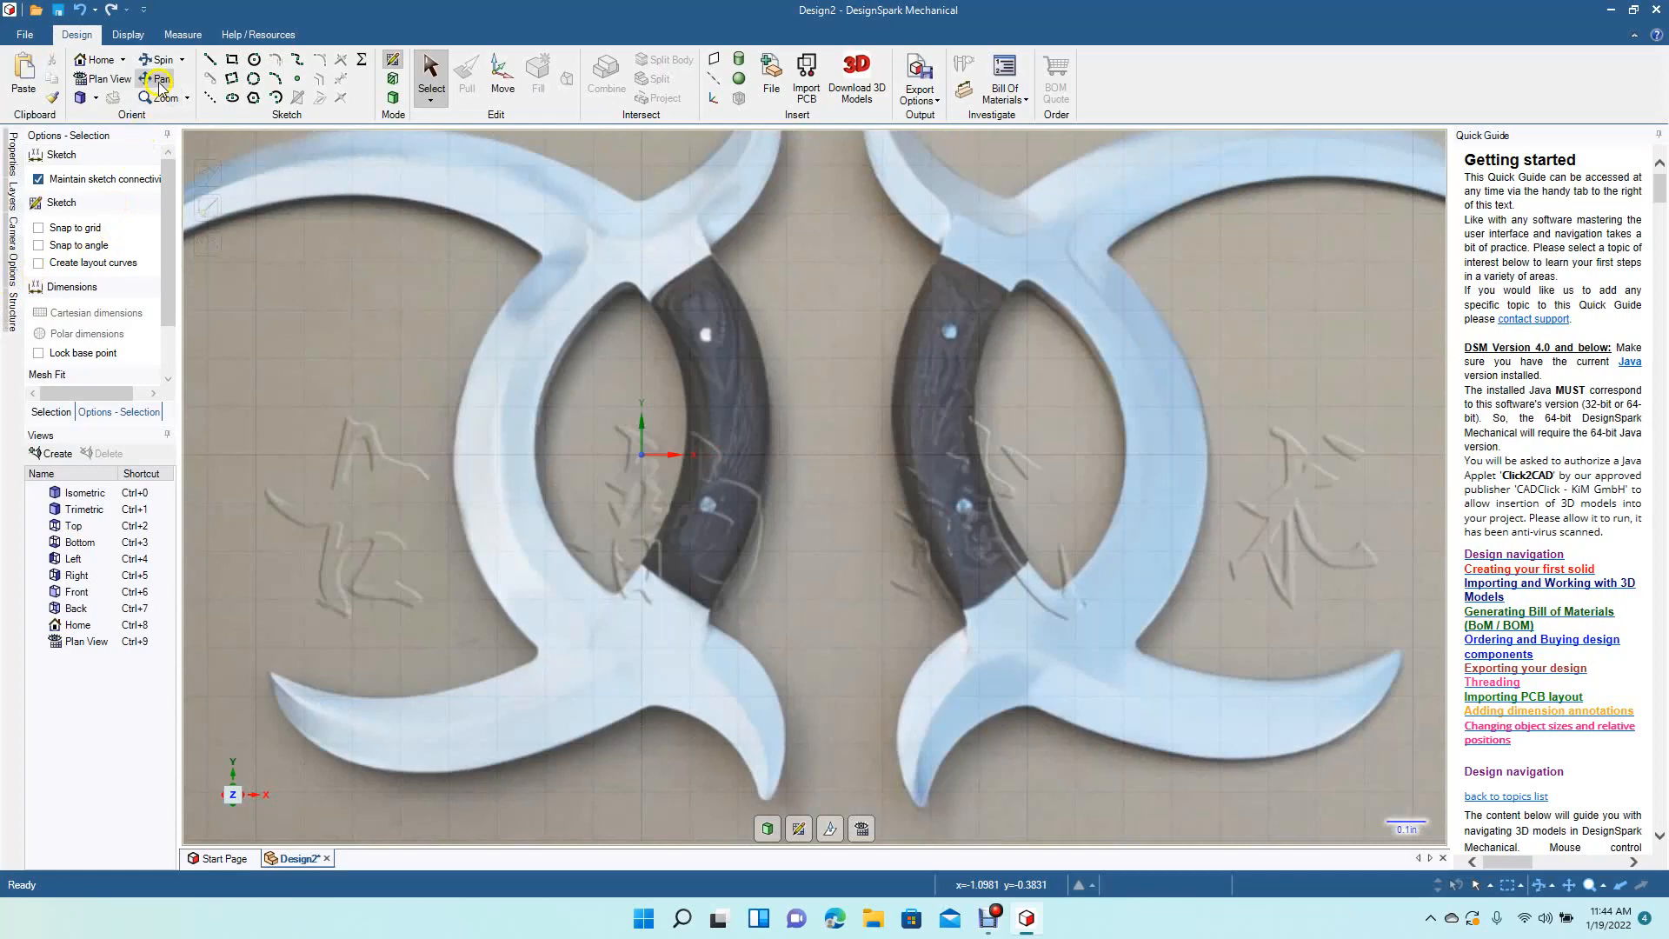
Step: Trace the concave lower edge of the left weapon's long upper blade with a three-point arc of about 1.02 in radius
drag(362, 391, 608, 450)
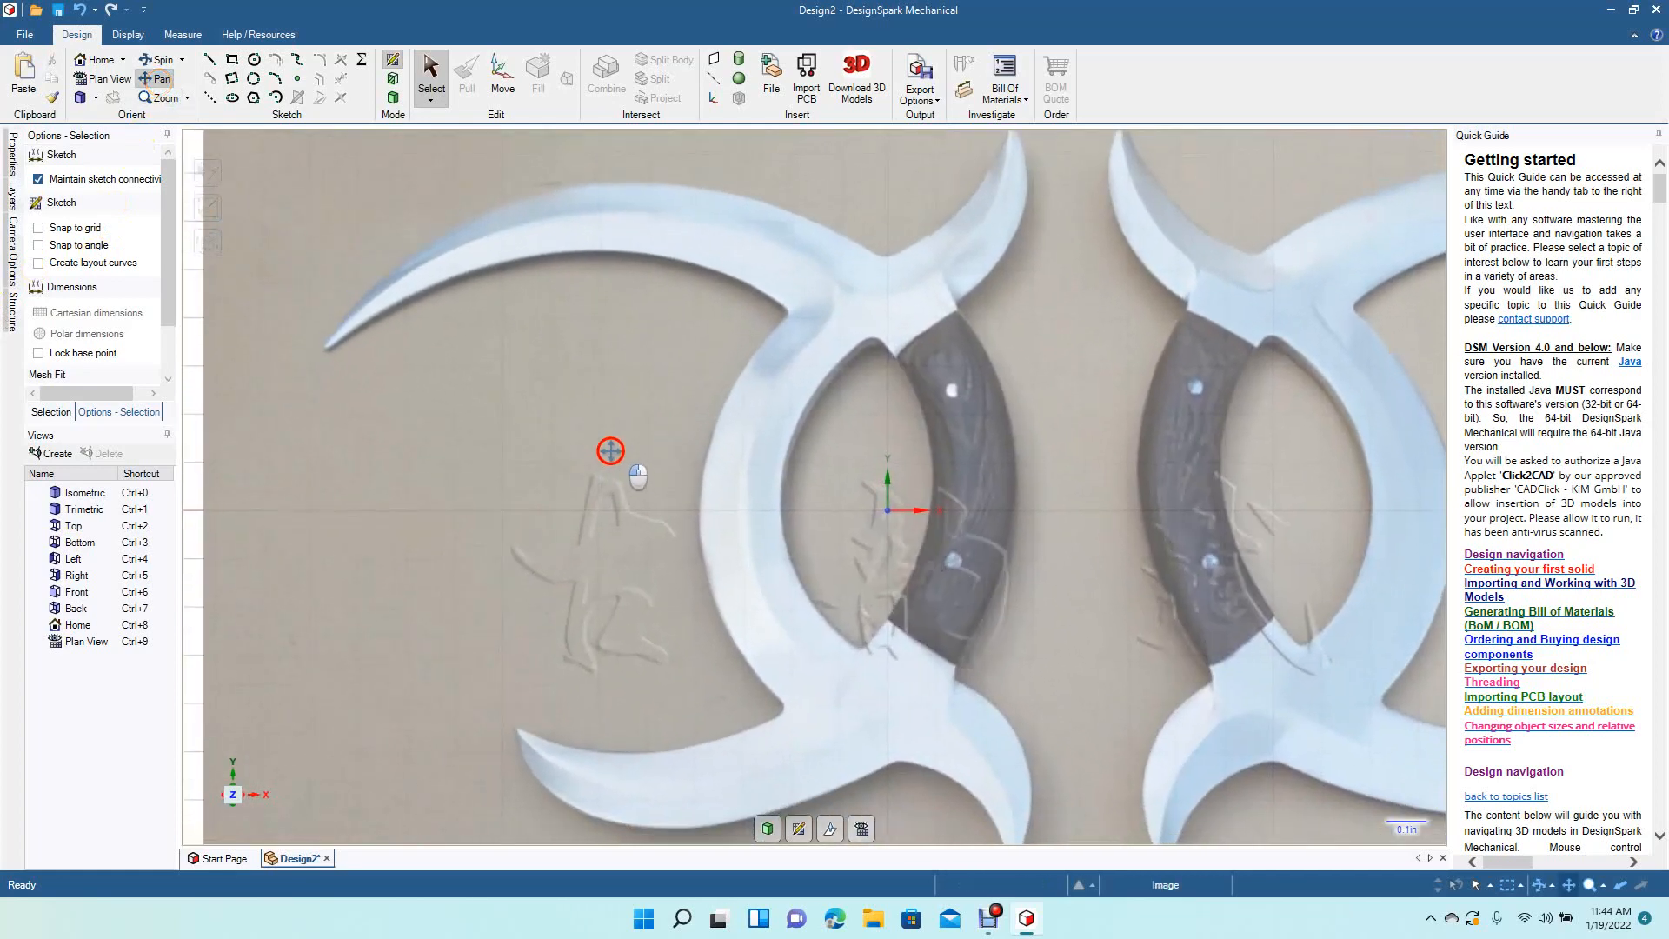
scroll(606, 444, down, 4)
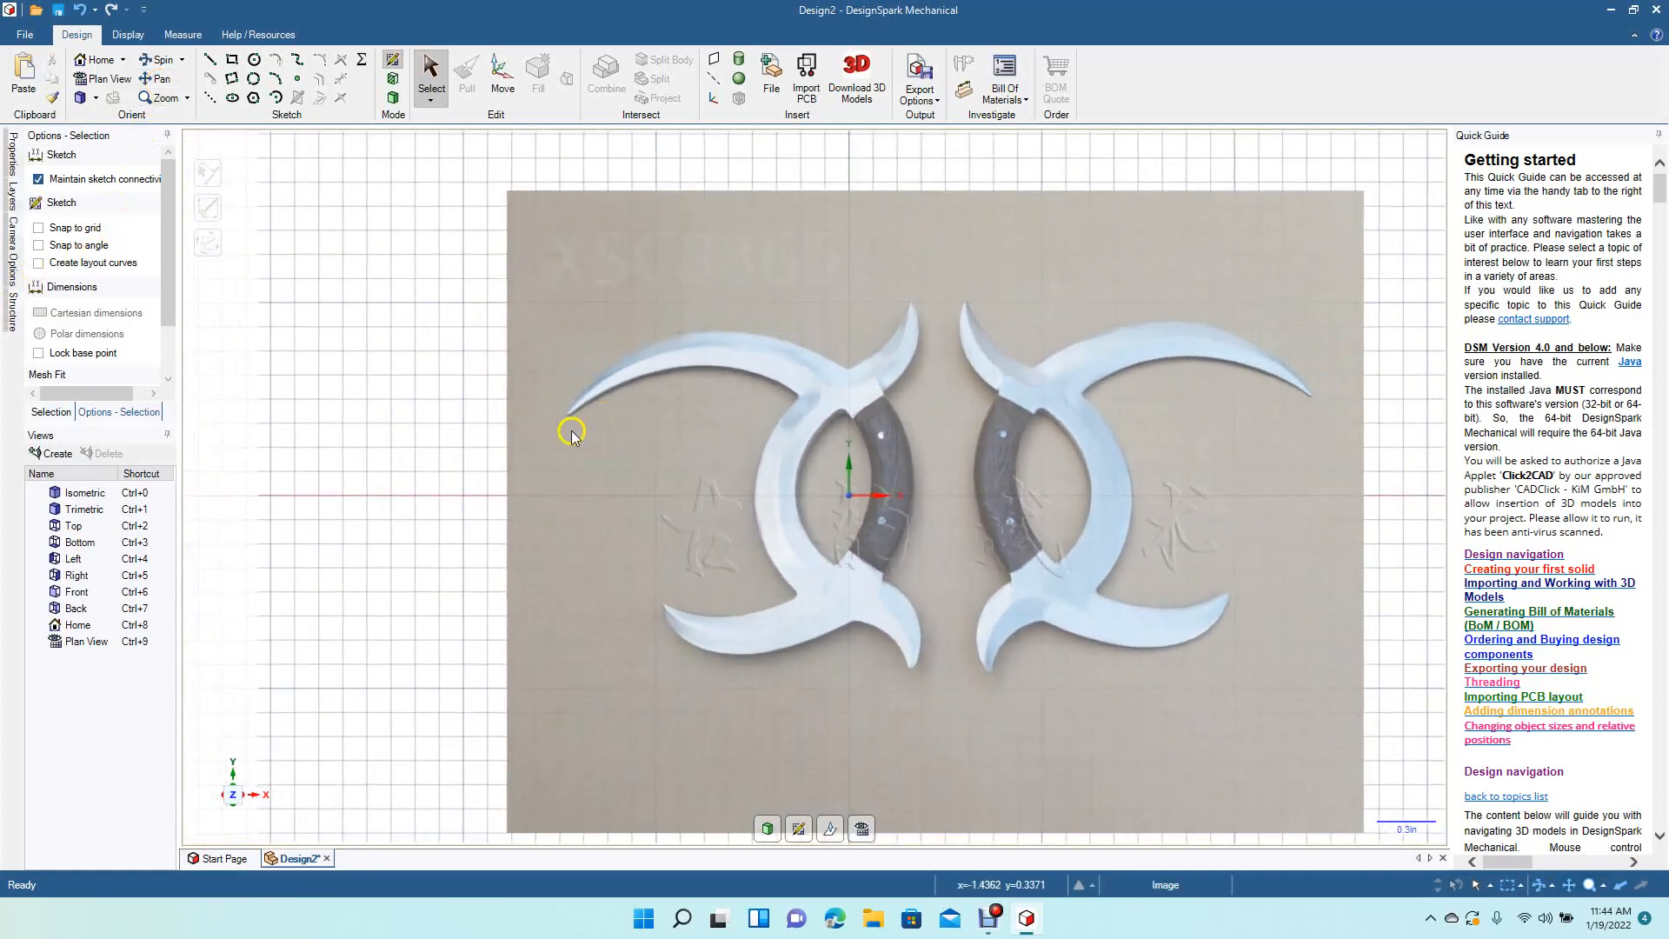
scroll(571, 431, up, 4)
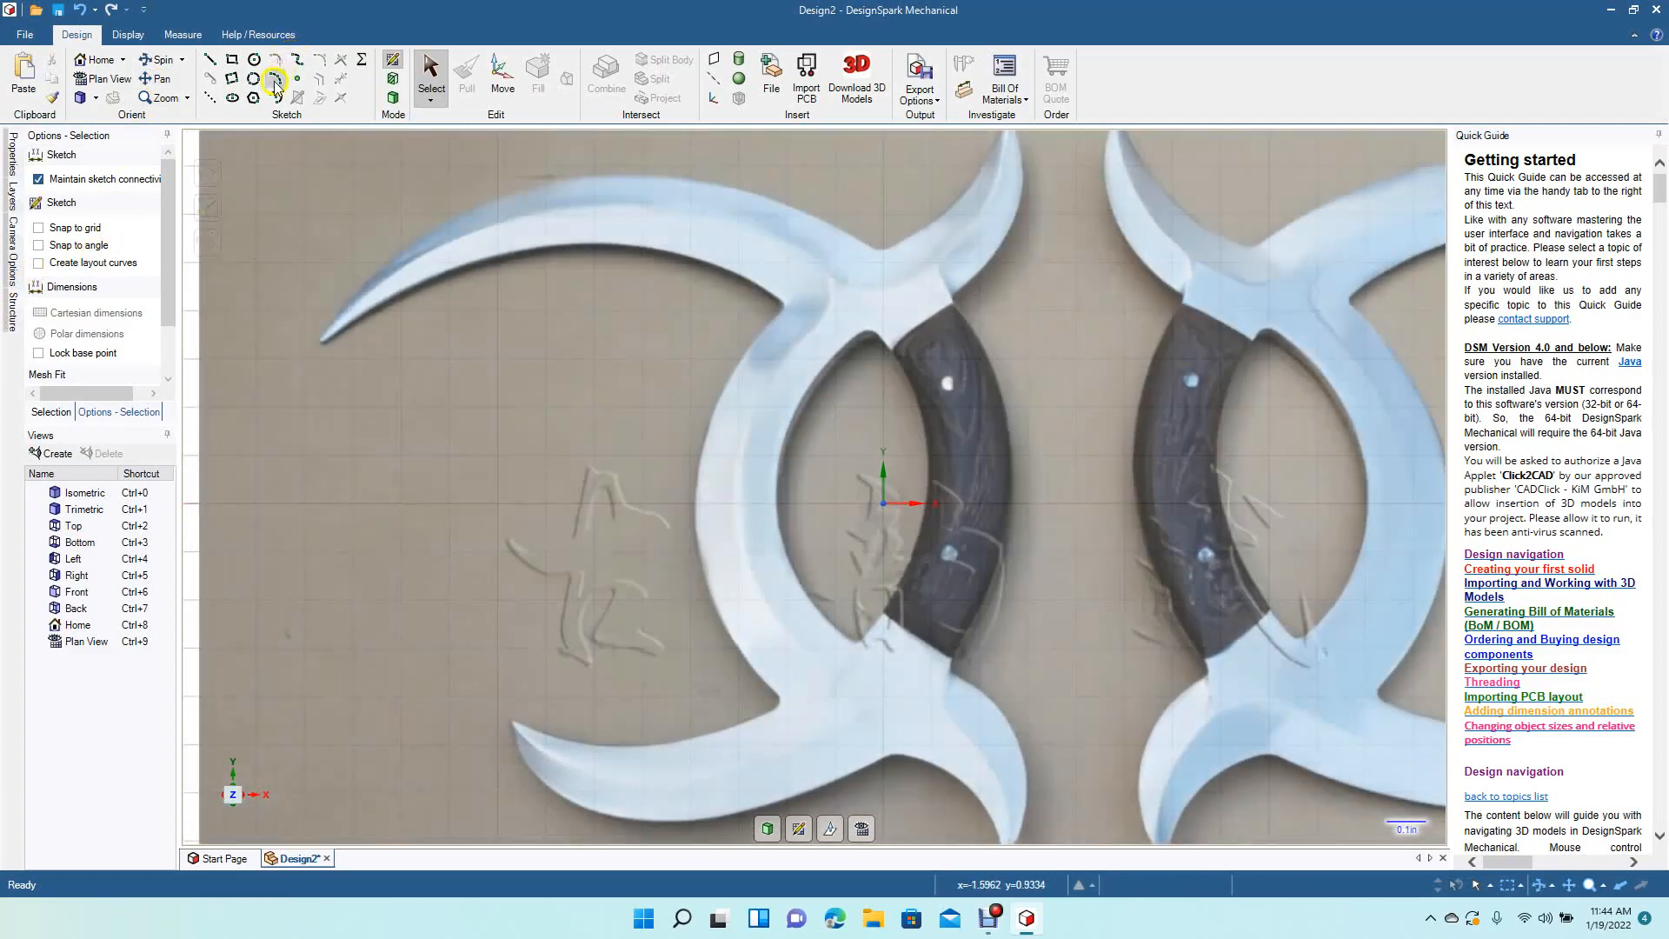
click(275, 80)
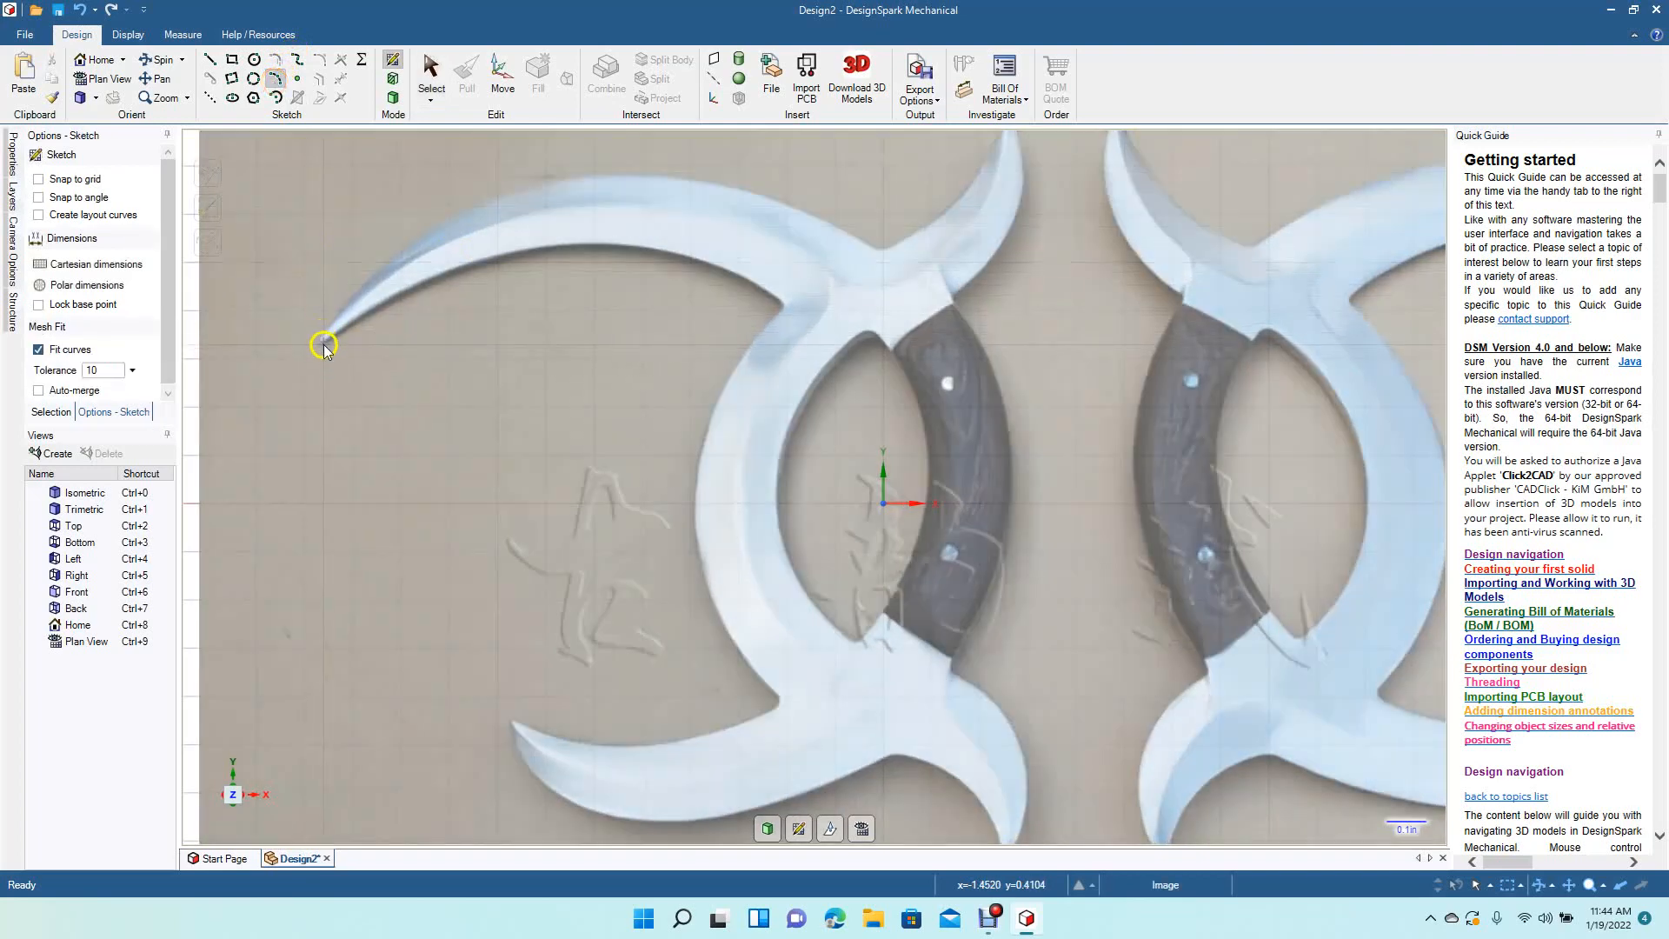
click(320, 341)
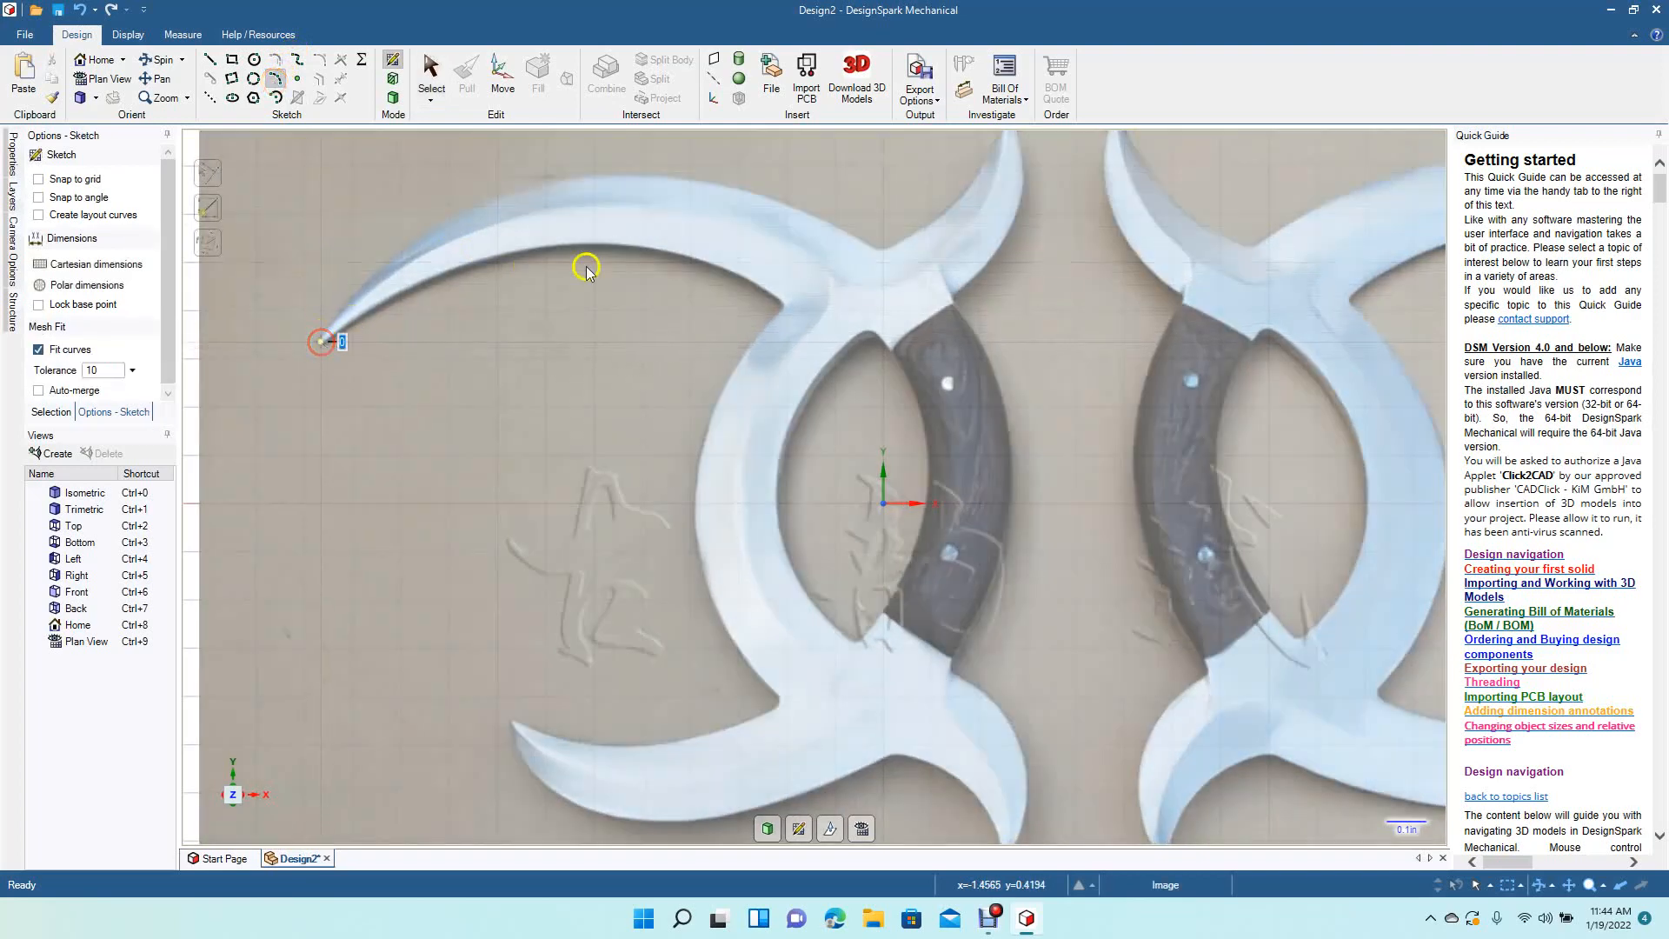
click(784, 308)
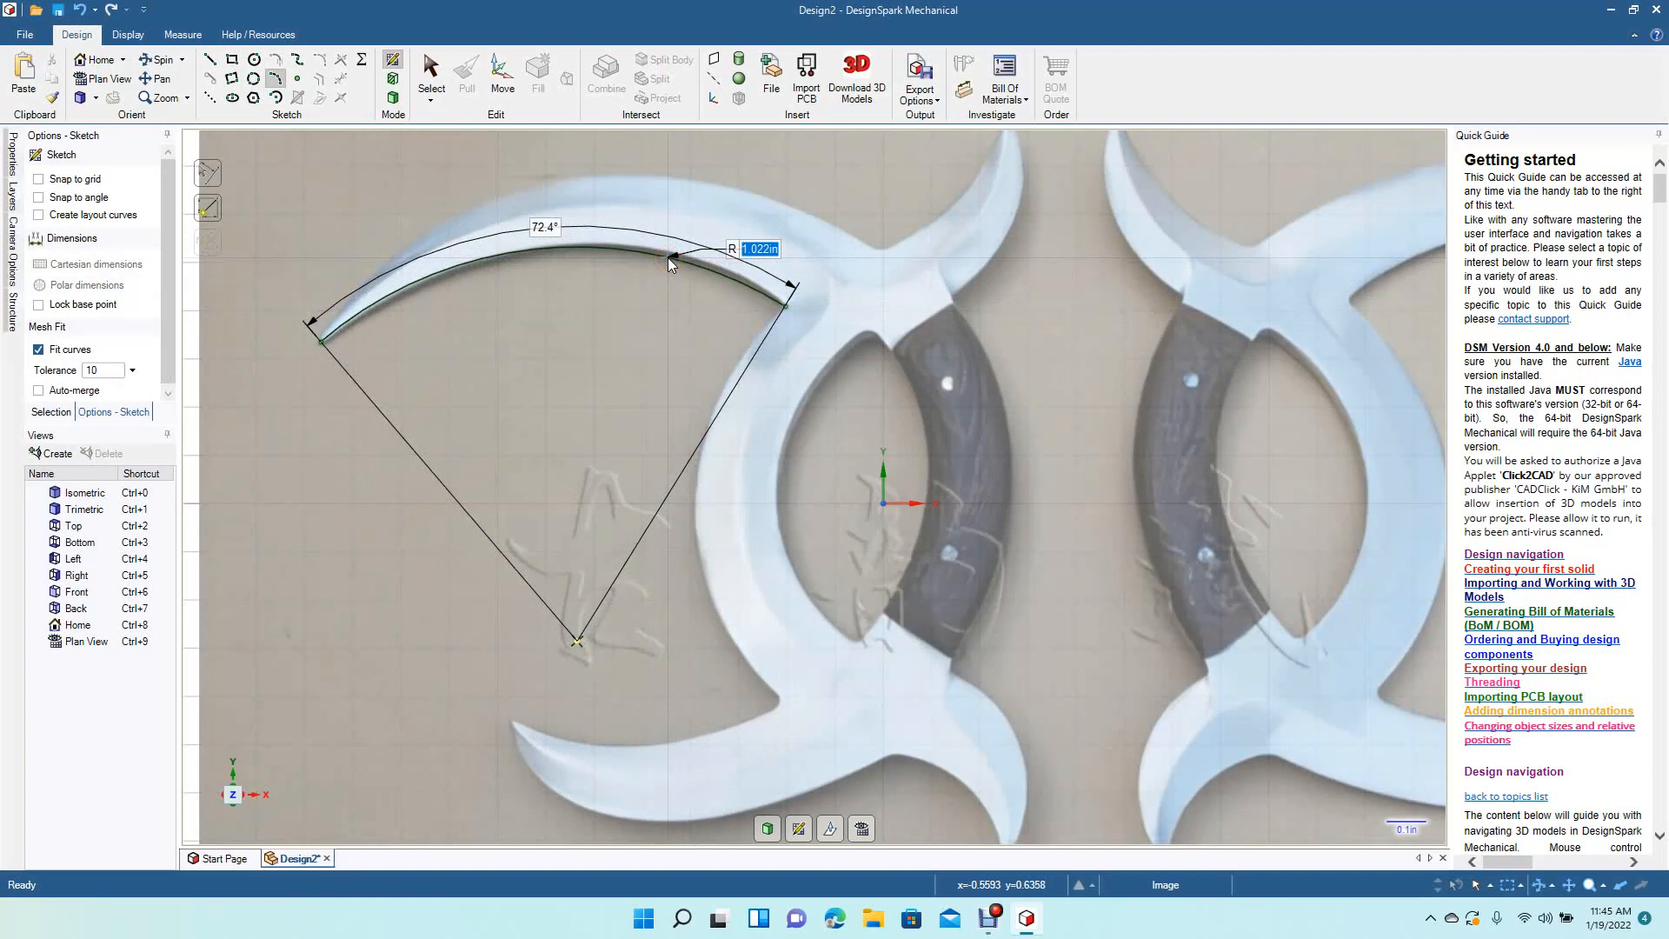
click(667, 258)
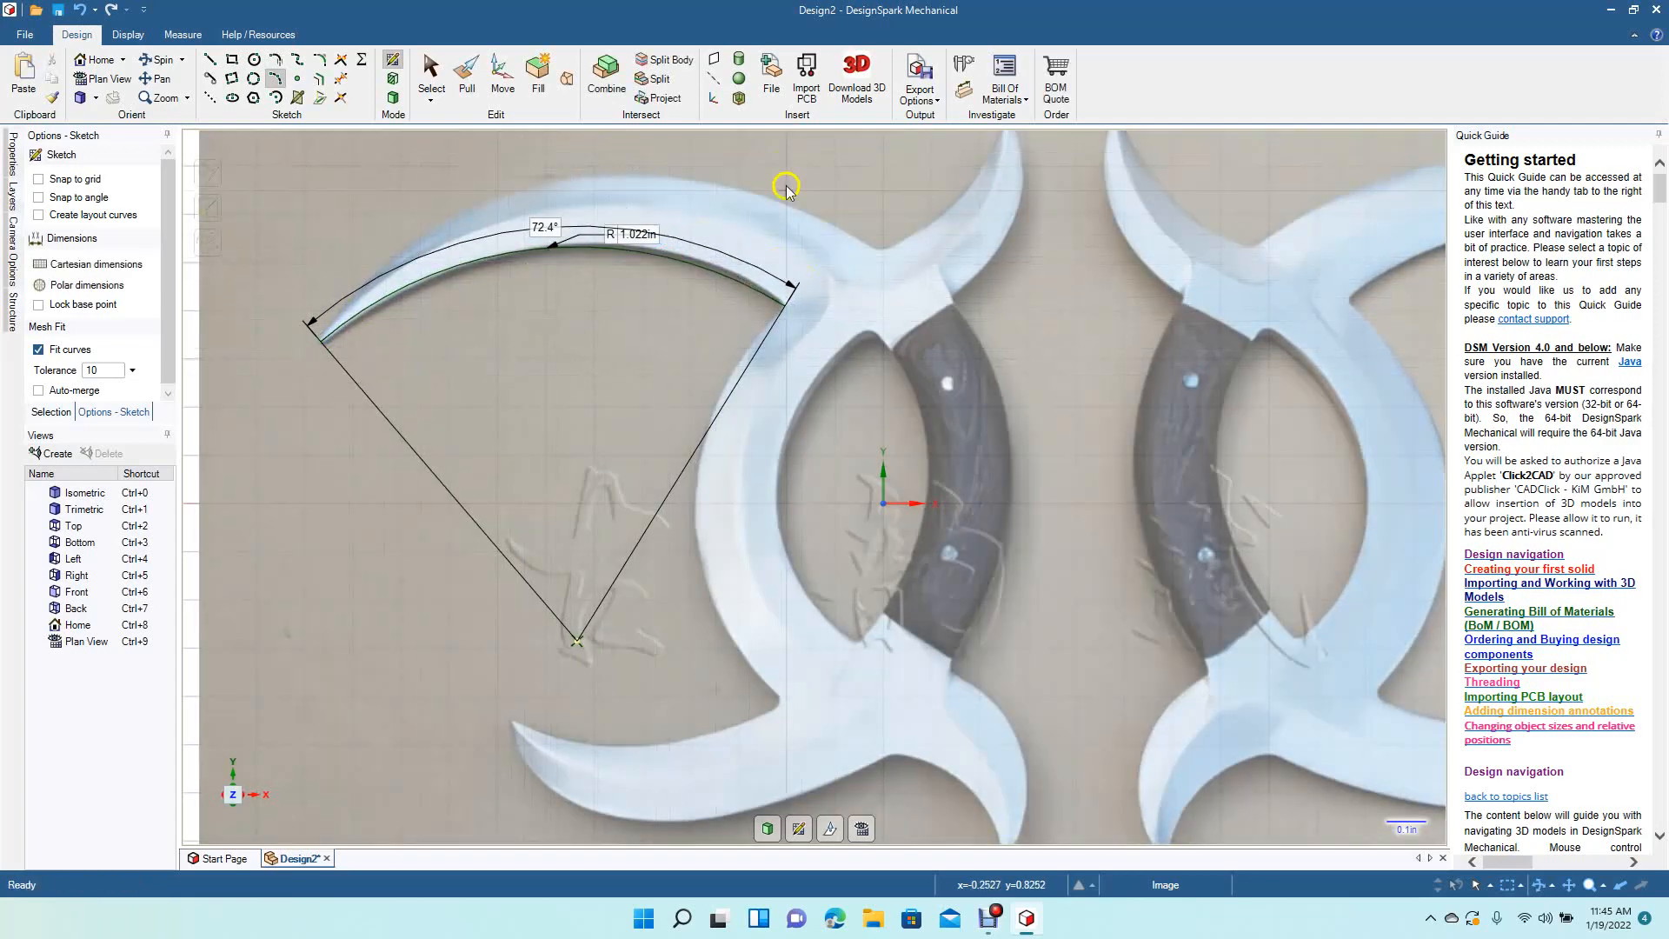
click(439, 74)
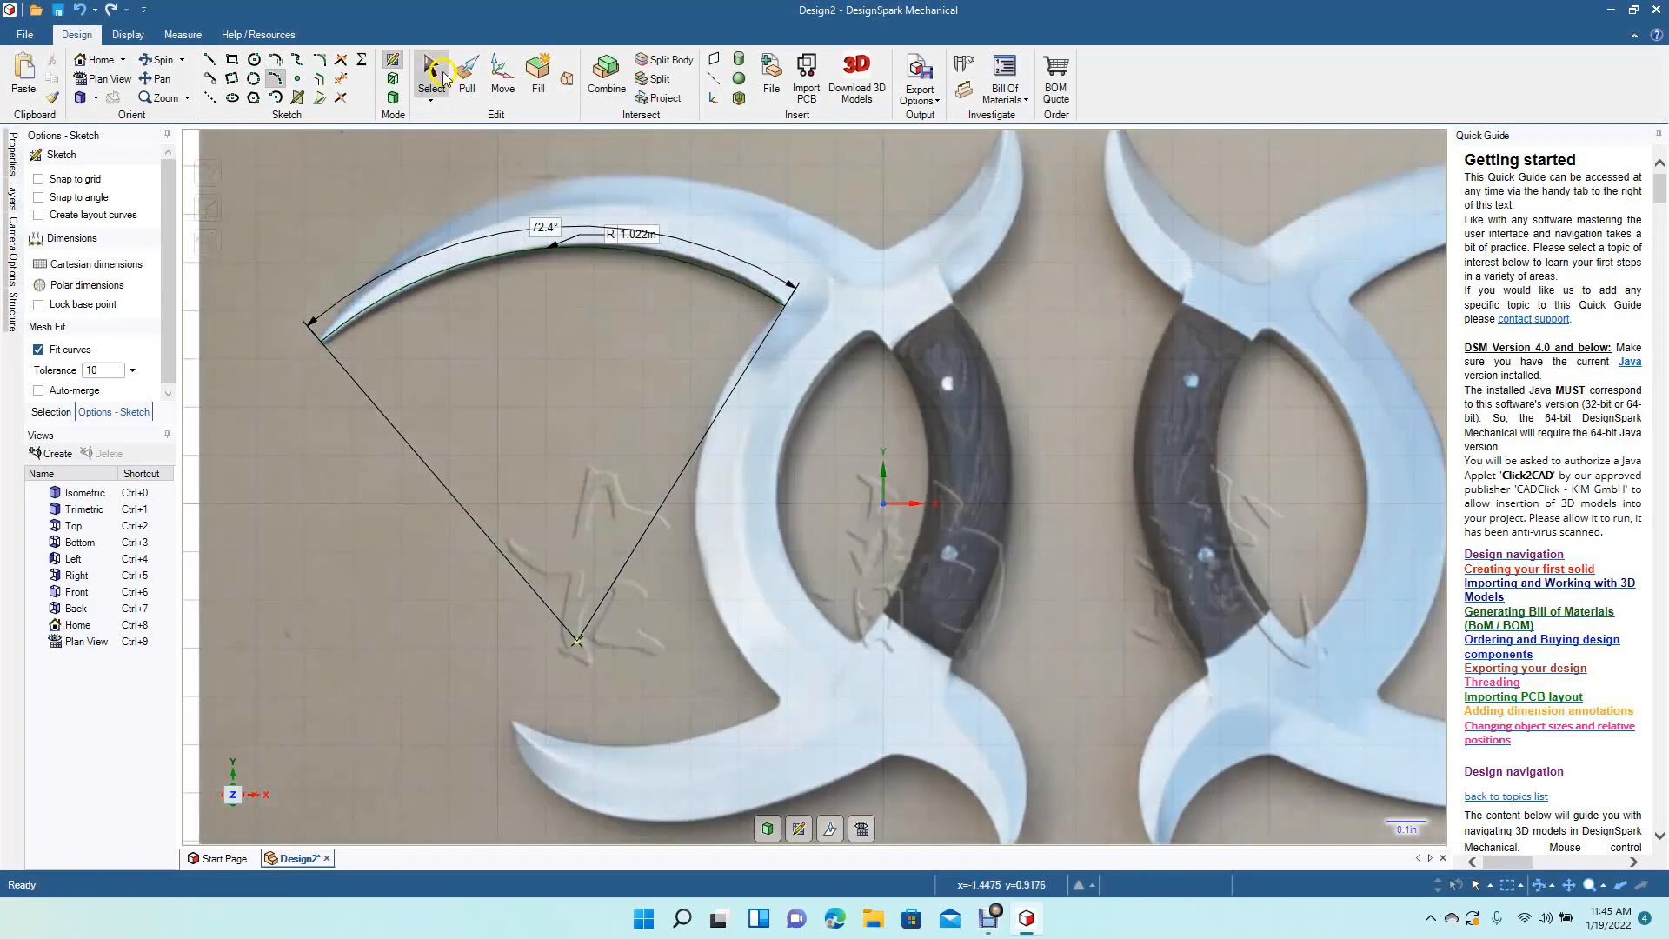
Step: Trace the convex outer edge of the long upper blade with a three-point arc from its tip, radius about 1.02 in
click(278, 80)
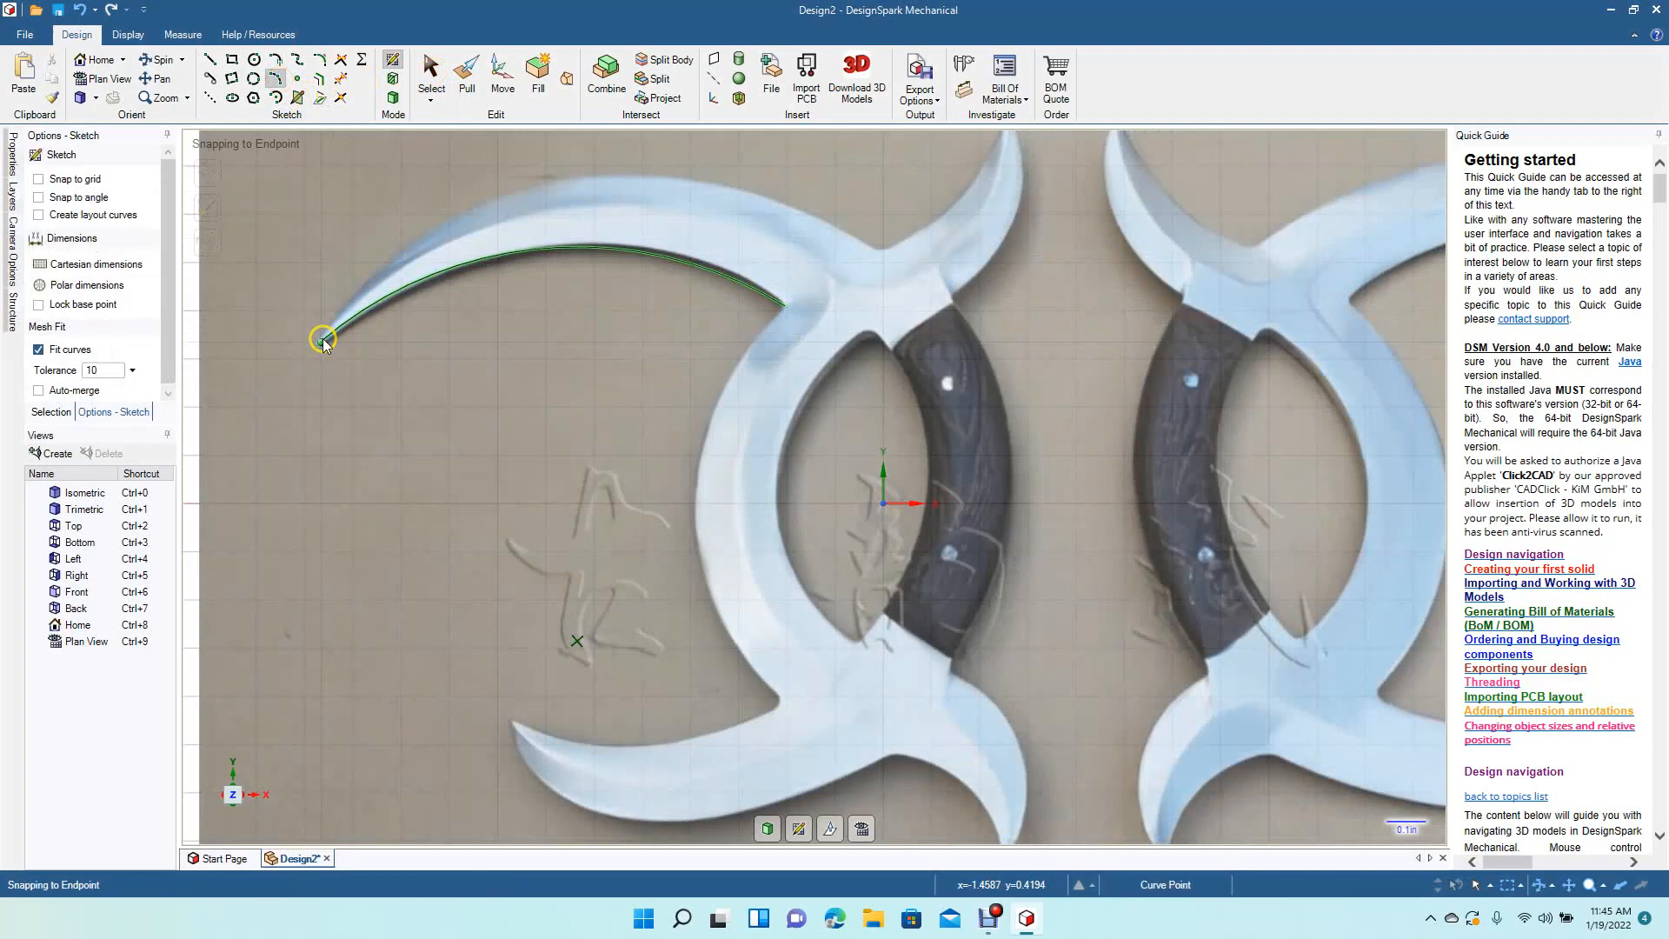
click(323, 341)
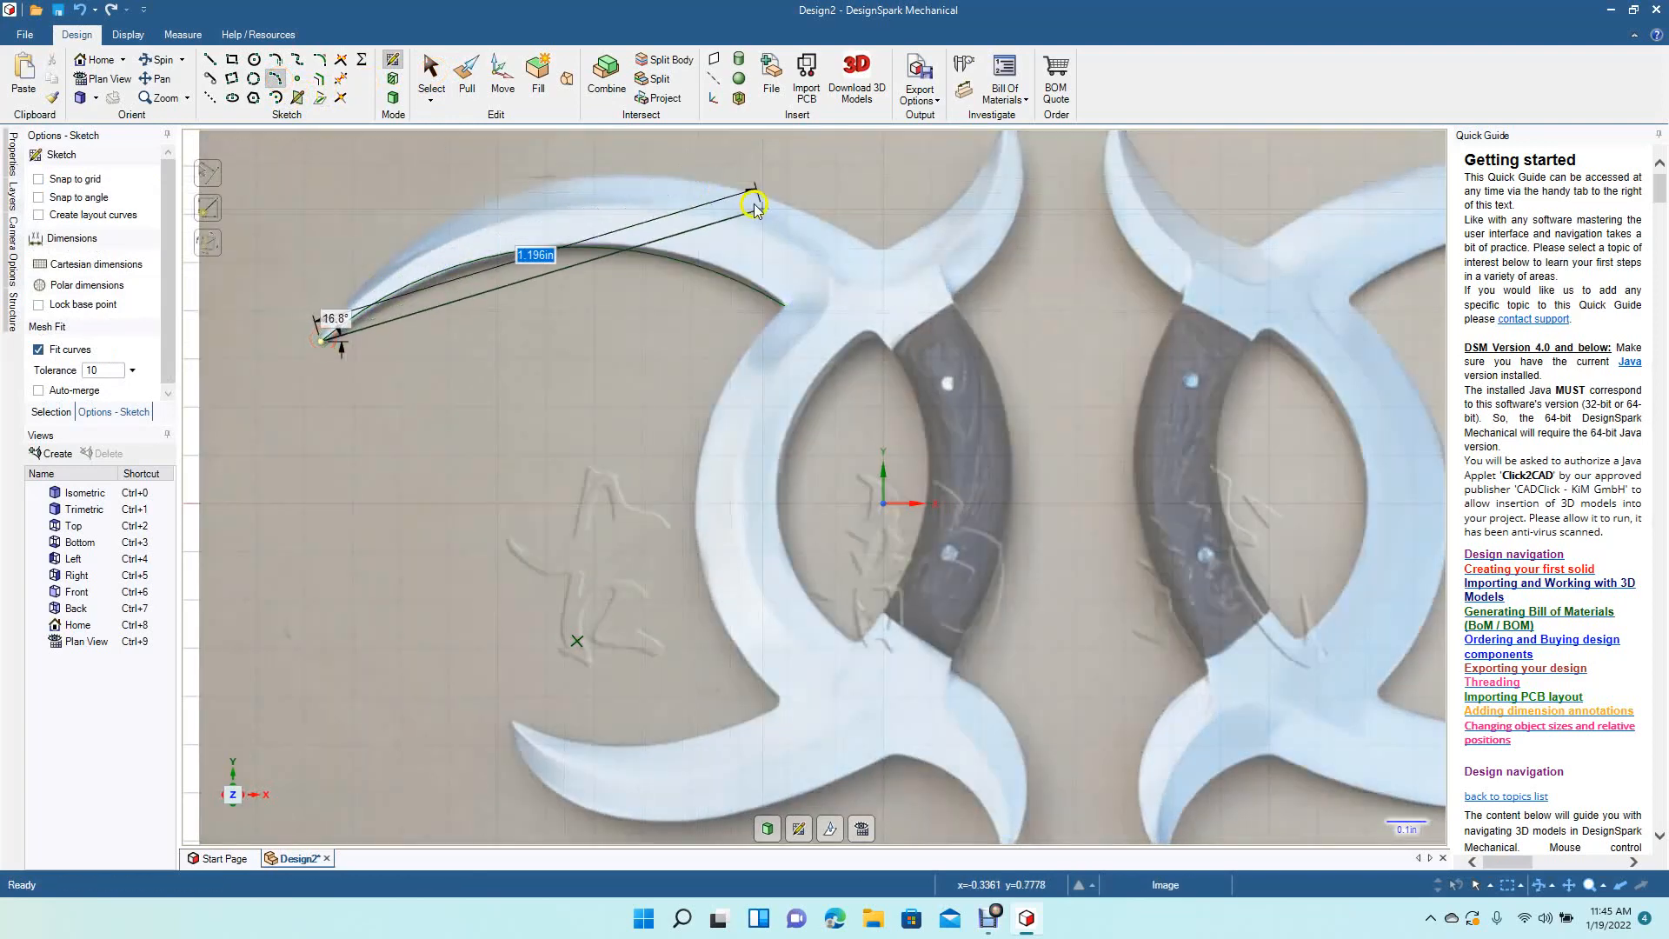
click(882, 251)
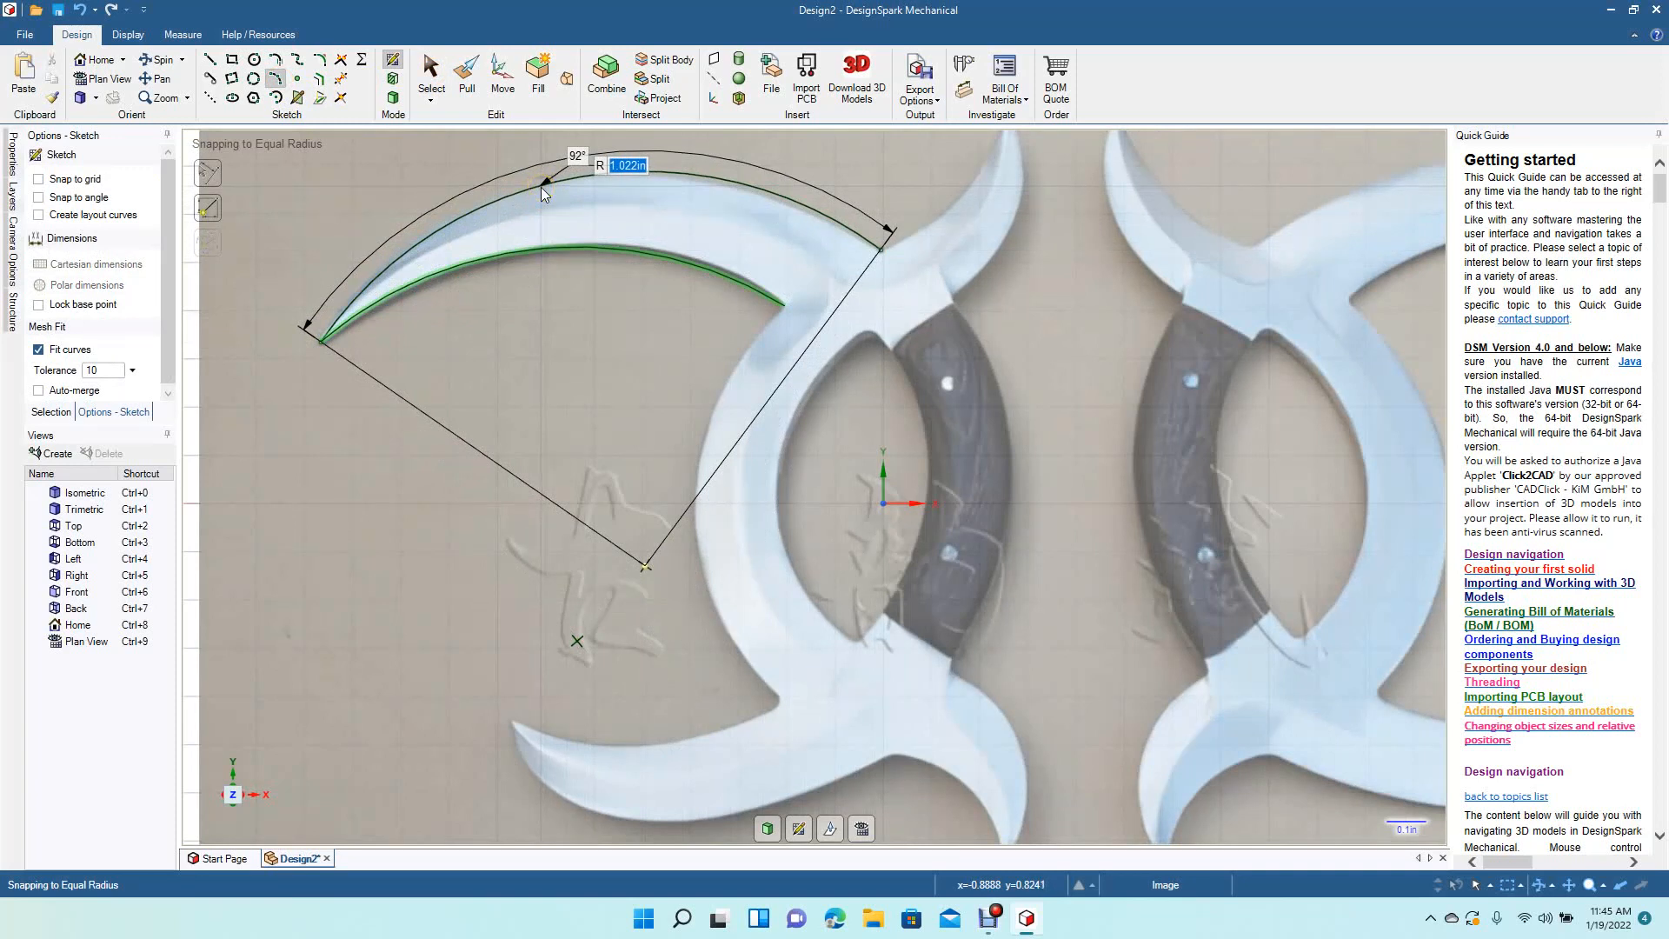
click(541, 186)
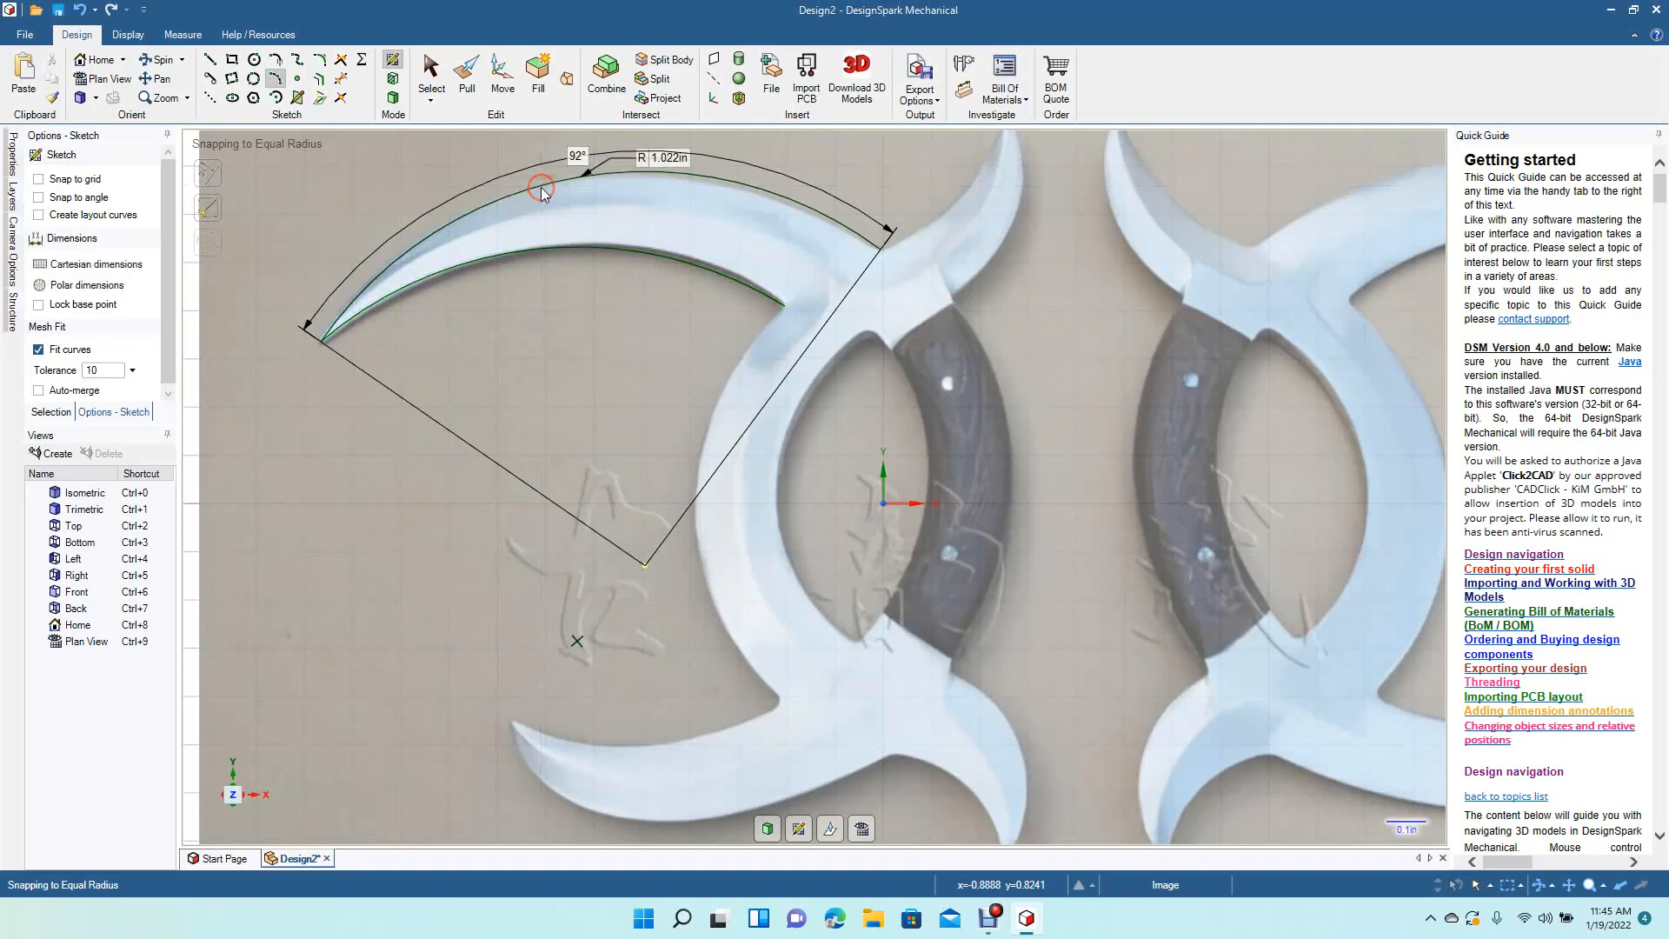
click(426, 73)
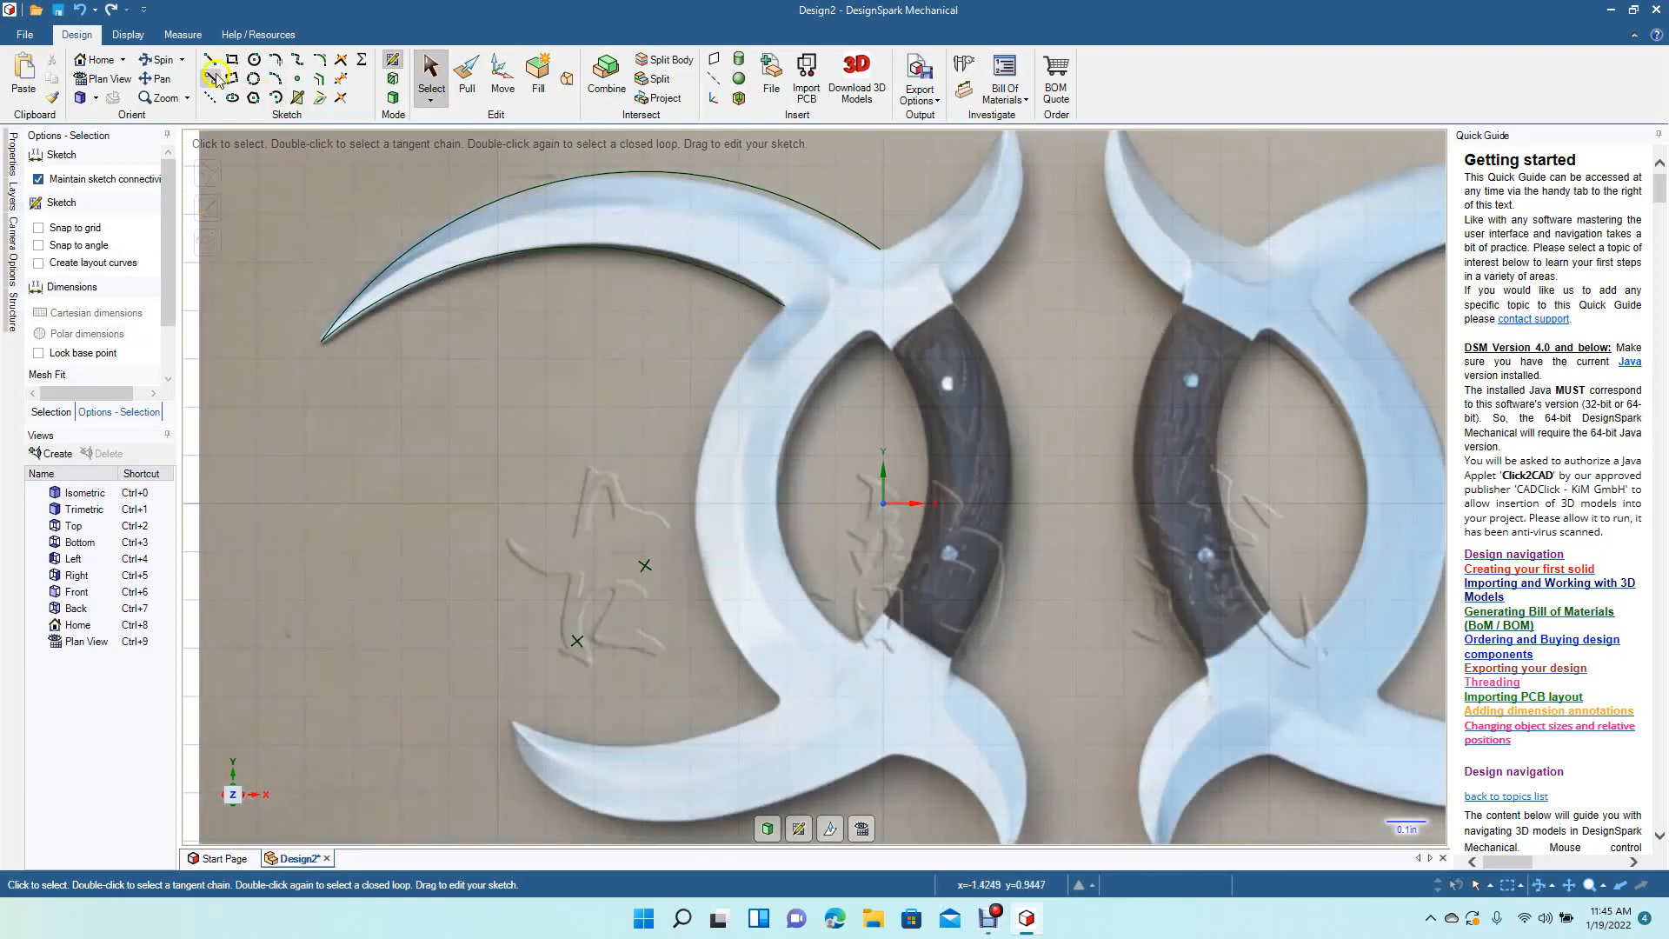
Step: Draw a three-point arc along the body's outer left edge between the two long blades, radius about 0.69 in
click(275, 78)
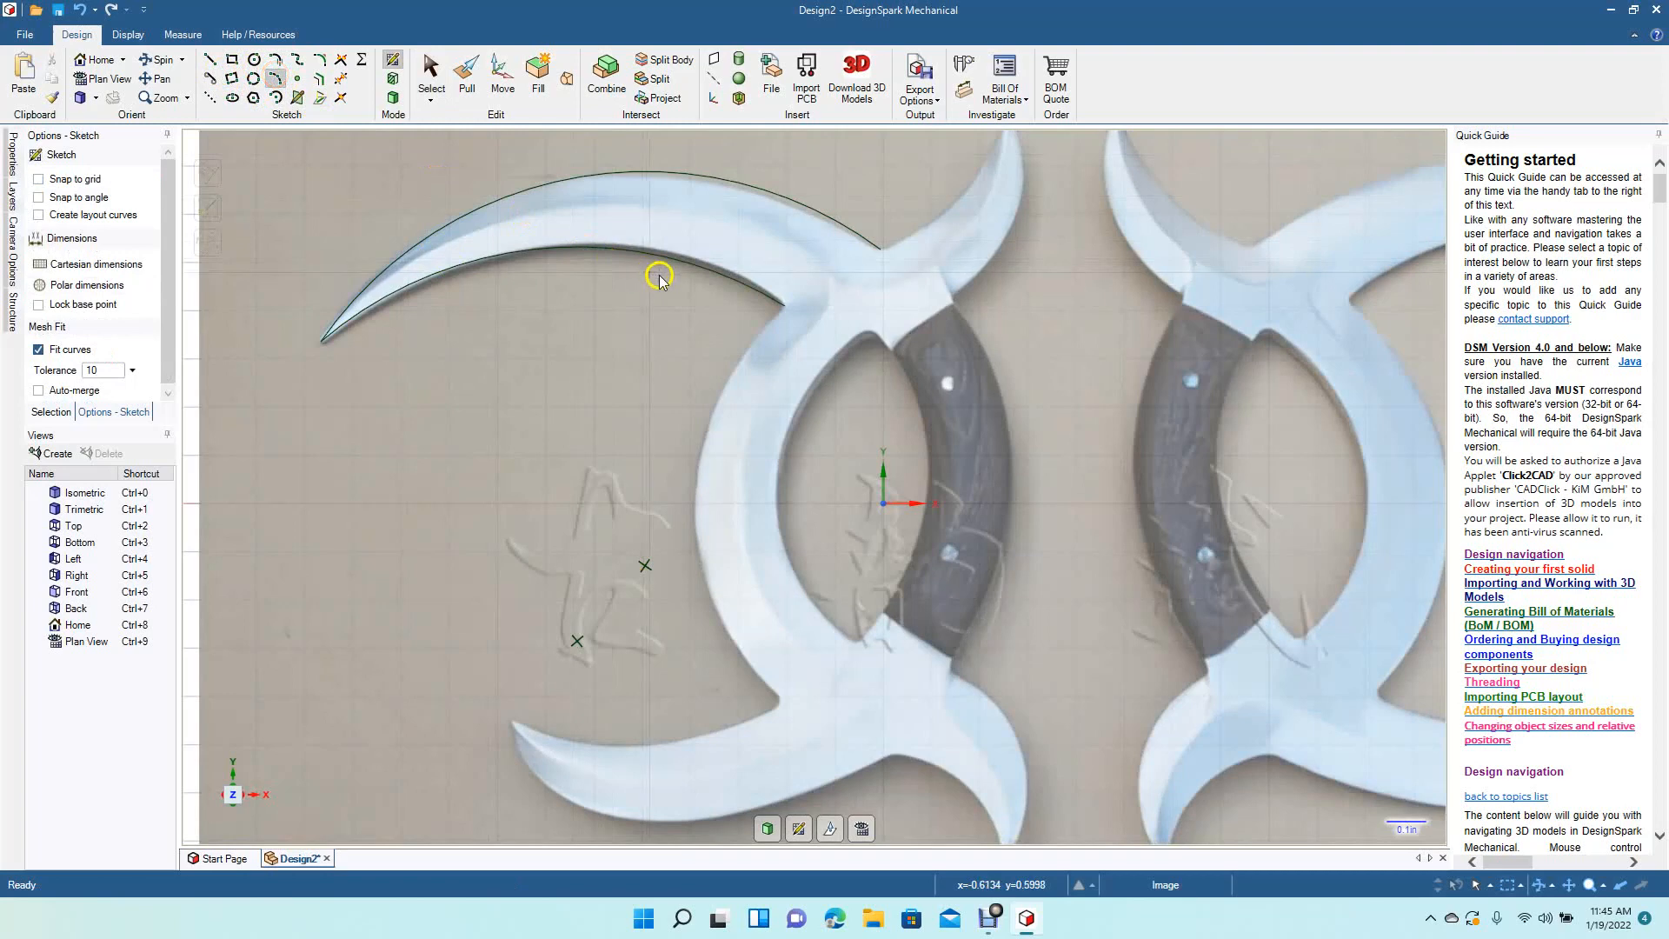
click(786, 305)
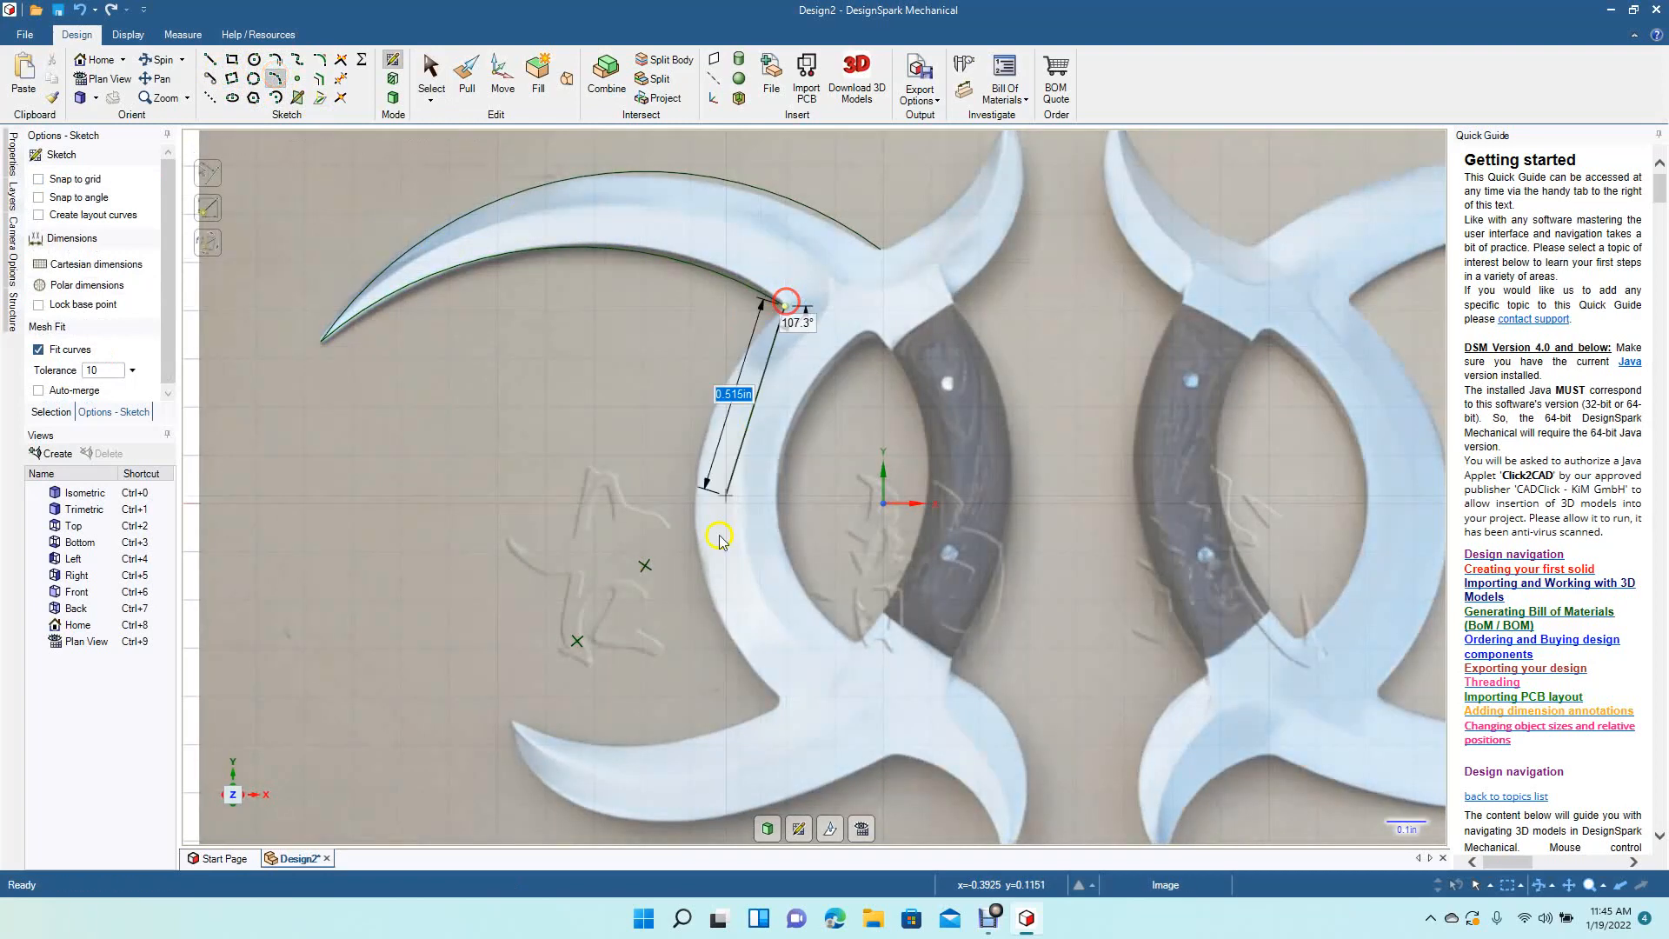
click(779, 706)
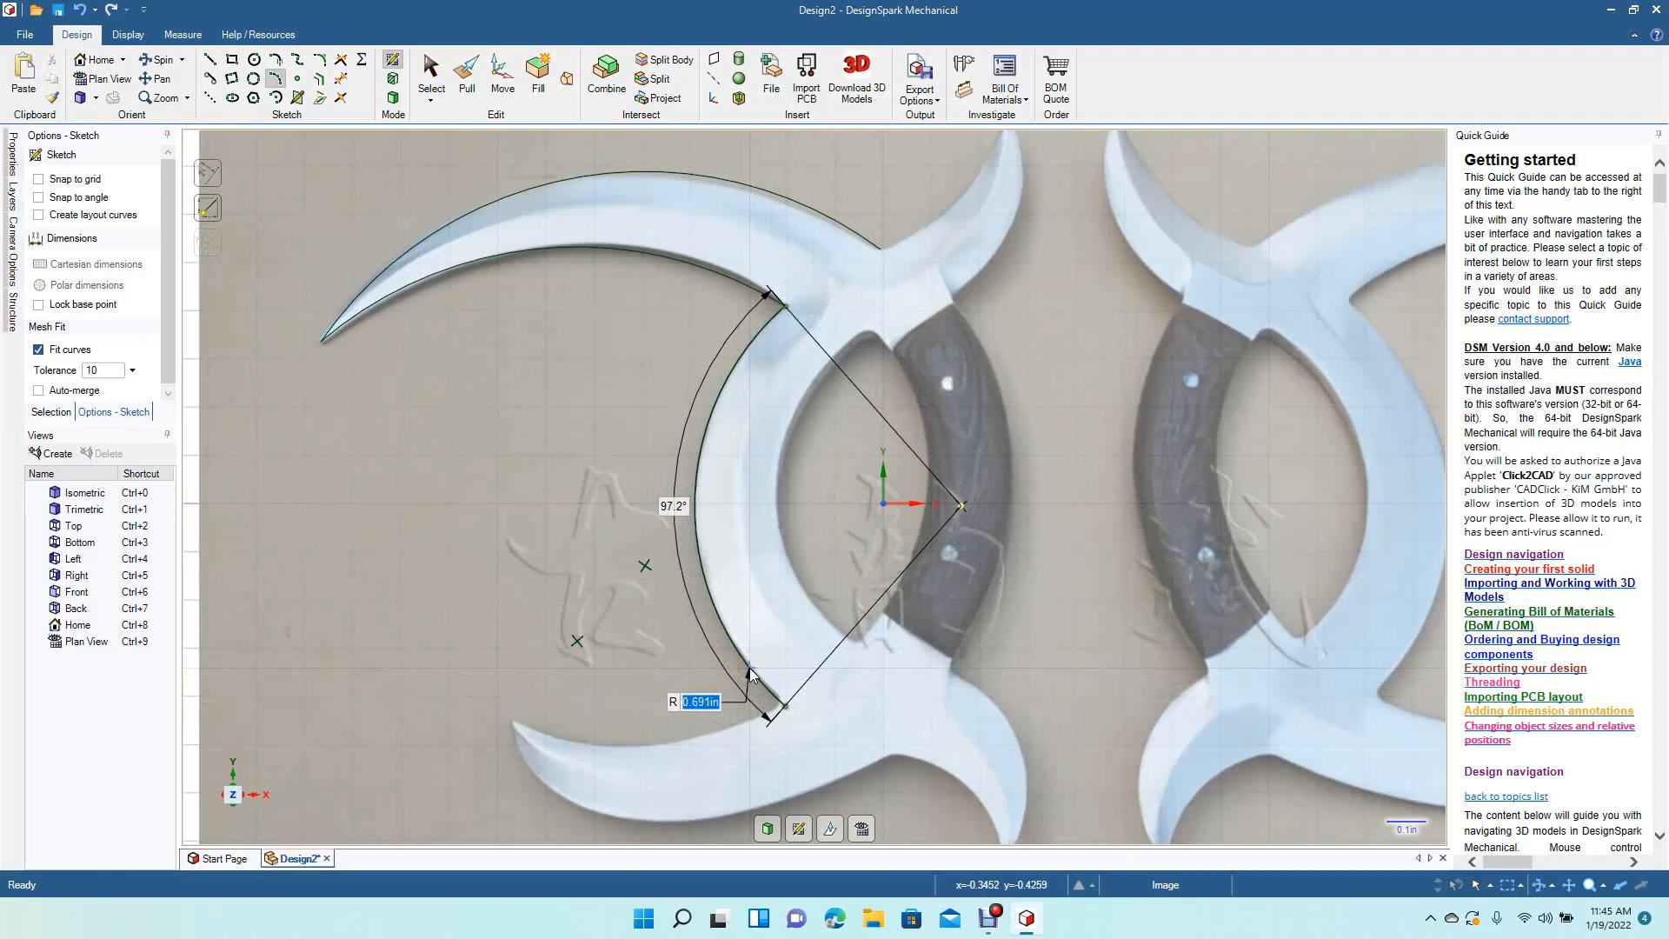
click(751, 674)
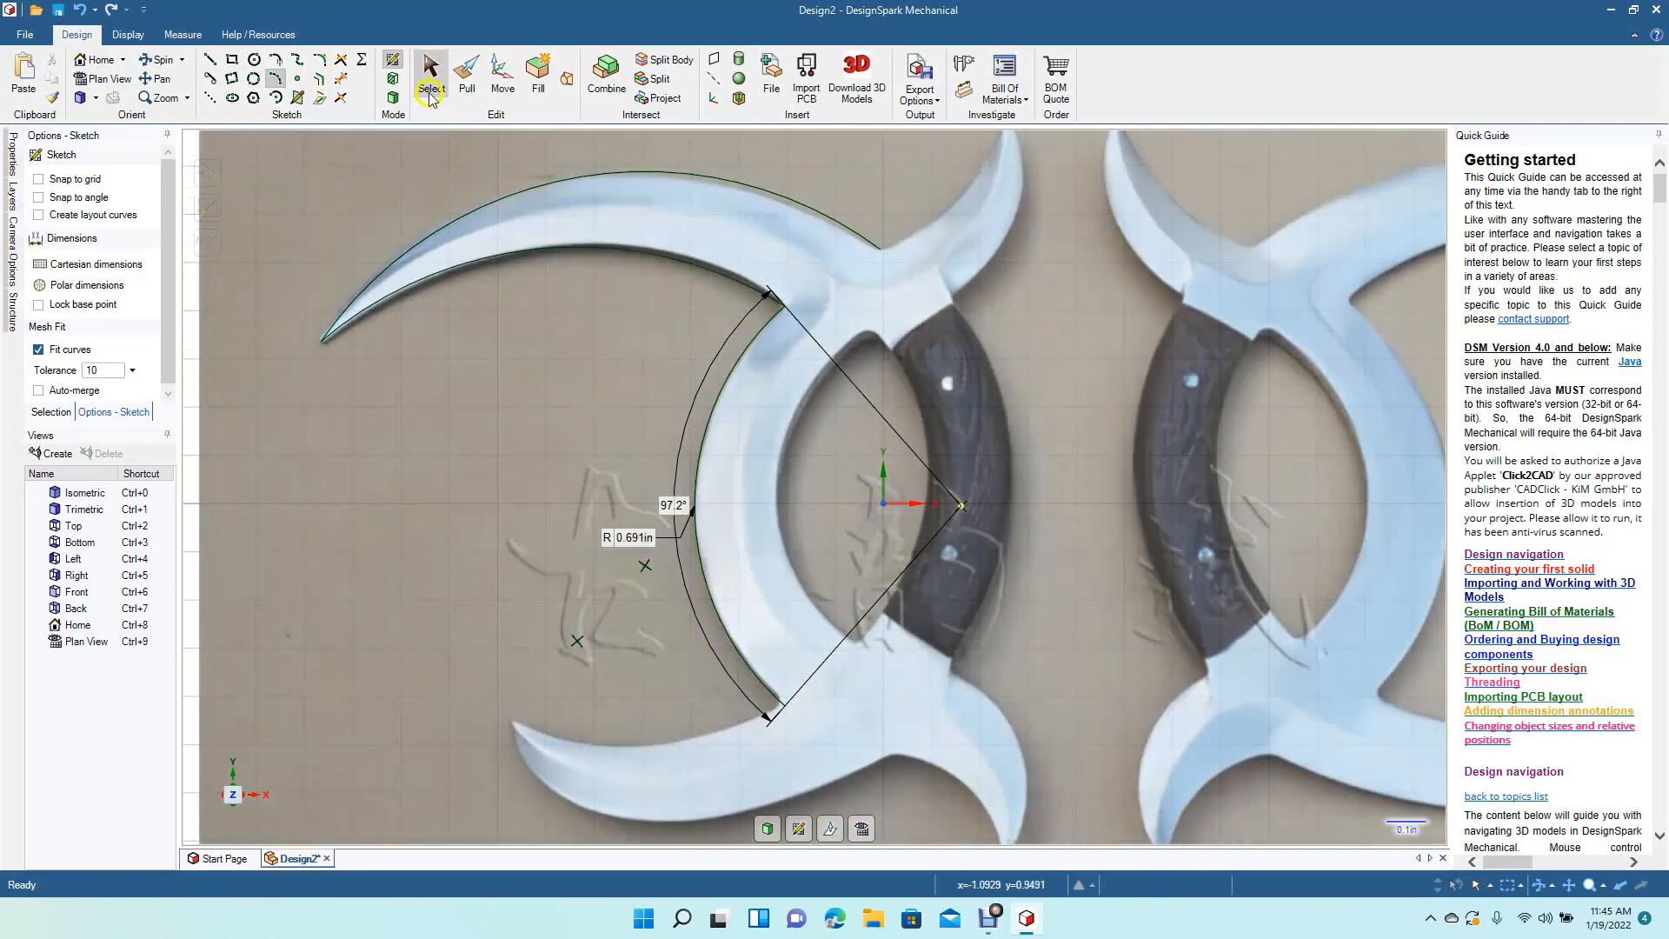
click(431, 74)
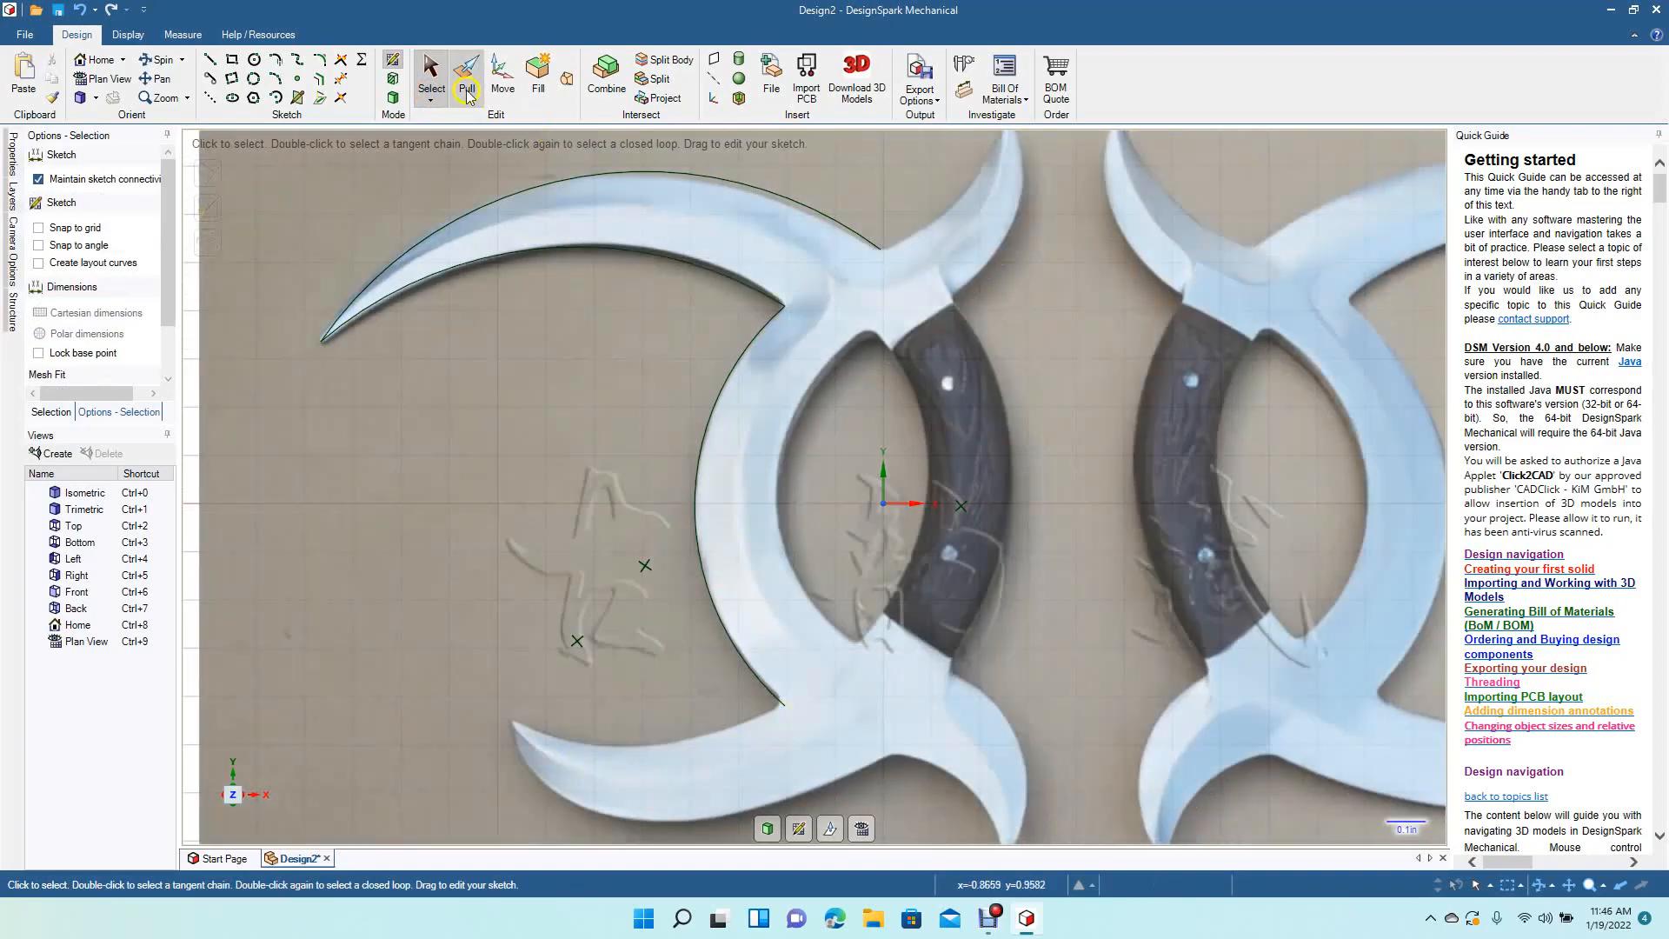
Step: Draw a three-point arc along the upper edge of the lower-left blade to its tip, radius about 0.81 in
click(276, 76)
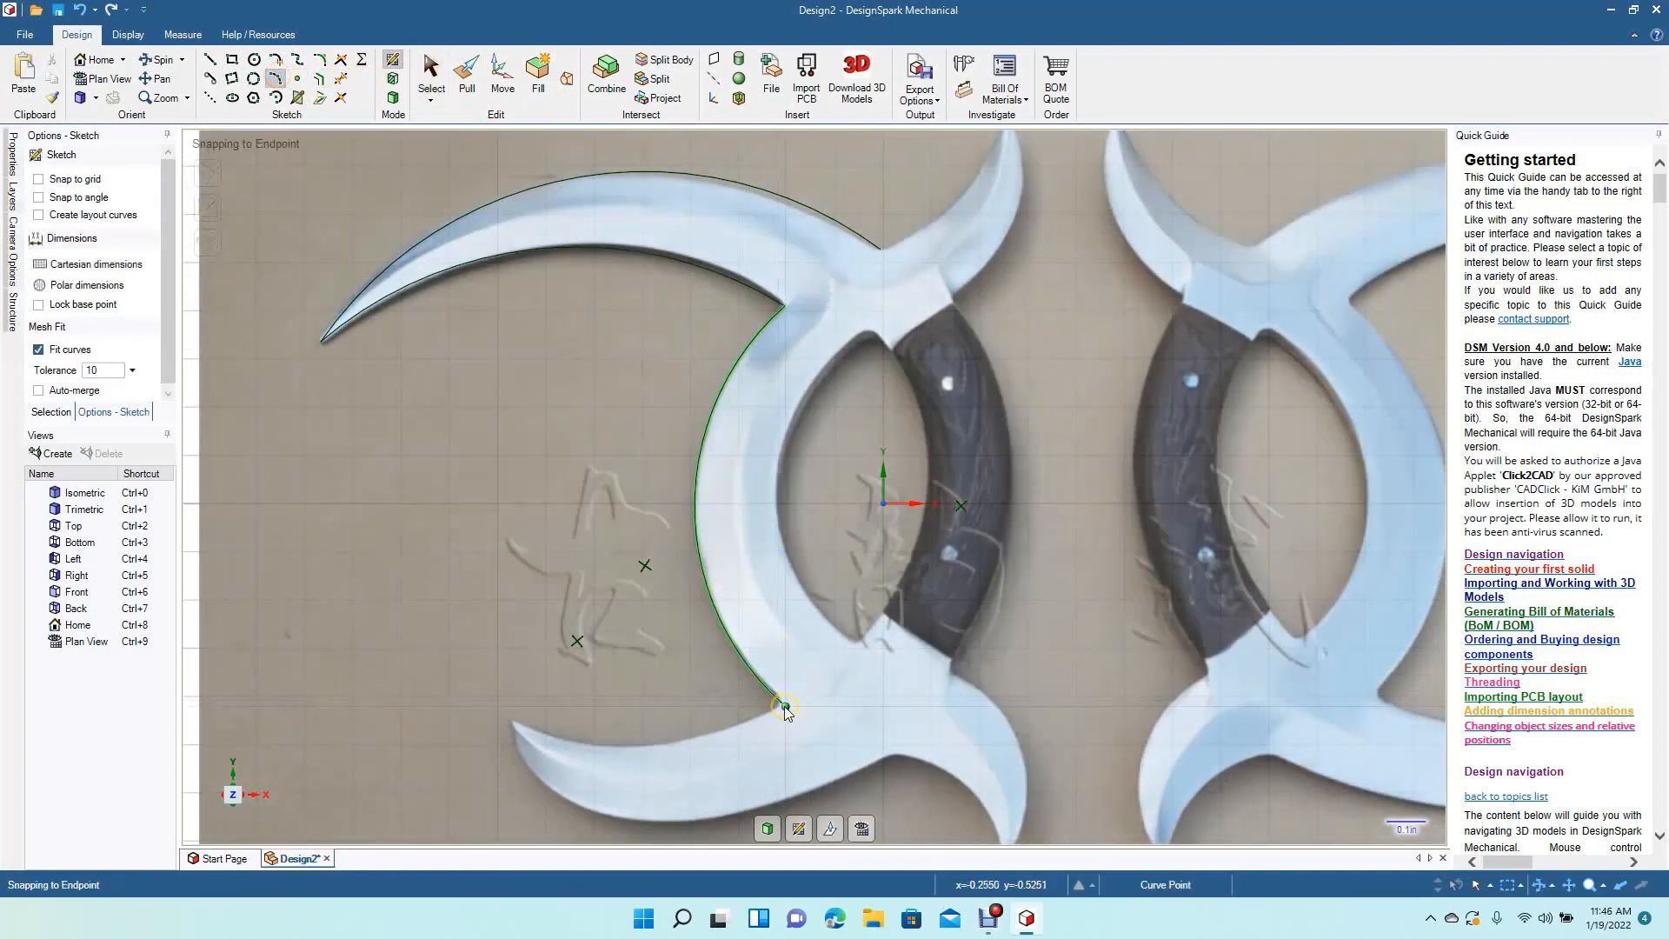
click(785, 708)
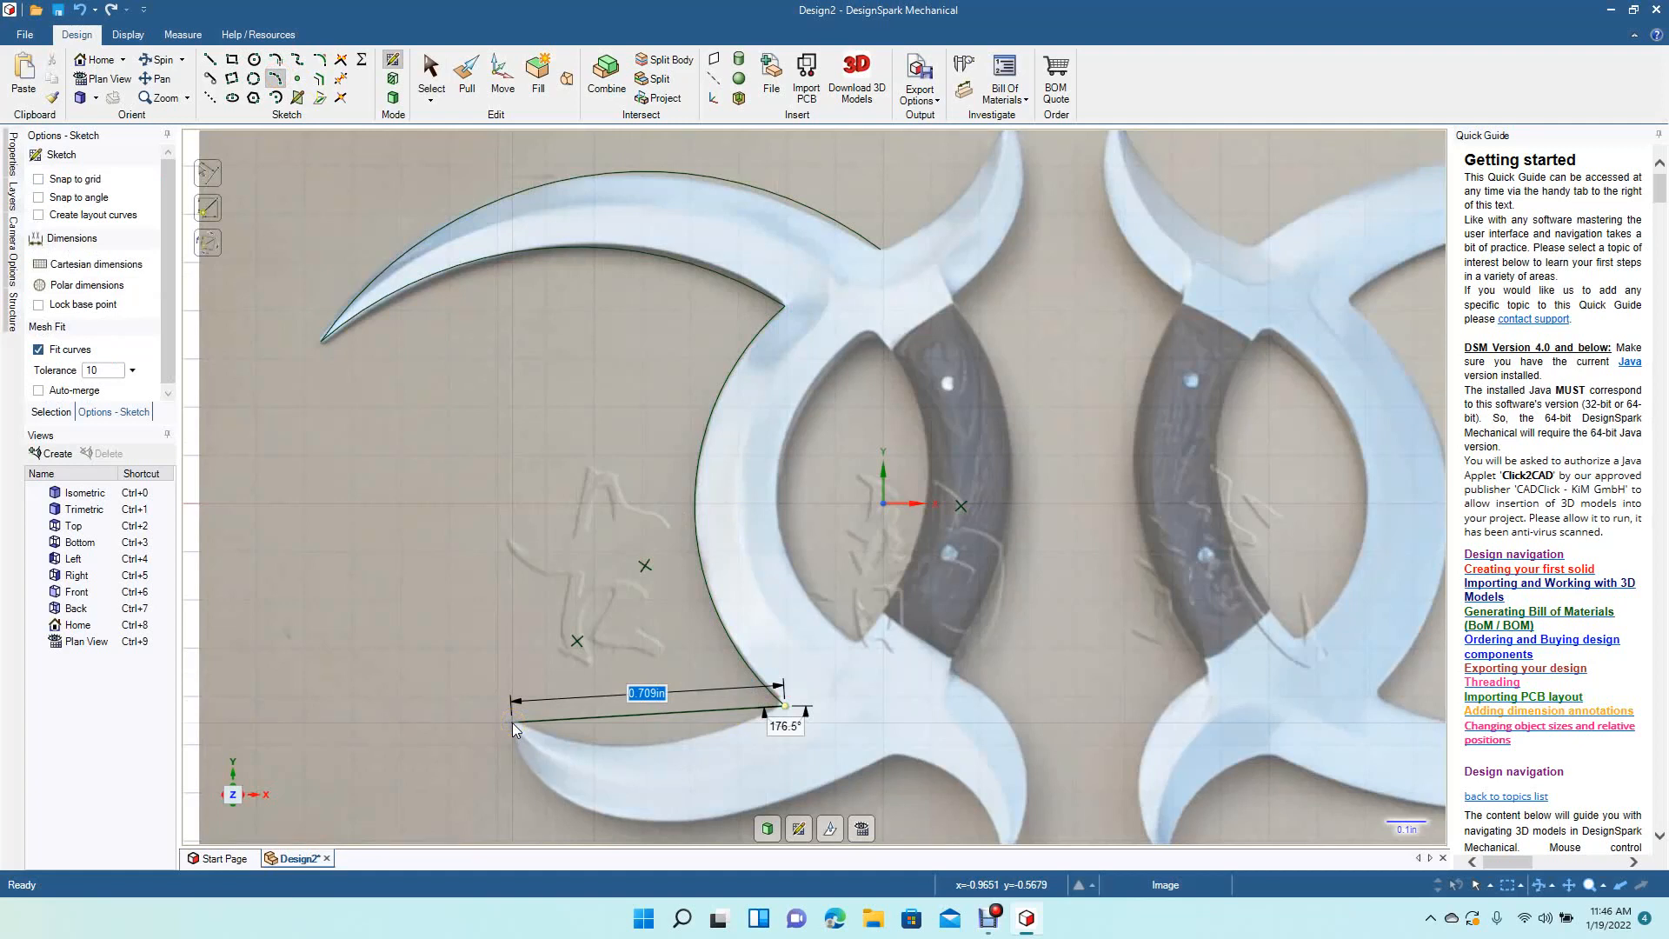
click(513, 722)
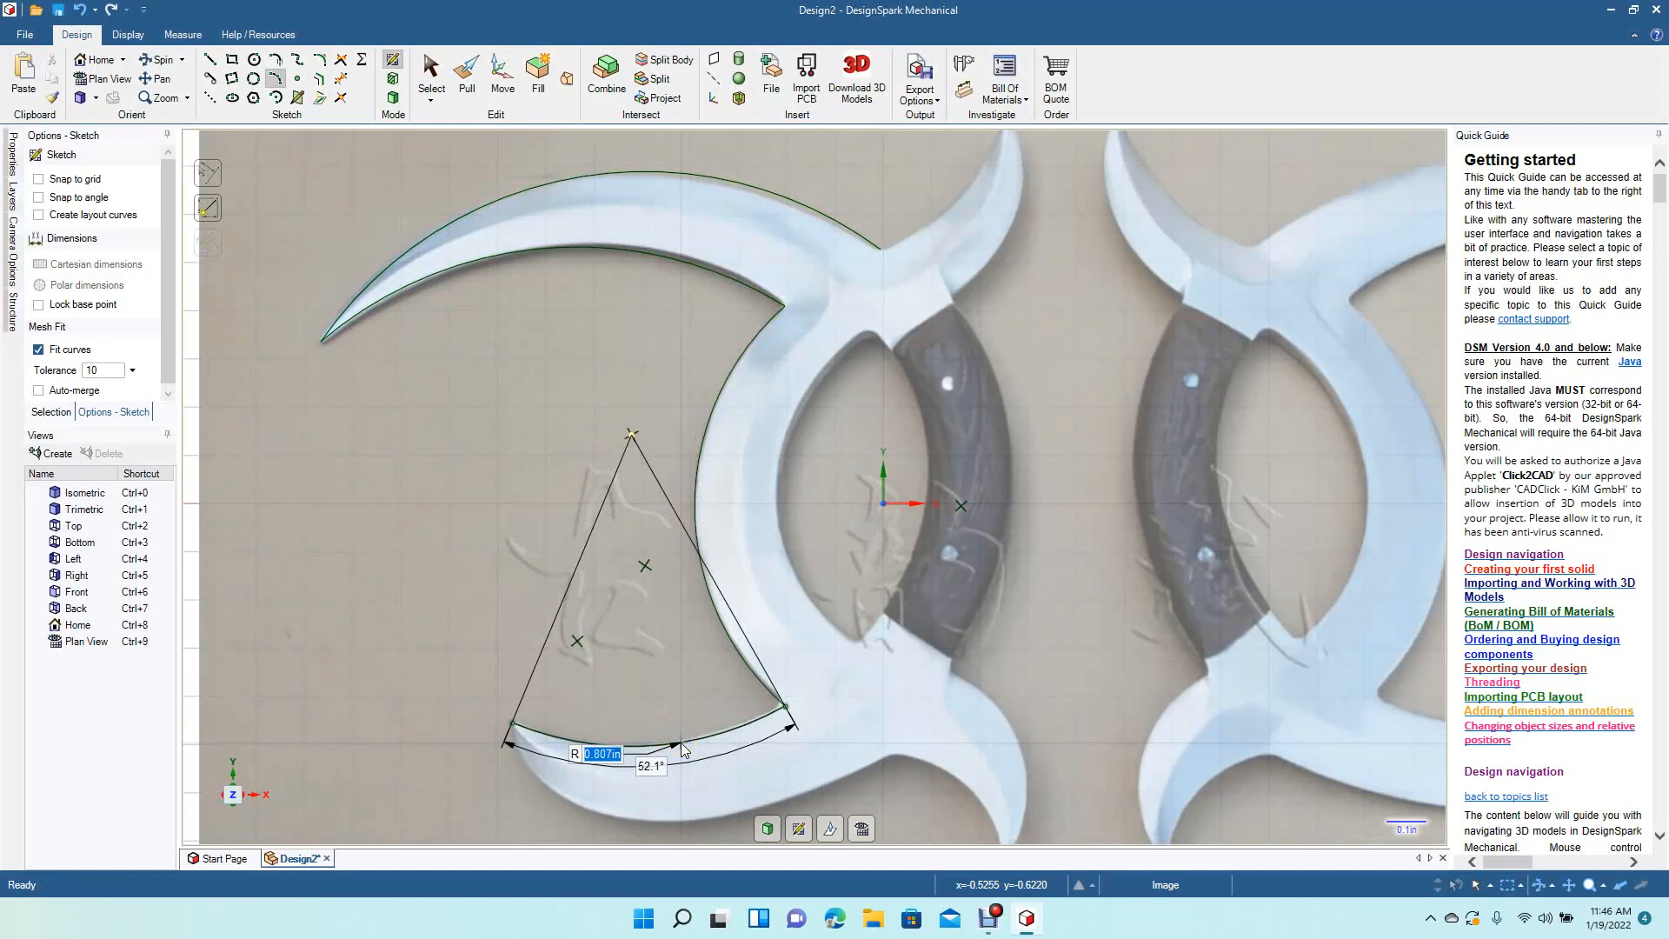
click(682, 743)
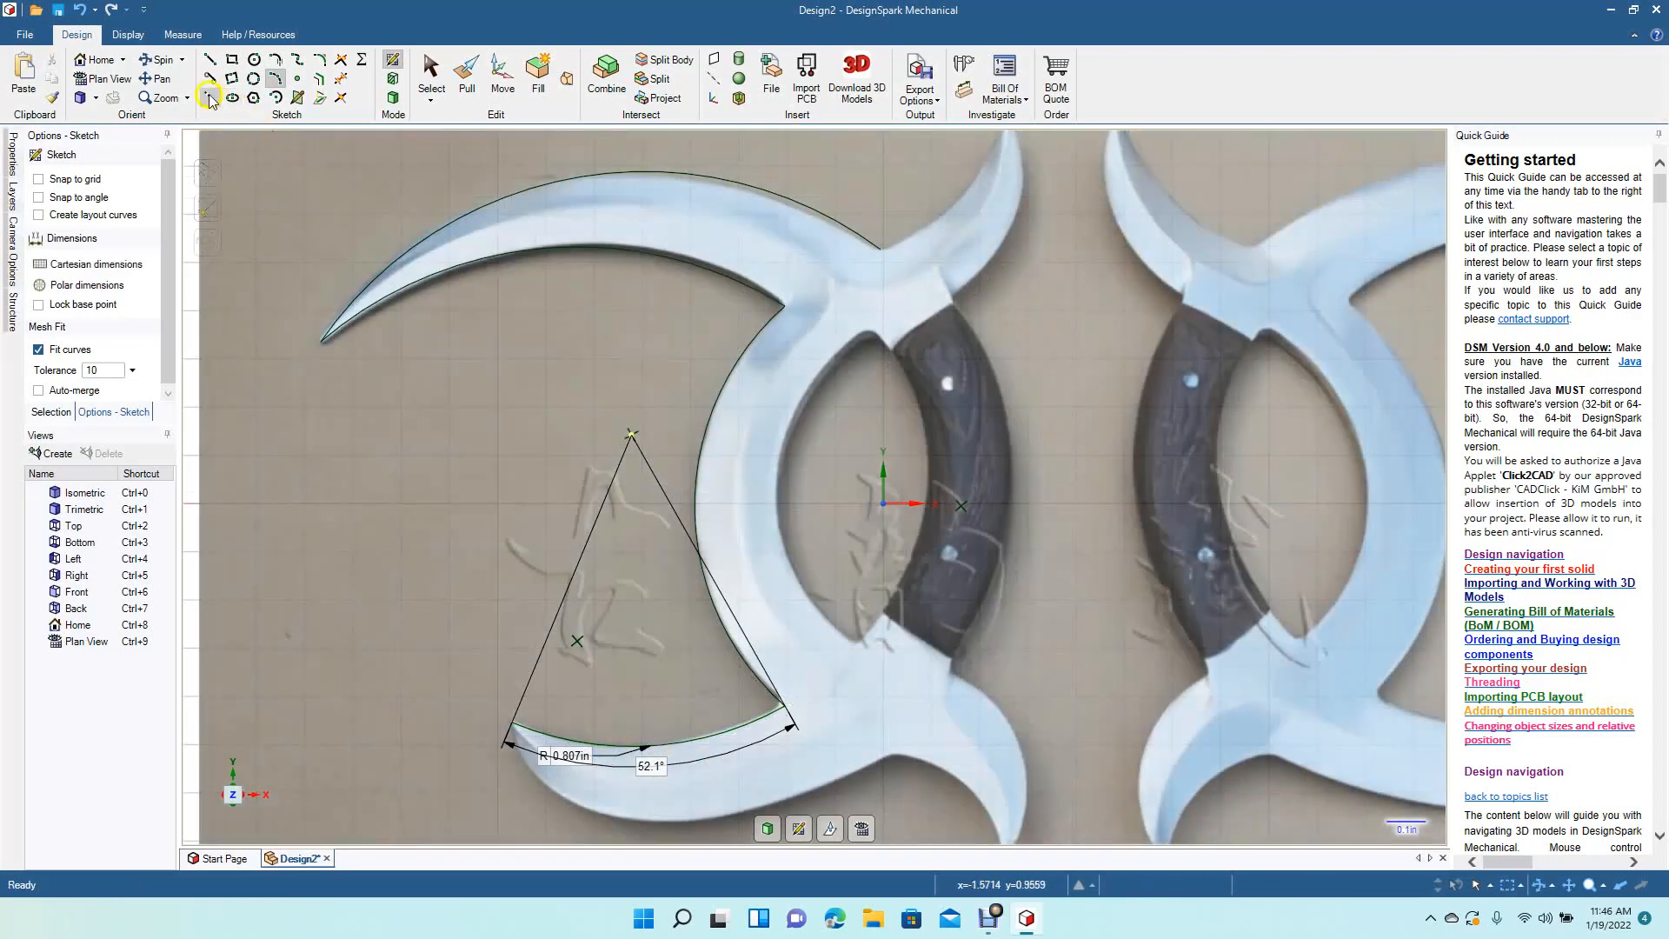
Step: Draw a three-point arc for the underside of the lower-left blade, from the notch beside the small hook to the tip, radius about 0.81 in
click(156, 78)
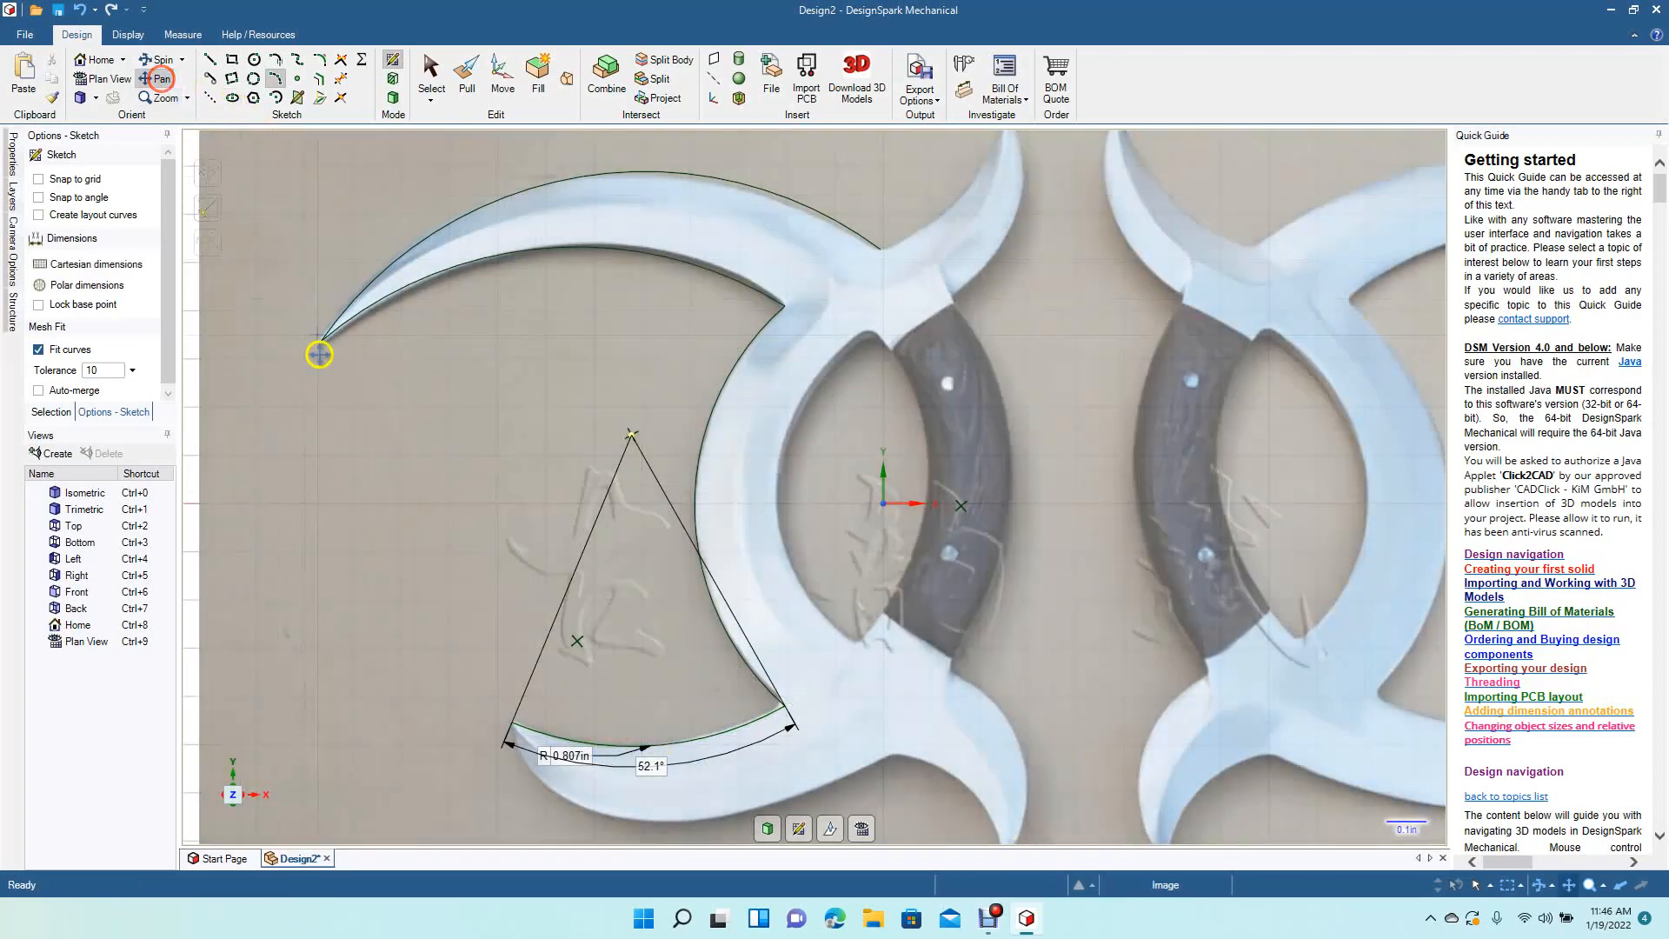
mouse_move(331, 428)
mouse_down()
mouse_move(352, 290)
mouse_move(322, 277)
mouse_up()
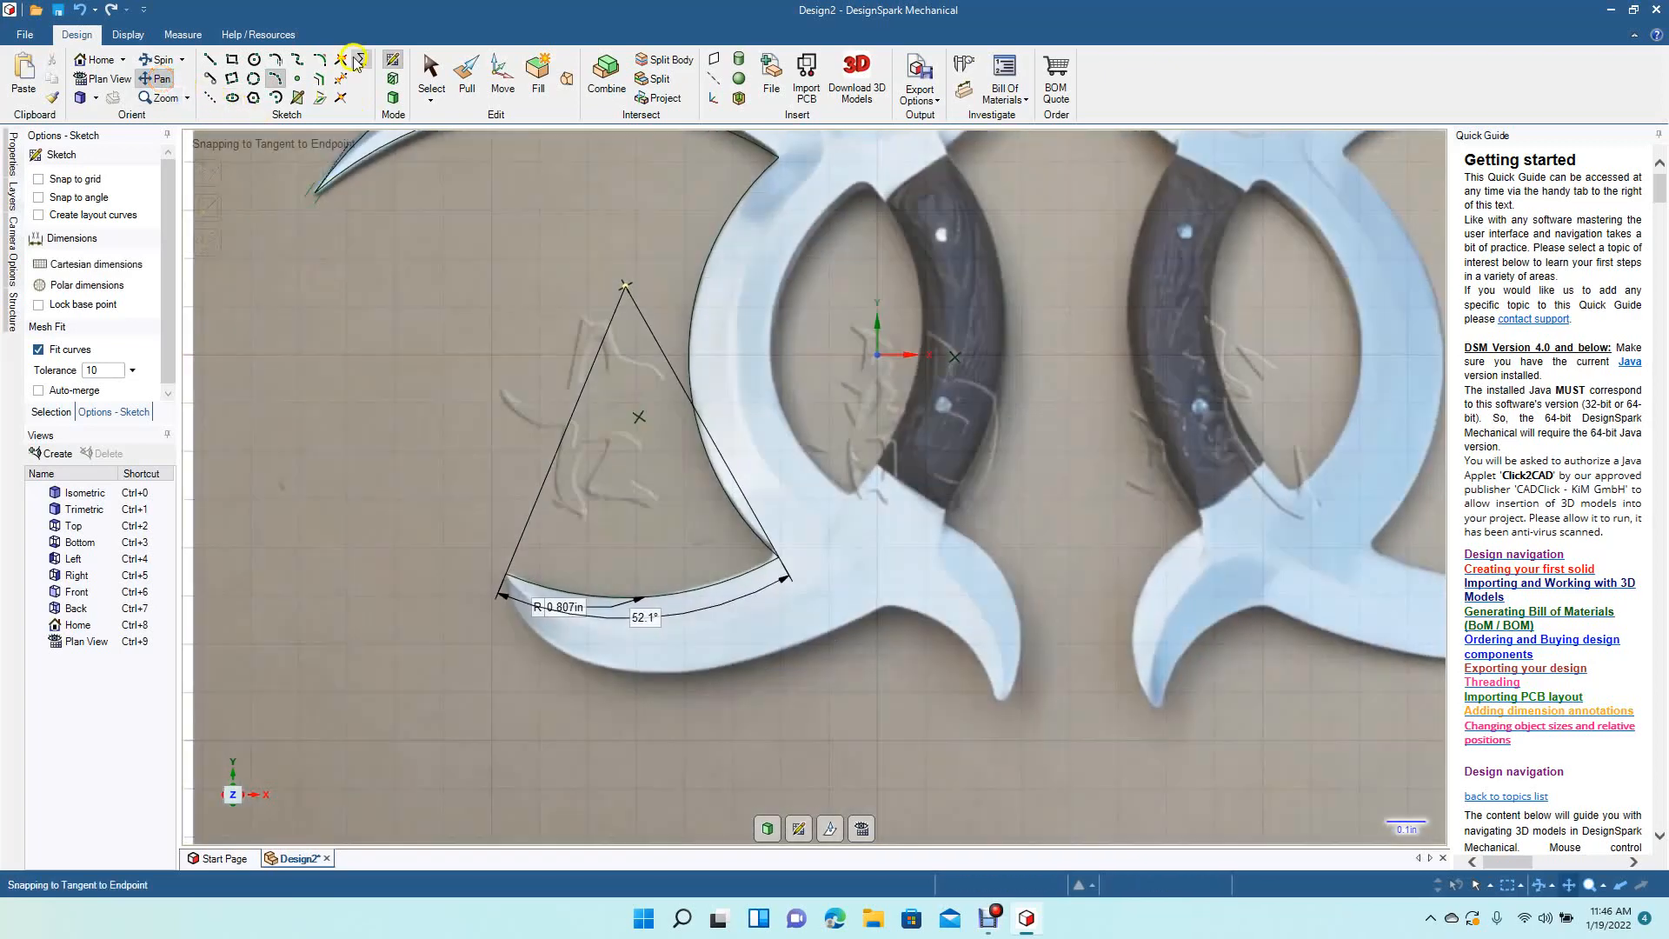
click(275, 80)
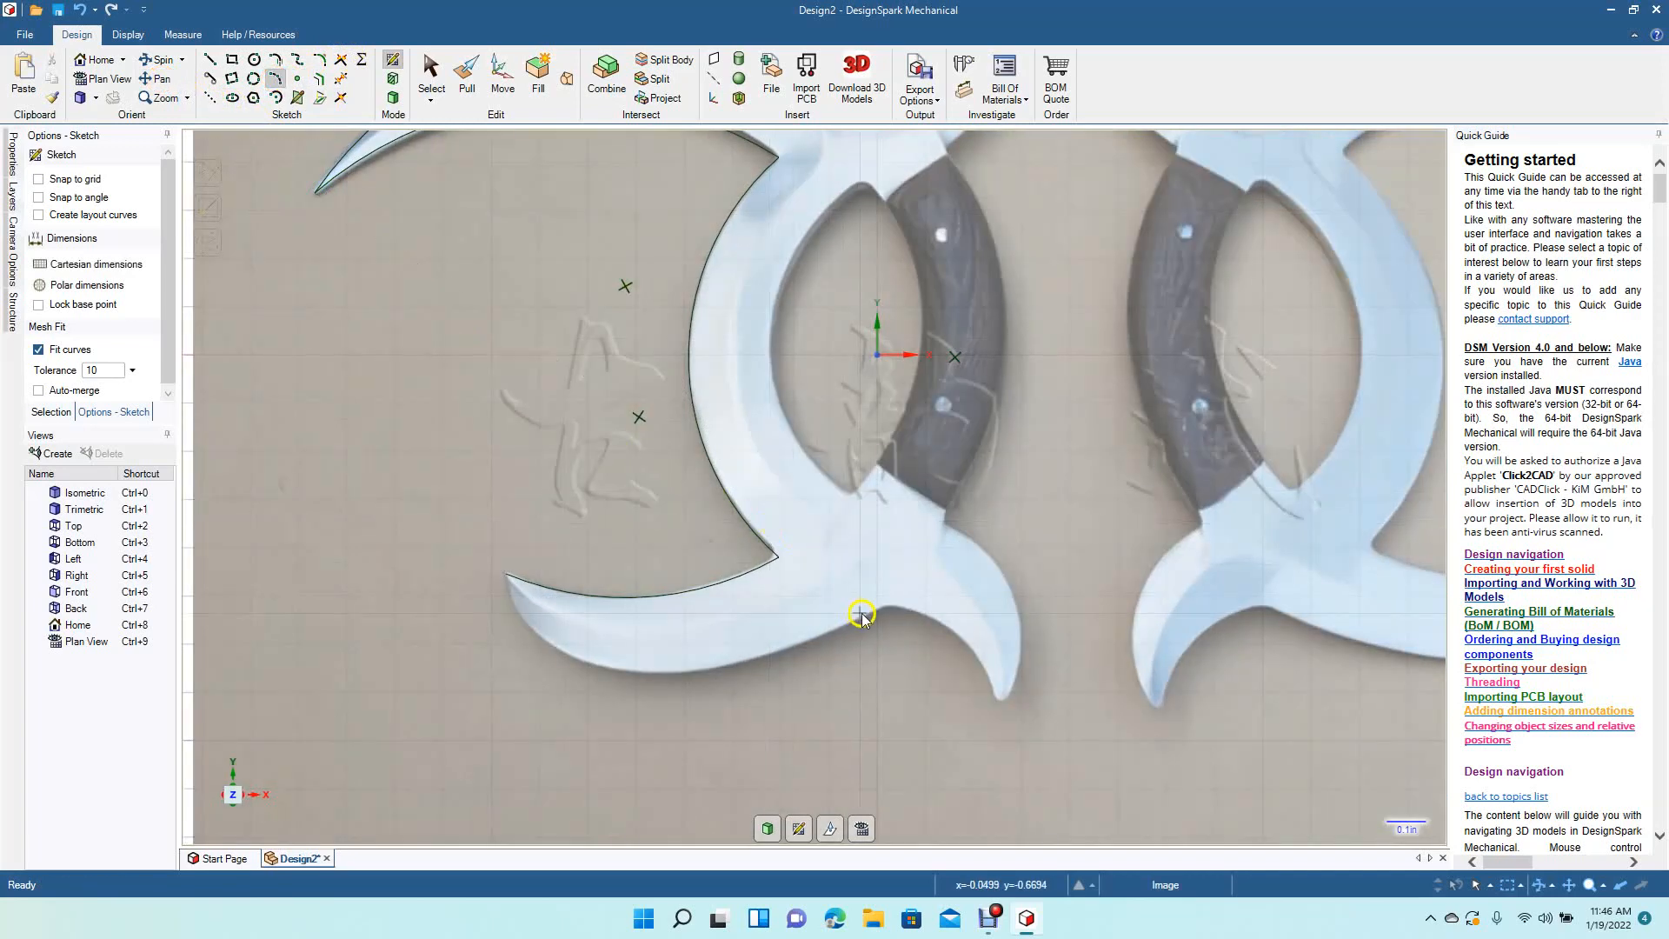
click(888, 608)
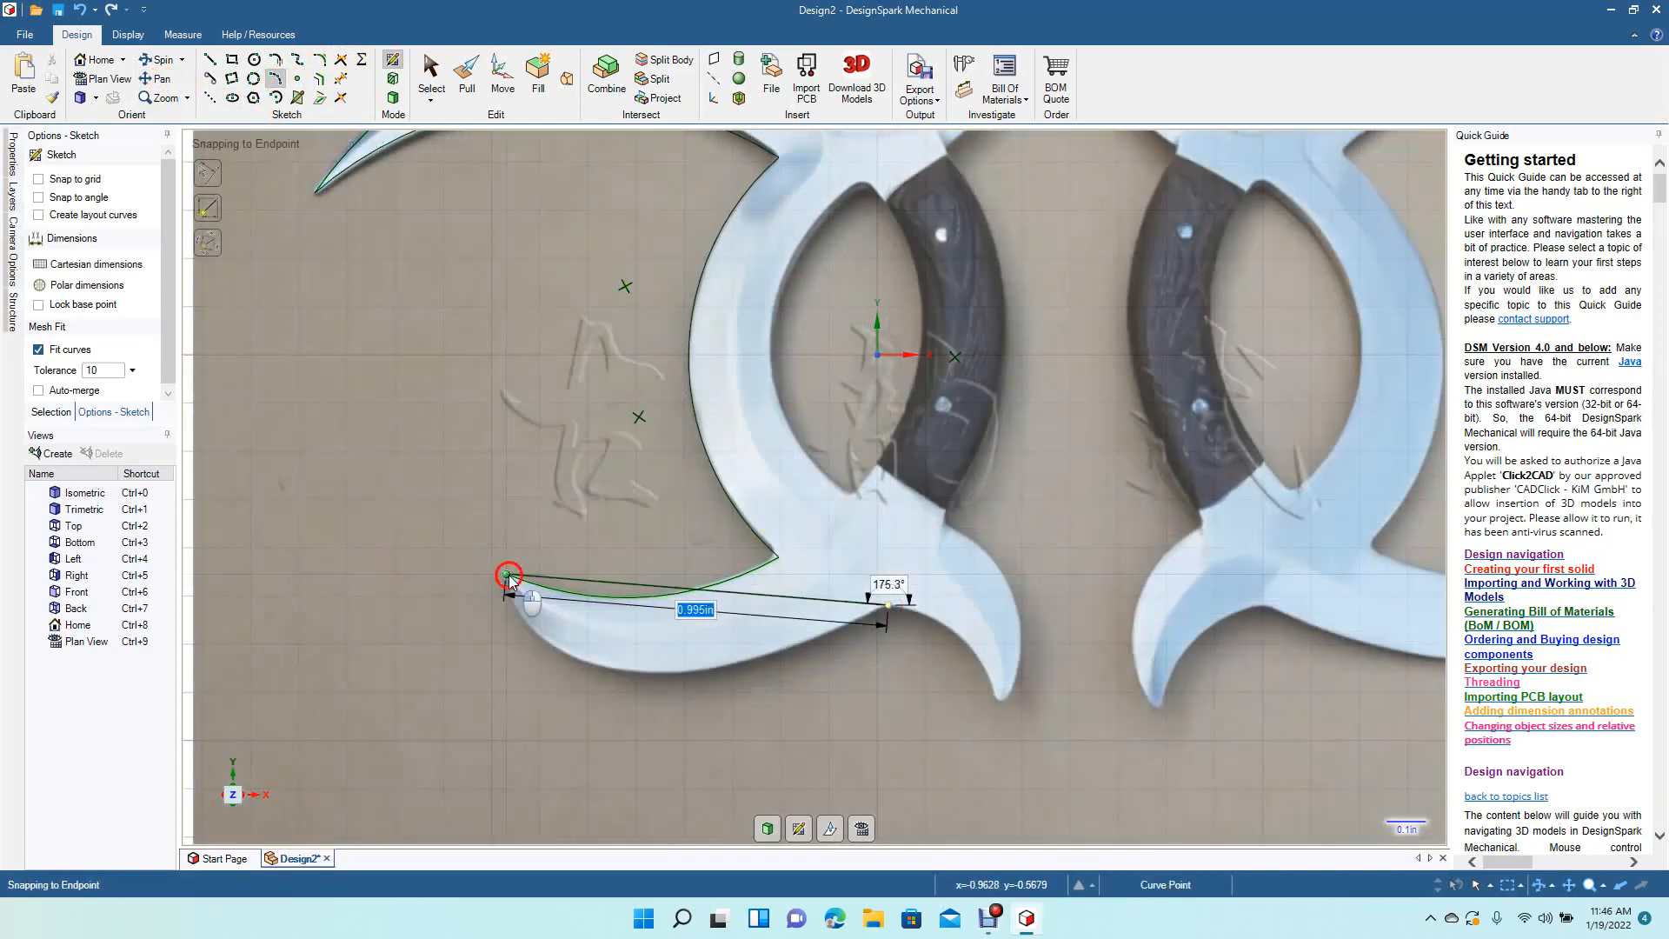
click(509, 575)
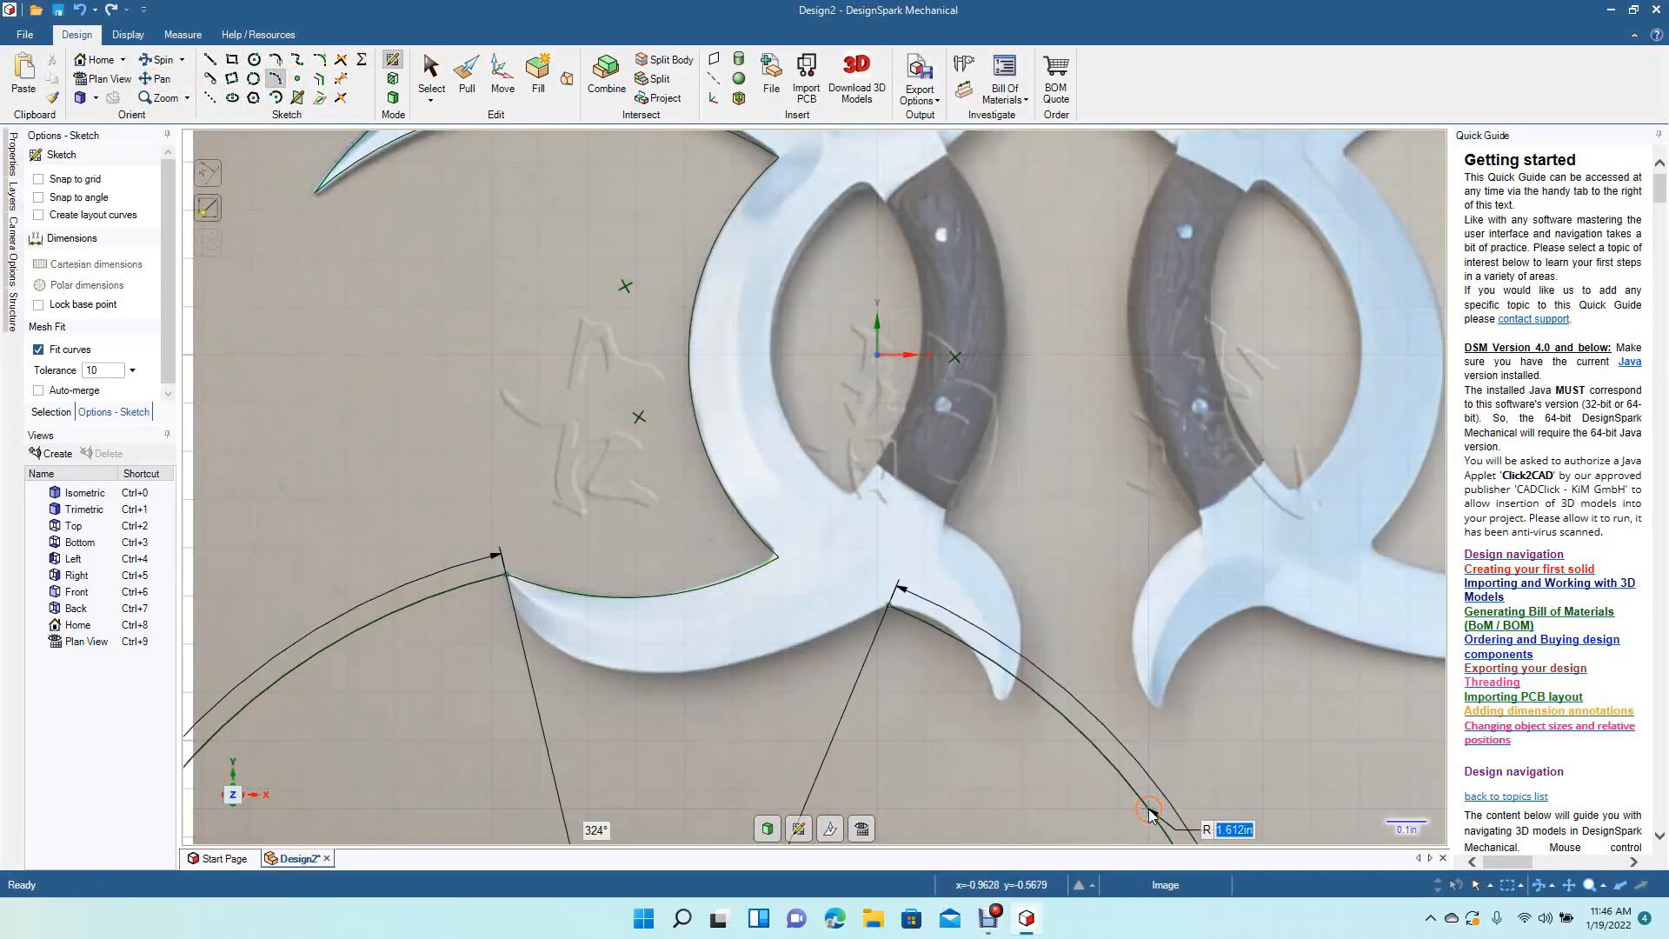
click(749, 662)
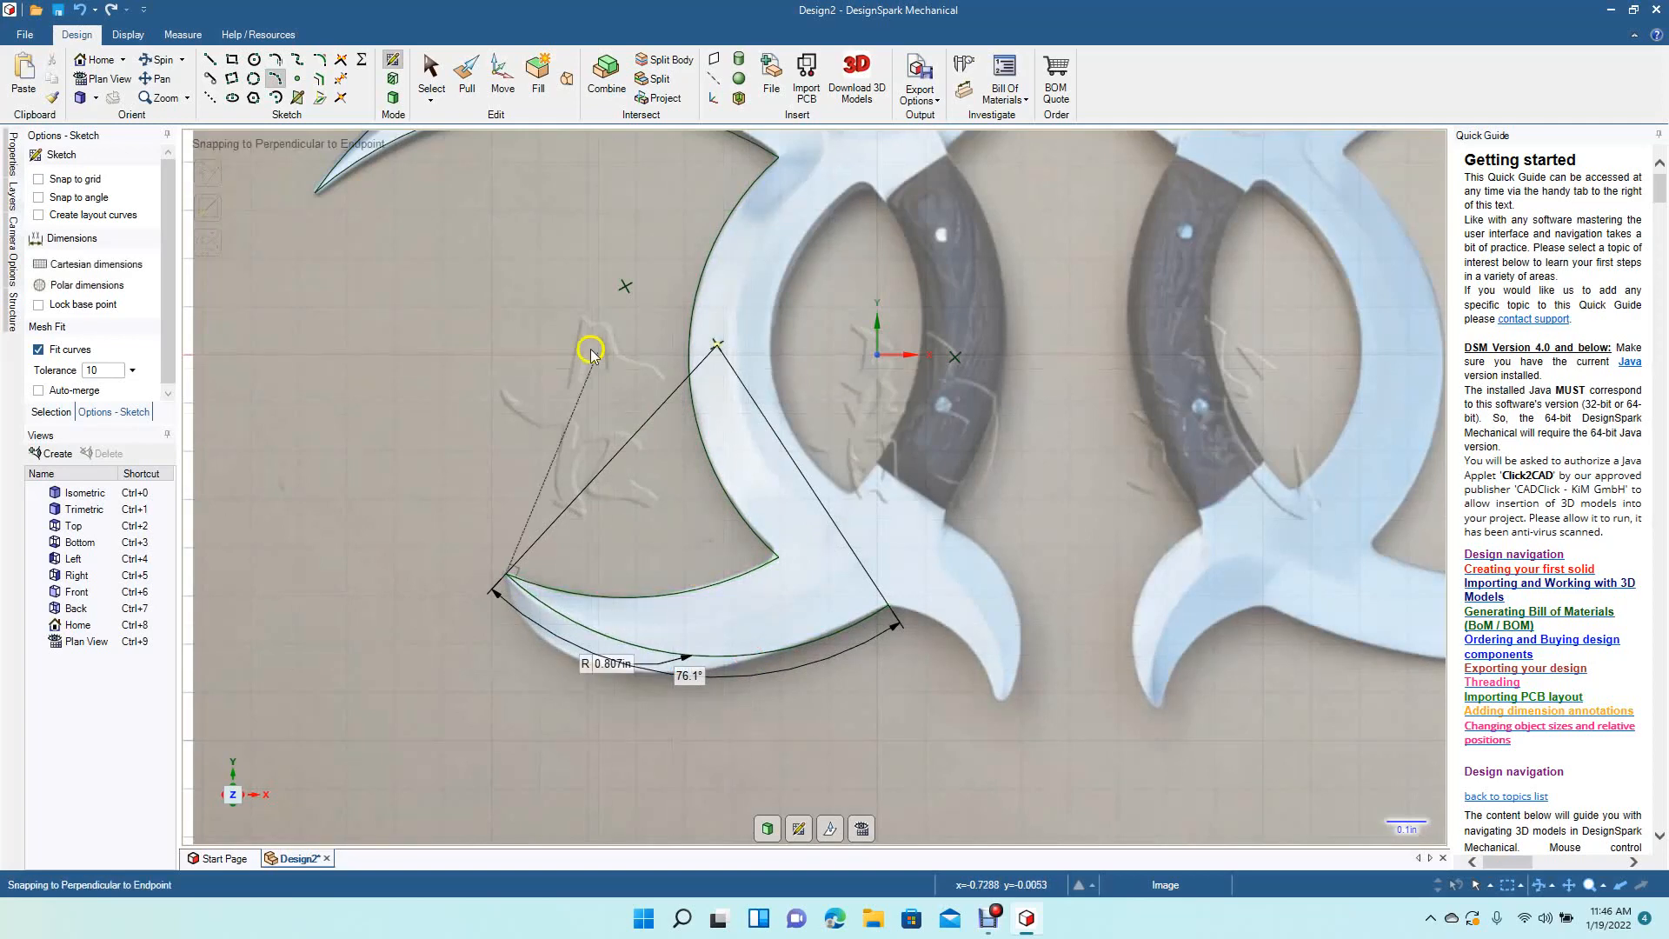
click(431, 77)
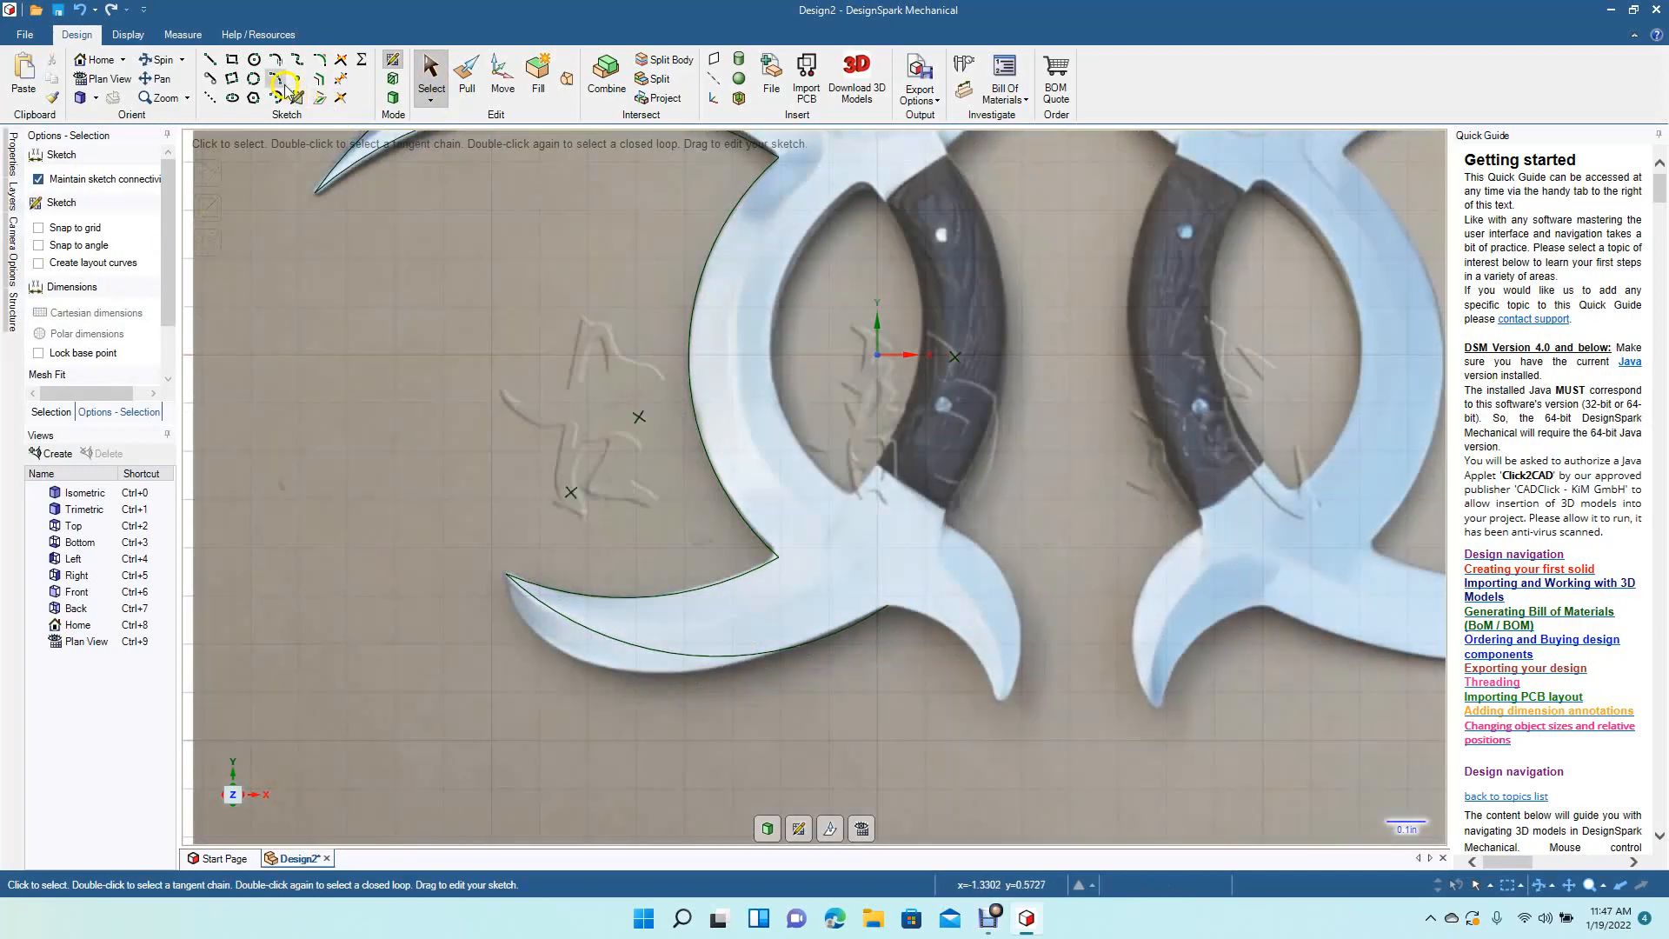
Step: Draw a three-point arc along the inner edge of the small lower hook, from the notch to its tip, radius about 0.35 in
click(278, 81)
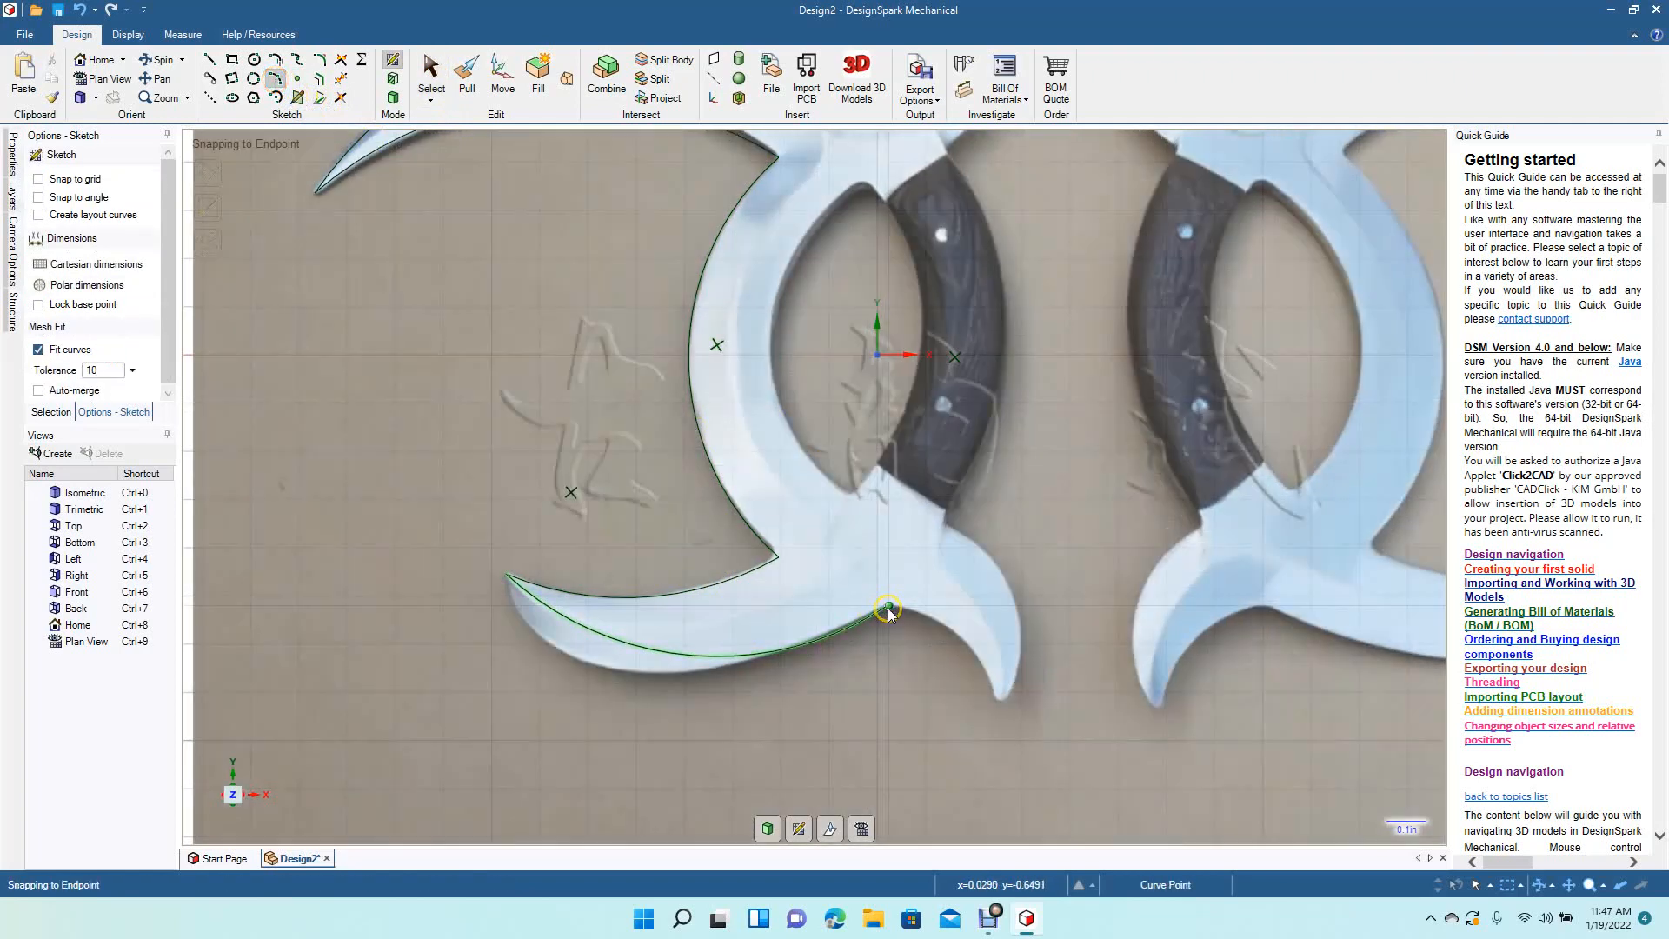
click(889, 610)
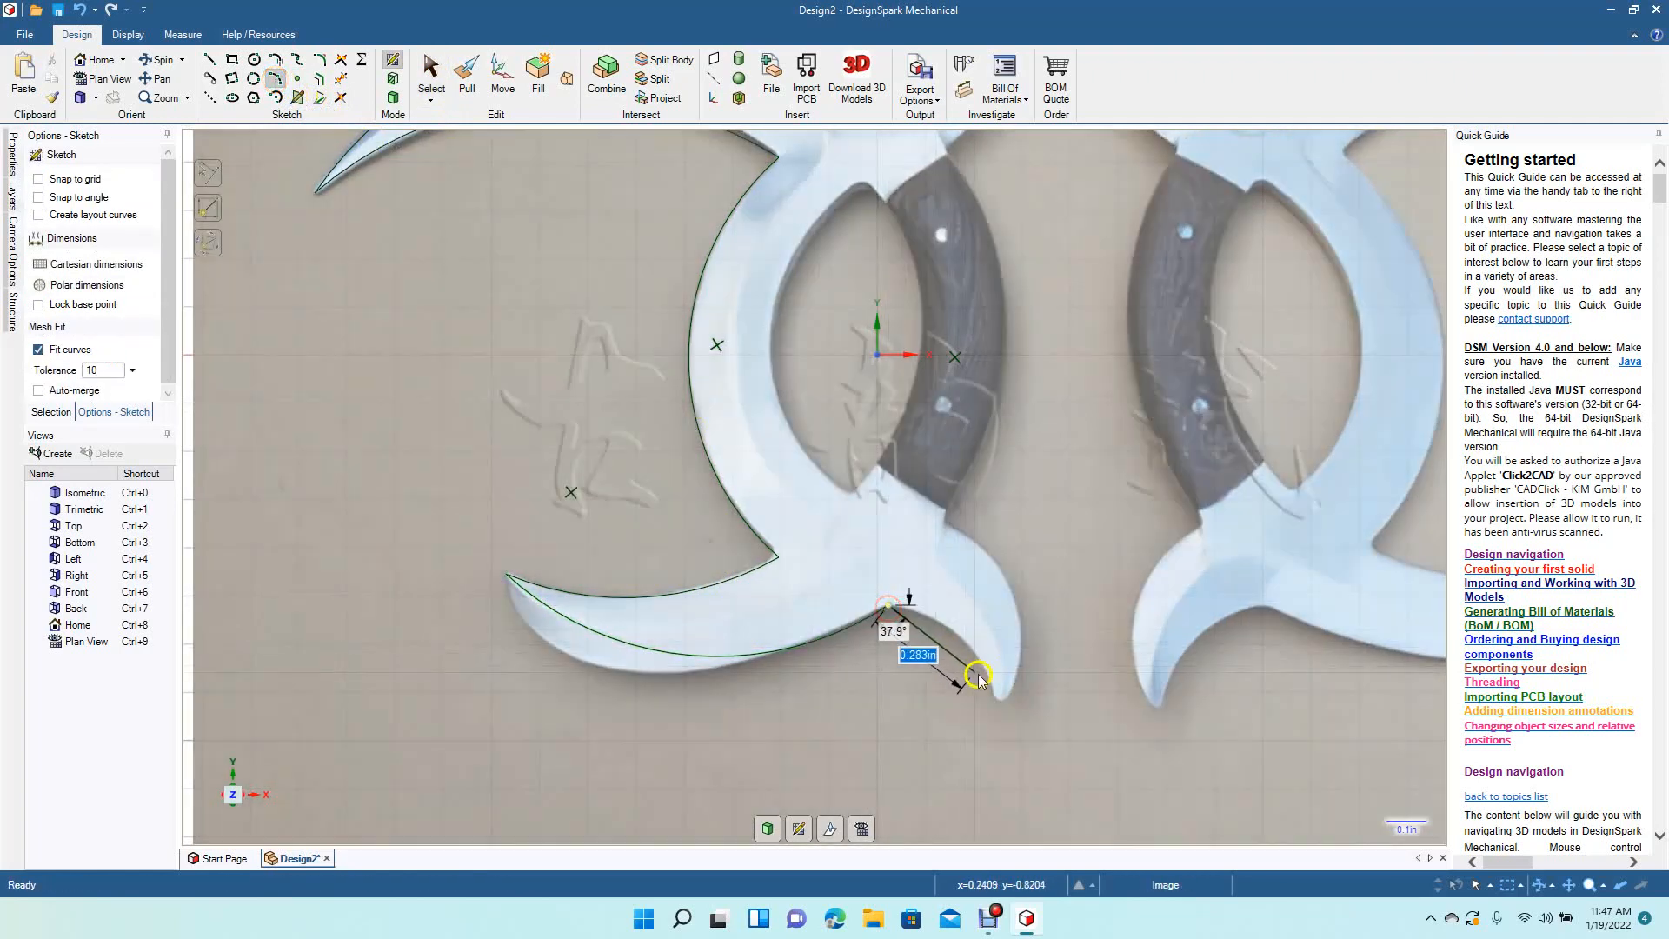
click(999, 706)
click(960, 641)
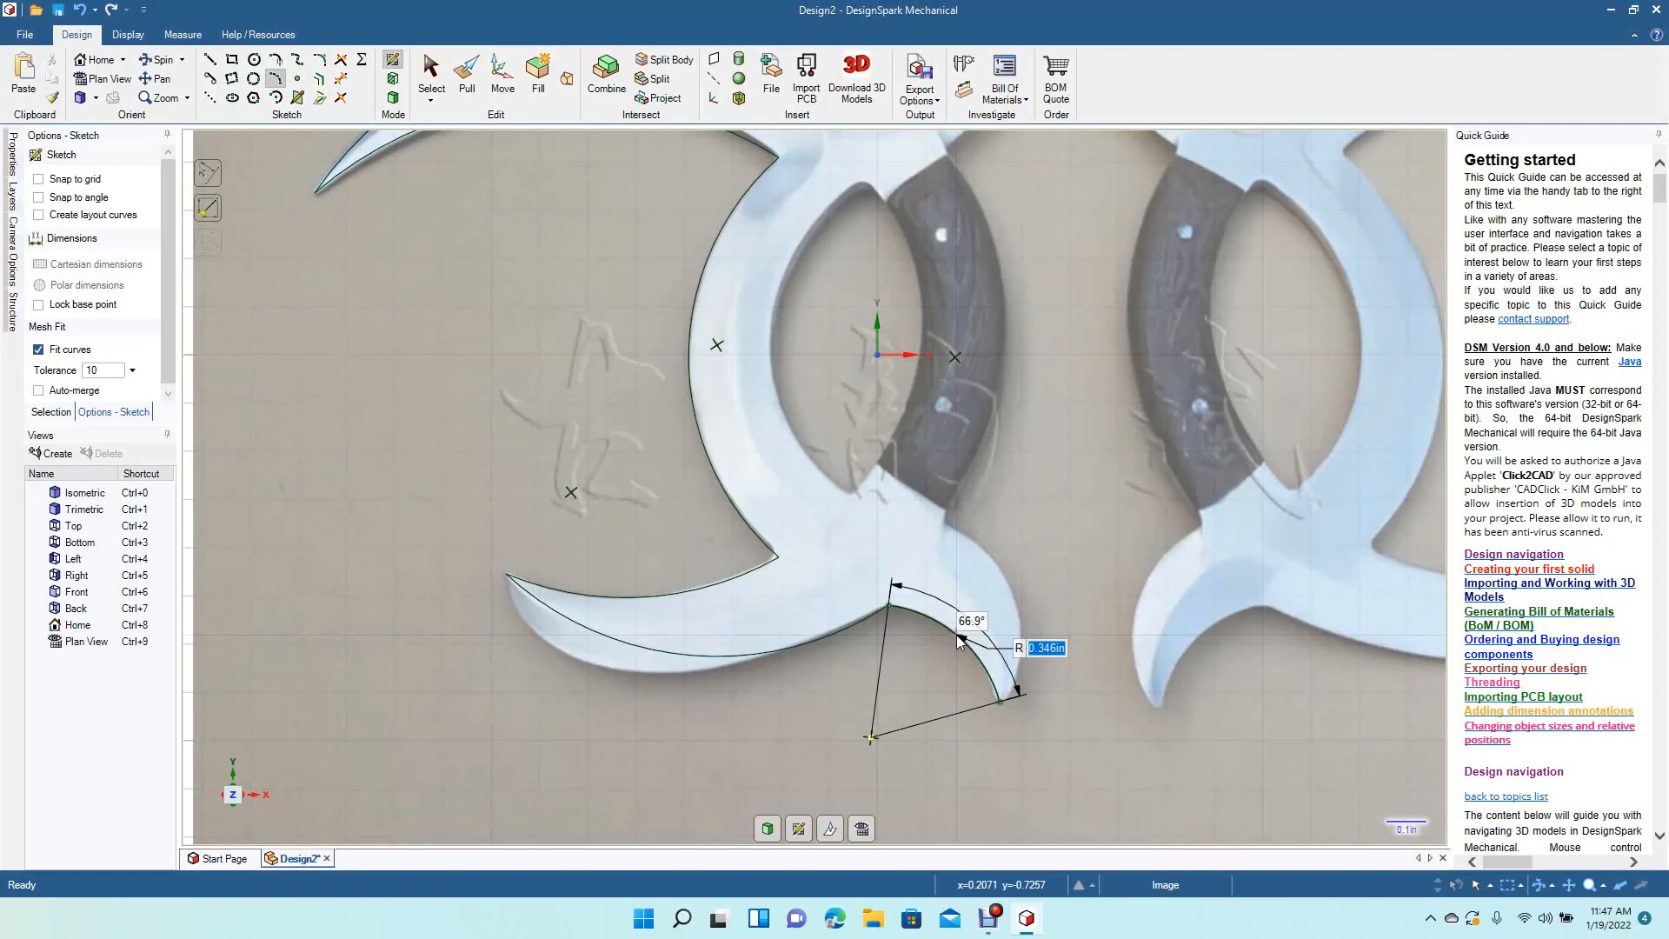
click(959, 636)
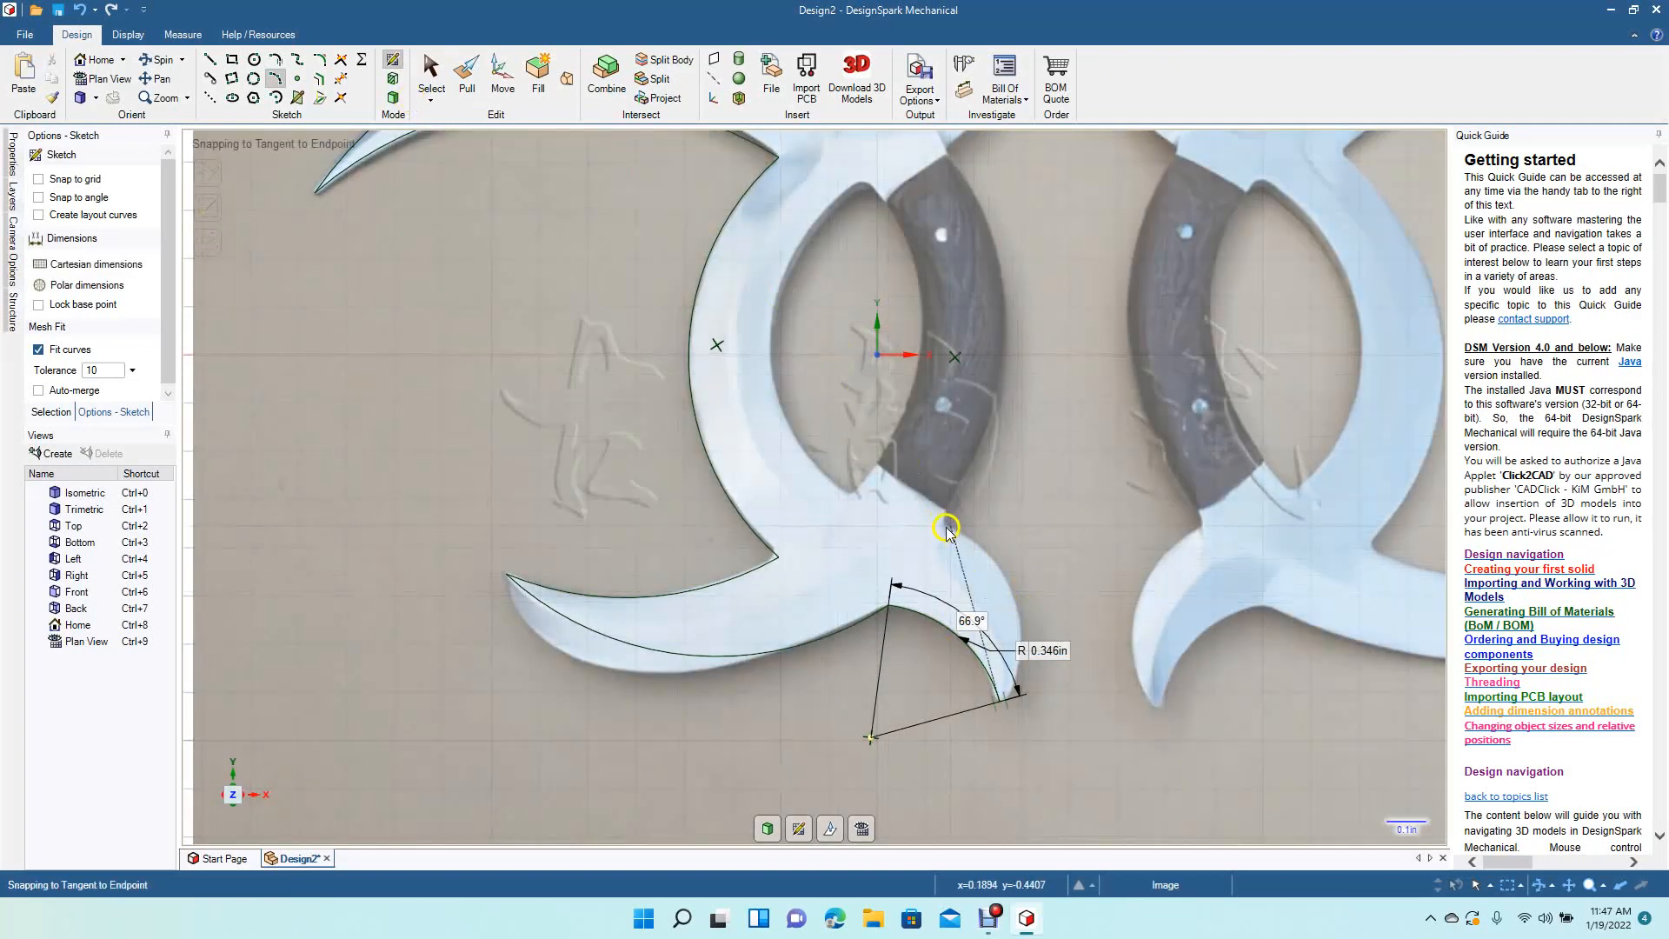
Step: Draw a three-point arc along the outer edge of the small lower hook, from the handle to its tip, radius about 0.35 in
click(947, 525)
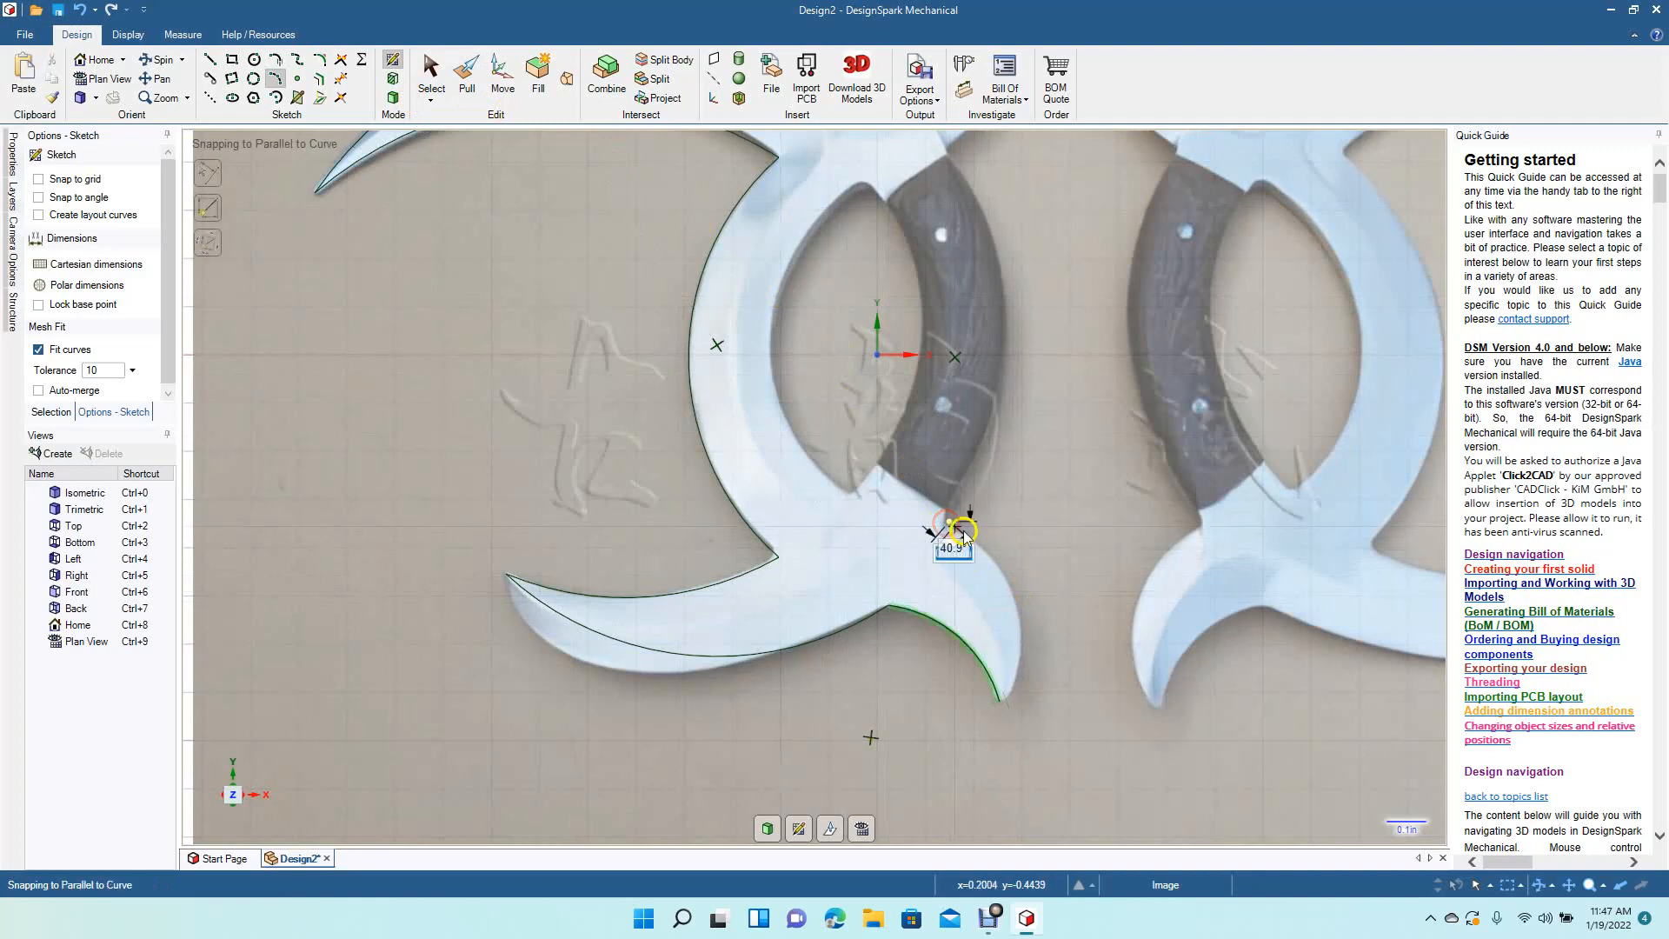
click(1002, 702)
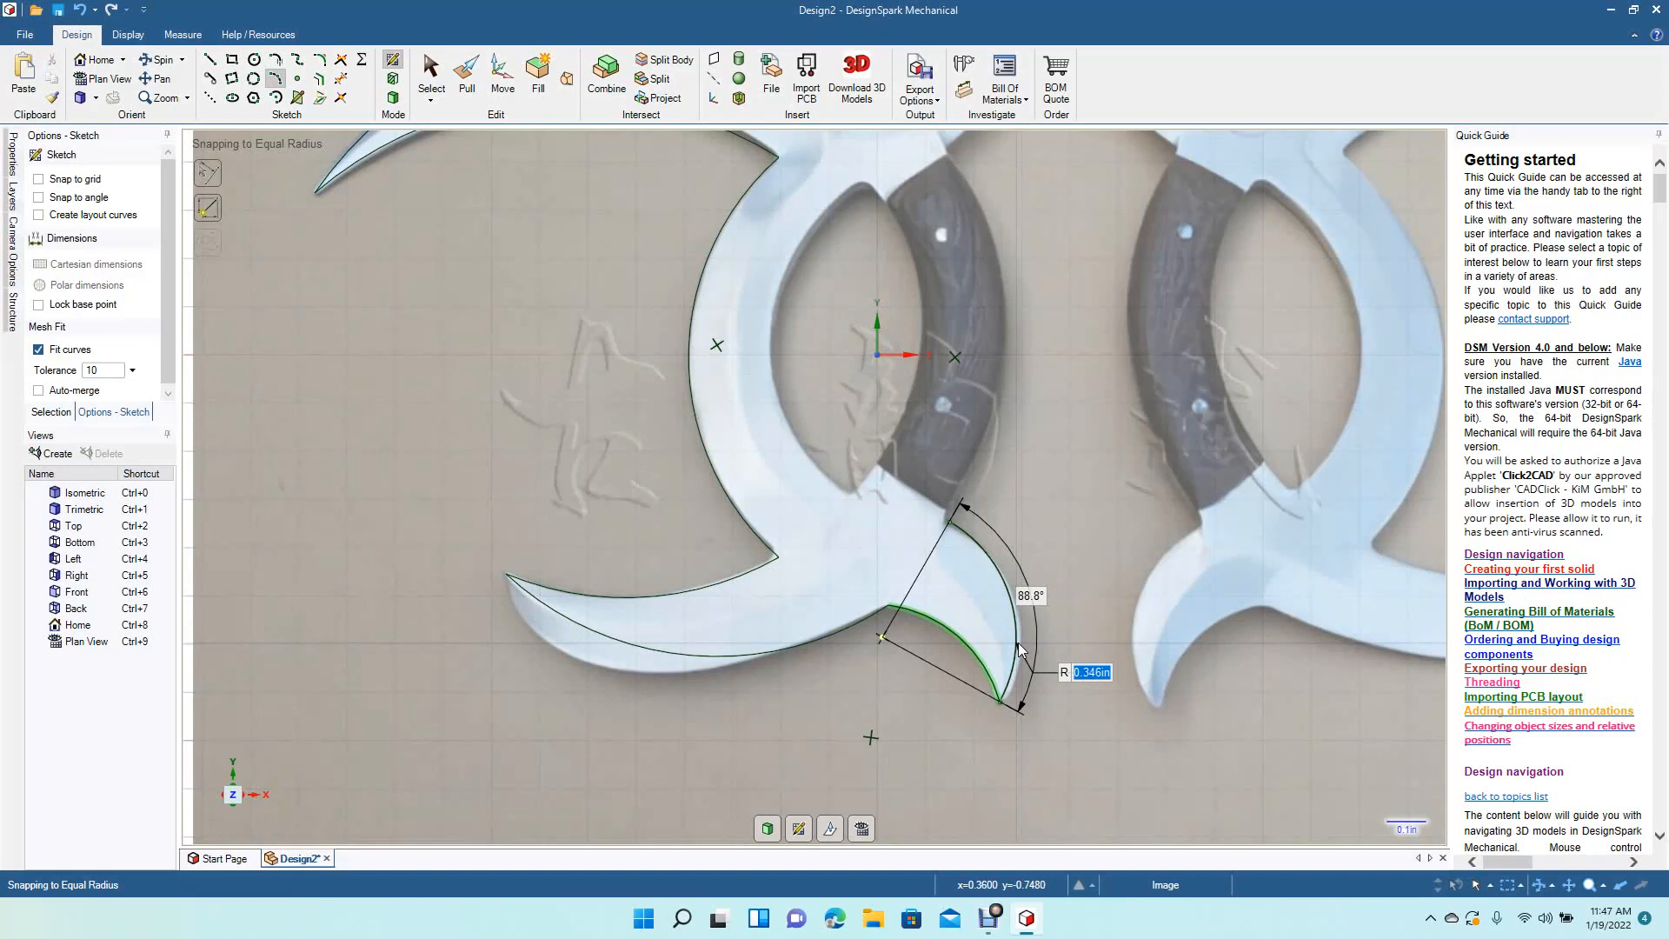
click(1019, 645)
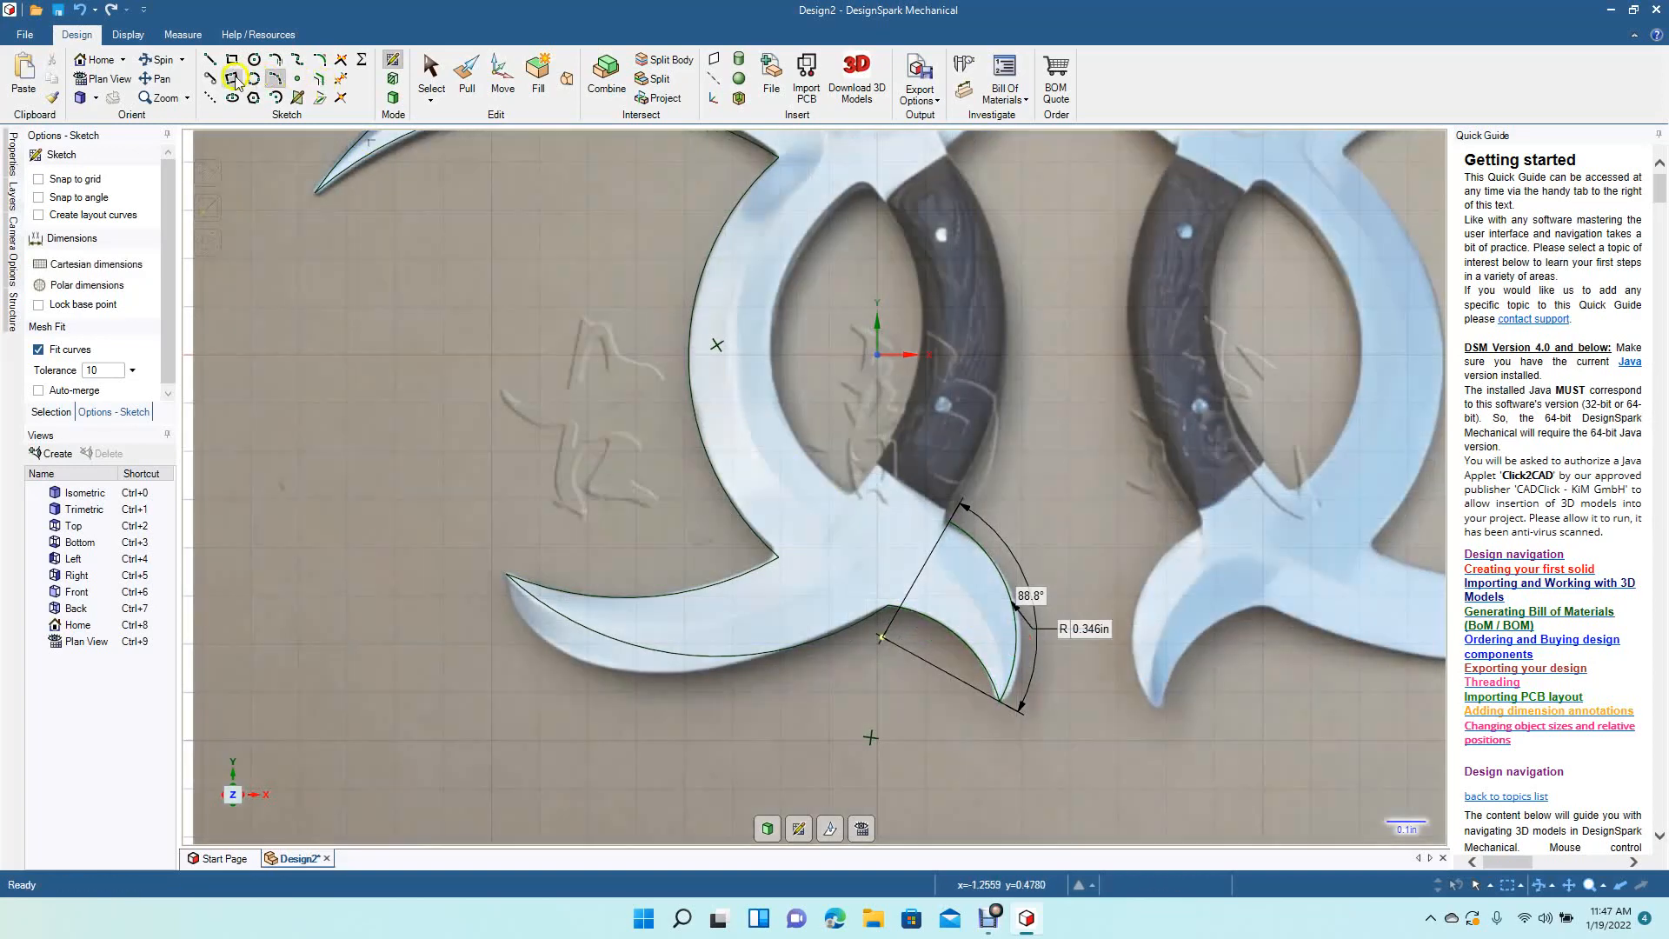
Step: Draw a three-point arc along the inner edge of the small upper hook, from the long blade's end to its tip, radius about 0.59 in
click(157, 78)
drag(435, 365, 380, 527)
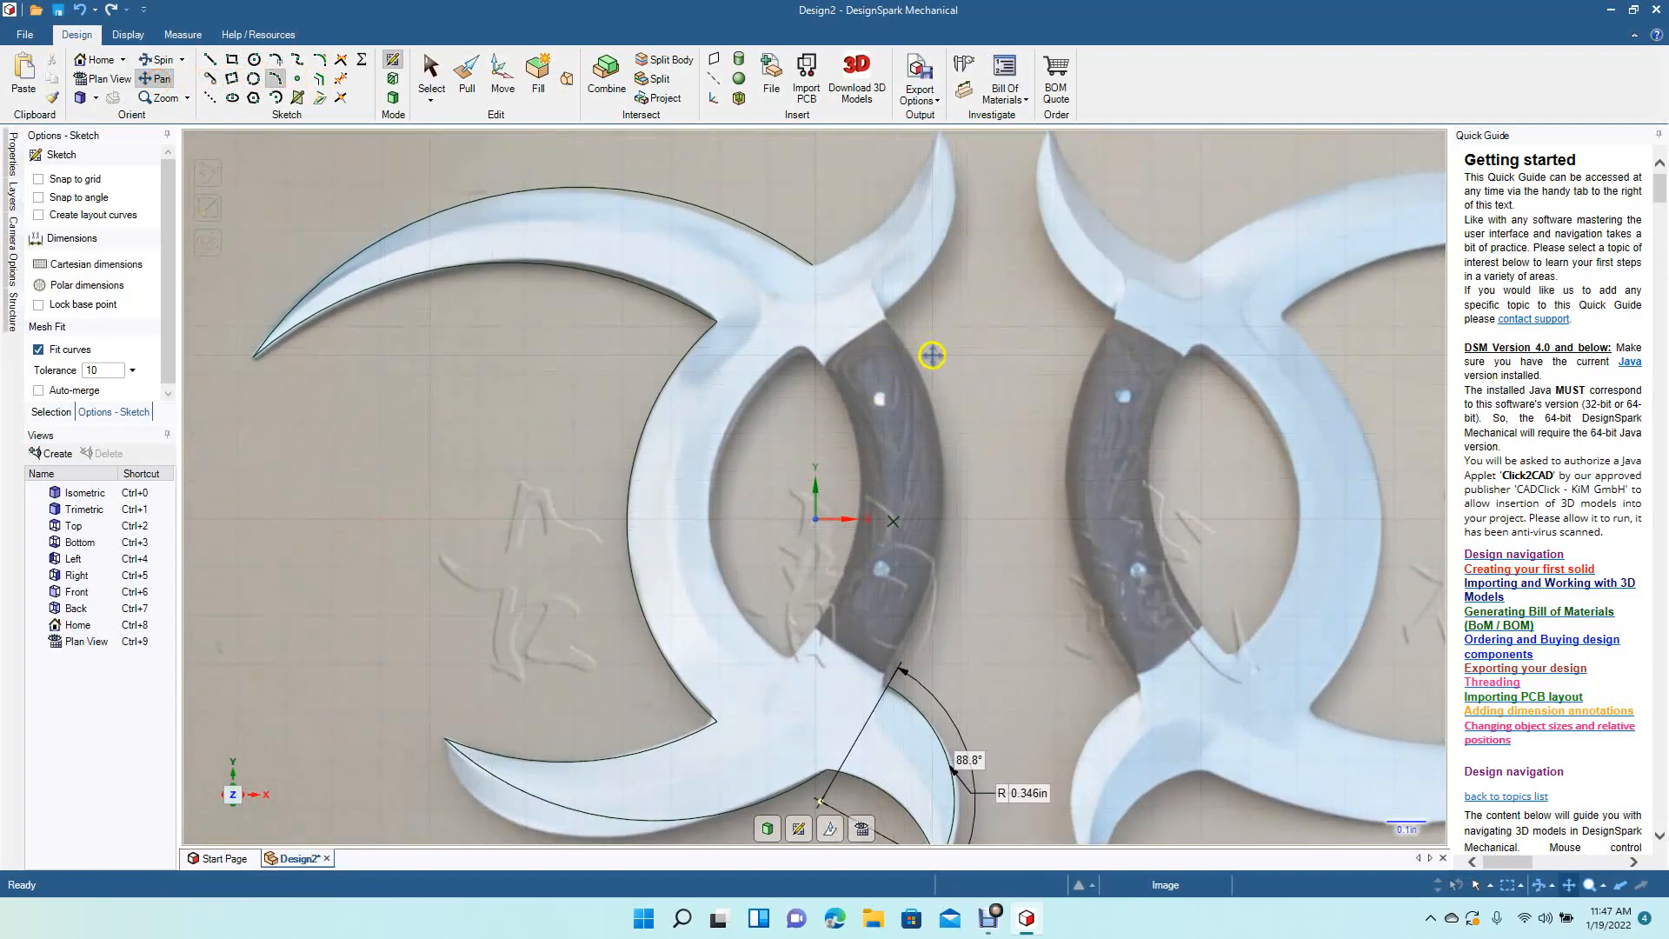
key(Escape)
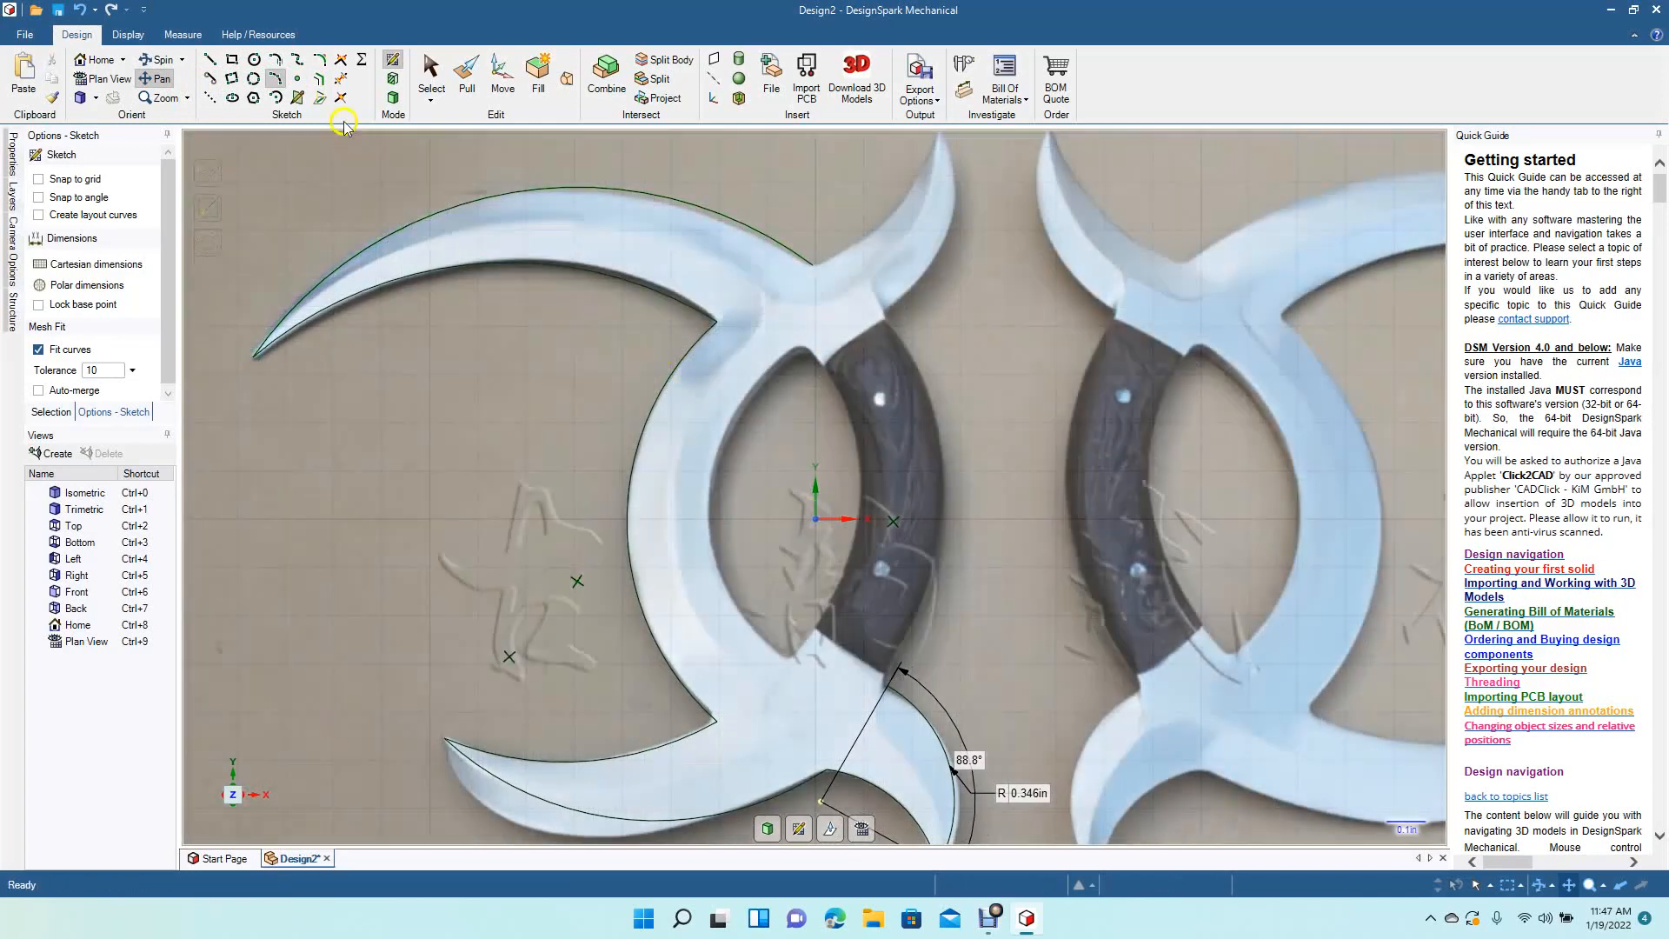
click(277, 80)
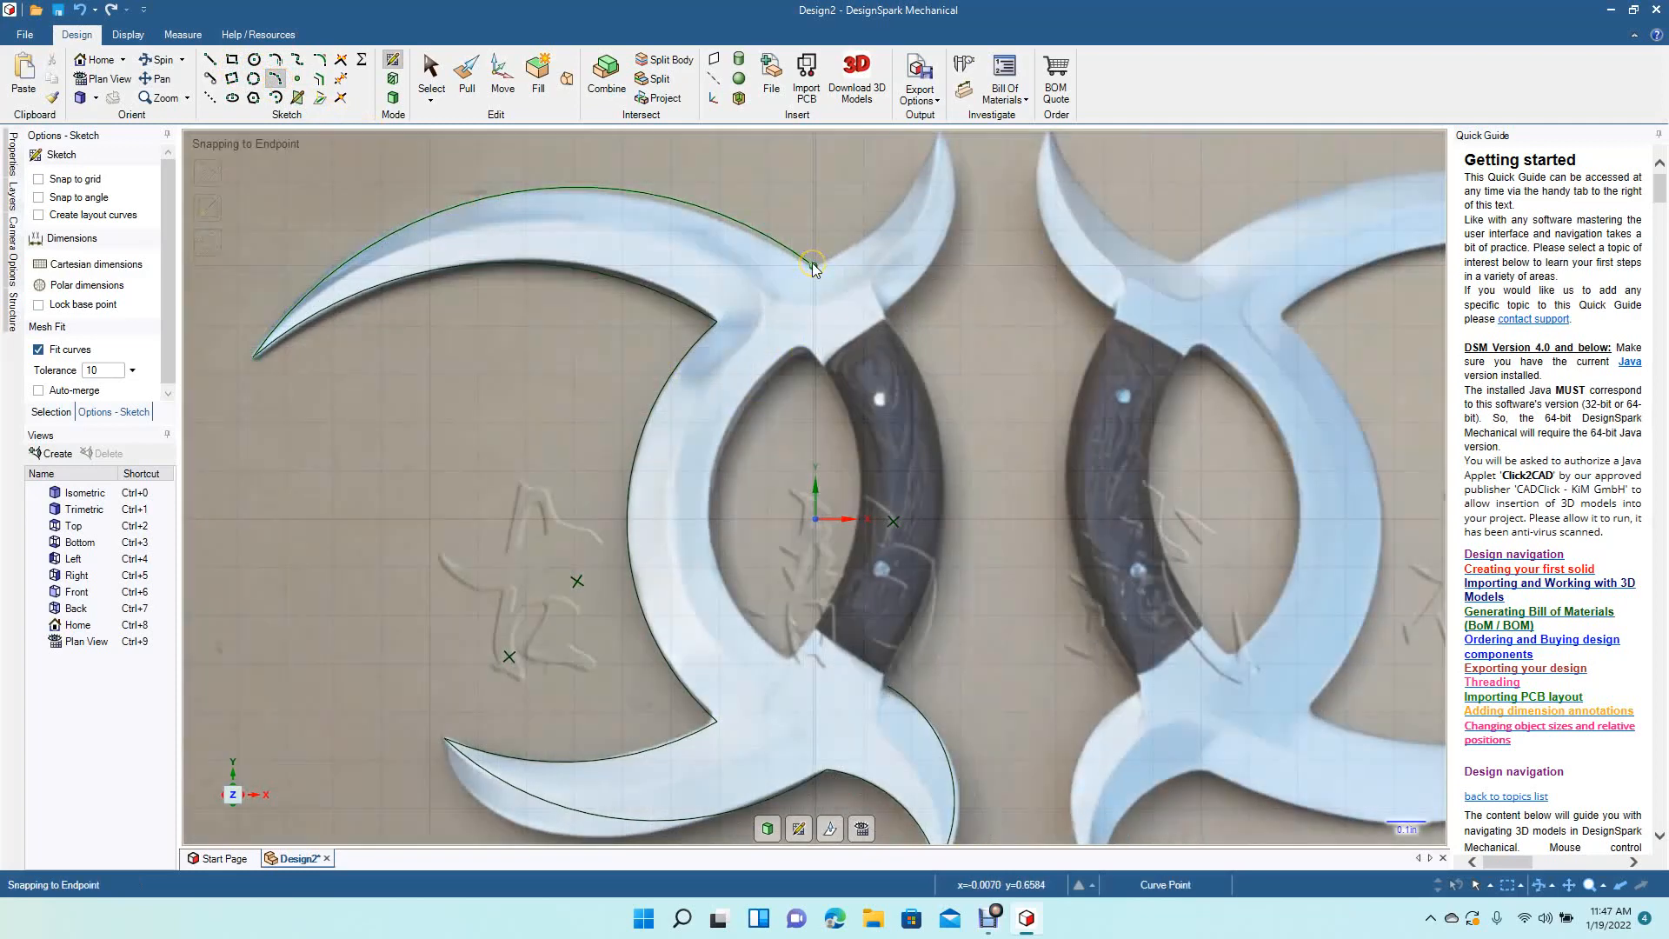
click(812, 265)
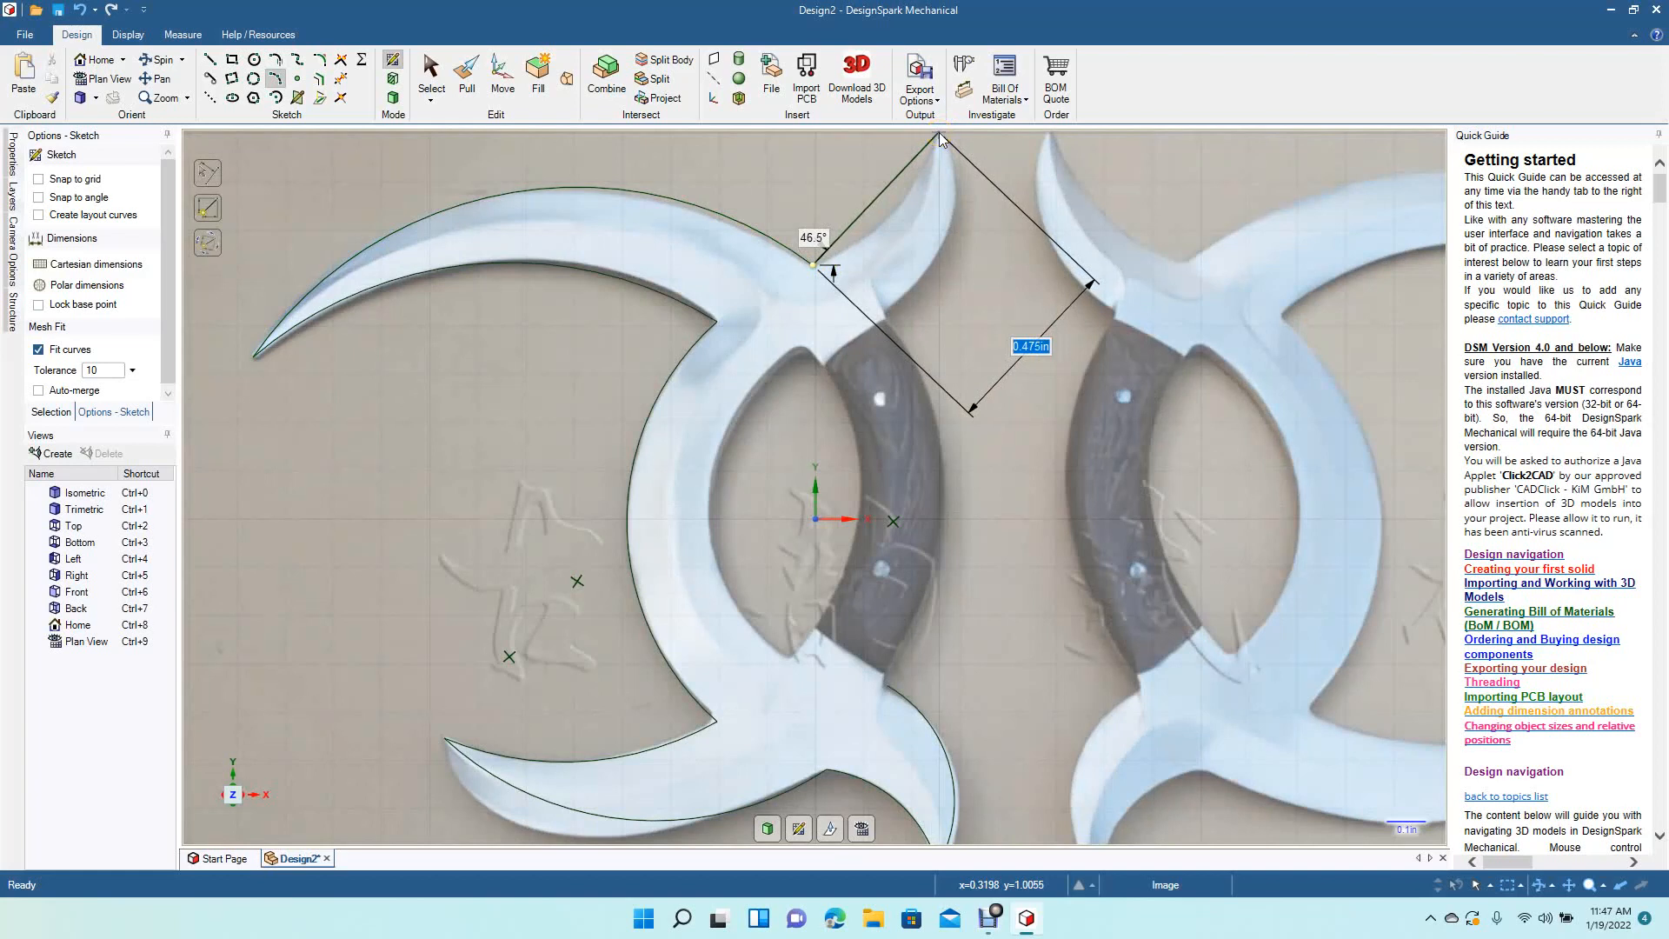
click(940, 137)
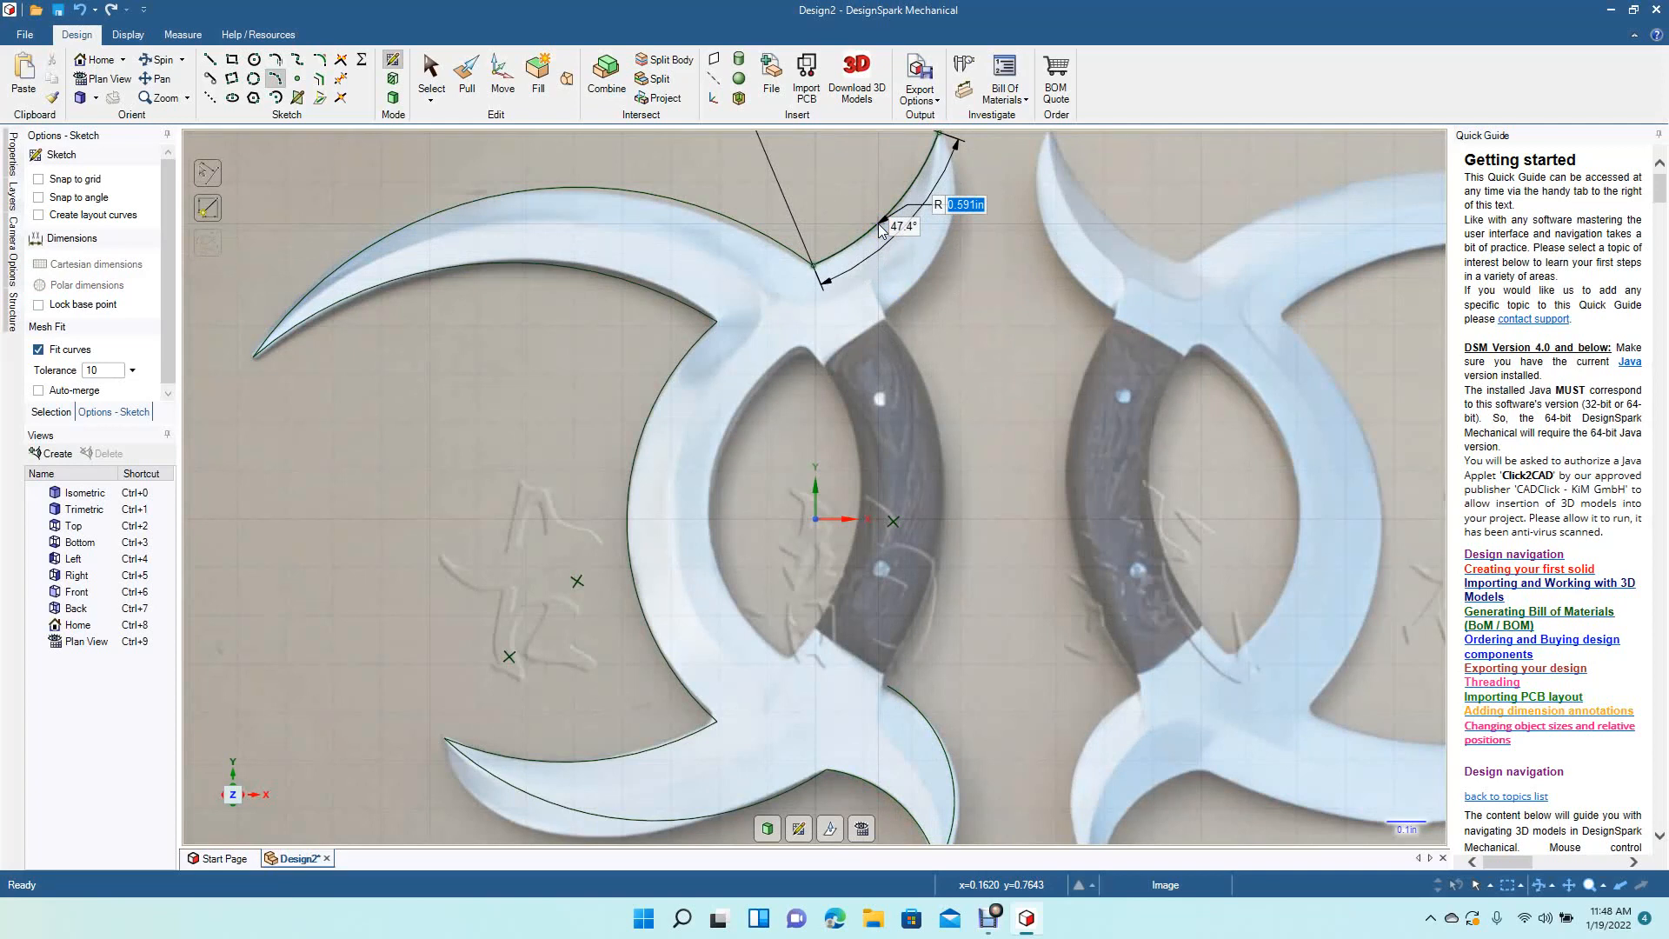
click(880, 228)
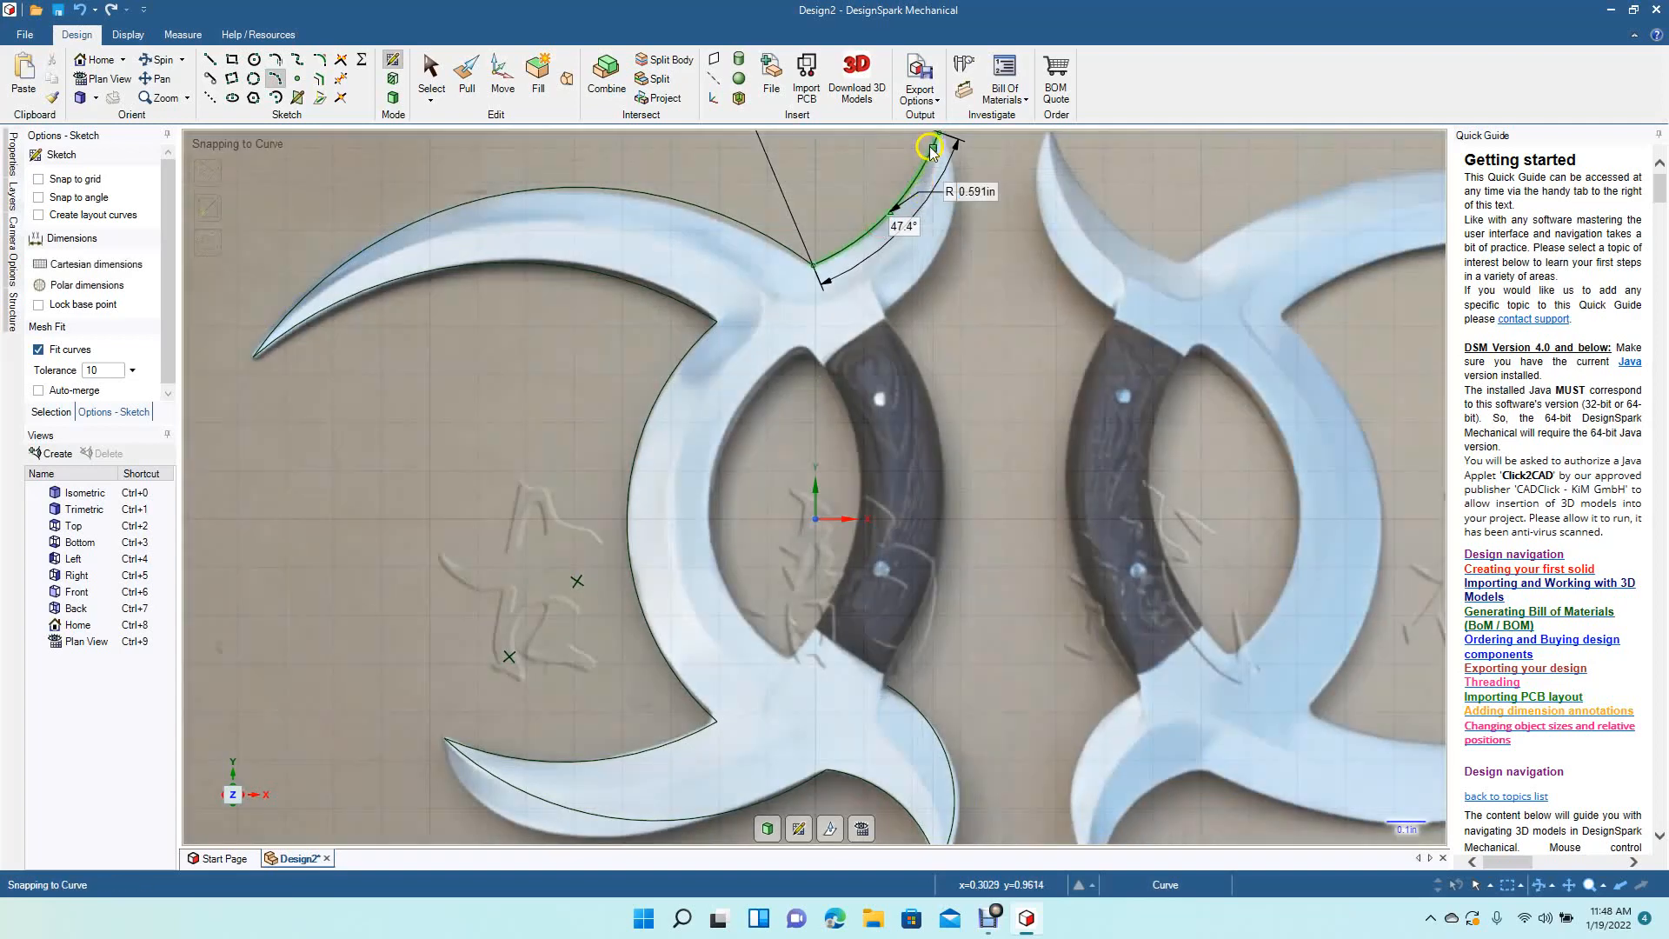
Step: Draw a three-point arc along the outer edge of the small upper hook, from its tip to the handle, radius about 0.38 in
click(938, 142)
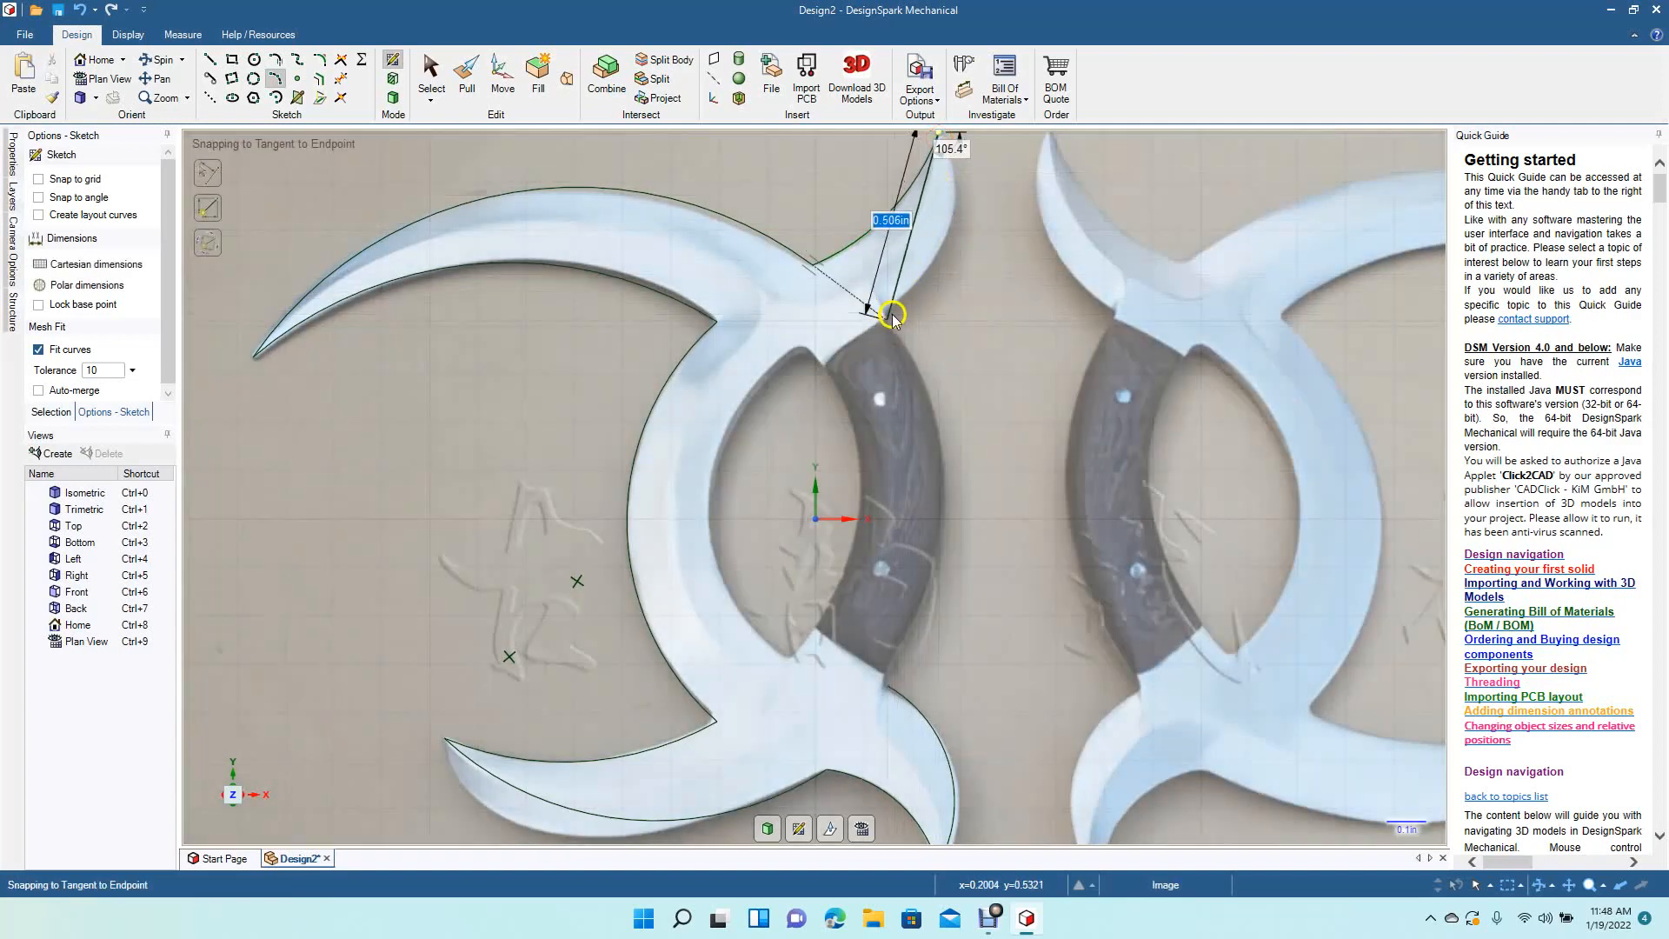
click(887, 313)
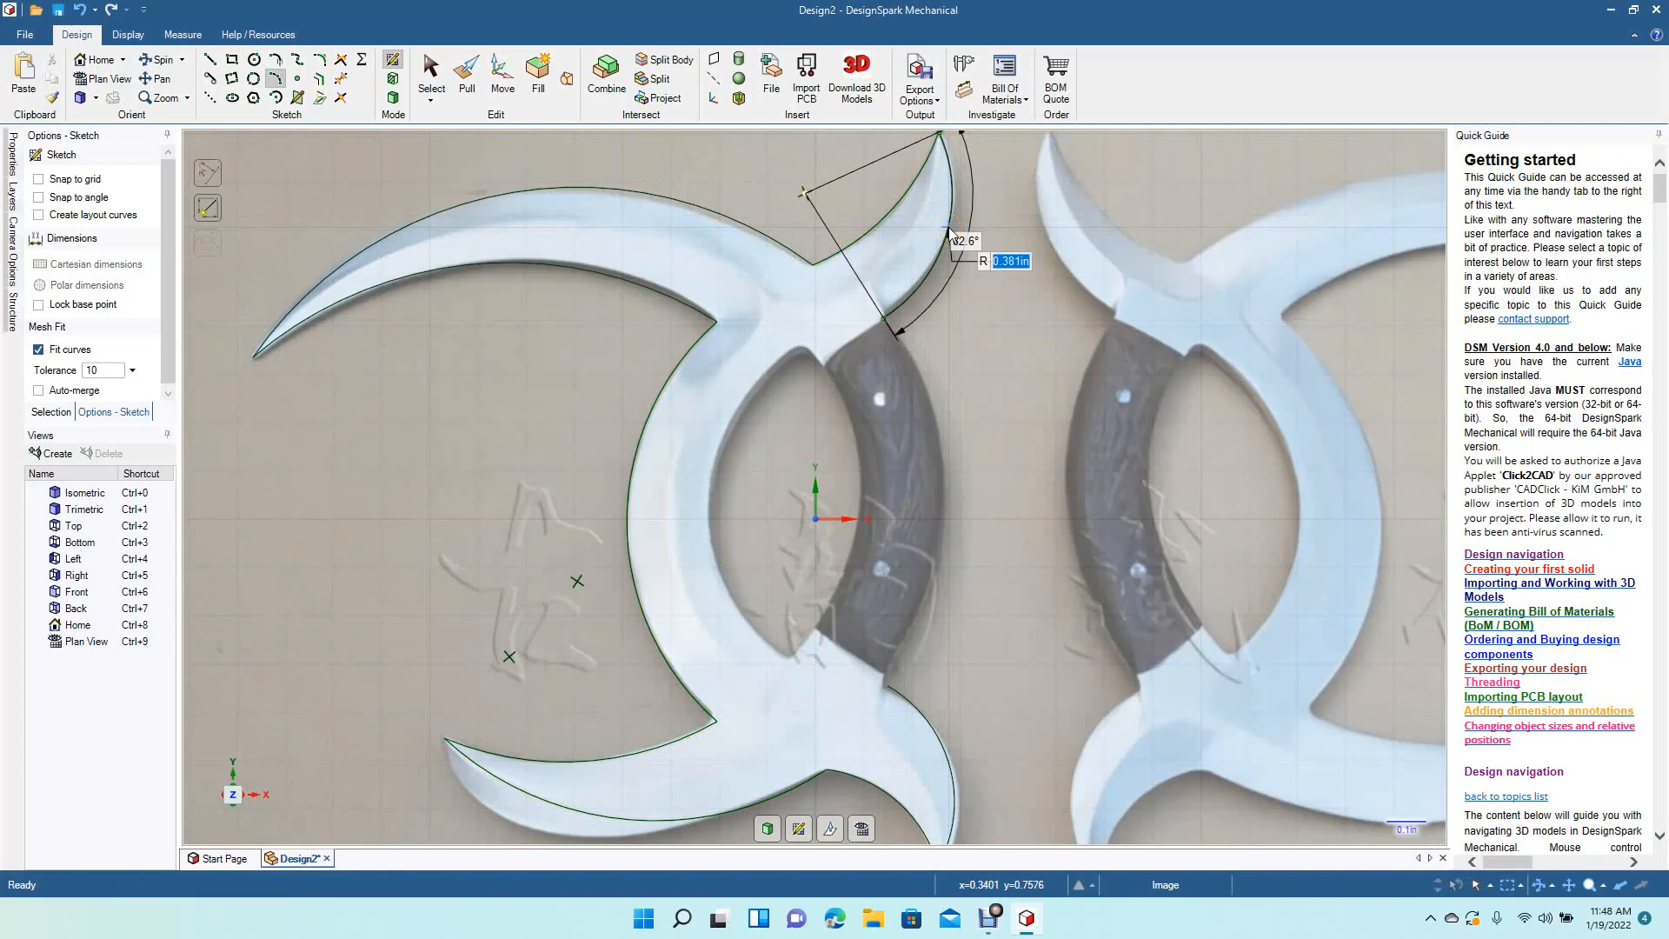
click(949, 228)
click(949, 229)
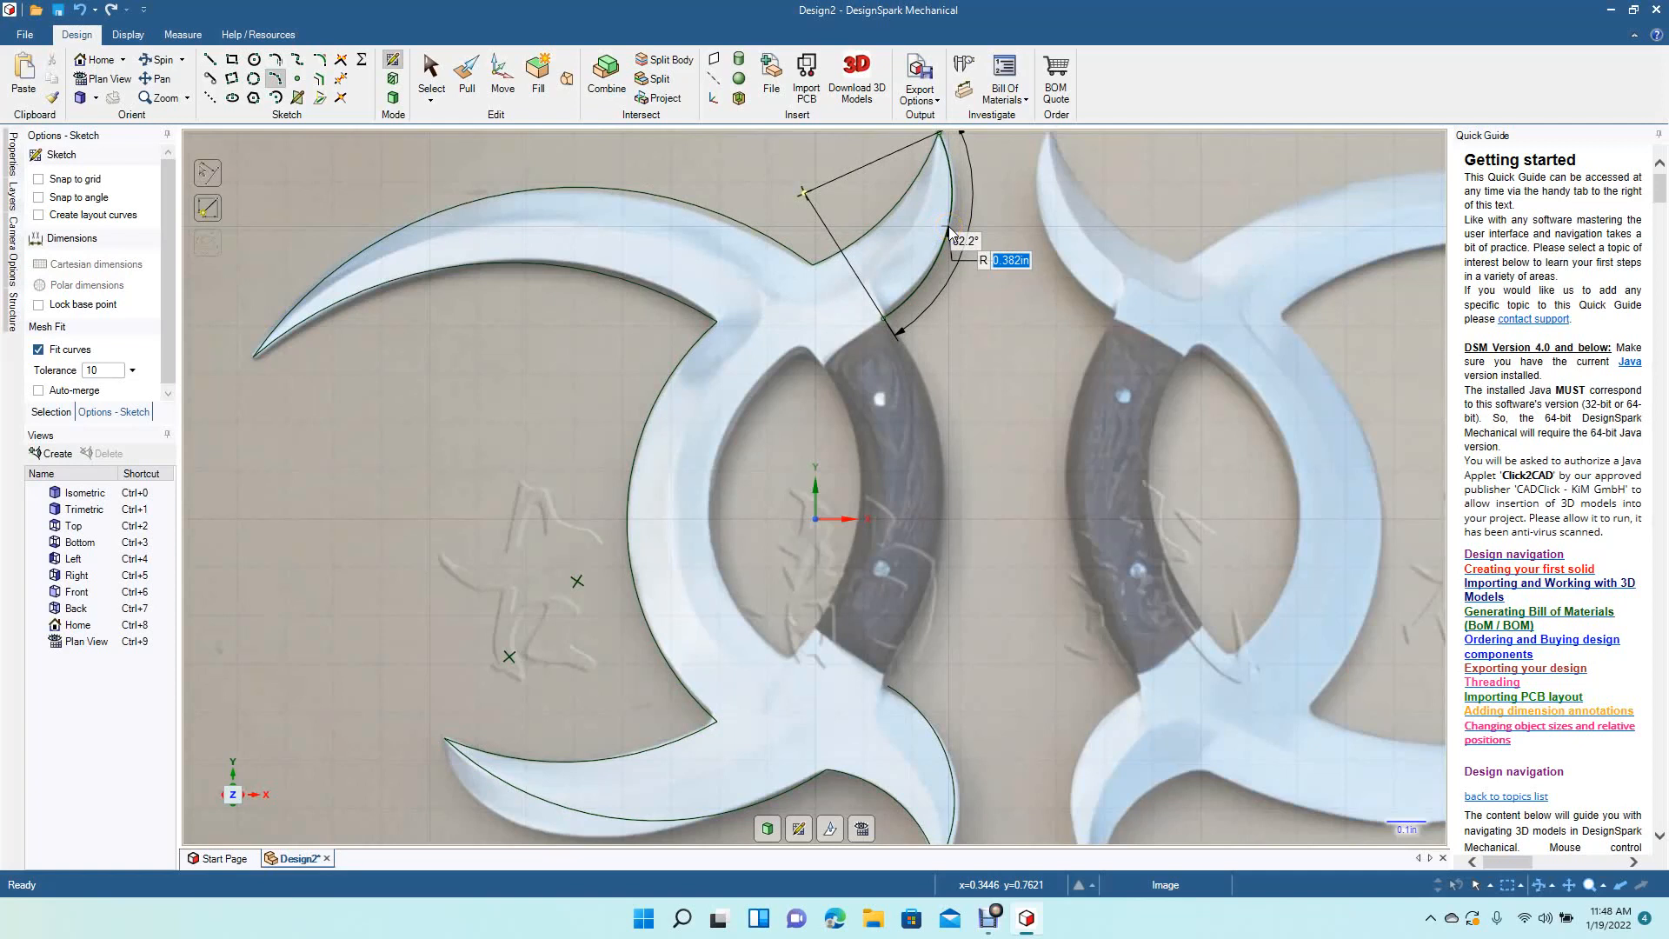
click(883, 251)
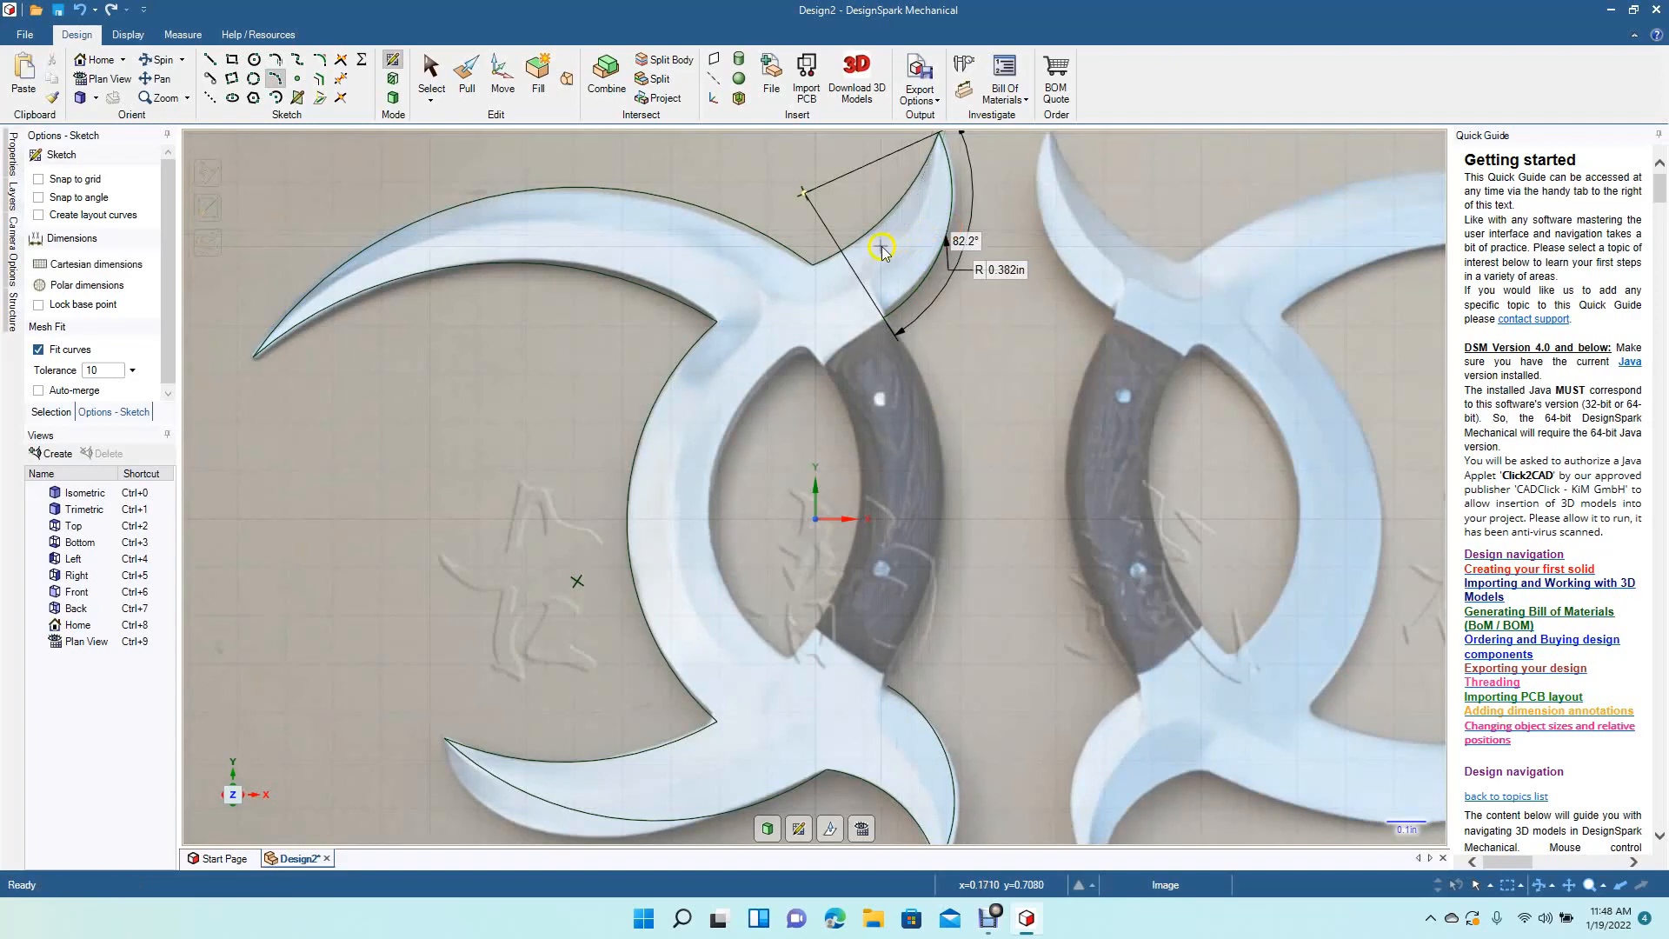
click(434, 80)
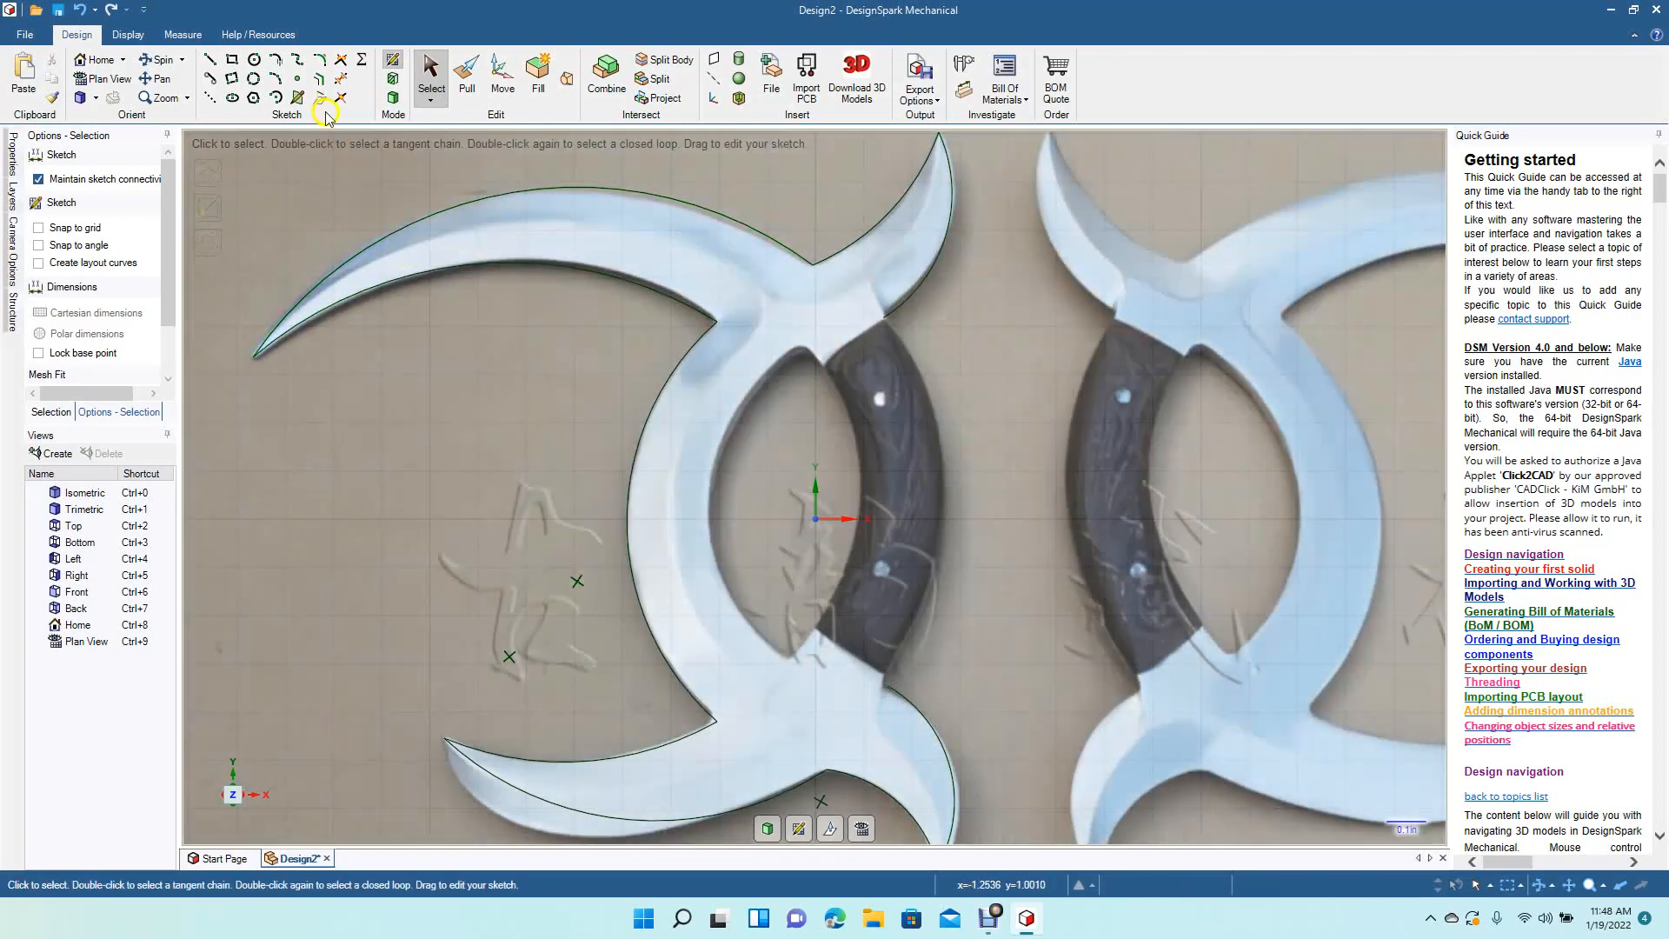
Step: Draw a three-point arc along the blade side of the oval finger opening, from its upper to its lower corner, radius about 0.49 in
click(276, 78)
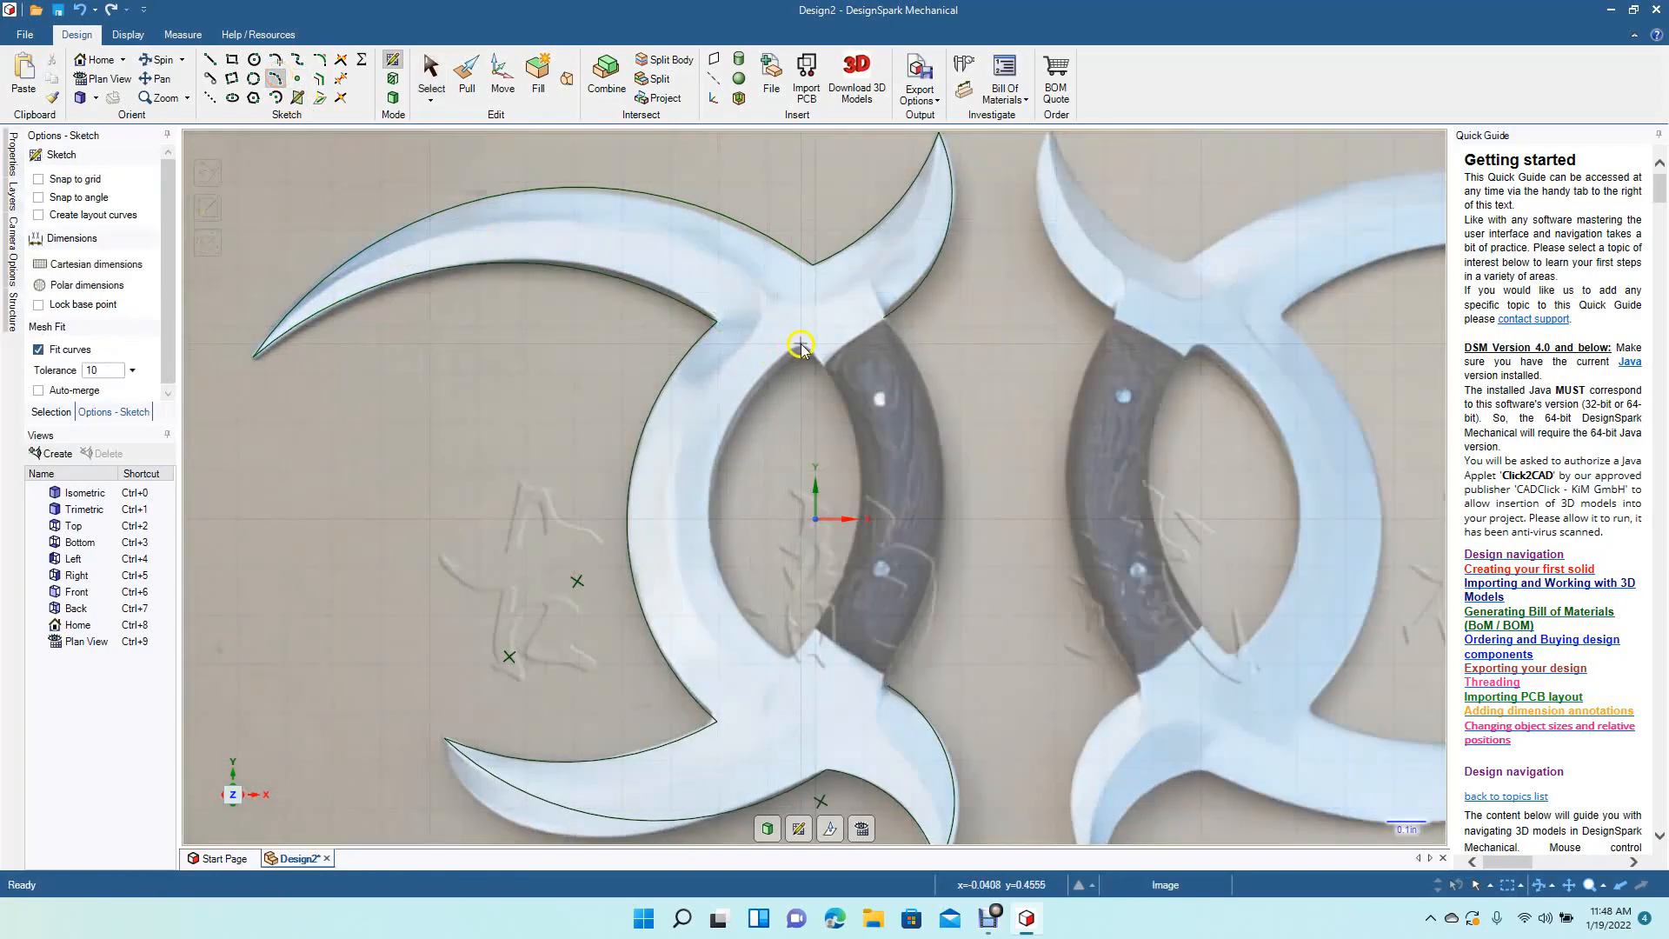
click(800, 348)
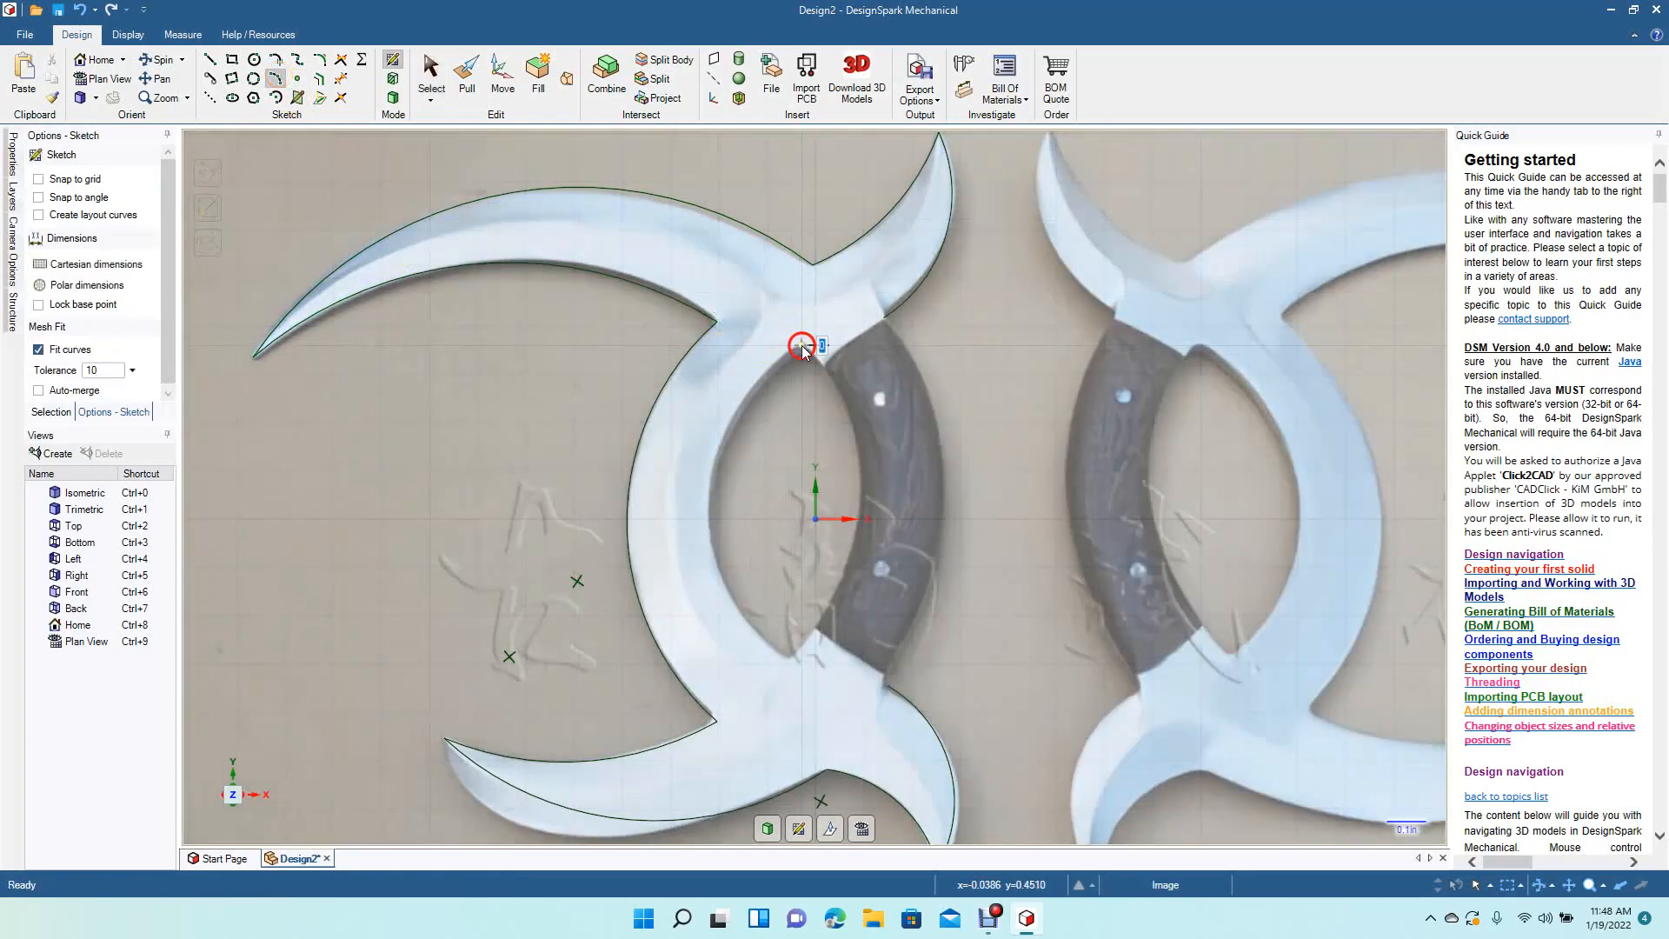
click(788, 658)
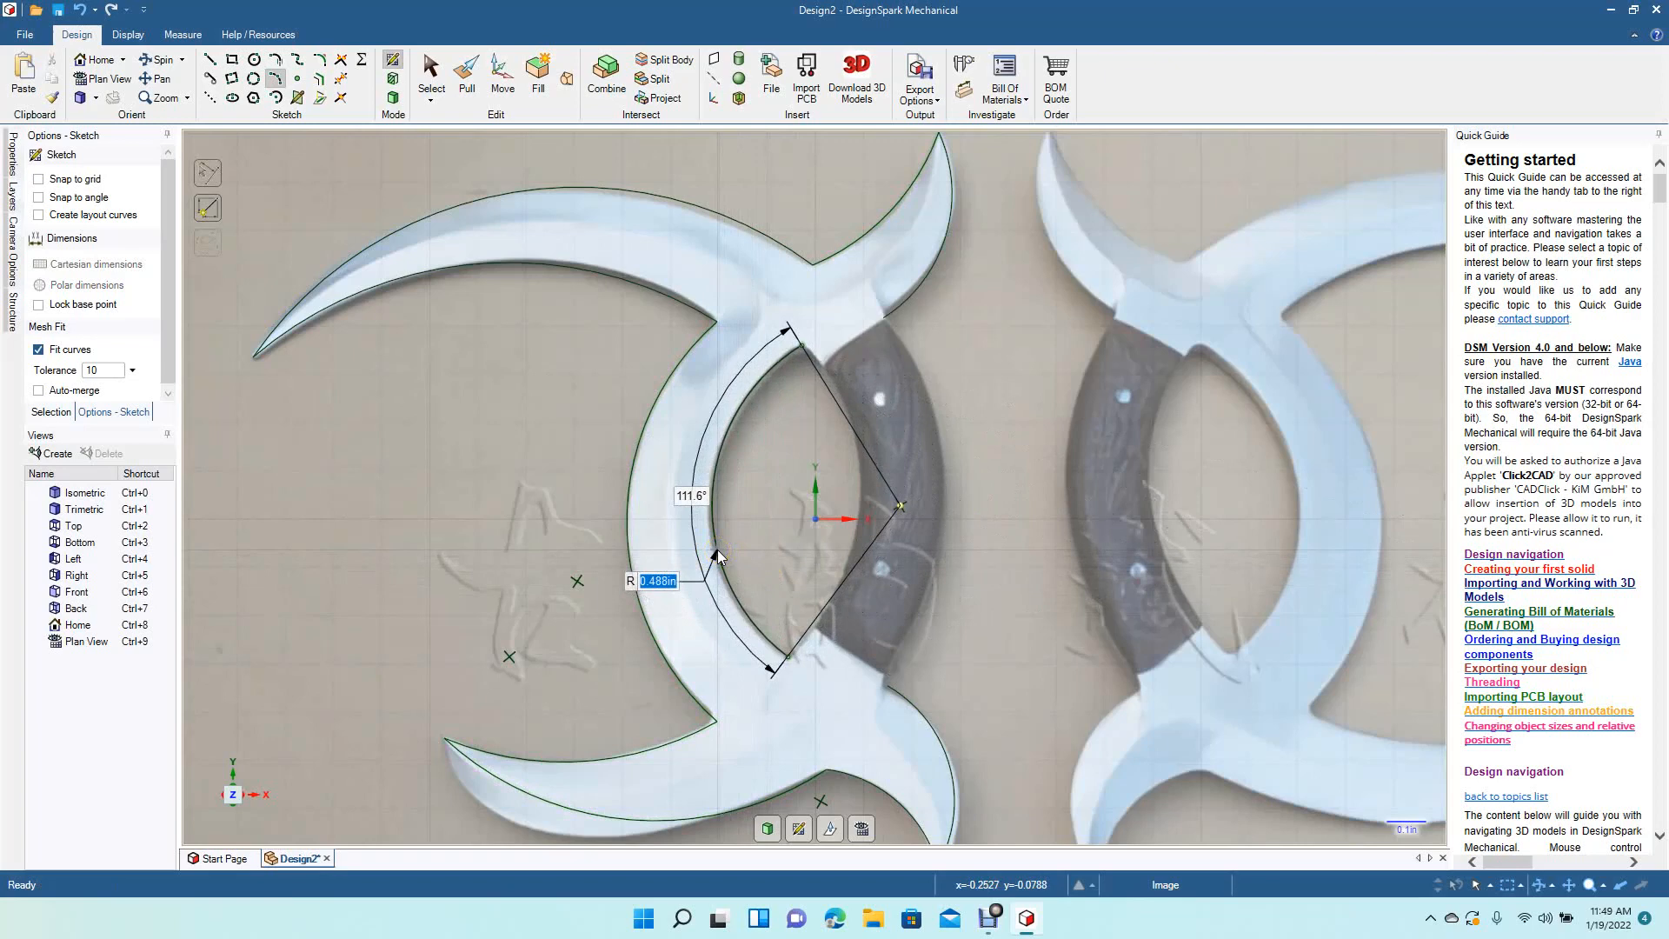
click(716, 553)
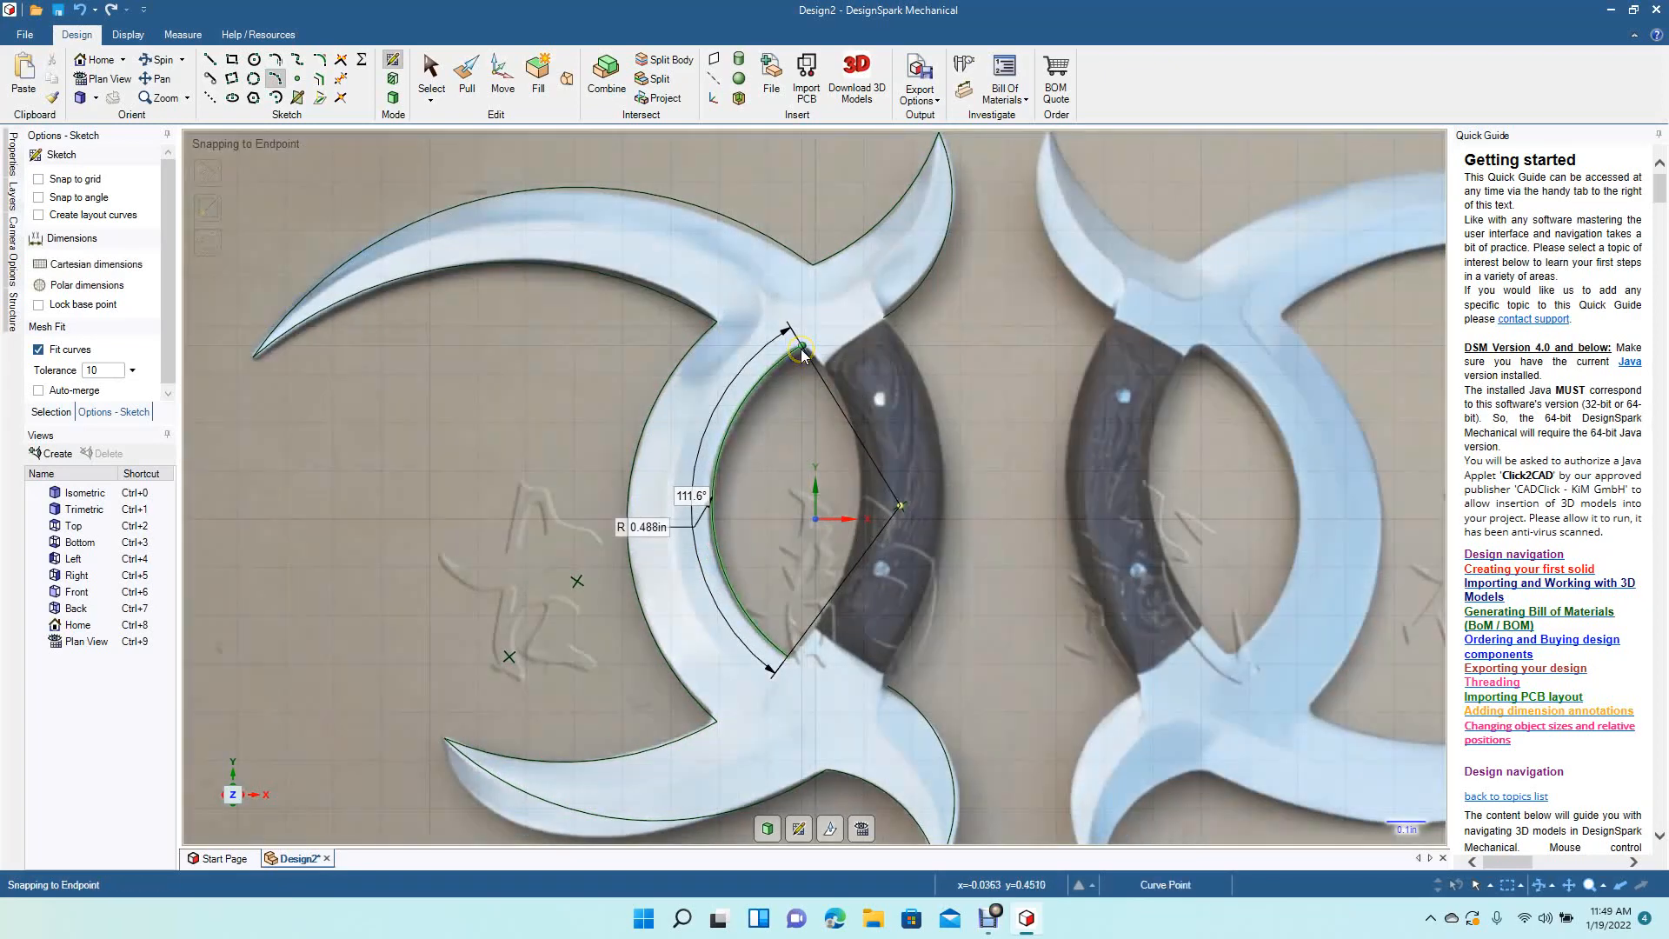
Step: Close the finger opening with a three-point arc along the handle's inner edge, radius about 0.55 in
click(801, 347)
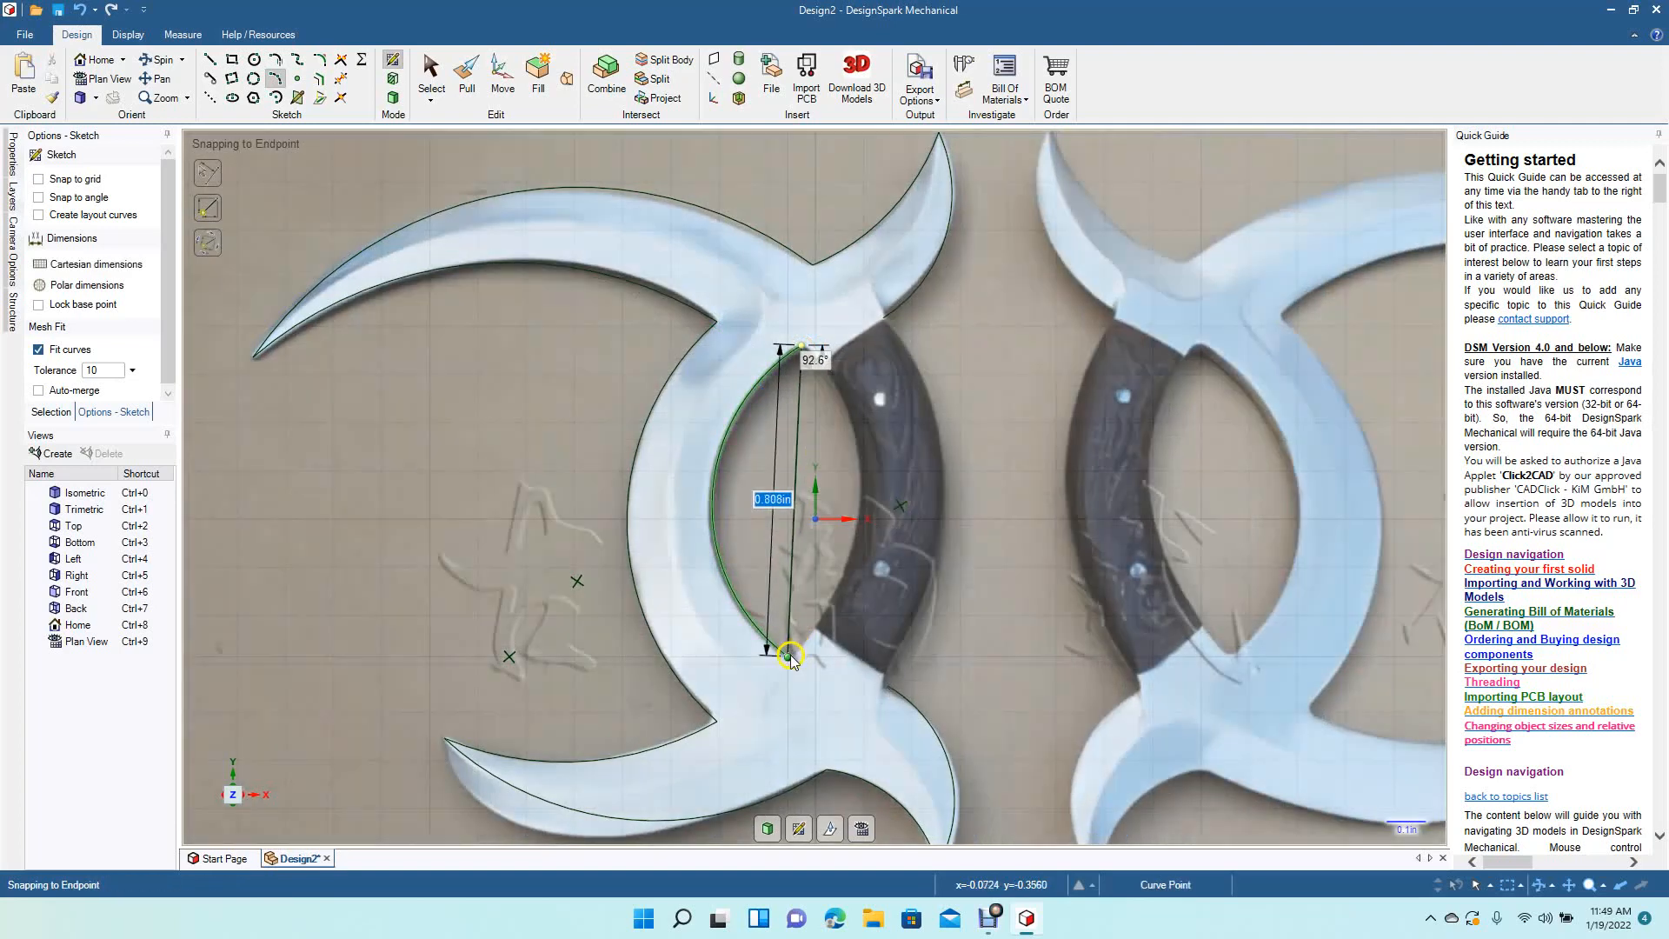
click(791, 658)
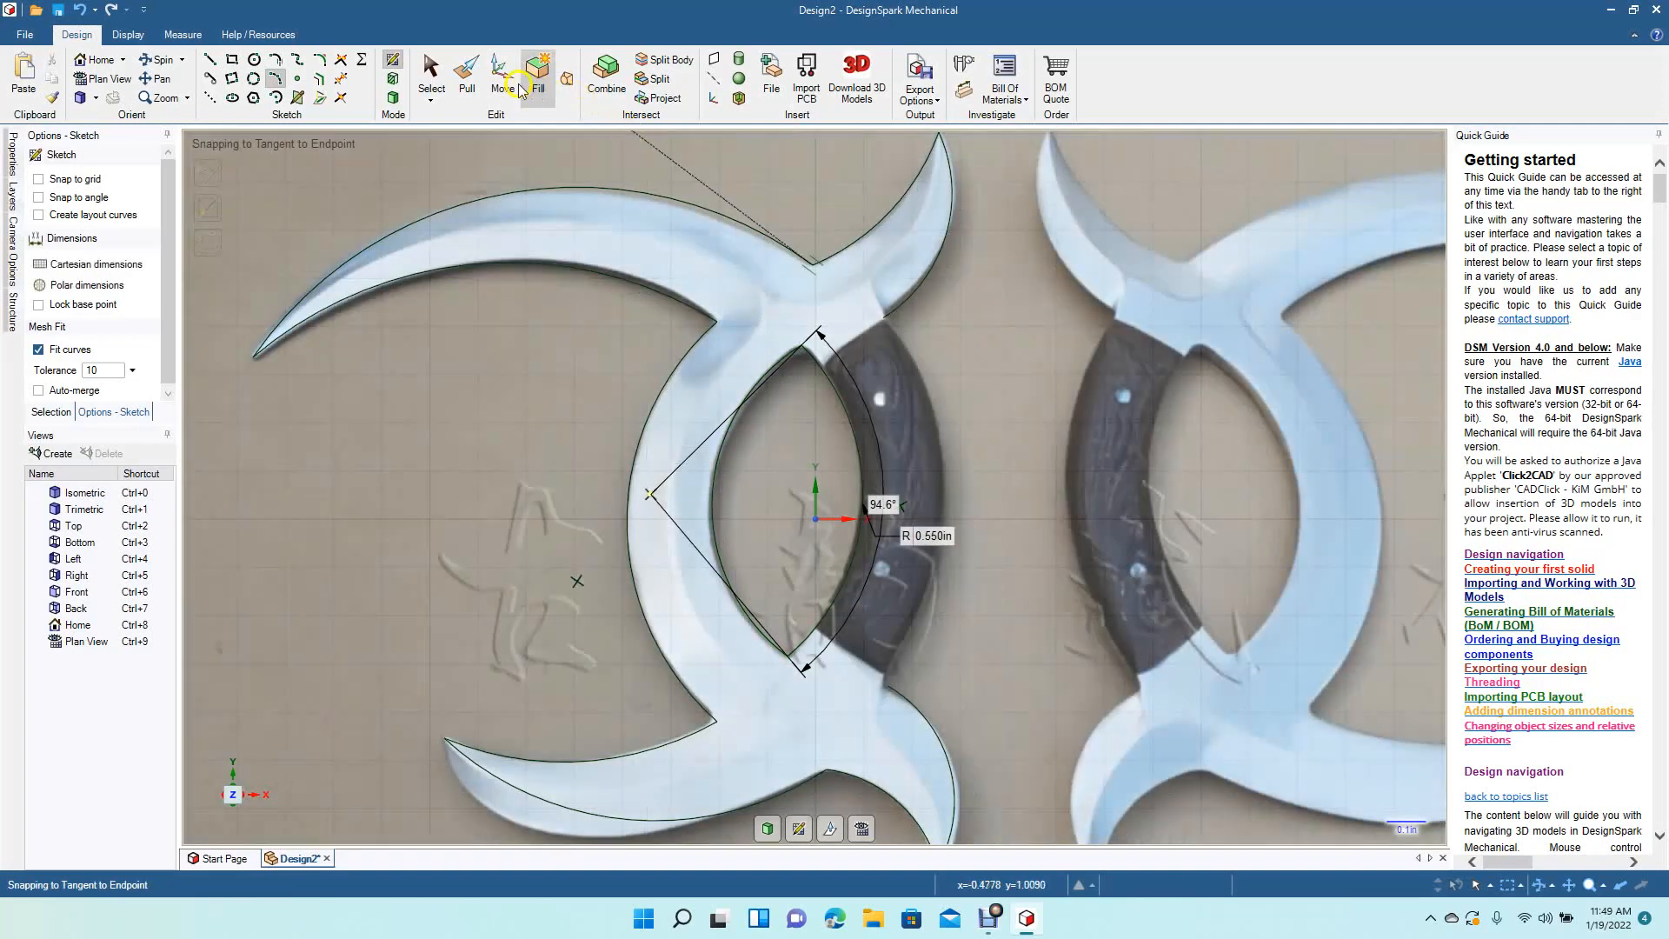
click(432, 72)
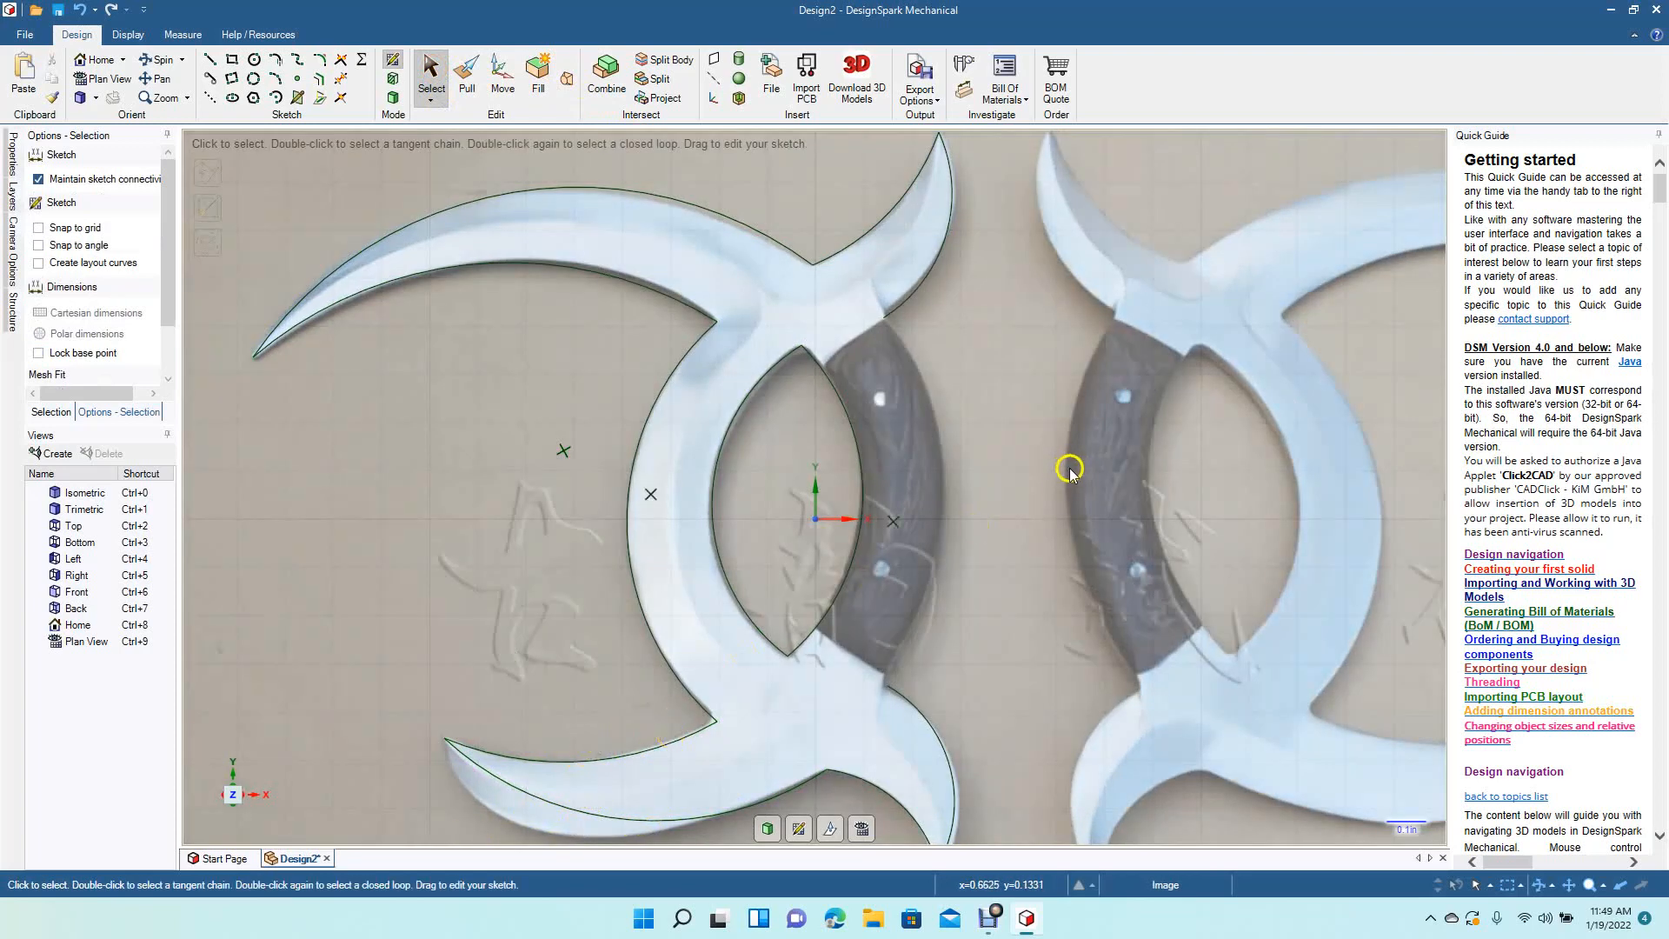
click(865, 380)
key(Delete)
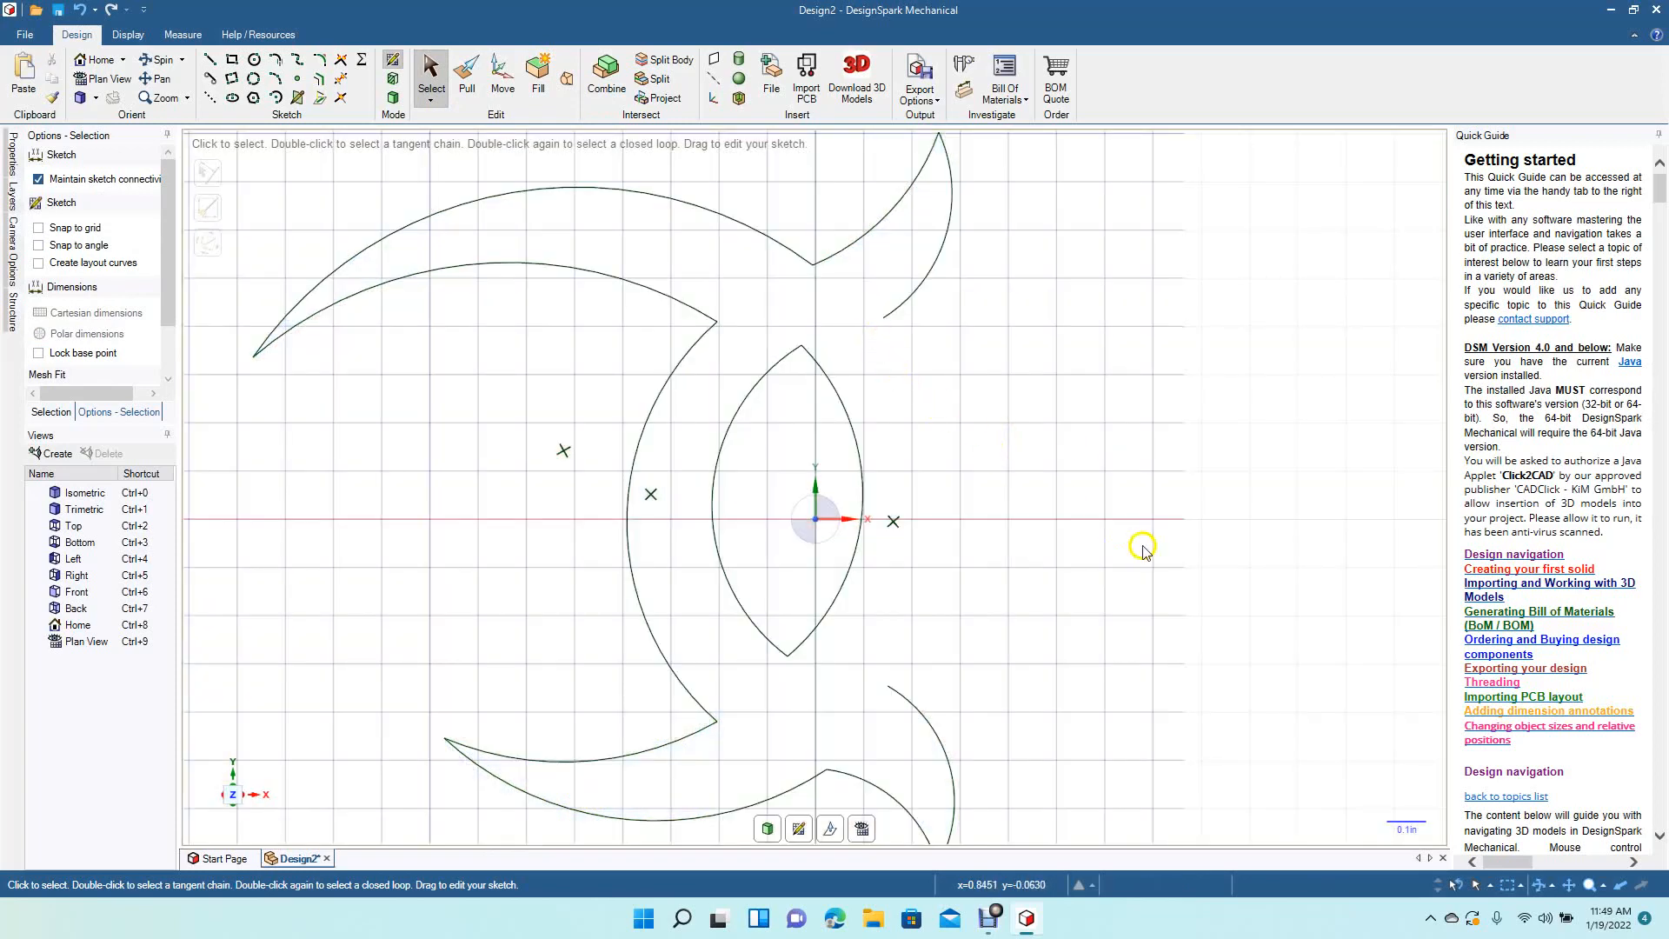
key(ctrl+z)
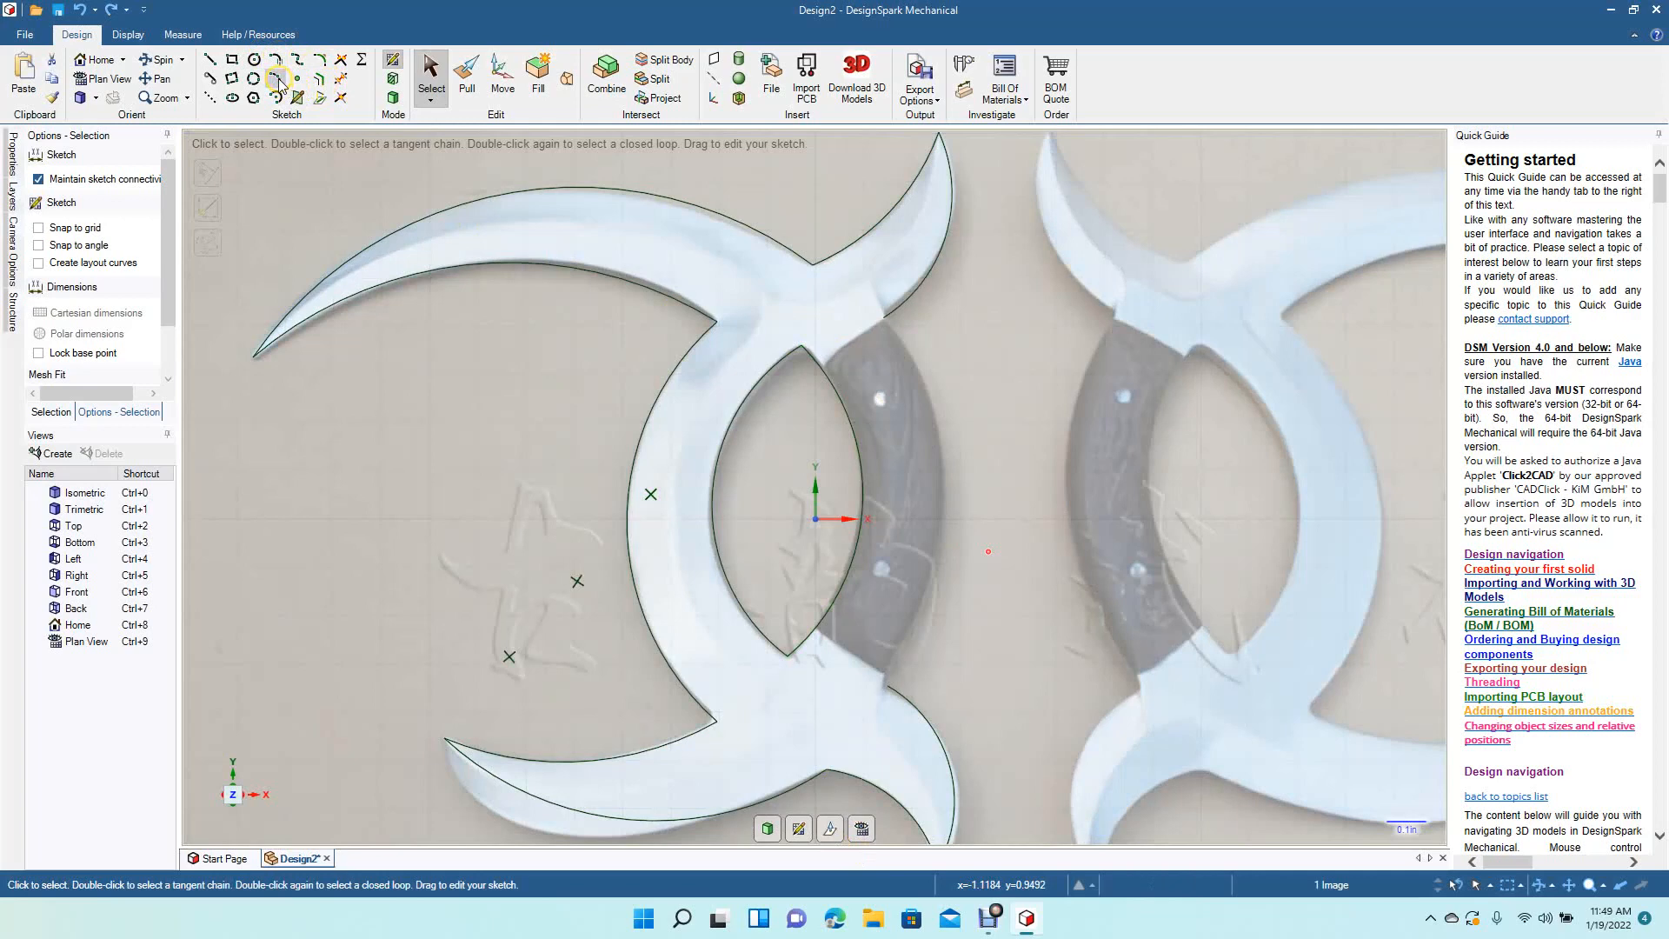
Step: Draw a three-point arc along the handle's outer edge, joining the ends of the two small hooks, radius about 0.86 in
click(278, 80)
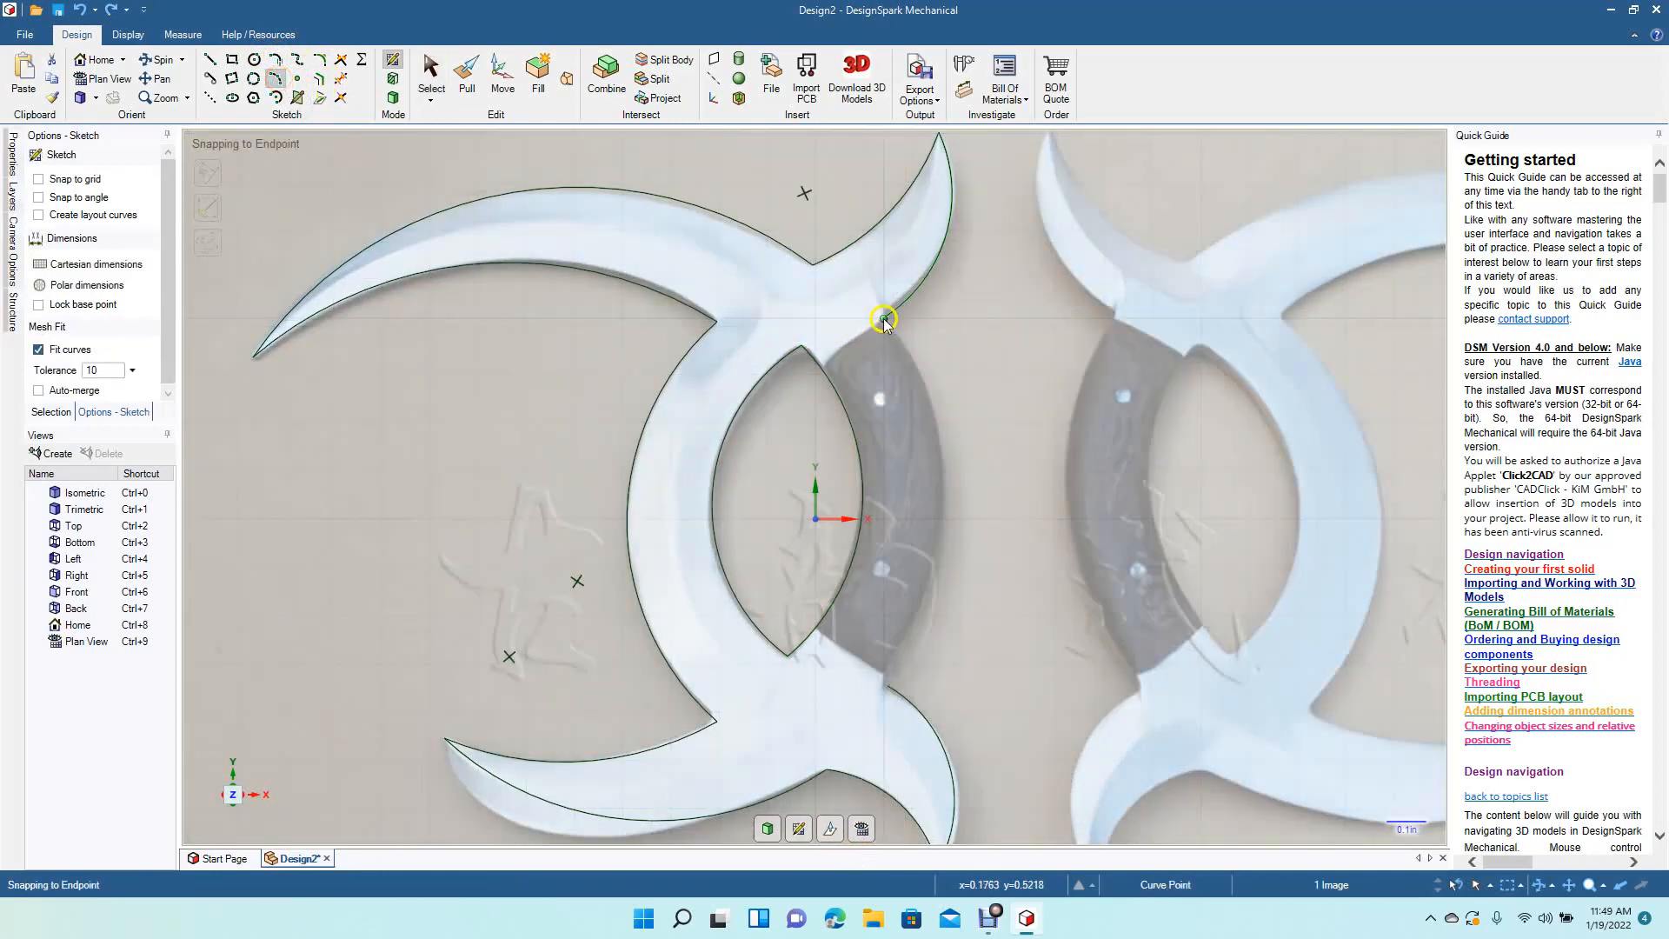
click(884, 318)
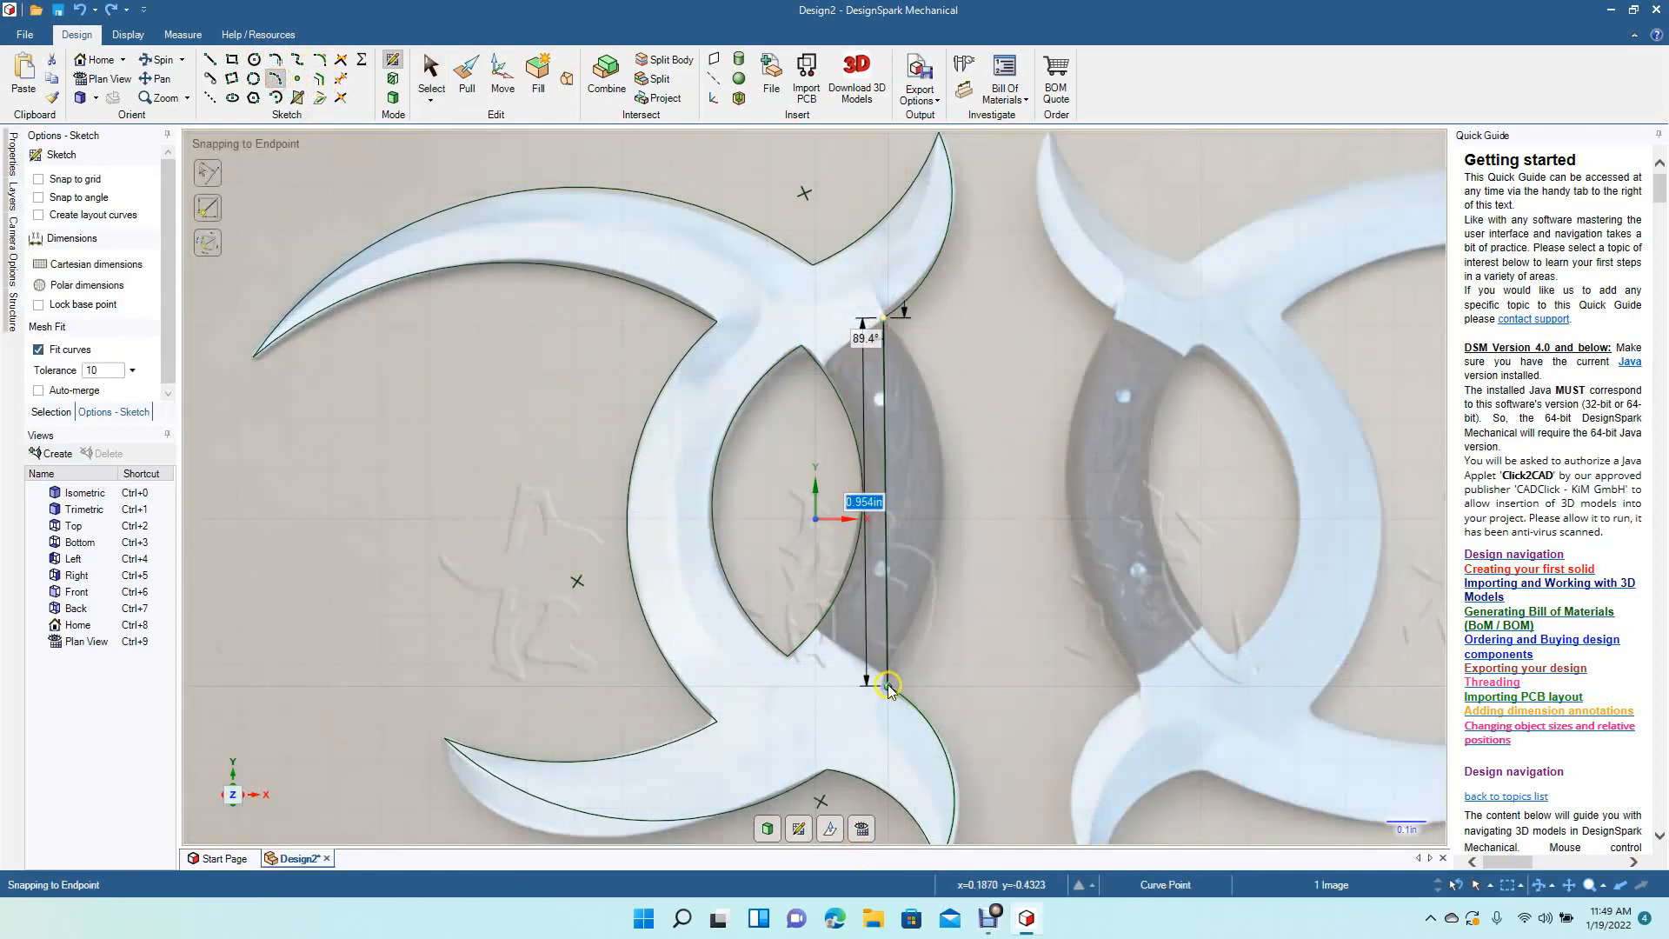
click(889, 685)
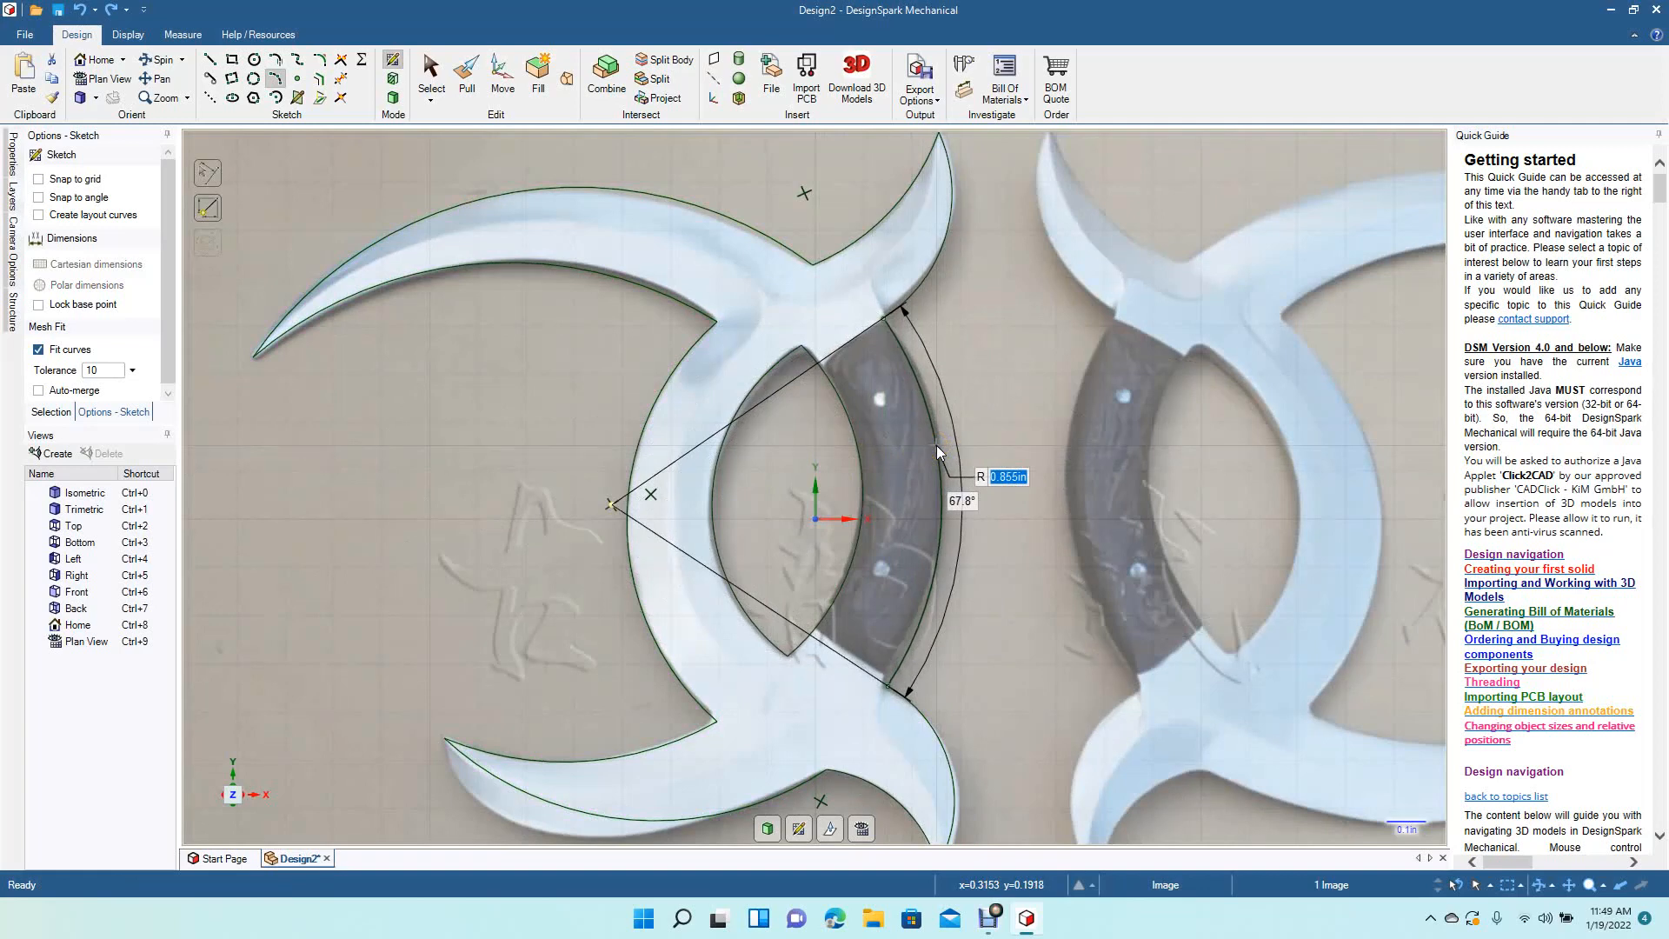
click(932, 442)
Step: Delete the reference image, keeping only the traced sketch curves
click(428, 63)
click(1076, 317)
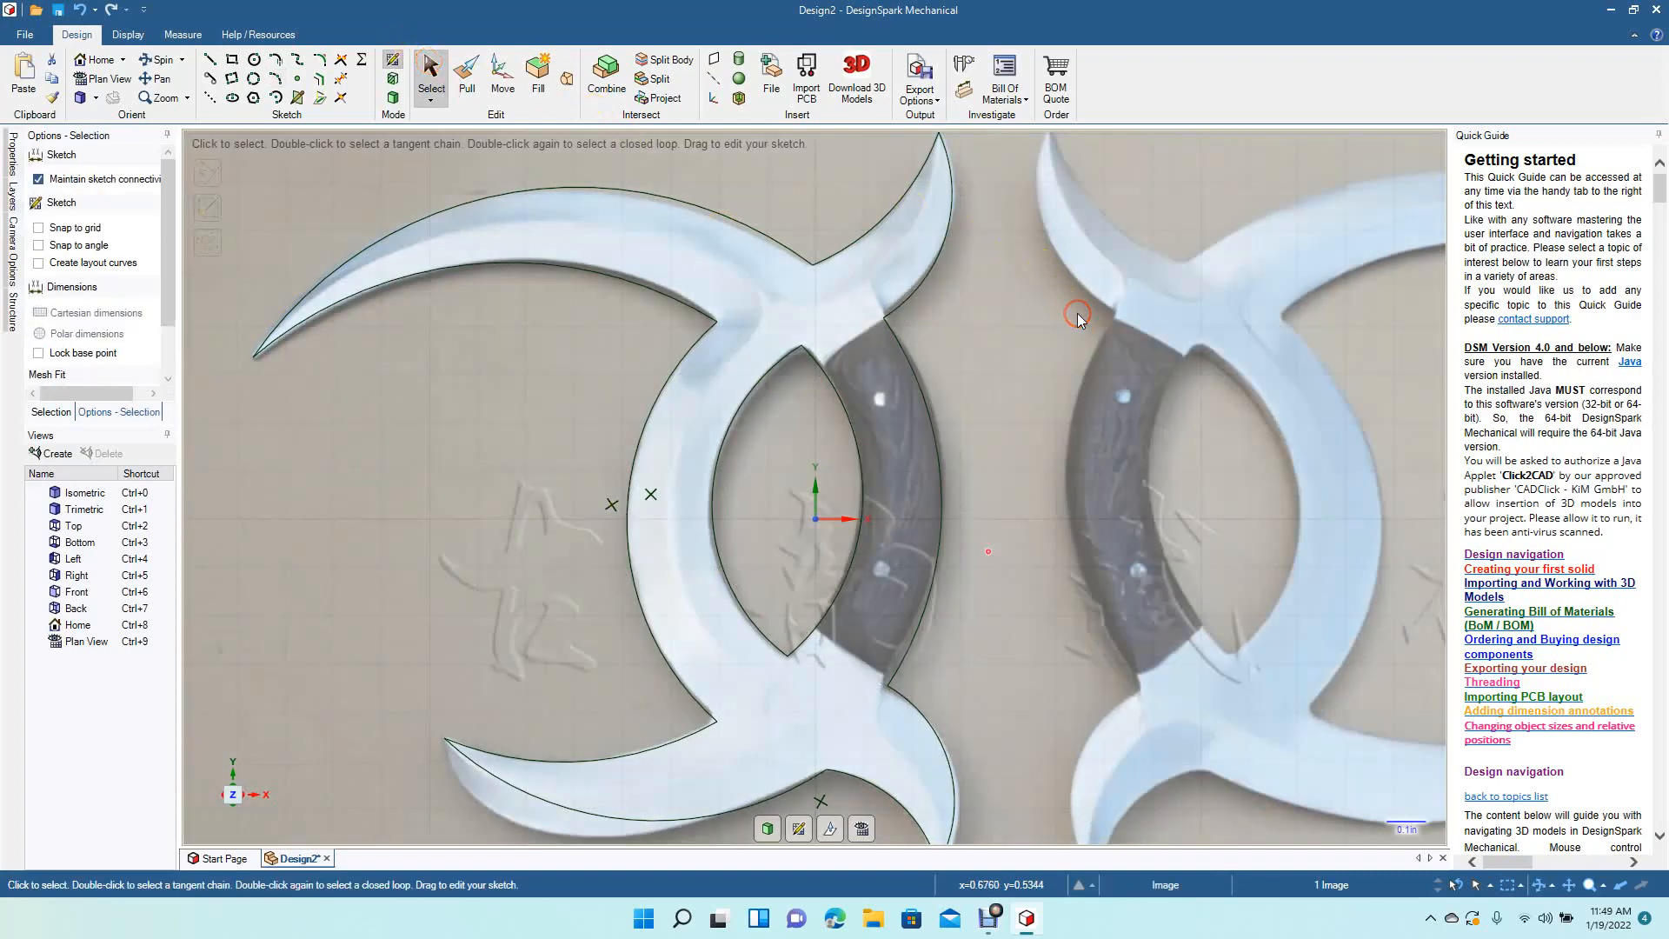
key(Delete)
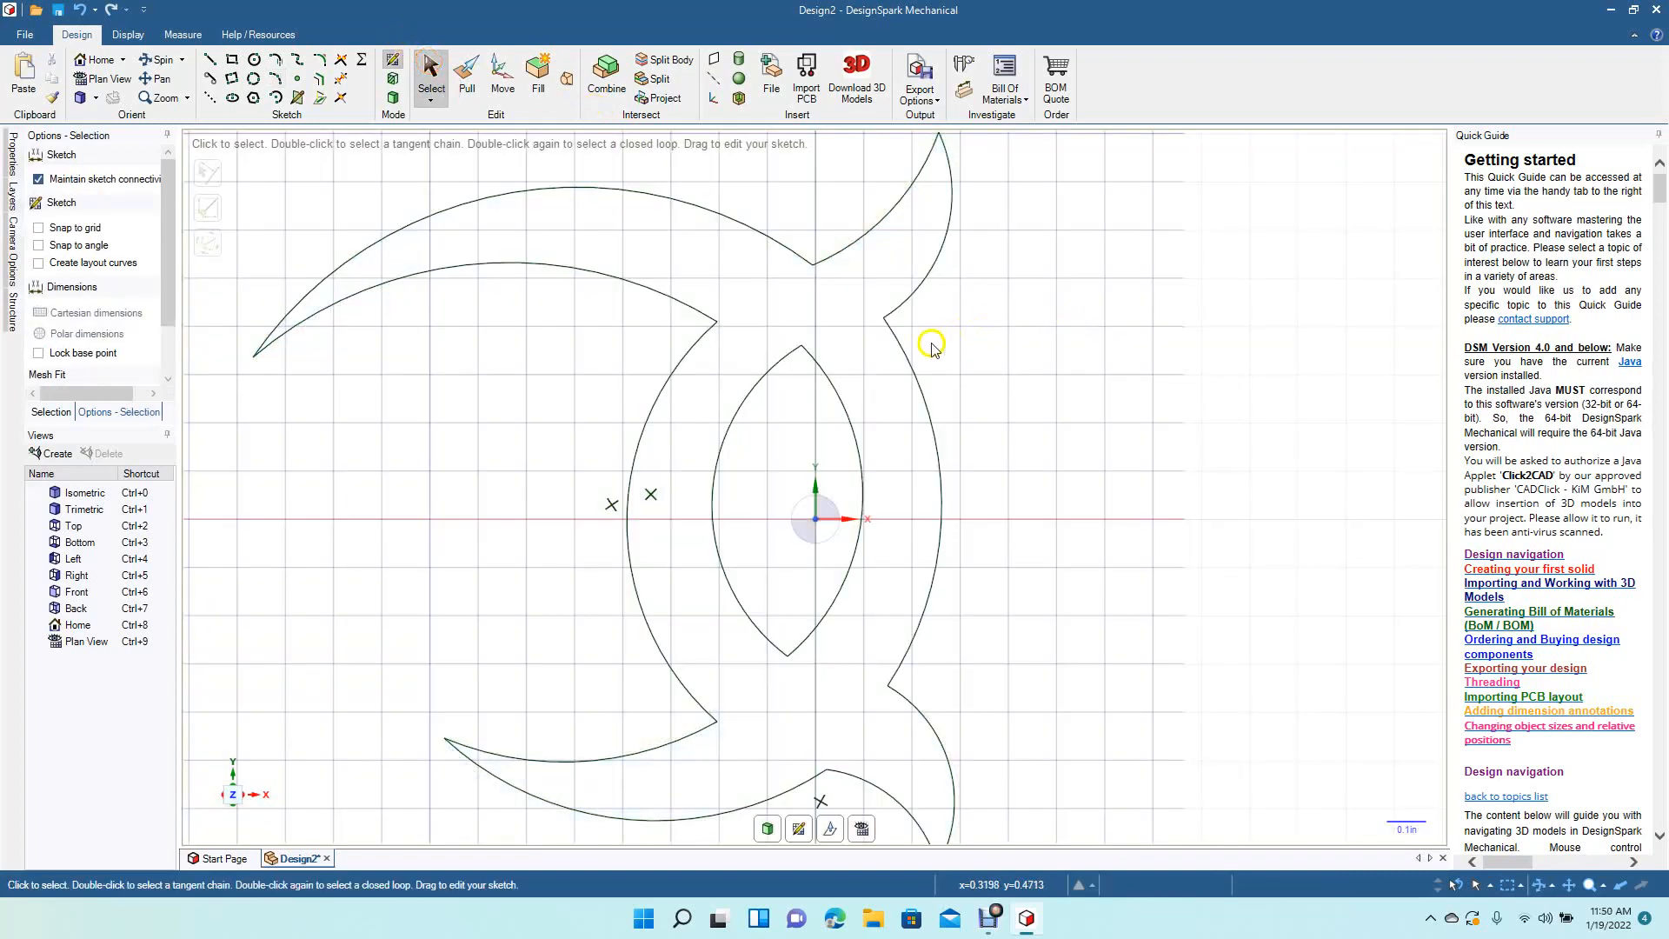
click(623, 319)
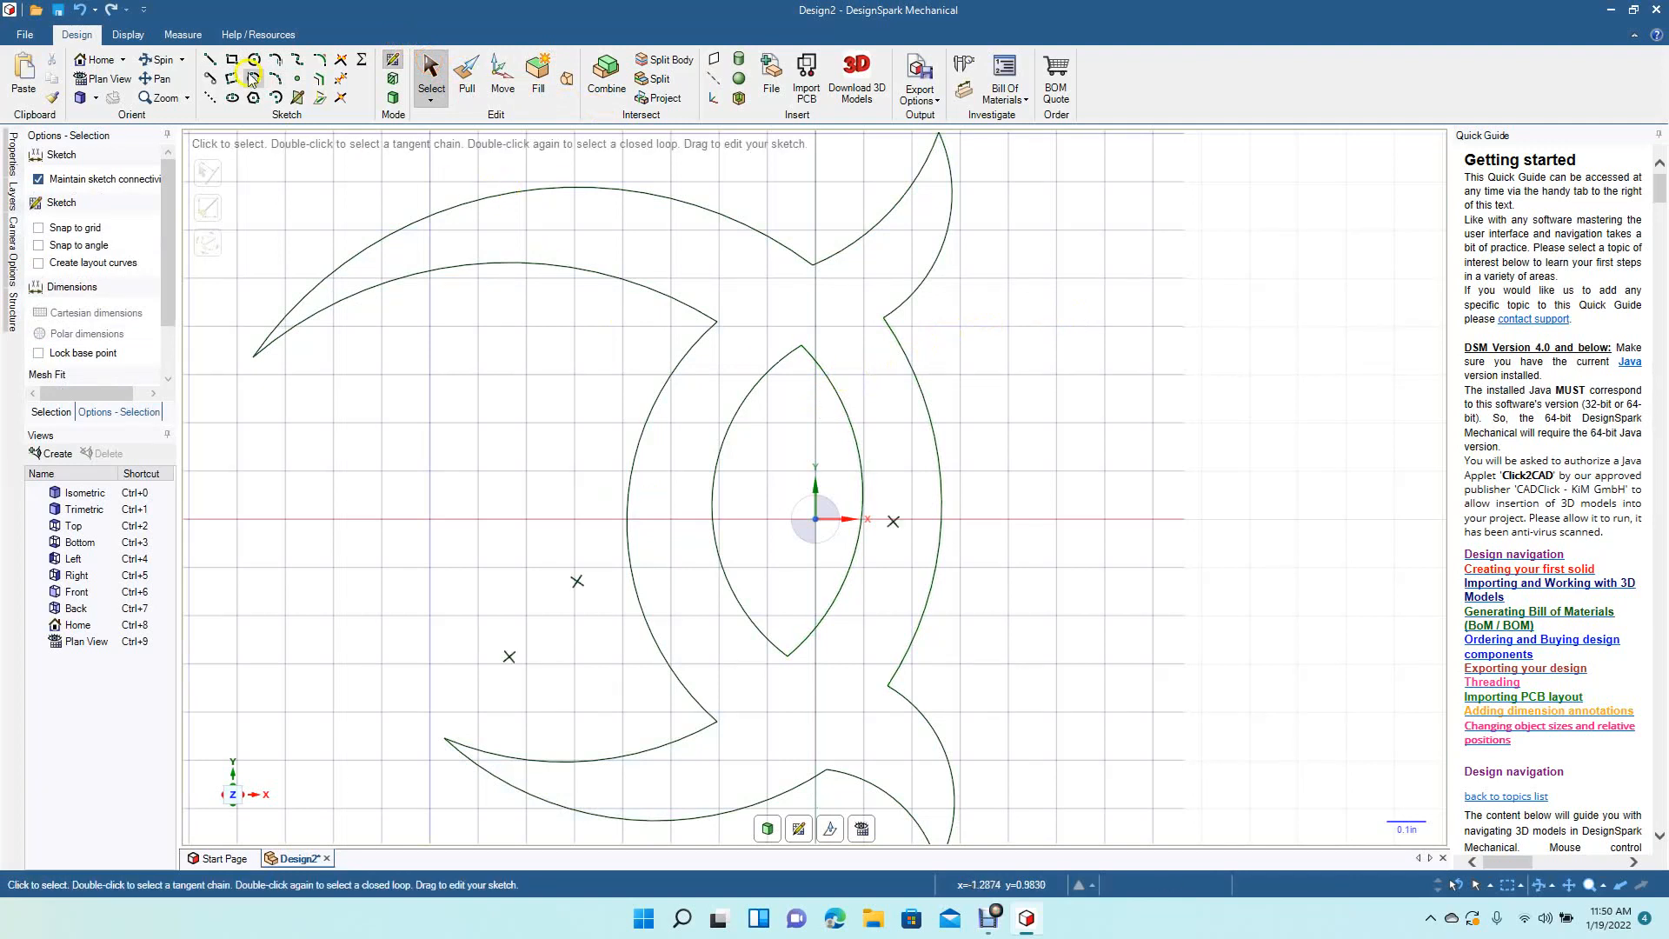
Step: Offset the handle's outer arc outward by about 0.03 in, away from the finger opening
click(209, 59)
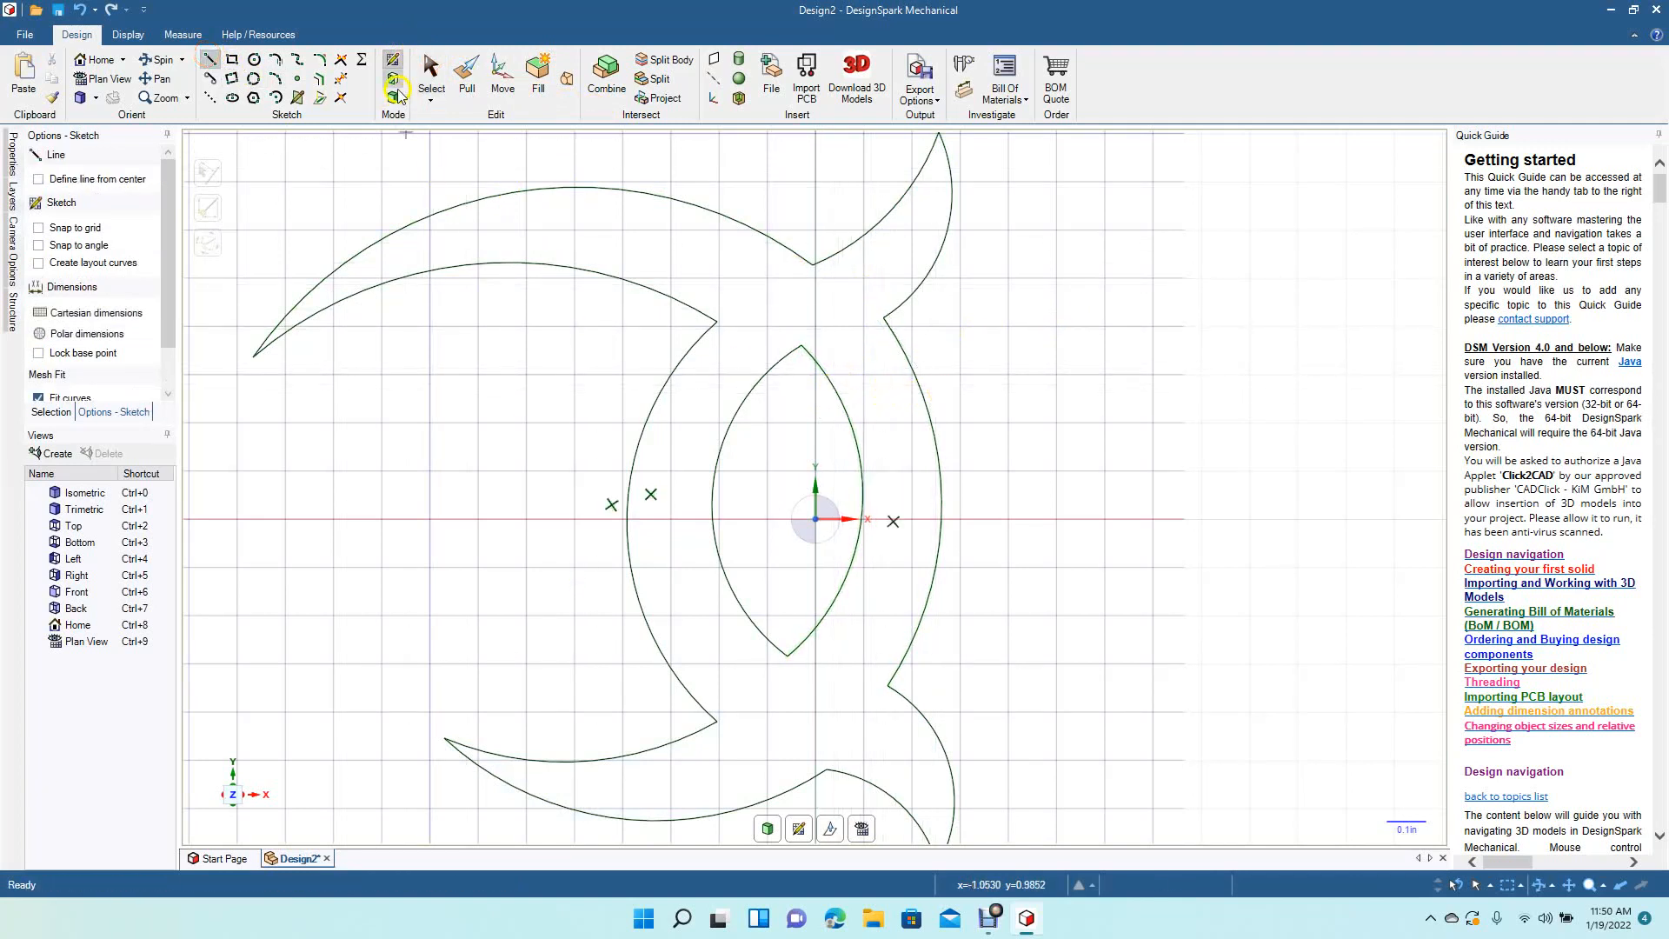
click(430, 74)
click(320, 79)
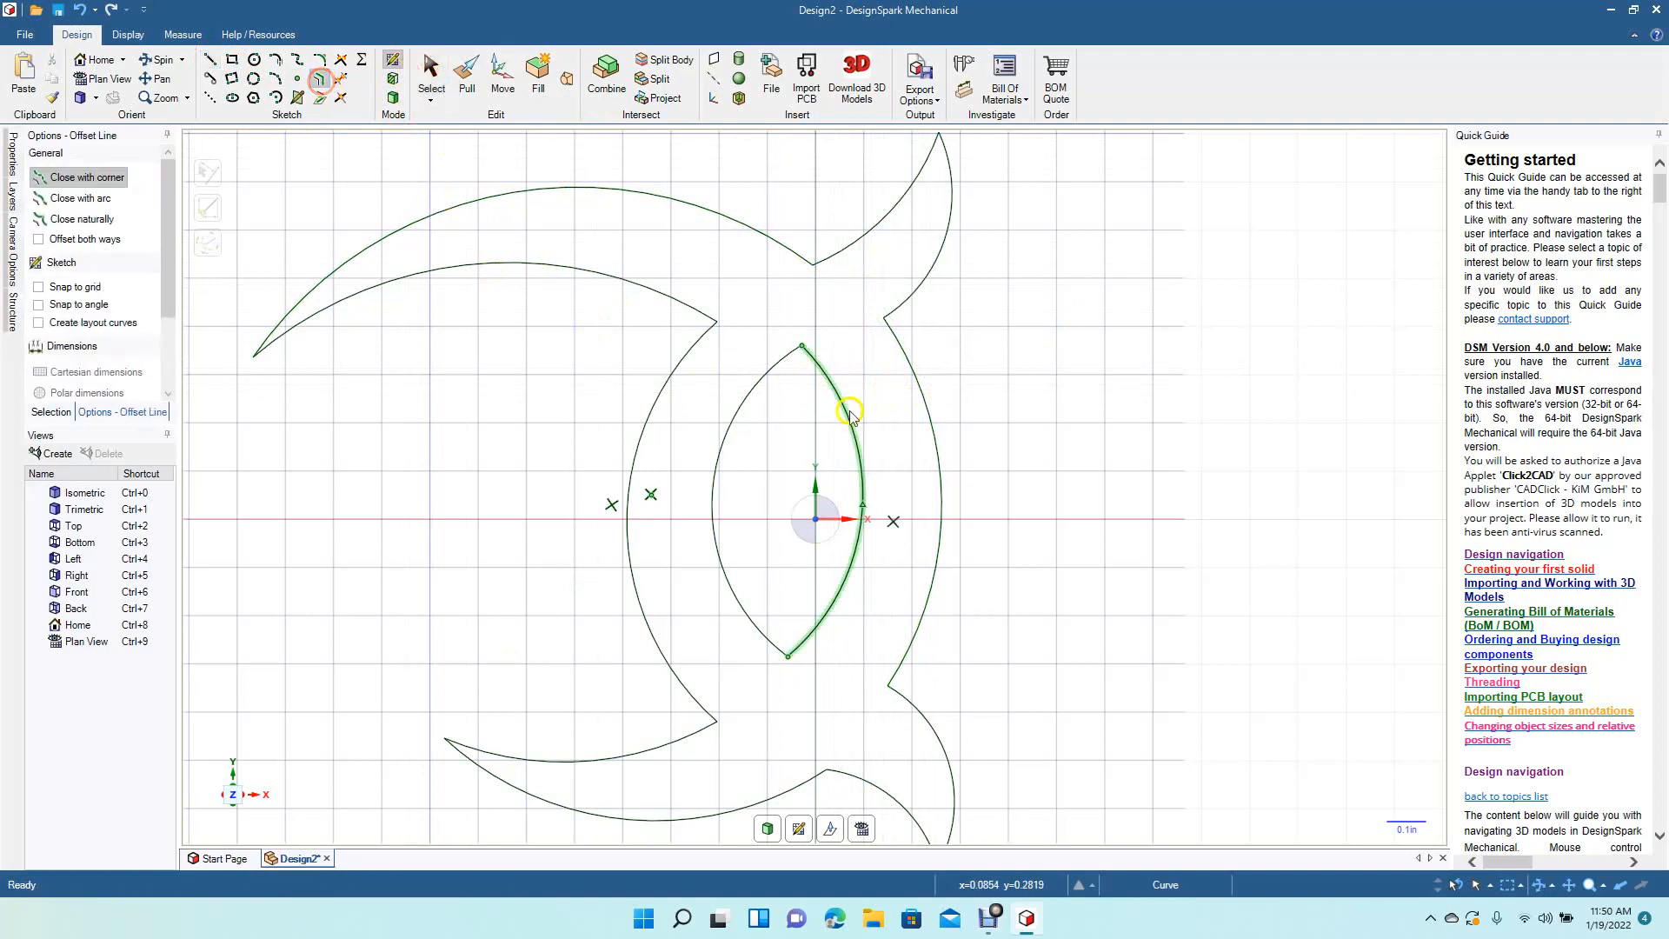
click(942, 487)
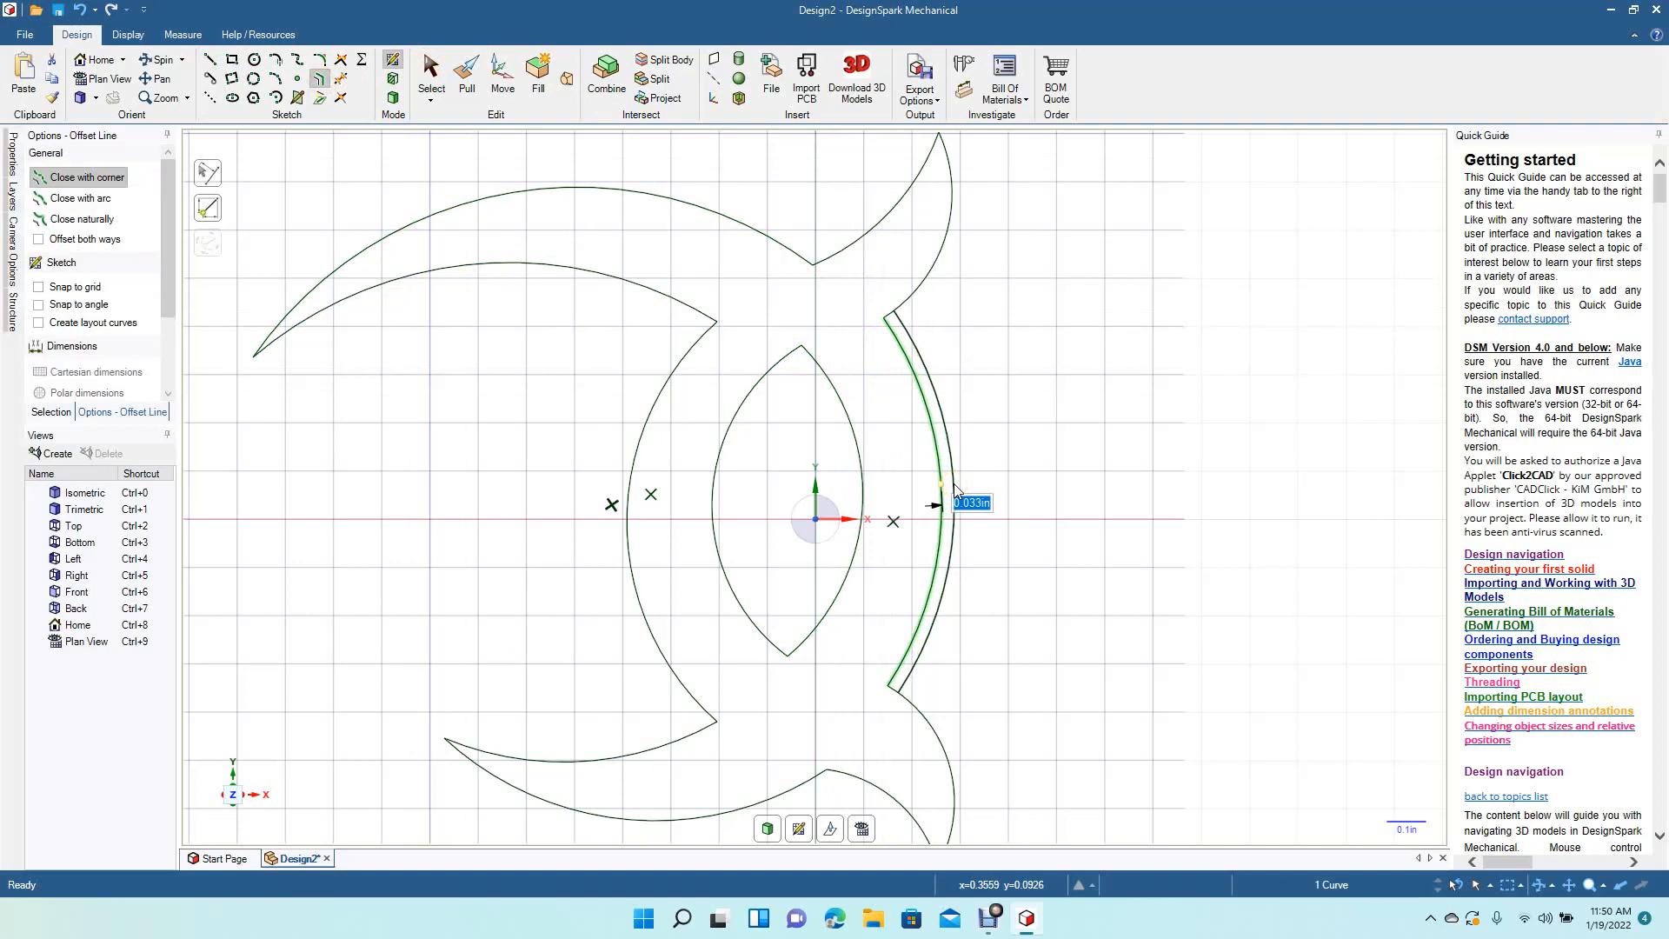
text(0)
key(Return)
Step: Offset the handle's inner arc by 0.03 in into the finger opening
click(862, 483)
text(0.03)
key(Return)
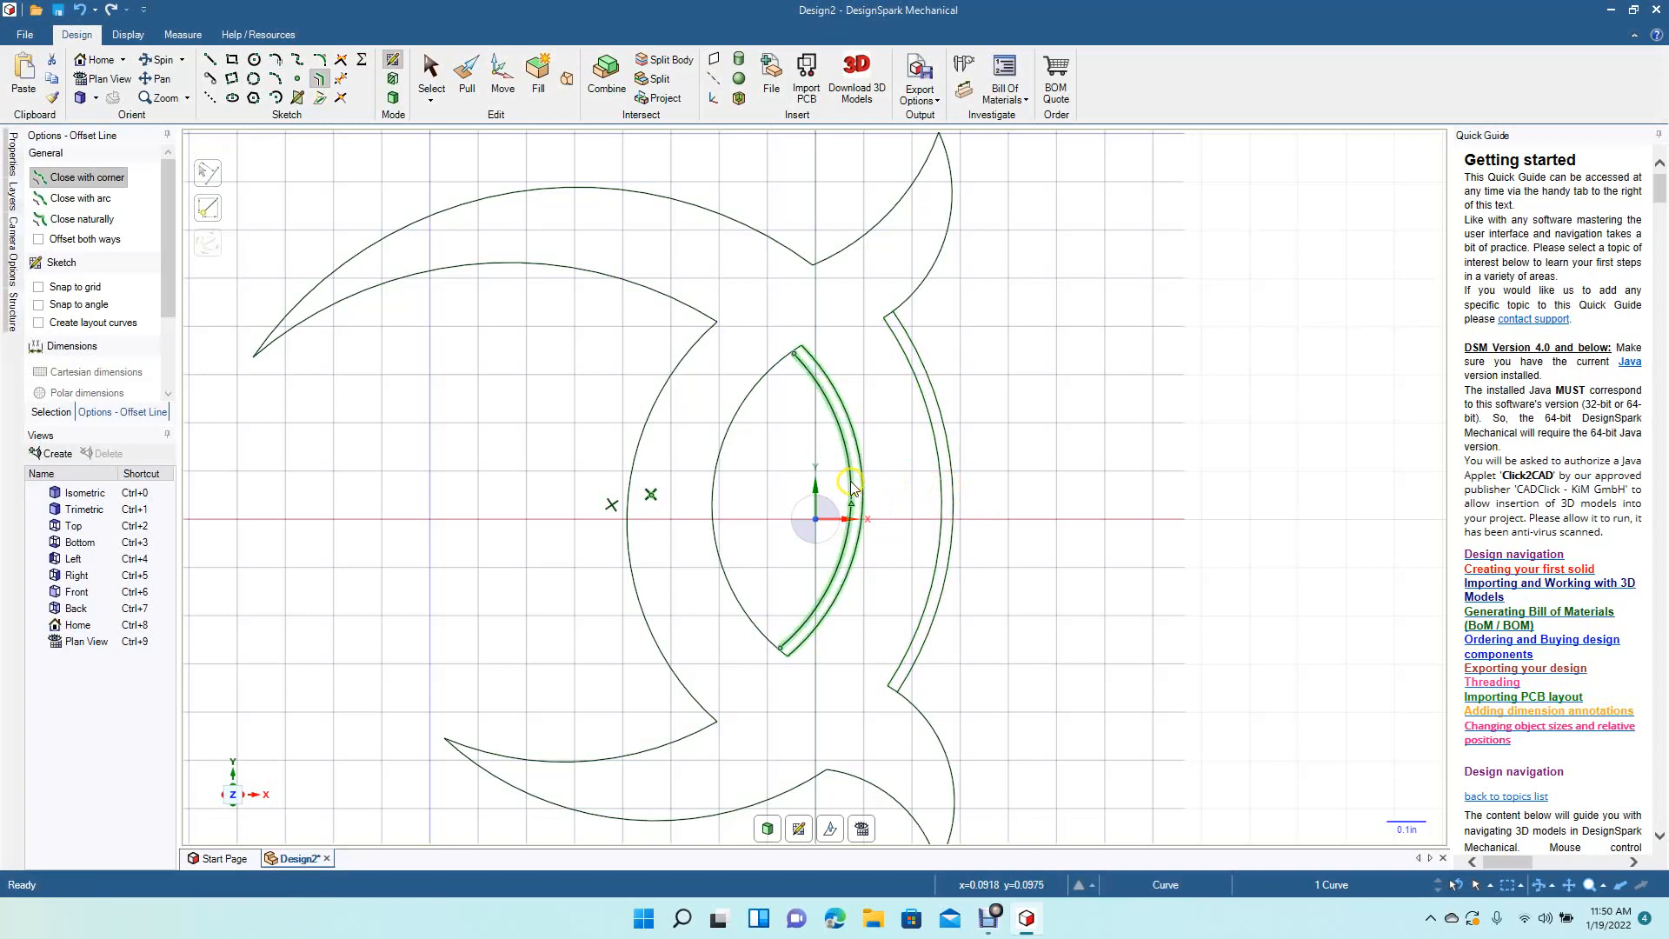
Step: Draw a line about 0.27 in long across the handle's upper end, from the inner arc offset to the outer offset arc
click(210, 59)
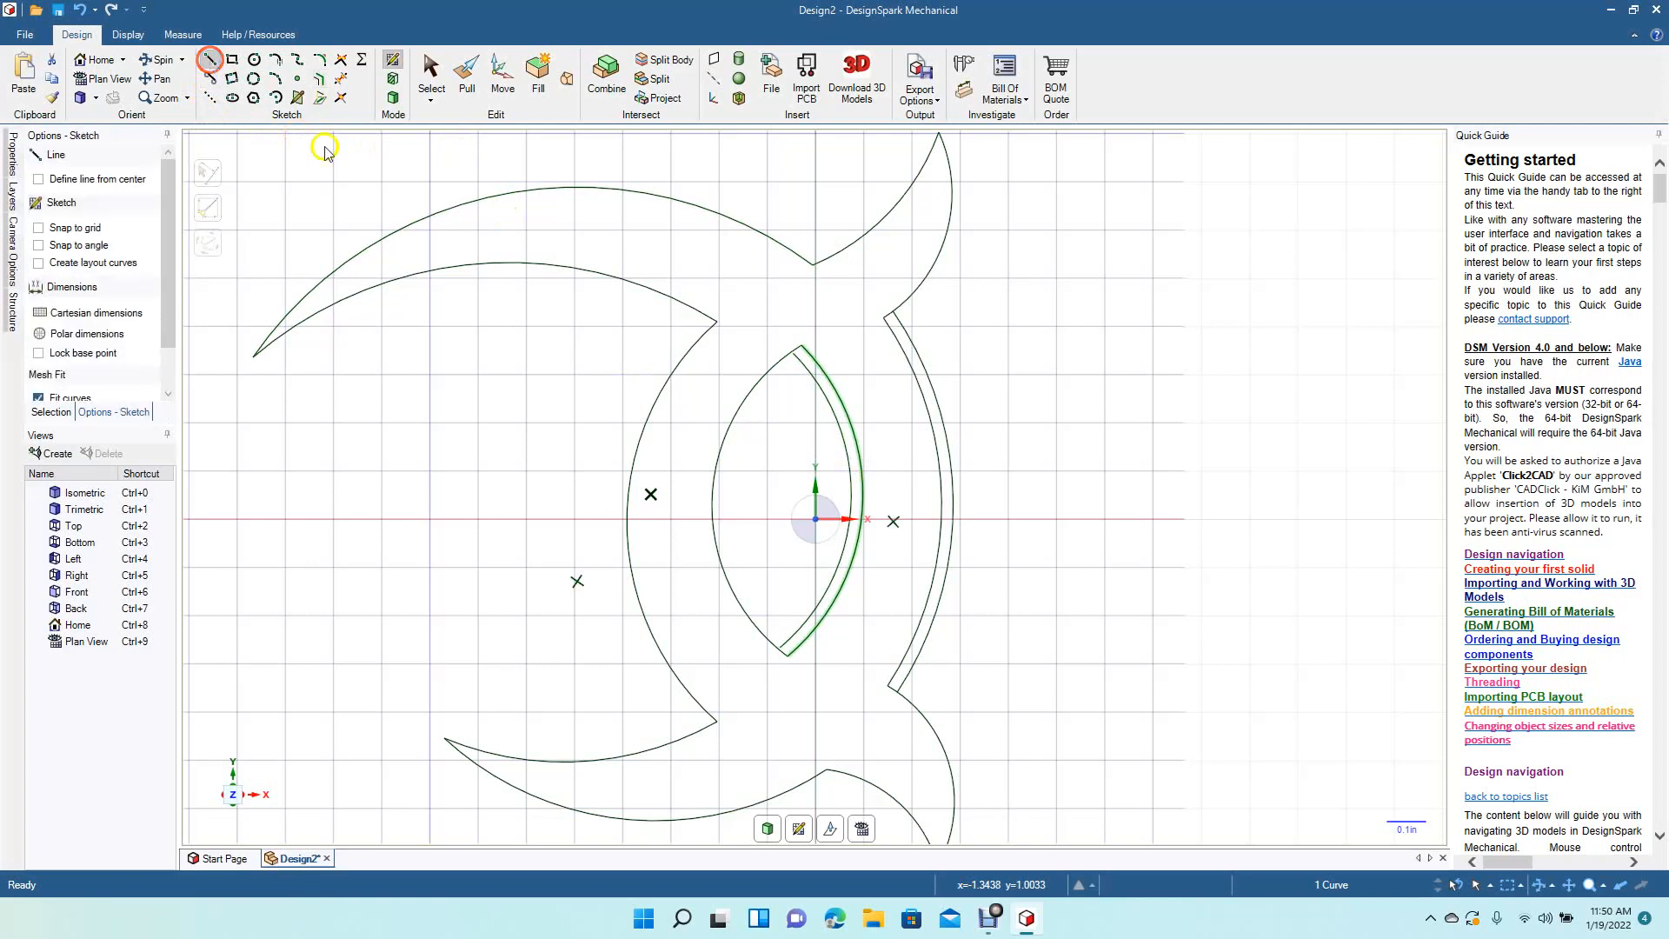
click(818, 389)
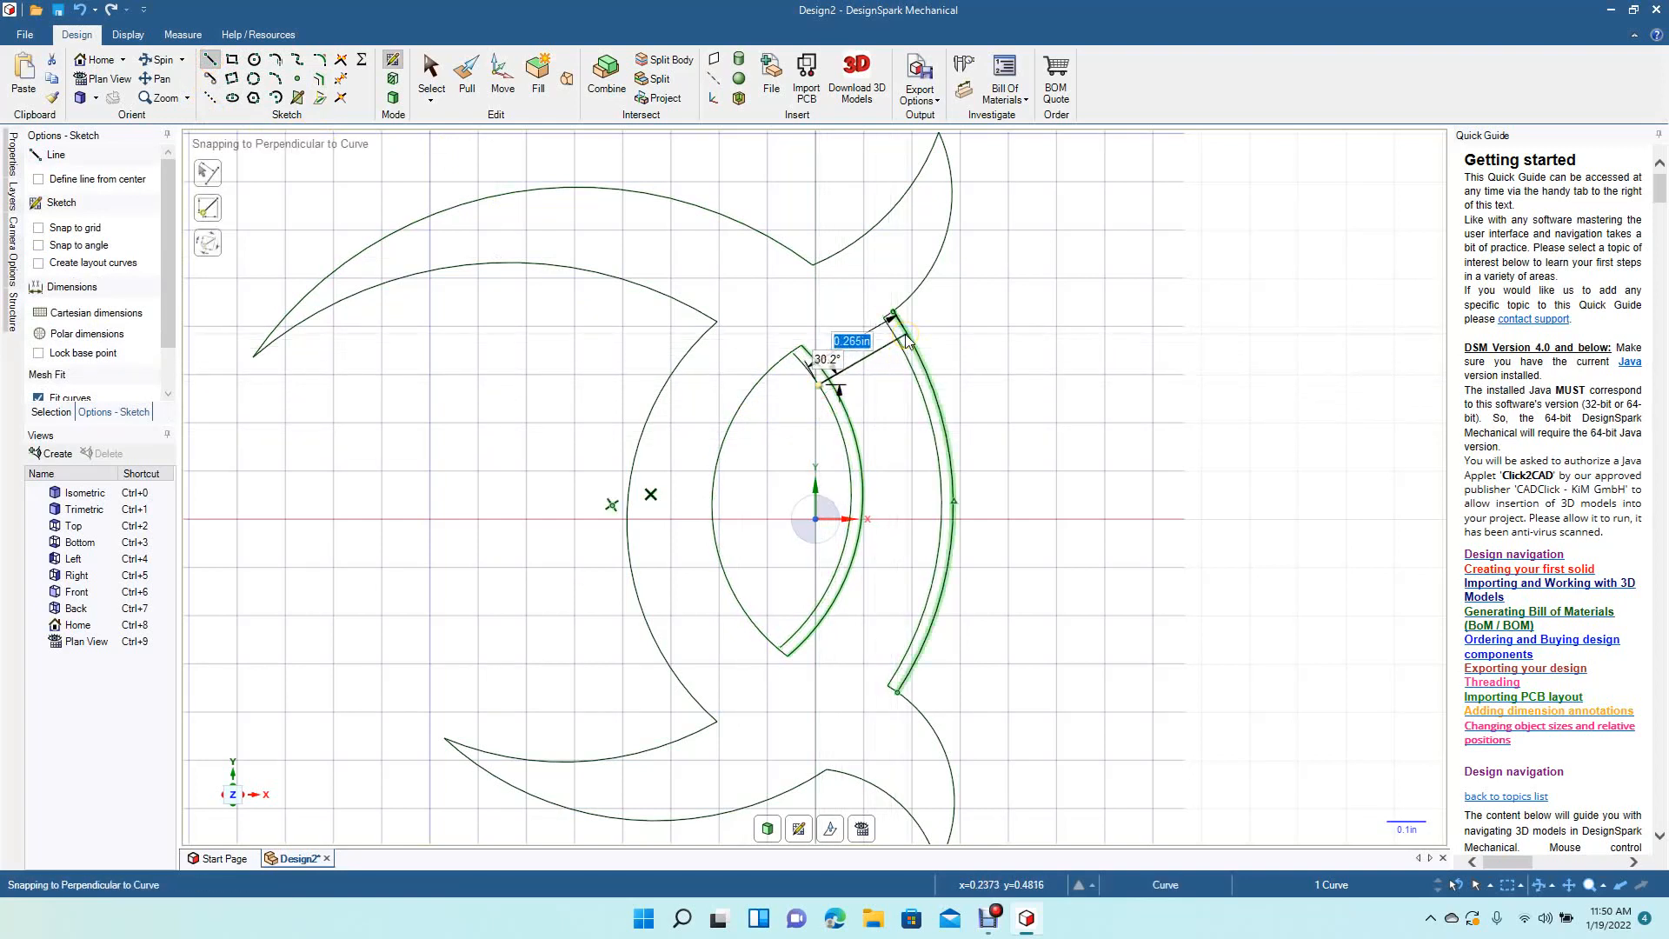
click(906, 340)
click(431, 69)
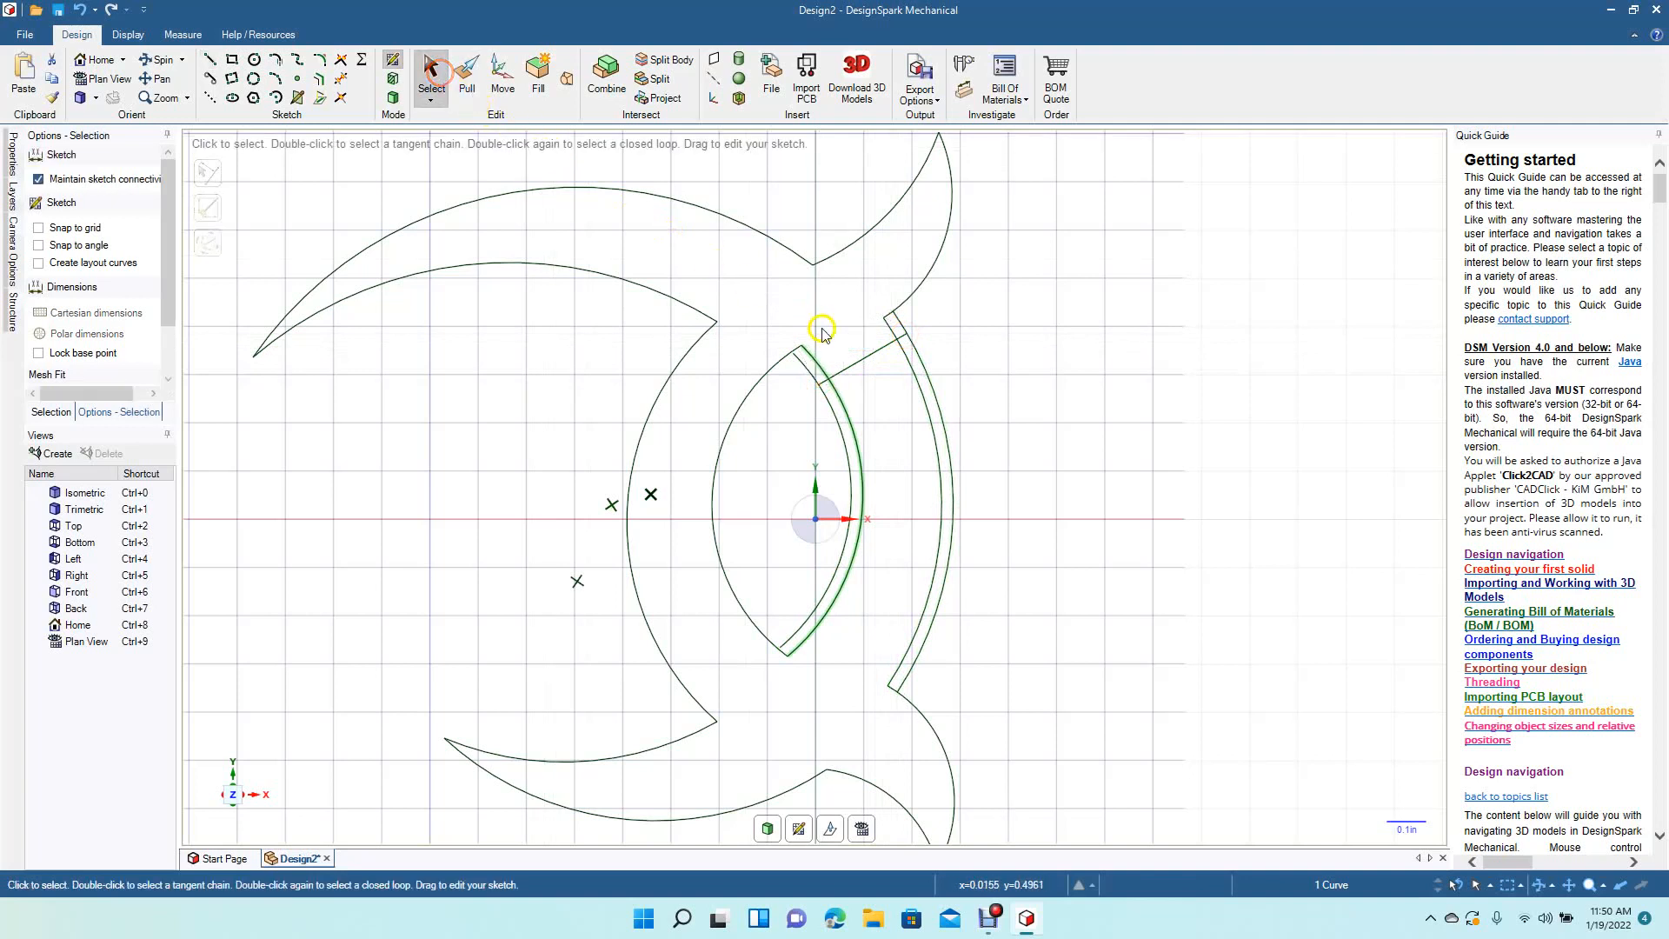
Step: Draw a line about 0.3 in long across the handle's lower end, from the inner arc offset to the outer offset arc
click(211, 60)
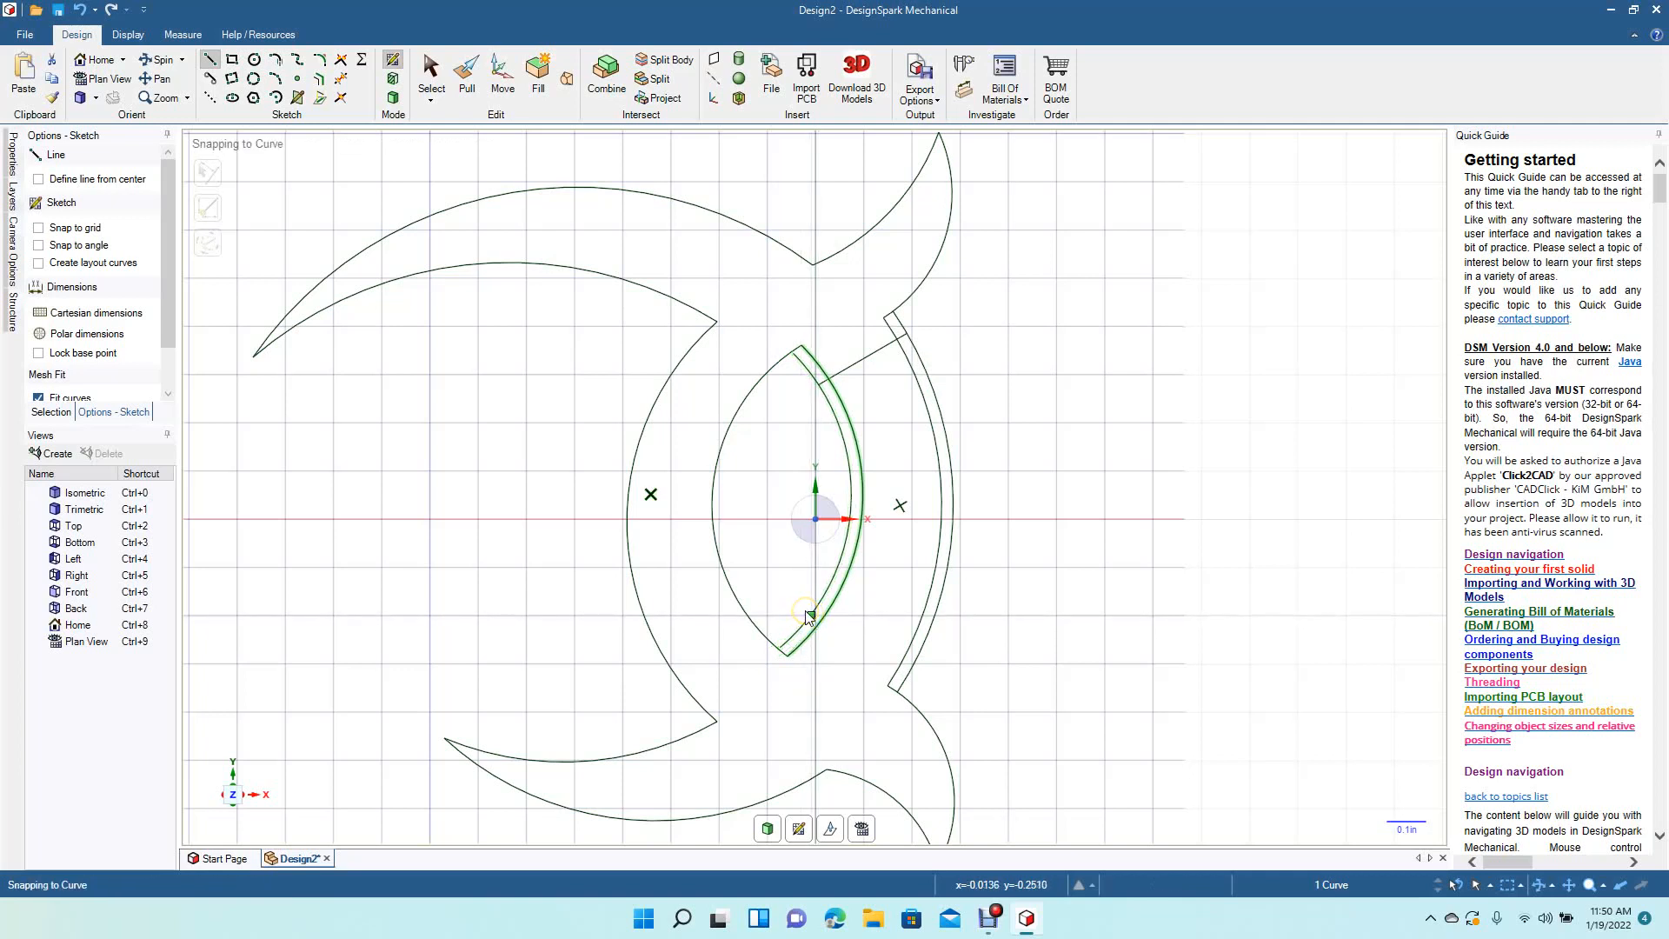
click(810, 615)
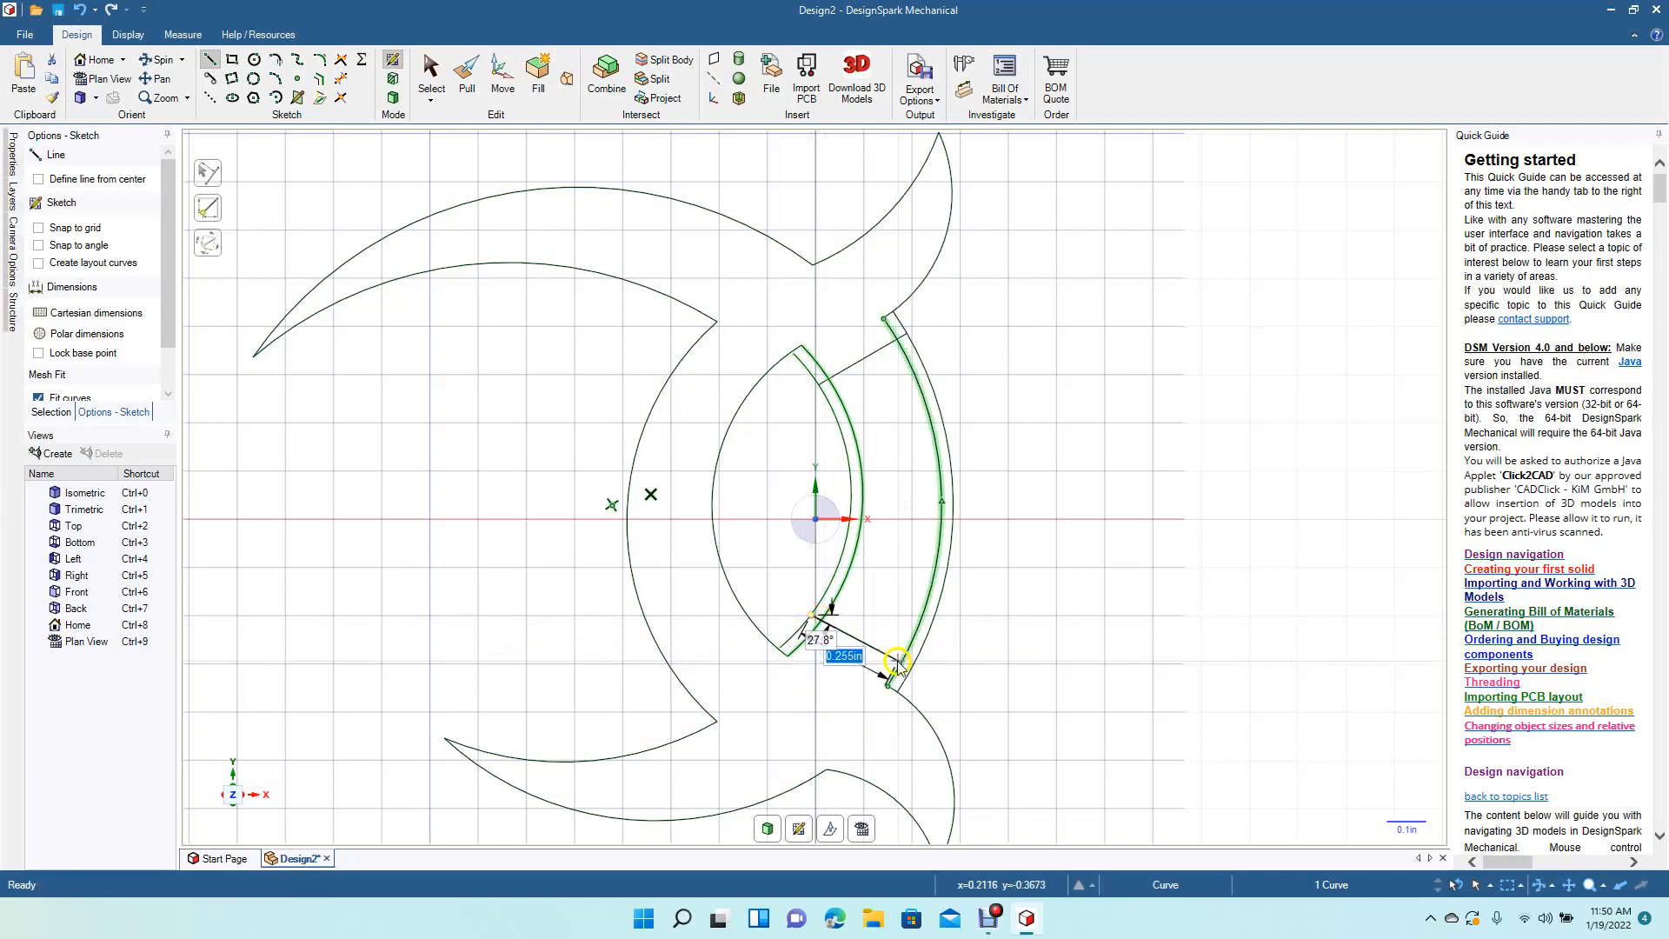
click(907, 674)
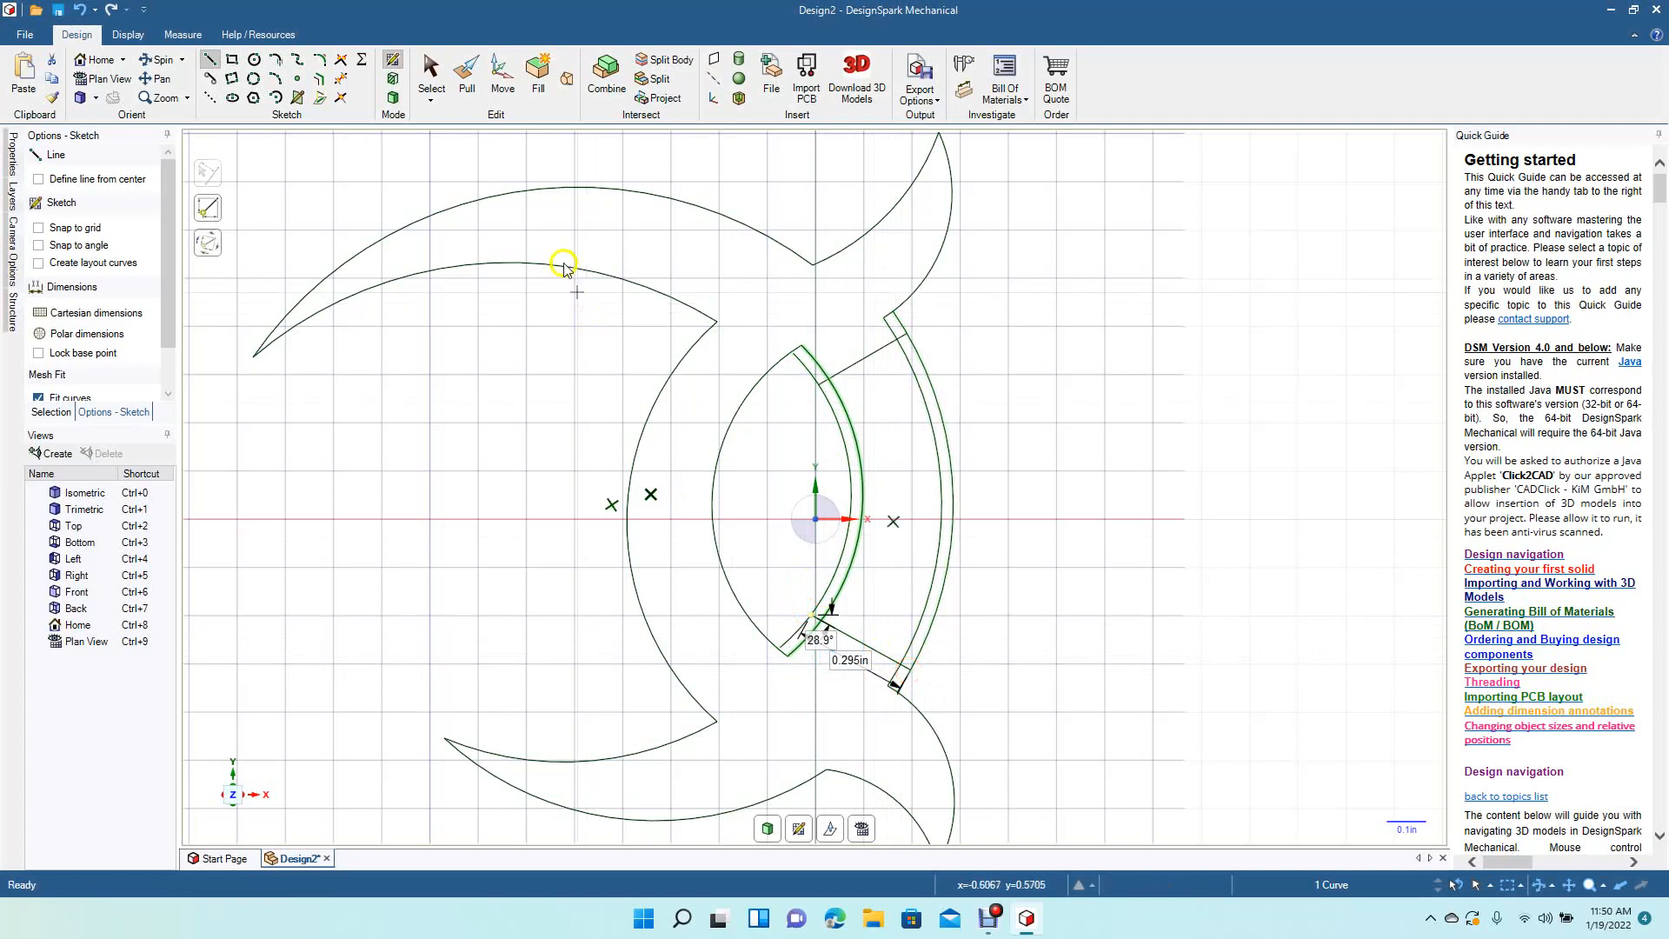
click(430, 73)
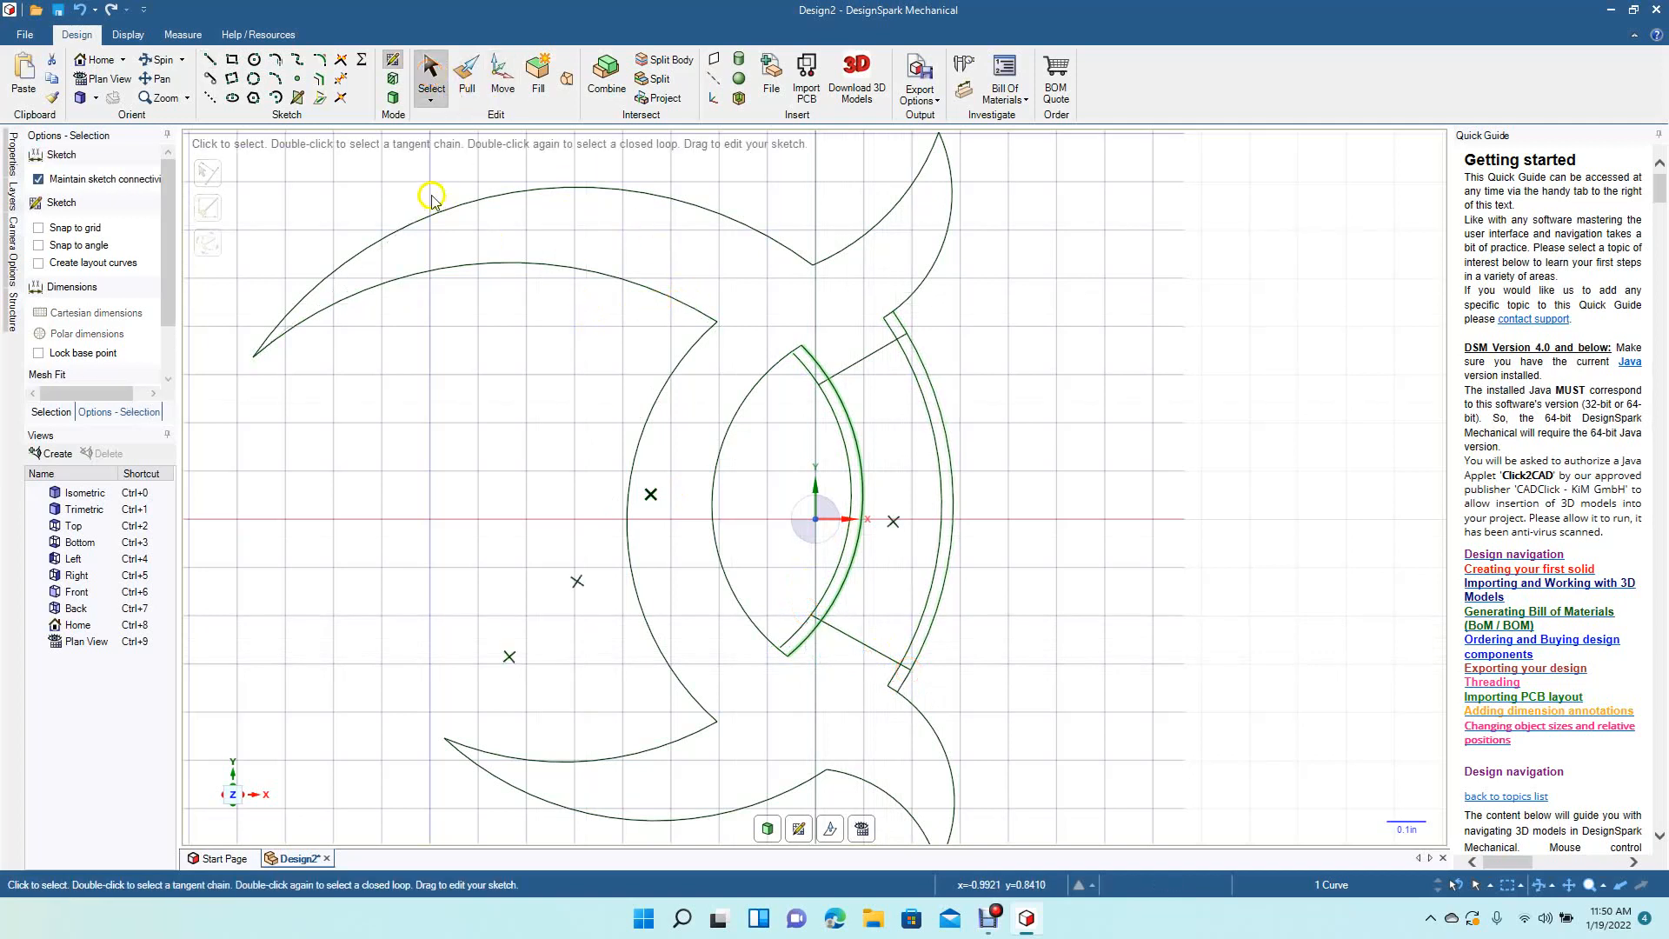
Step: Trim the offset arcs' ends beyond the two cross lines and the original handle arcs between those lines
click(341, 77)
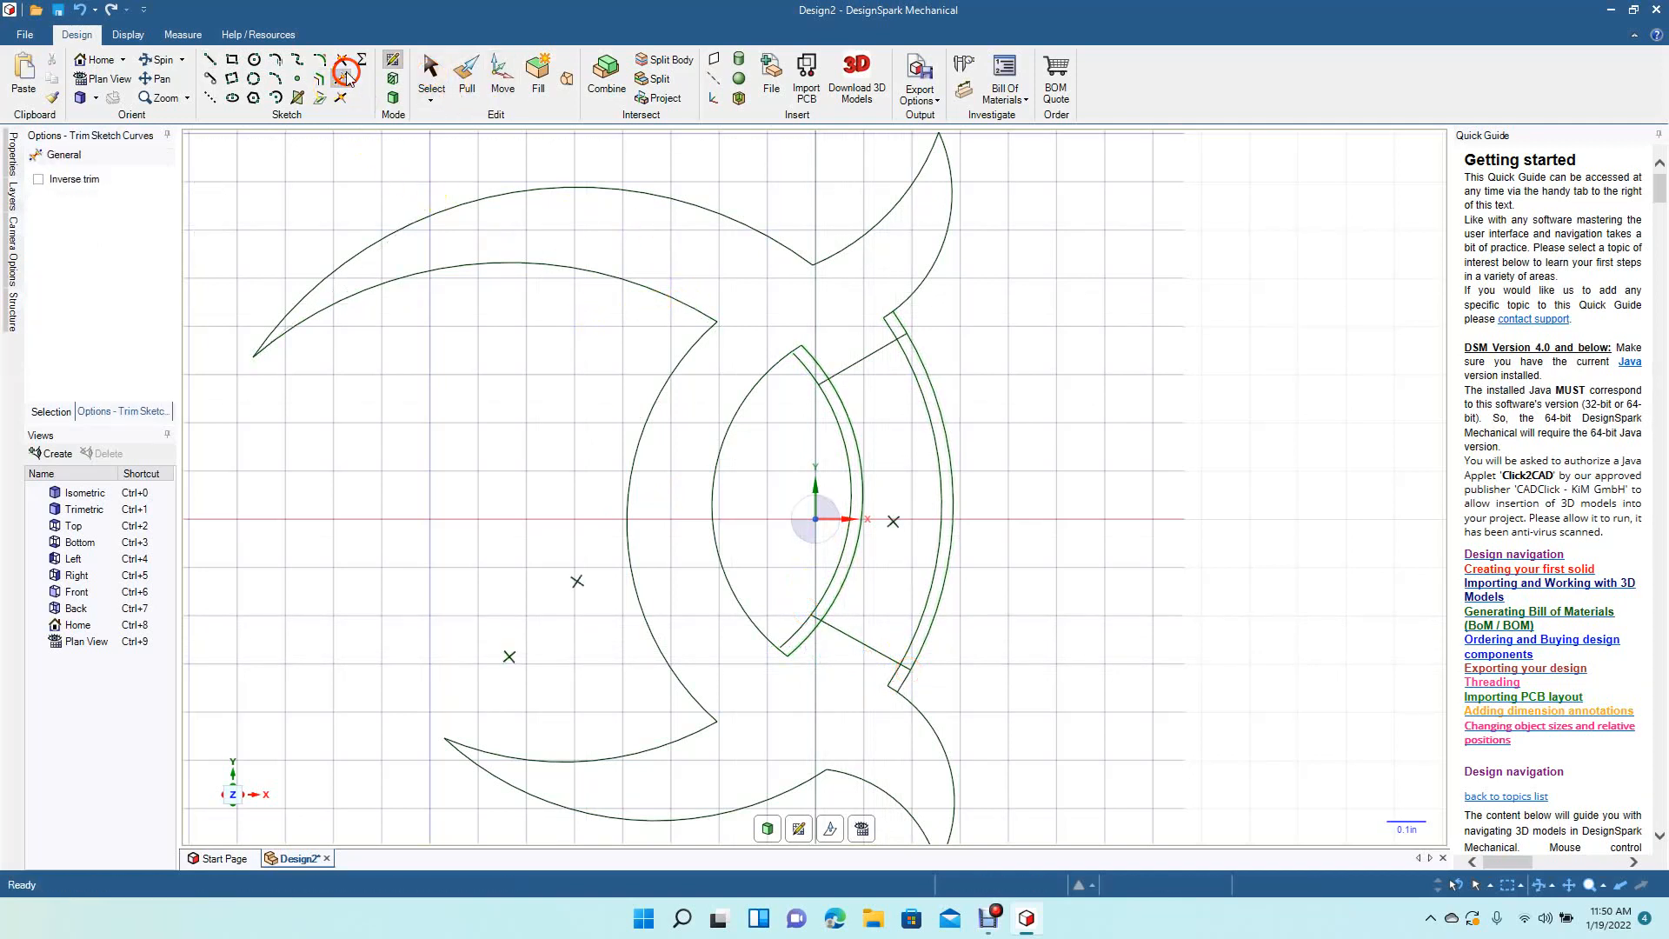
click(804, 372)
click(897, 323)
click(899, 676)
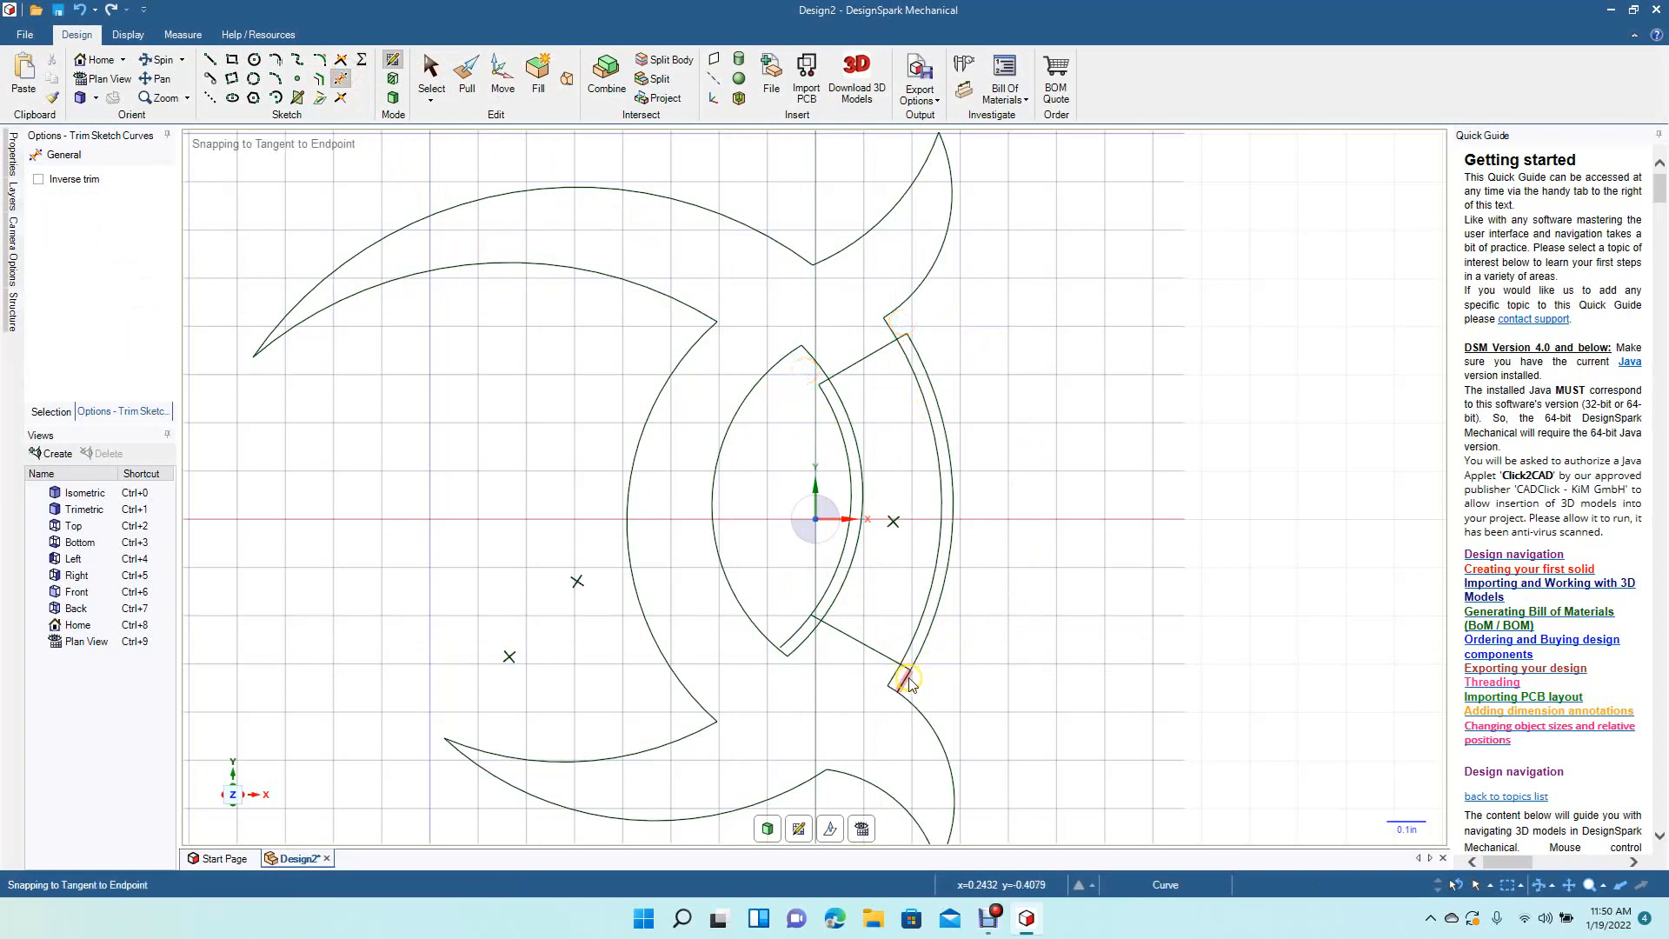
click(796, 635)
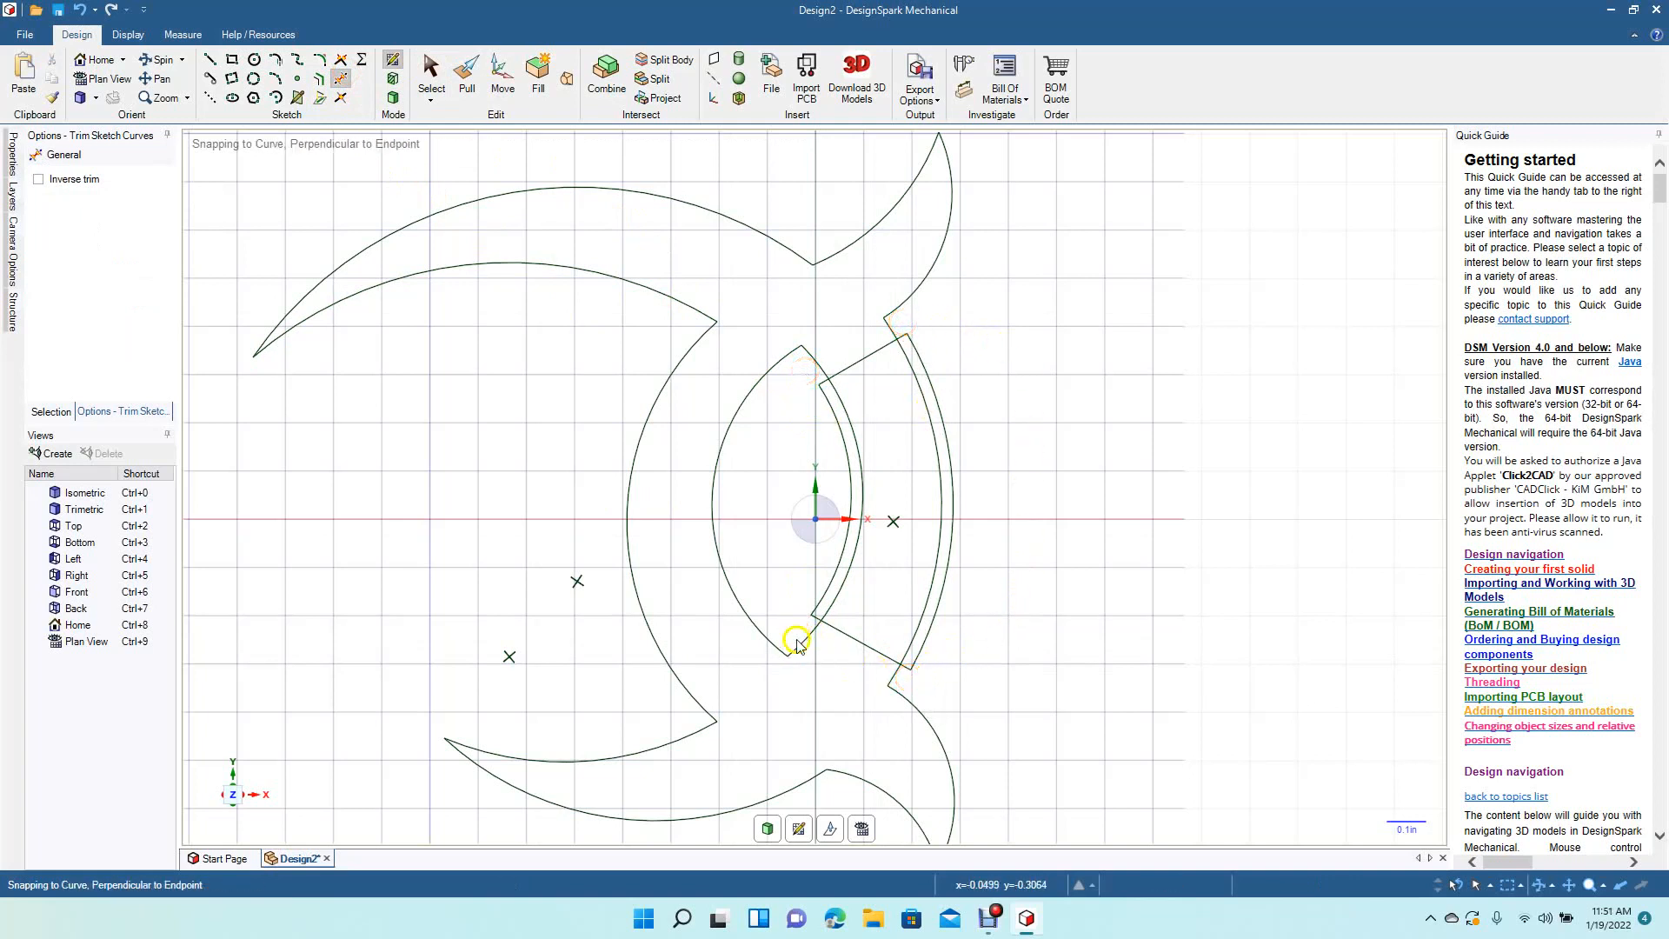
click(847, 412)
click(925, 412)
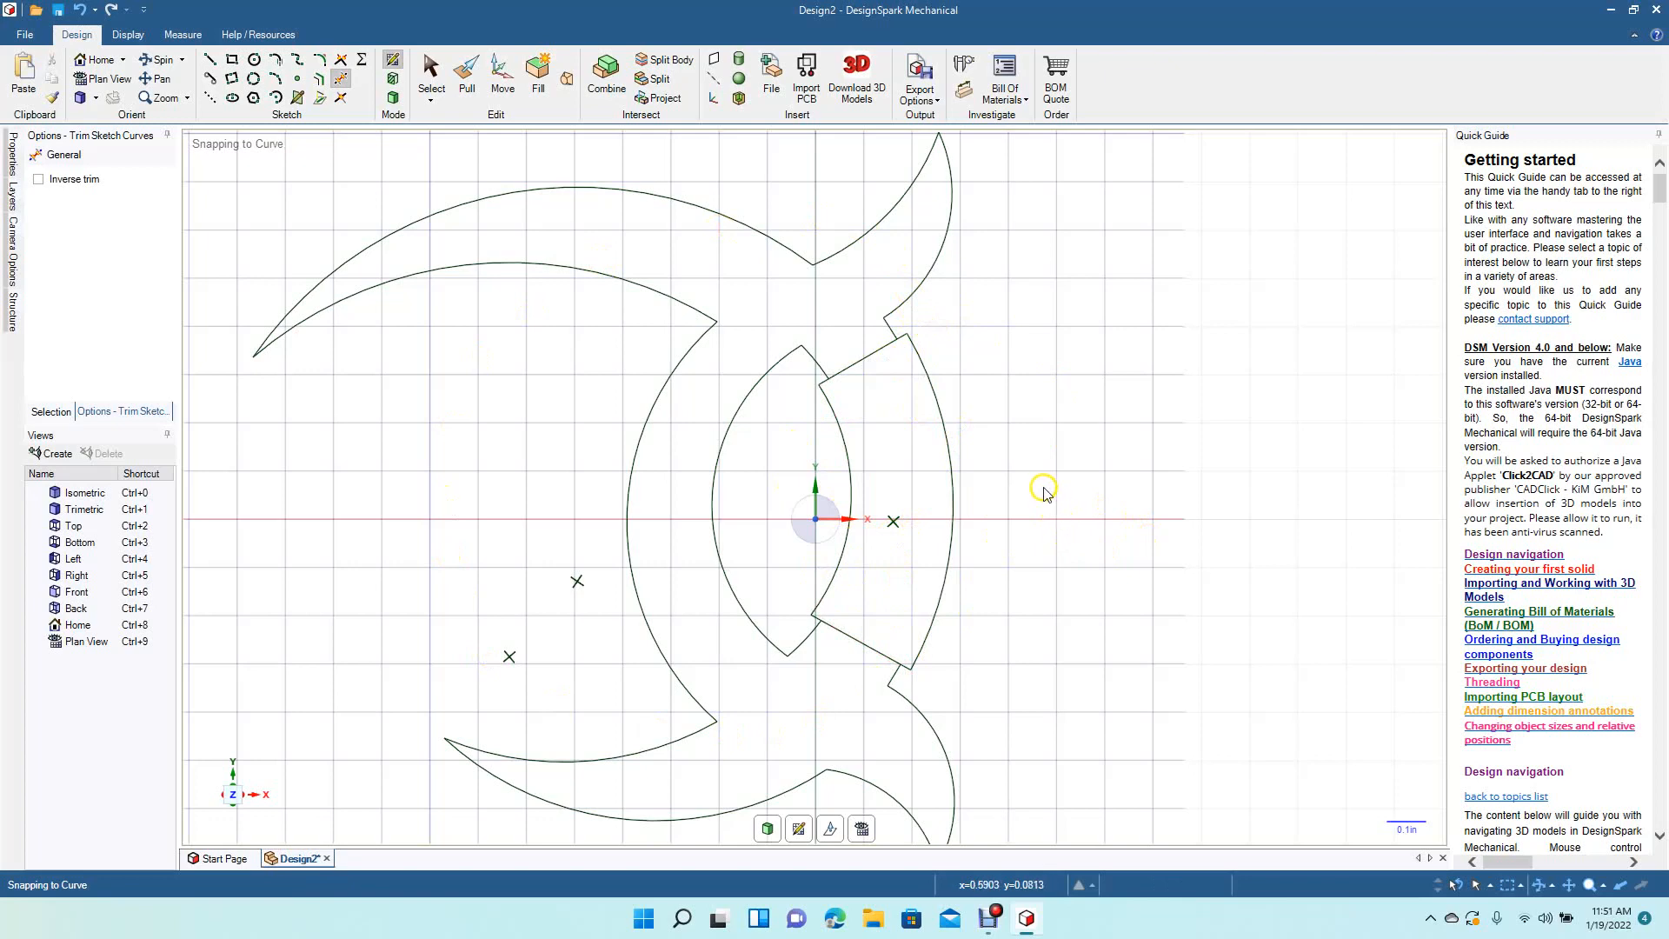
Step: Round both corners at the upper end of the handle outline with a radius of about 0.03 in
scroll(834, 501, up, 5)
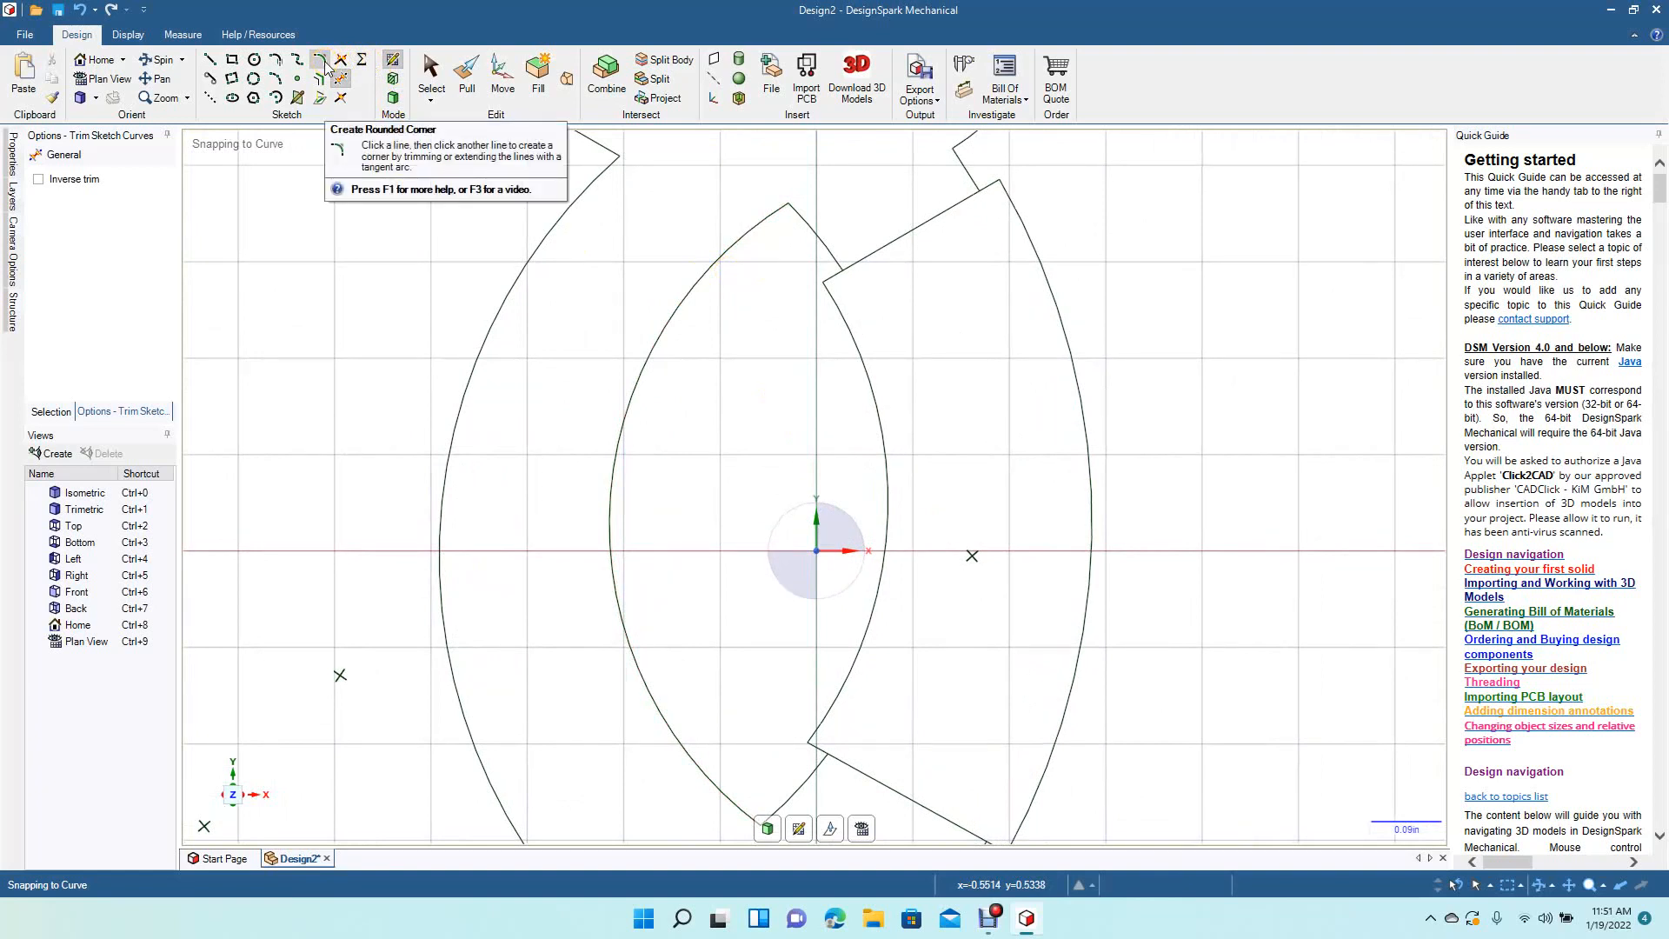
click(321, 60)
click(833, 302)
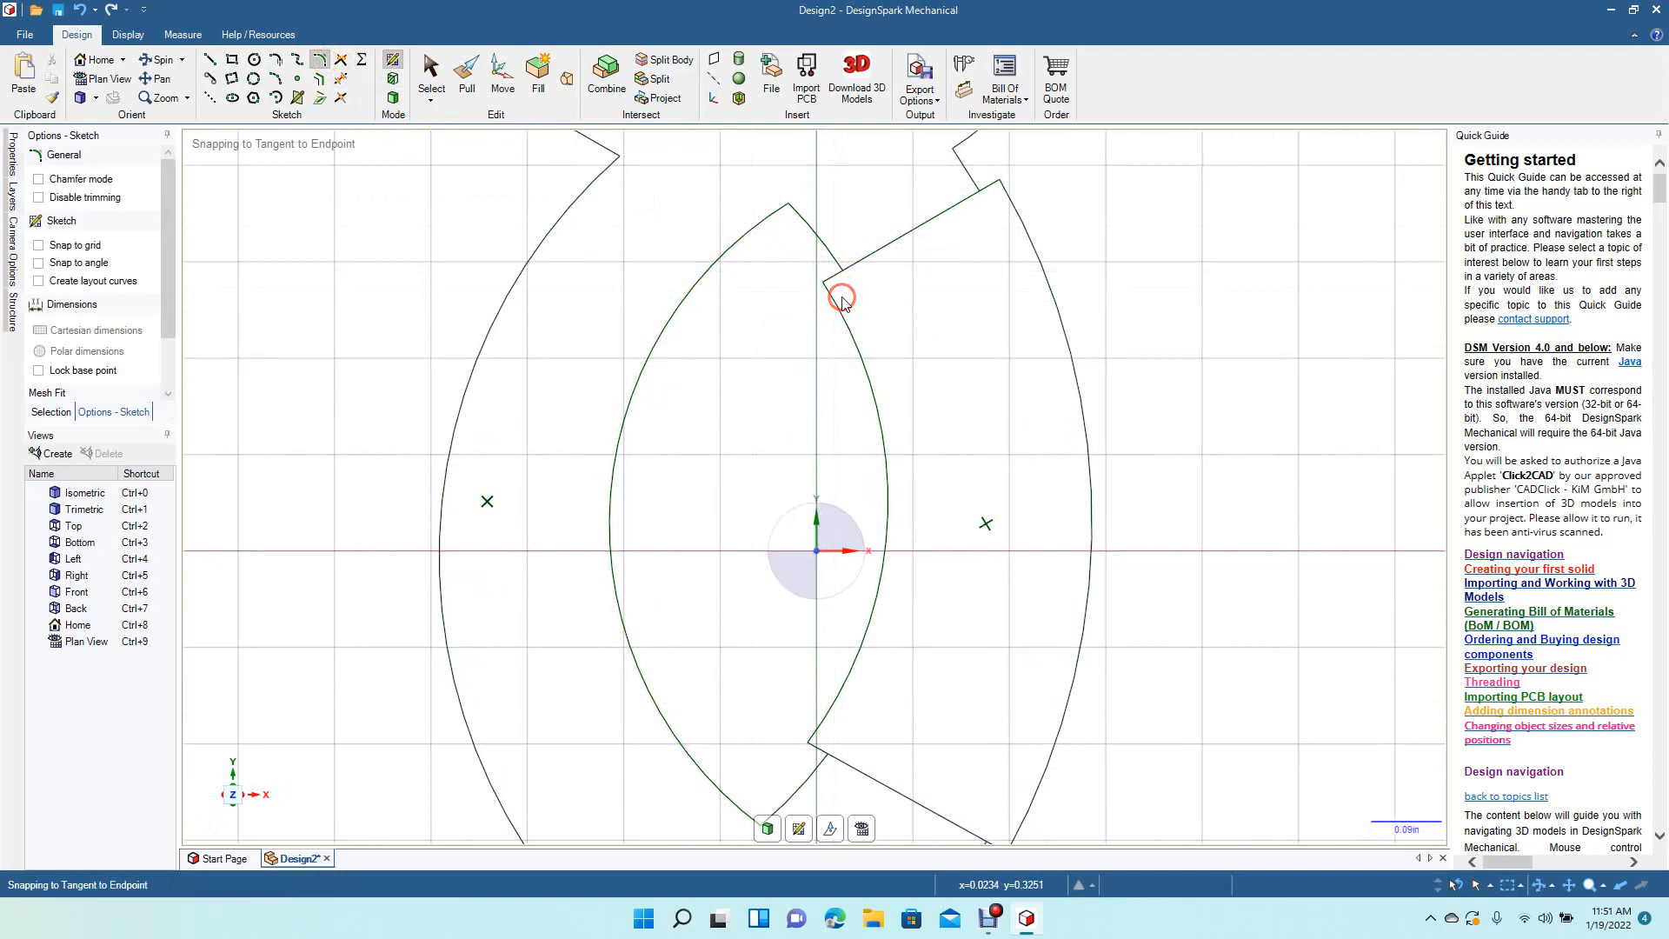
click(838, 314)
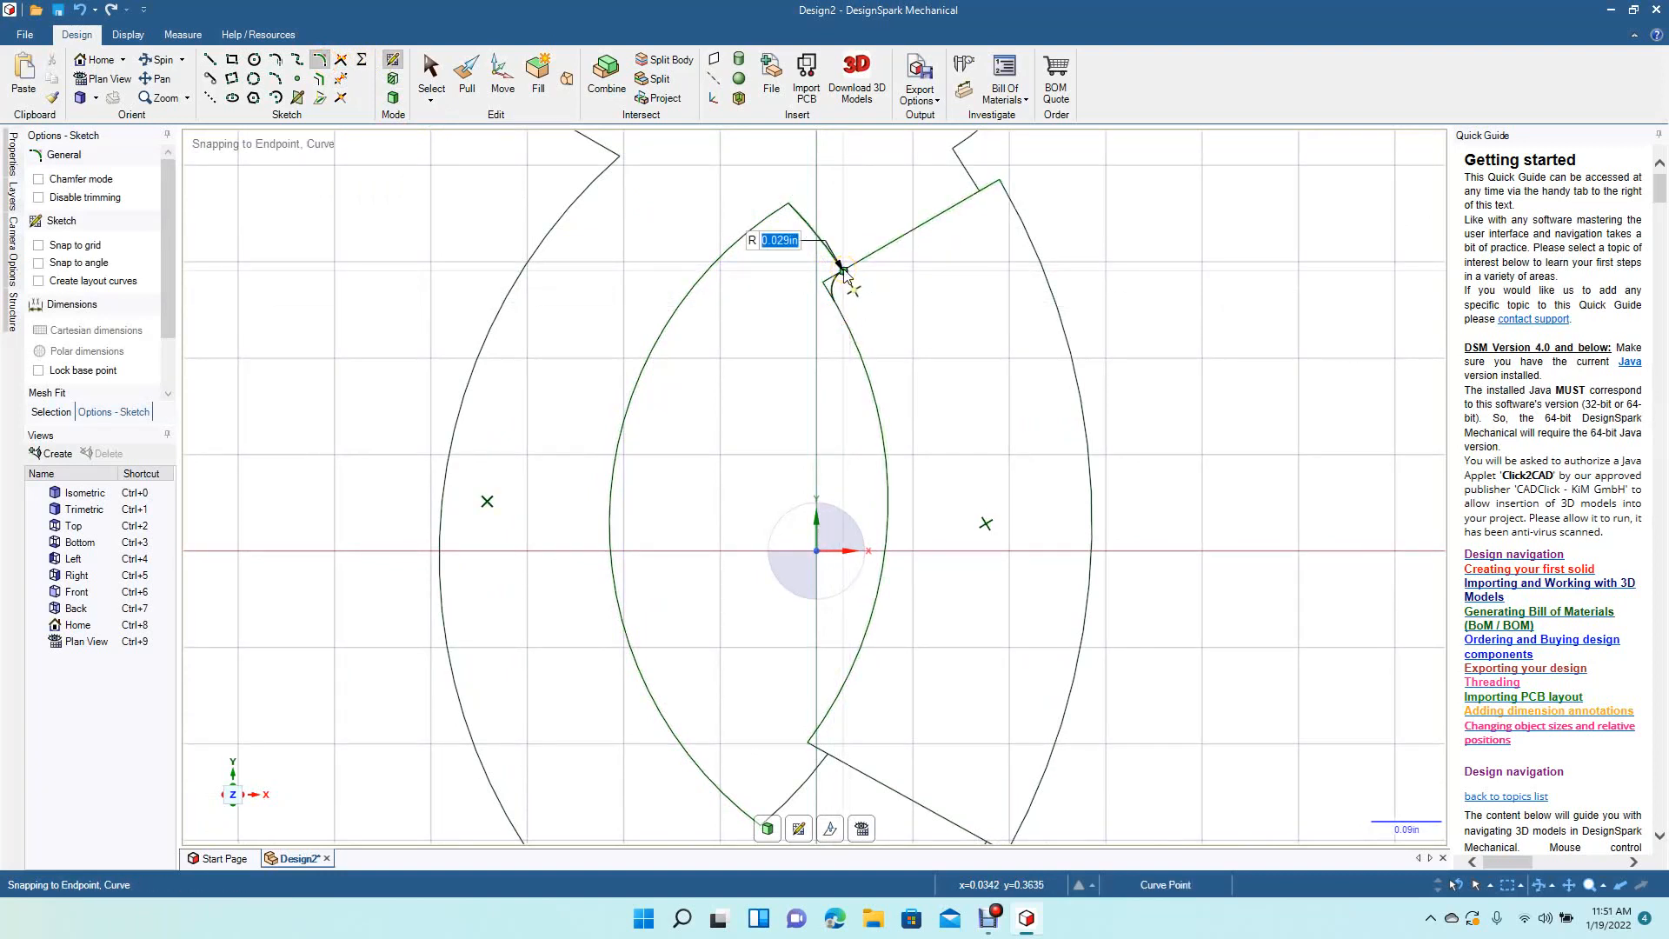
click(843, 271)
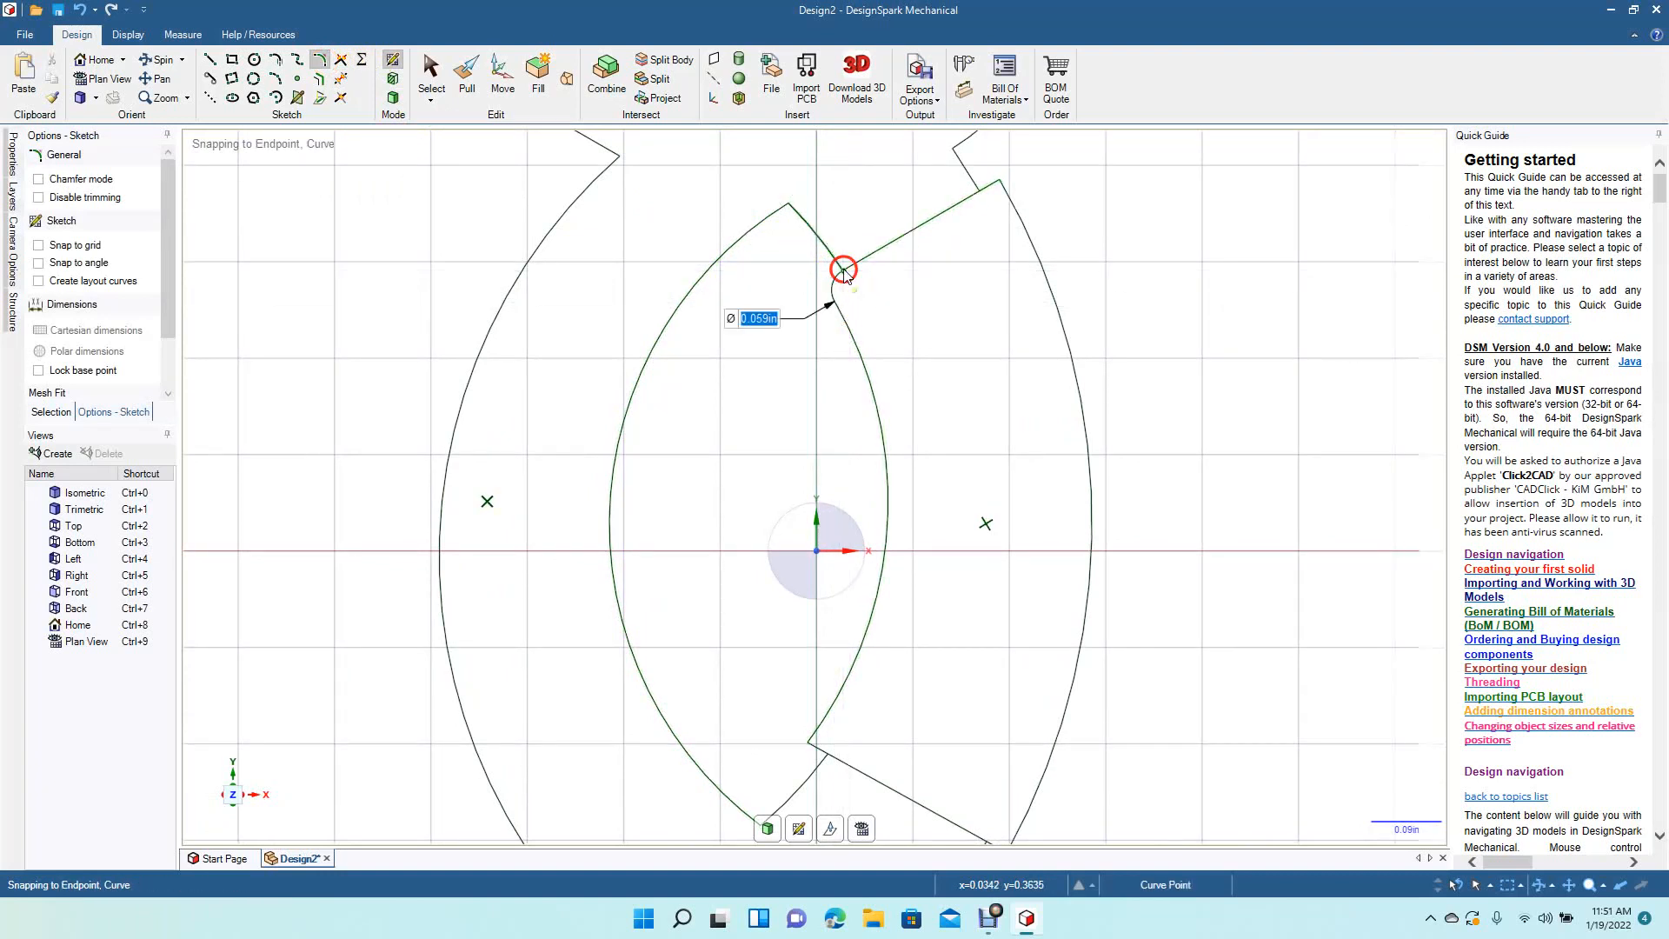
click(999, 184)
click(1007, 196)
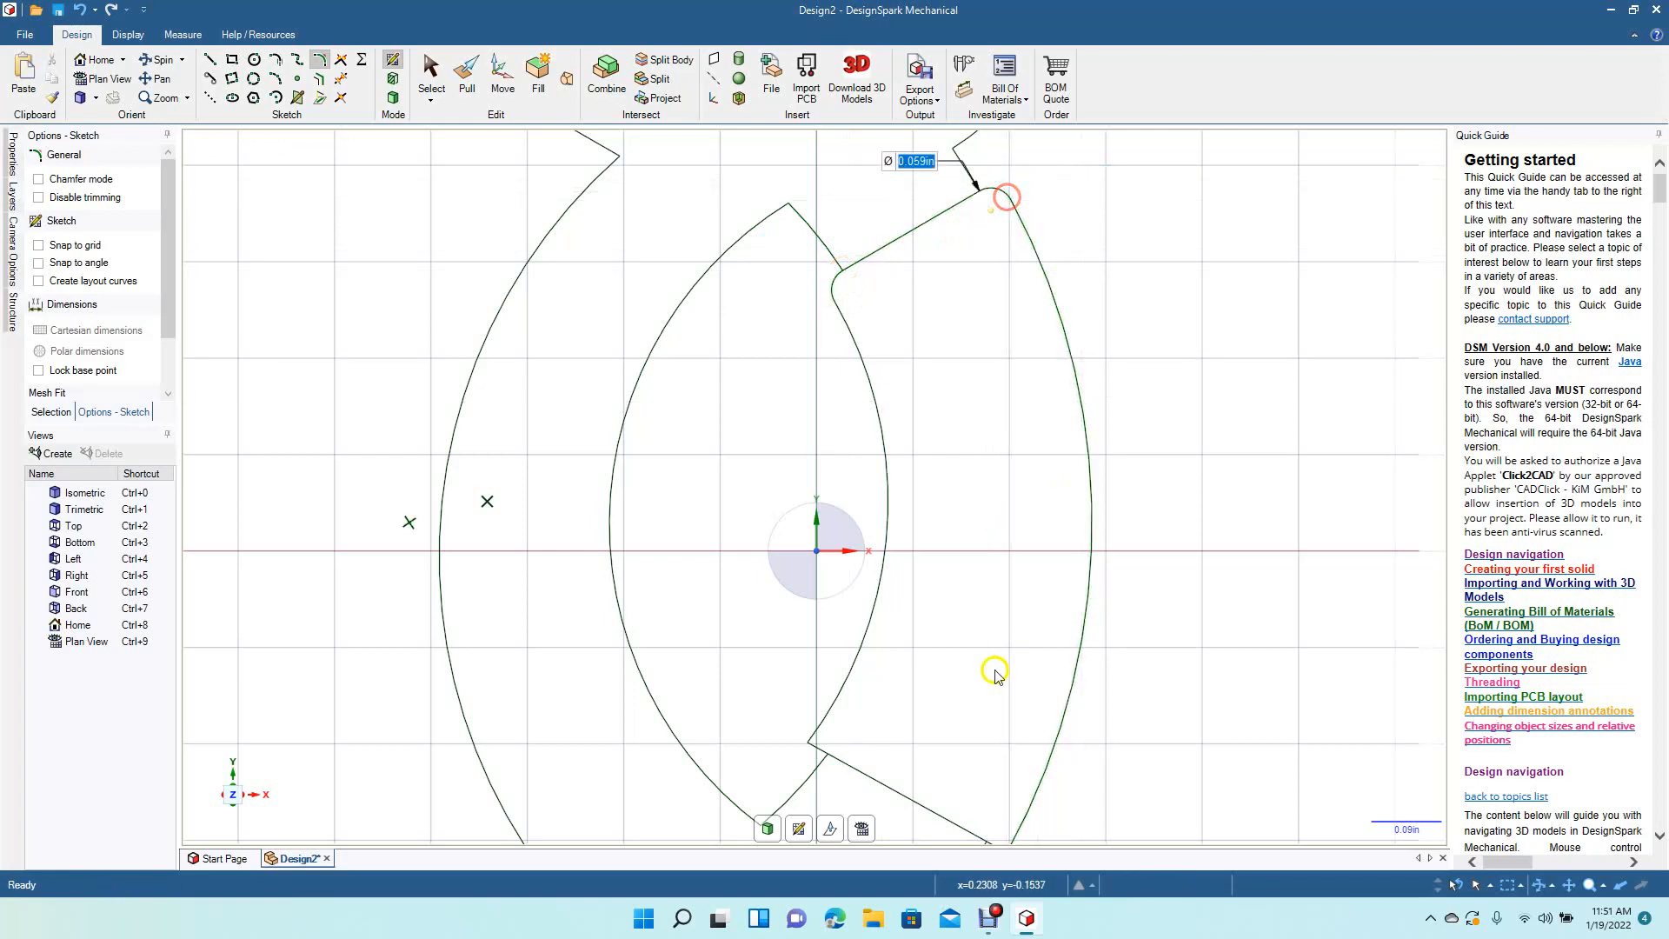
Step: Round both corners at the lower end of the handle outline with a radius of about 0.03 in
click(824, 752)
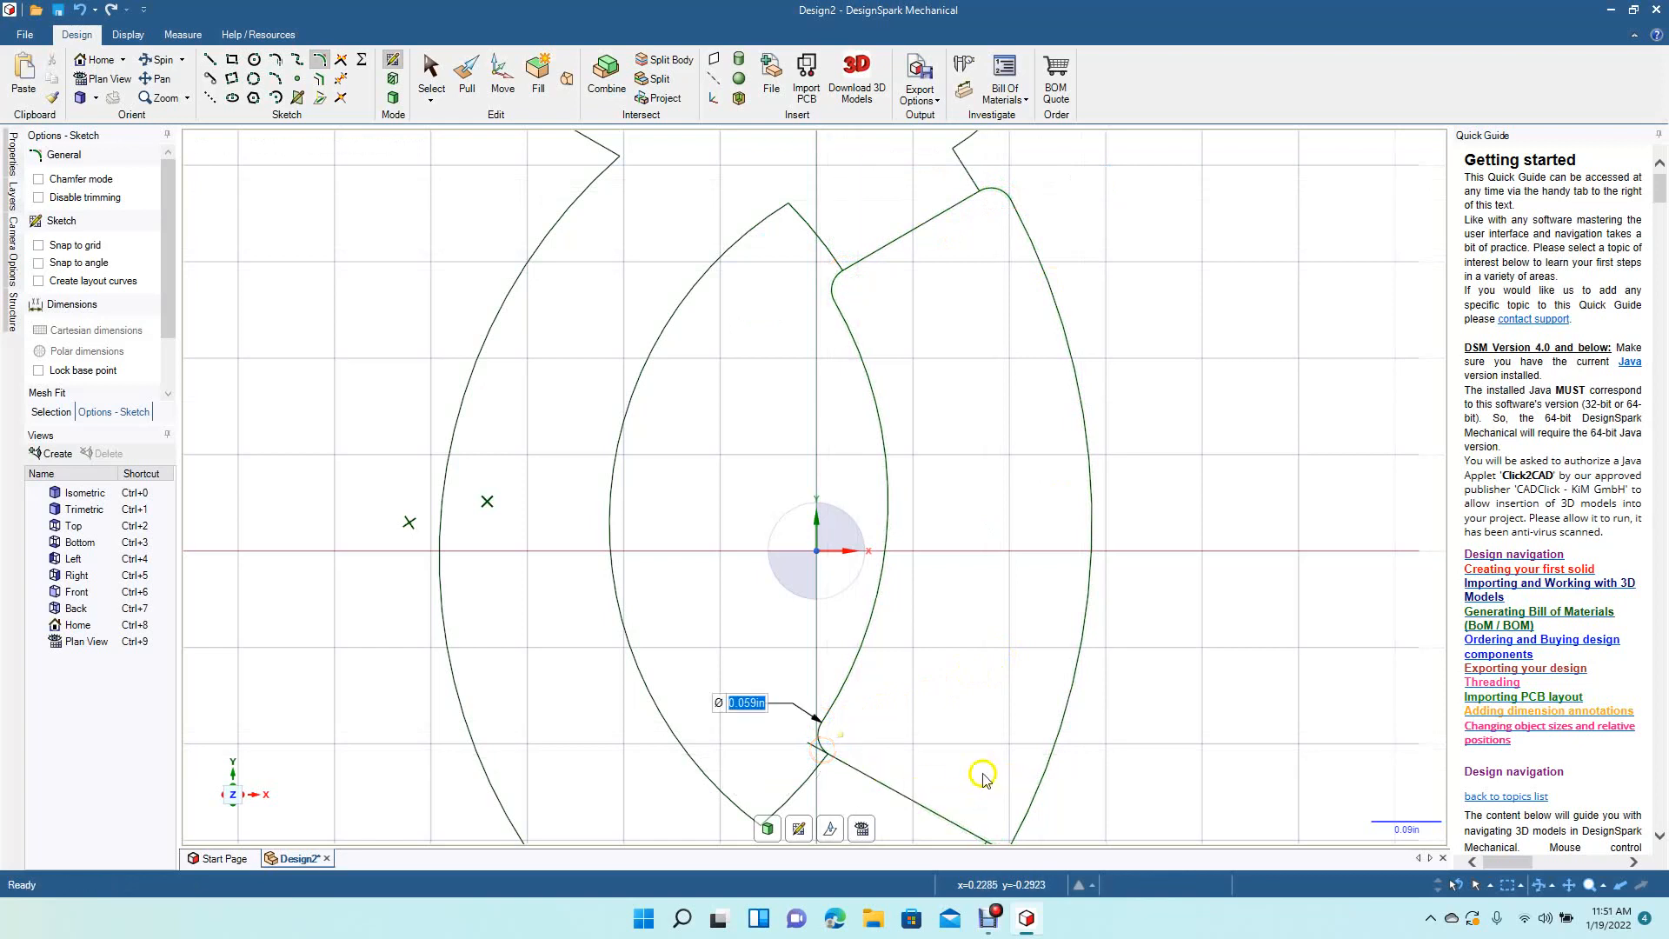
click(160, 78)
drag(287, 362, 320, 181)
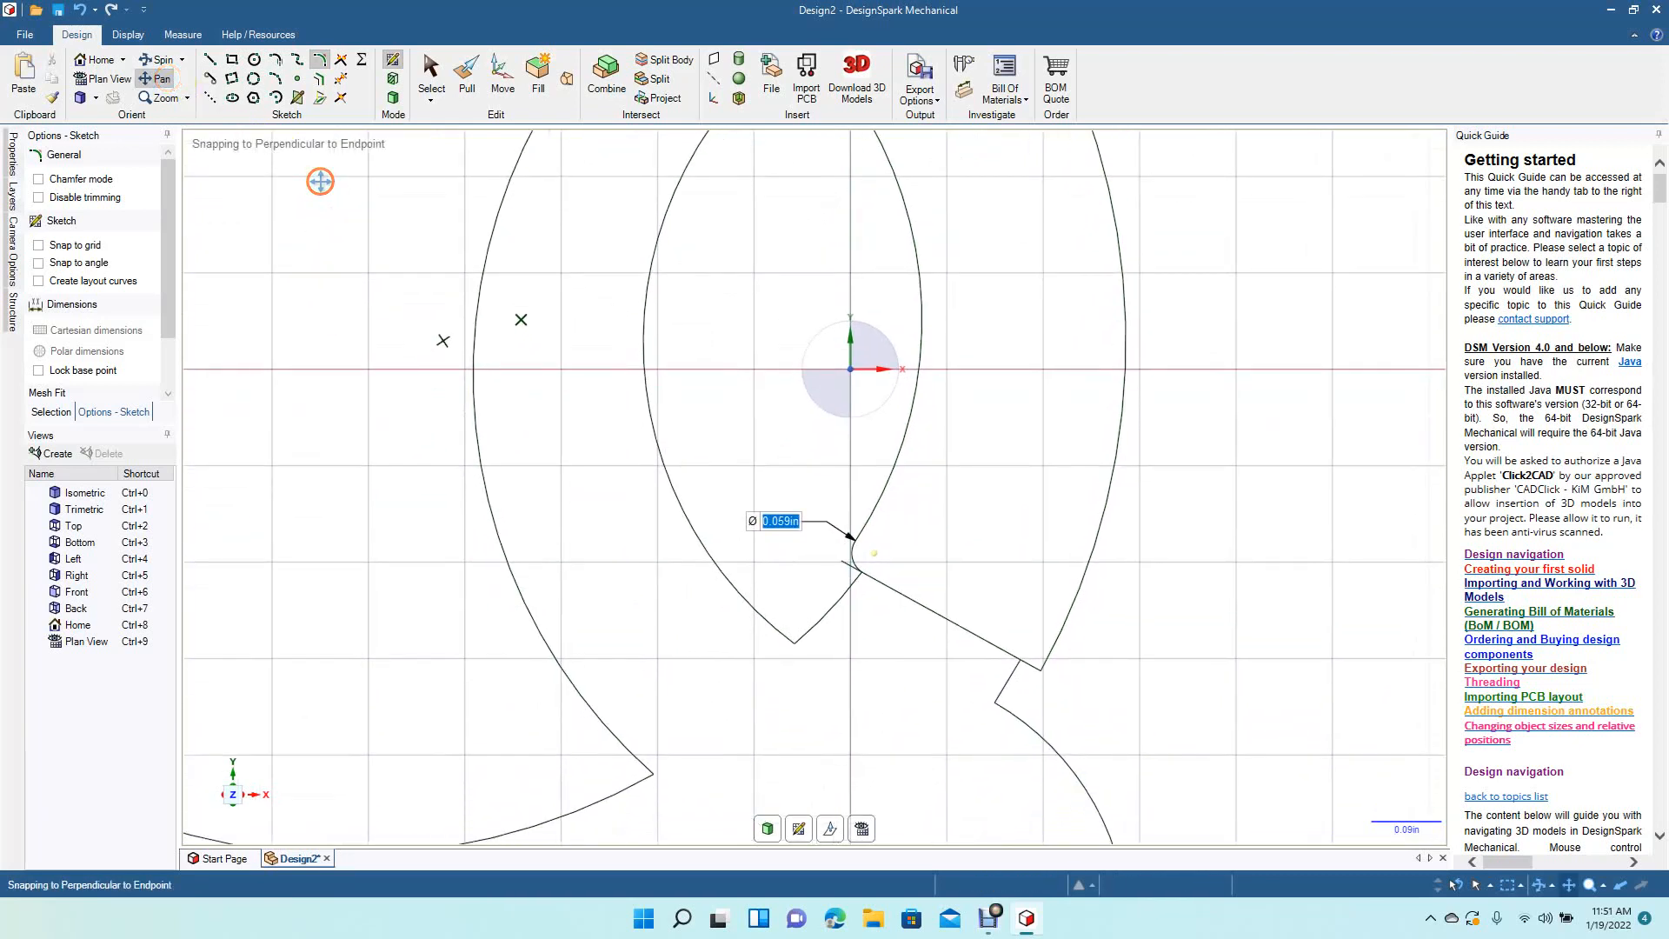
click(322, 61)
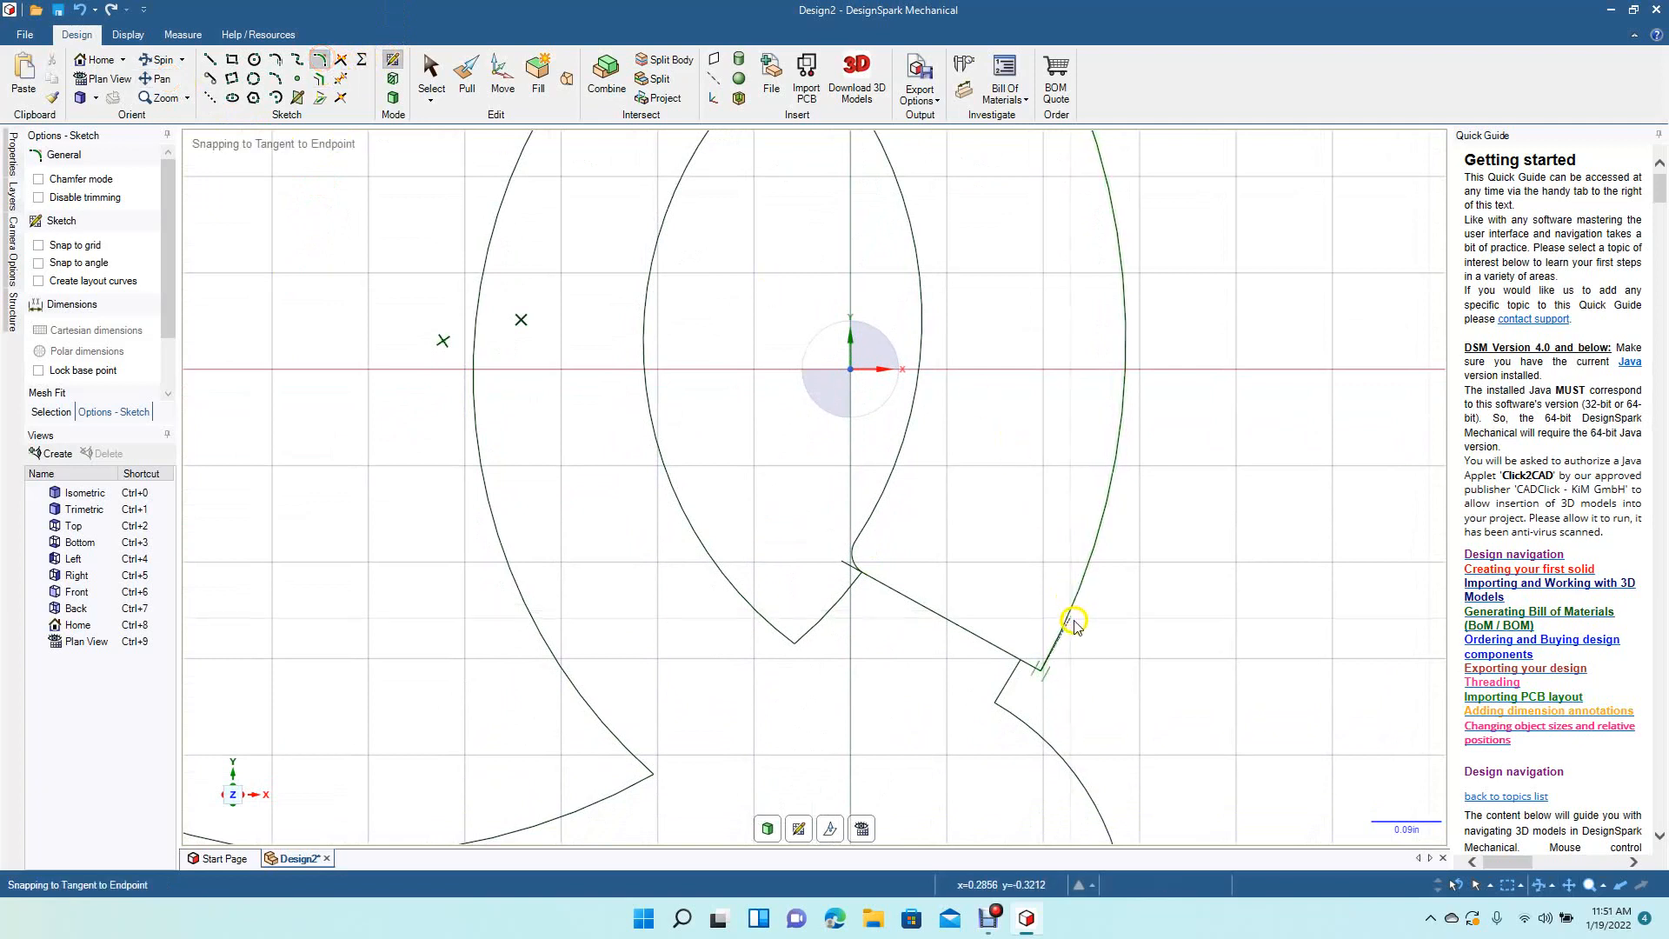
click(1054, 652)
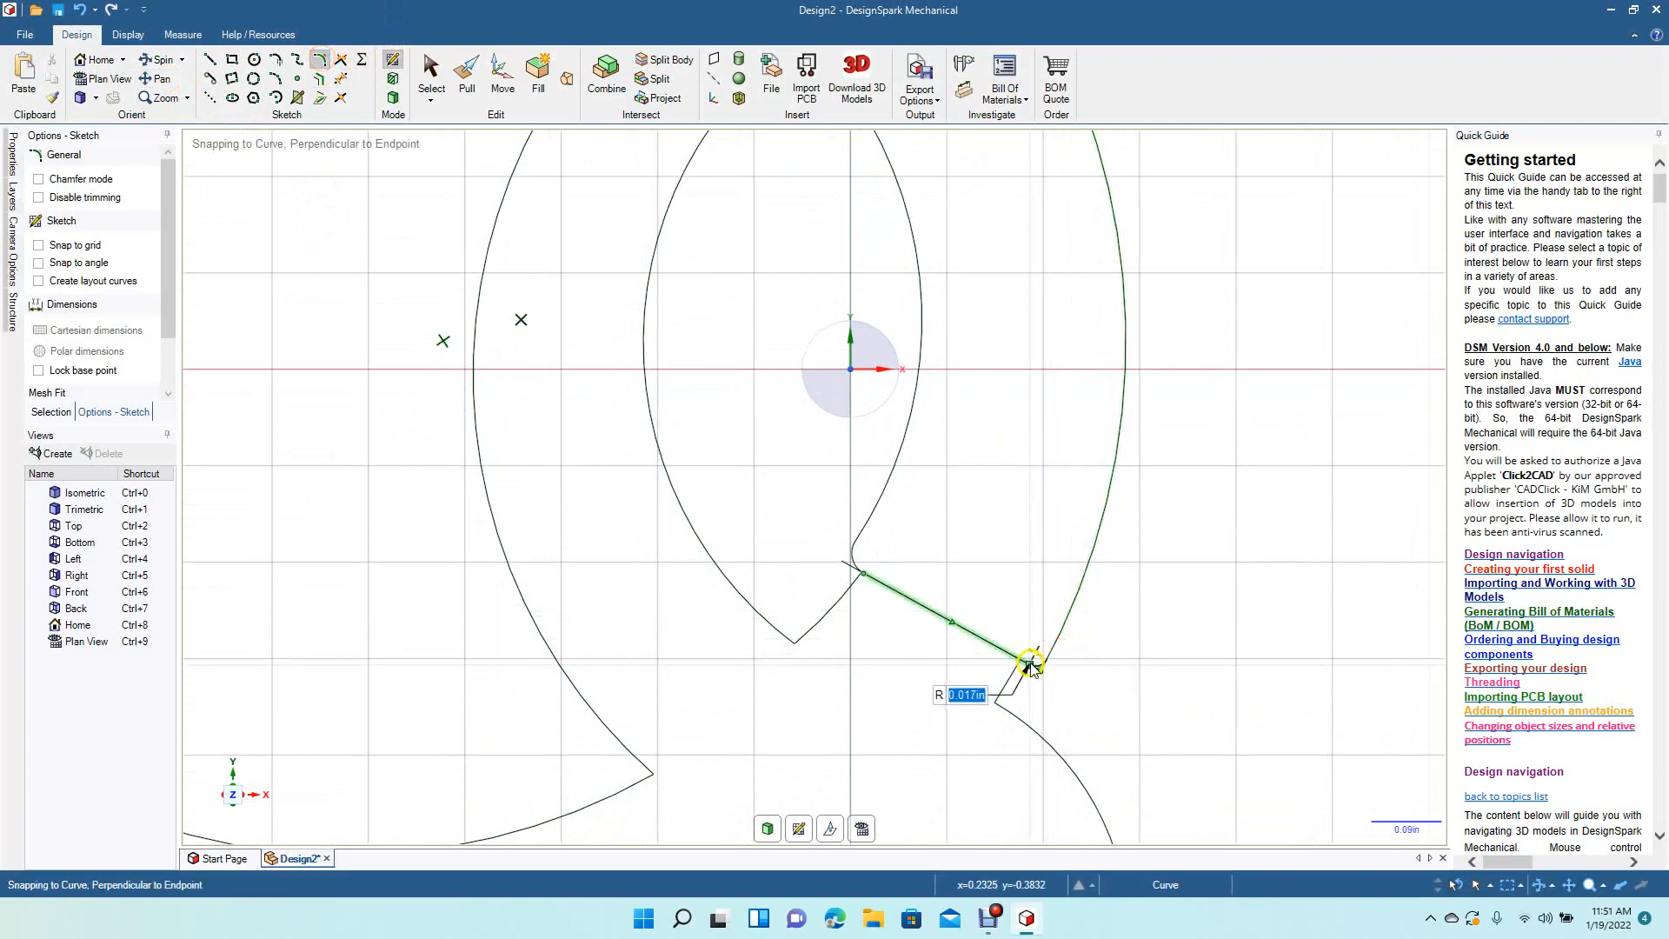
click(1026, 663)
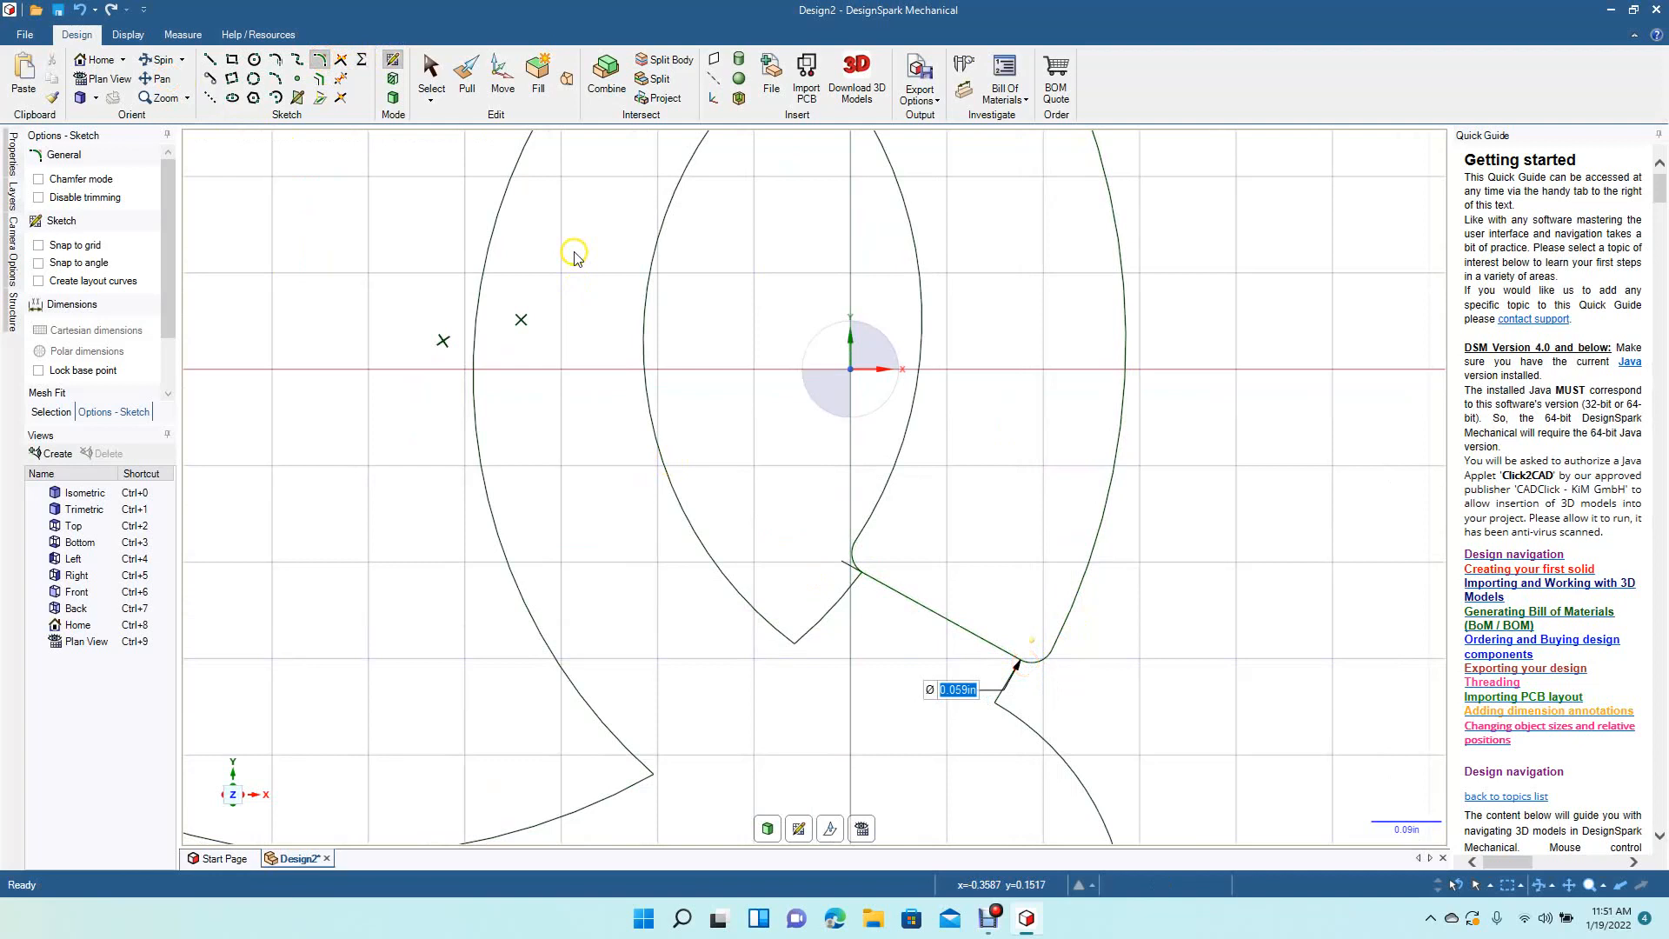
Step: Trim the leftover line stub at the handle outline's lower inner corner
click(342, 84)
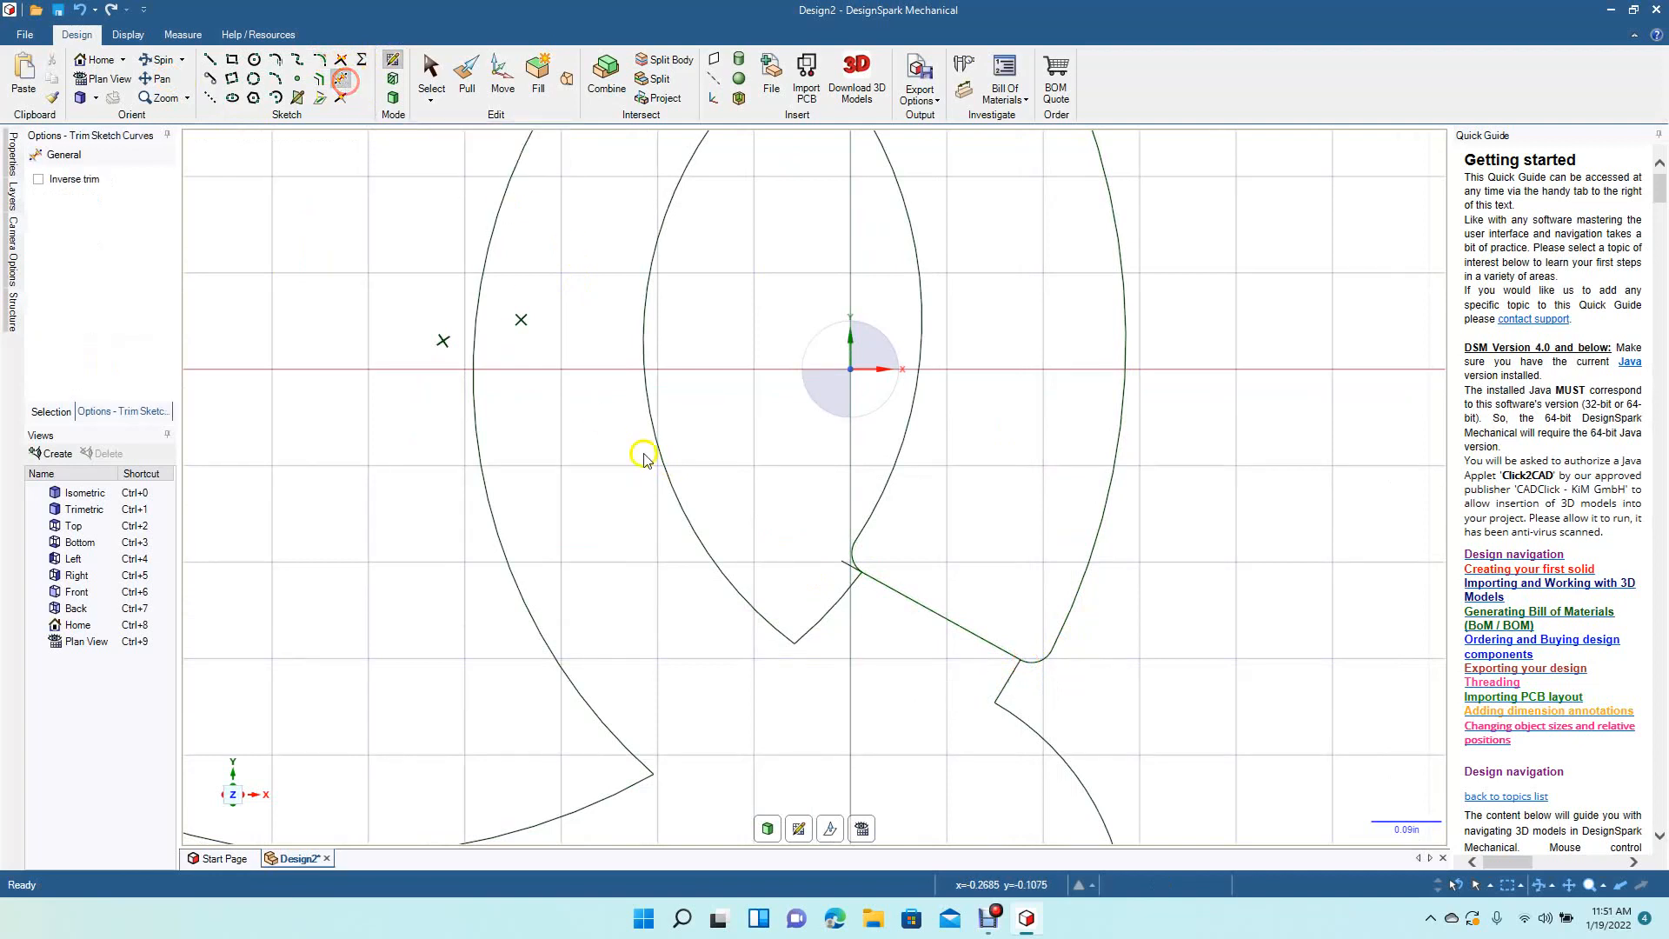
click(843, 568)
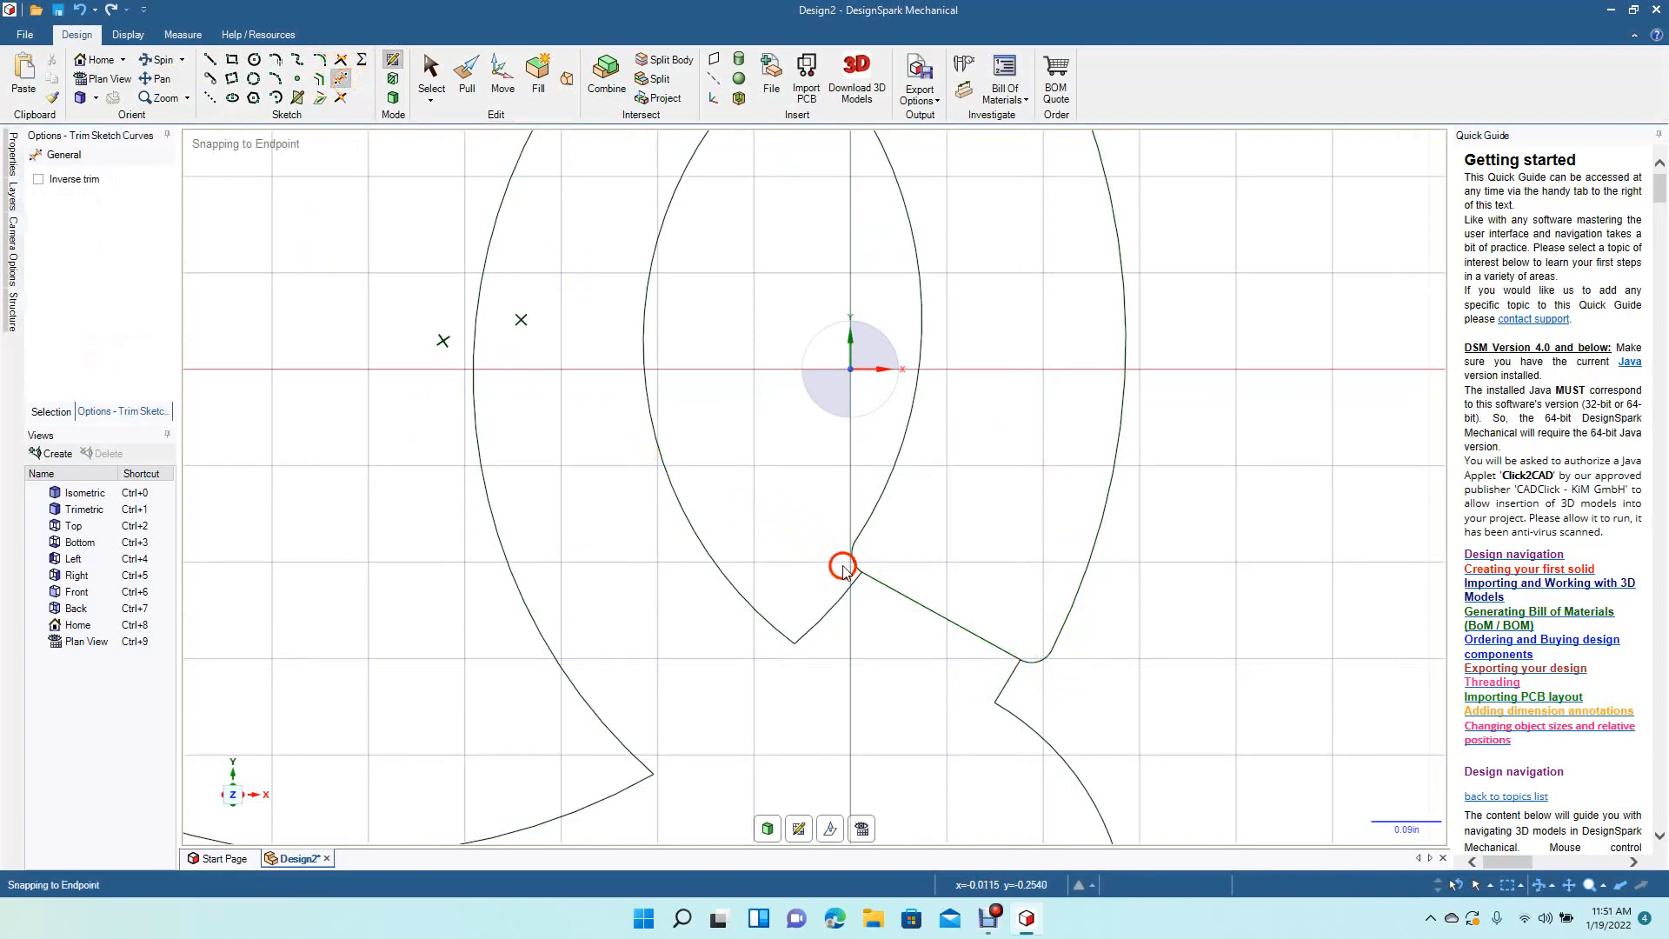
scroll(397, 586, down, 5)
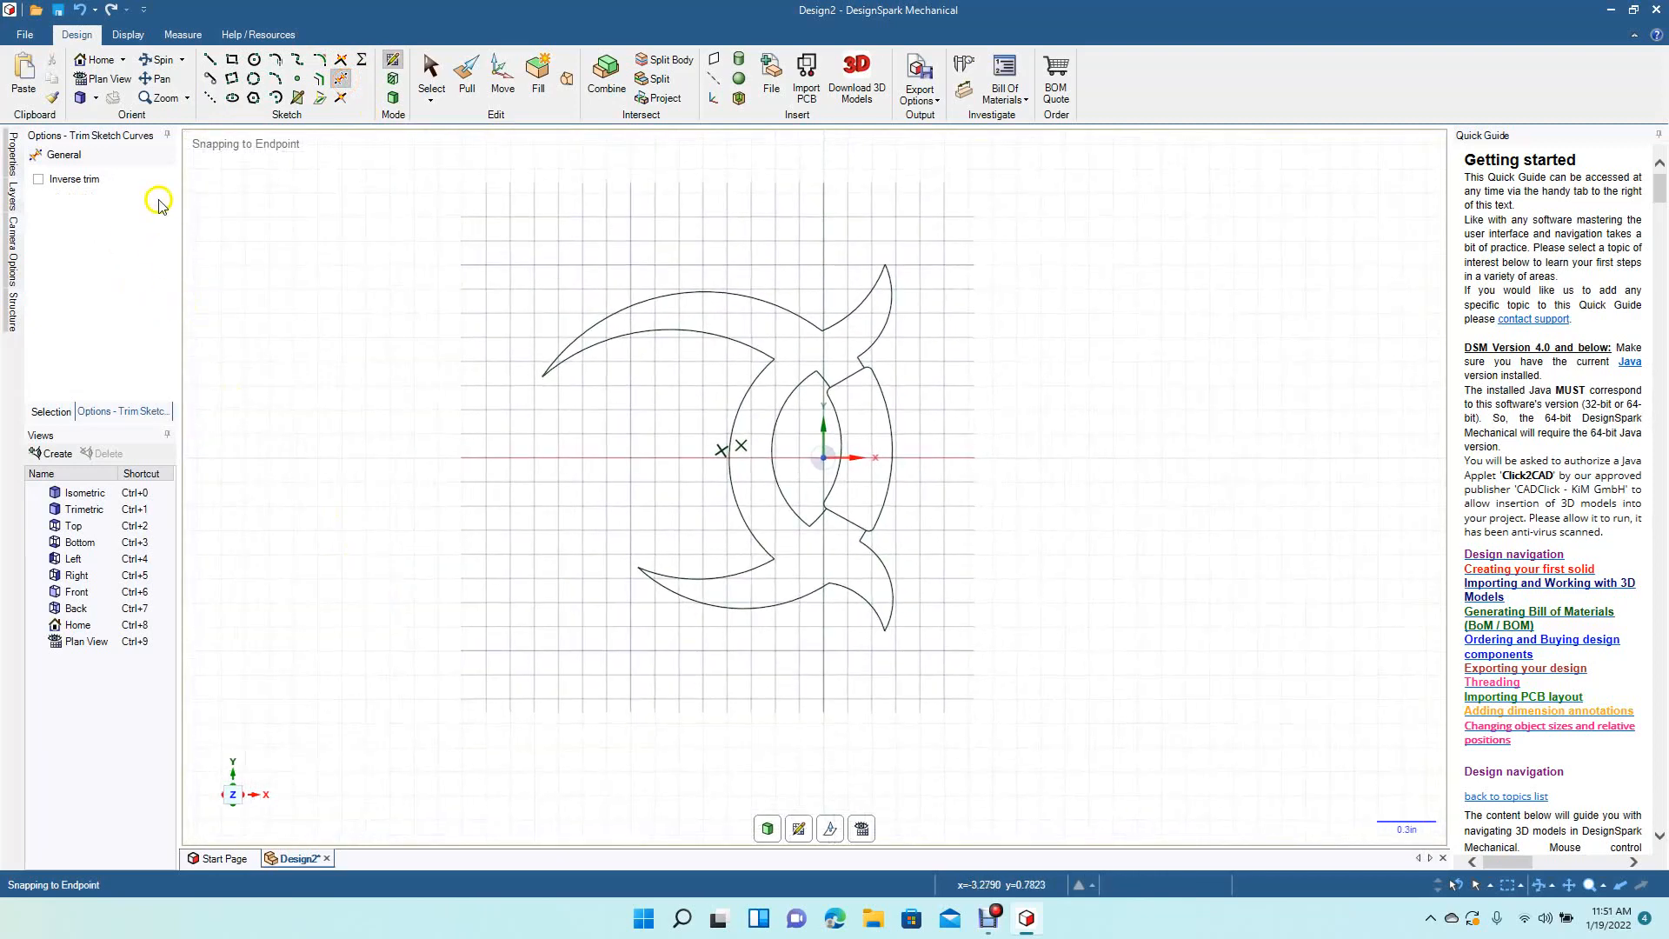
Step: Convert the closed sketch outlines into faces with the Pull tool
click(467, 74)
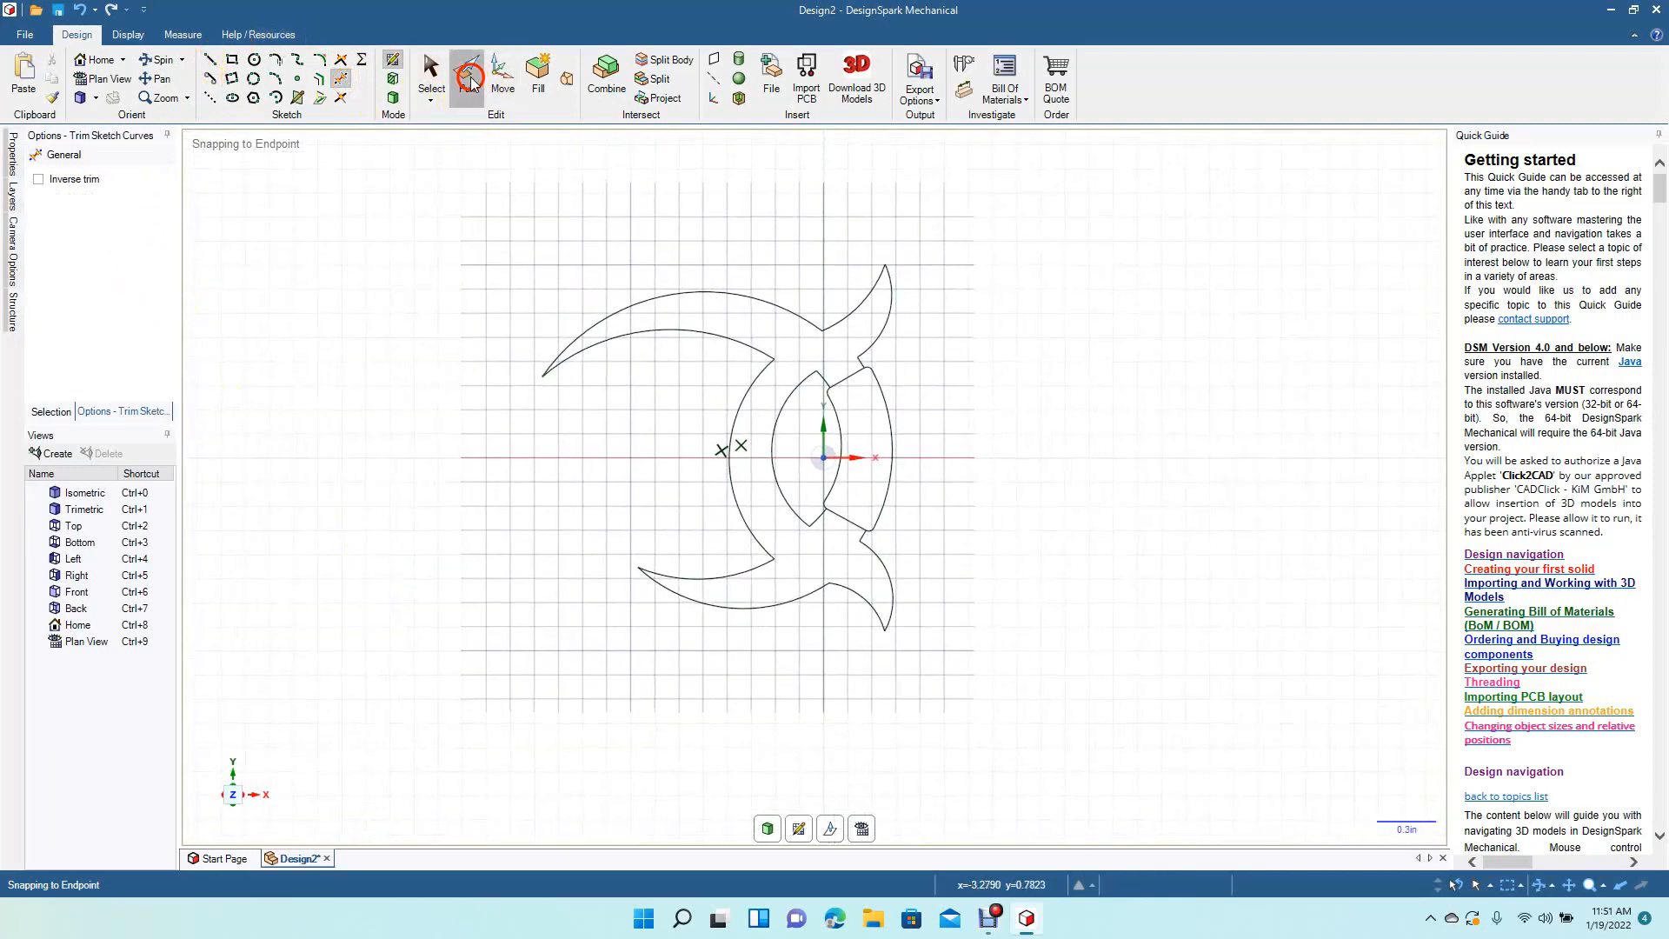
click(832, 458)
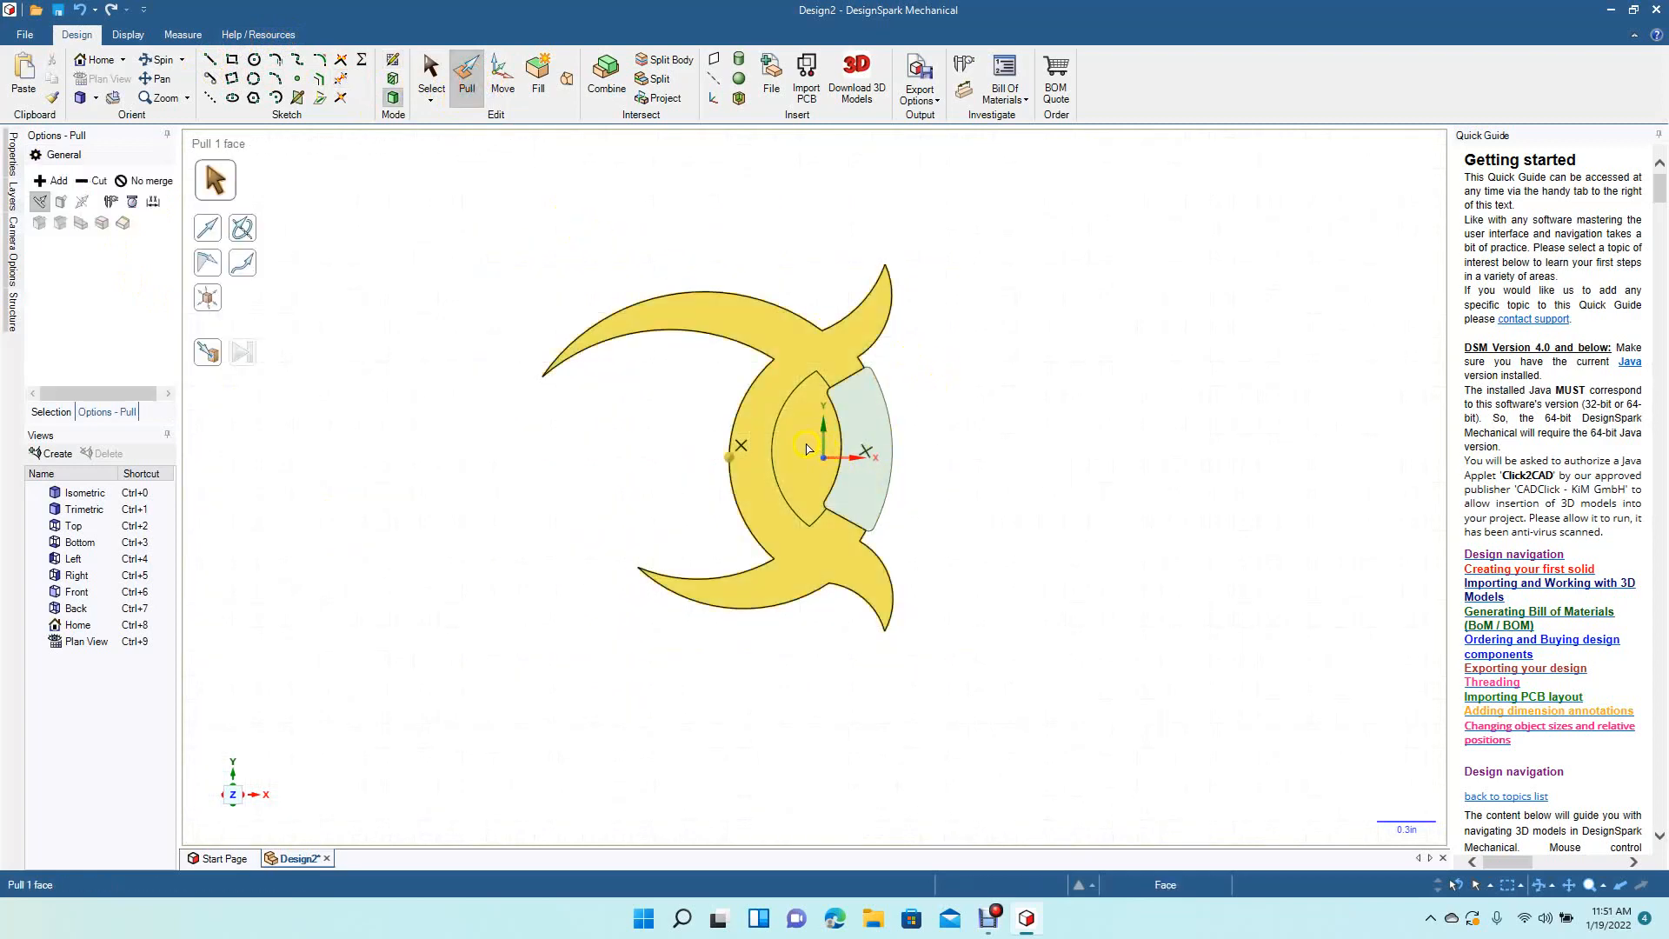
click(579, 505)
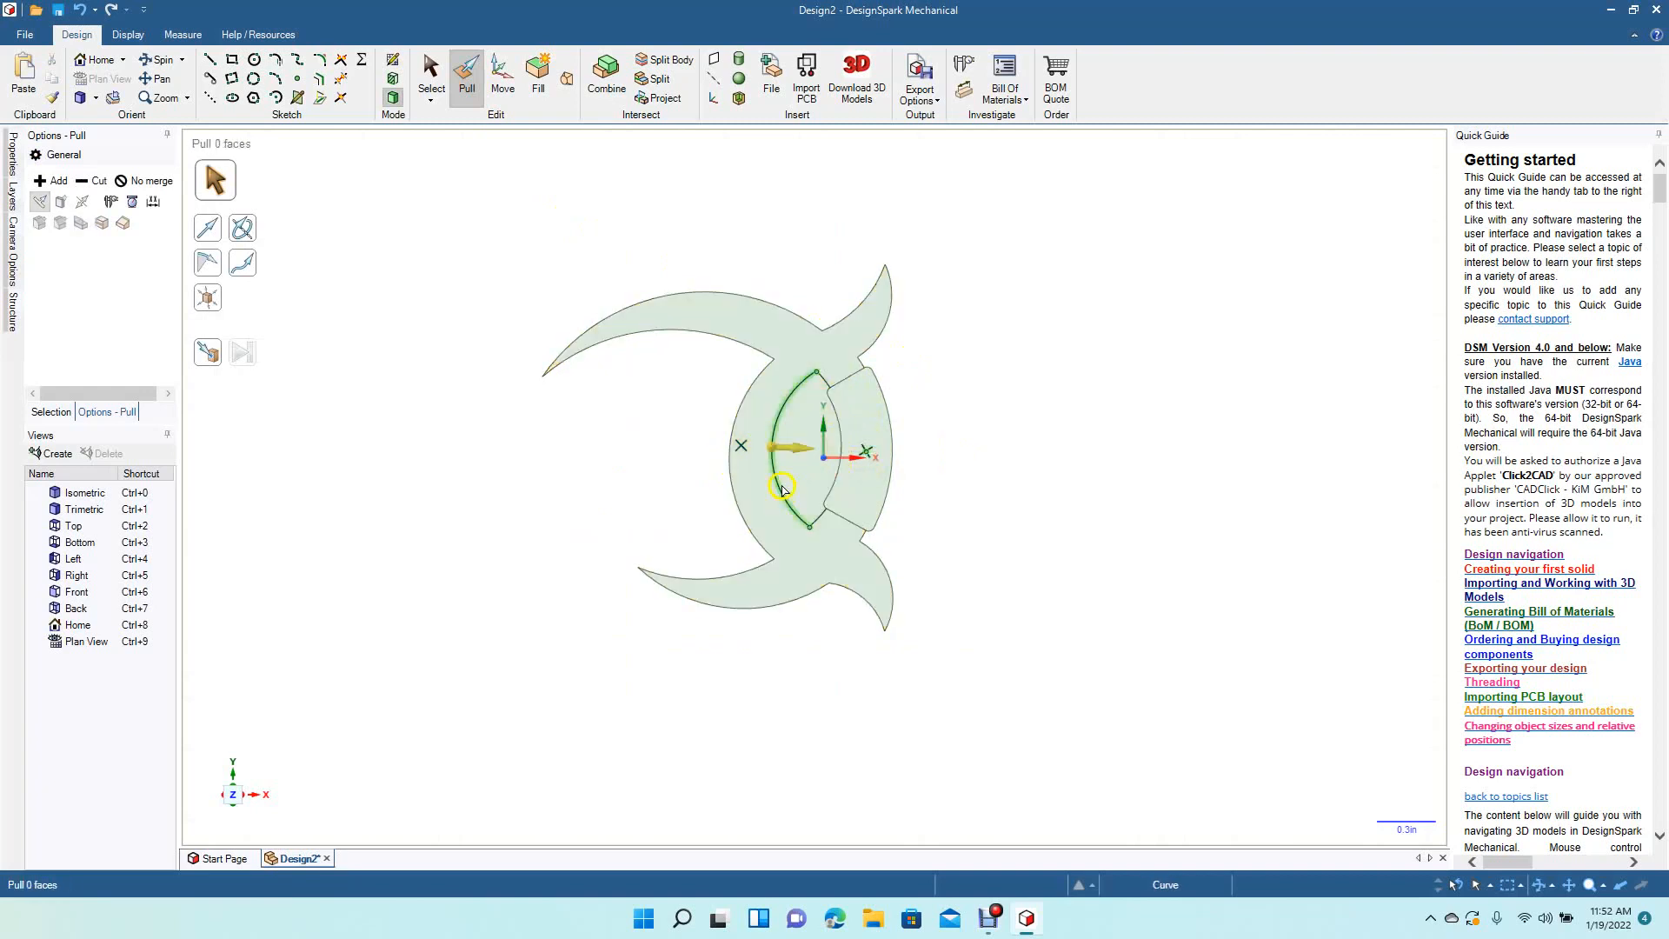
Step: Try selecting the finger opening's edges and face with the Pull tool, and undo back to the sketch
click(158, 59)
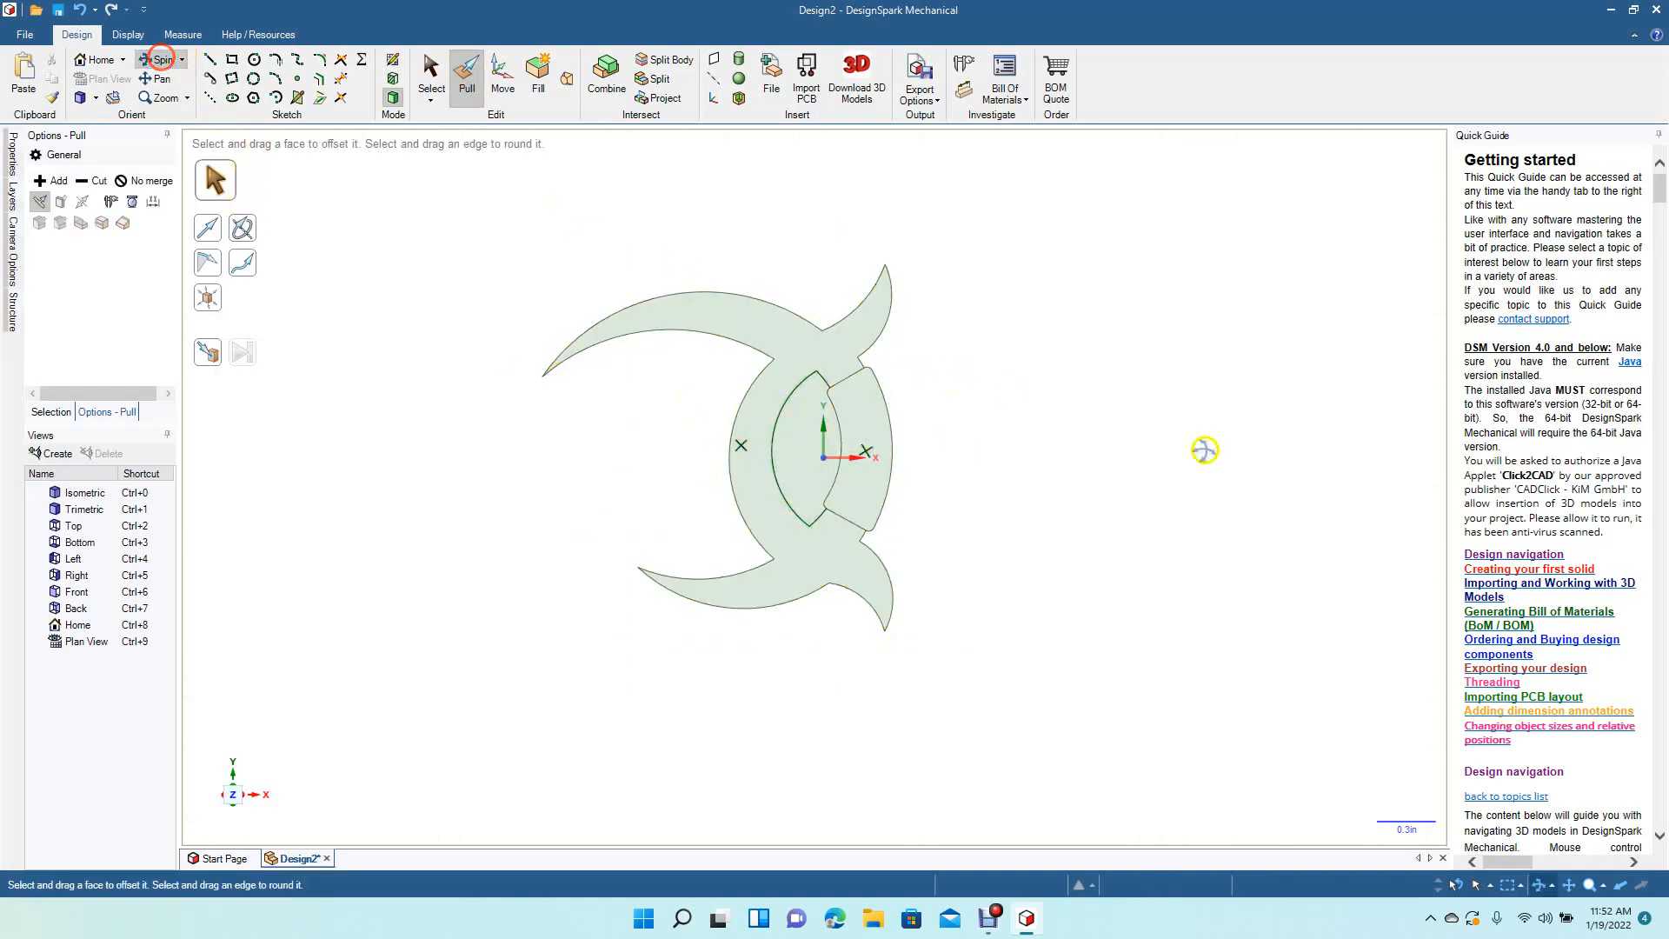
drag(1119, 547, 1050, 559)
click(463, 76)
click(812, 370)
mouse_move(770, 332)
mouse_down()
mouse_move(782, 328)
mouse_move(766, 343)
mouse_up()
key(Escape)
click(793, 450)
click(527, 550)
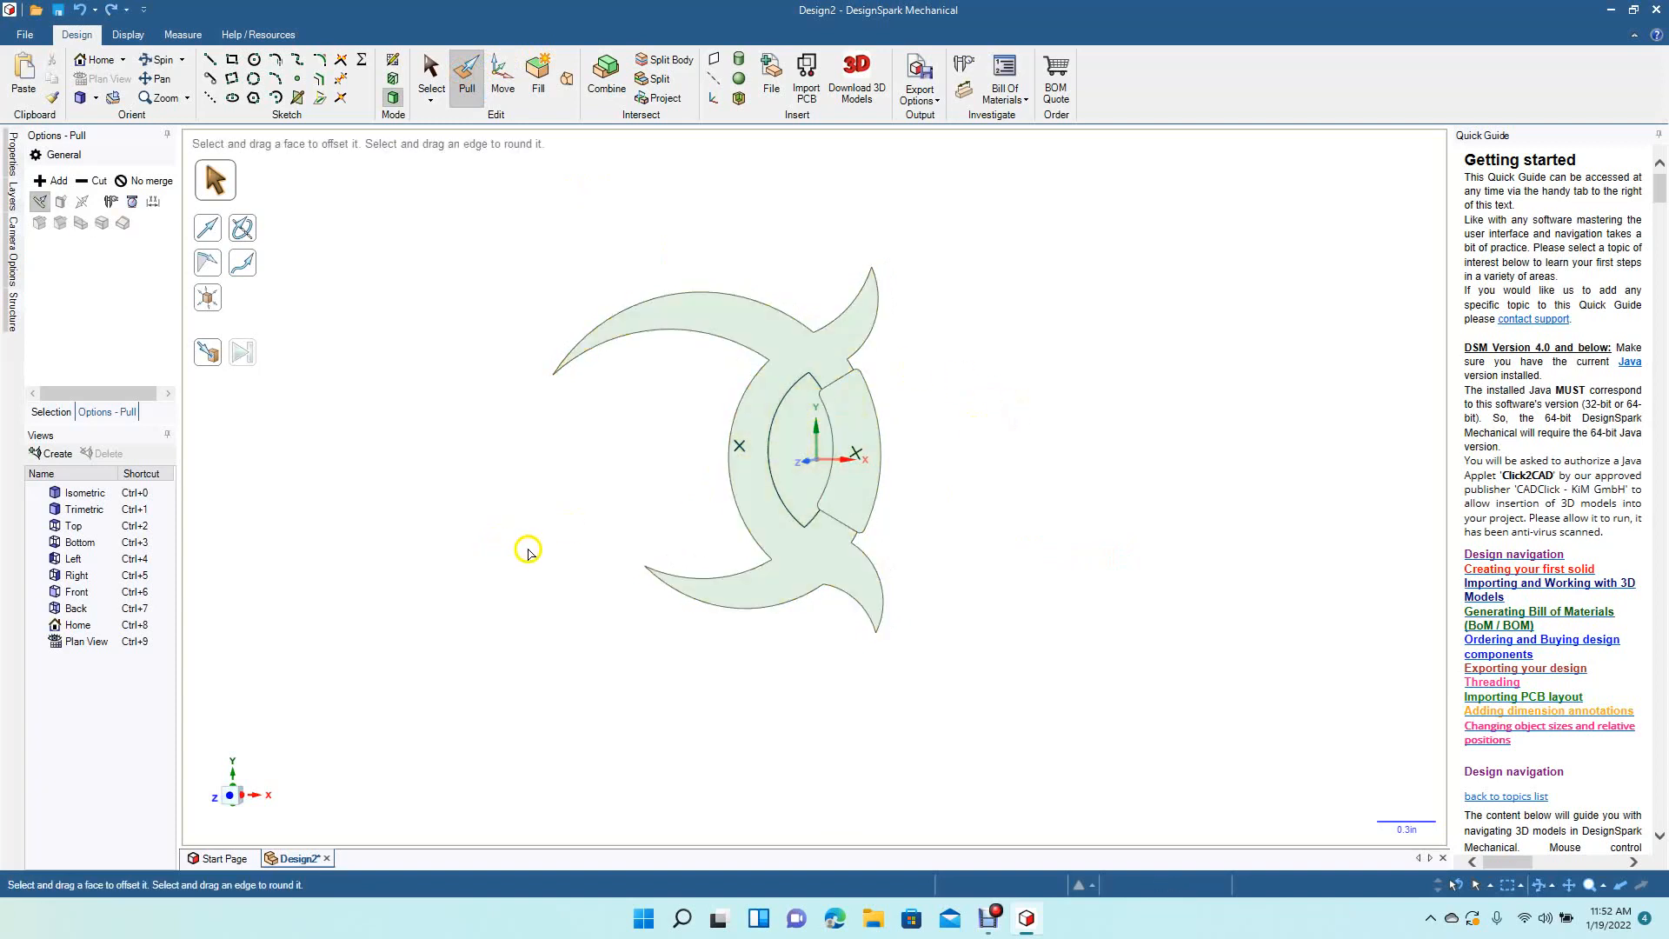
key(t)
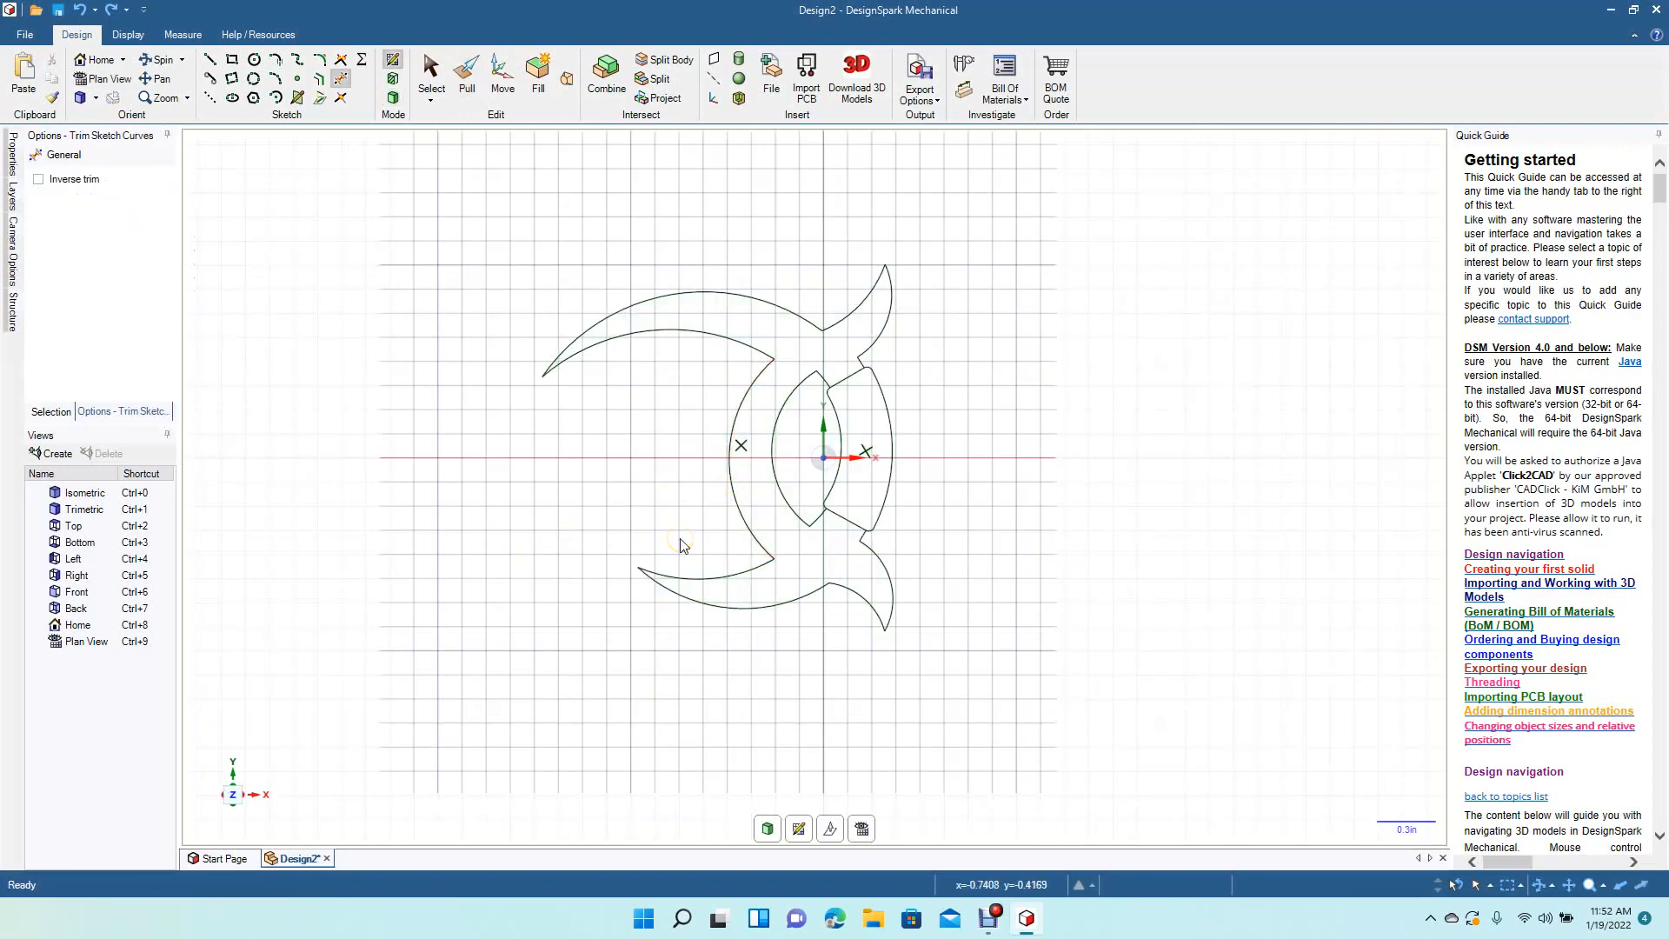
Step: Try to move only the handle outline's curves diagonally by about 0.12 in, and undo the move
scroll(681, 546, up, 3)
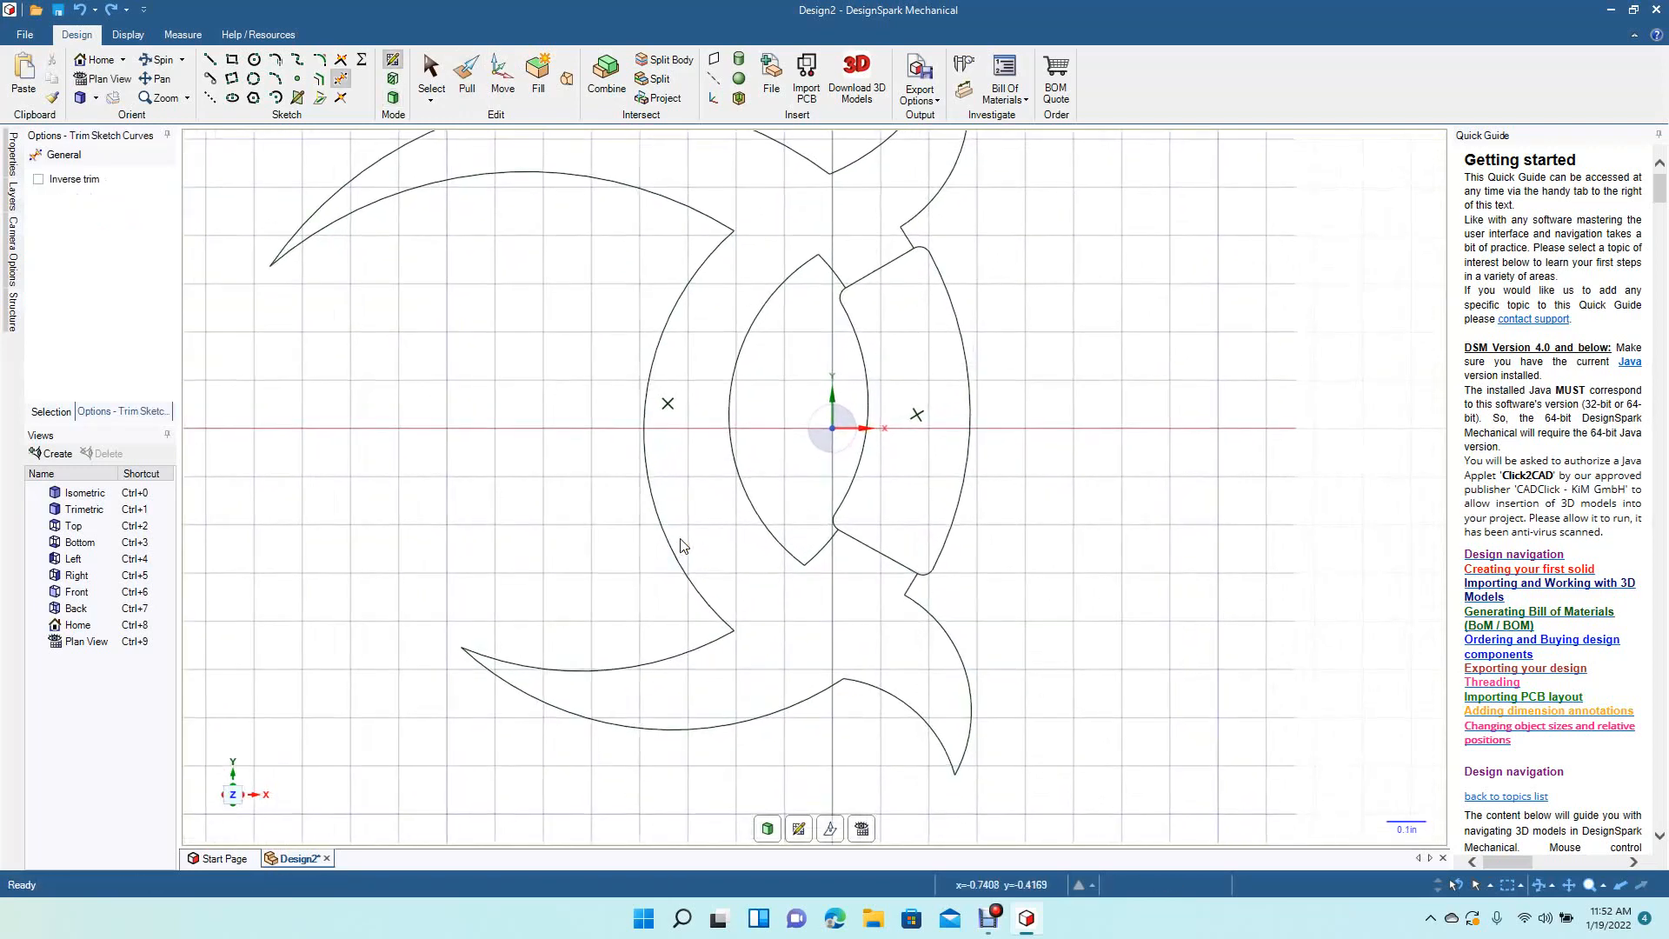
click(161, 78)
mouse_move(458, 343)
mouse_down()
mouse_move(468, 457)
mouse_move(443, 469)
mouse_up()
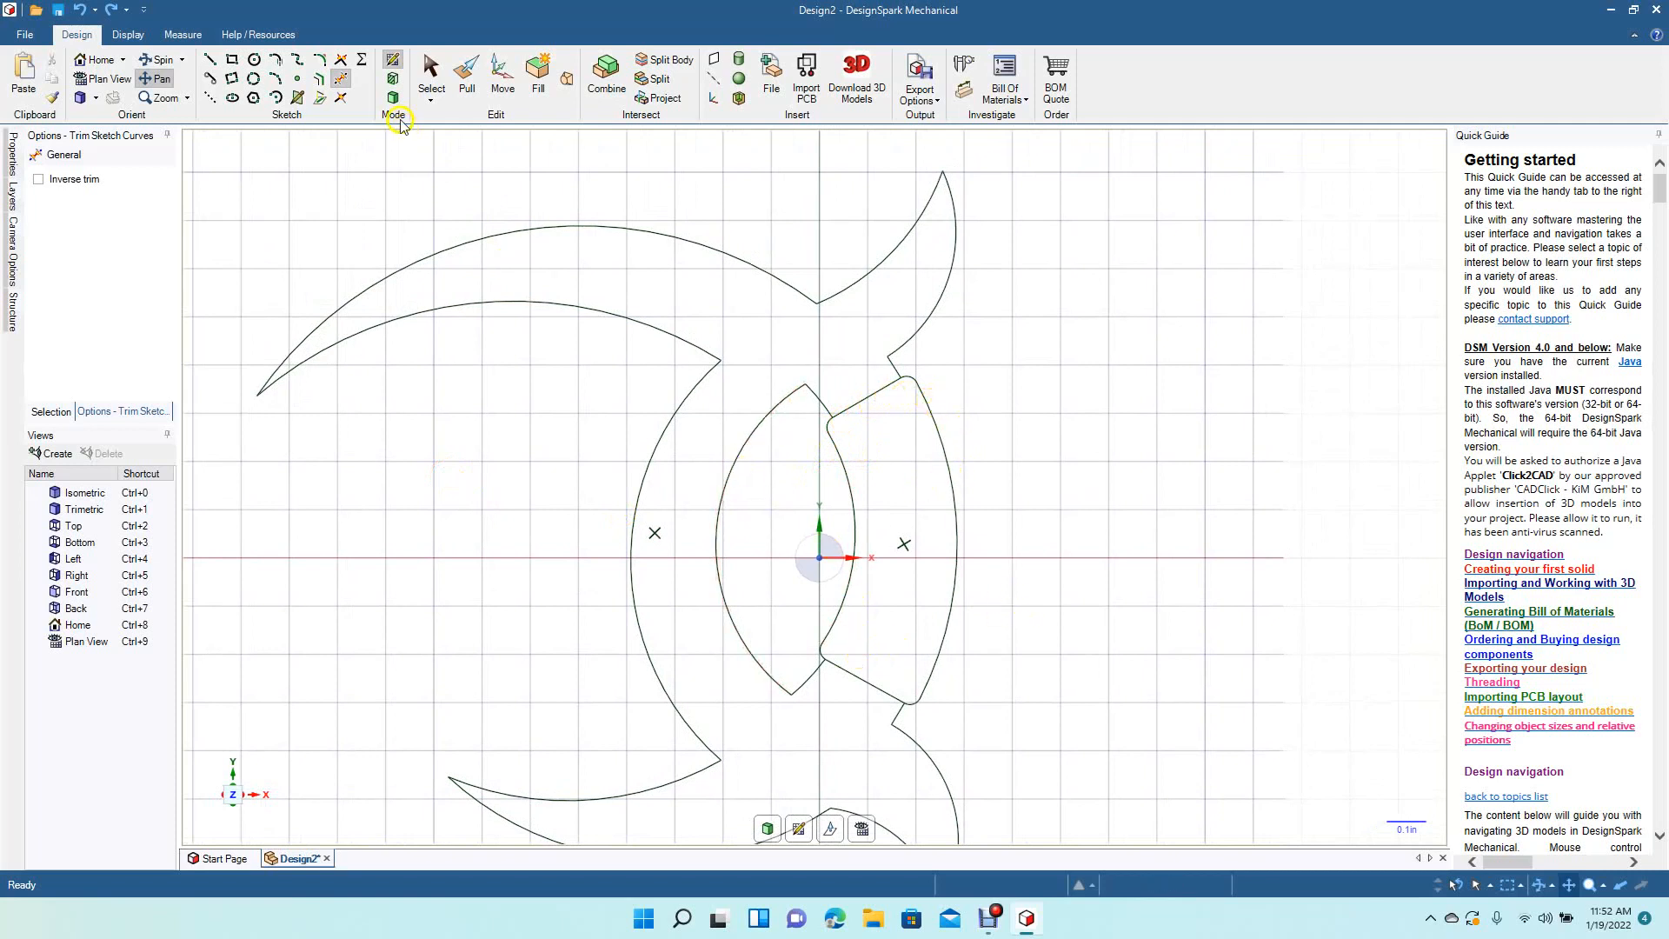
click(428, 69)
click(872, 391)
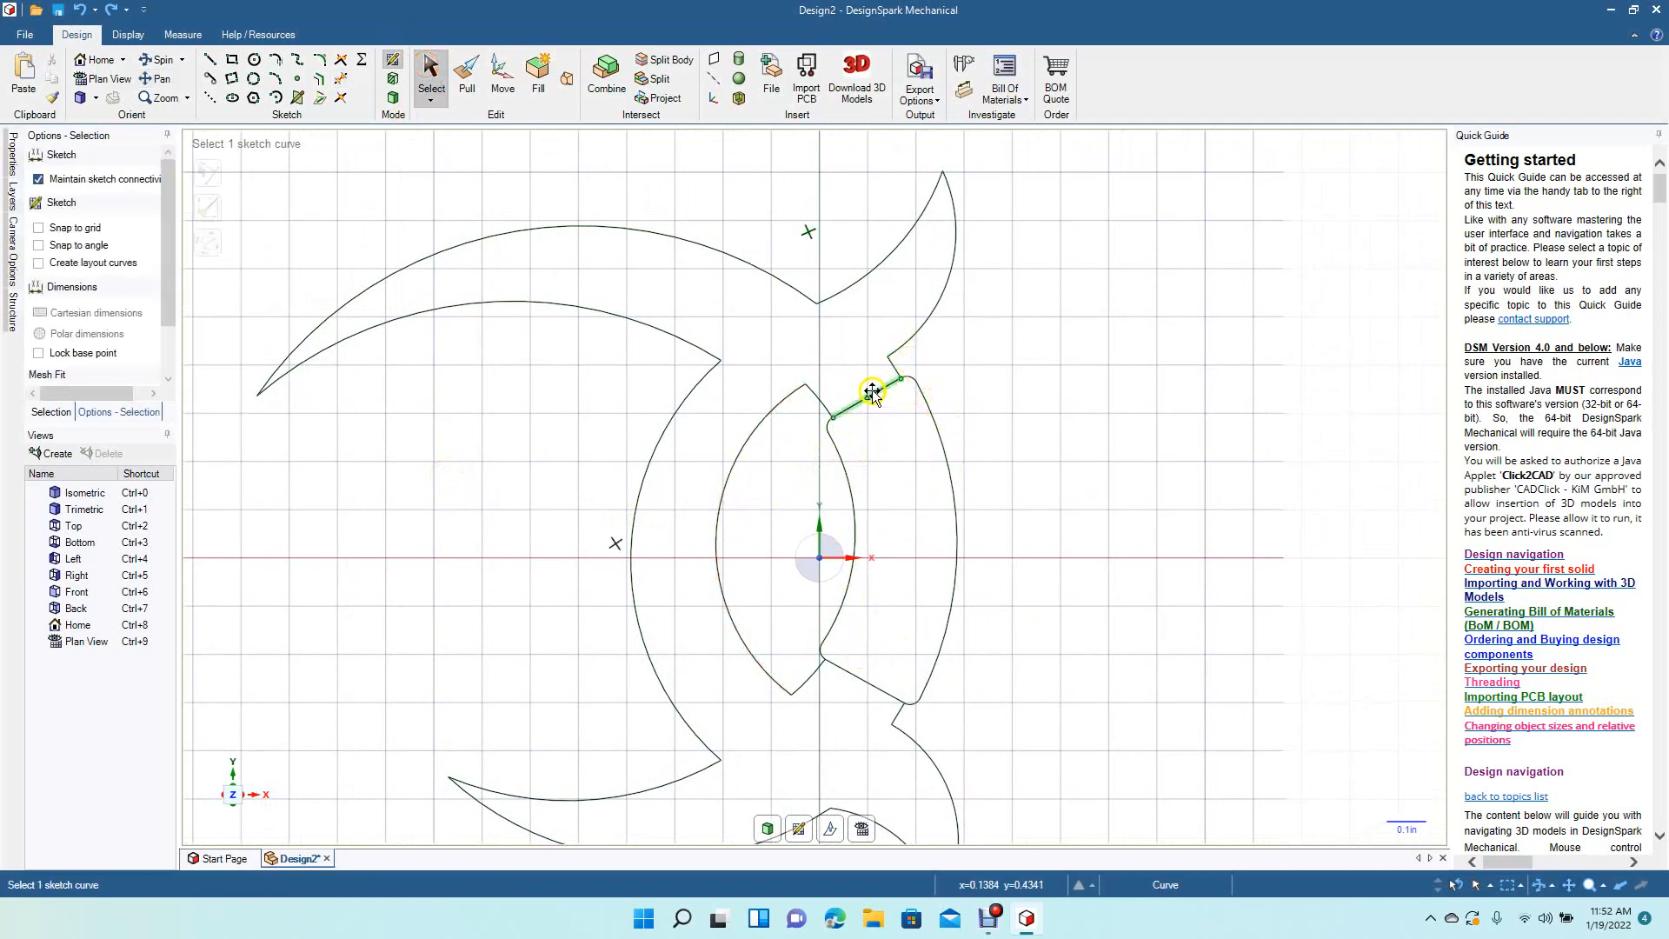
click(999, 447)
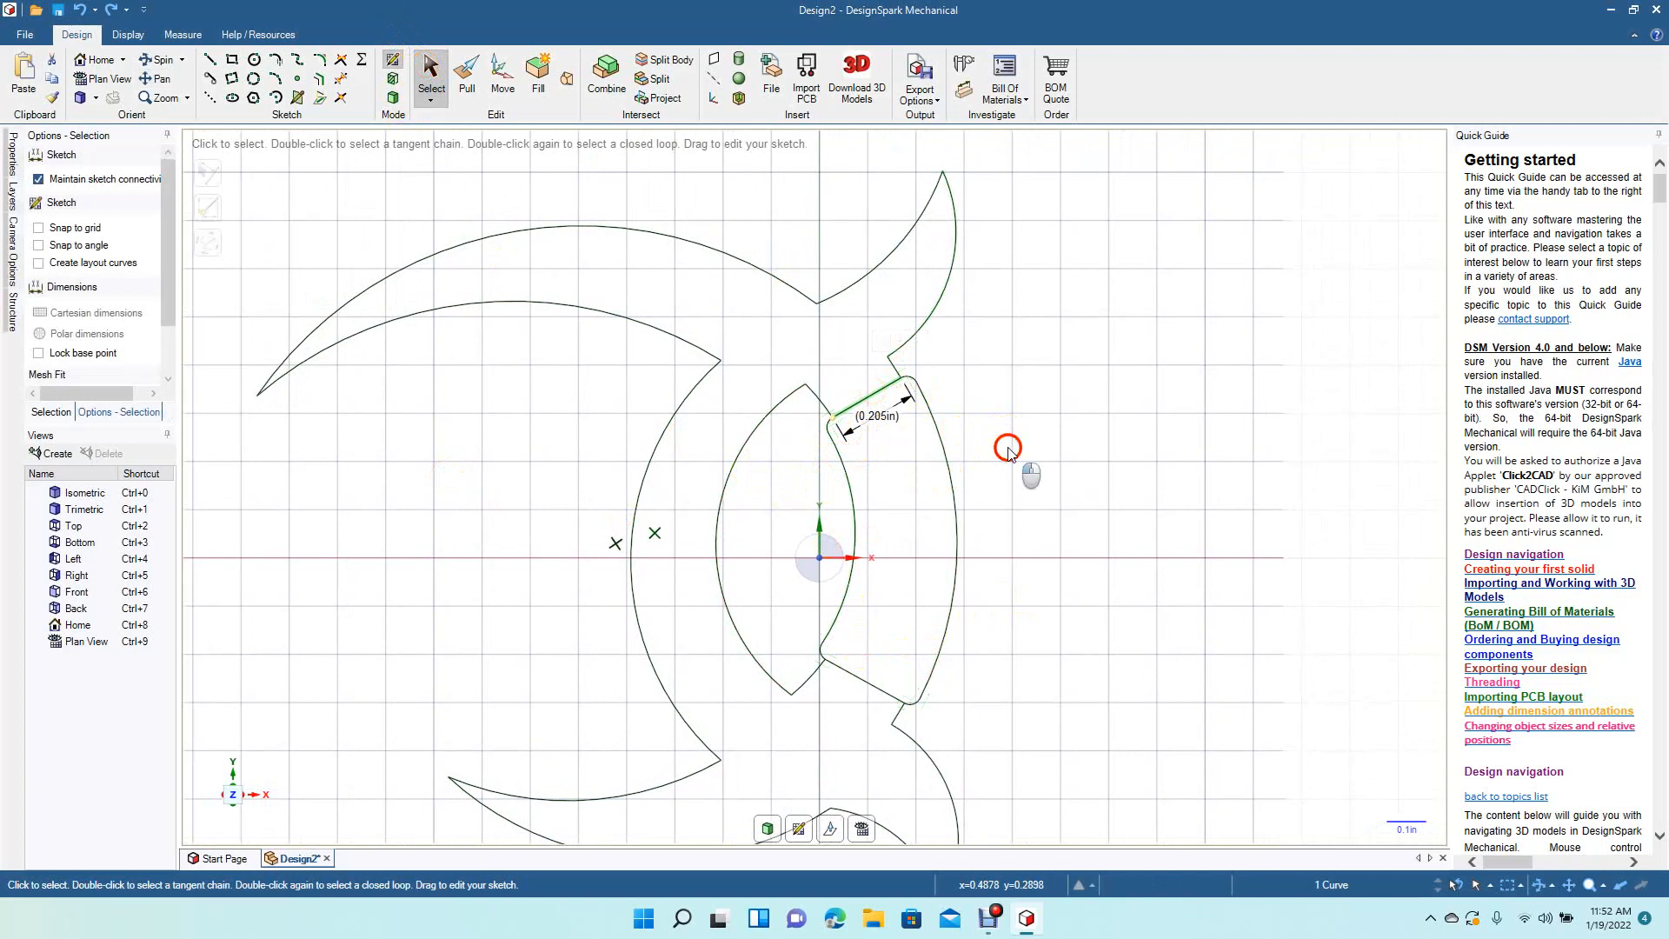
mouse_move(1024, 339)
mouse_down()
mouse_move(927, 625)
mouse_move(821, 728)
mouse_move(790, 717)
mouse_up()
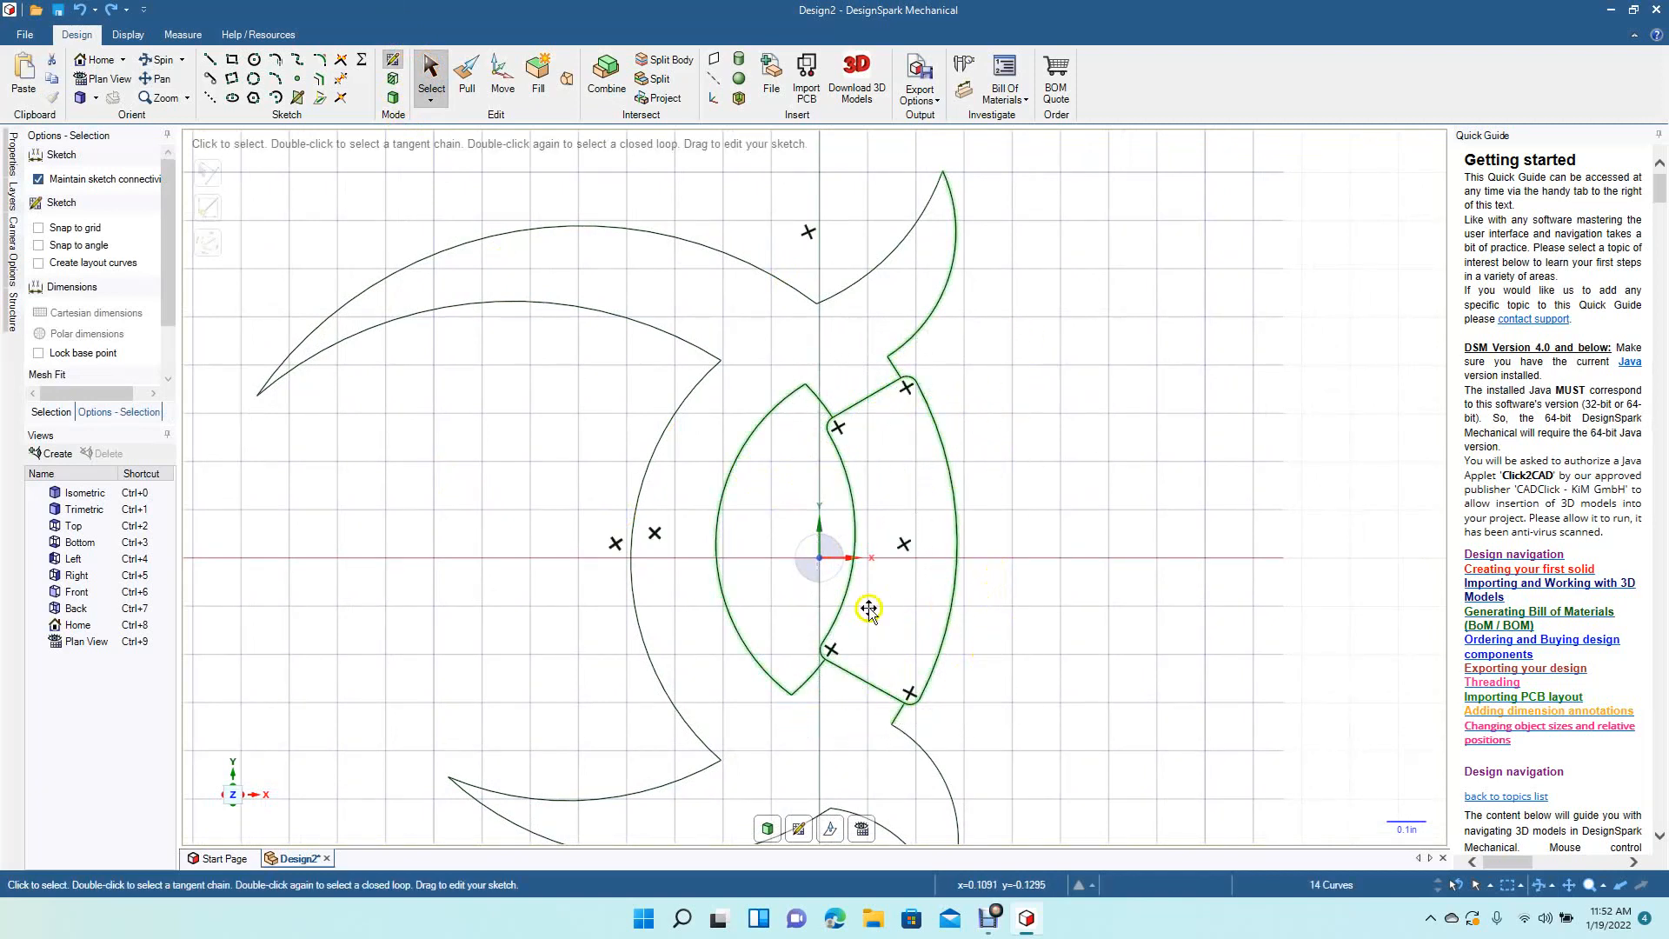
ctrl+click(744, 634)
ctrl+click(809, 678)
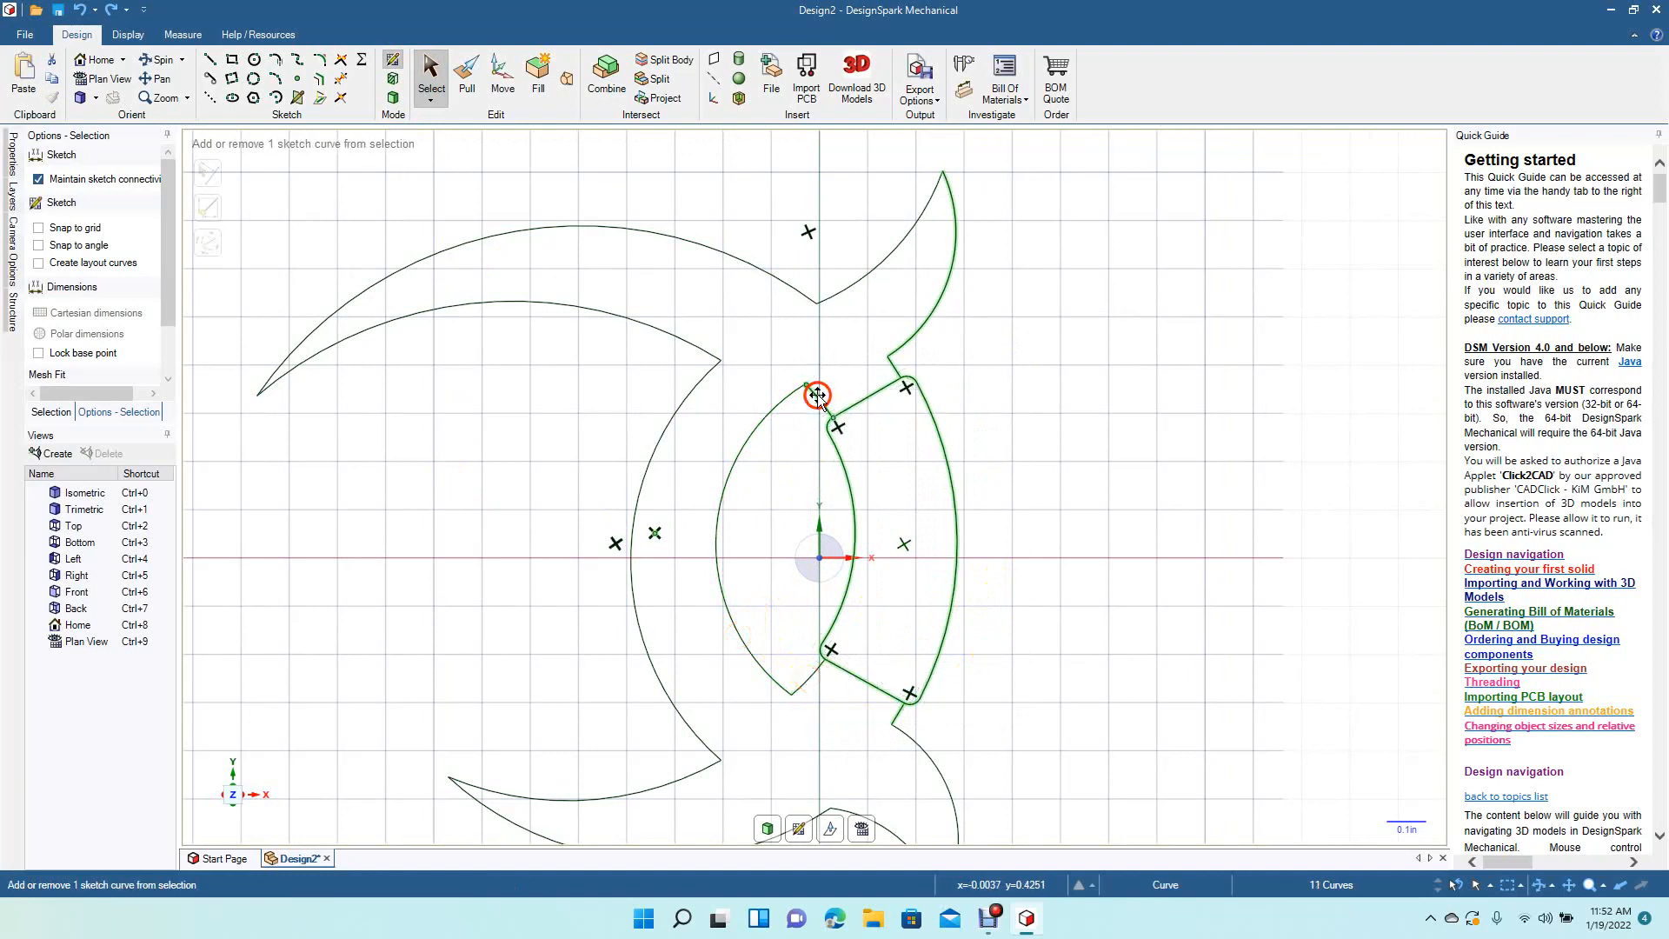
ctrl+click(928, 317)
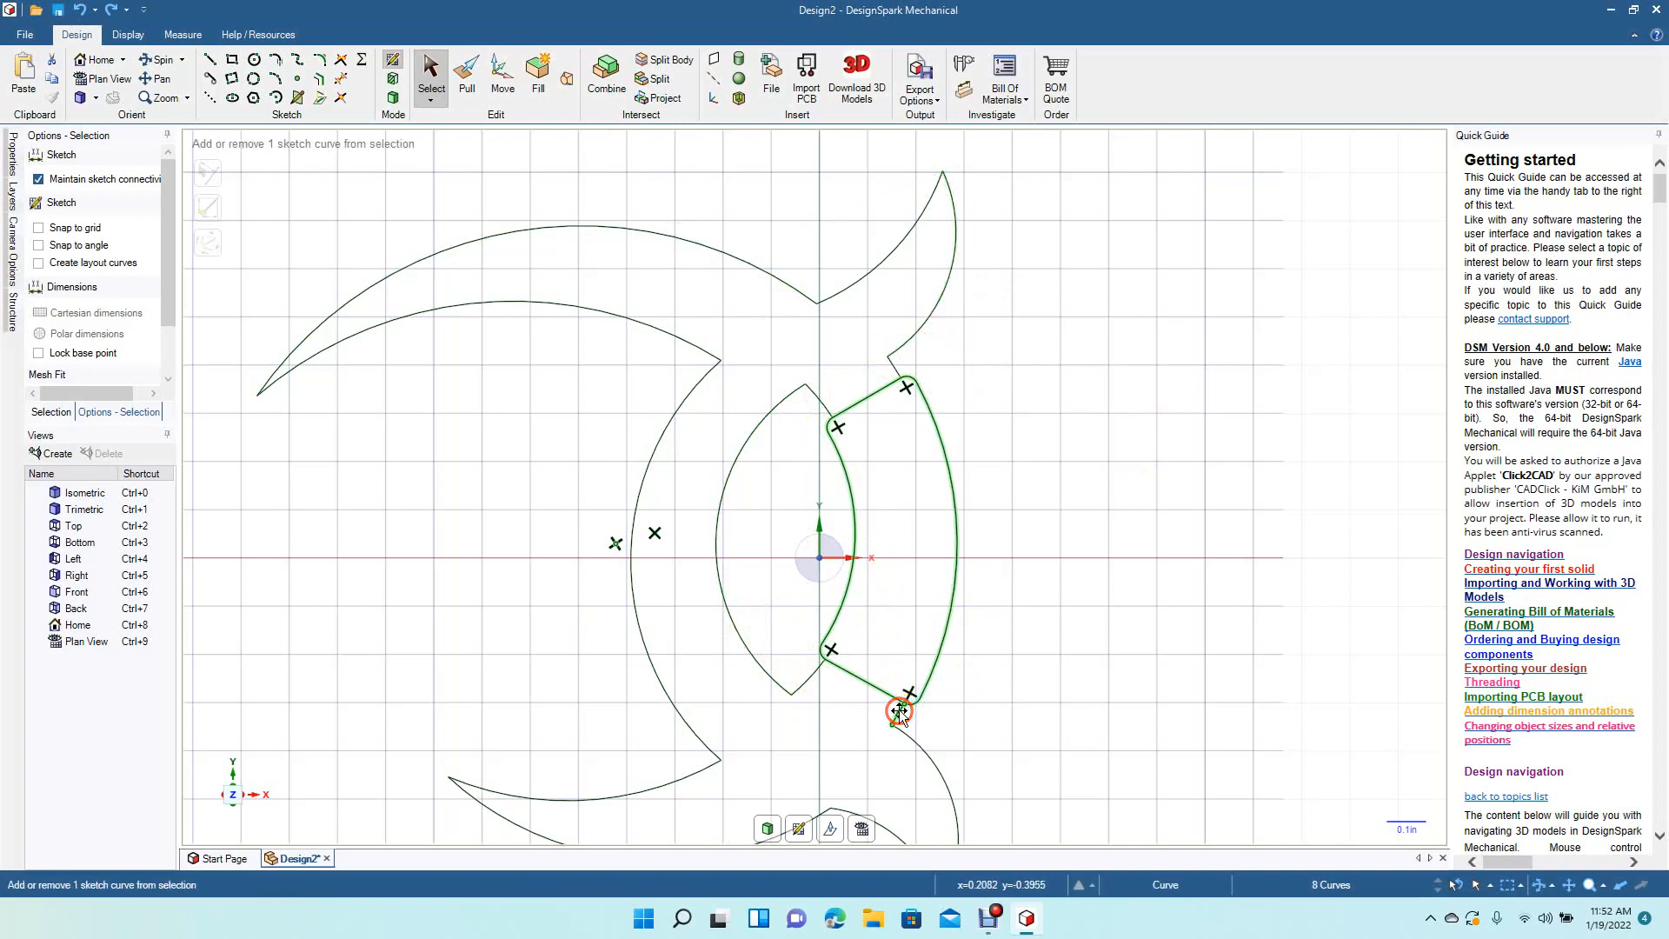
click(503, 76)
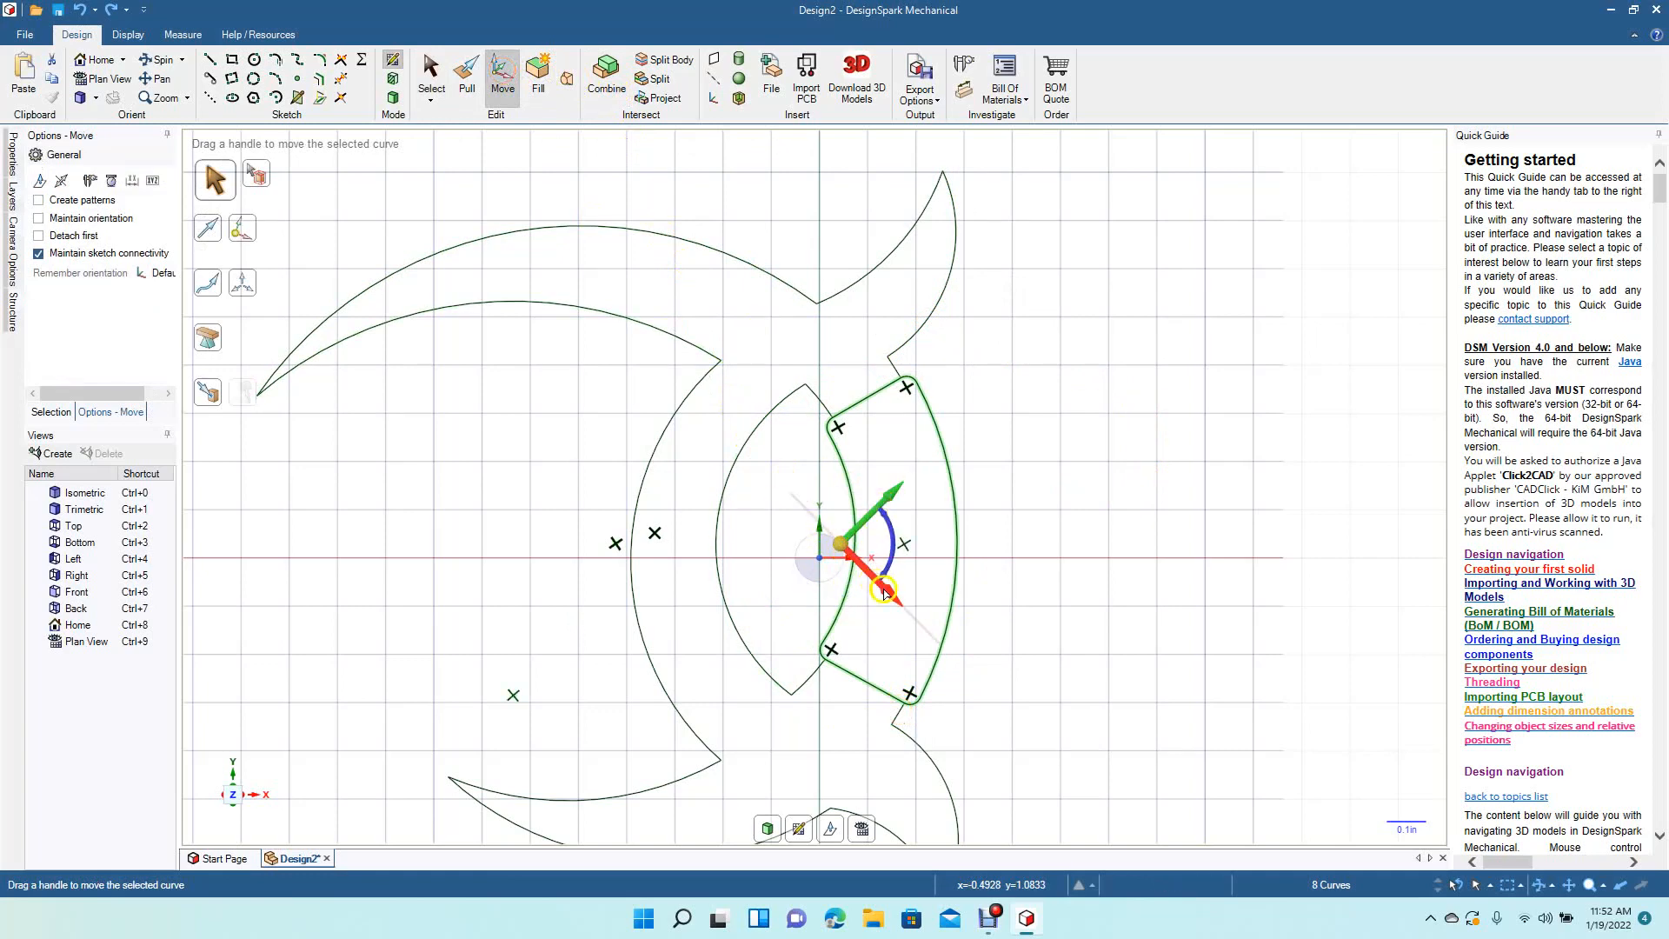
drag(885, 593, 898, 642)
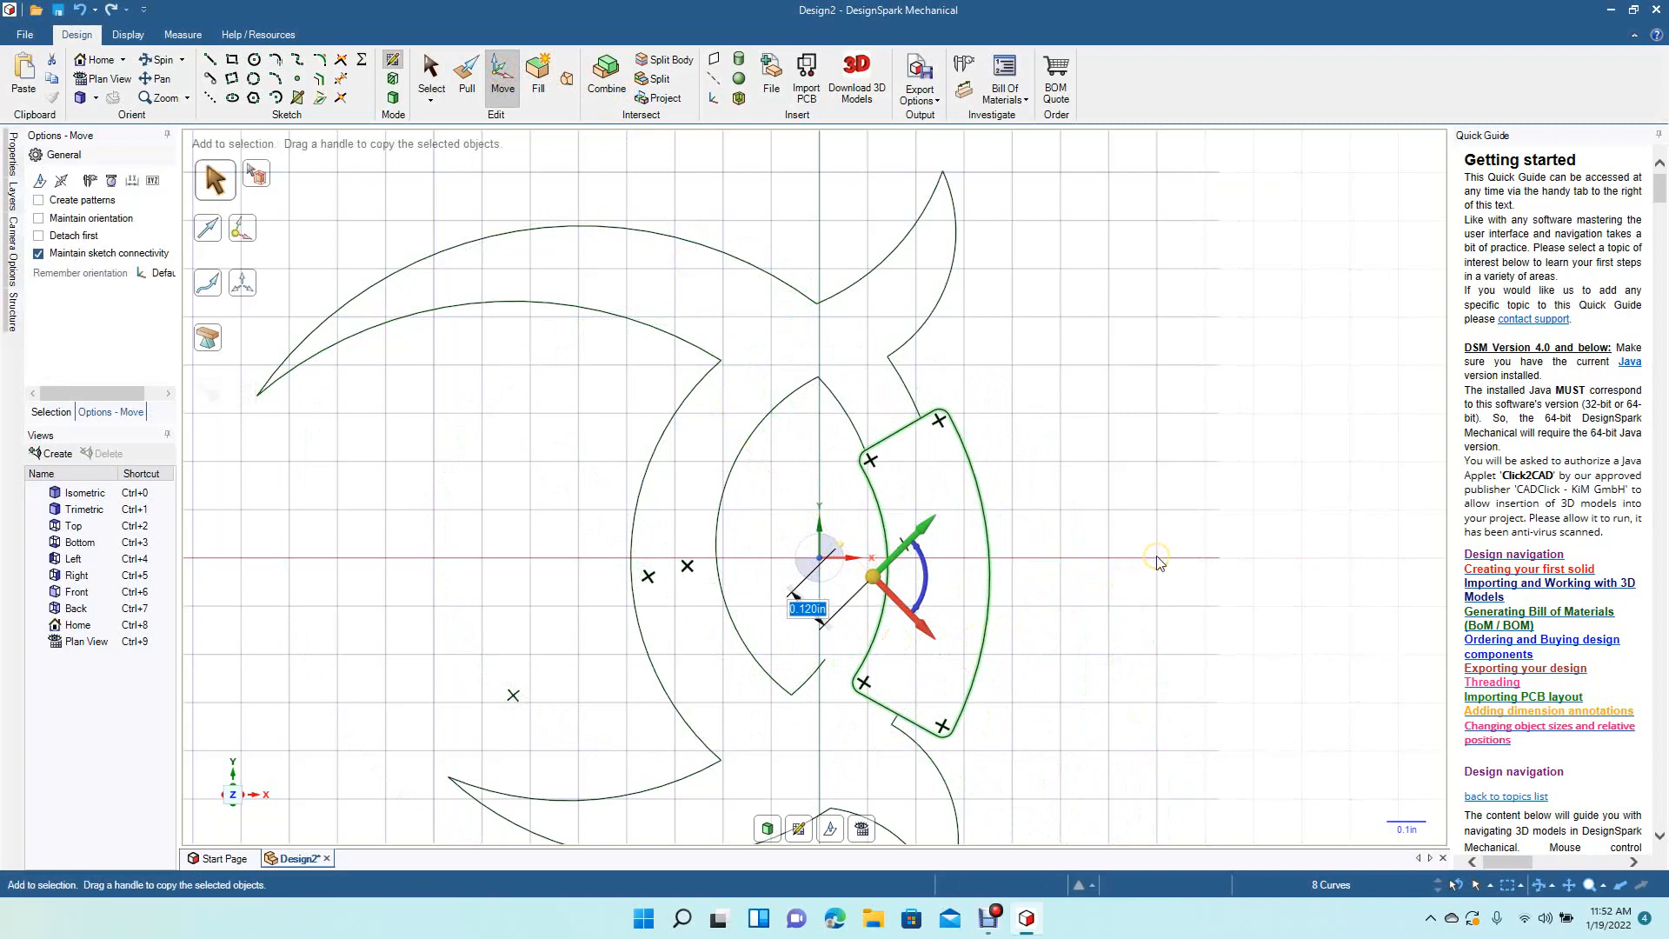
key(ctrl+z)
click(1144, 517)
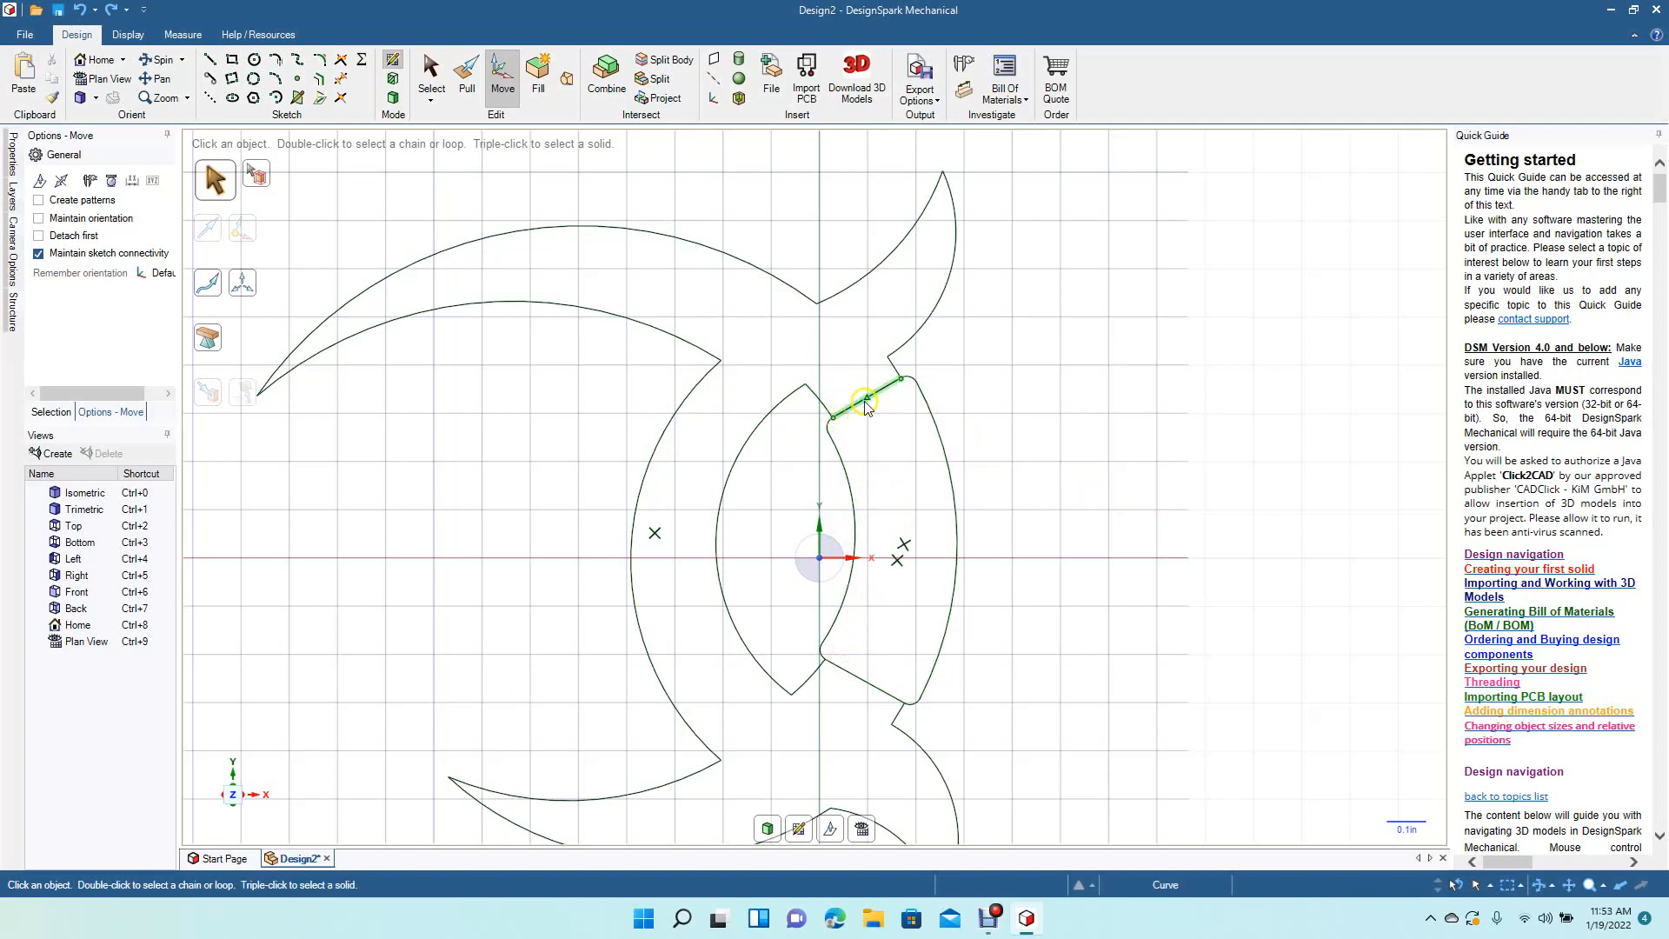
Step: Trim the handle outline's inner arc and rounded inner corners, and close the finger opening with a three-point arc of 0.55 in radius
click(341, 82)
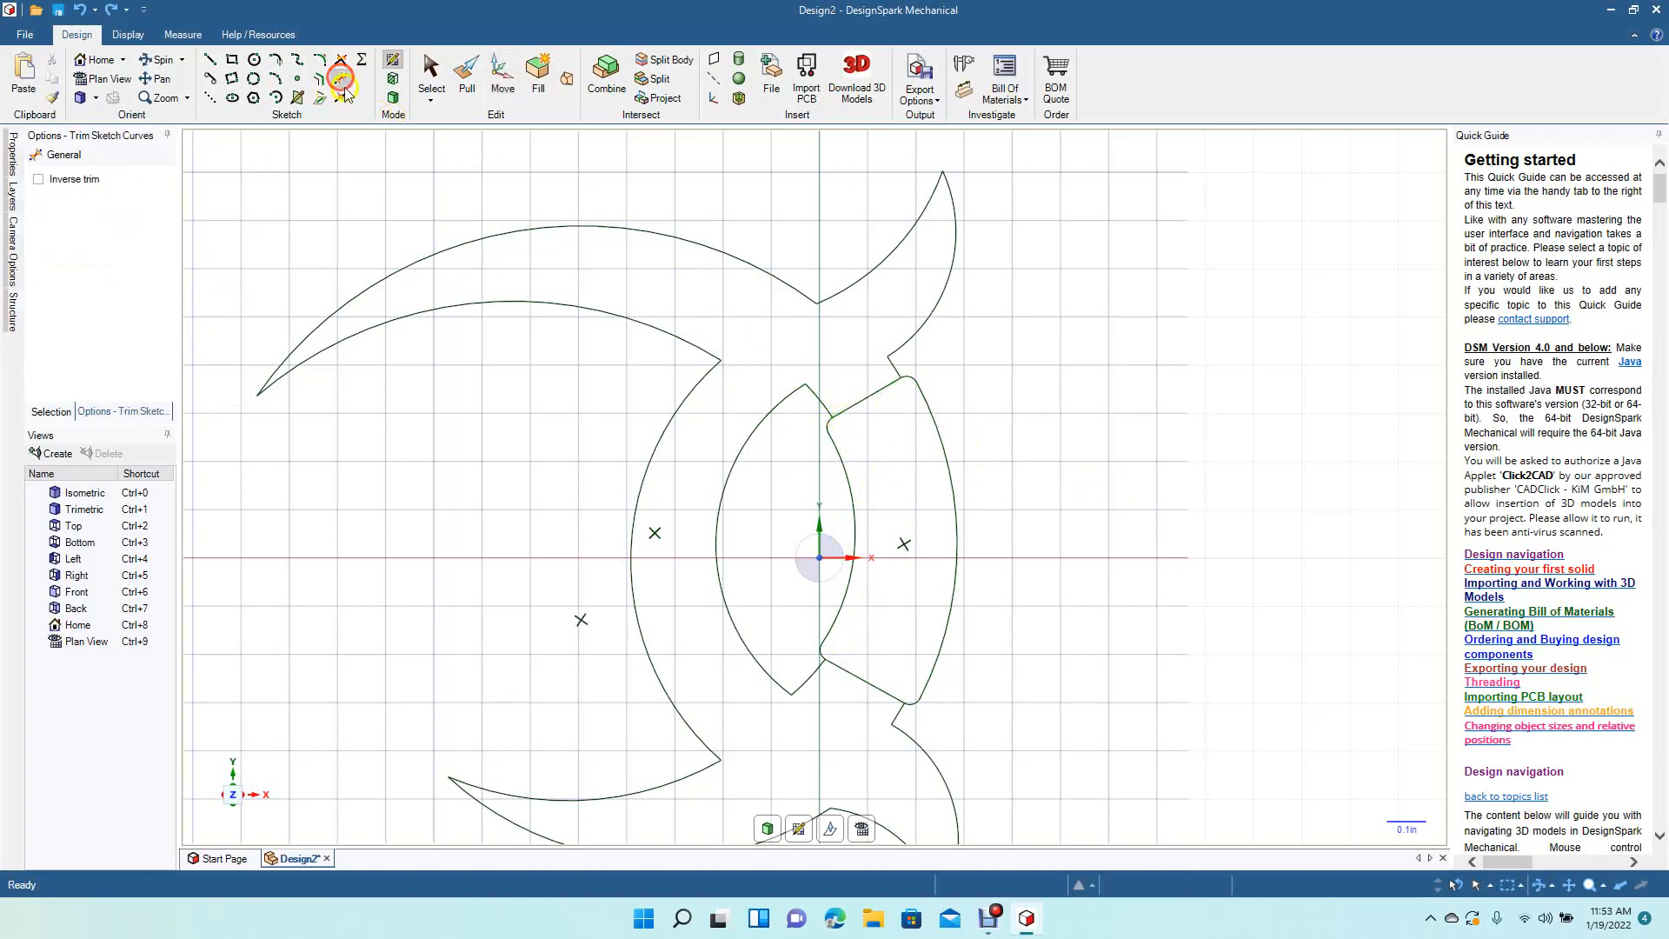
click(847, 470)
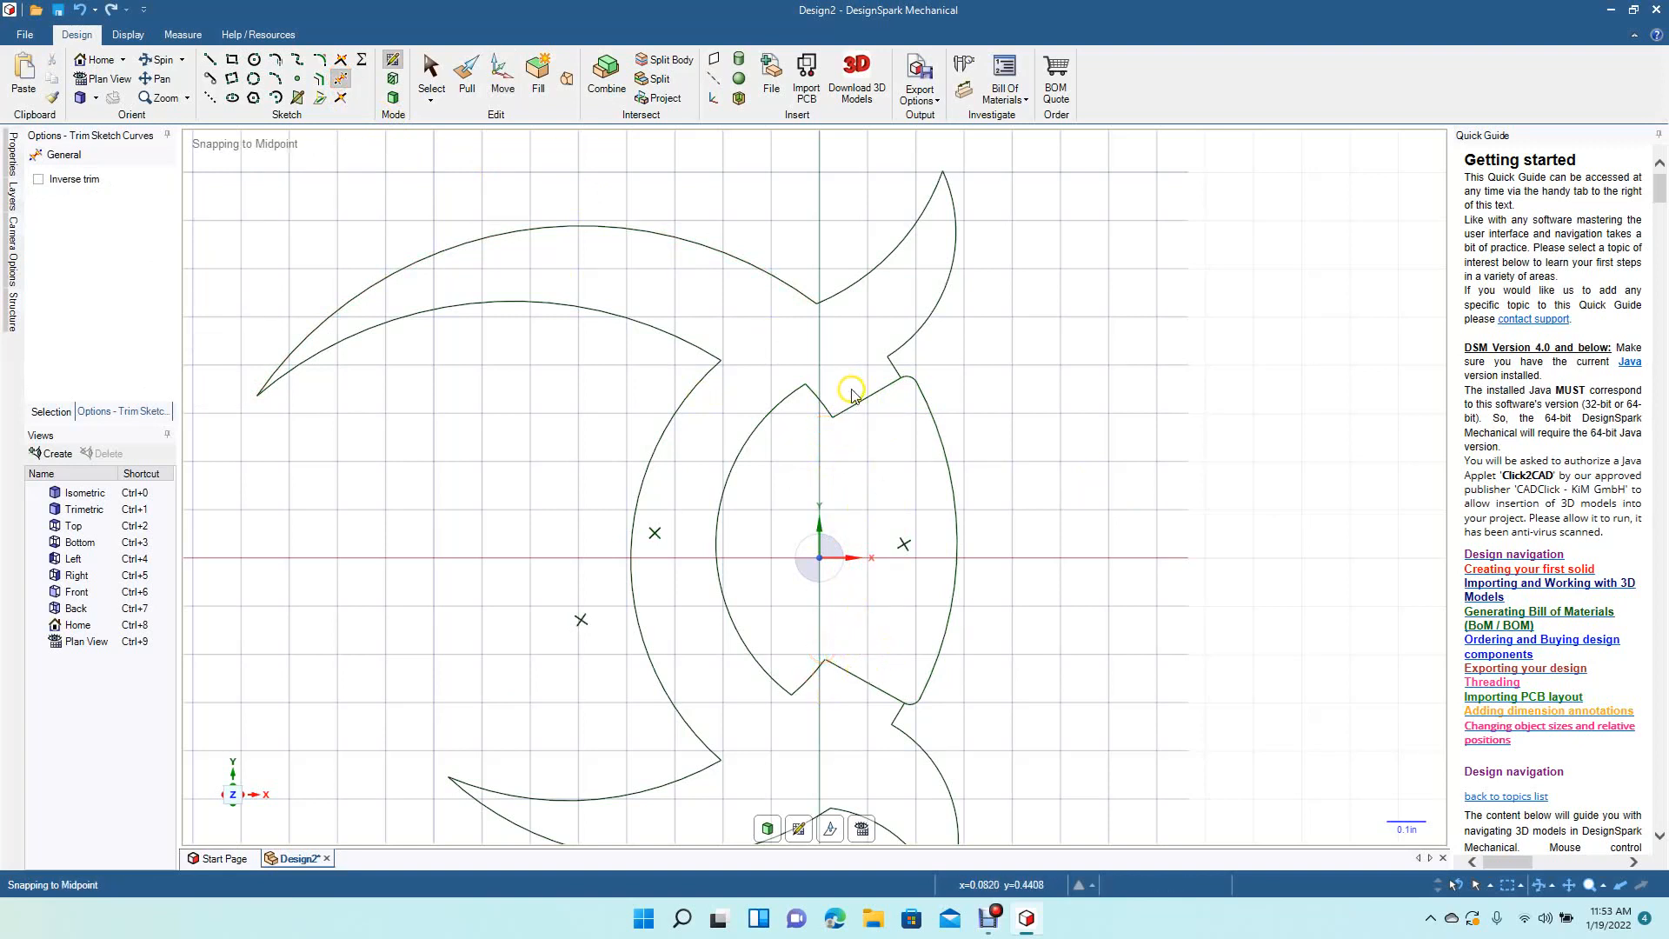
click(277, 78)
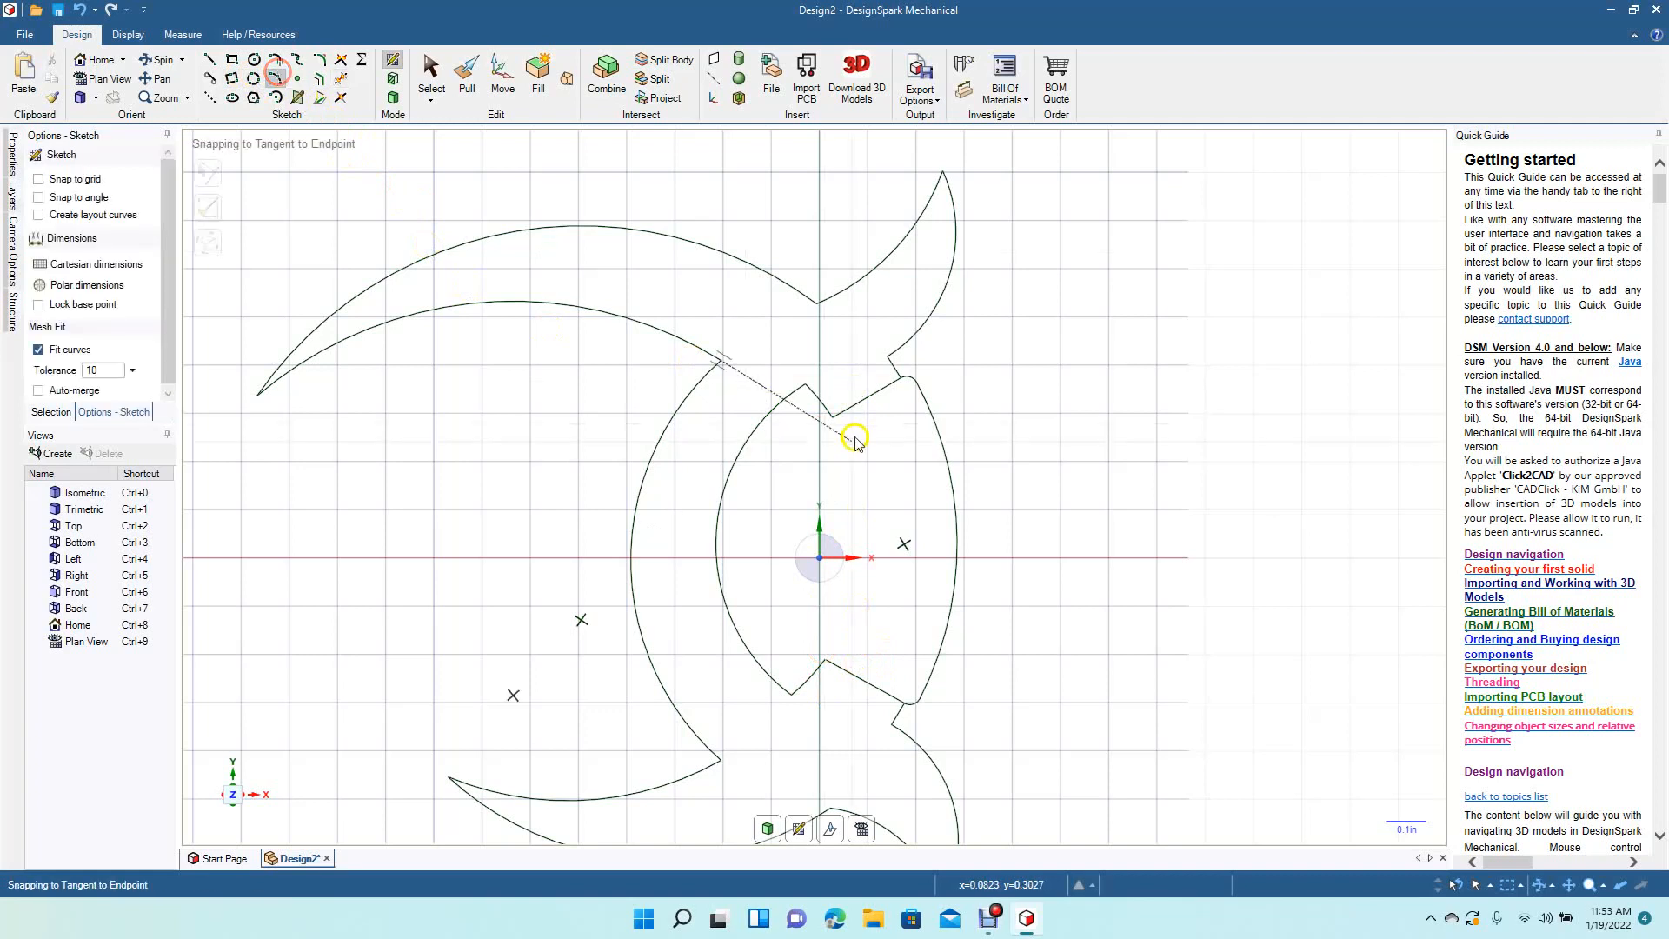
click(830, 418)
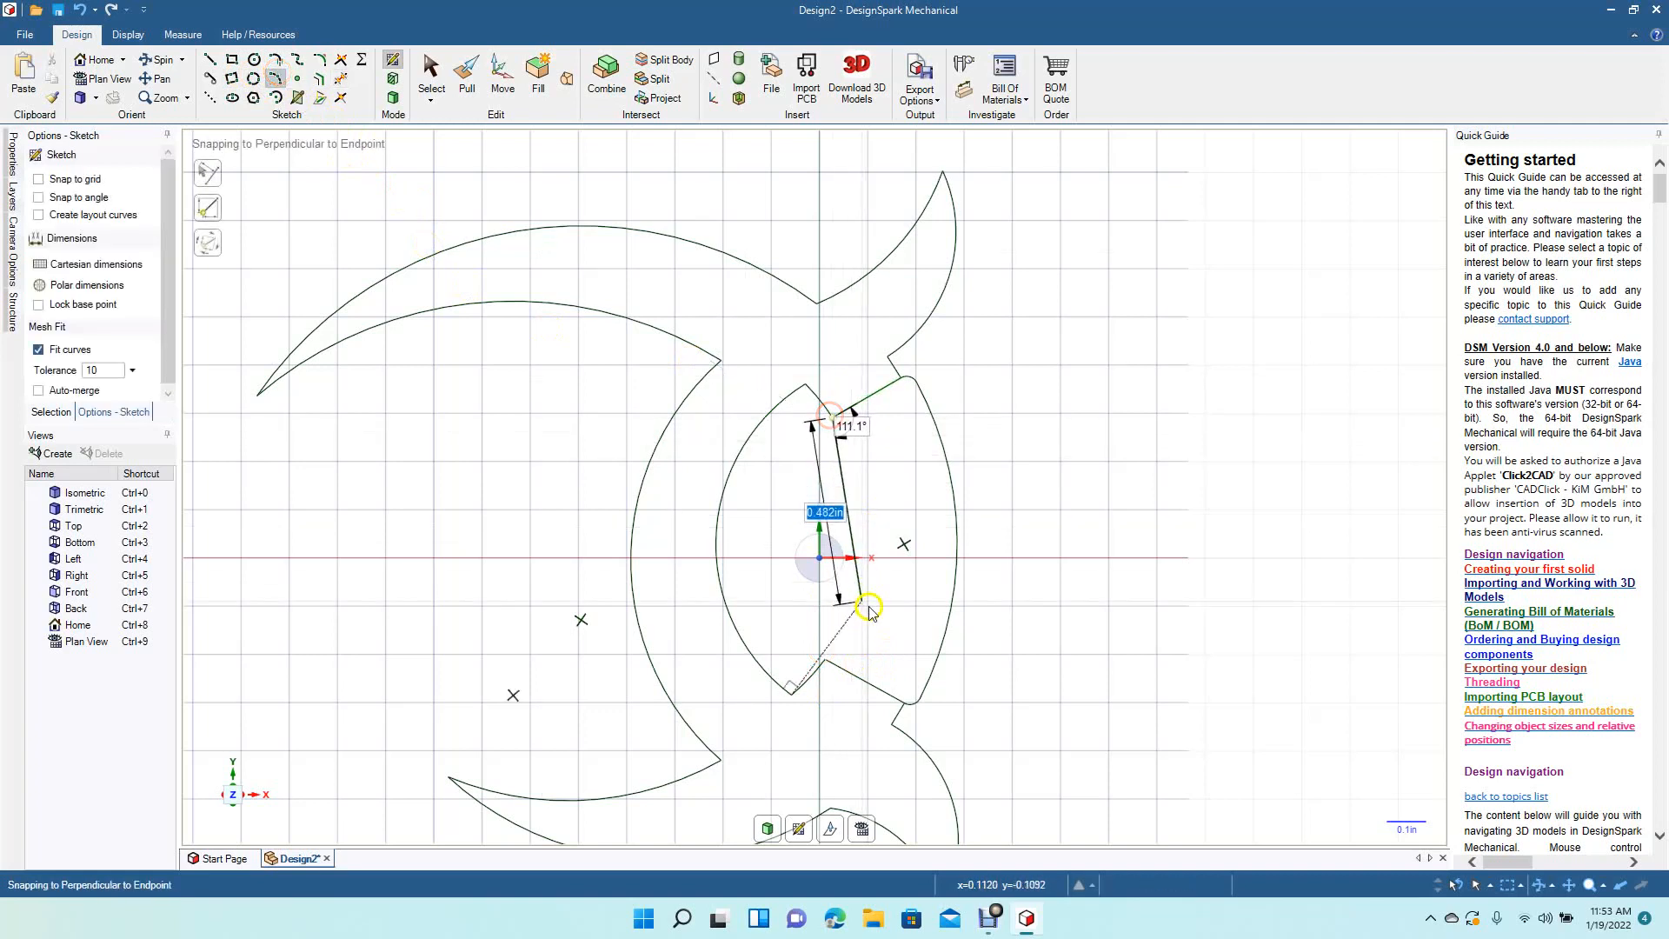
click(825, 661)
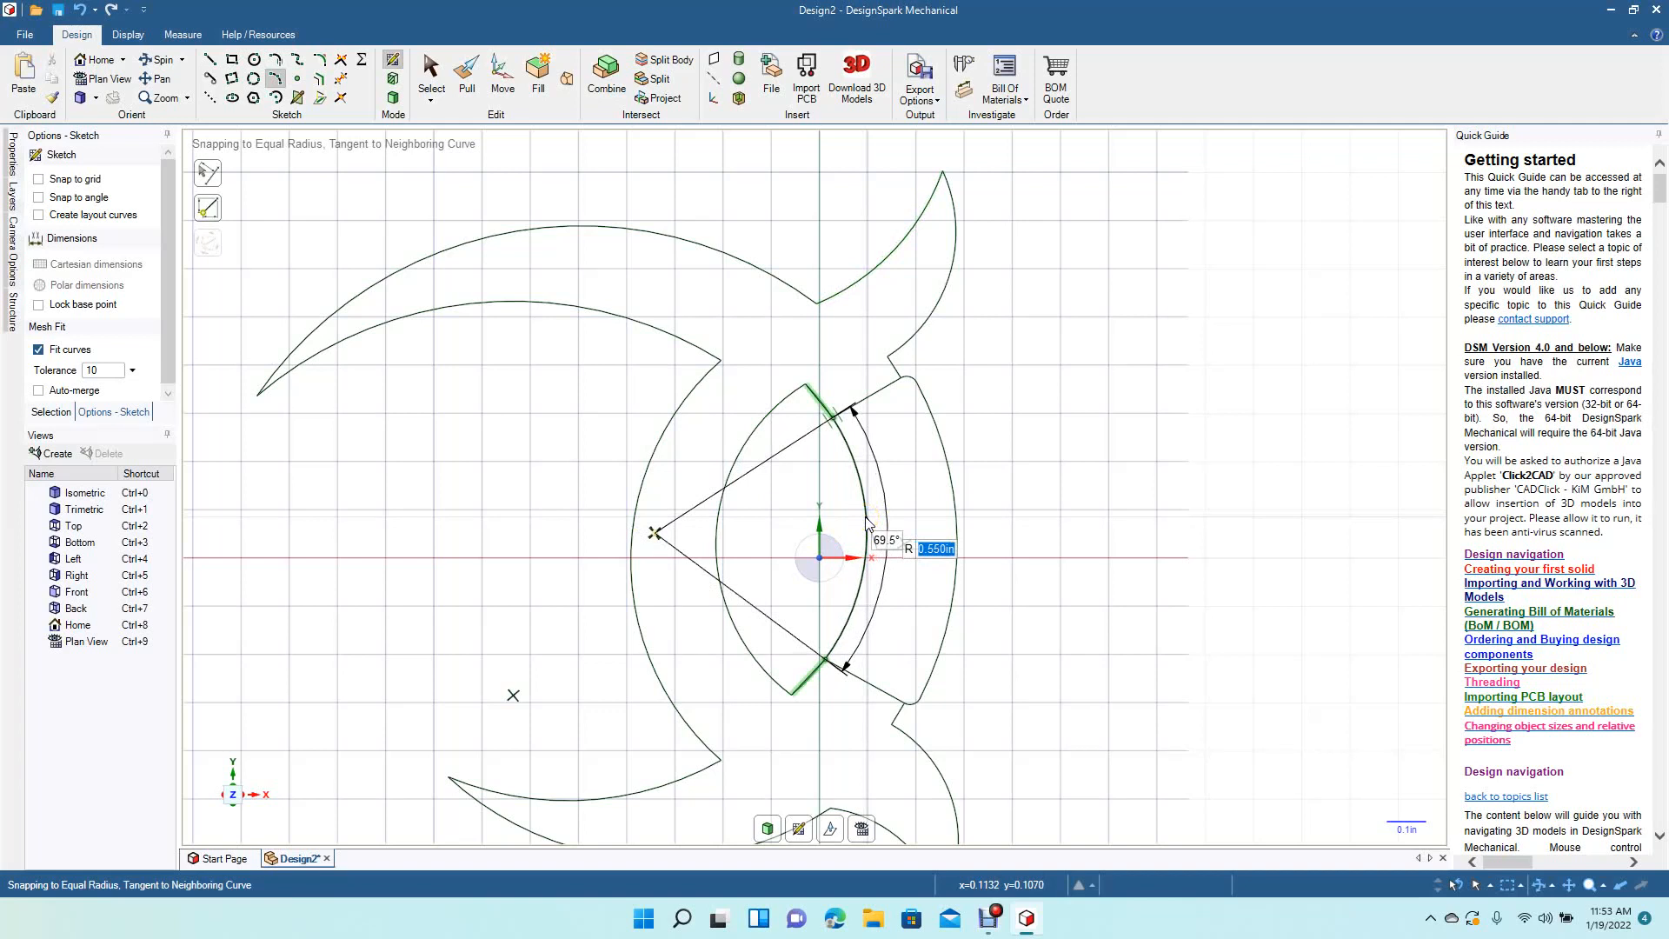
click(866, 521)
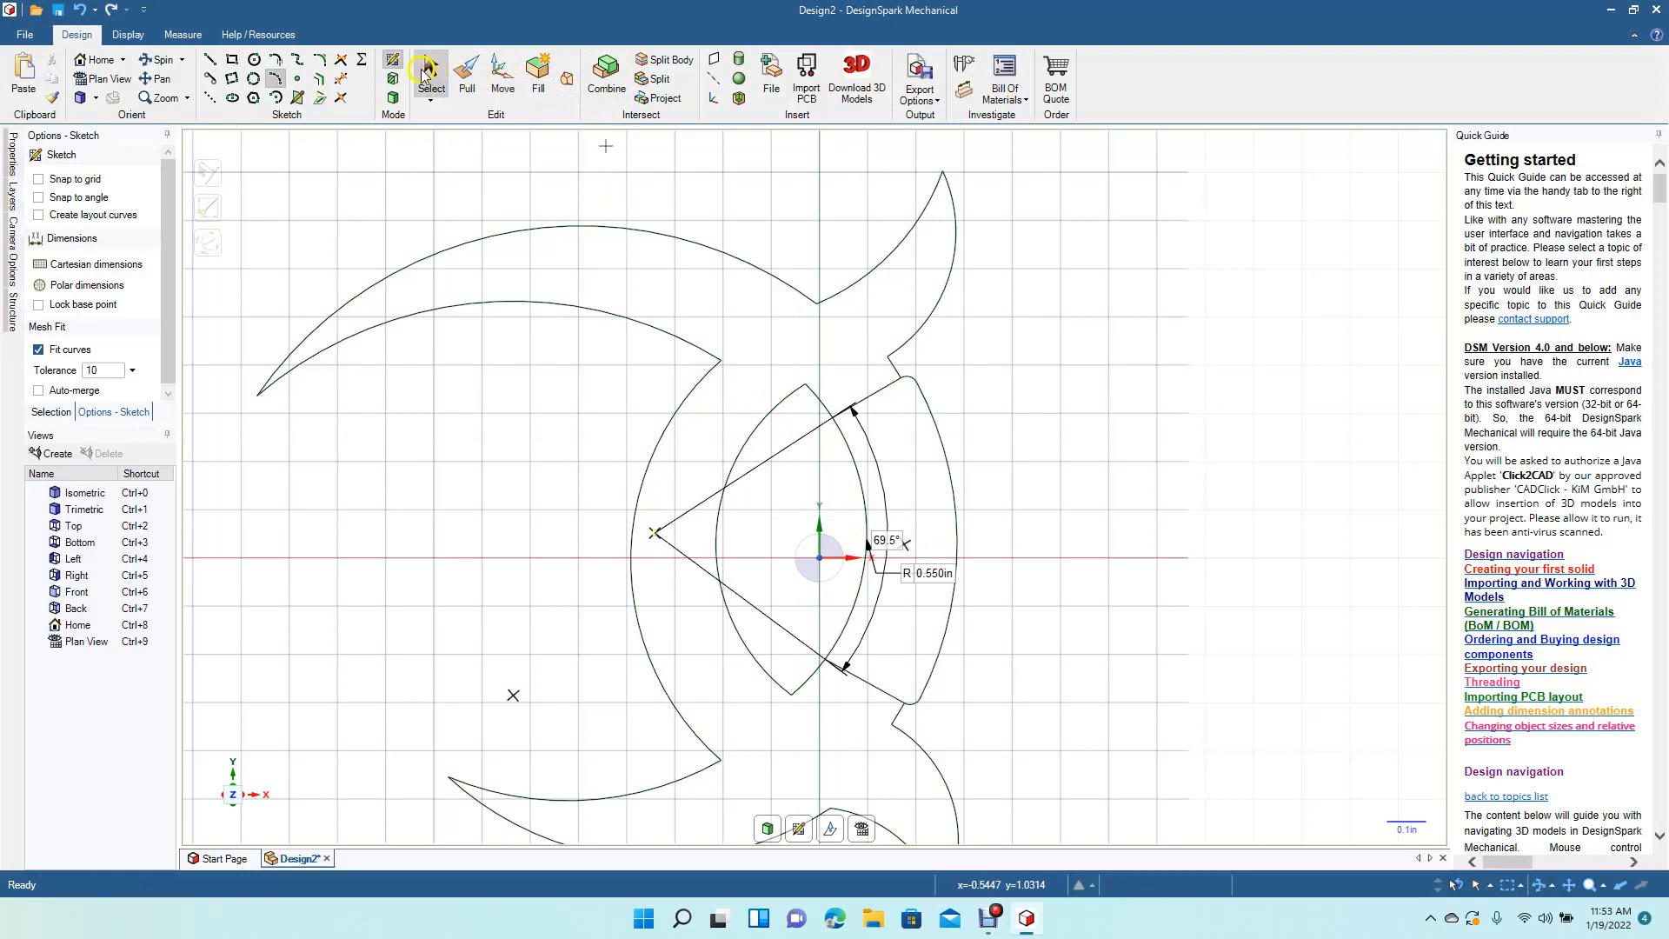
Step: Convert the sketch into faces with the Pull tool and delete the face filling the finger opening
click(425, 72)
click(156, 59)
drag(1162, 510, 1088, 518)
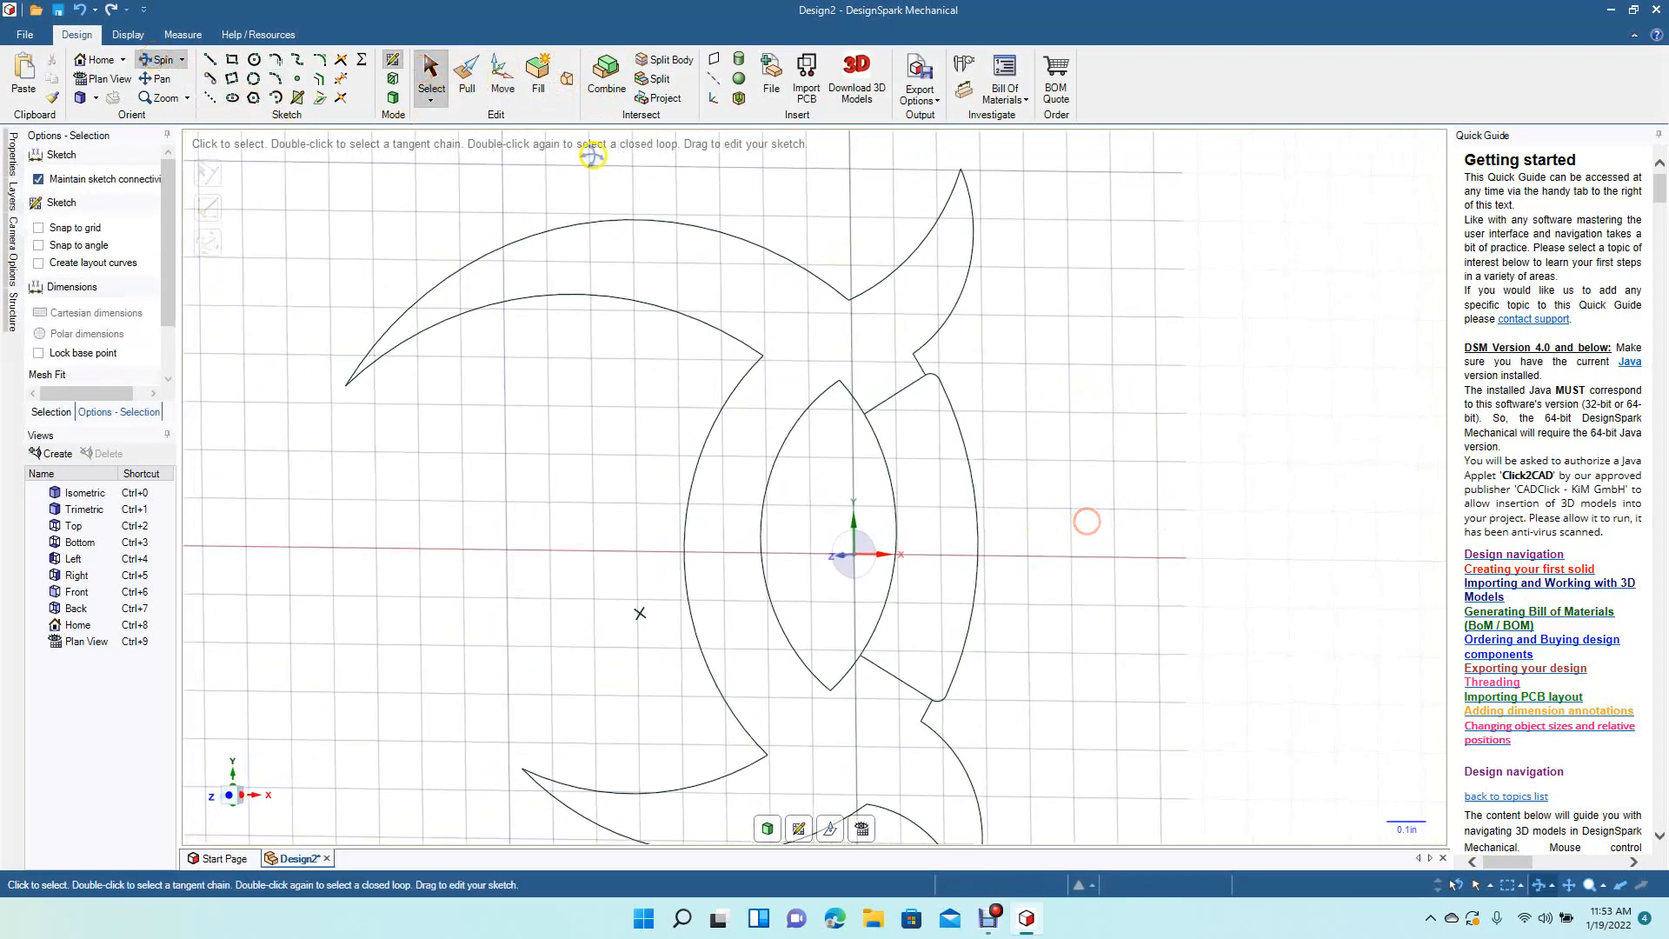
click(466, 87)
click(832, 469)
key(Delete)
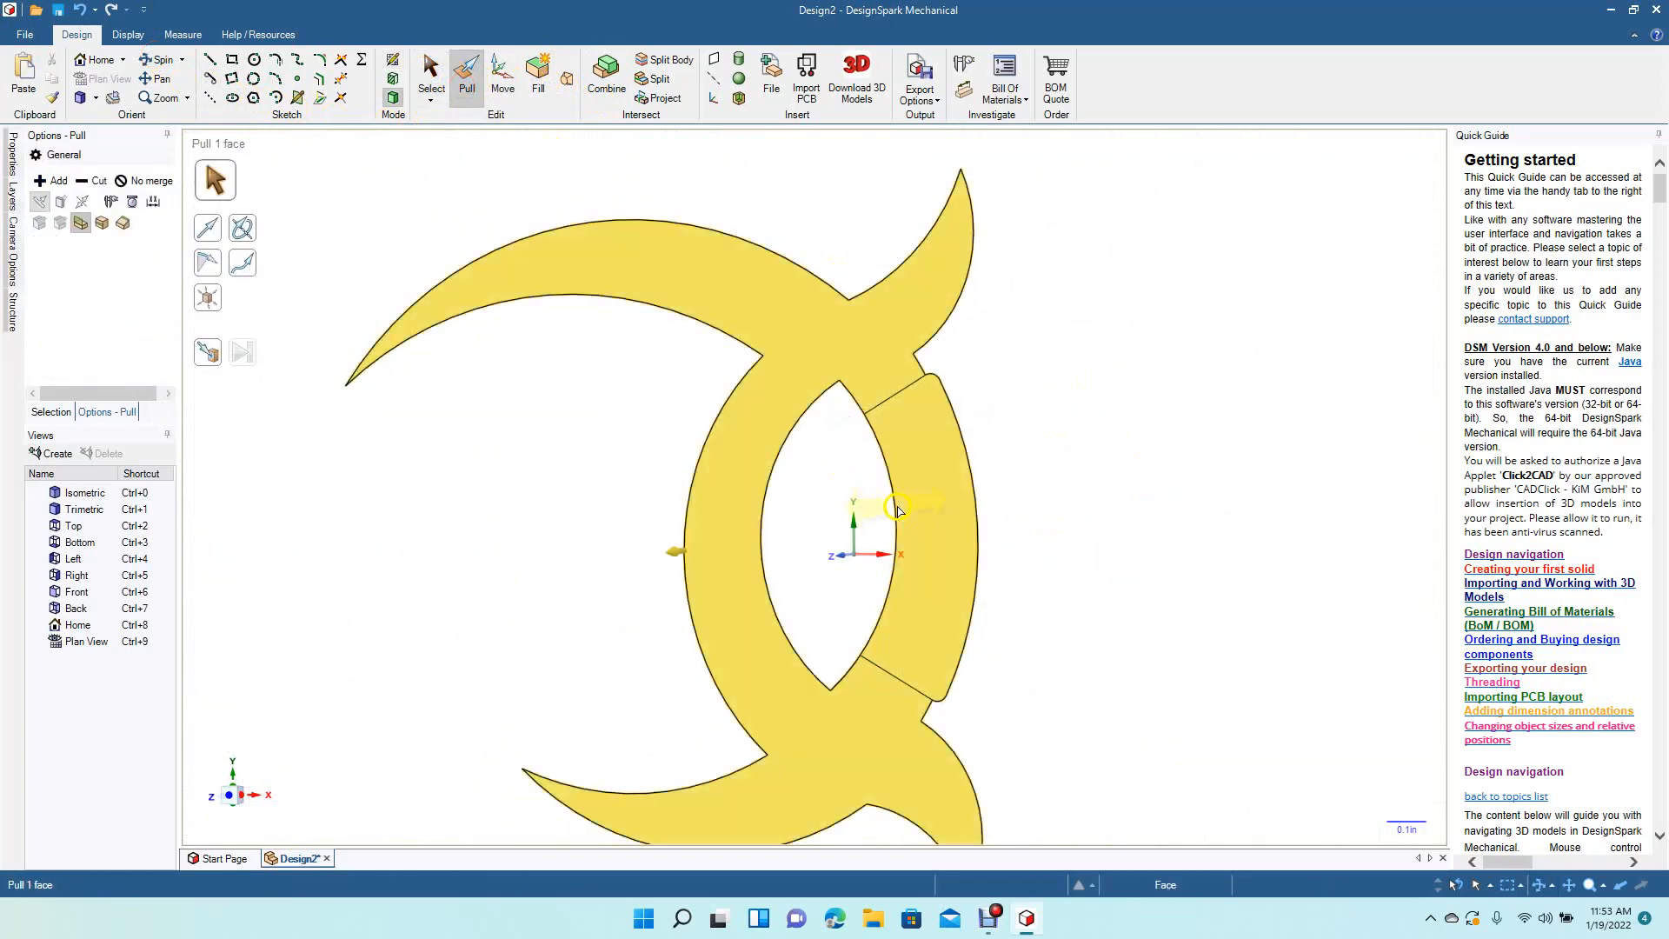
Step: Thicken the weapon face on both sides to about 0.08 in, and undo back to the sketch
click(882, 476)
click(804, 343)
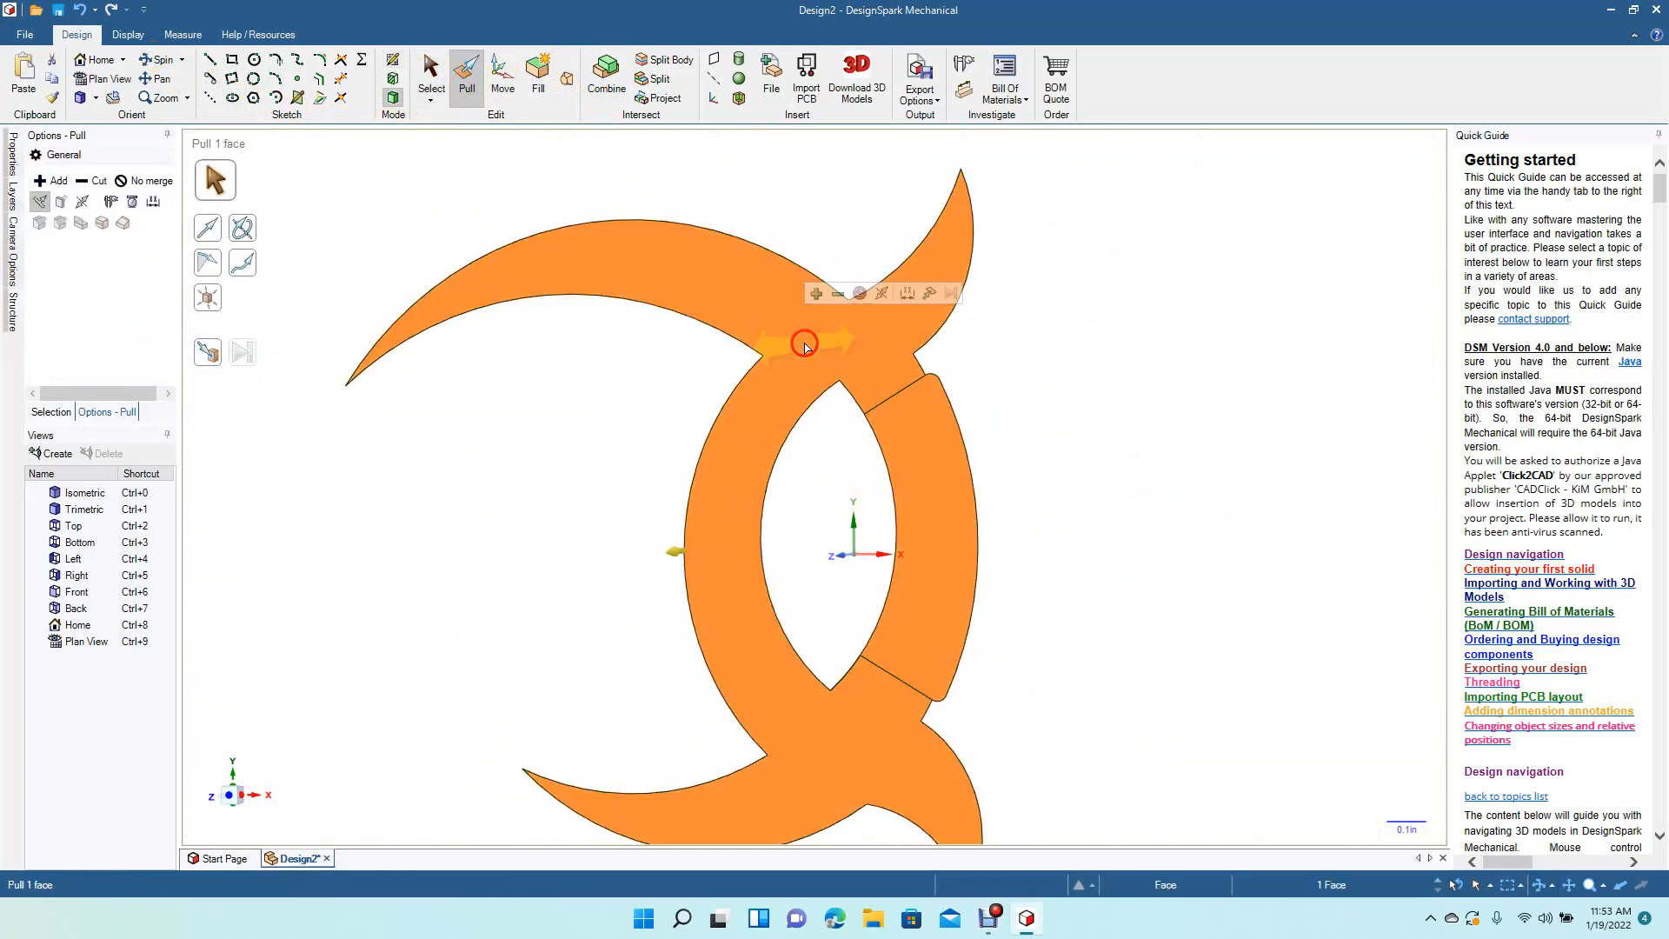
click(82, 203)
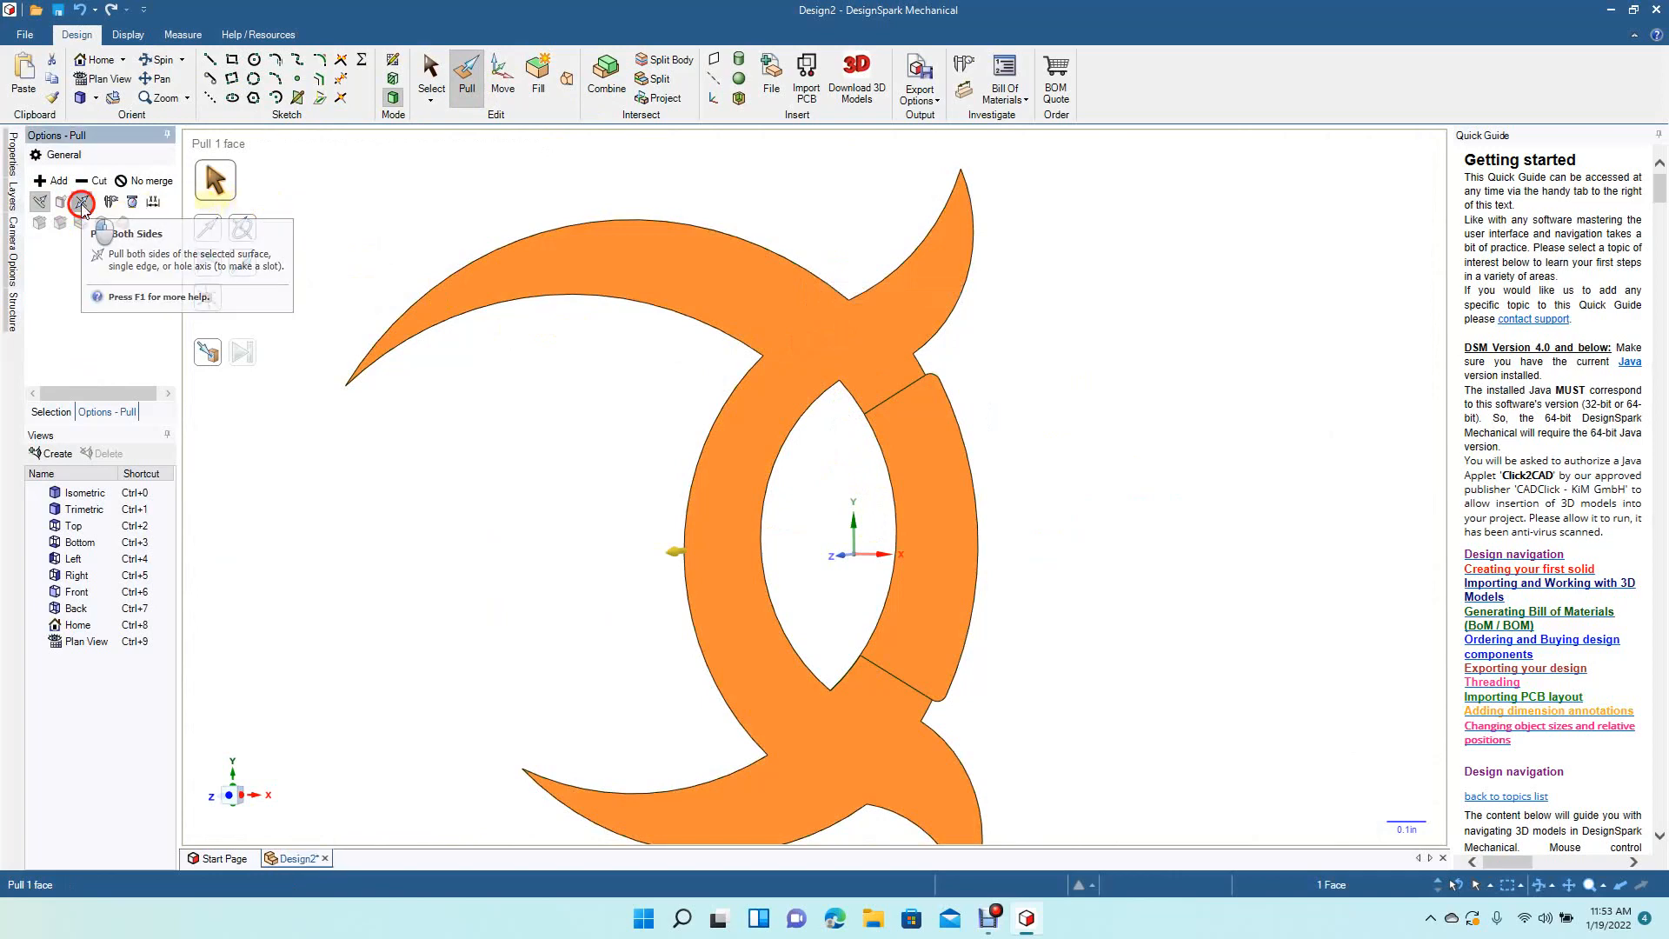
drag(756, 426, 753, 440)
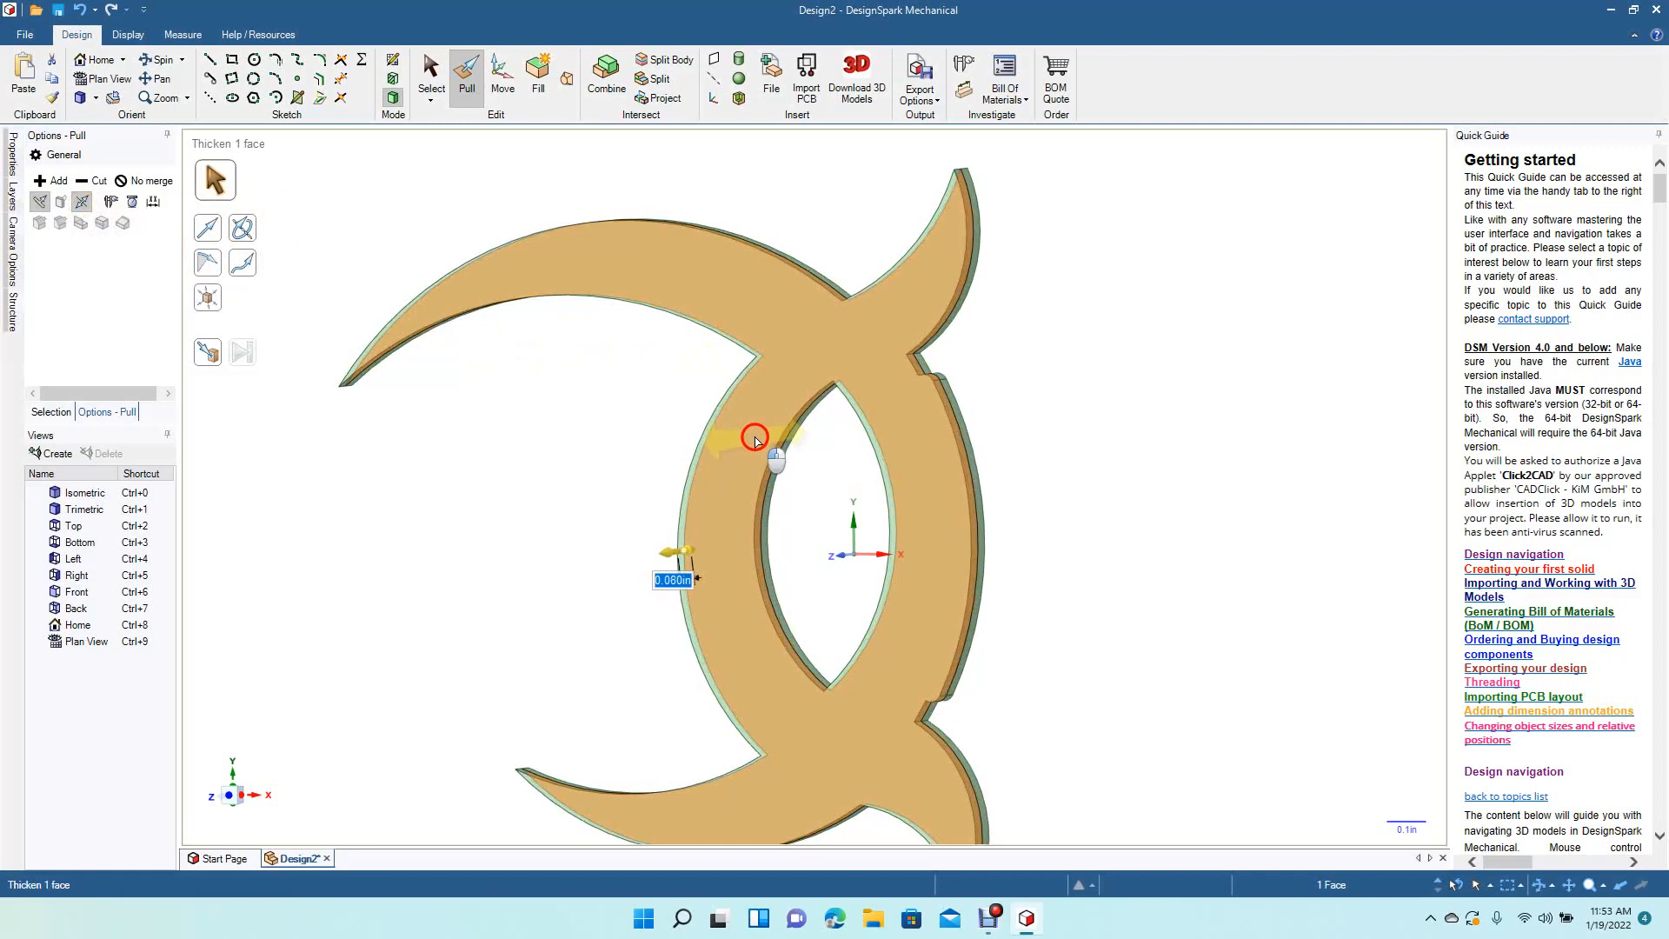
drag(754, 439, 754, 439)
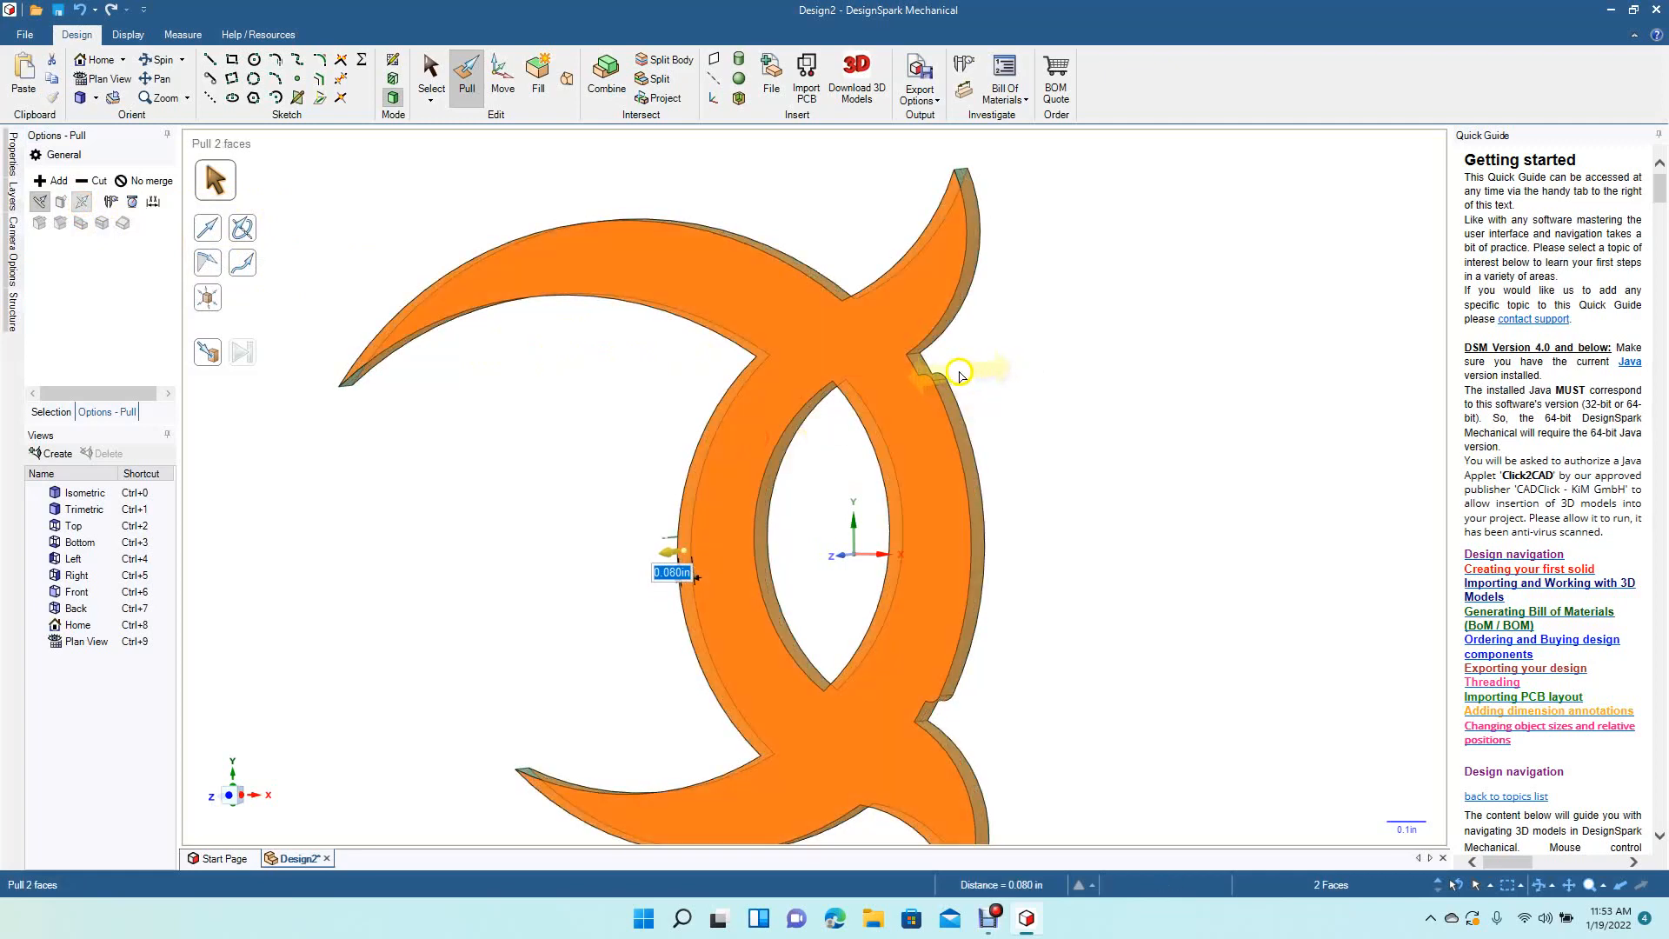
click(1066, 457)
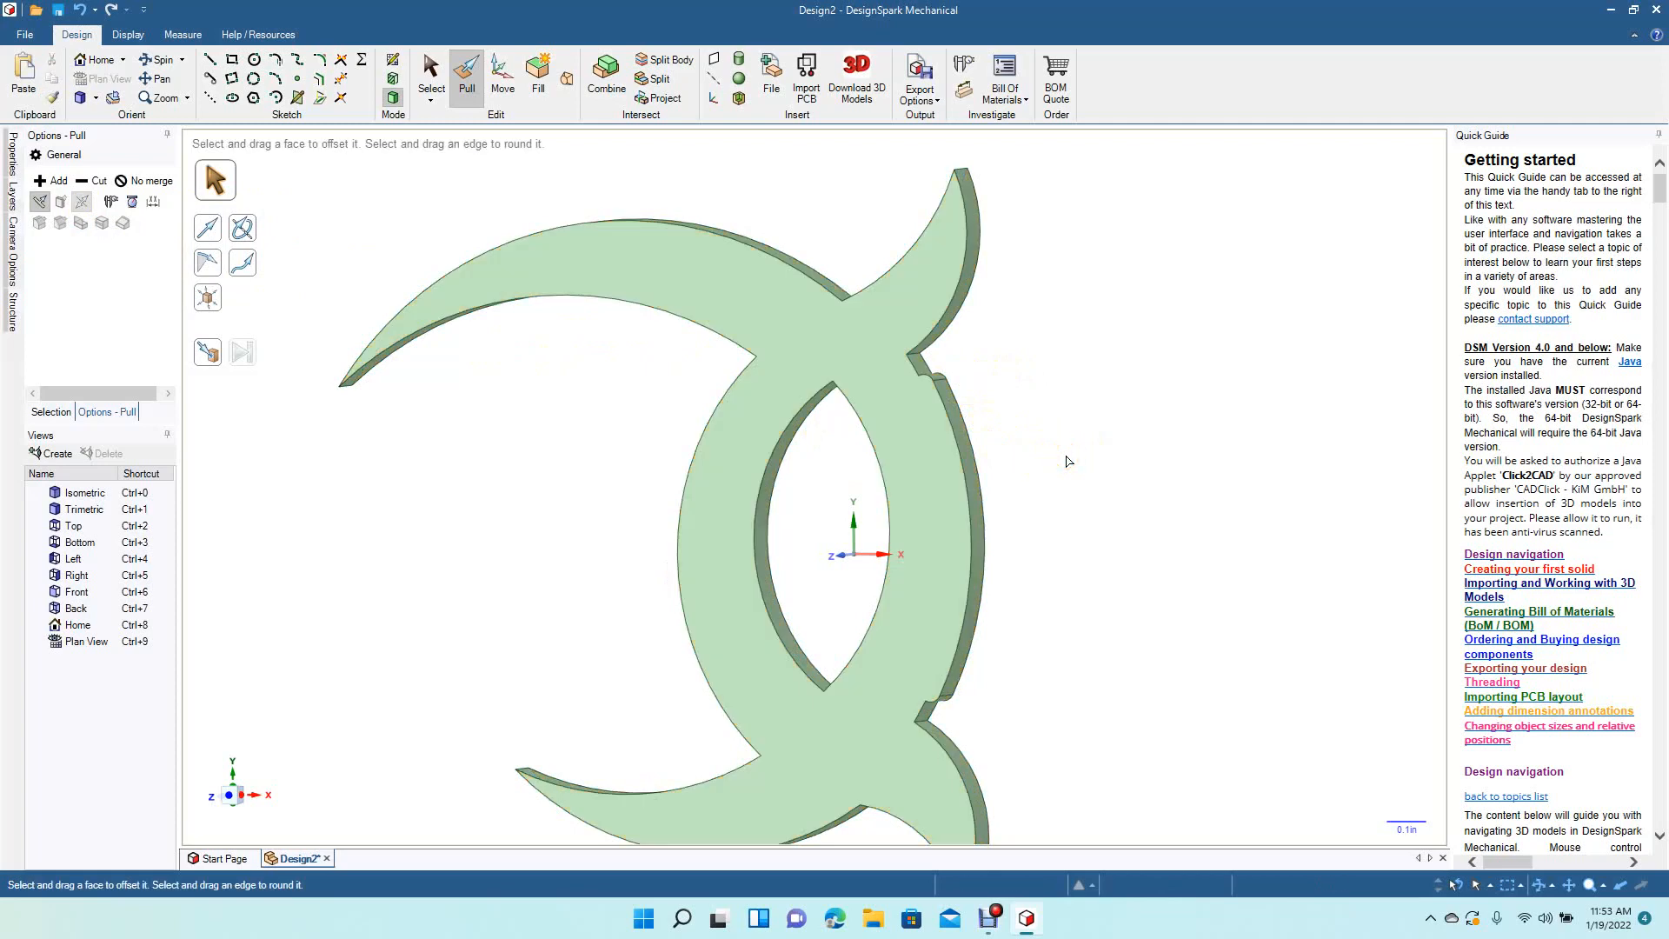
key(ctrl+z)
key(ctrl+z)
key(k)
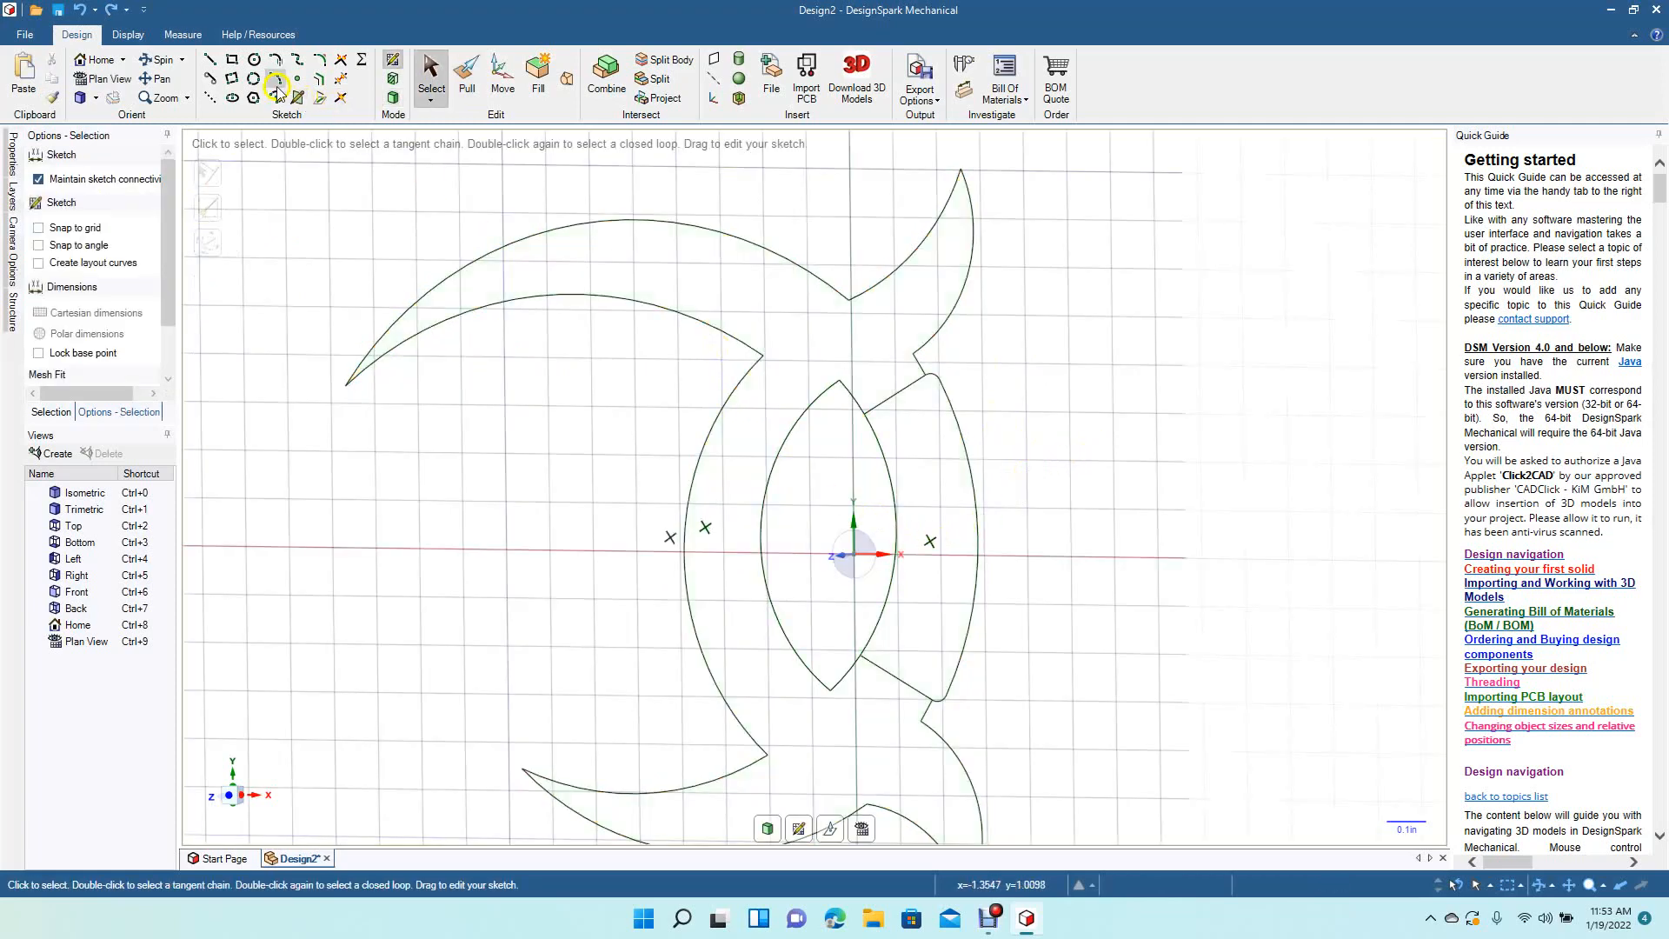
Step: Trim away the handle outline's outer arc and both of its rounded outer corners in plan view
click(342, 84)
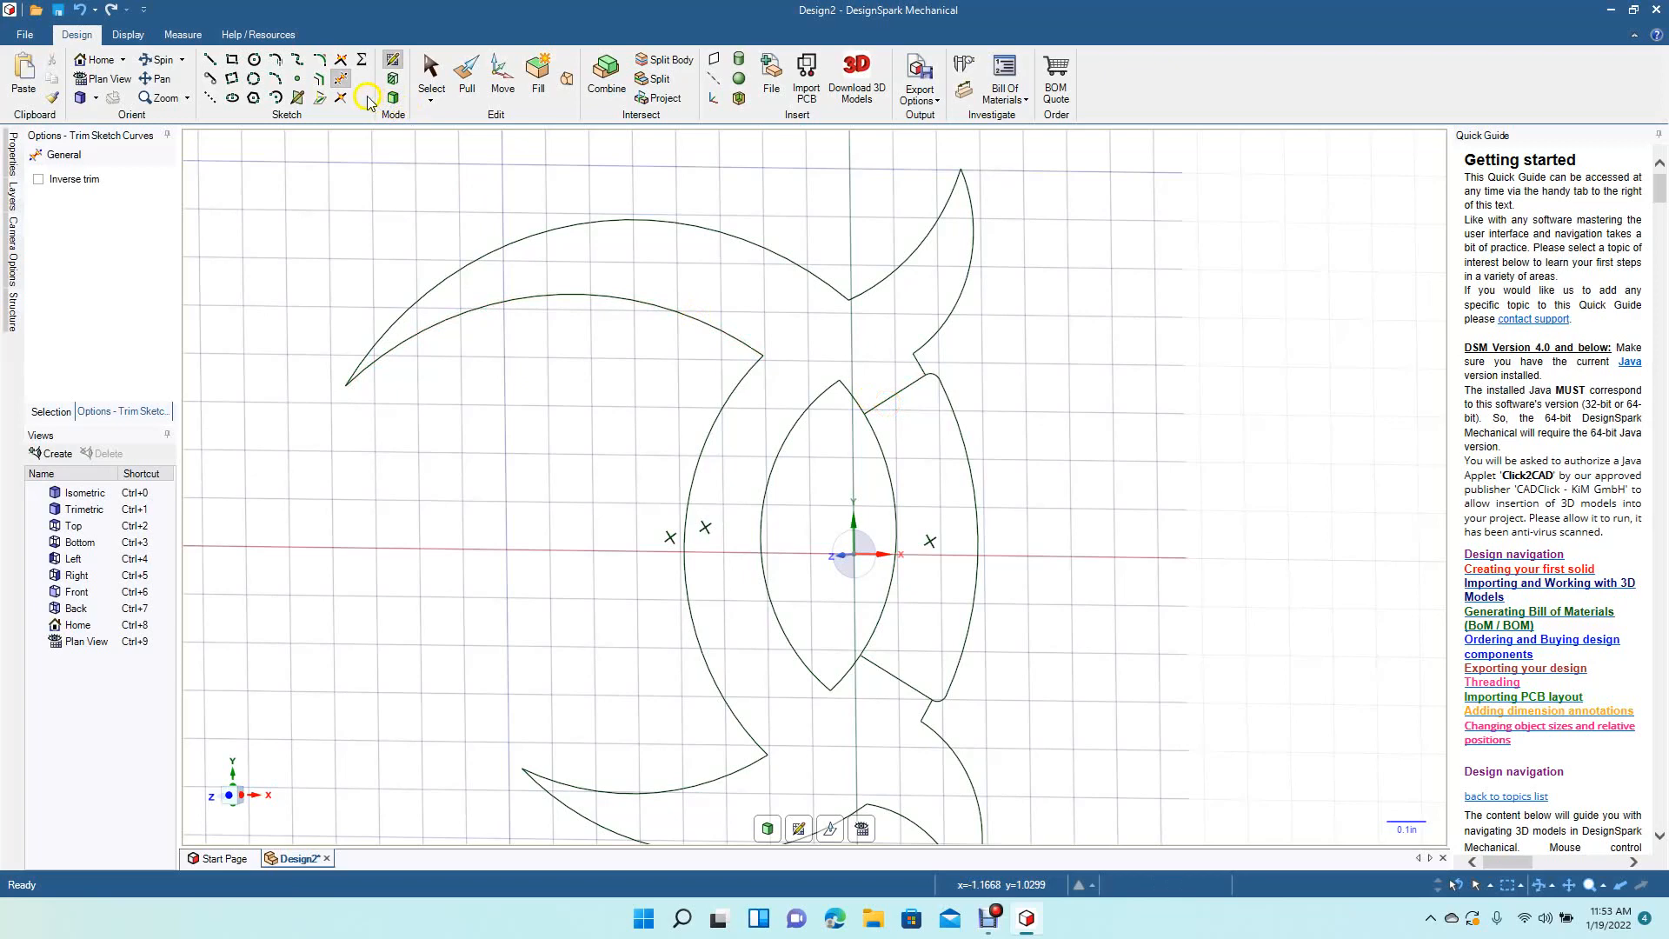
click(108, 78)
click(976, 391)
click(963, 373)
click(942, 383)
click(970, 698)
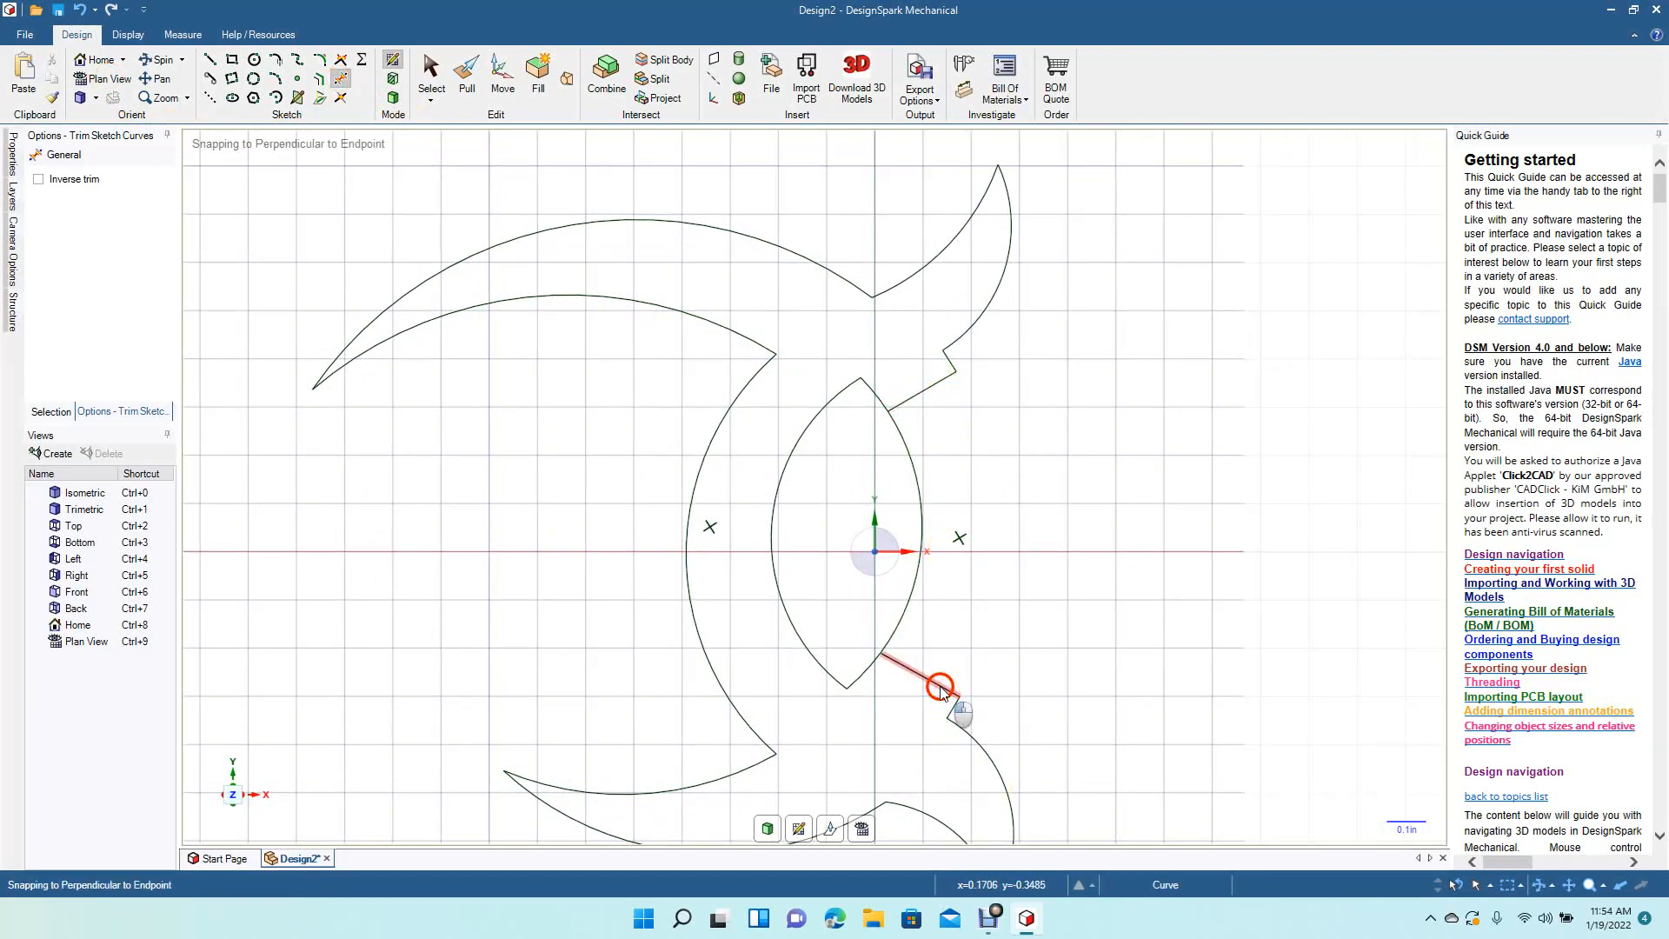
Step: Delete the two slanted lines joining the finger opening to the weapon's back edge
click(931, 683)
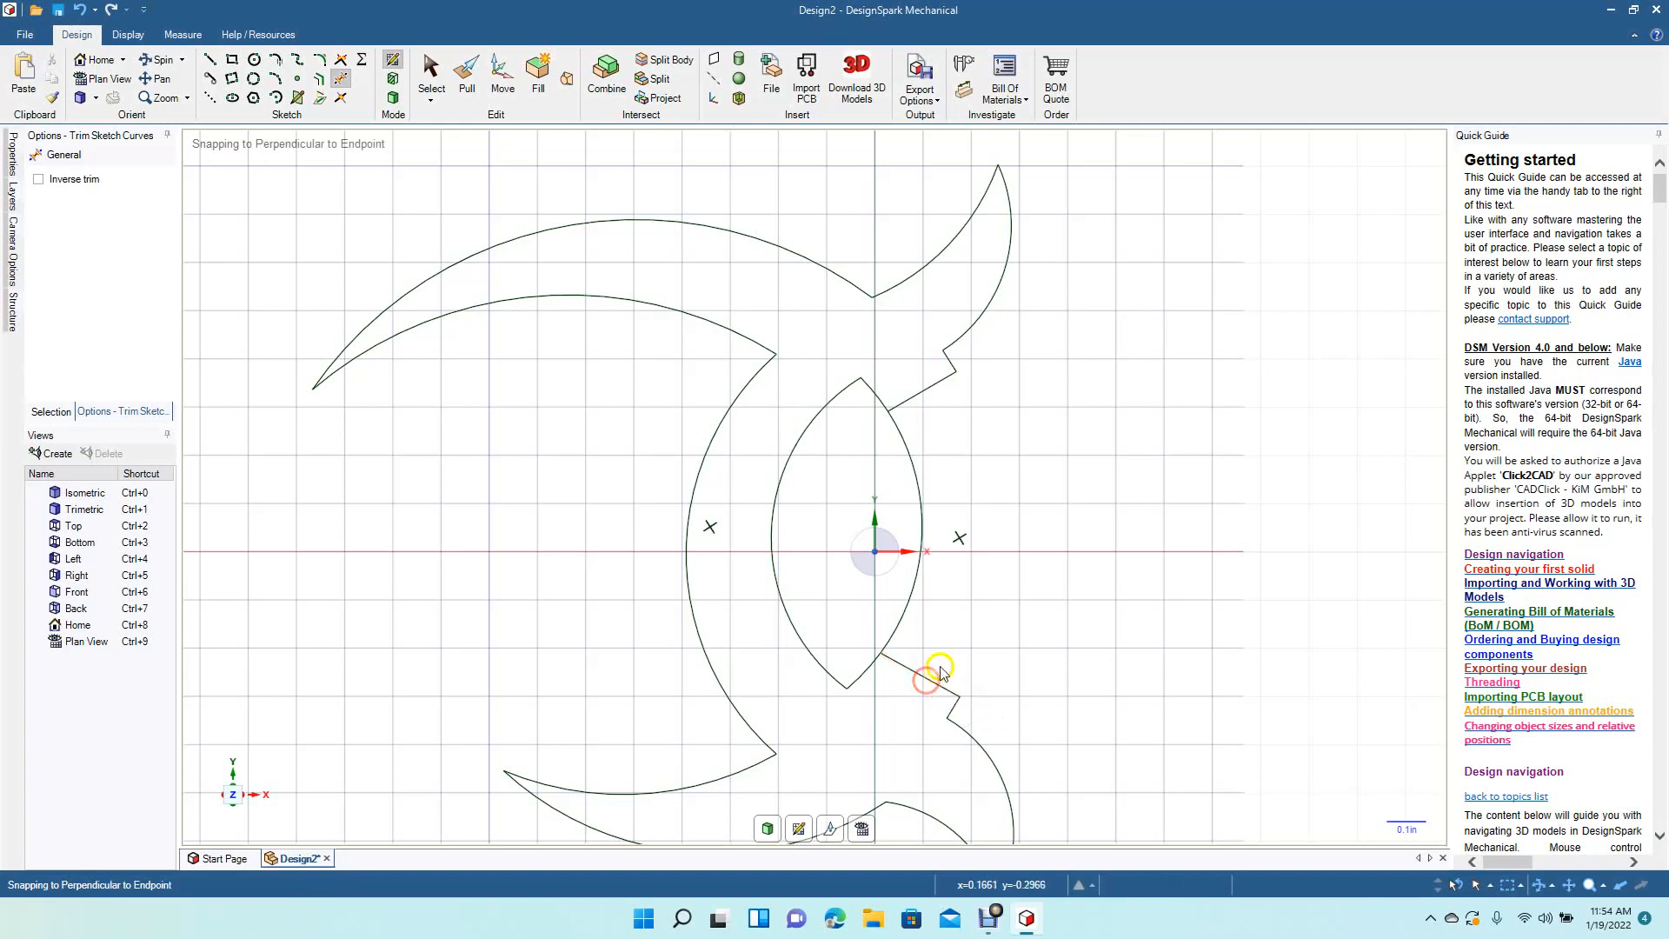
click(926, 390)
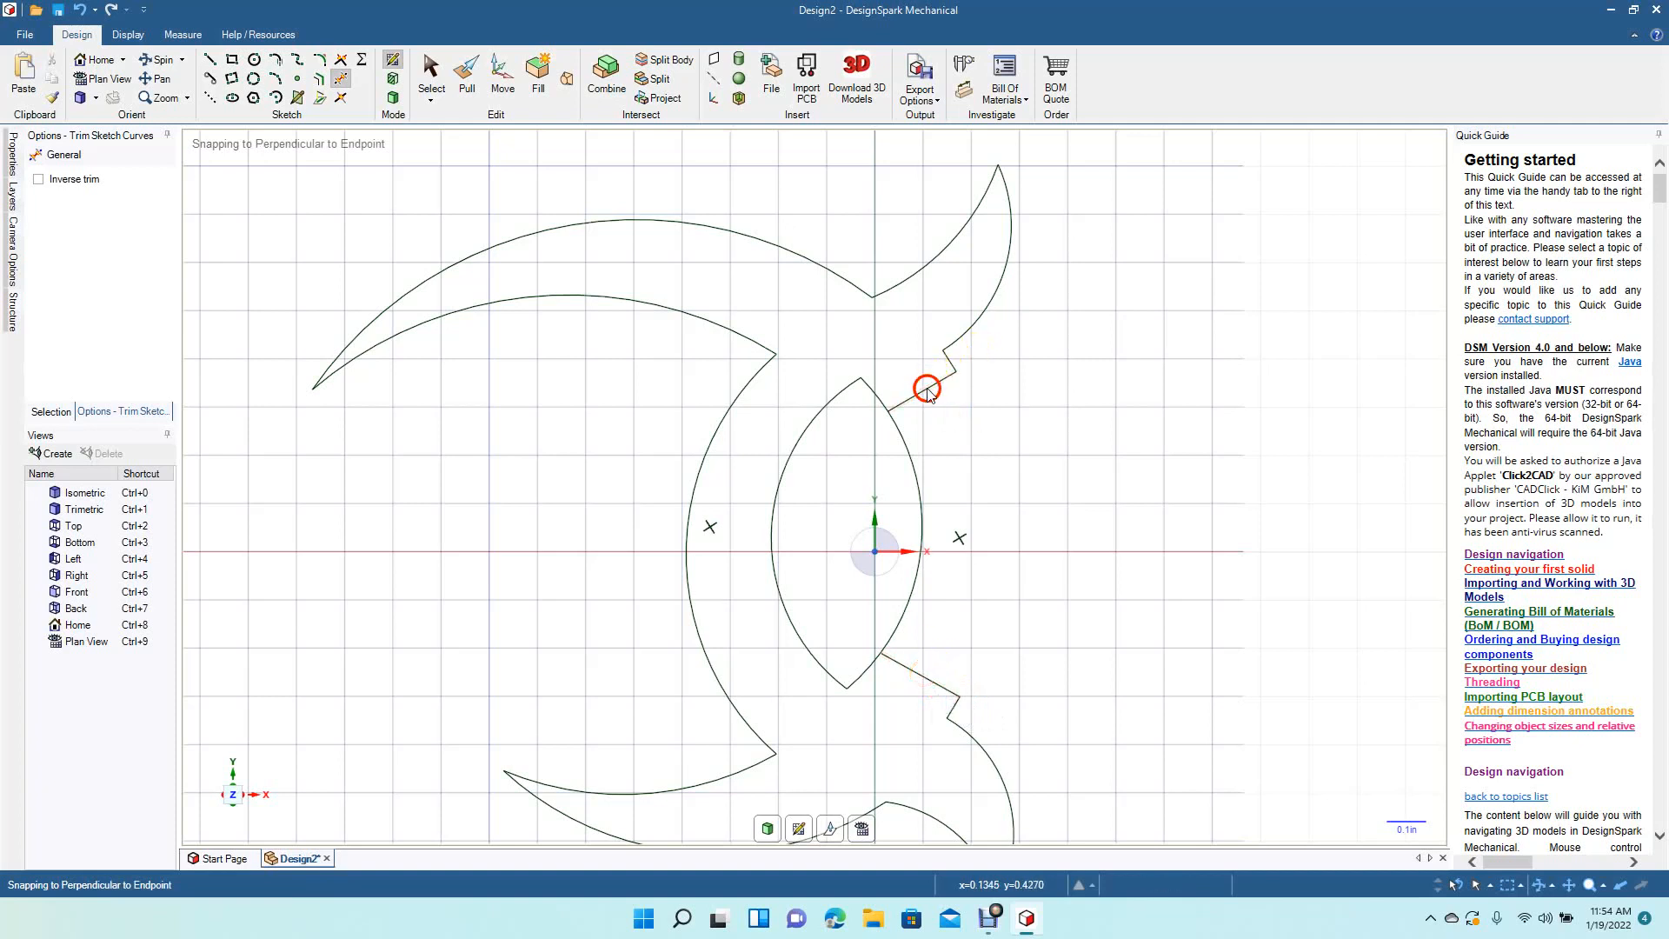
click(430, 76)
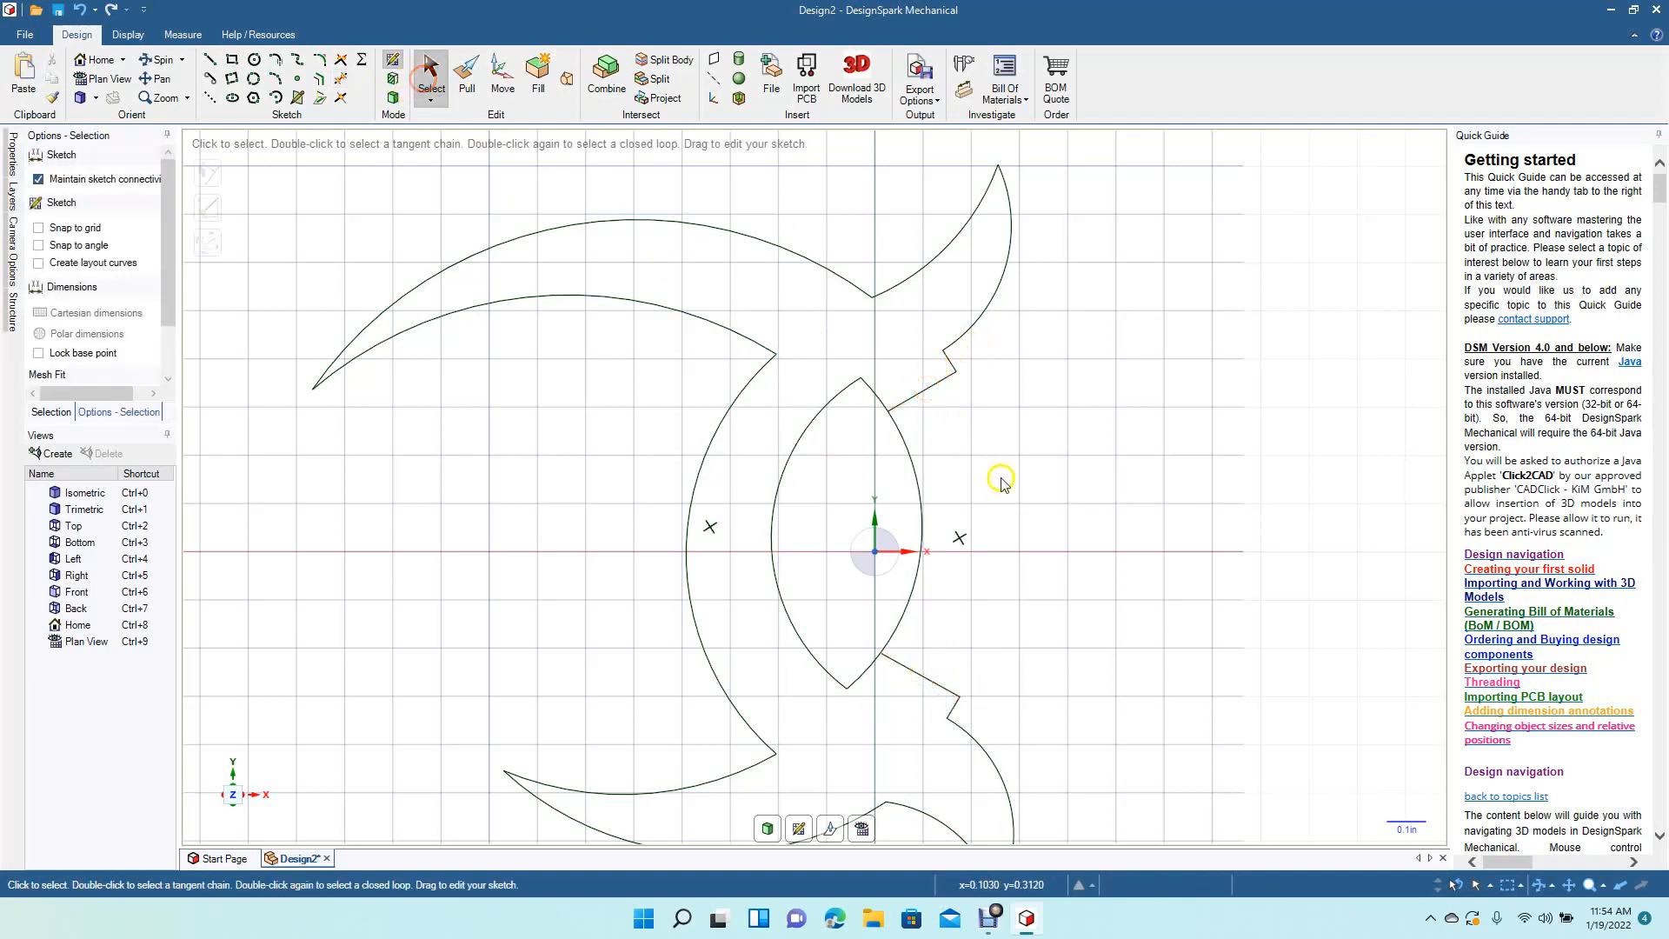
click(922, 394)
key(Delete)
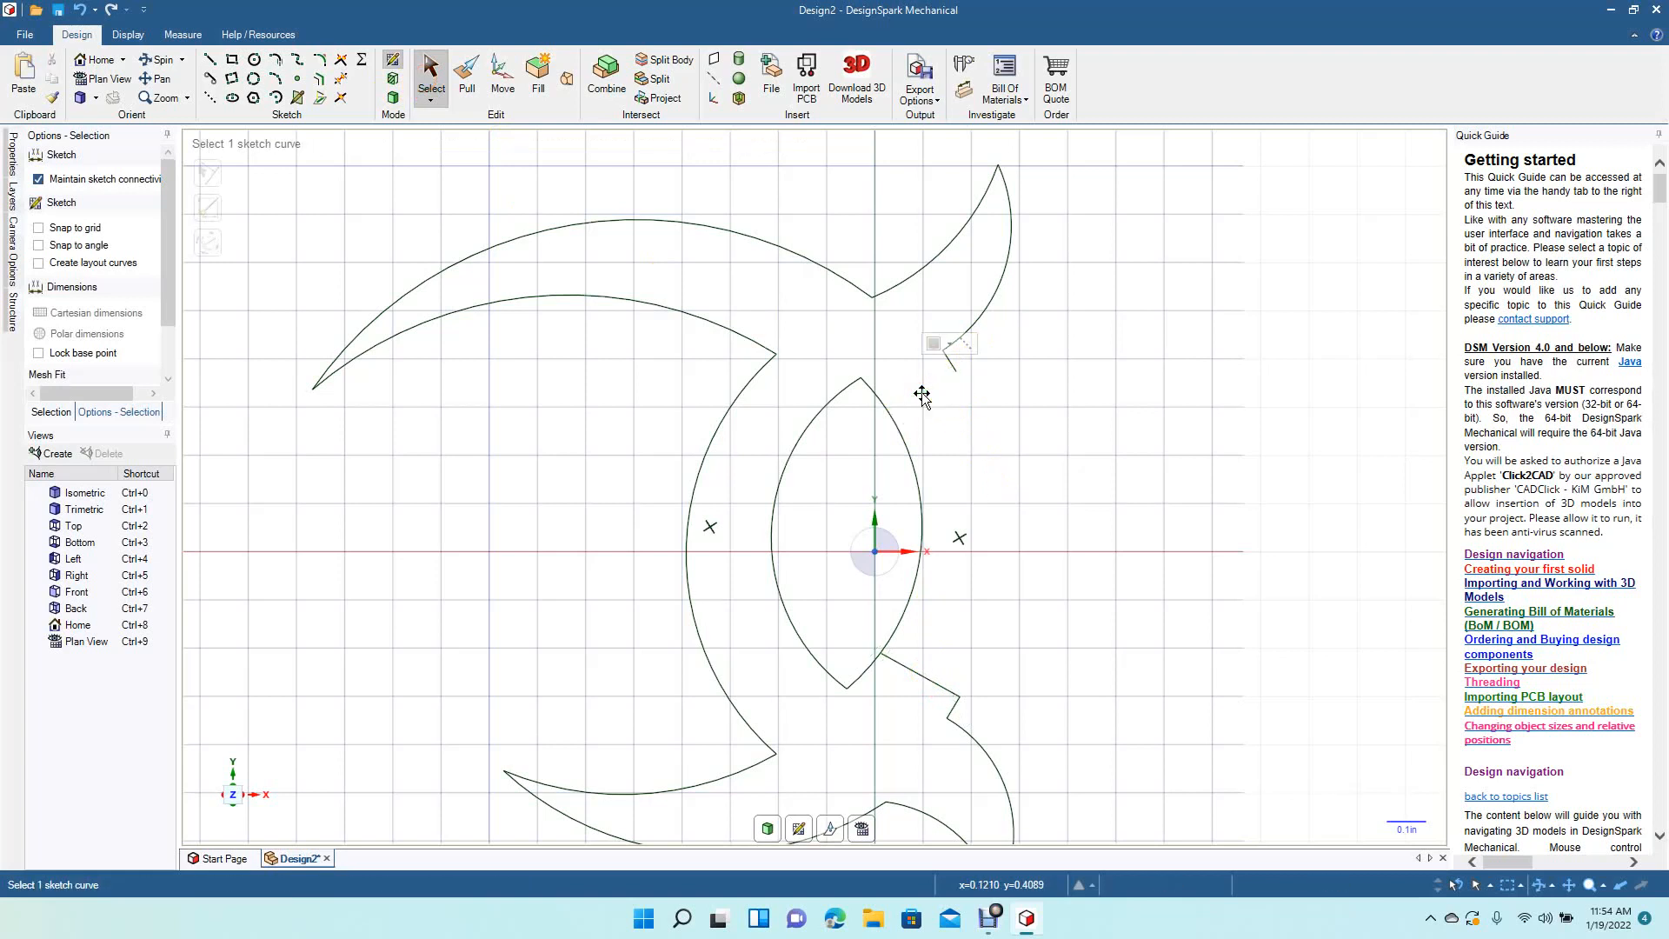
click(920, 675)
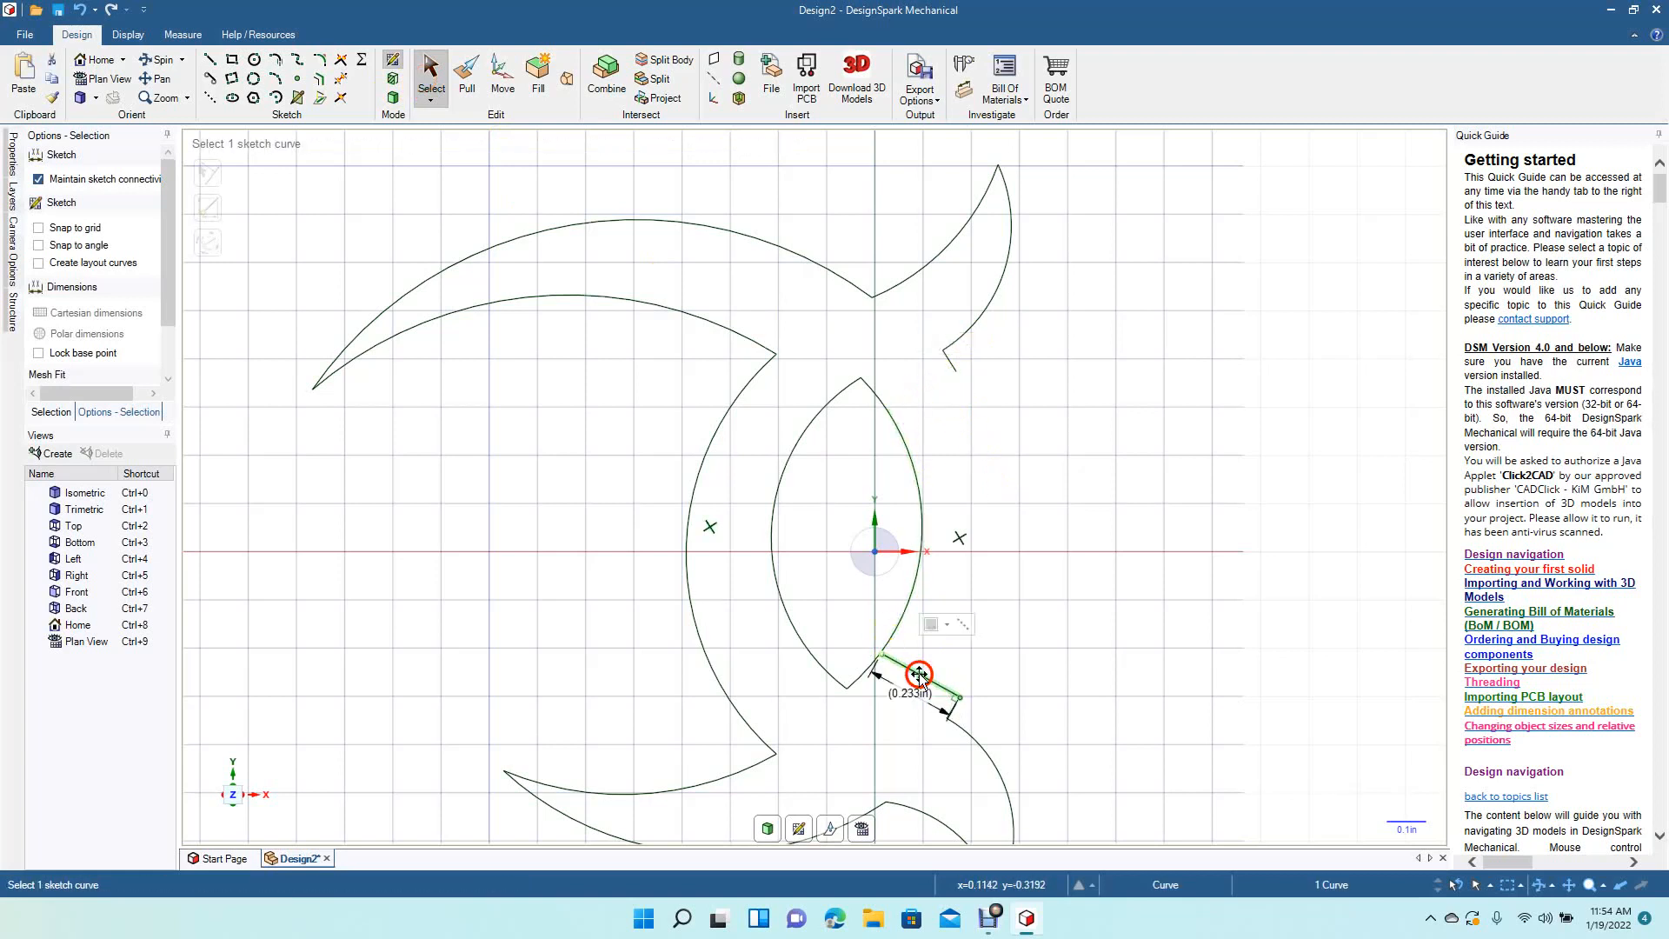
key(Delete)
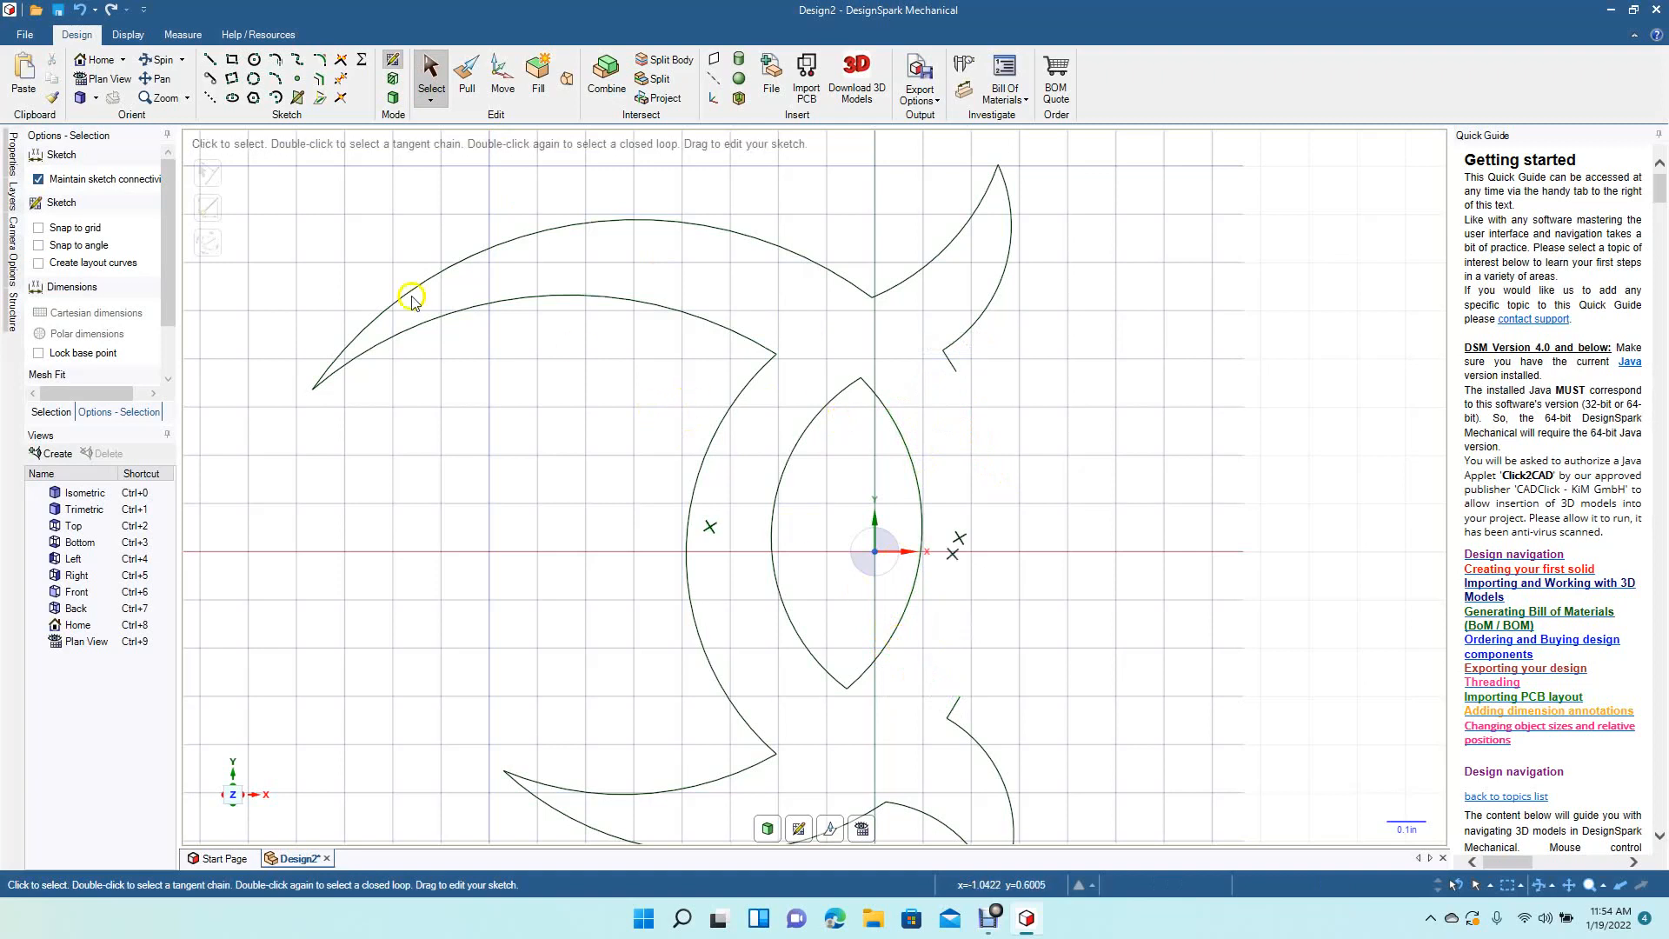
Step: Close the weapon's back edge with a three-point arc of about 0.855 in radius between the two open line ends
click(275, 79)
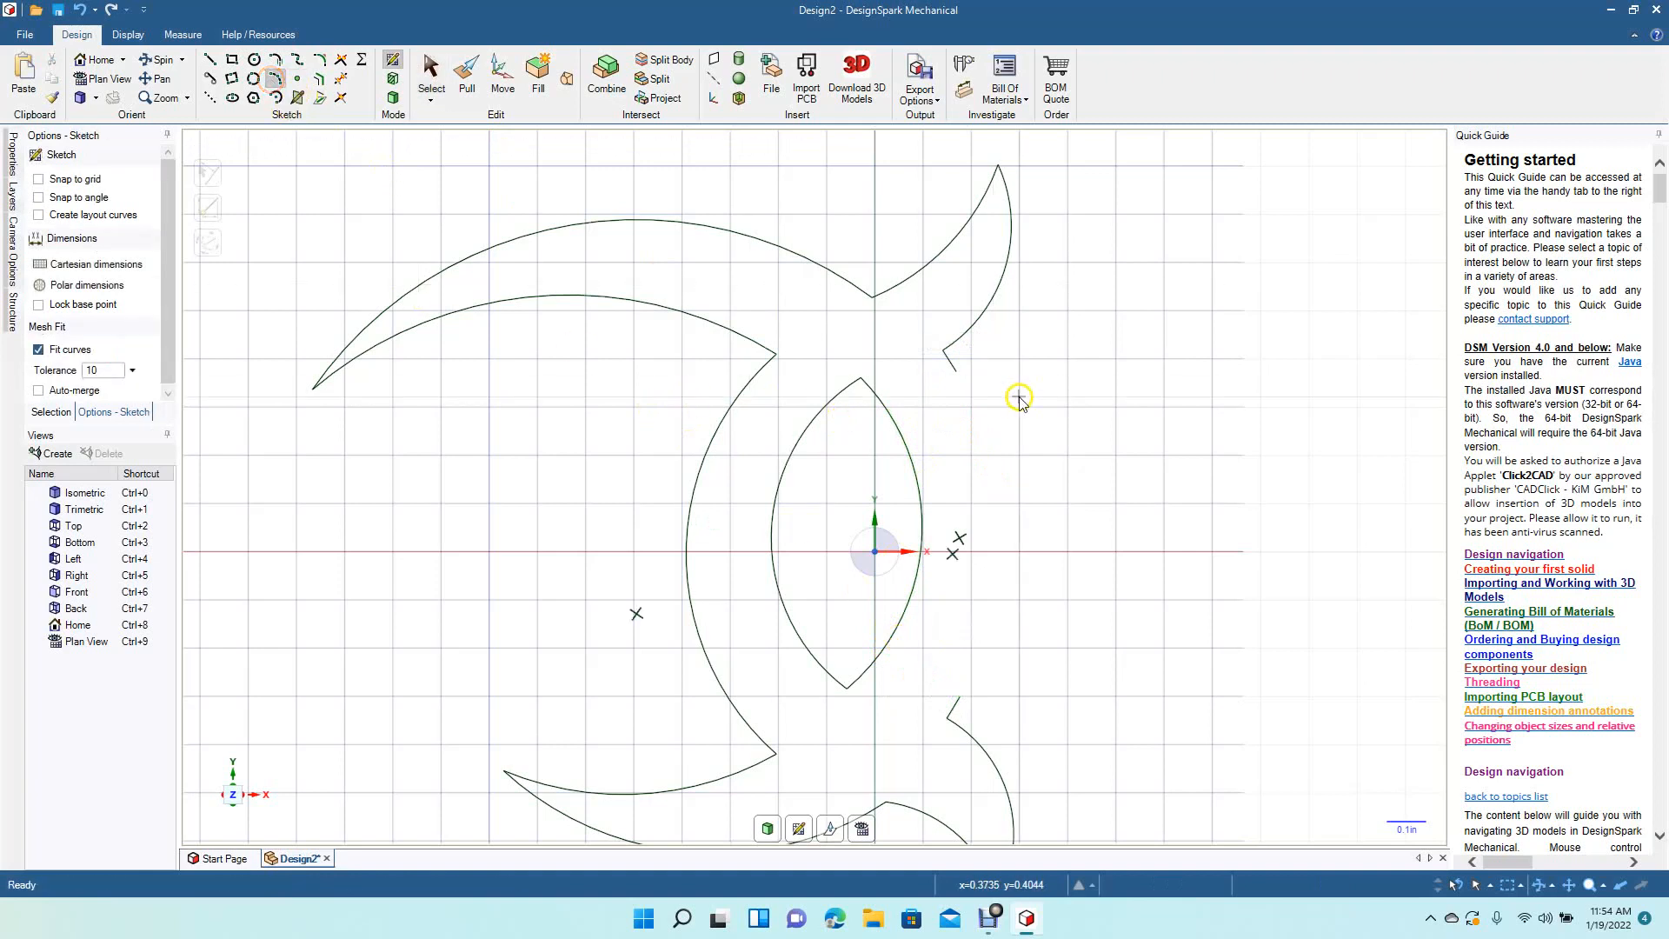
click(956, 372)
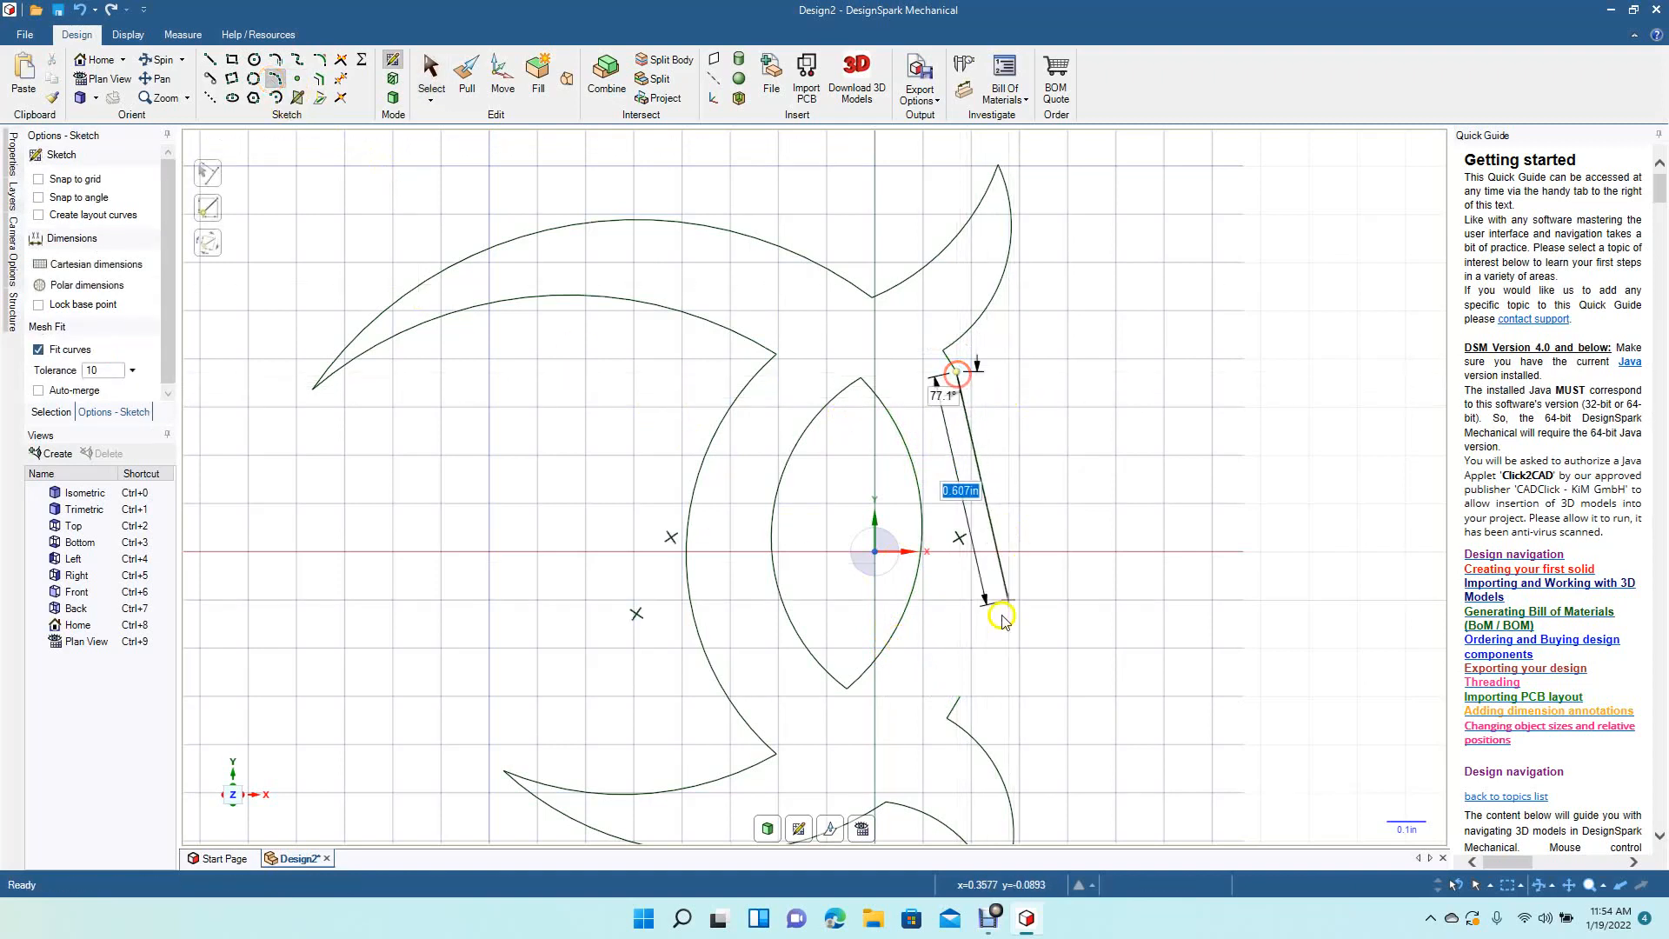
click(957, 700)
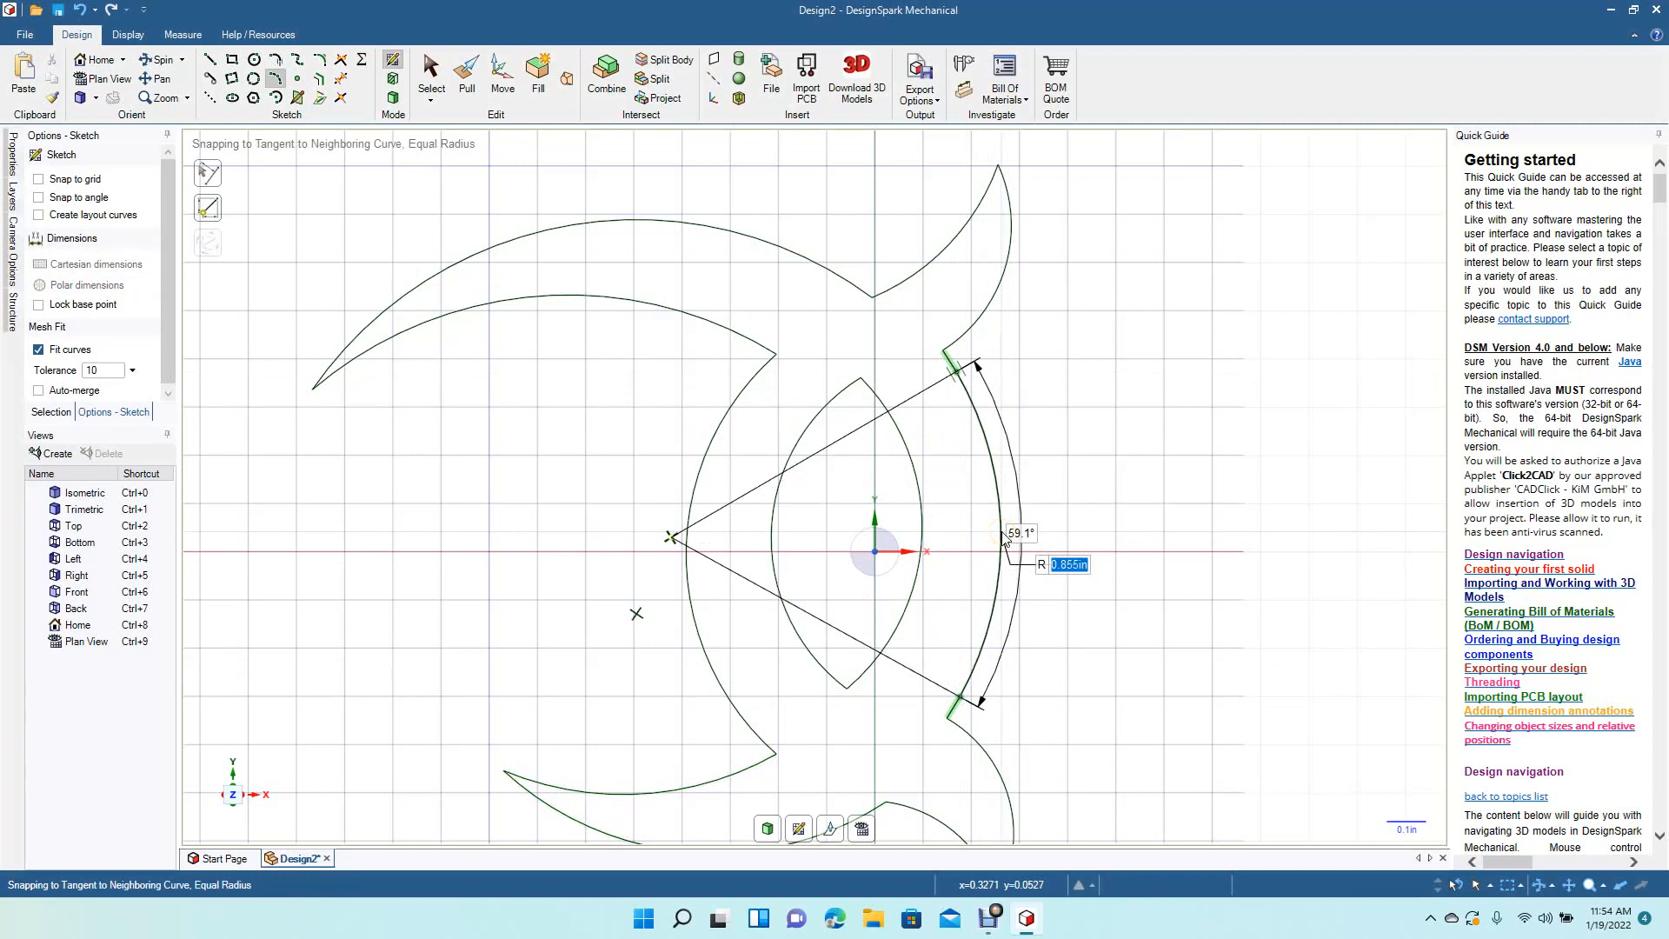
click(1003, 537)
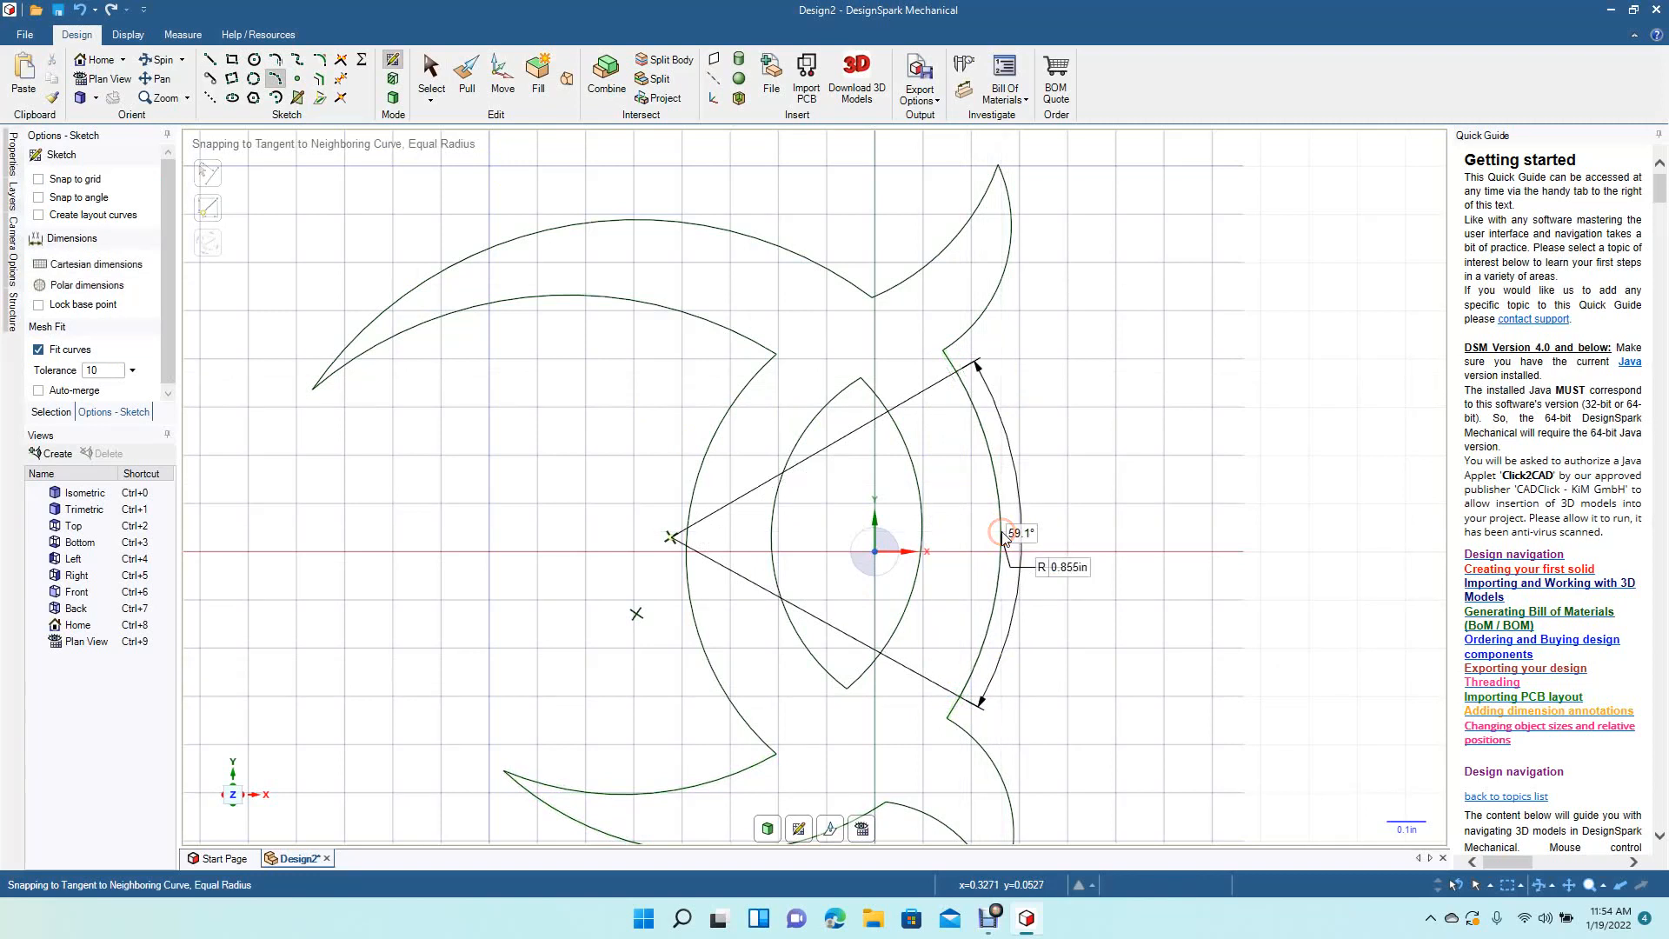
click(434, 87)
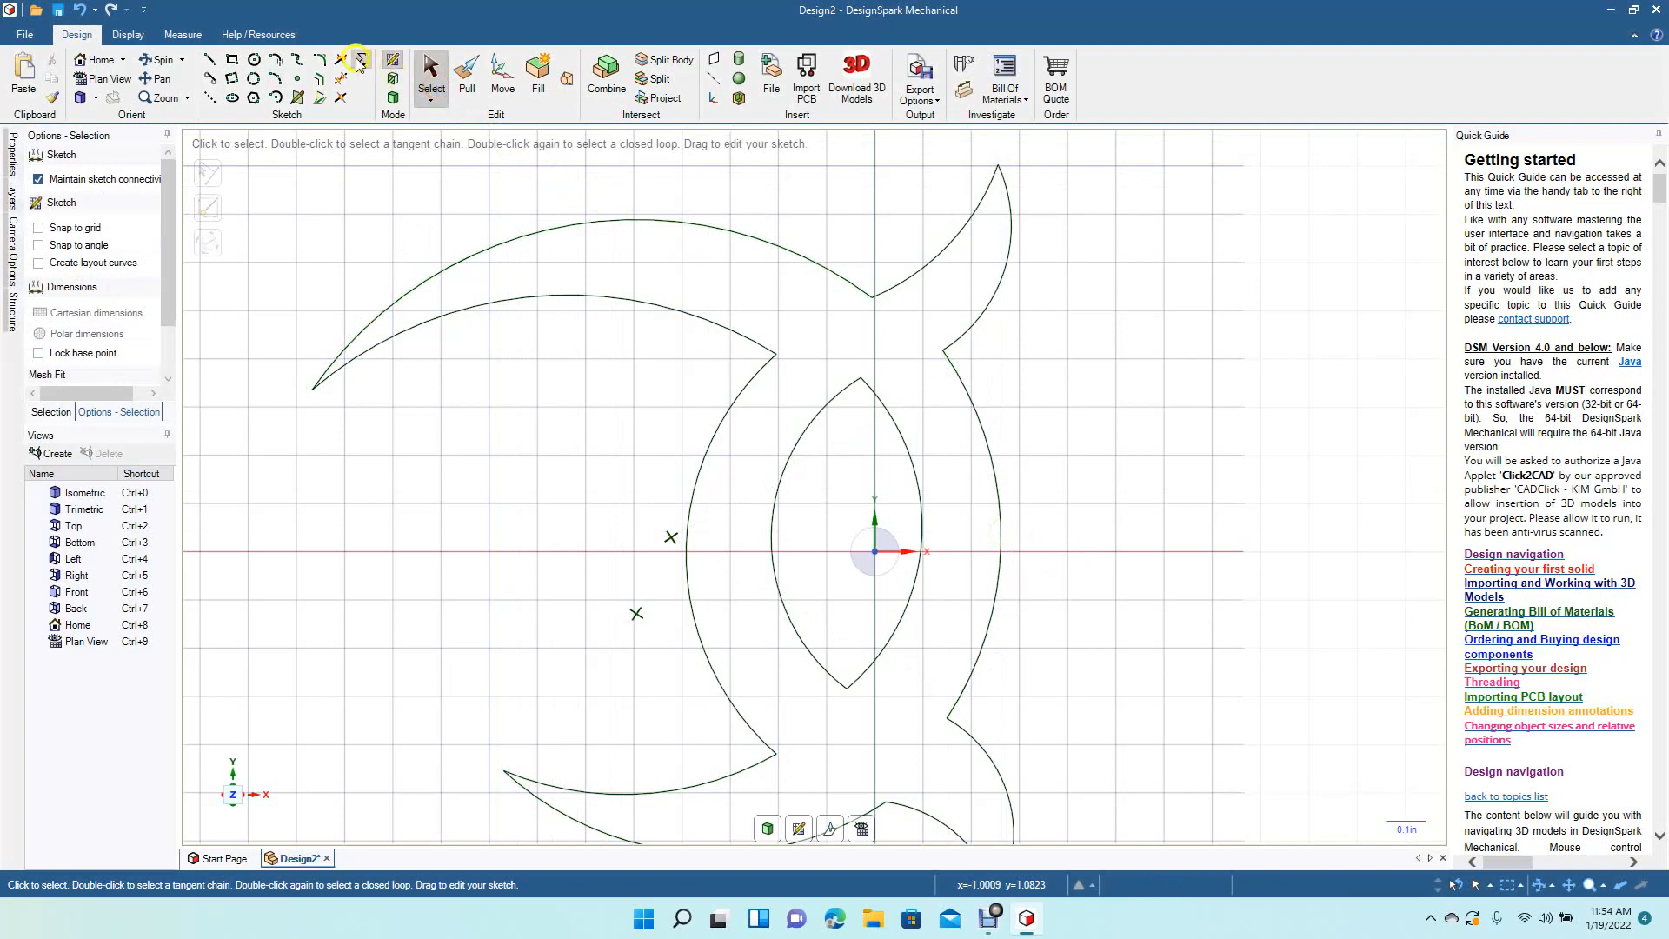
Step: Convert the closed sketch into faces with the Pull tool and delete the face inside the finger opening
click(466, 76)
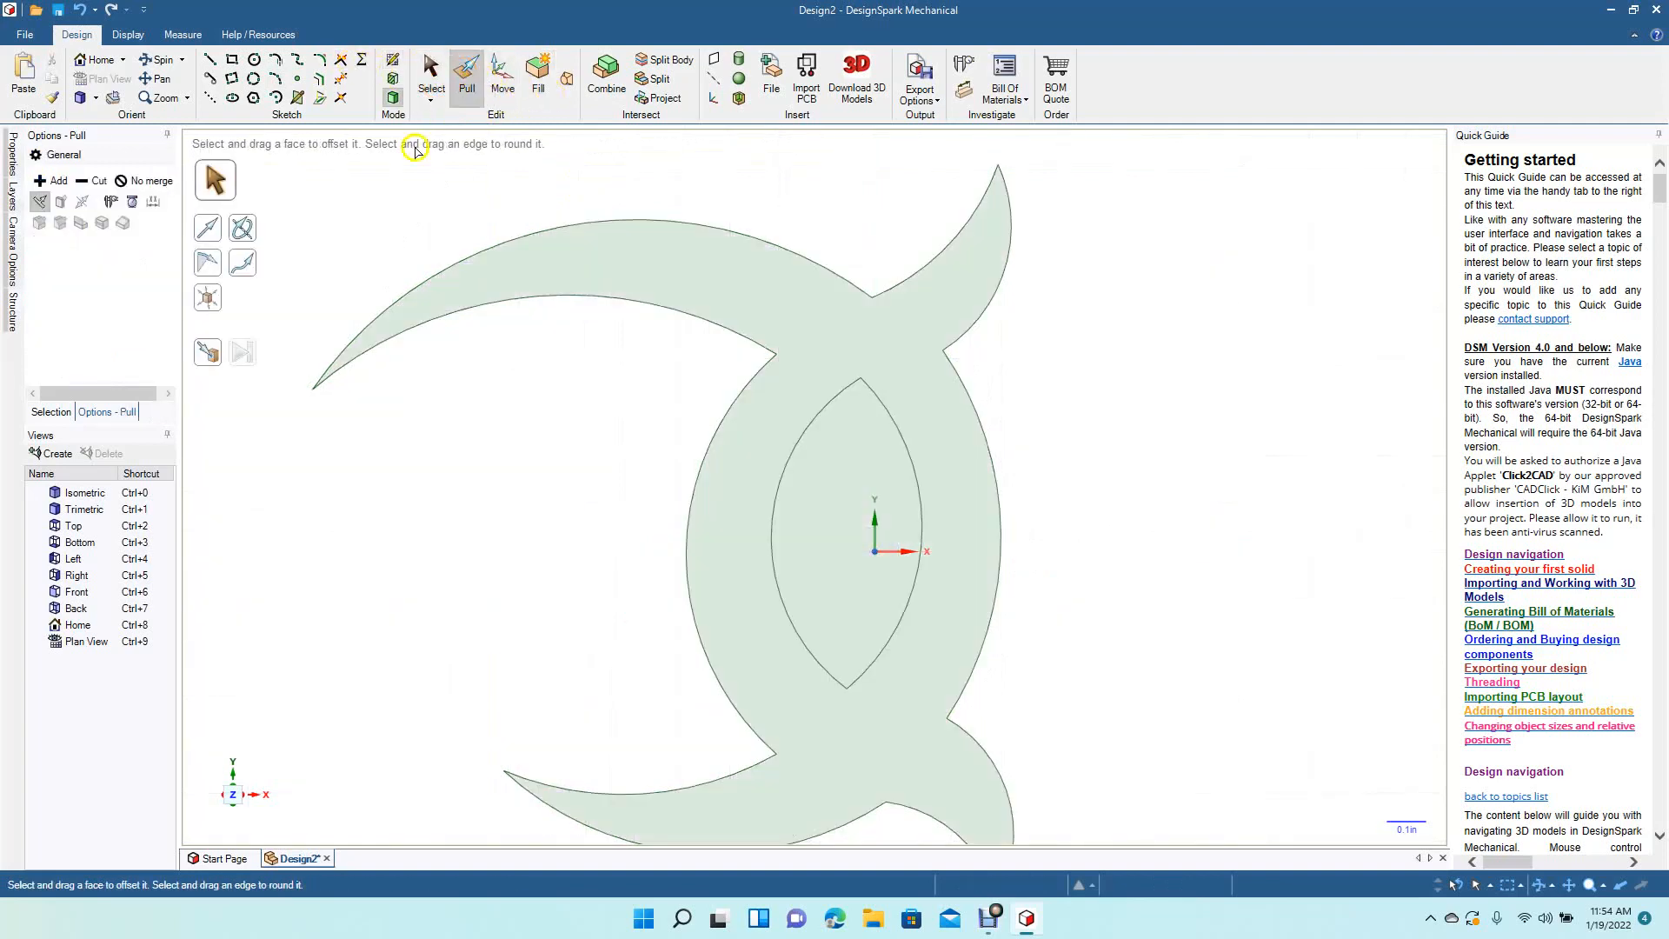
click(826, 474)
key(Delete)
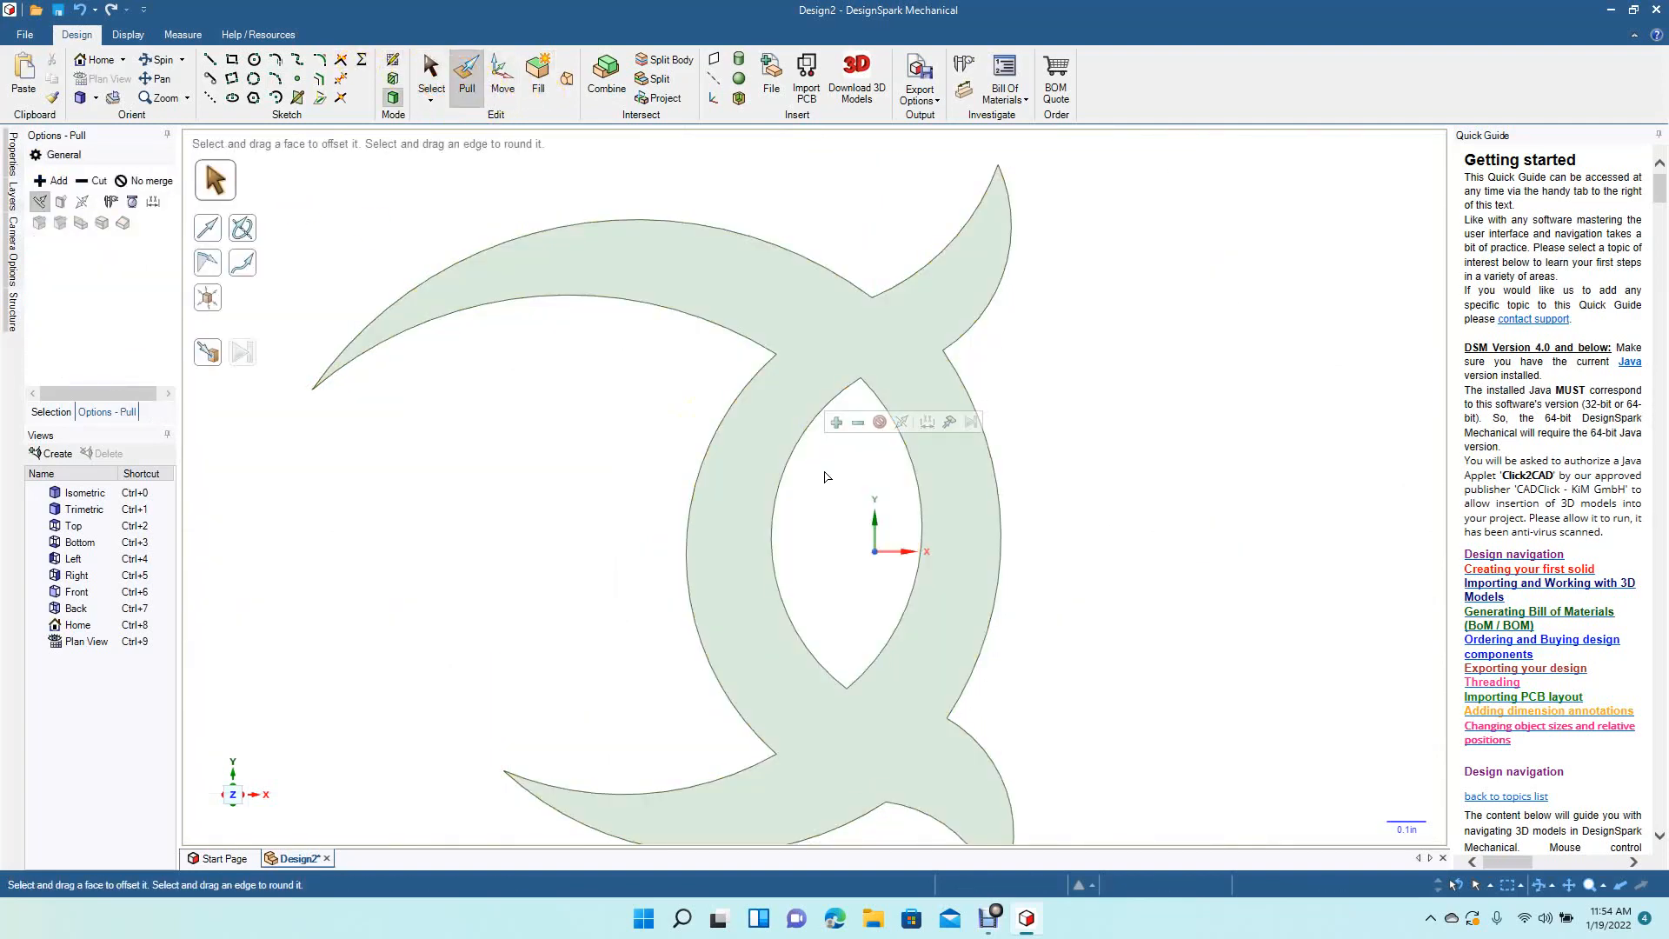
Step: Pull the weapon face on both sides to a thickness of 0.12 in
click(164, 60)
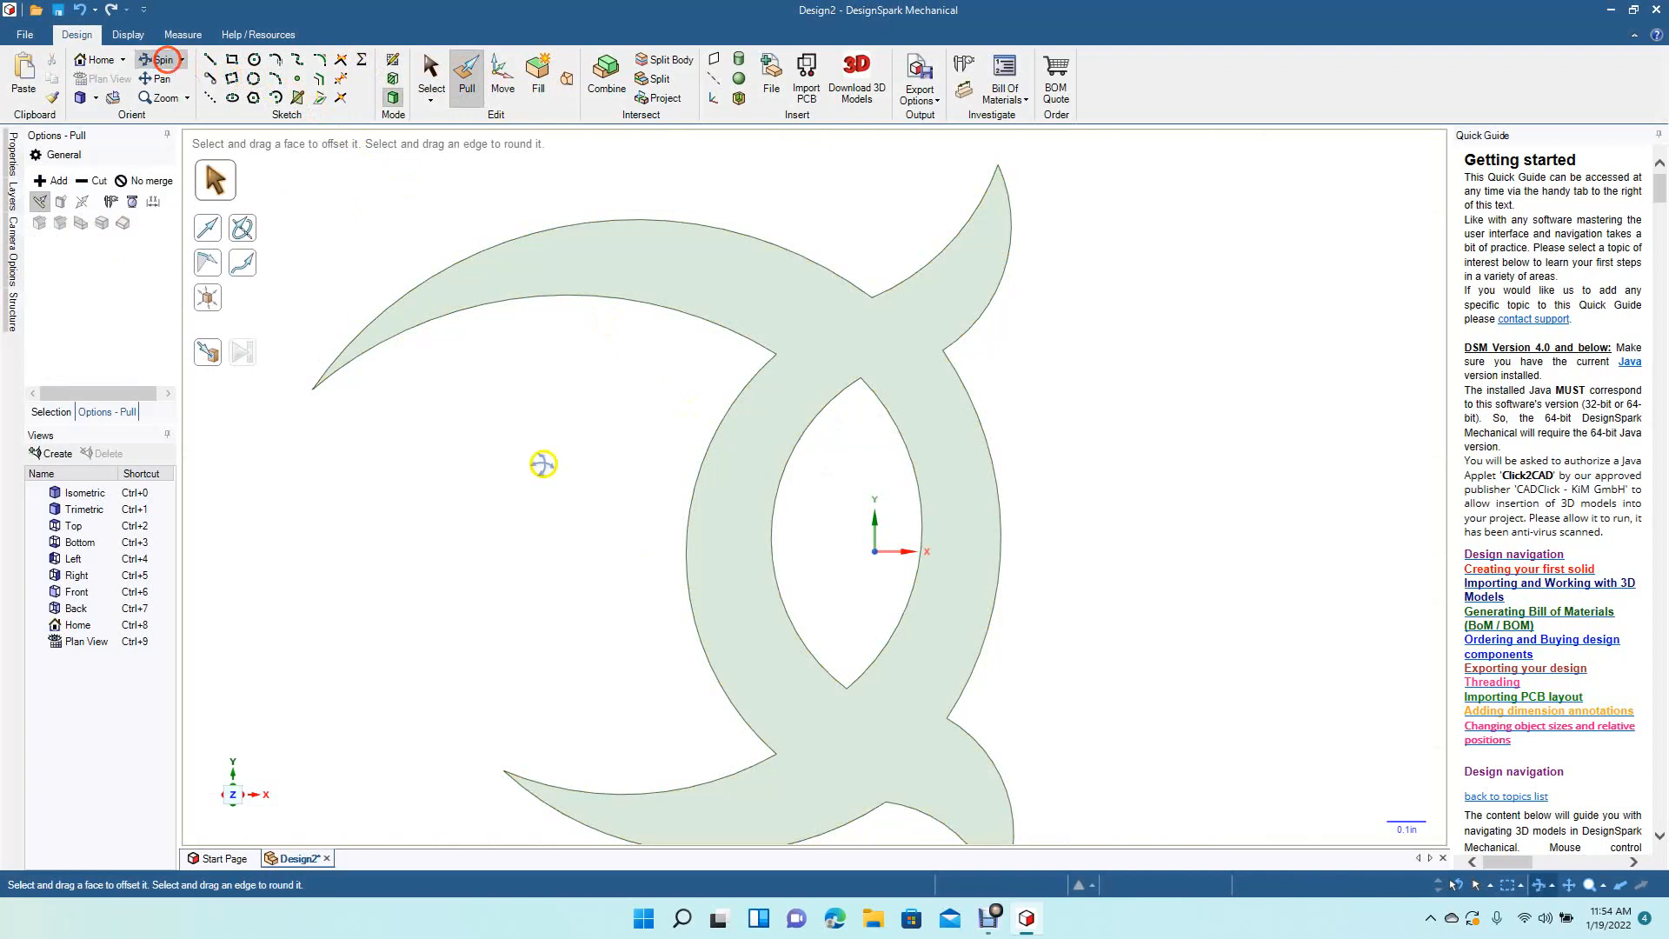
drag(634, 585, 598, 589)
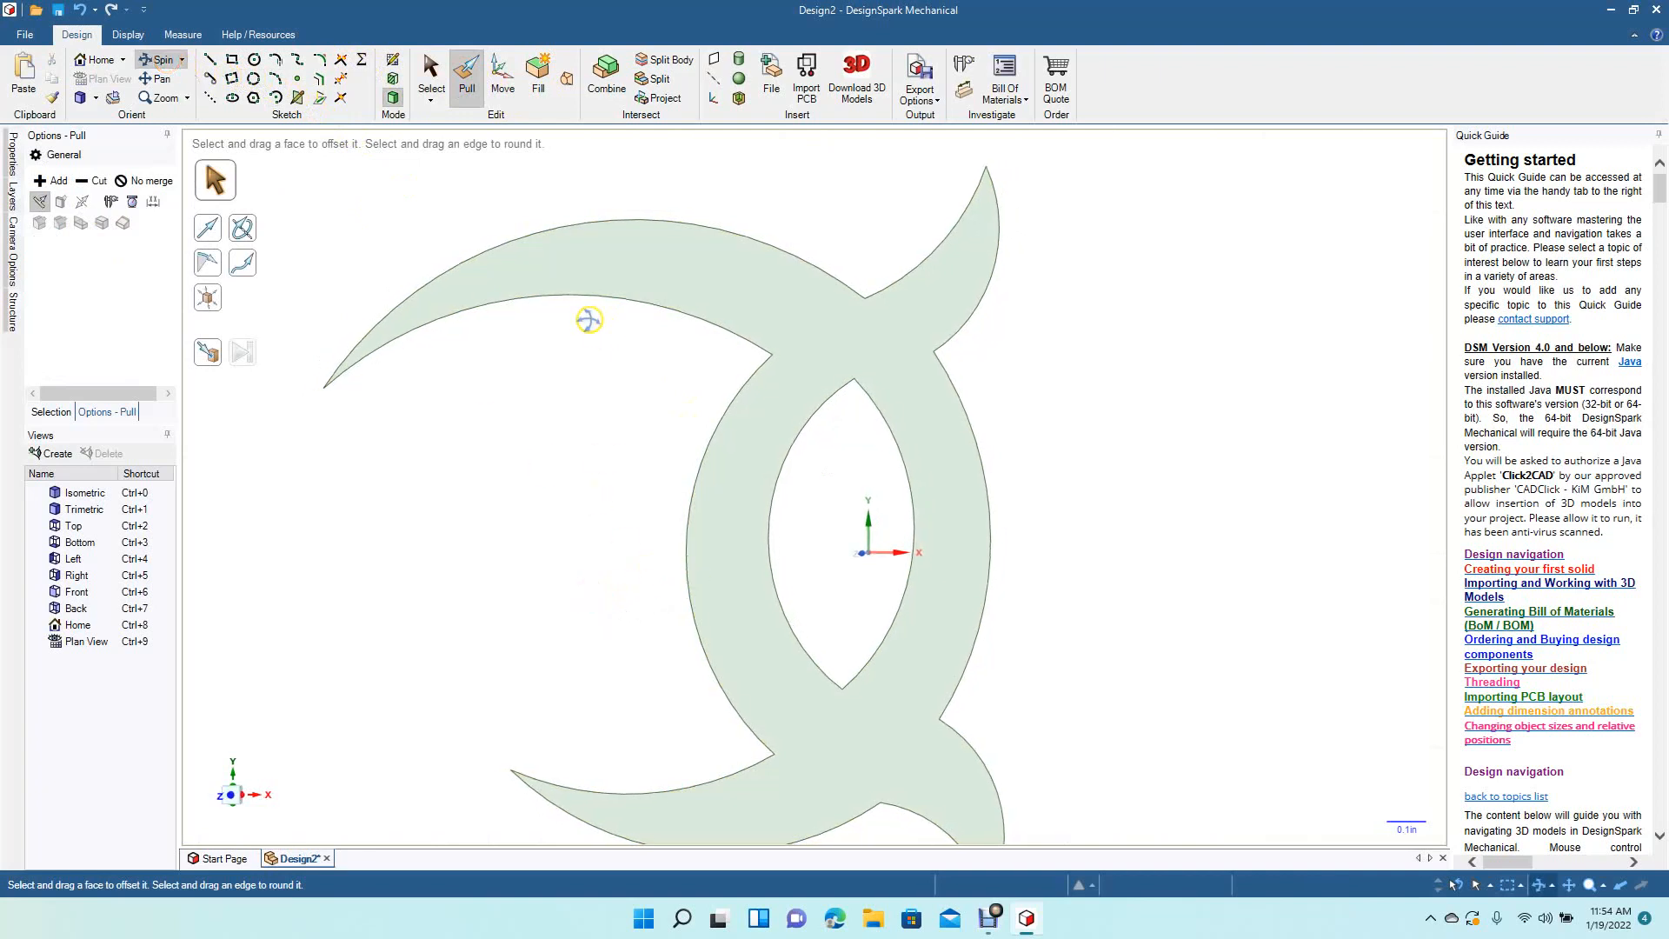
click(465, 70)
click(606, 261)
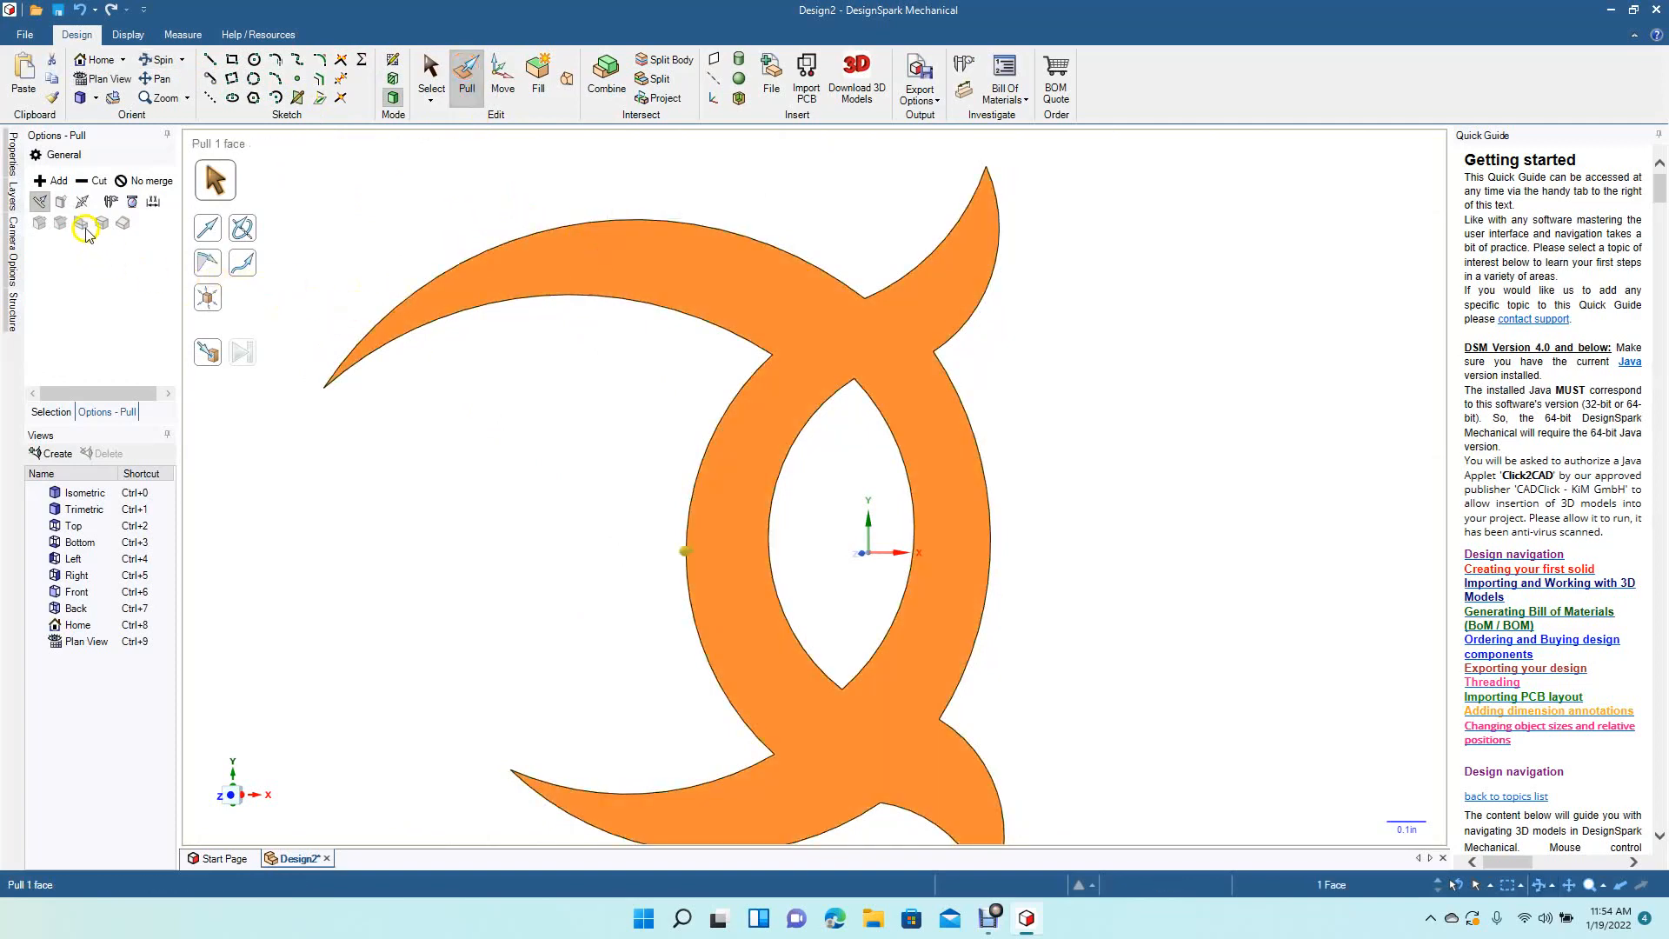
drag(726, 487, 726, 504)
text(0.12)
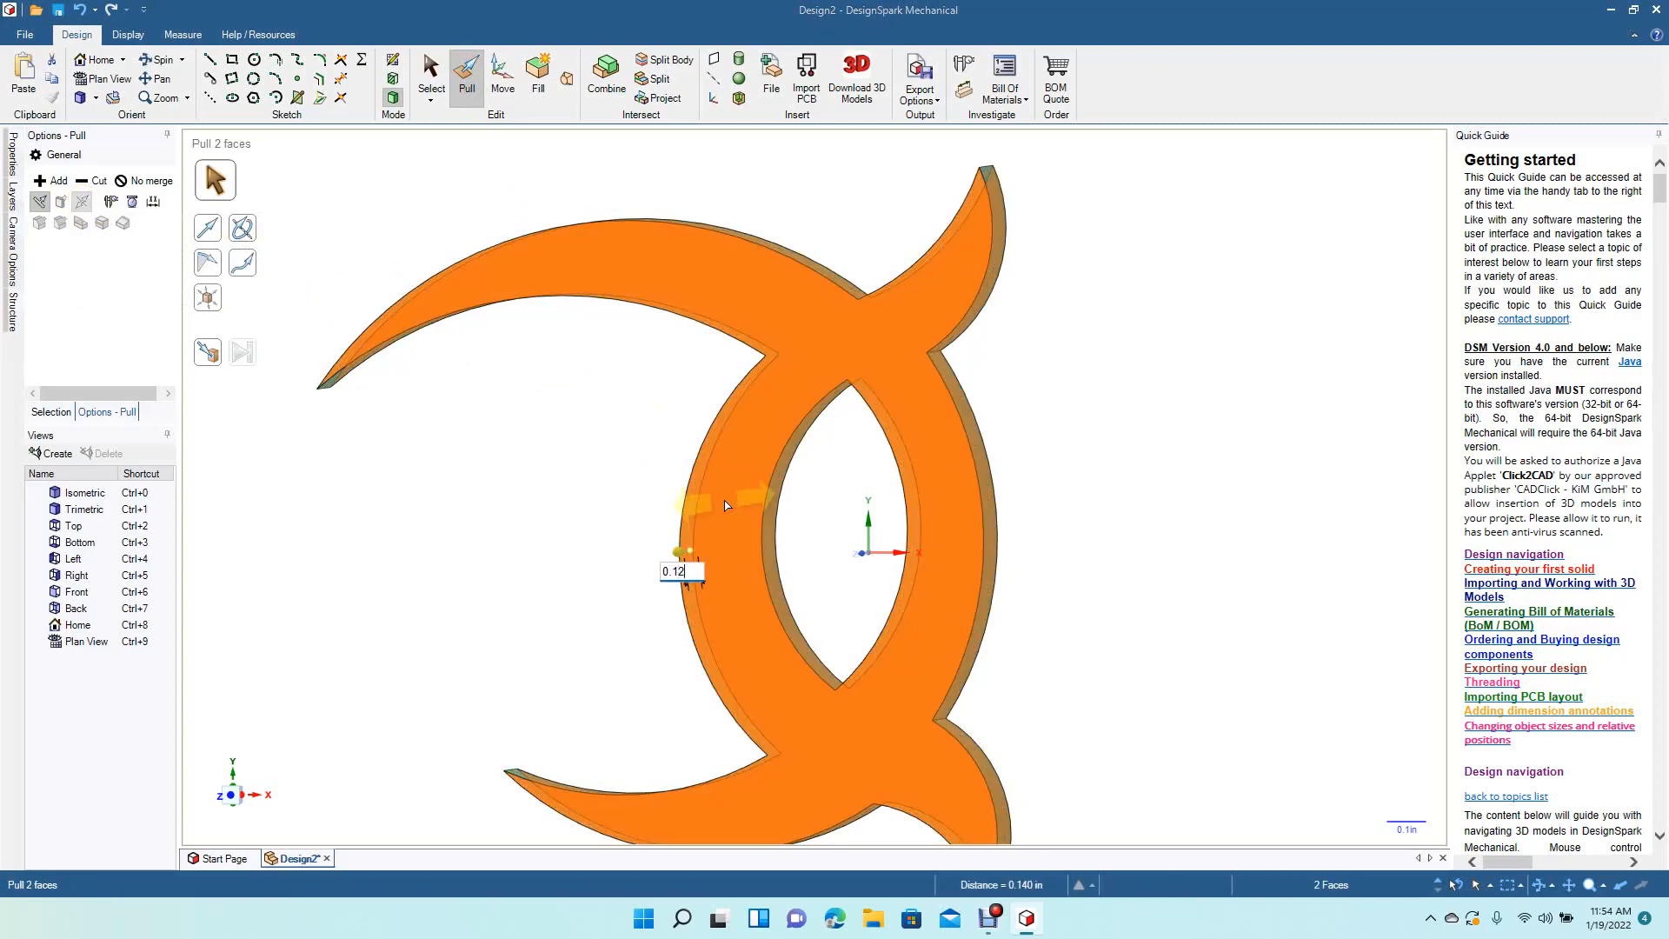
key(Return)
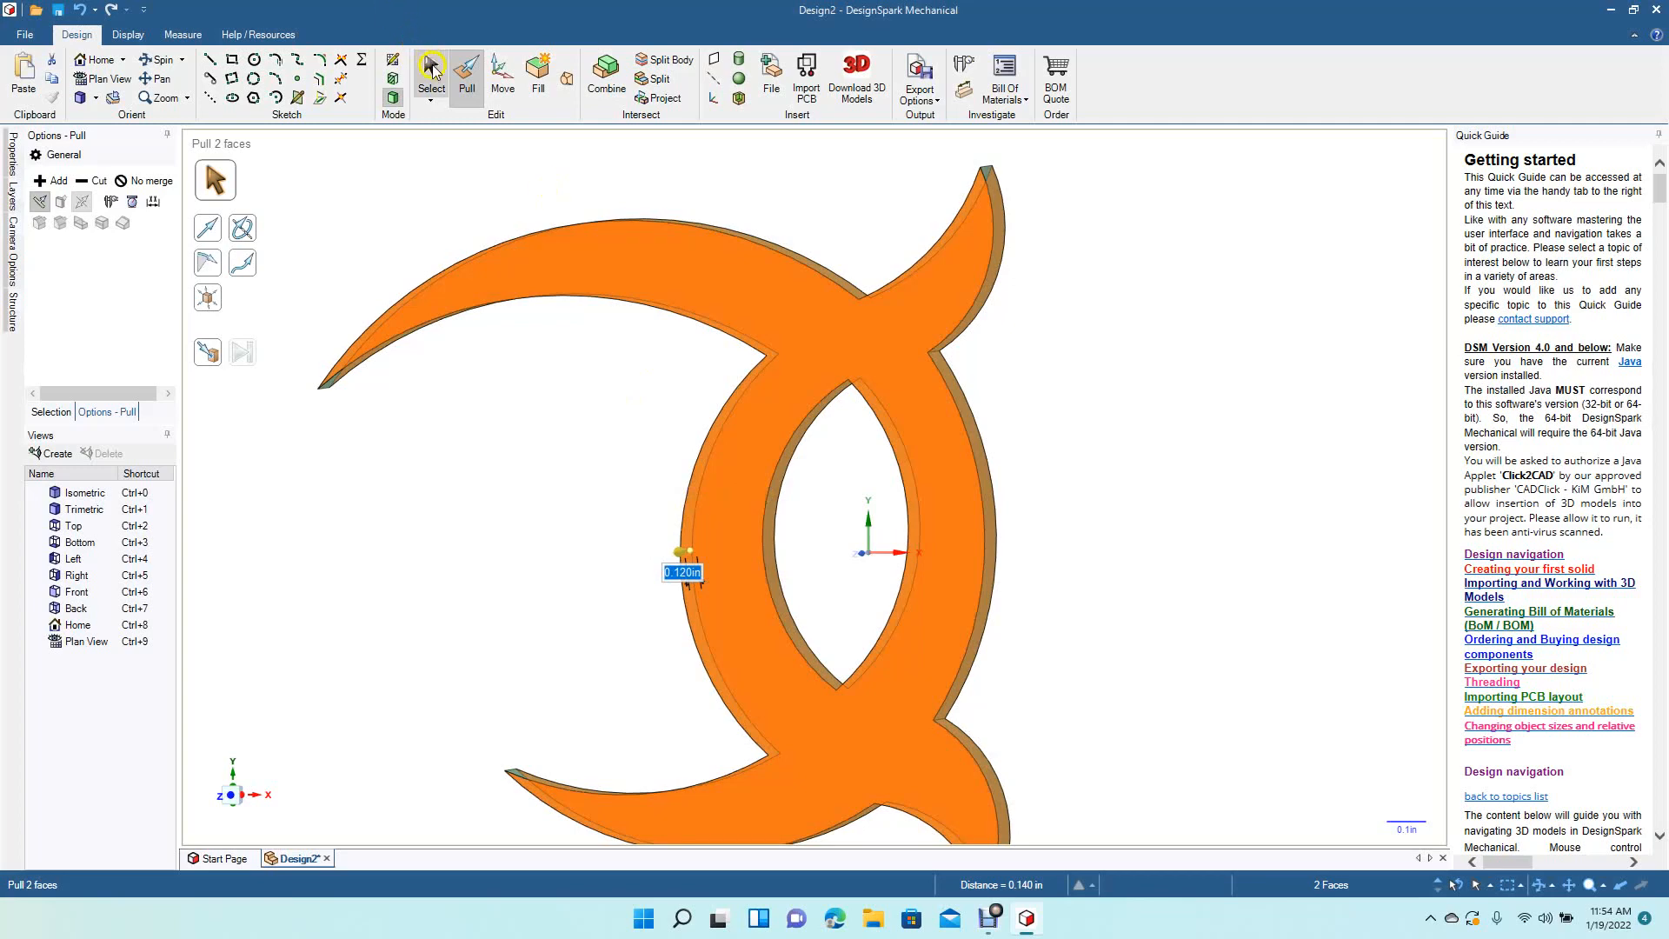
click(447, 92)
click(404, 156)
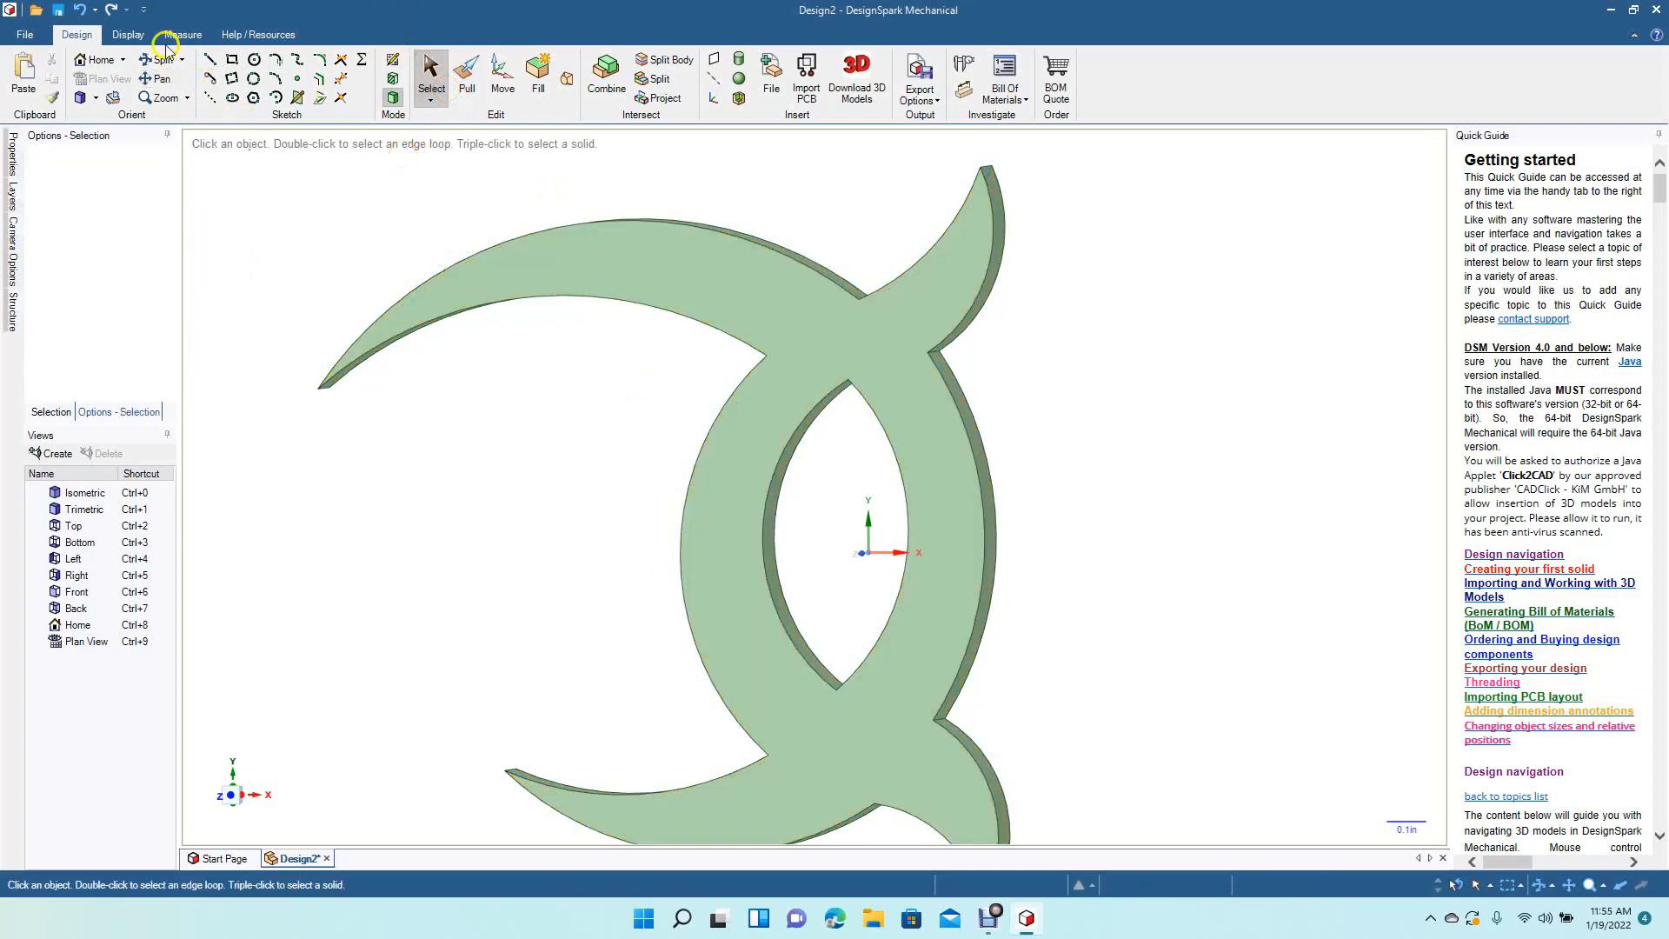
Step: Orbit around the 0.12 in thick body, and undo the thickening back to the flat face
click(159, 59)
mouse_move(291, 224)
mouse_down()
mouse_move(309, 399)
mouse_move(305, 213)
mouse_up()
key(z)
click(375, 384)
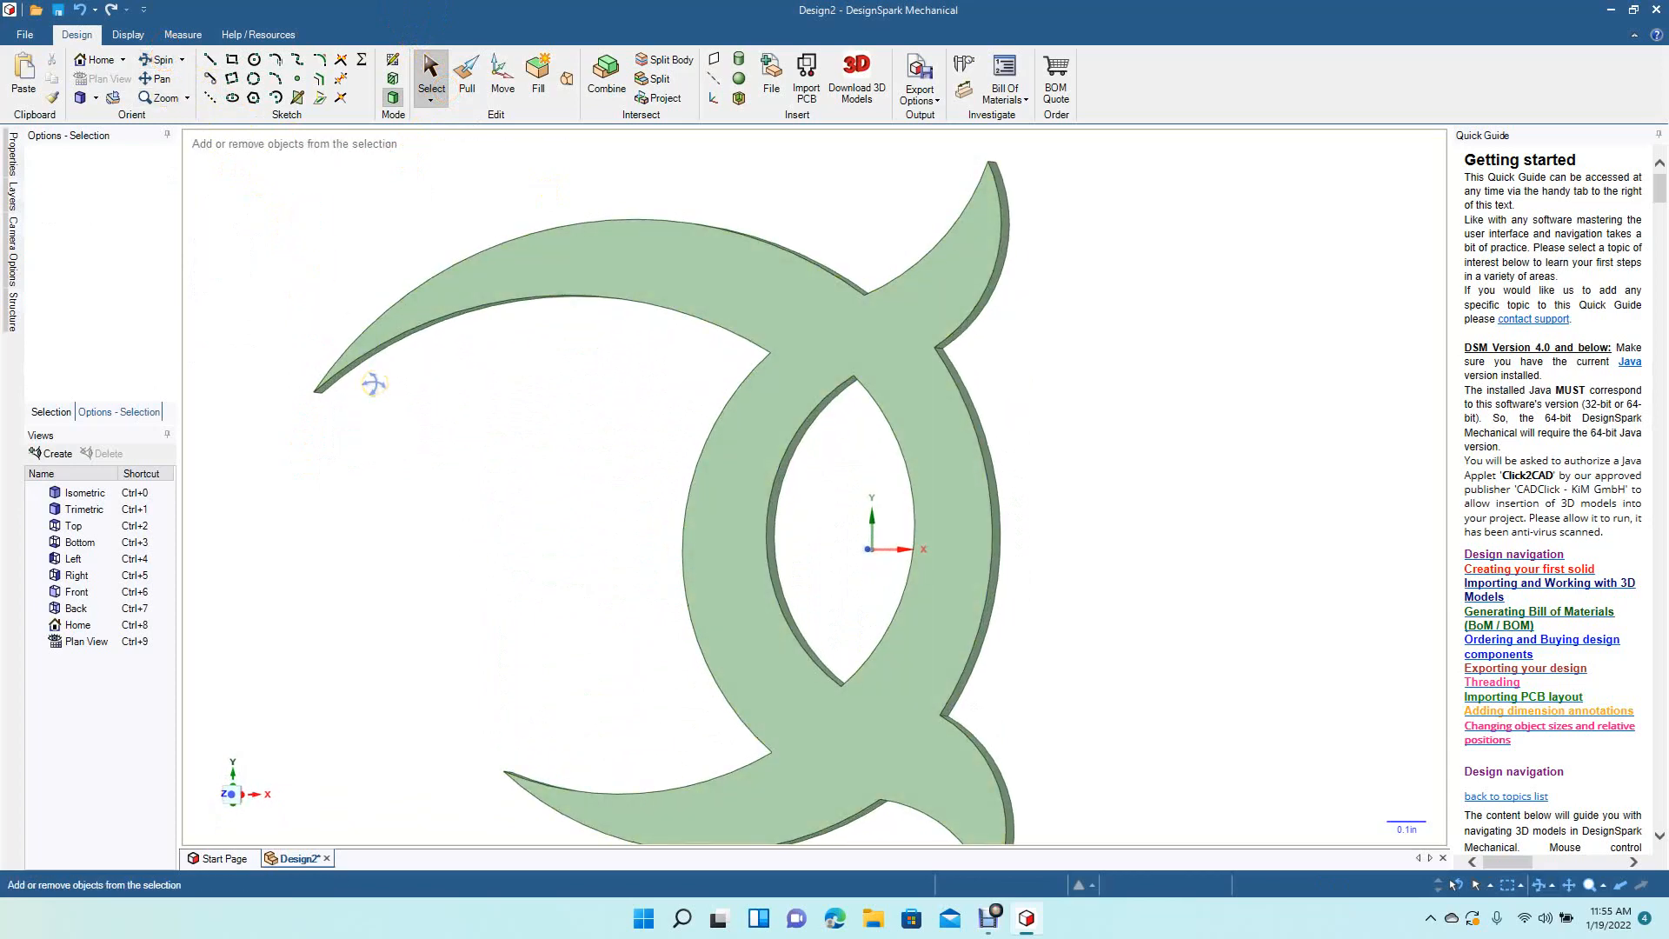
key(ctrl+a)
key(p)
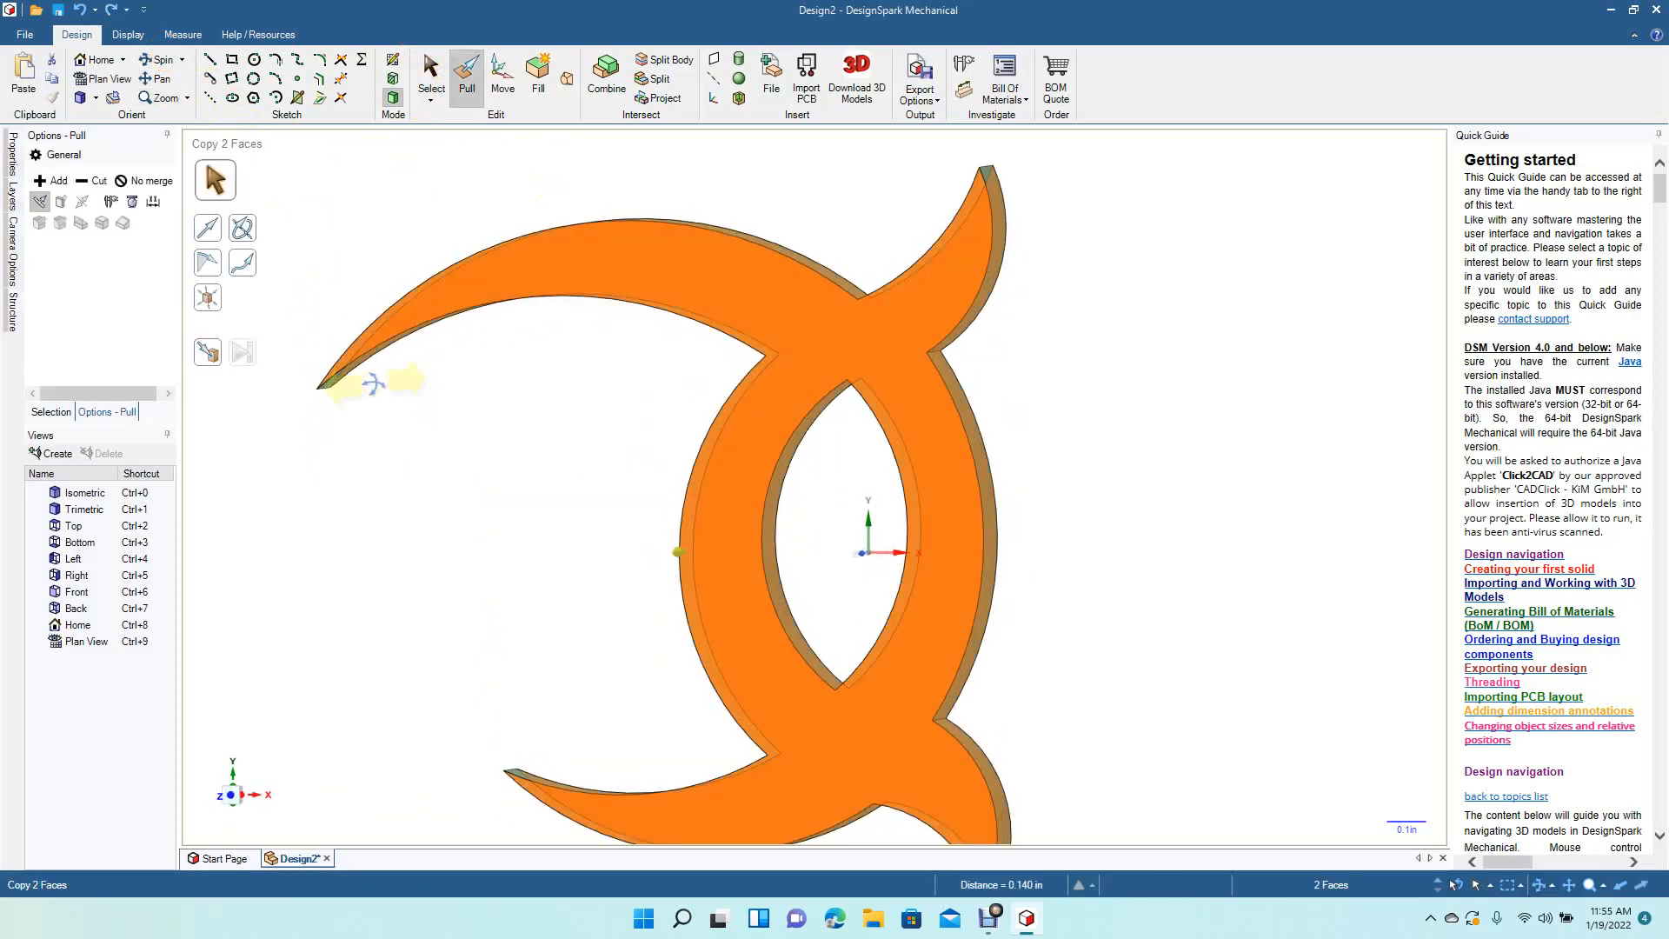
click(201, 222)
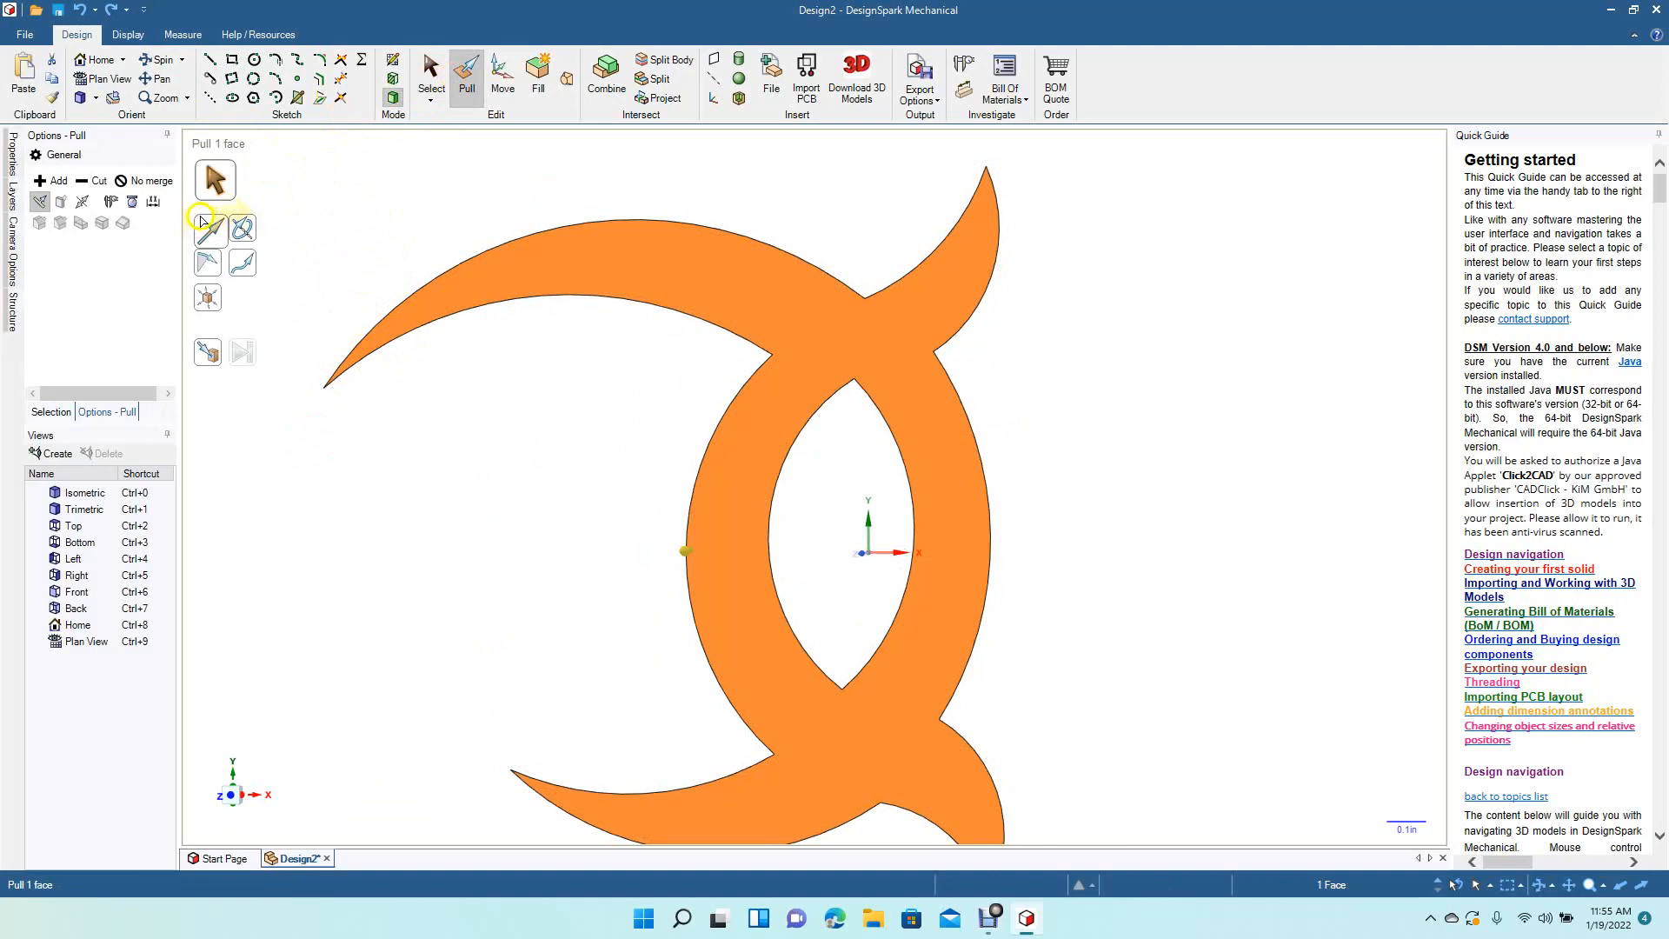
Step: Try pulling the weapon face on both sides to 0.6 in, and undo it
click(82, 200)
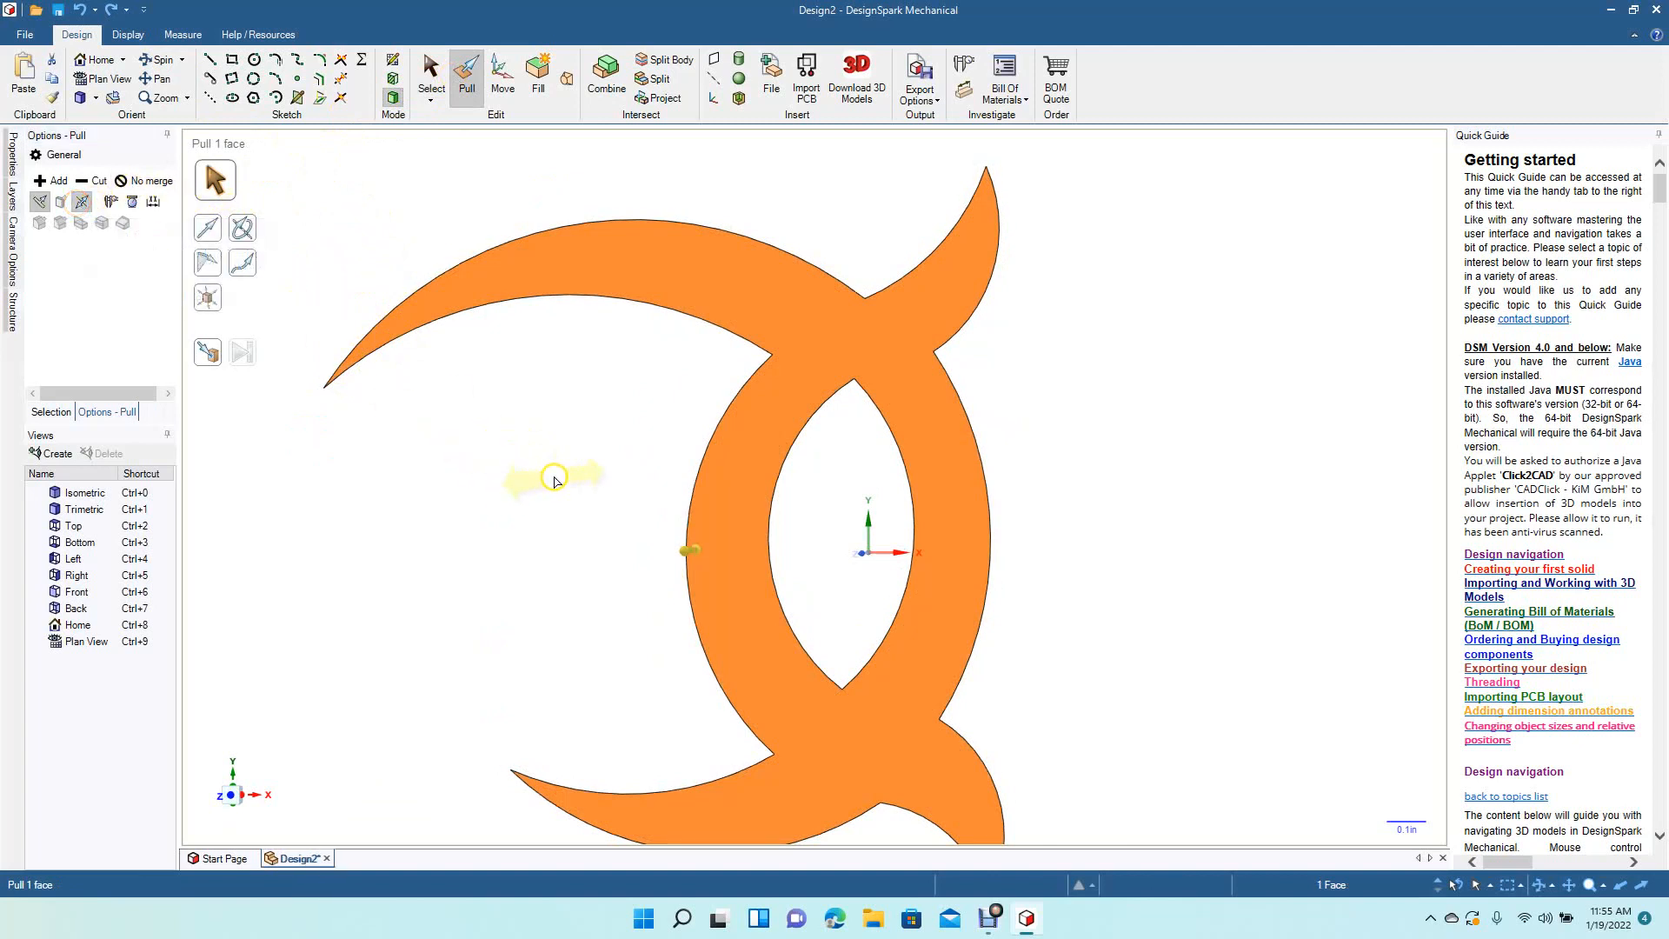
key(space)
text(.6)
key(Return)
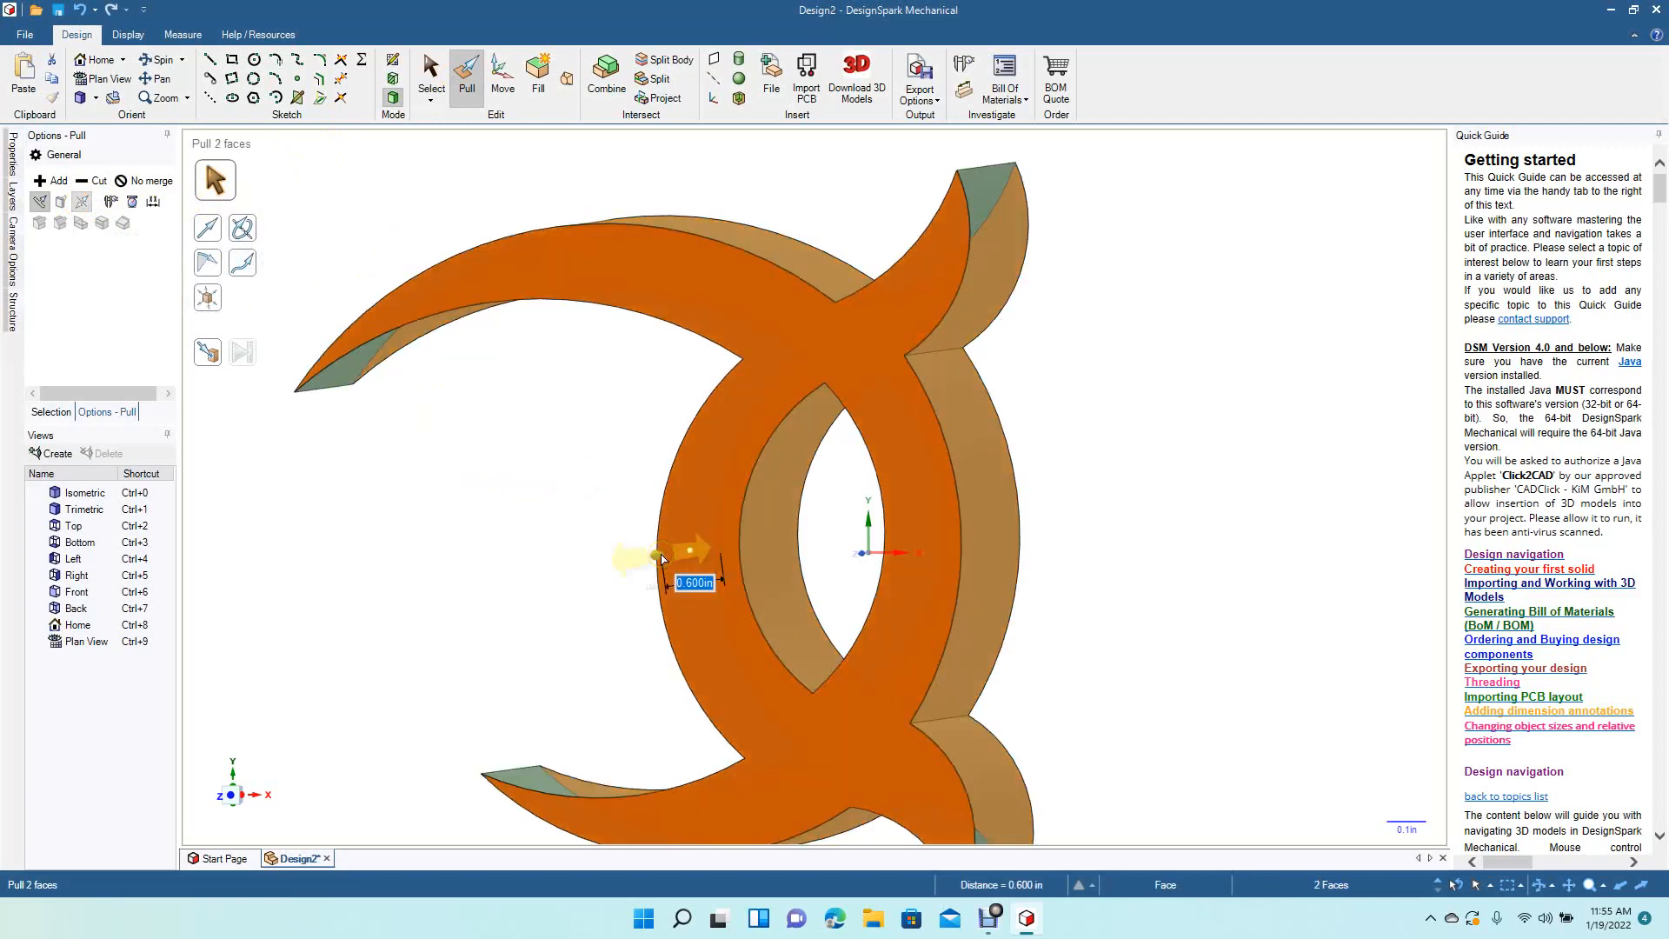
key(ctrl+z)
Step: Pull the weapon face freehand on both sides to a thickness of about 0.1 in
click(711, 527)
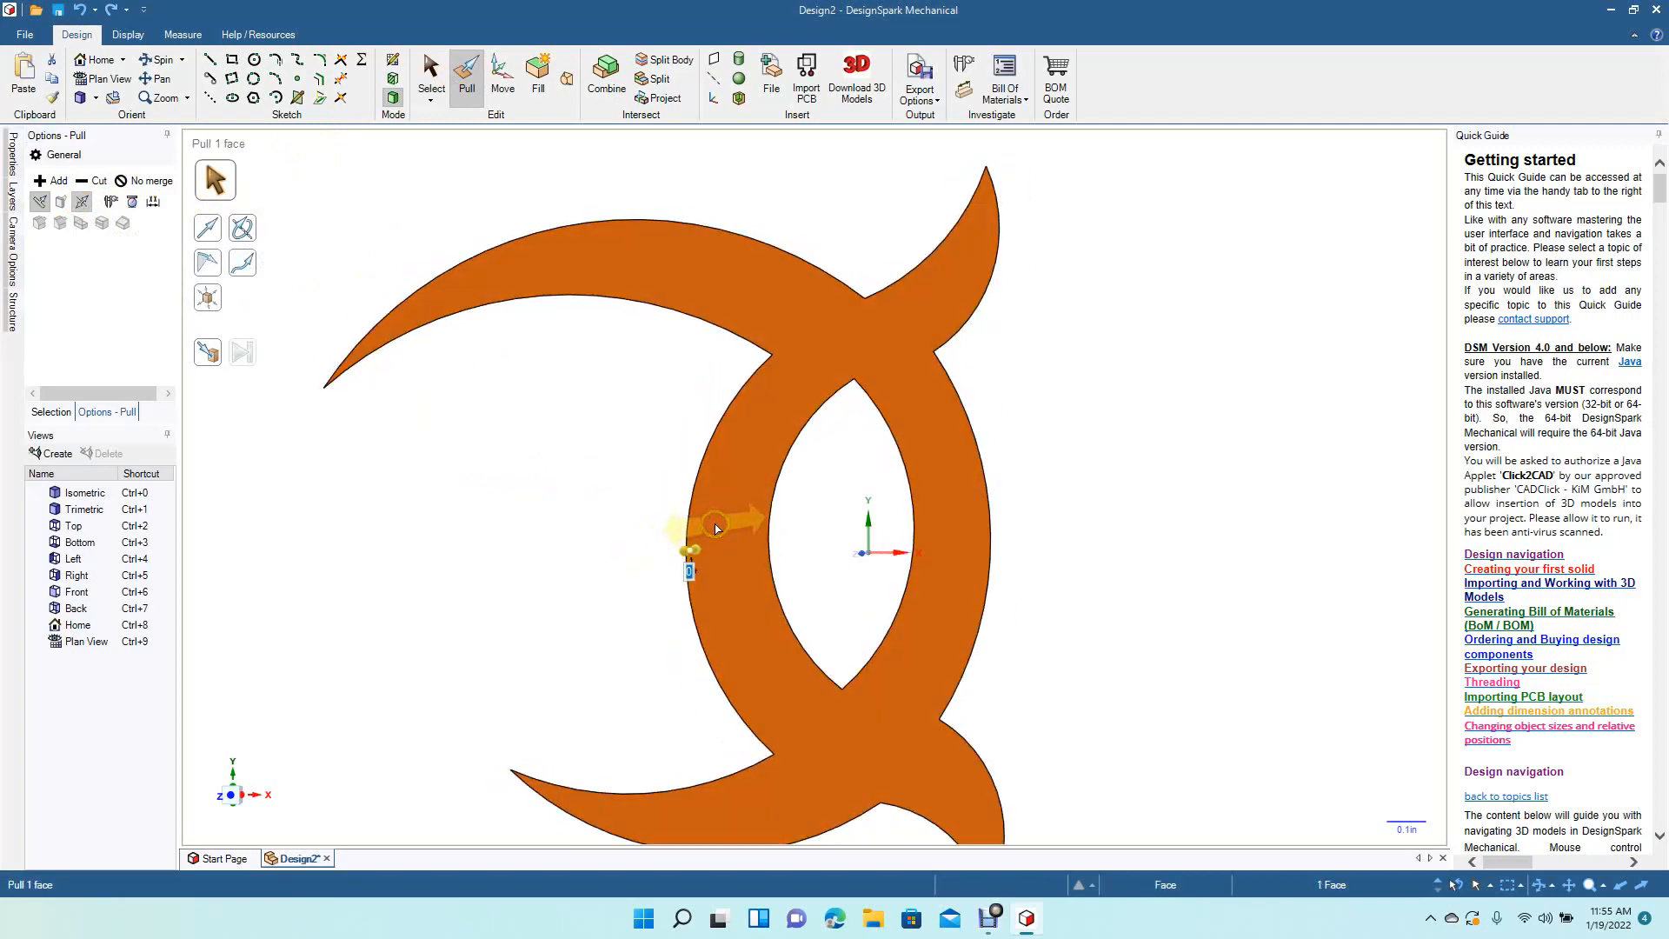
drag(714, 524, 712, 529)
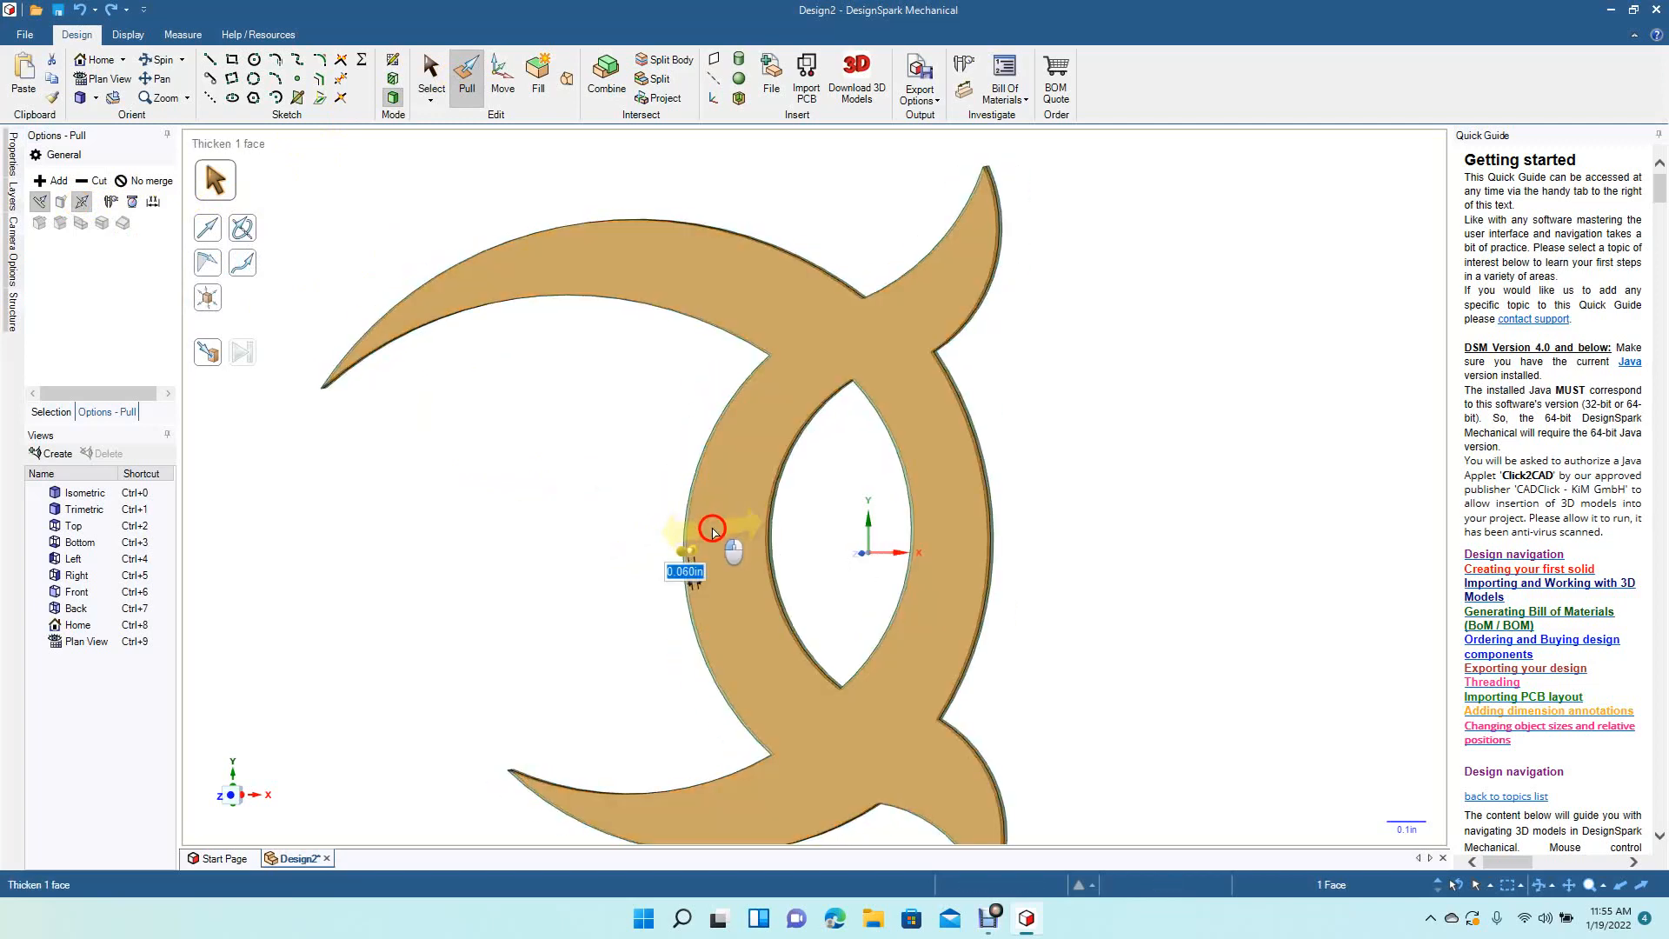
drag(712, 530, 710, 534)
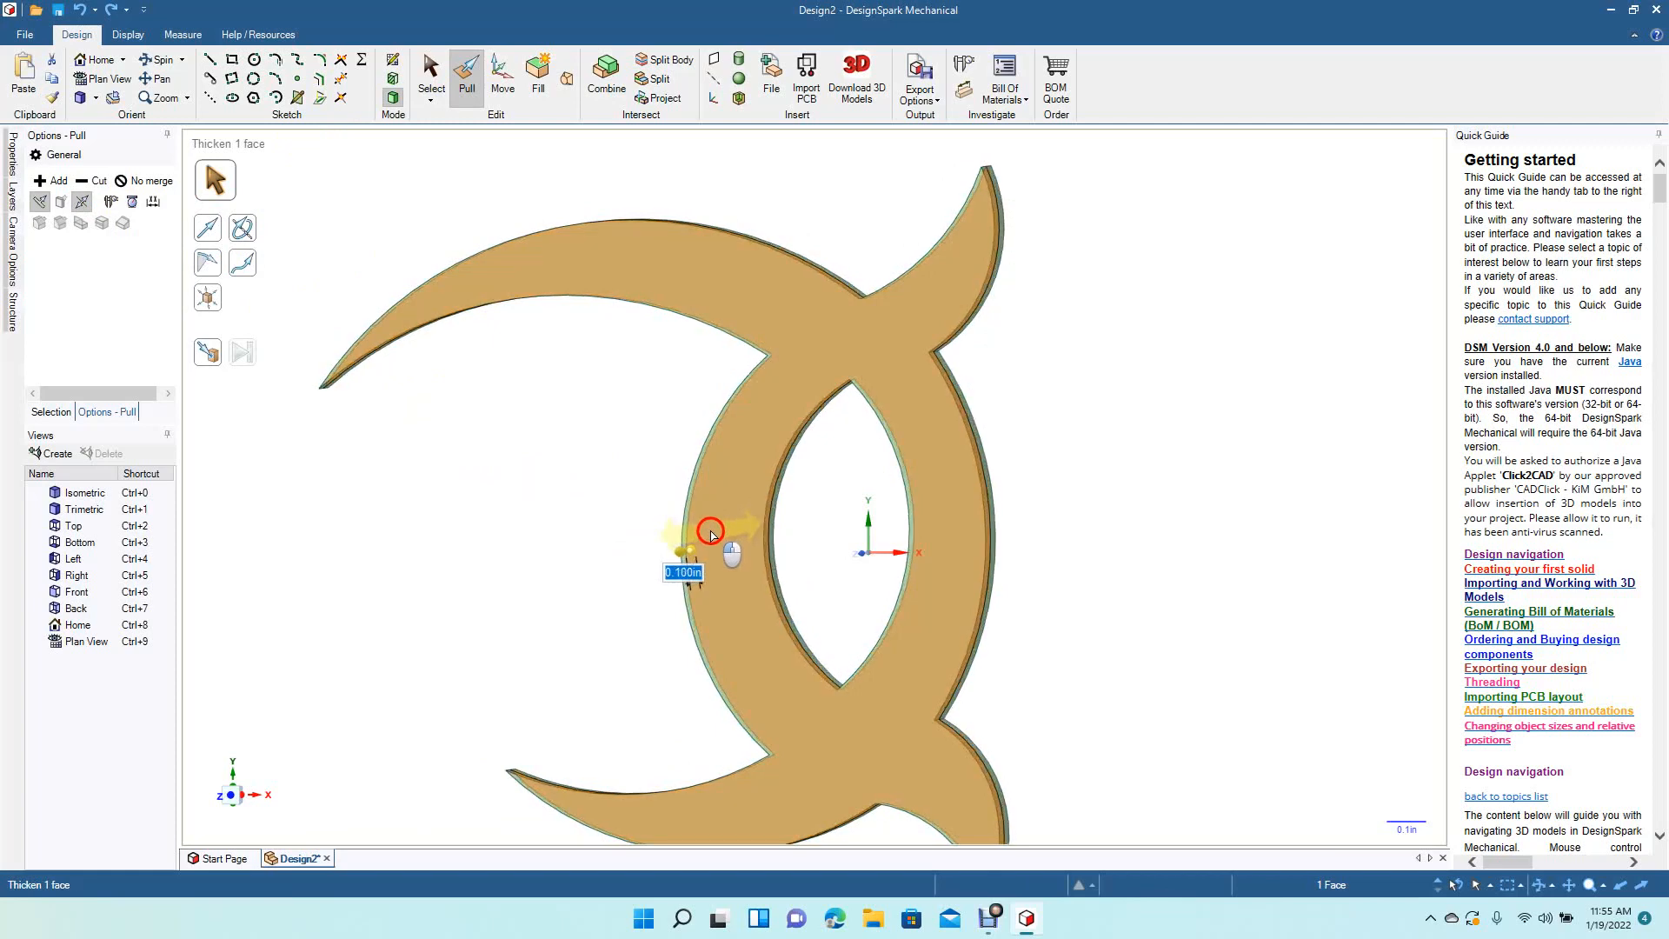
drag(711, 532, 708, 529)
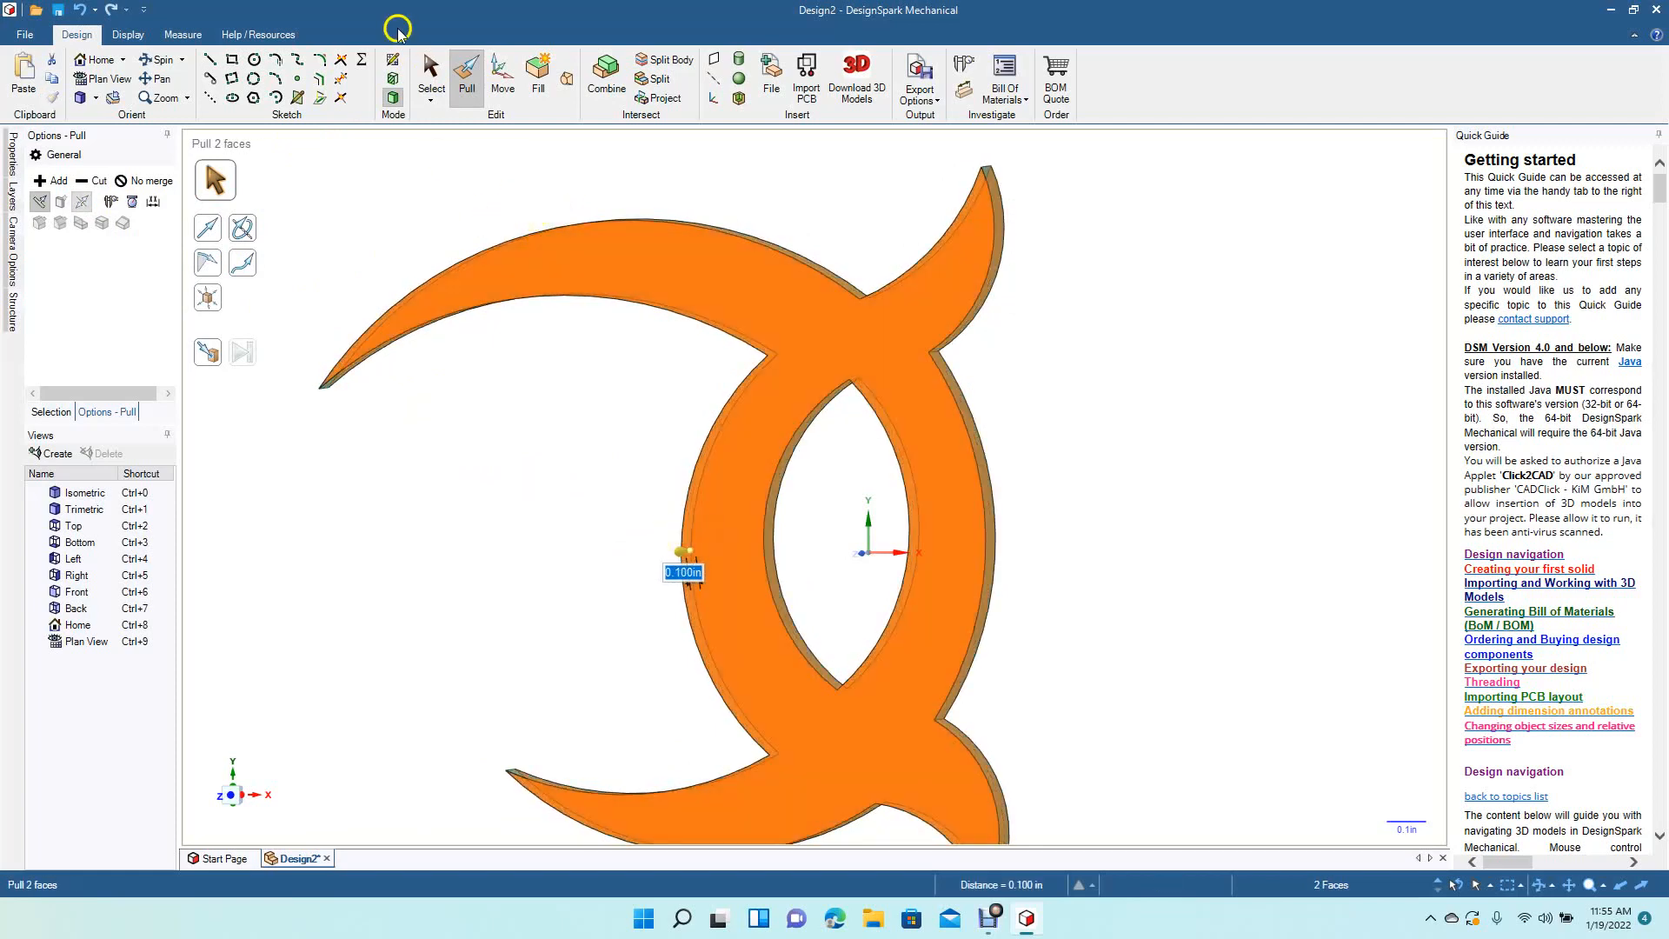
Step: Inspect the 0.1 in thick body from an oblique angle, and undo its thickening
click(431, 77)
click(383, 161)
click(159, 59)
drag(440, 242, 333, 408)
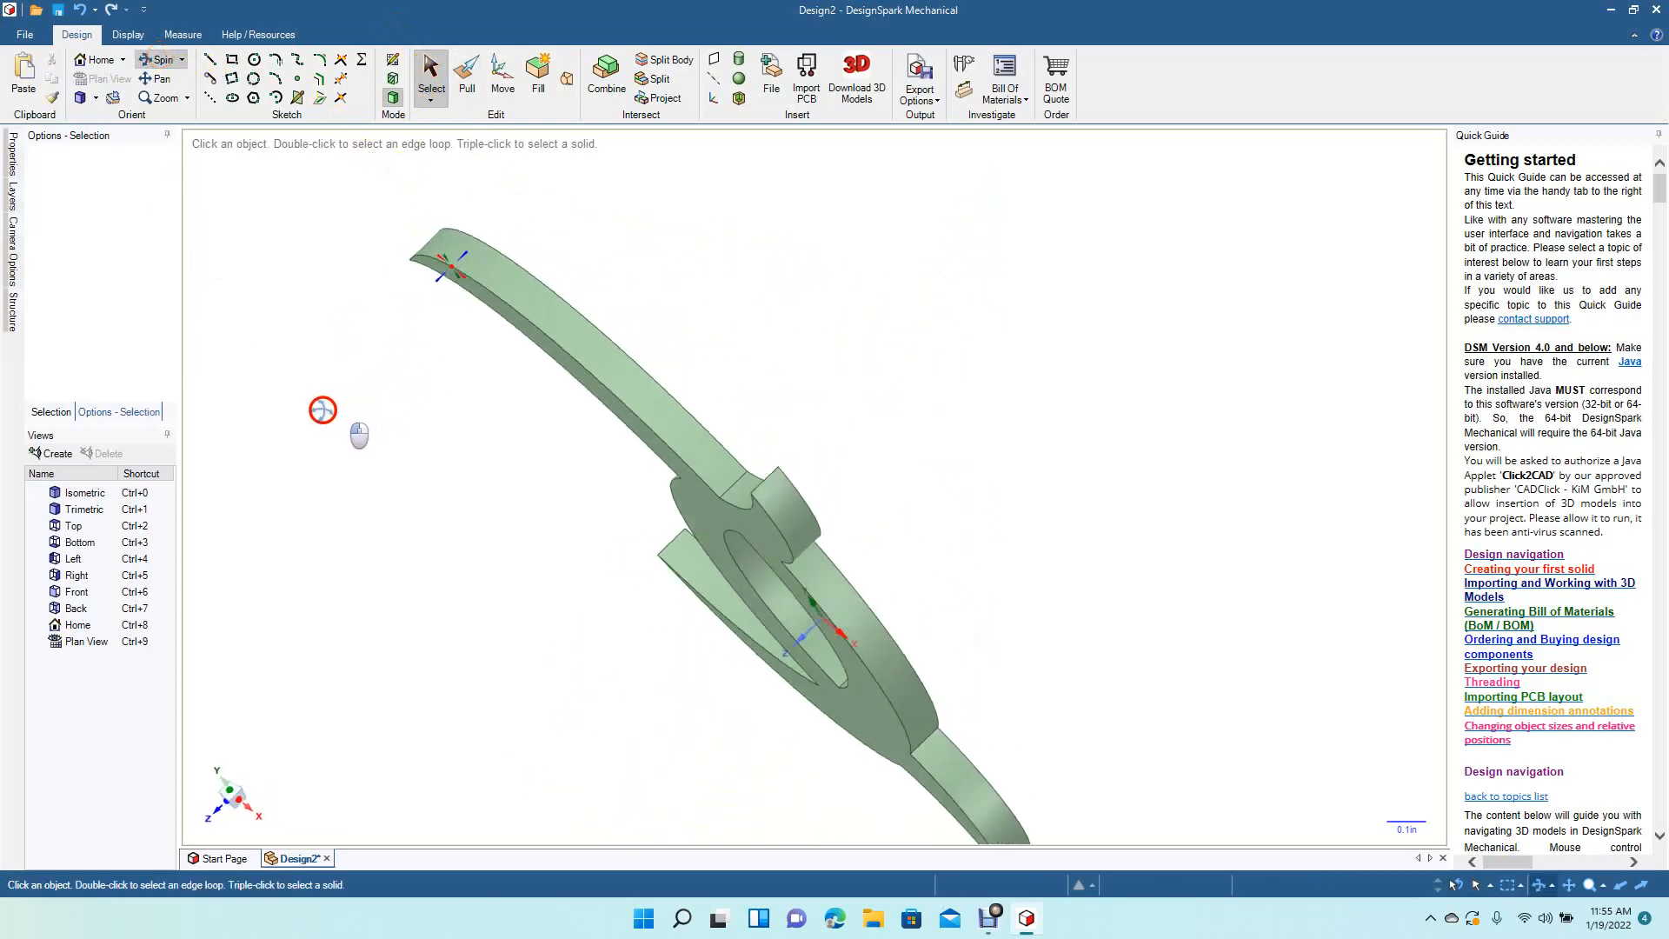
key(ctrl+6)
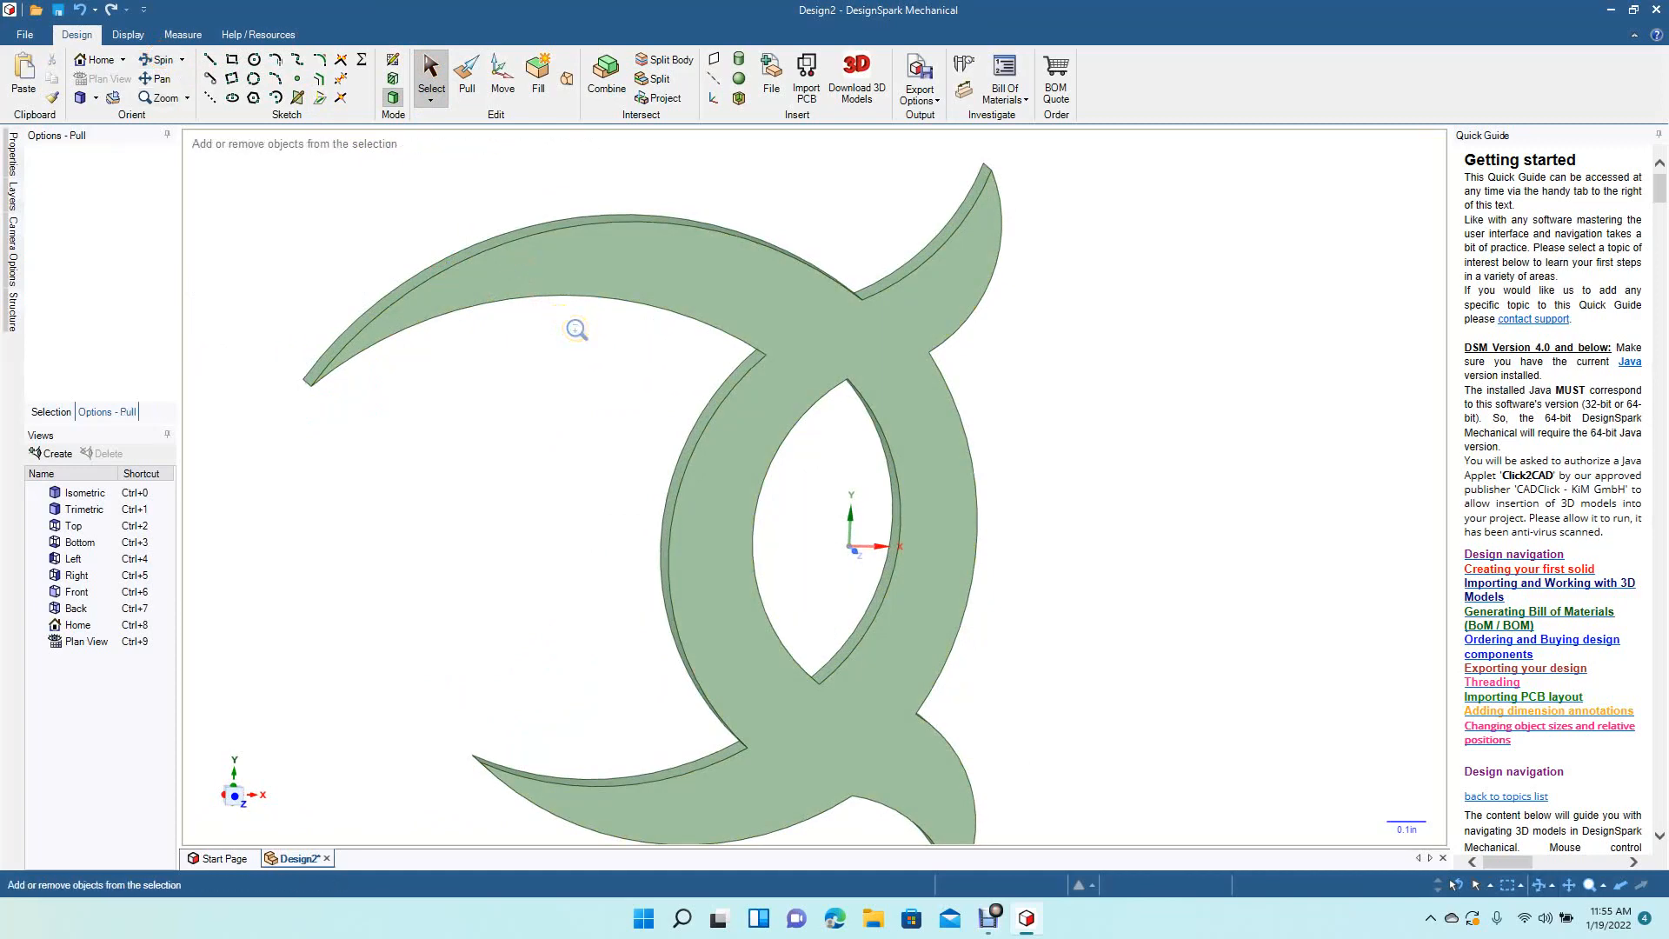
key(p)
Step: Thicken the weapon face on both sides to 0.05 in with the Pull tool
click(733, 458)
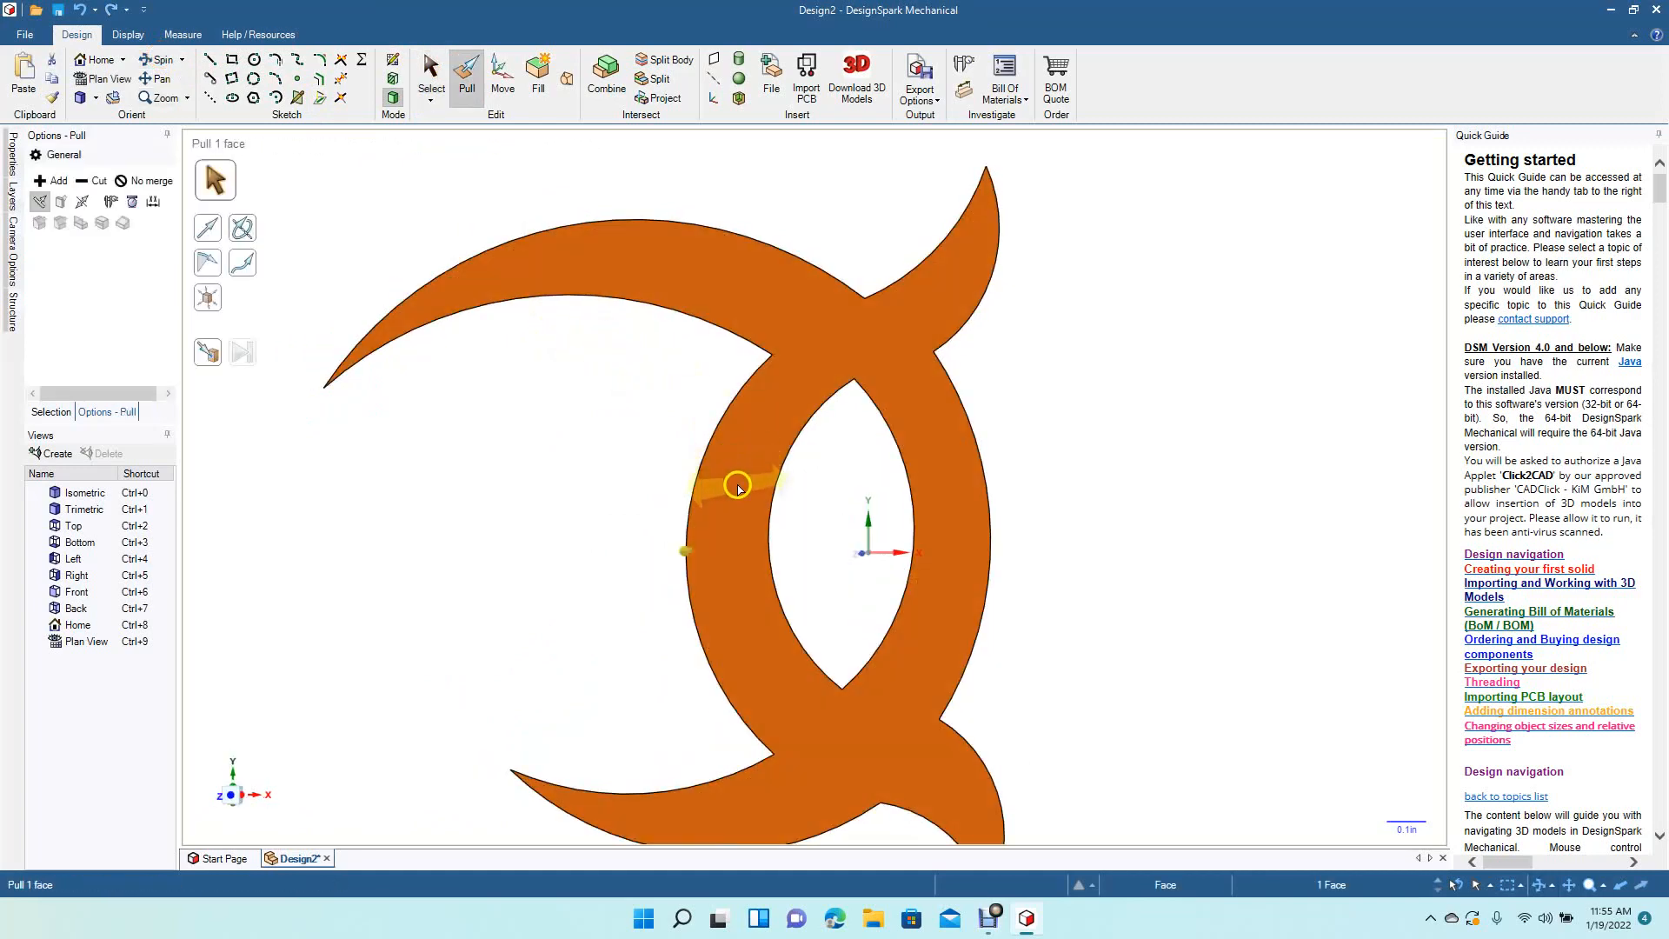
click(83, 203)
text(0.)
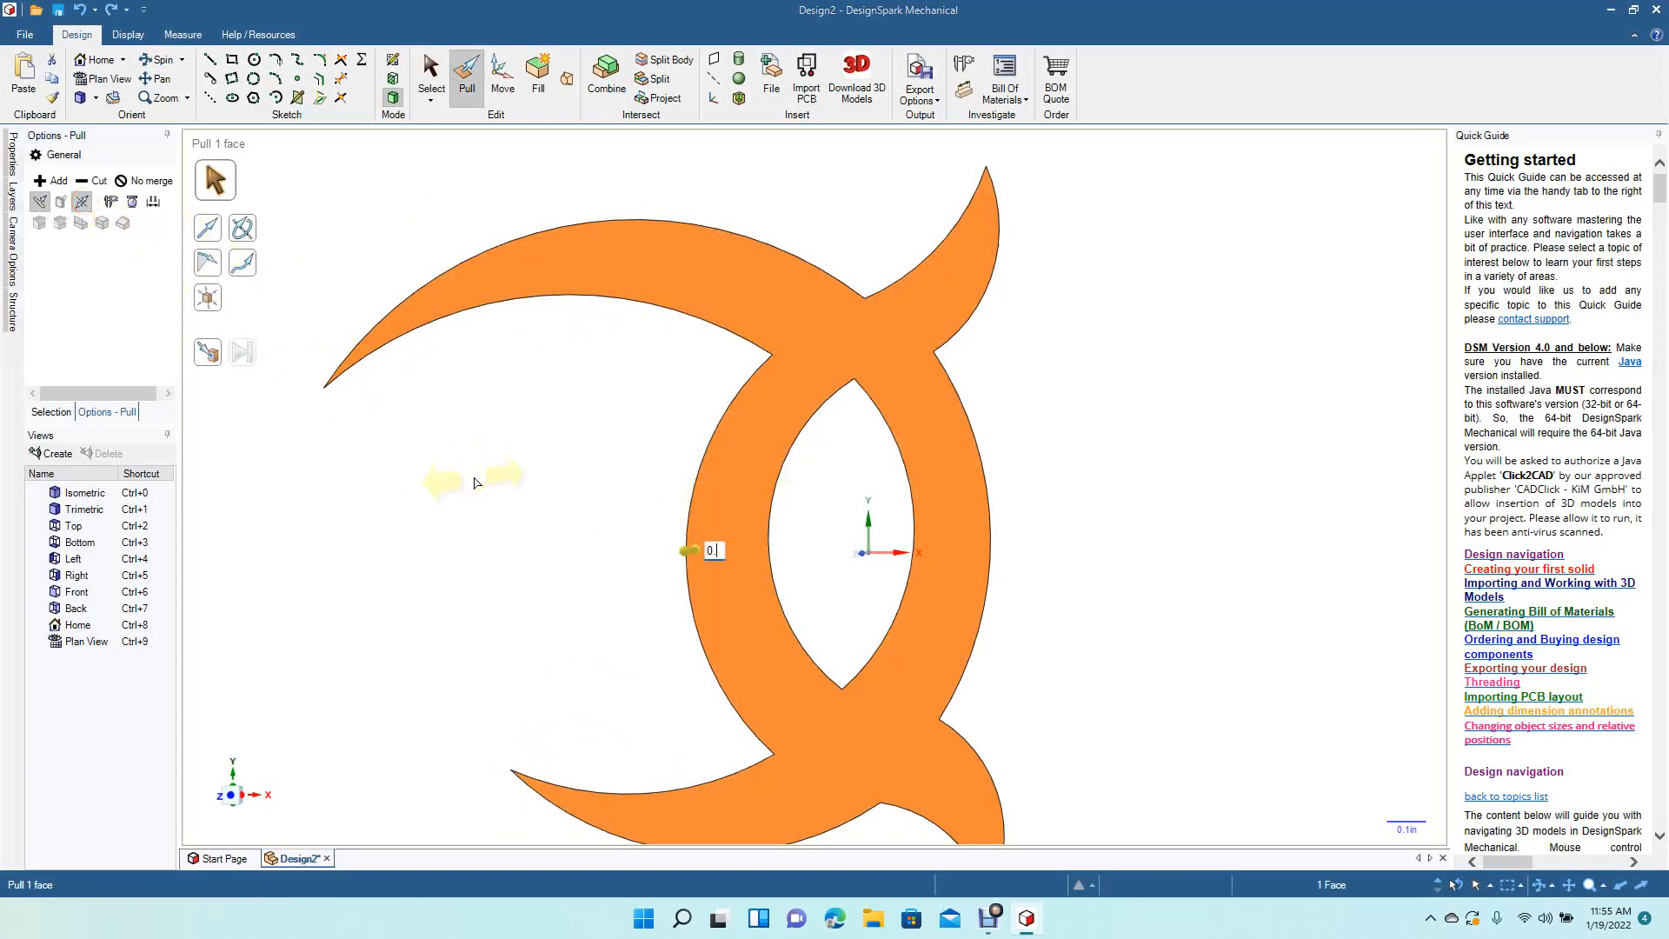
text(05)
key(Return)
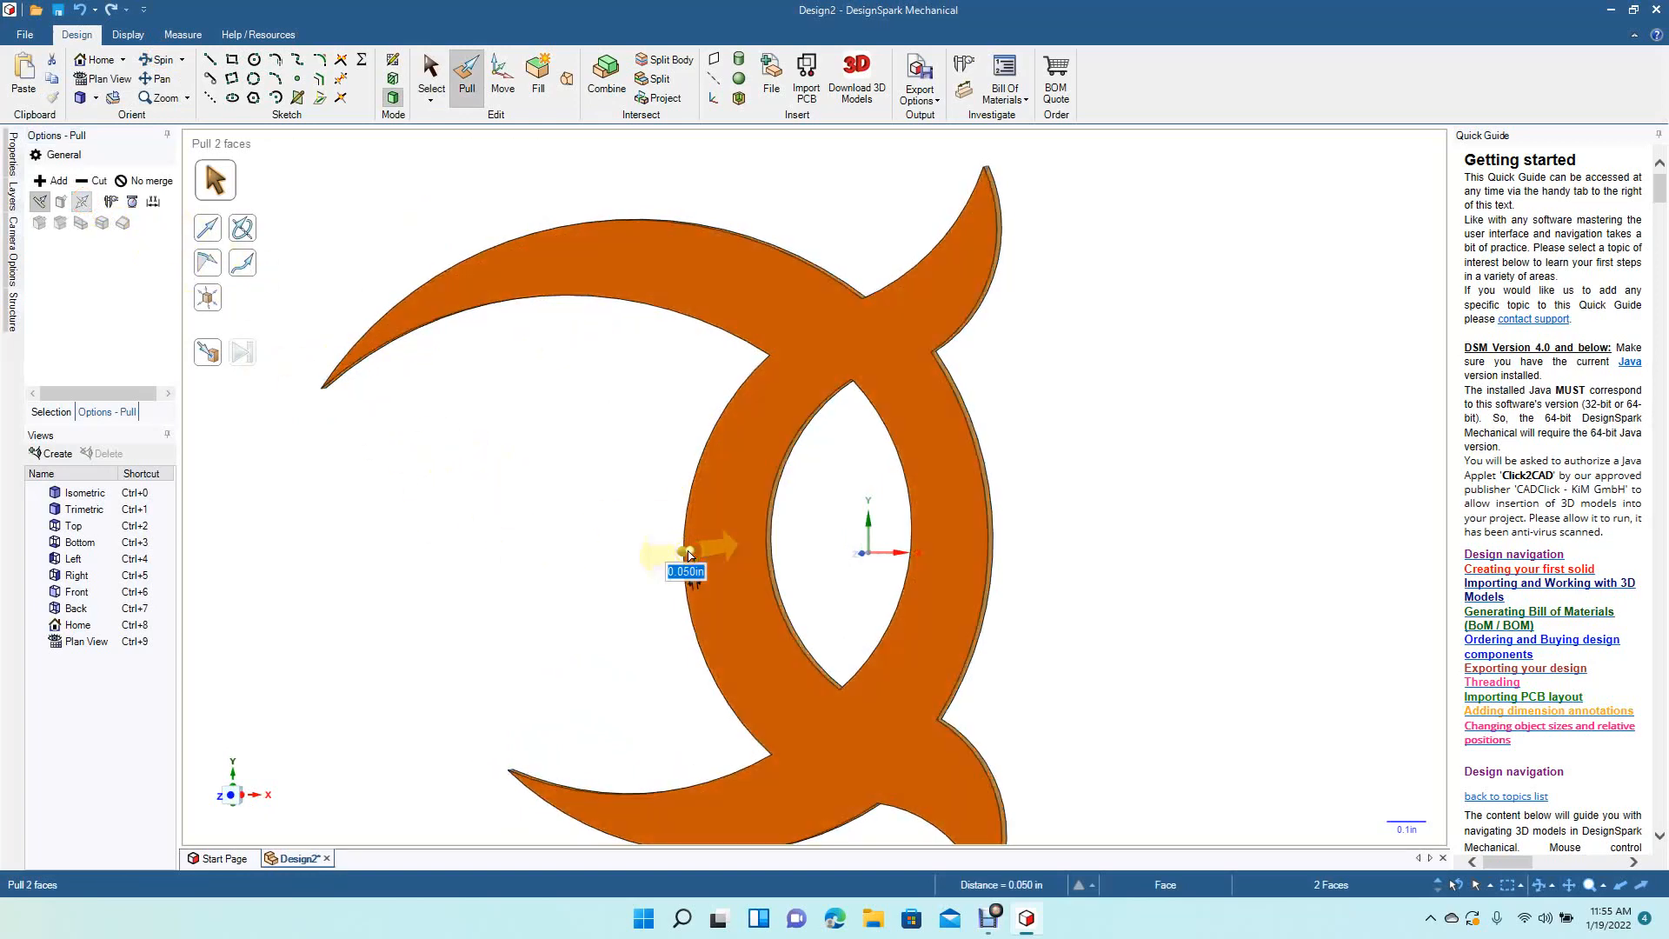
click(429, 75)
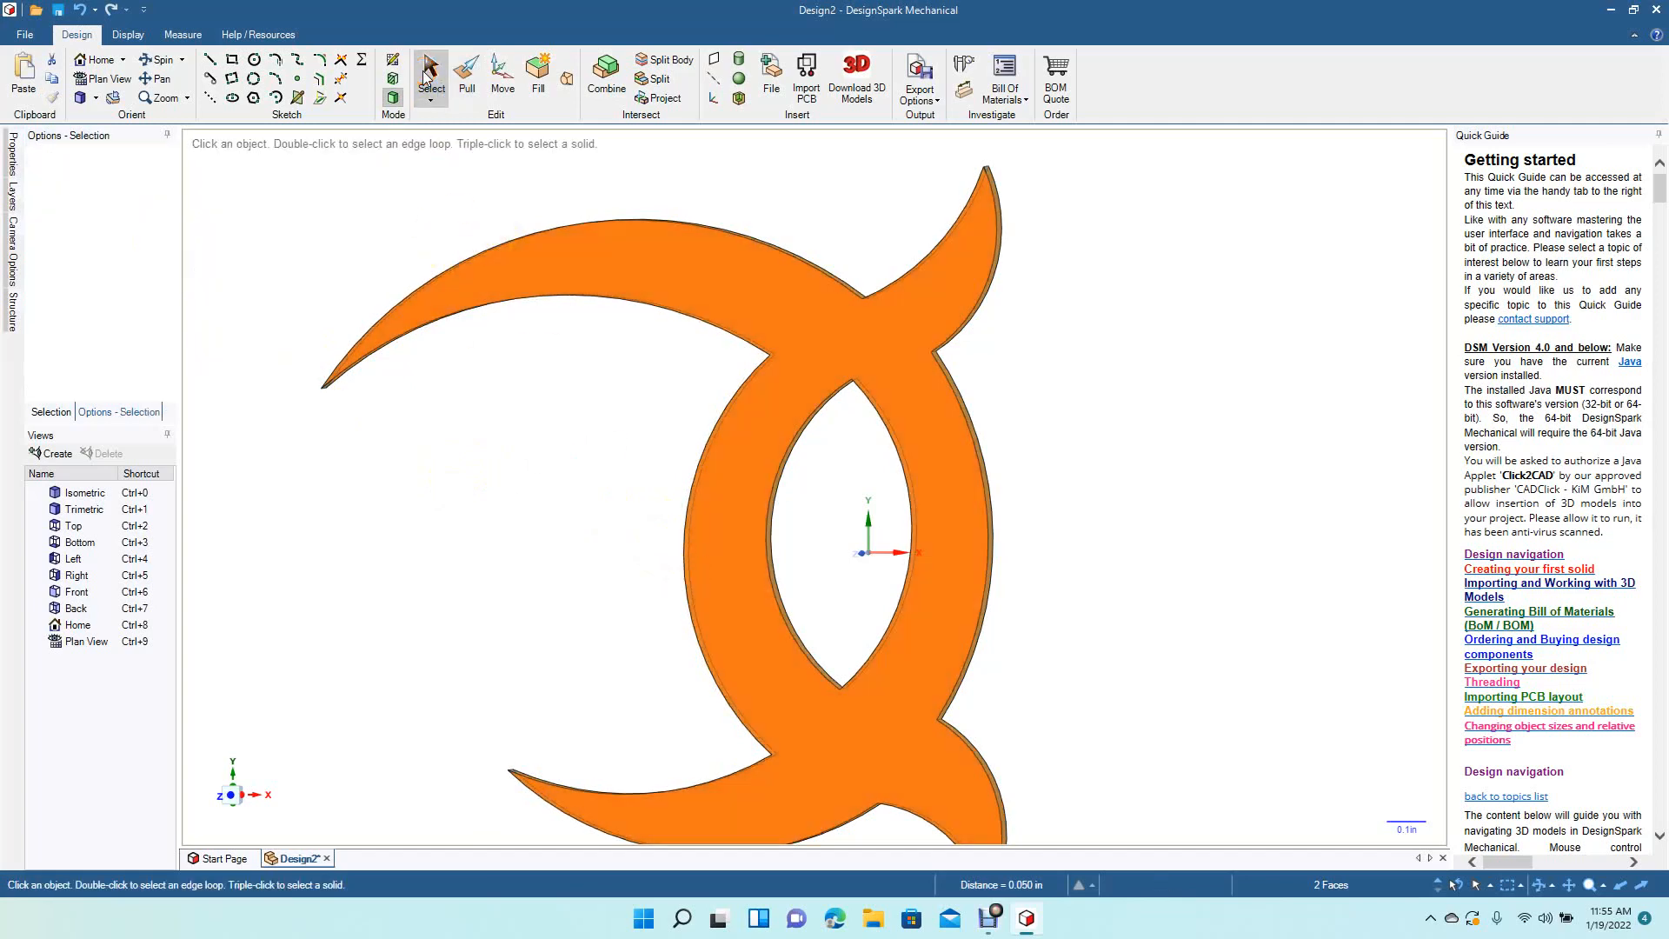
Step: Start an Offset Line sketch on the weapon body's front face and orient it in plan view
click(162, 59)
mouse_move(352, 204)
mouse_down()
mouse_move(165, 336)
mouse_move(342, 261)
mouse_move(381, 225)
mouse_up()
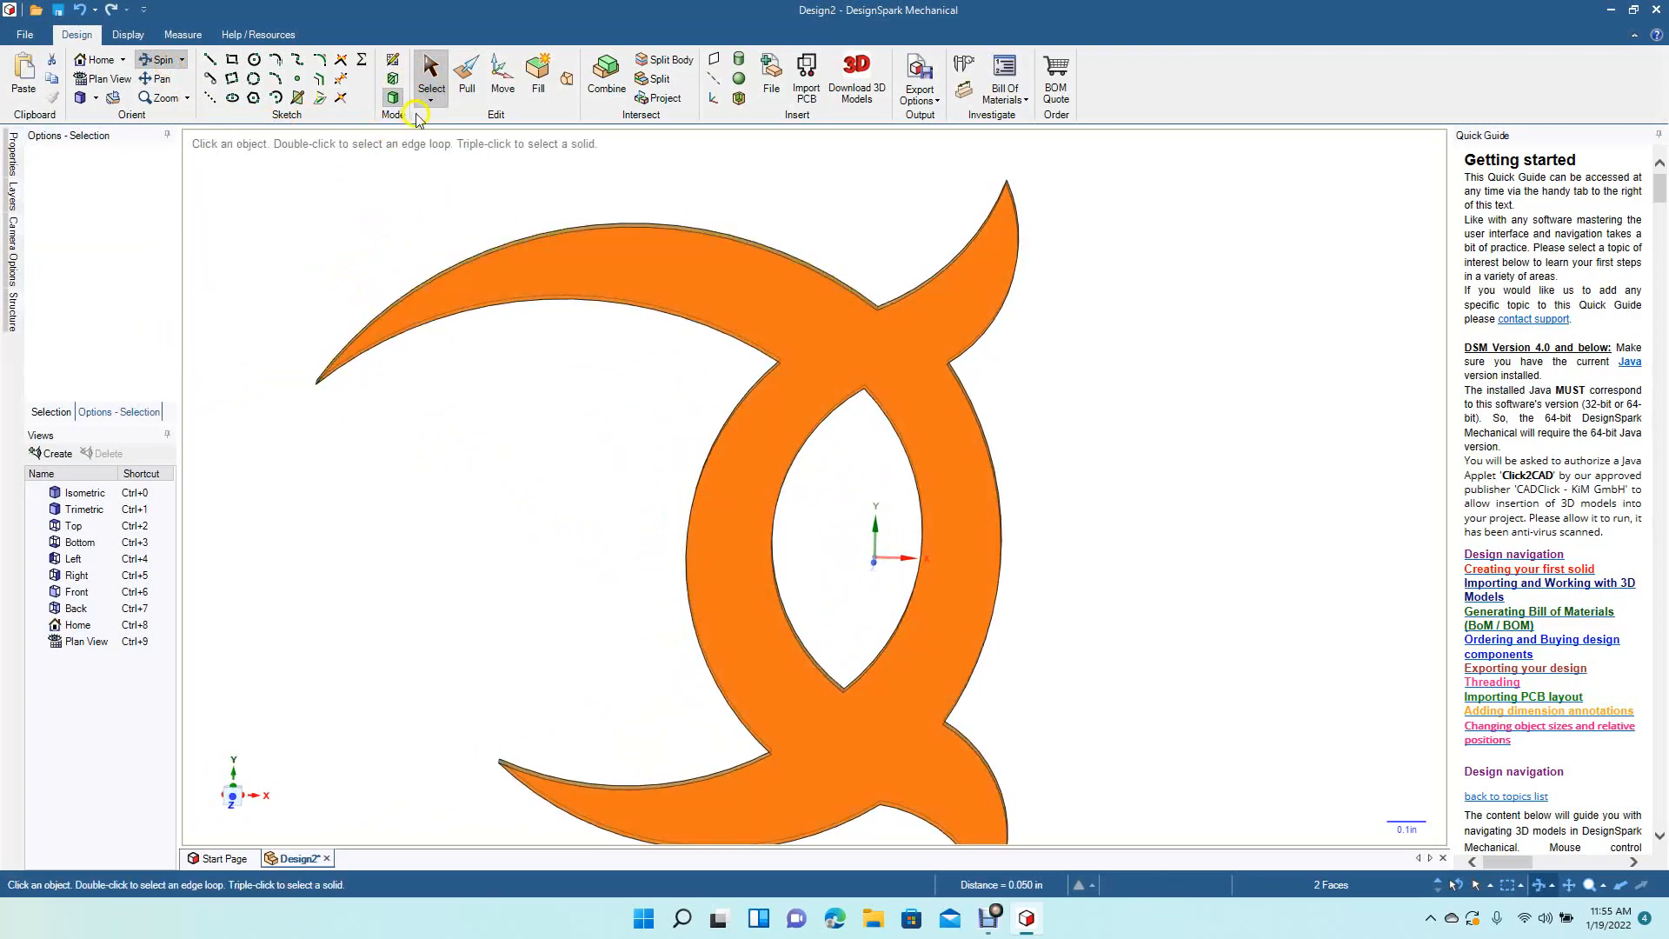
click(437, 71)
click(559, 410)
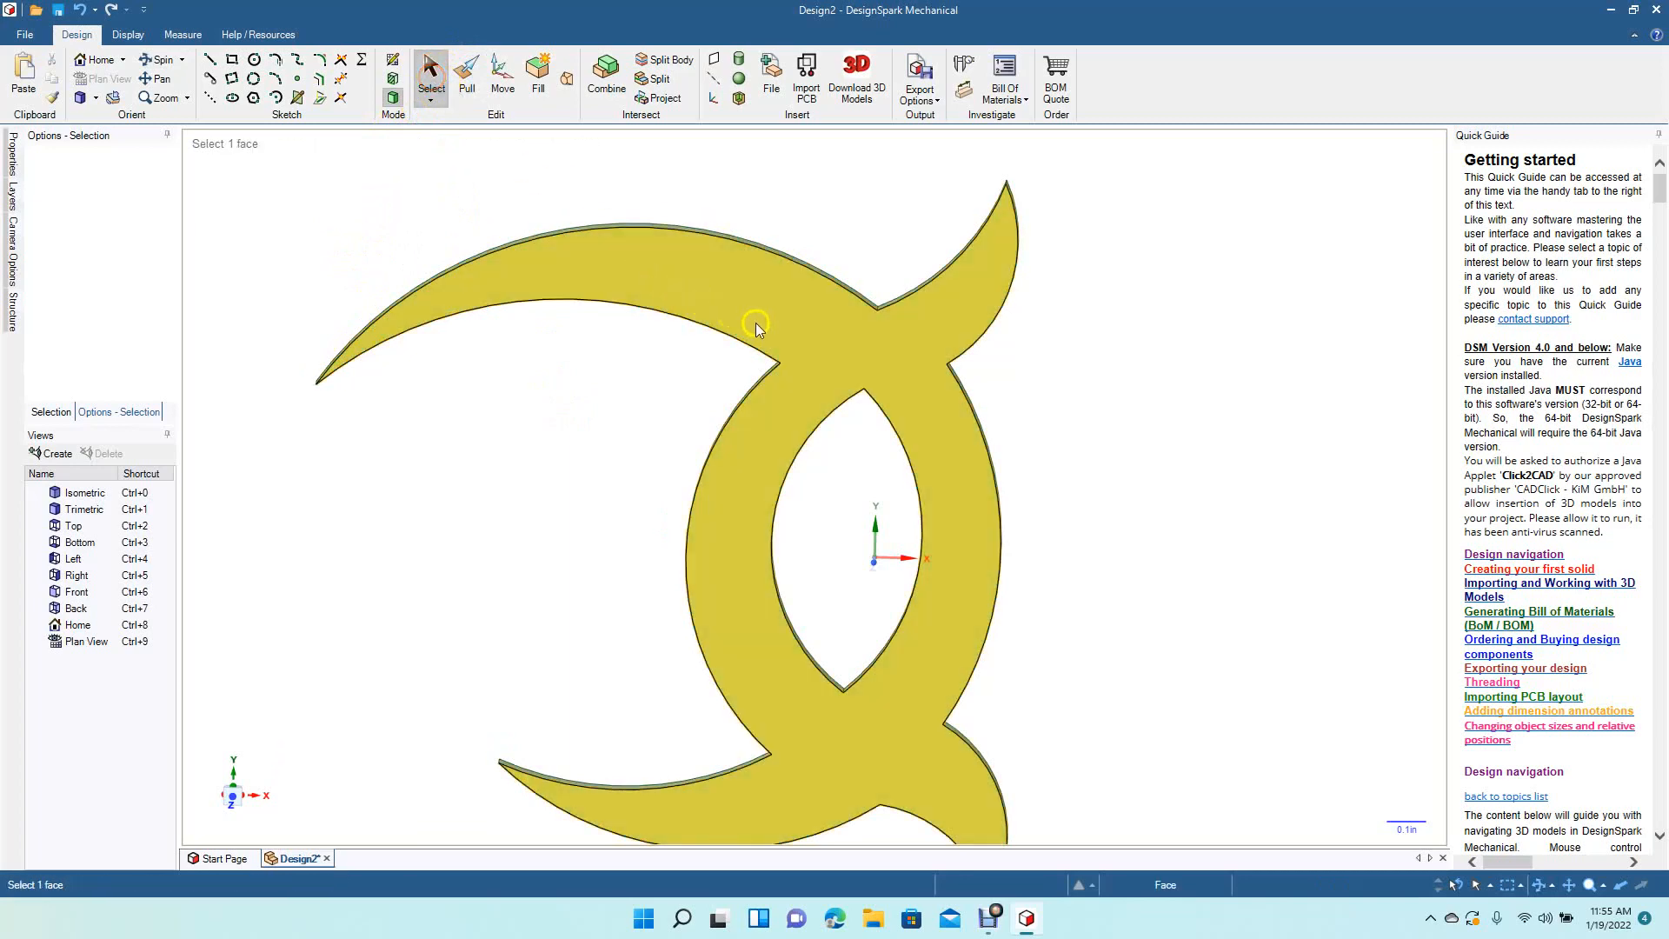
click(796, 334)
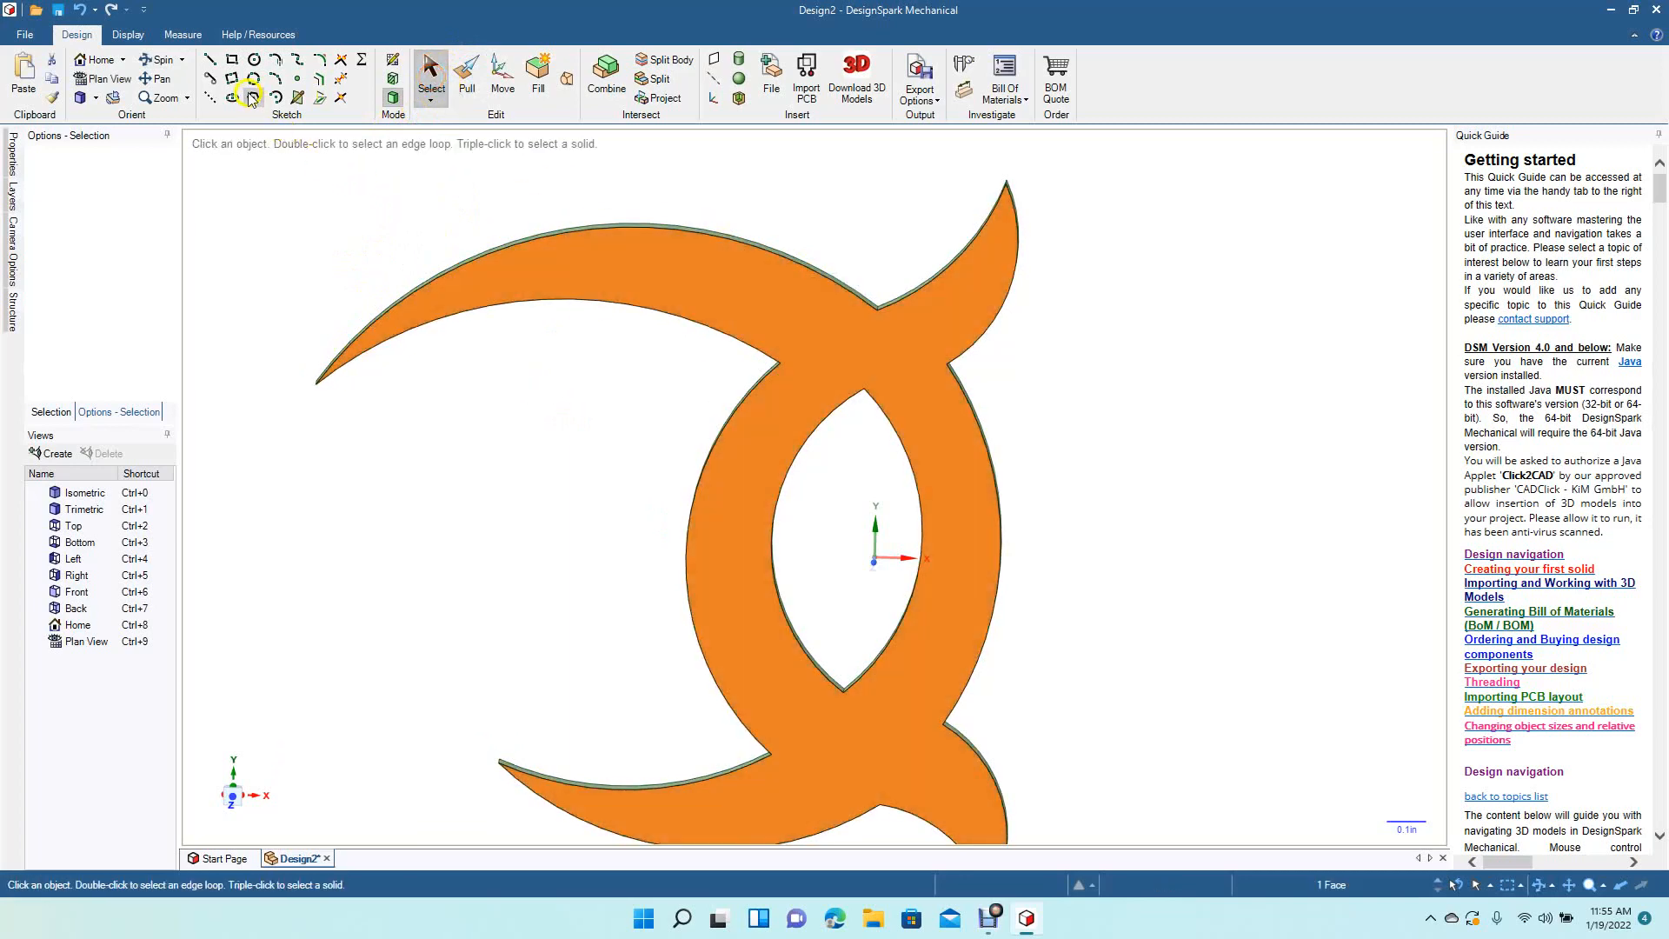
click(319, 79)
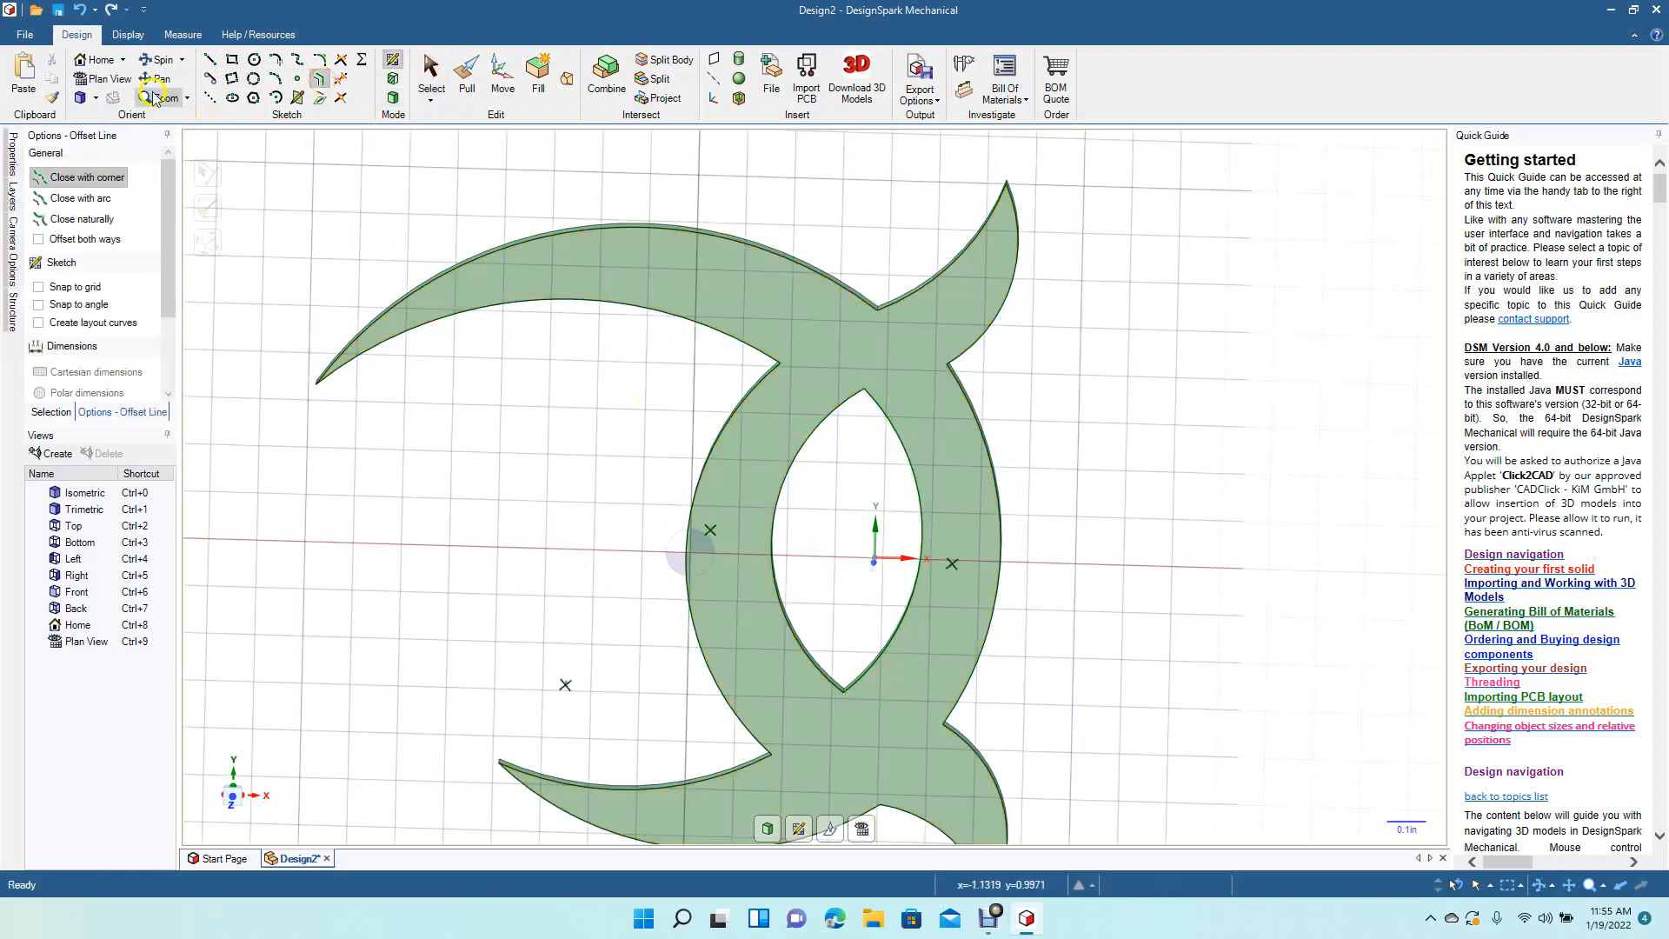
click(103, 78)
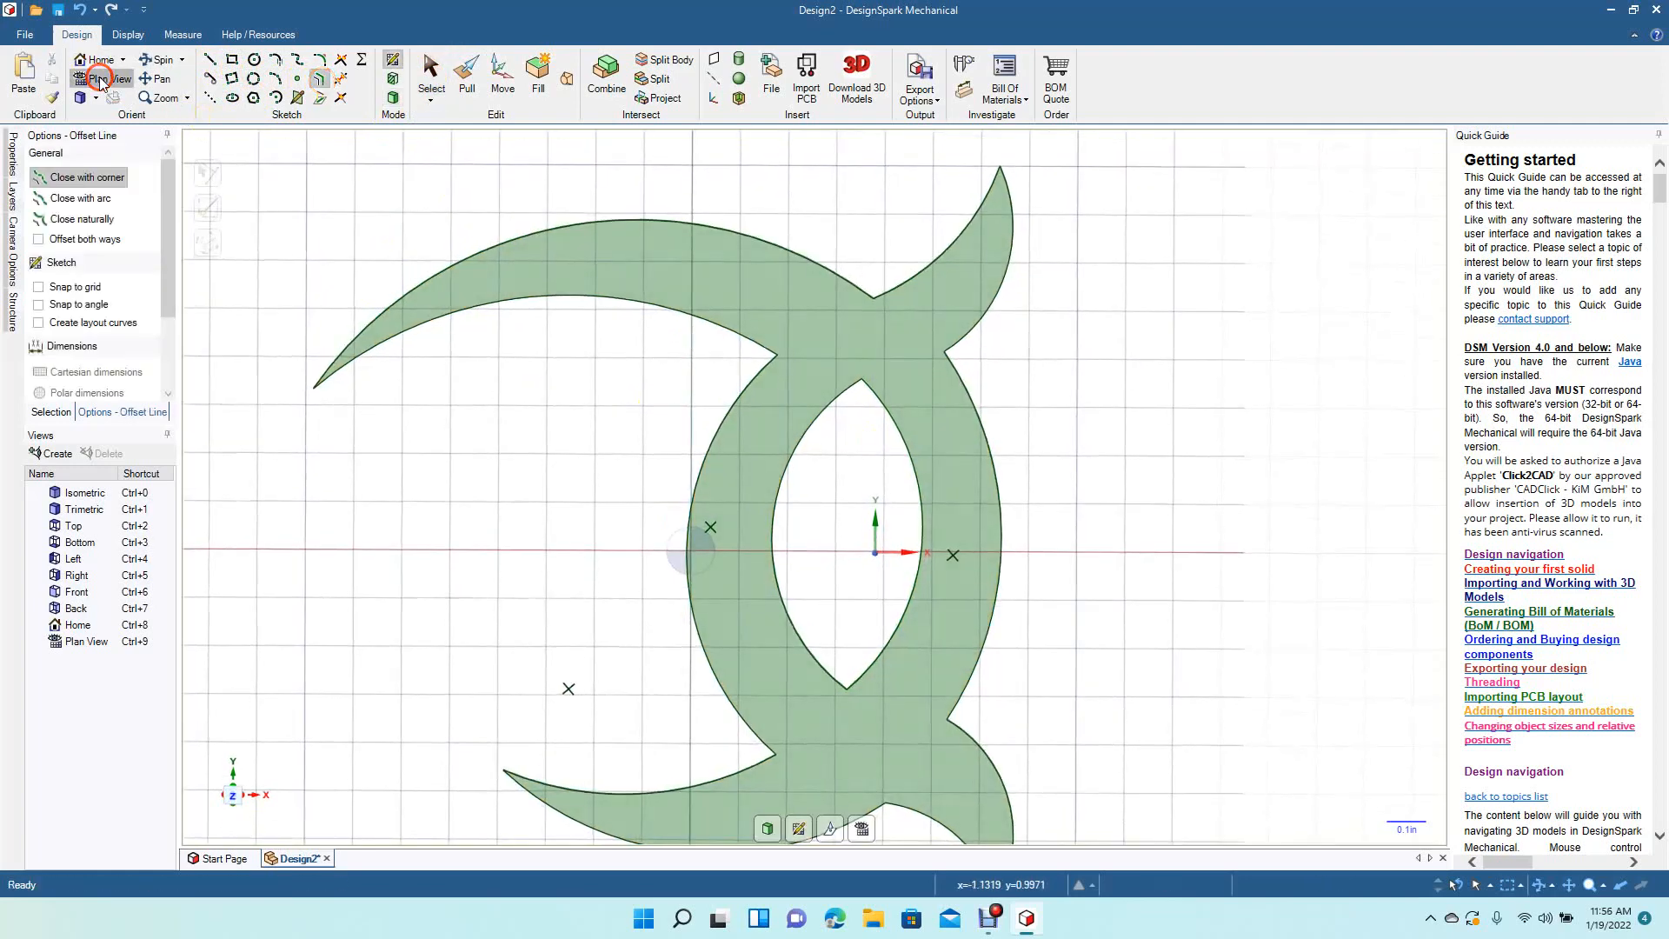
Step: Try to offset the right-hand edge of the finger opening by 0.3 in
click(919, 501)
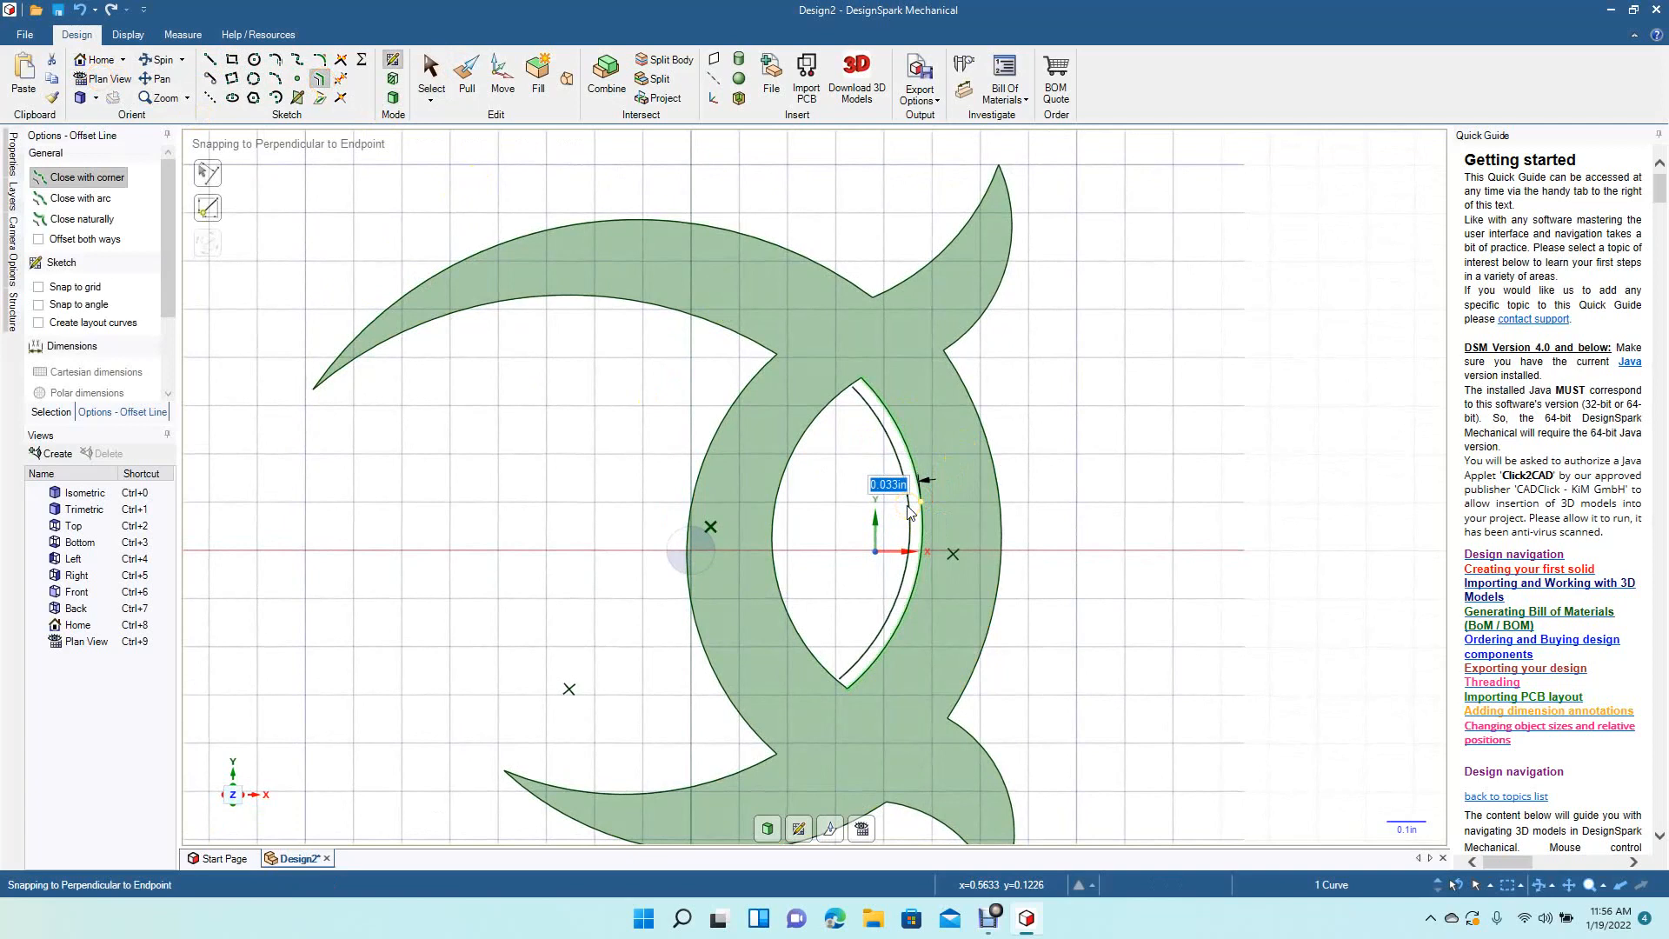
text(0.3)
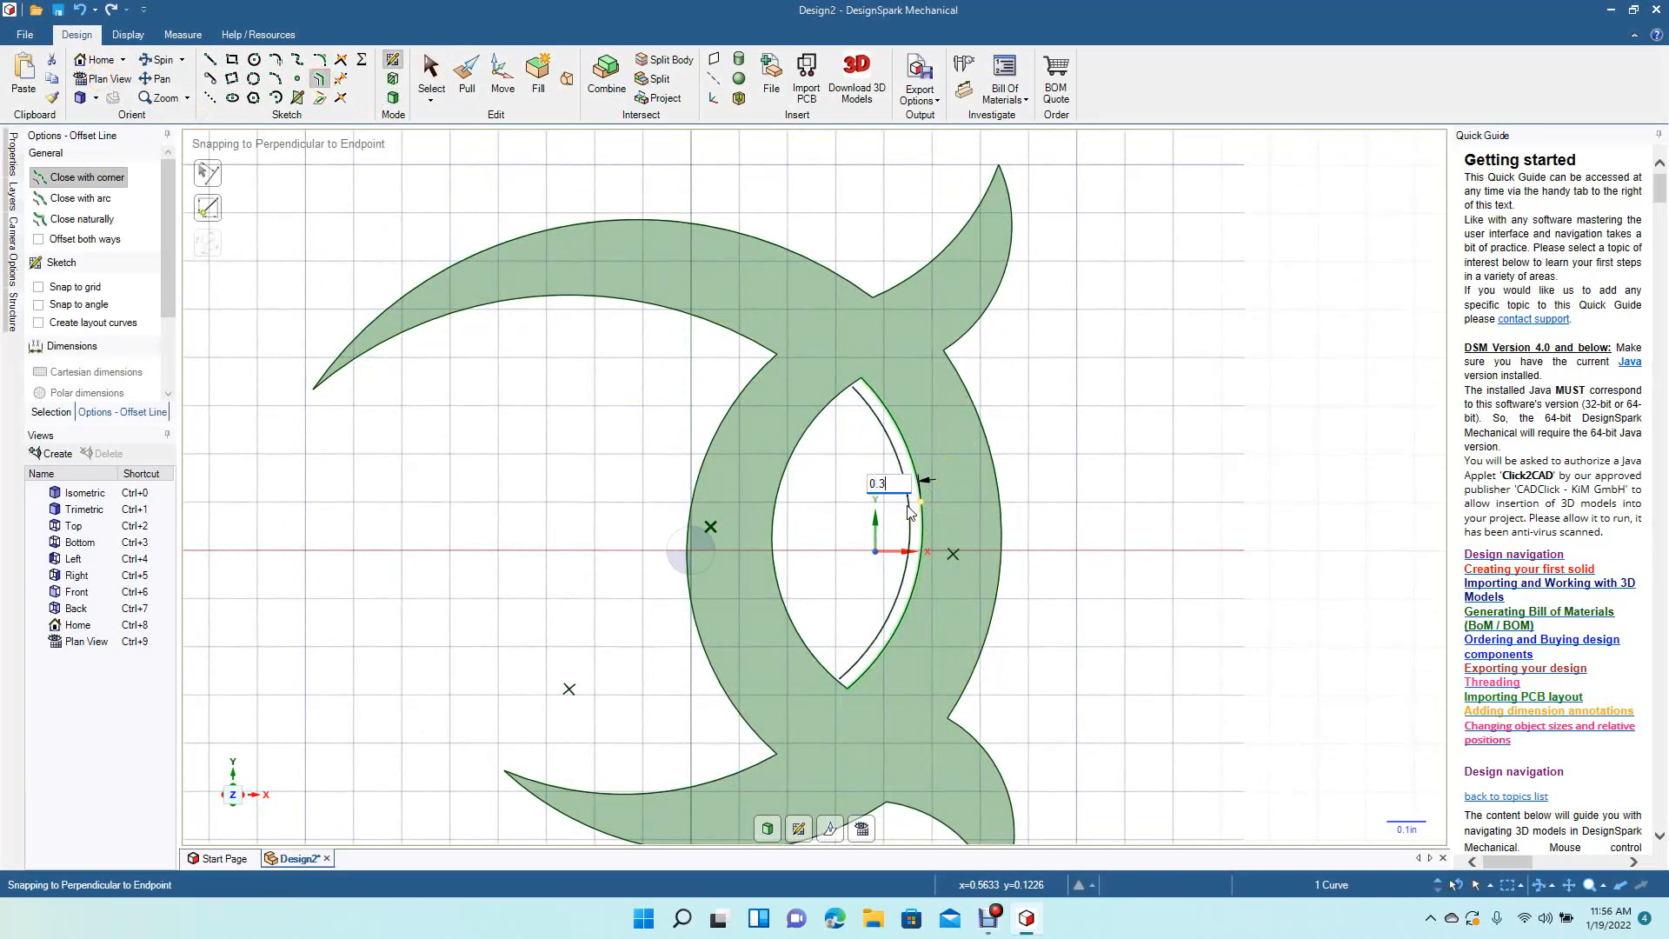
key(Return)
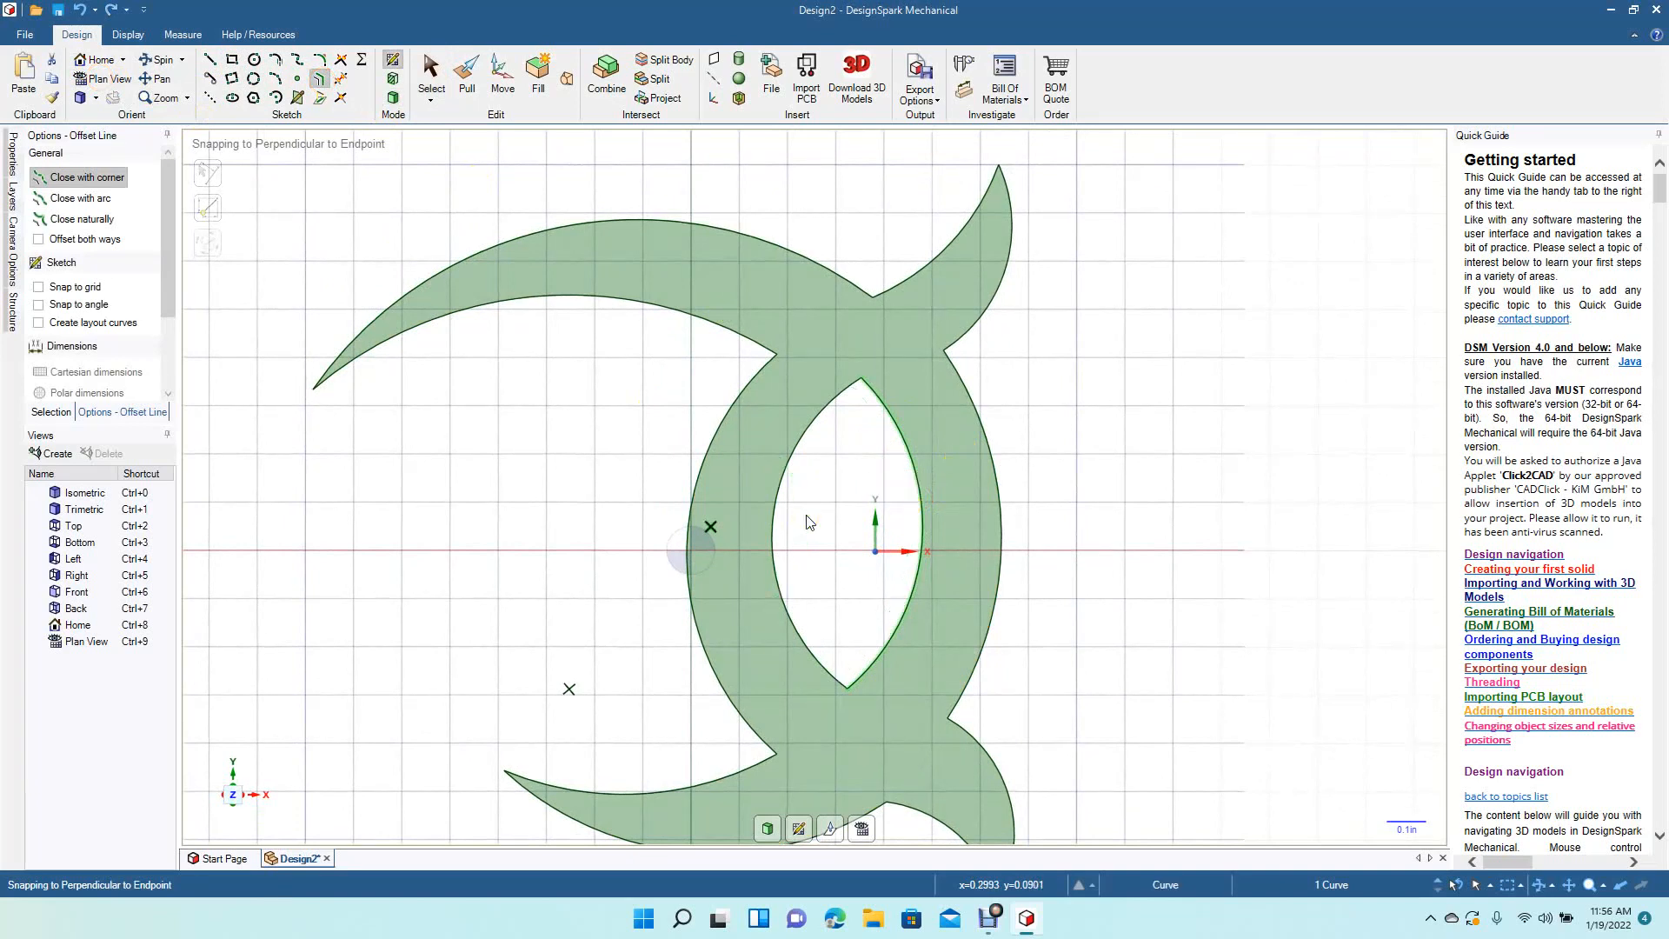
Step: Offset the opening's right edge about 0.026 in into the opening, and offset the body's outer right edge slightly outward
click(921, 519)
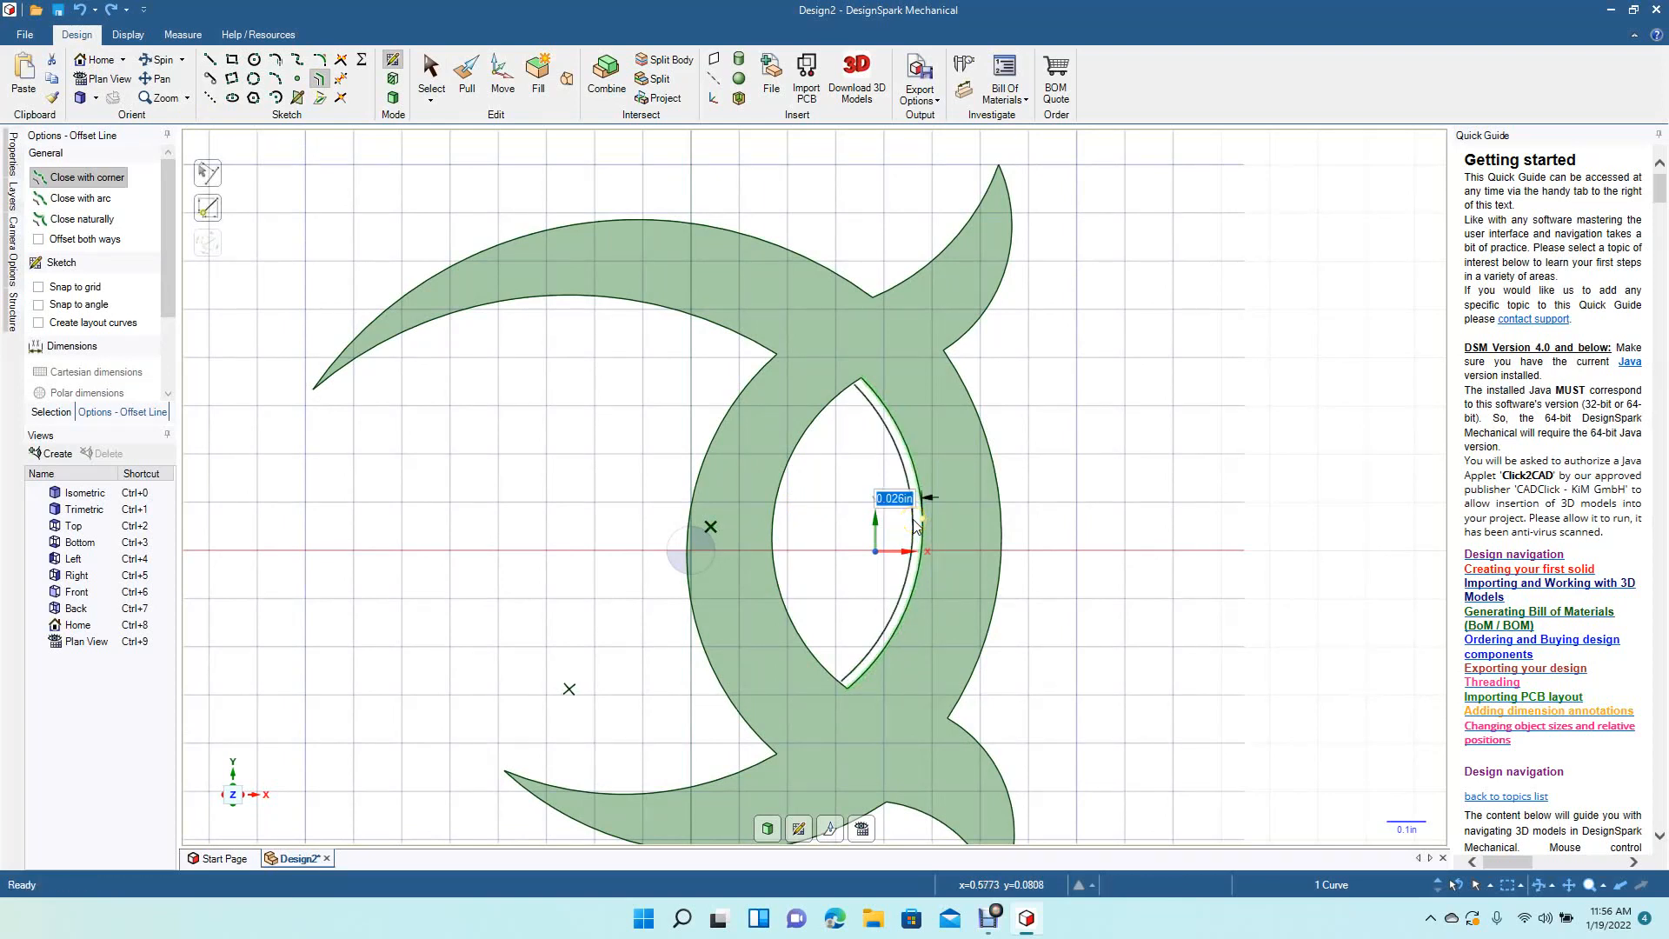
click(914, 523)
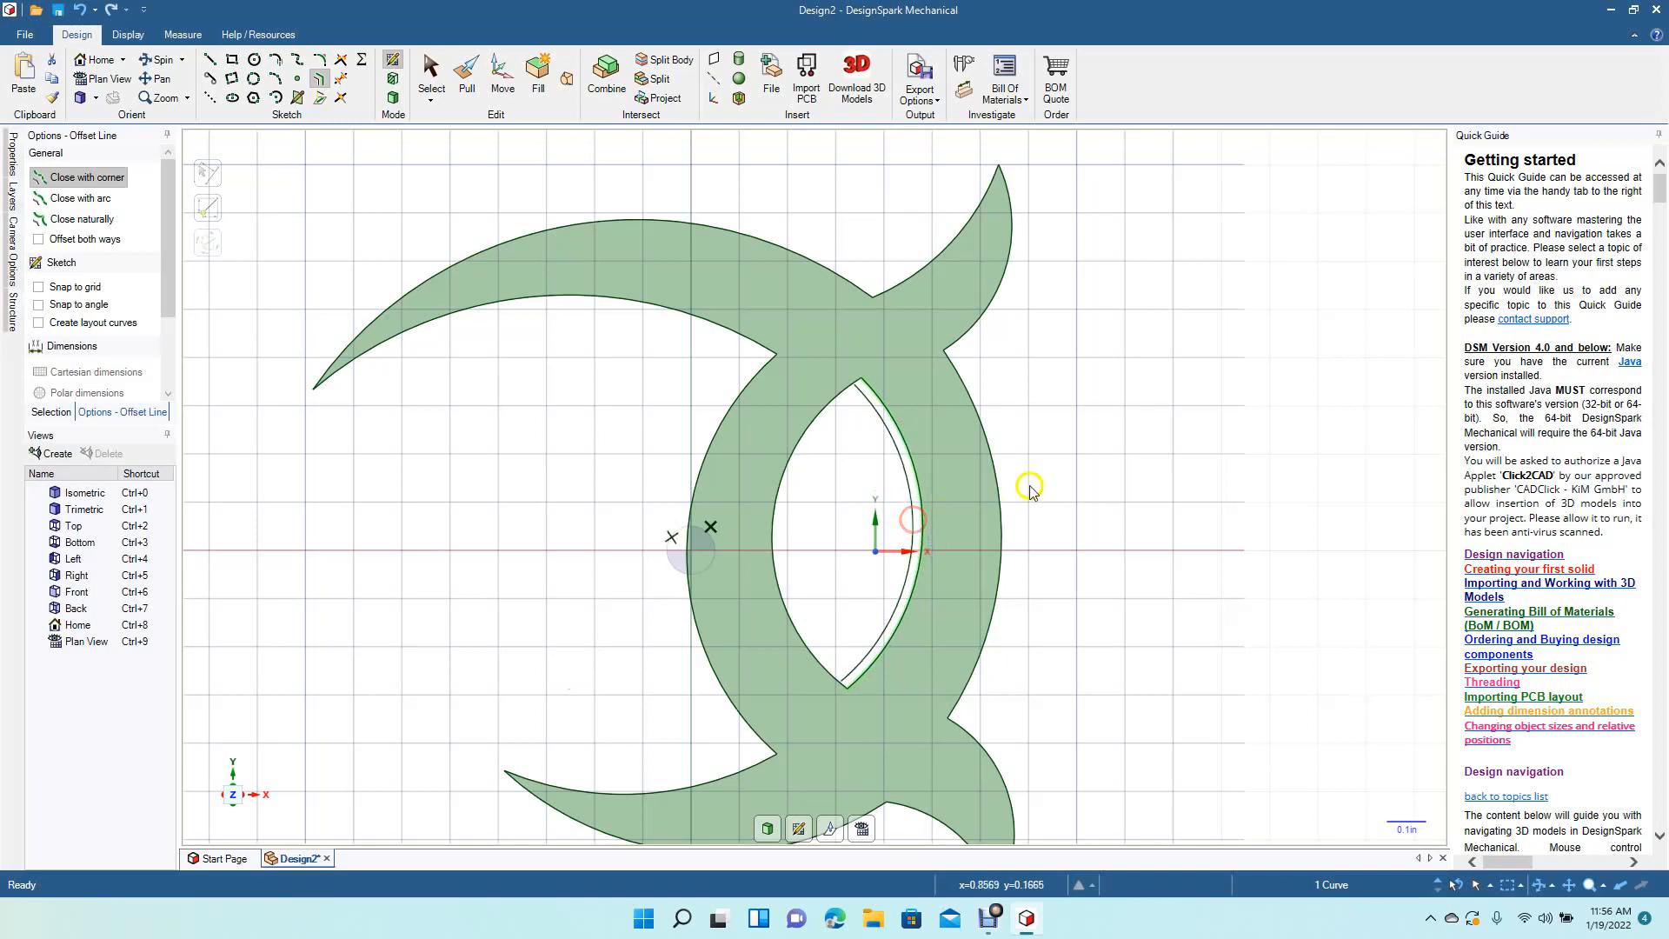
click(999, 514)
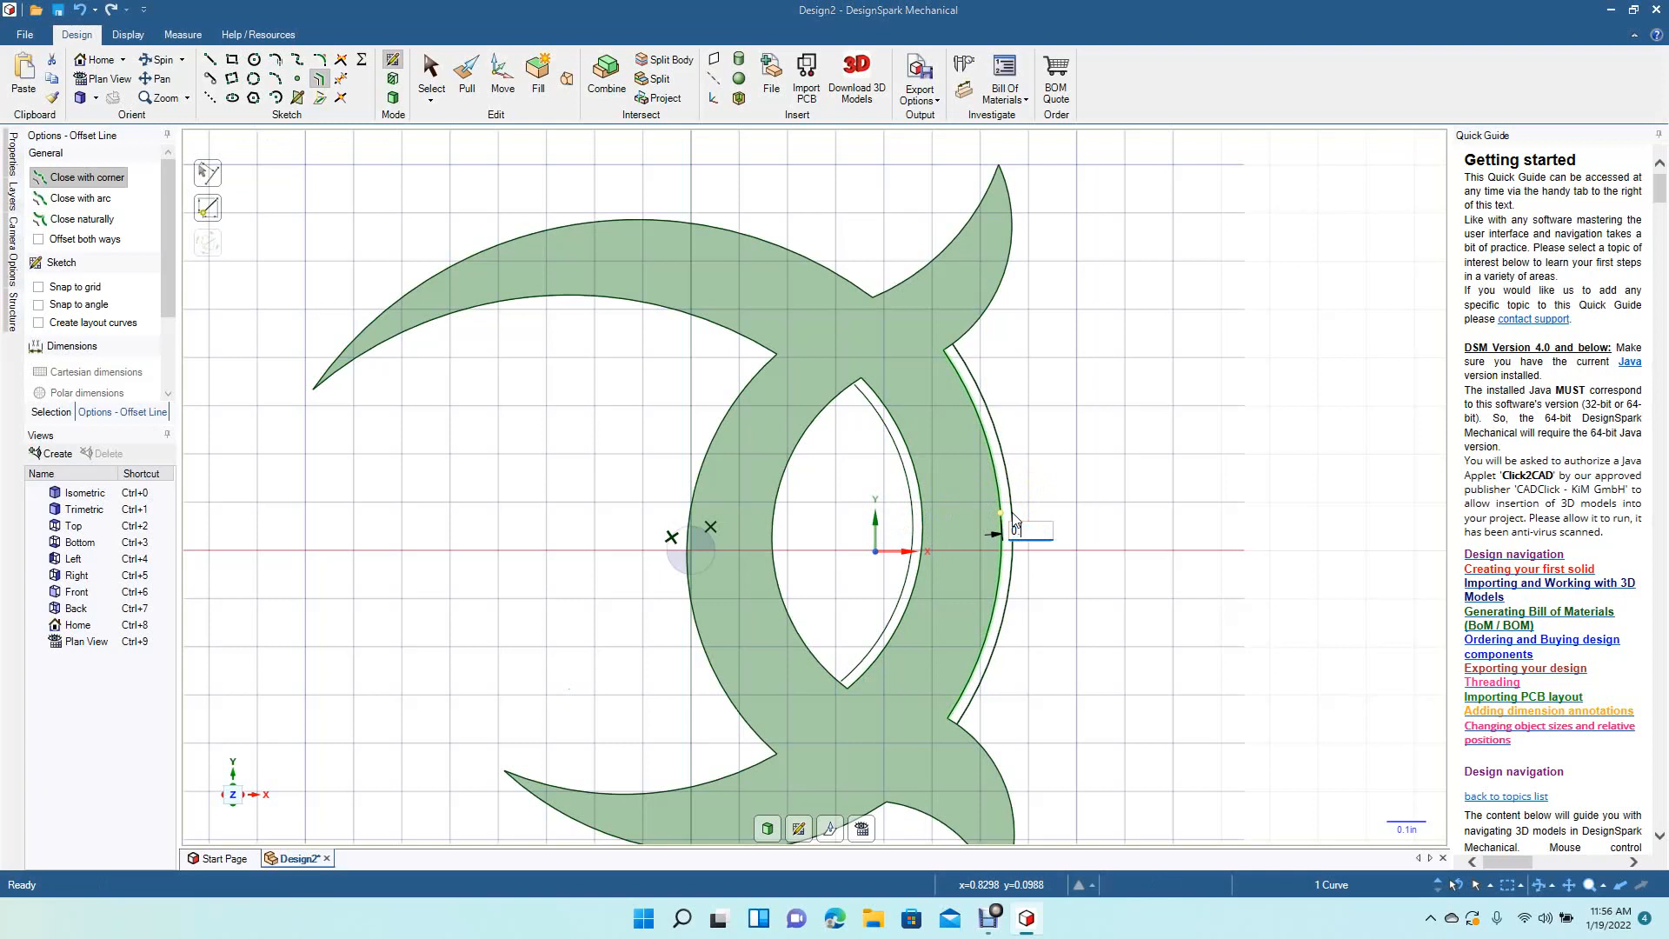
click(1011, 518)
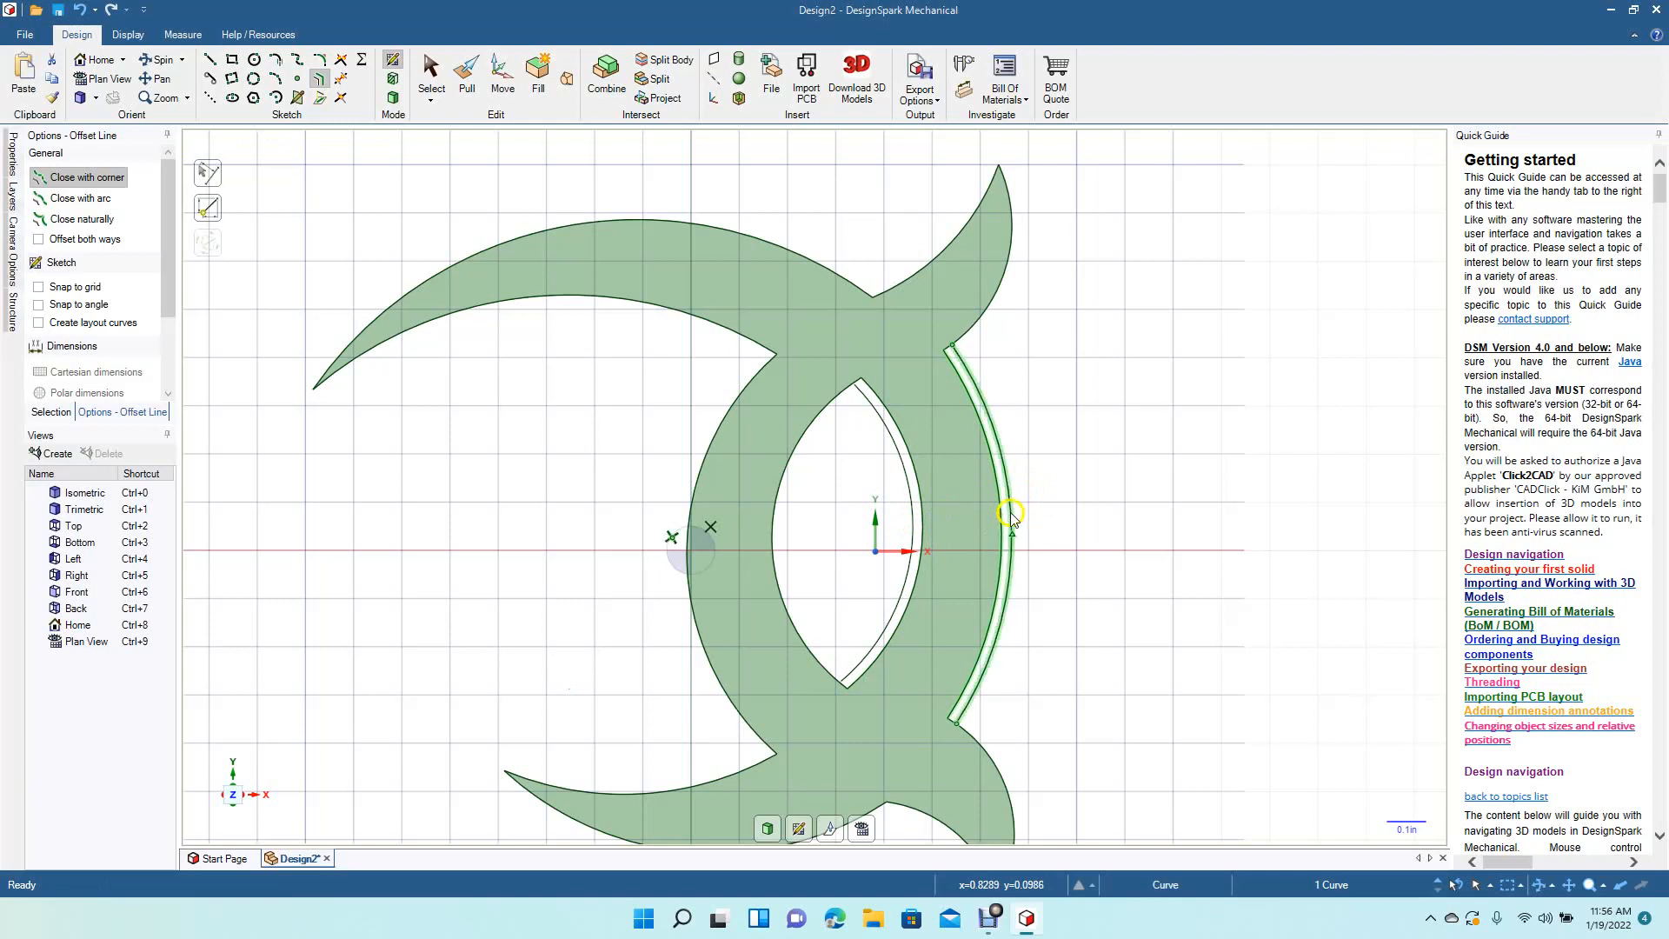
Step: Join the inner and outer offset arcs with slanted lines, about 0.26 in long near the upper ends and 0.29 in near the lower ends
click(210, 58)
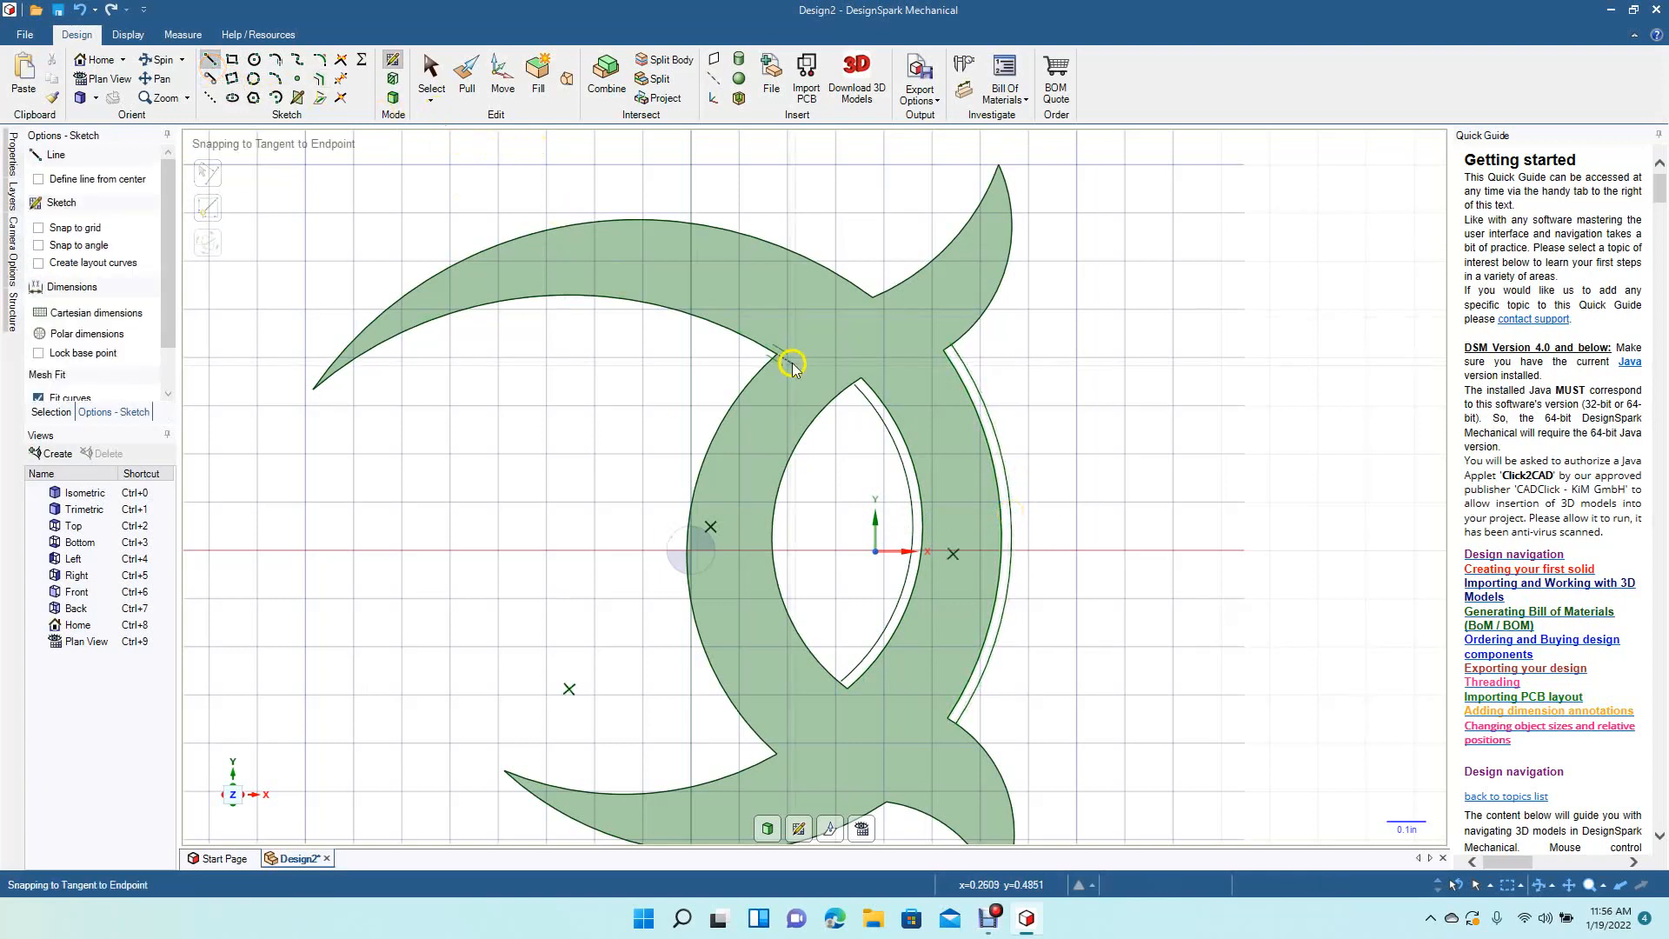
click(884, 425)
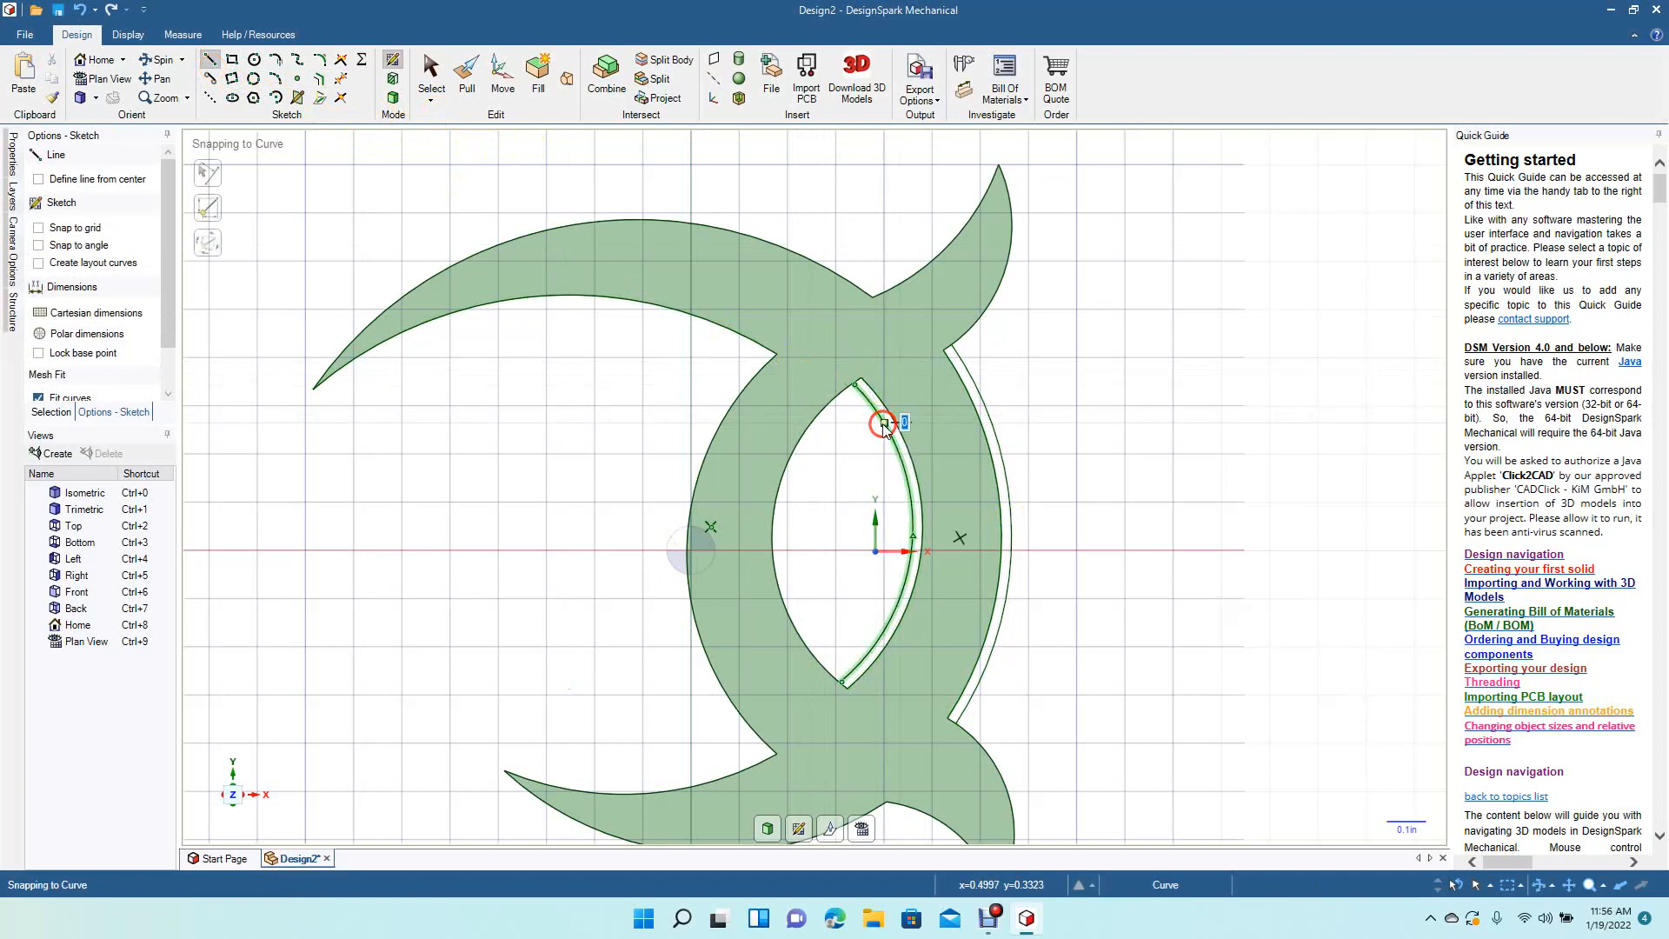
click(968, 374)
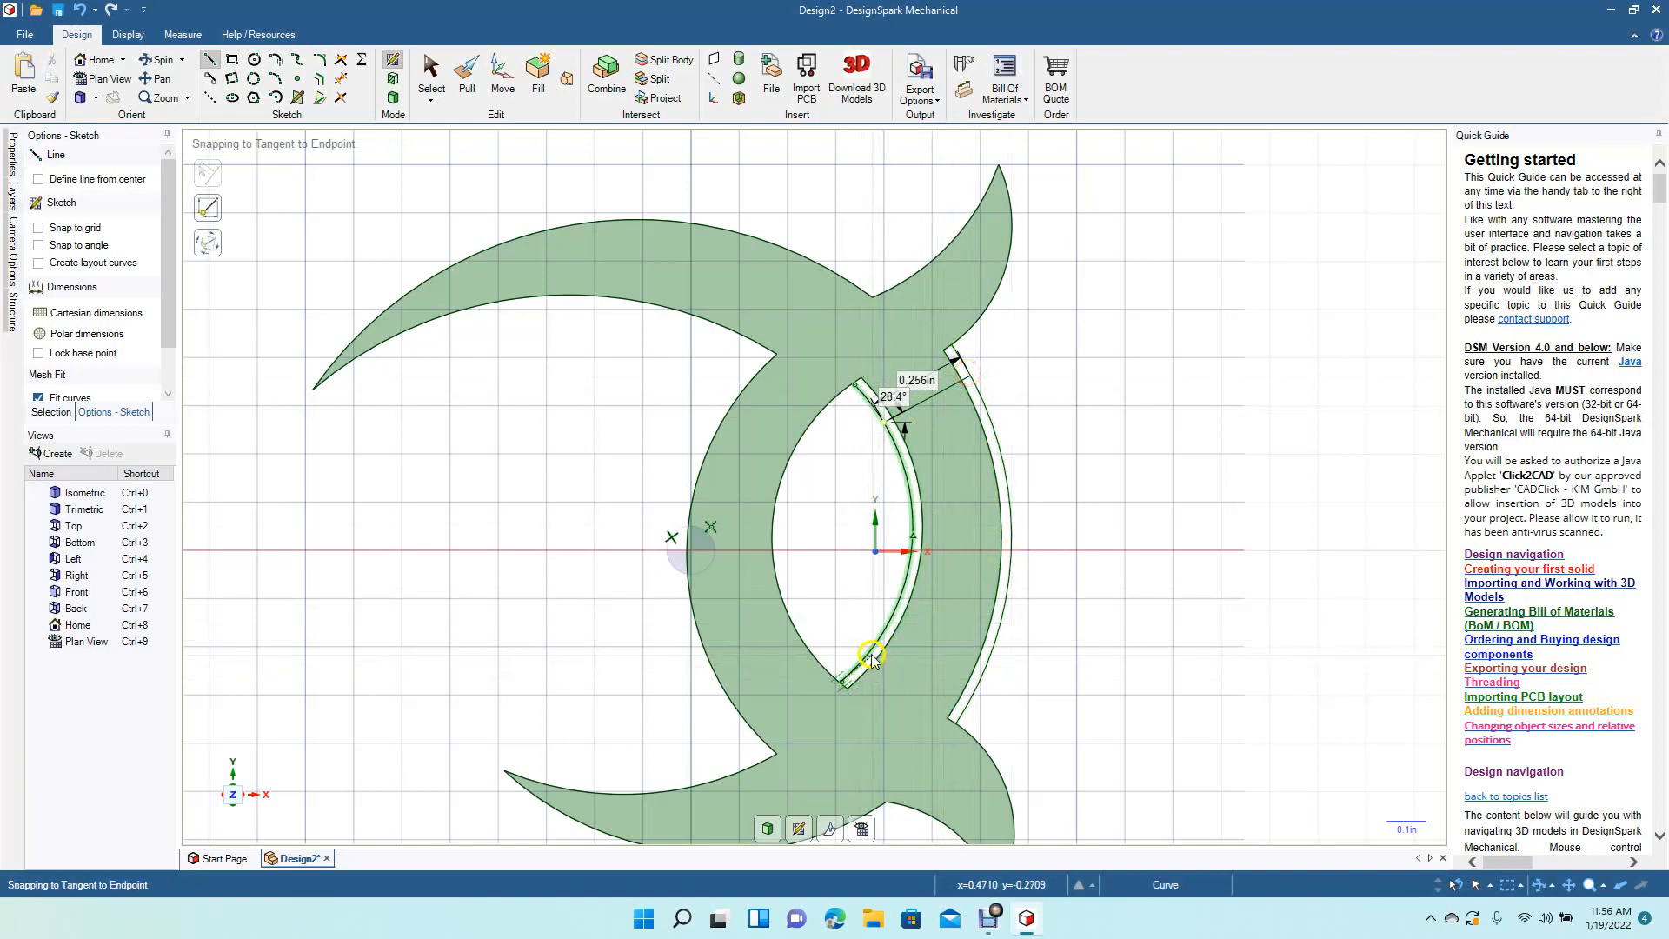
click(870, 653)
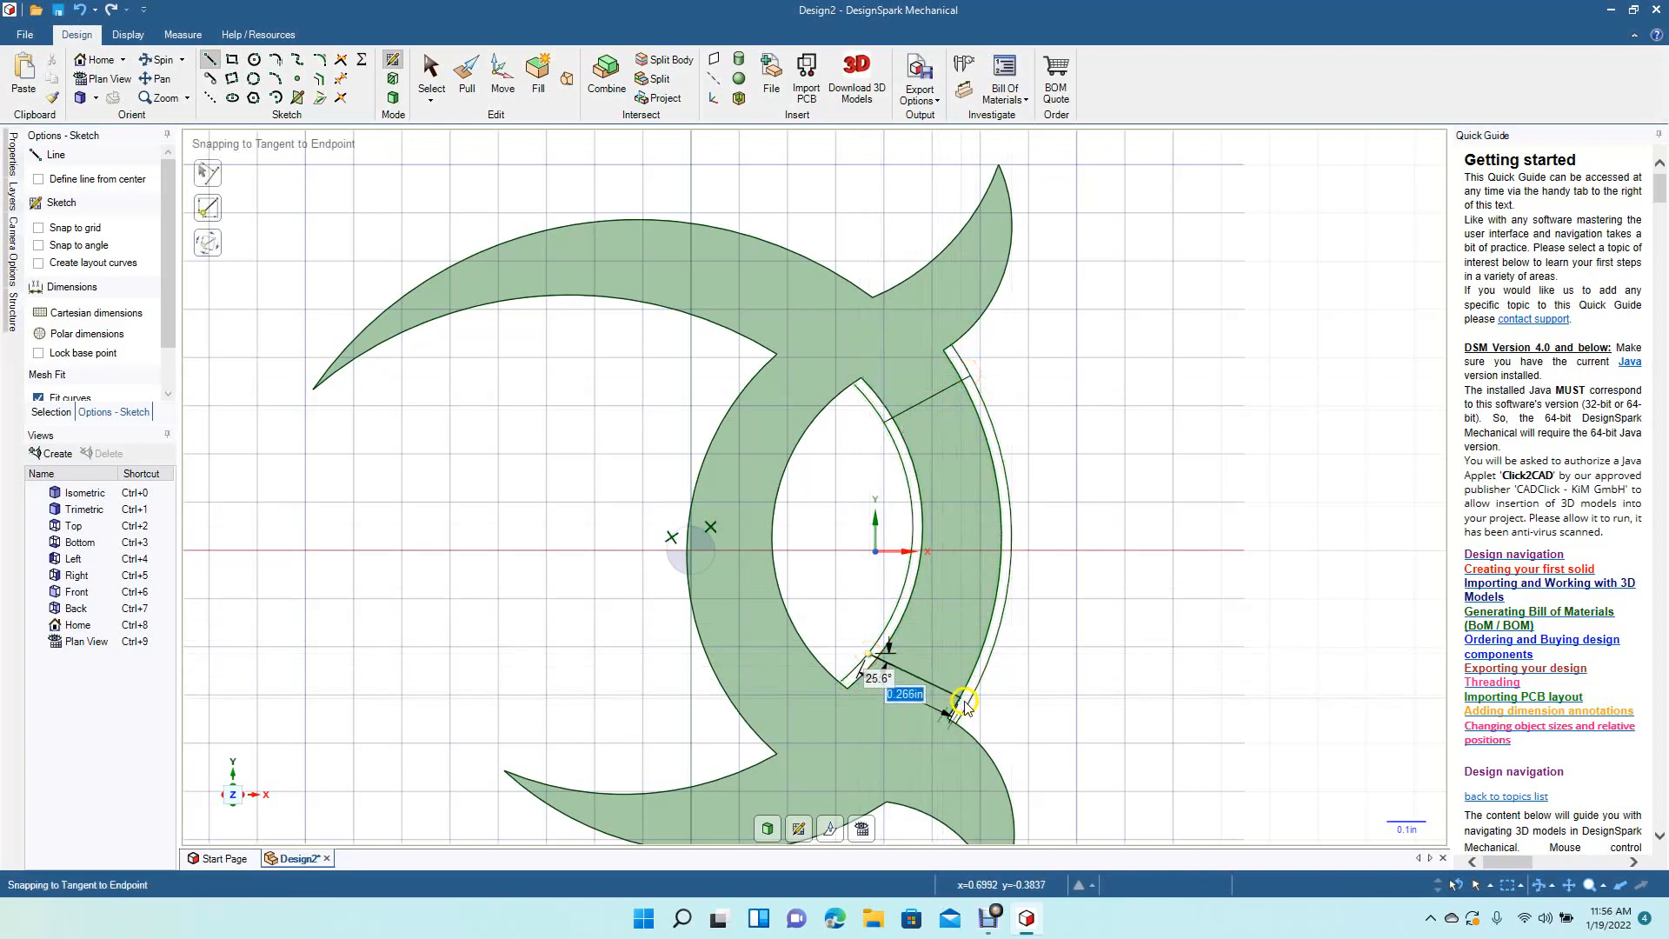
click(968, 711)
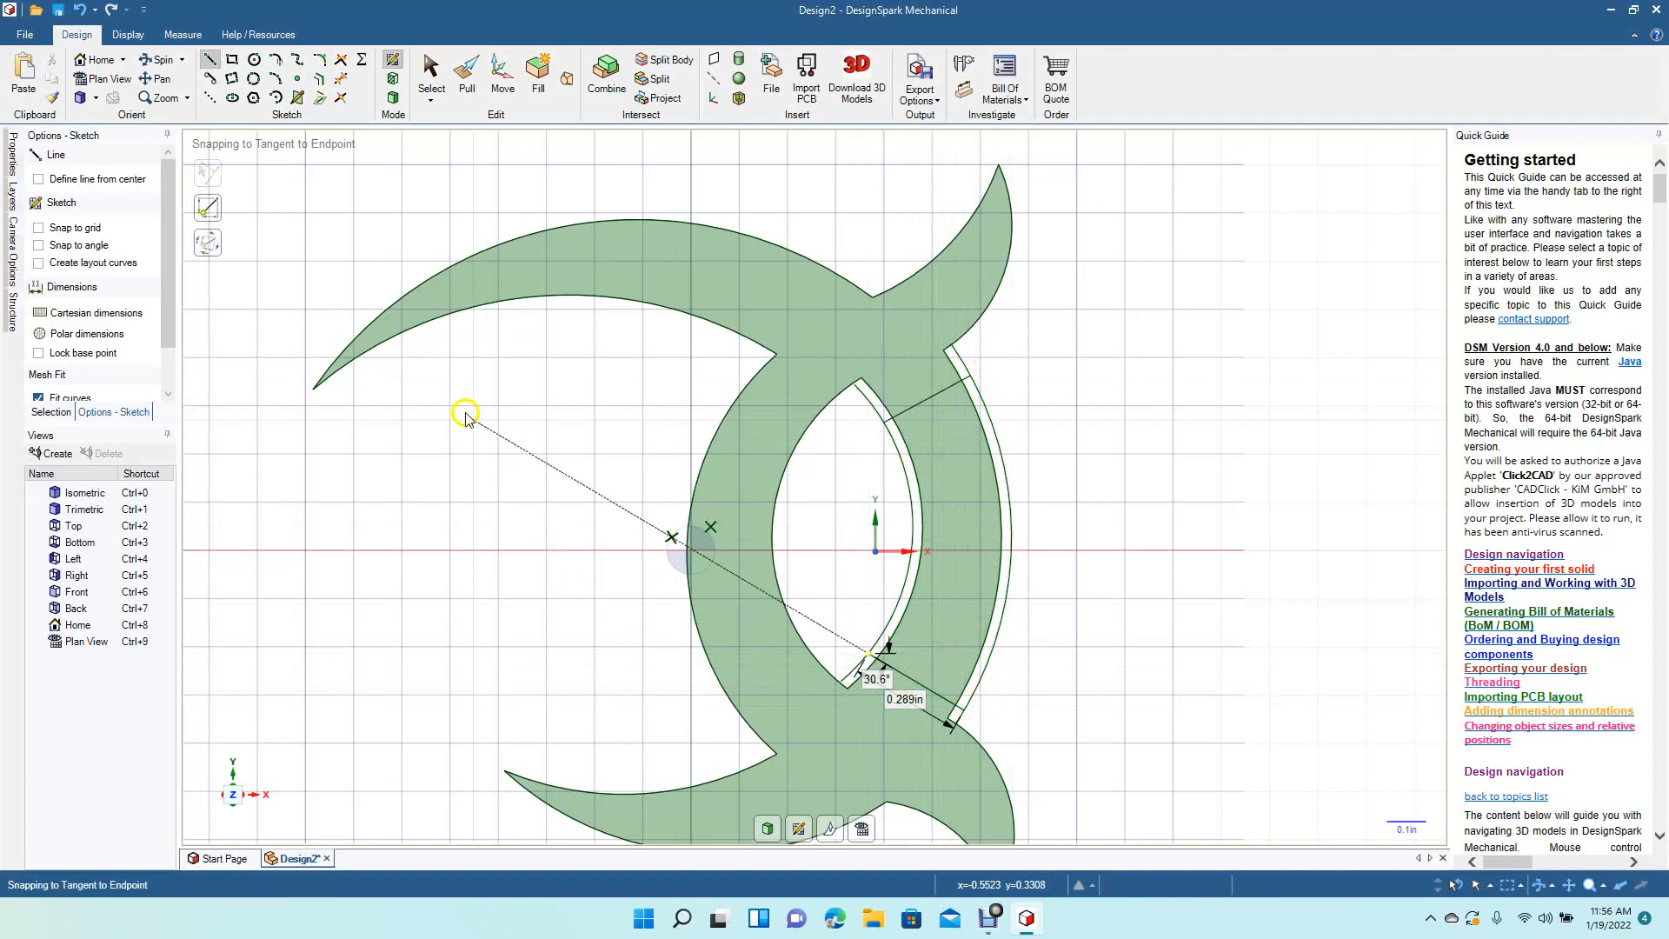
click(426, 70)
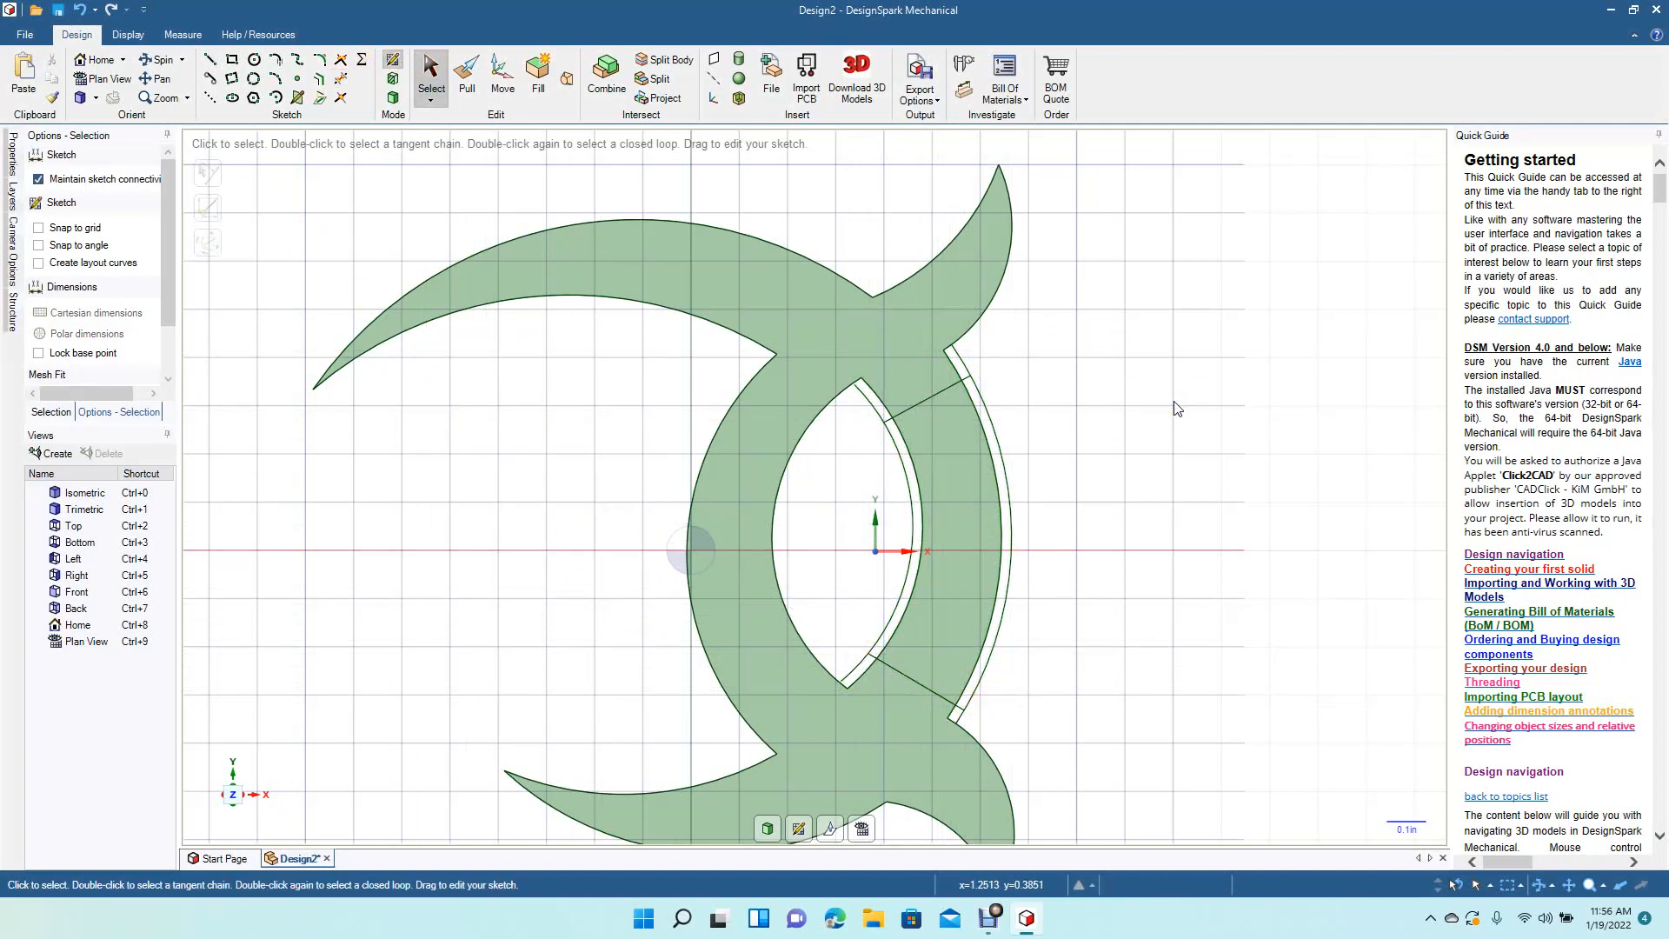
Step: Trim both ends of the inner offset arc and the lower end of the outer arc beyond the connecting lines
click(342, 76)
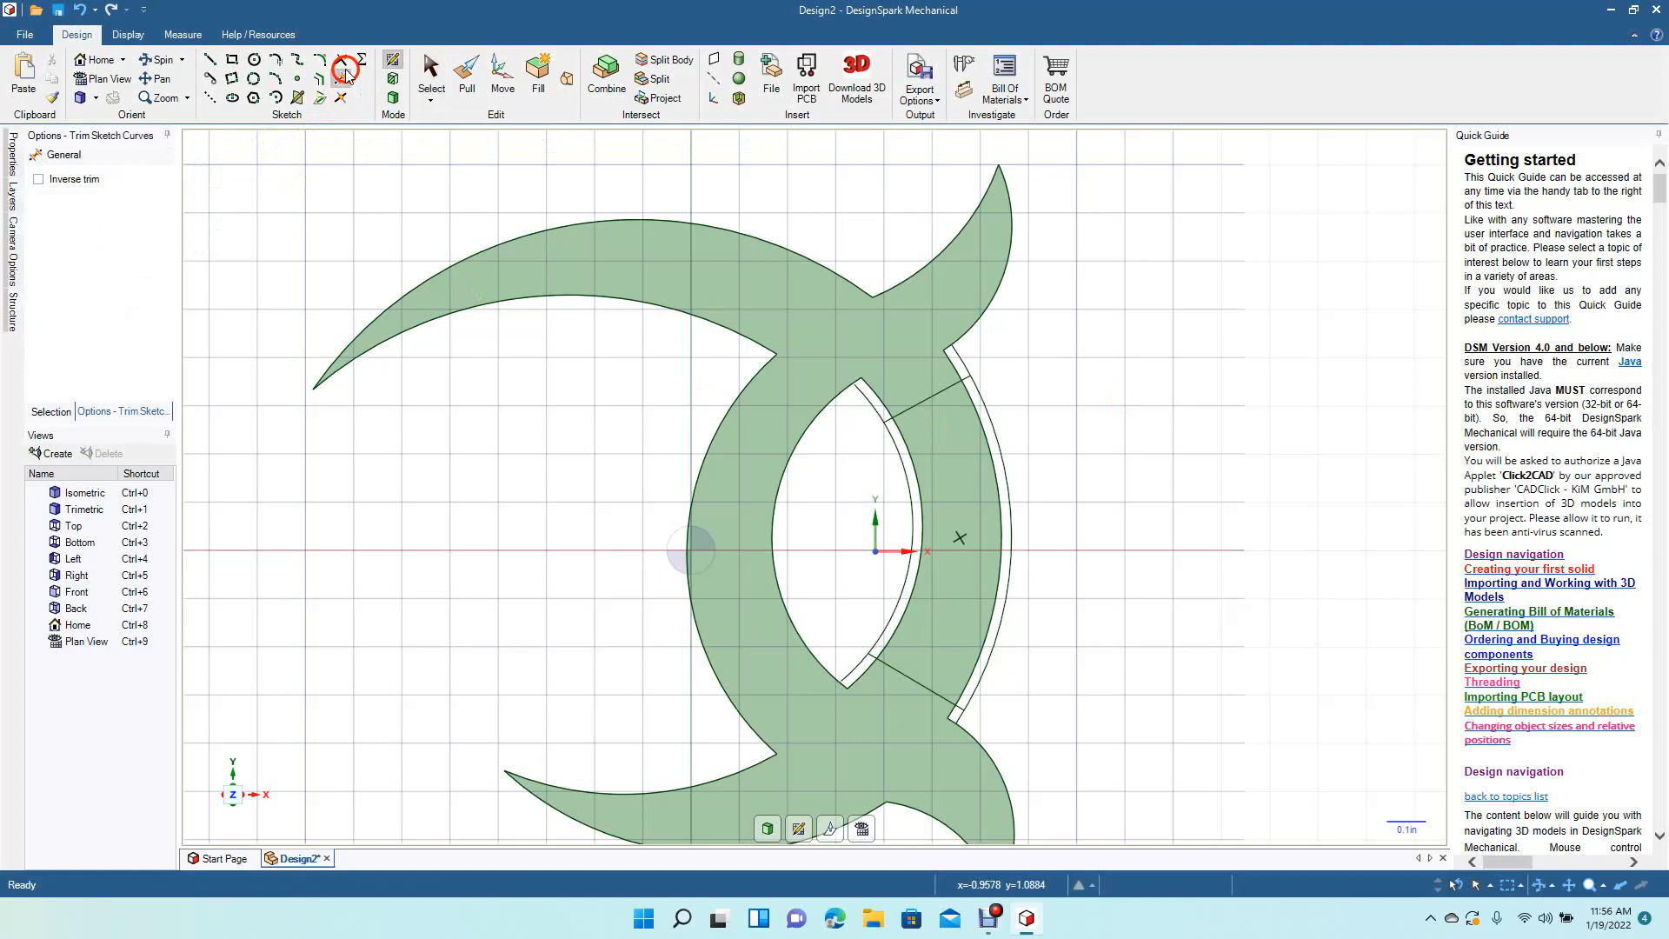
click(872, 408)
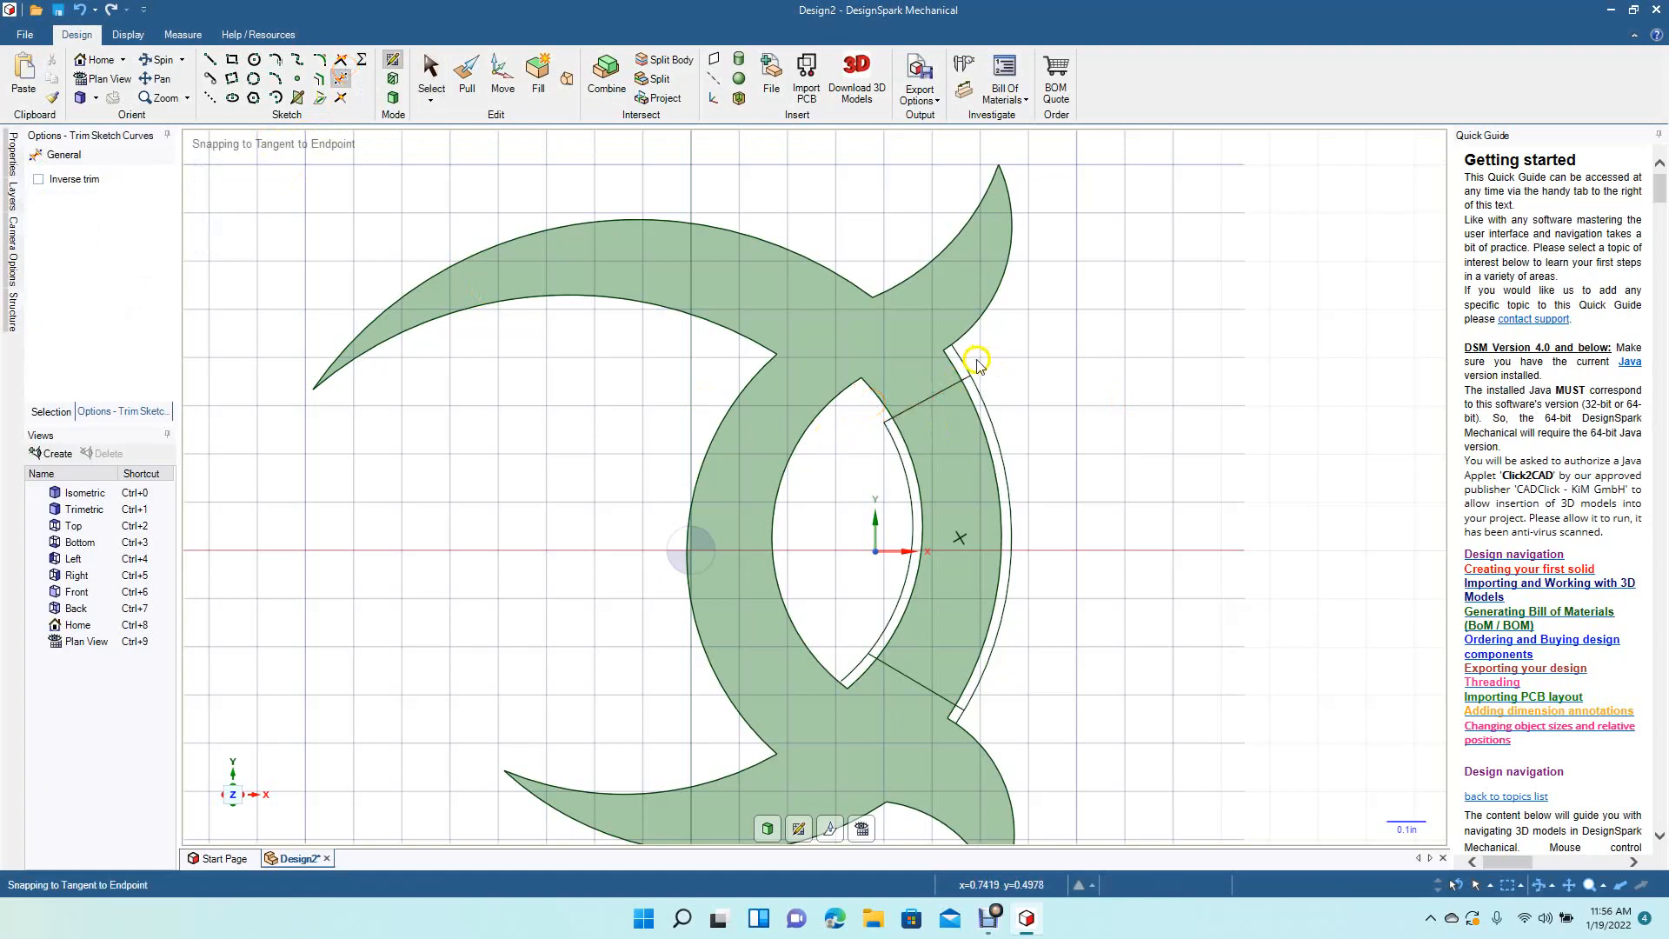
click(956, 711)
click(854, 665)
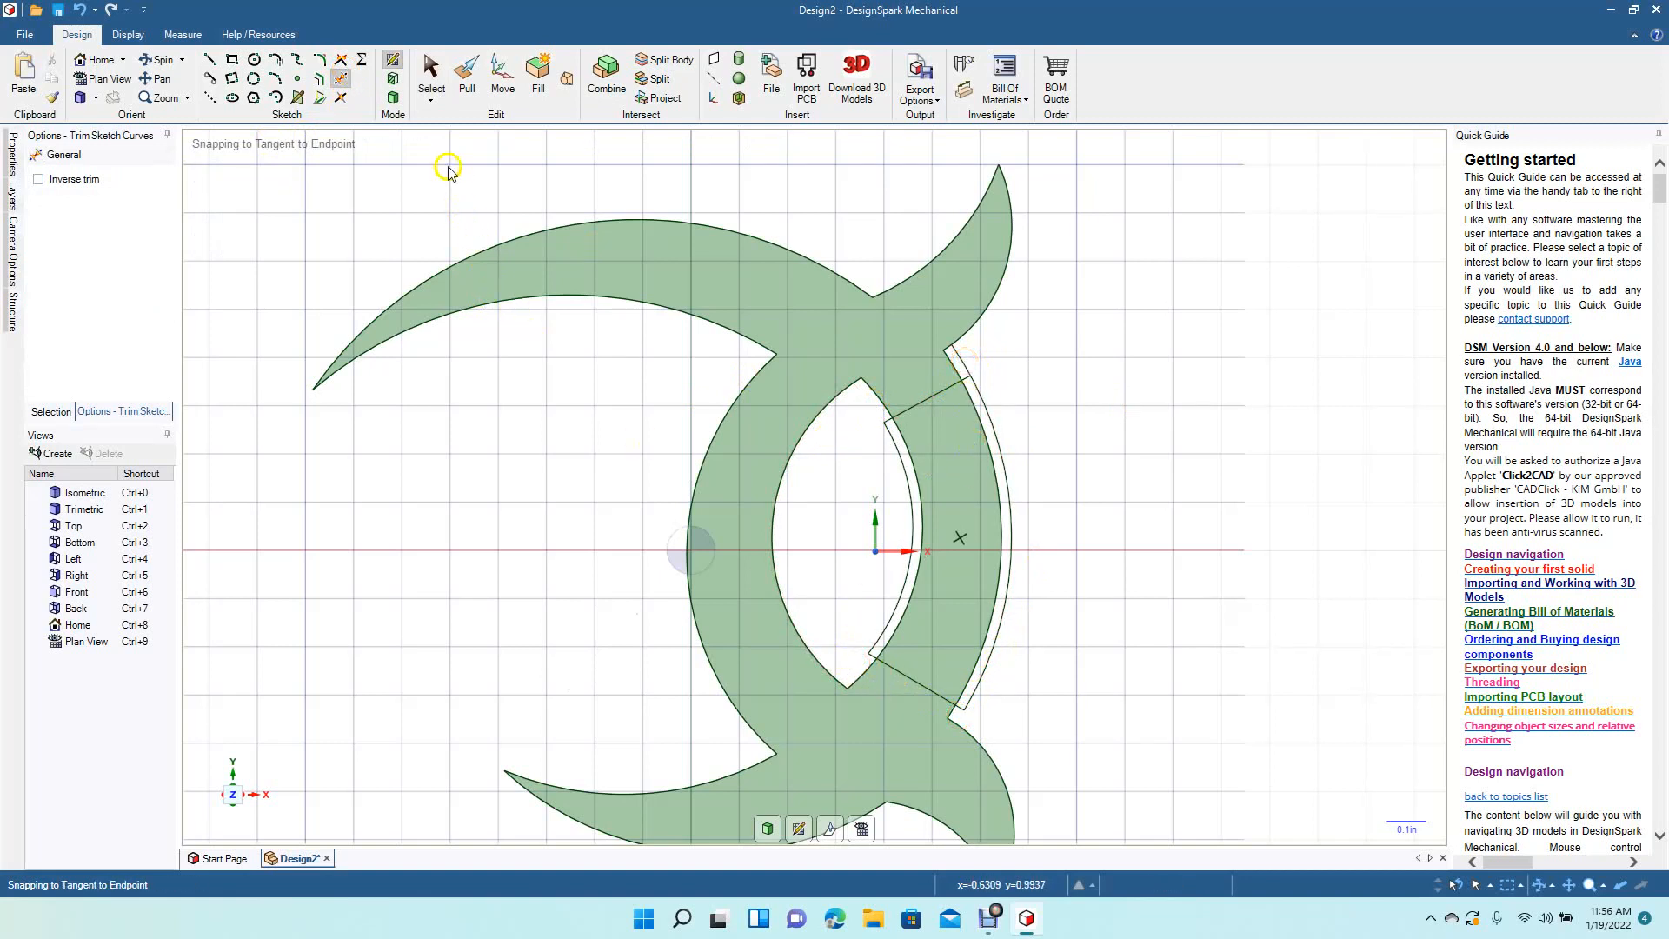
click(431, 74)
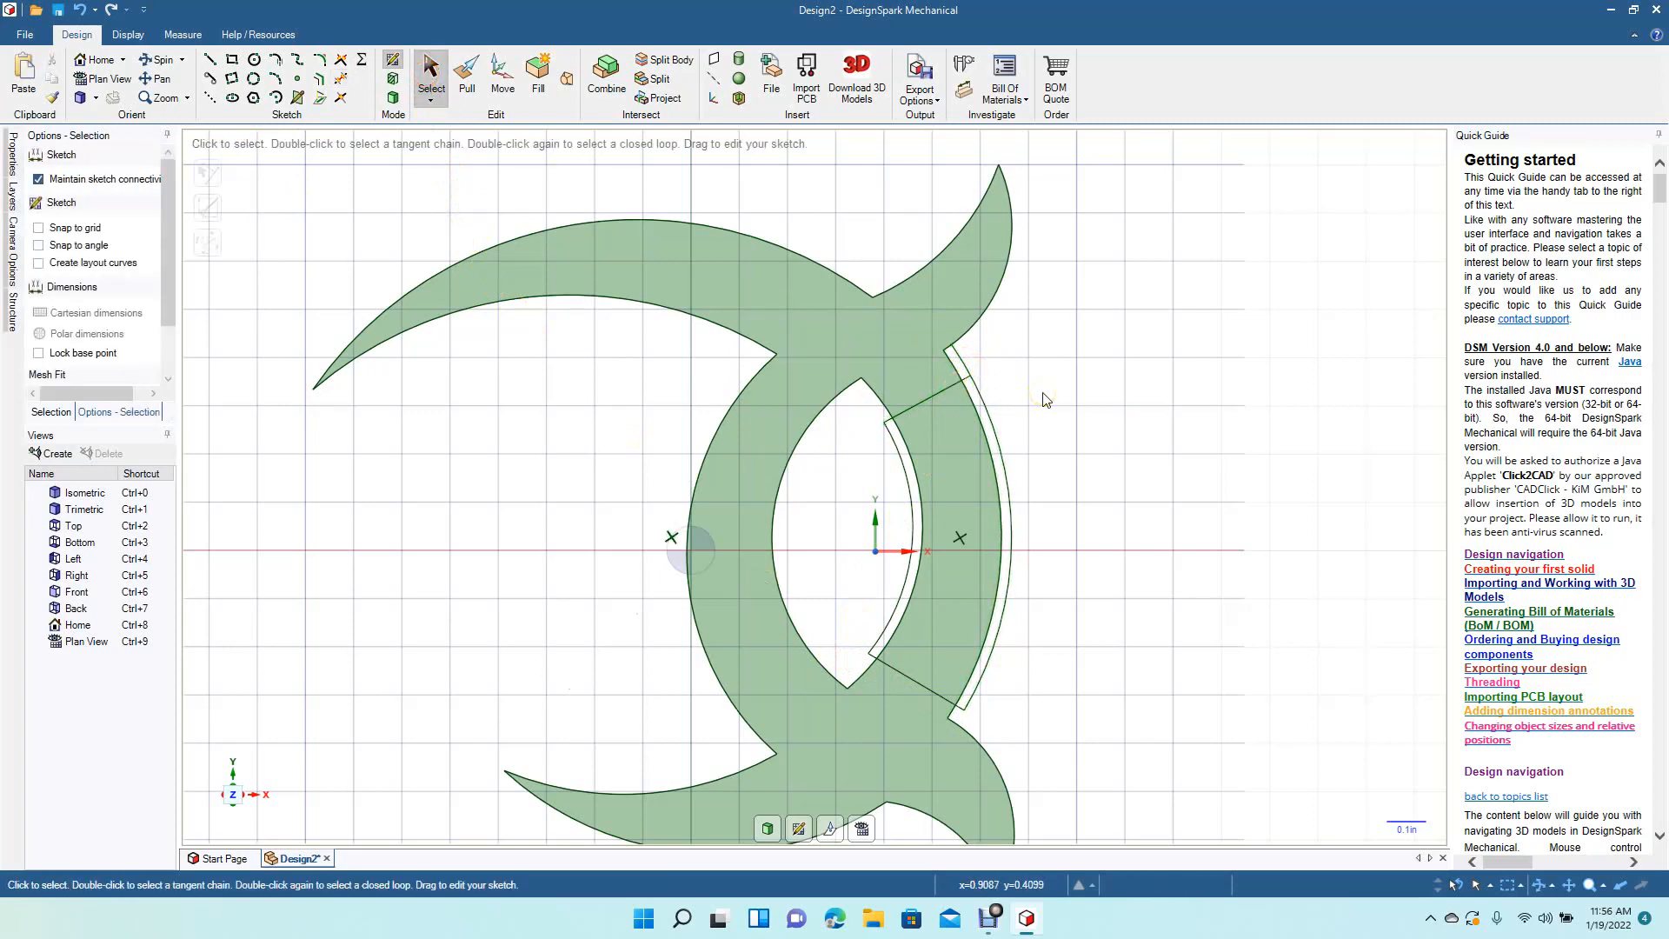
Step: Delete the outer offset arc beside the body's right edge
scroll(1042, 393, up, 3)
click(374, 185)
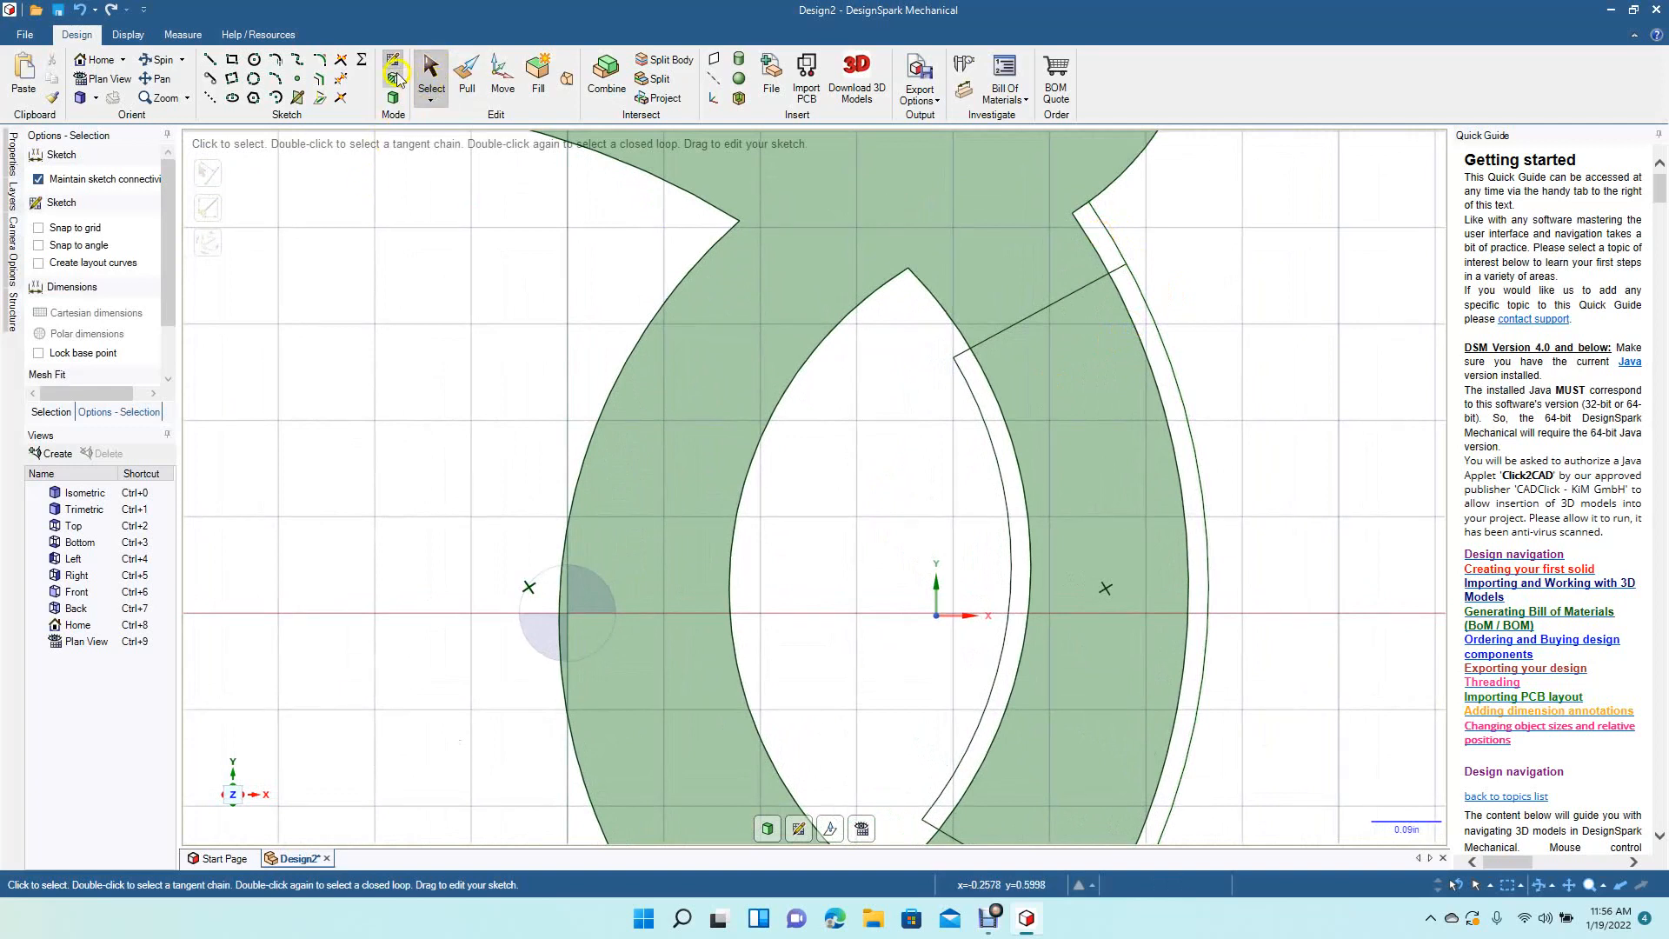
click(1112, 233)
key(Delete)
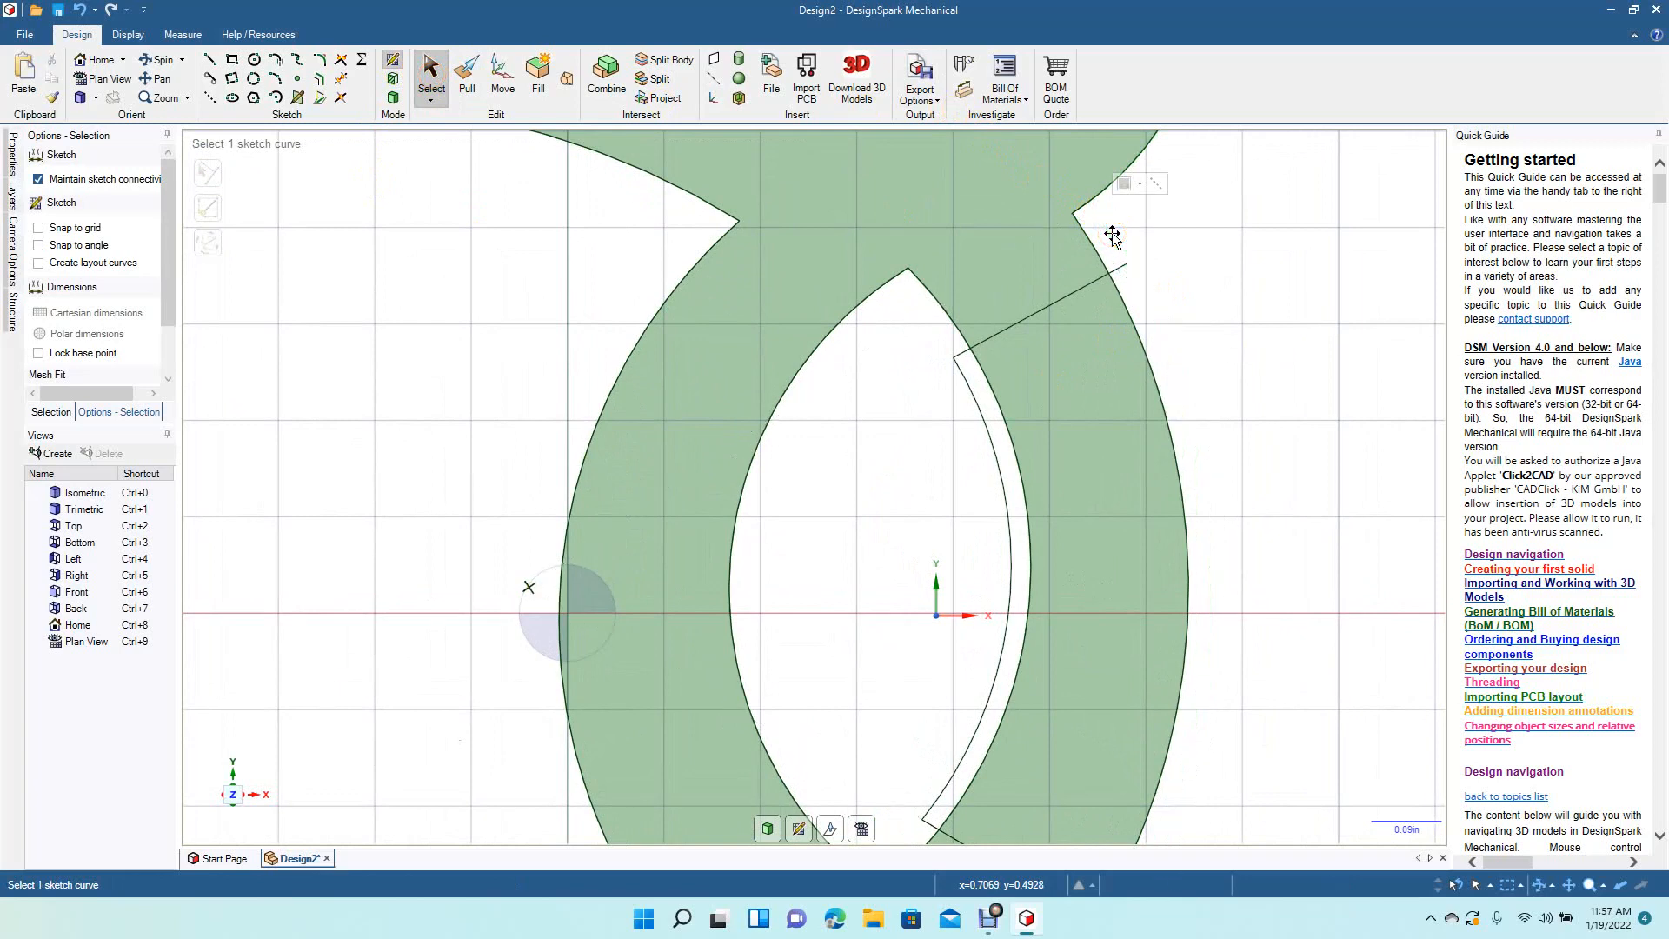
Step: Draw a three-point arc of about 0.855 in radius between the outer ends of the two connecting lines, bulging outward
scroll(1113, 233, down, 5)
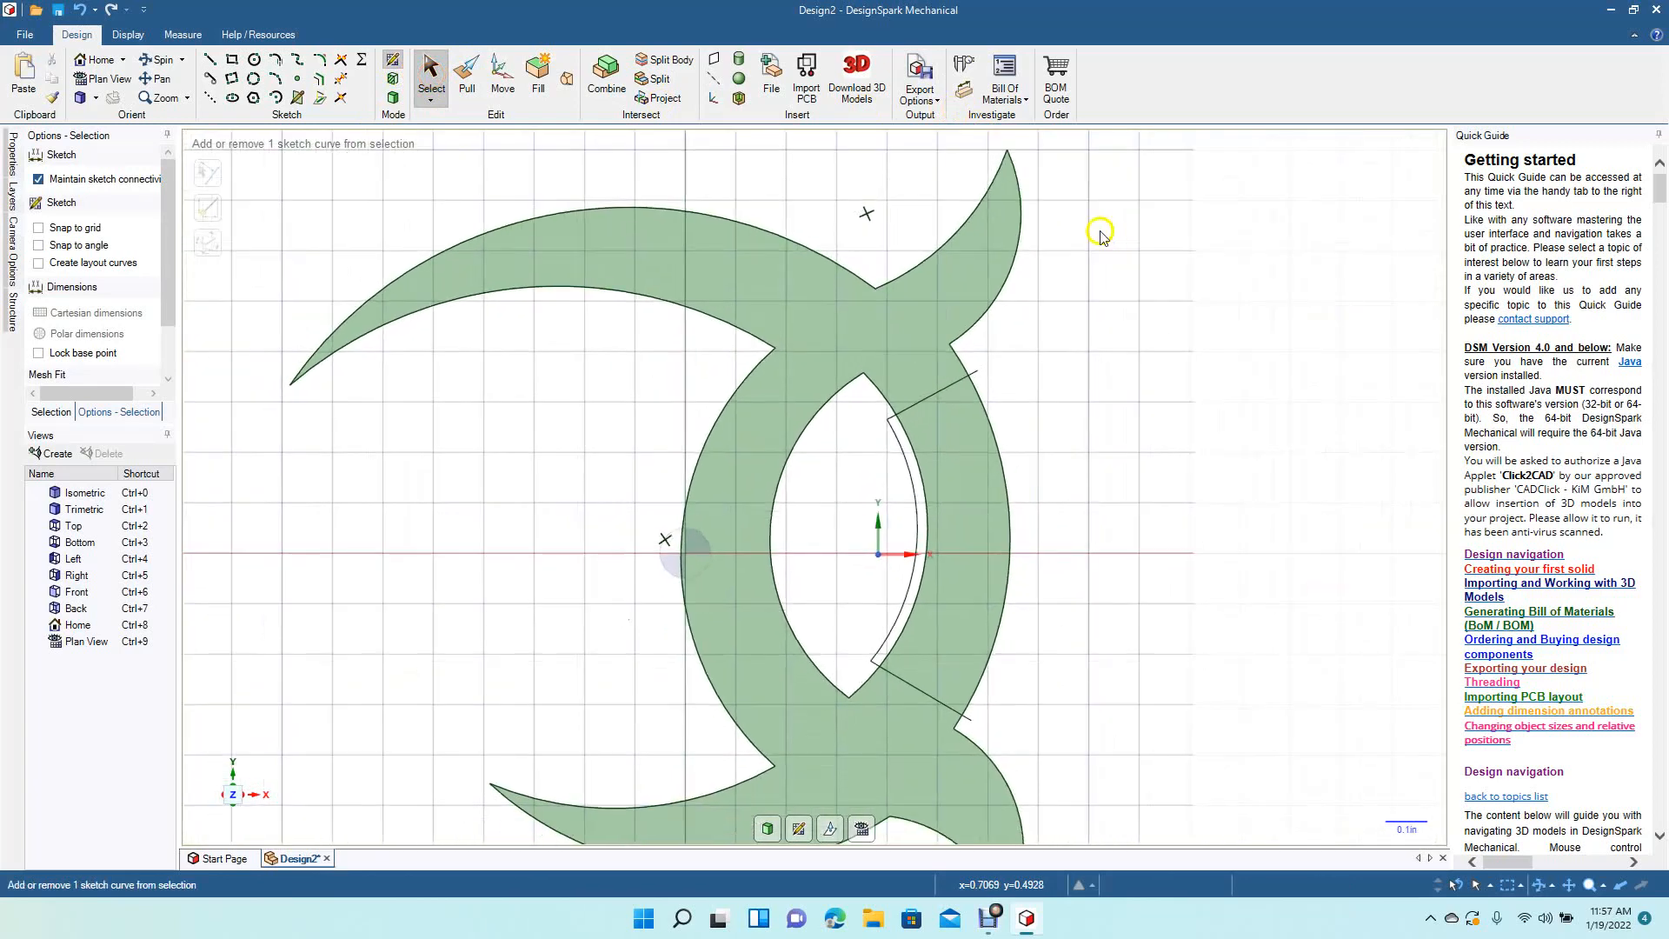
click(274, 78)
click(971, 377)
click(961, 711)
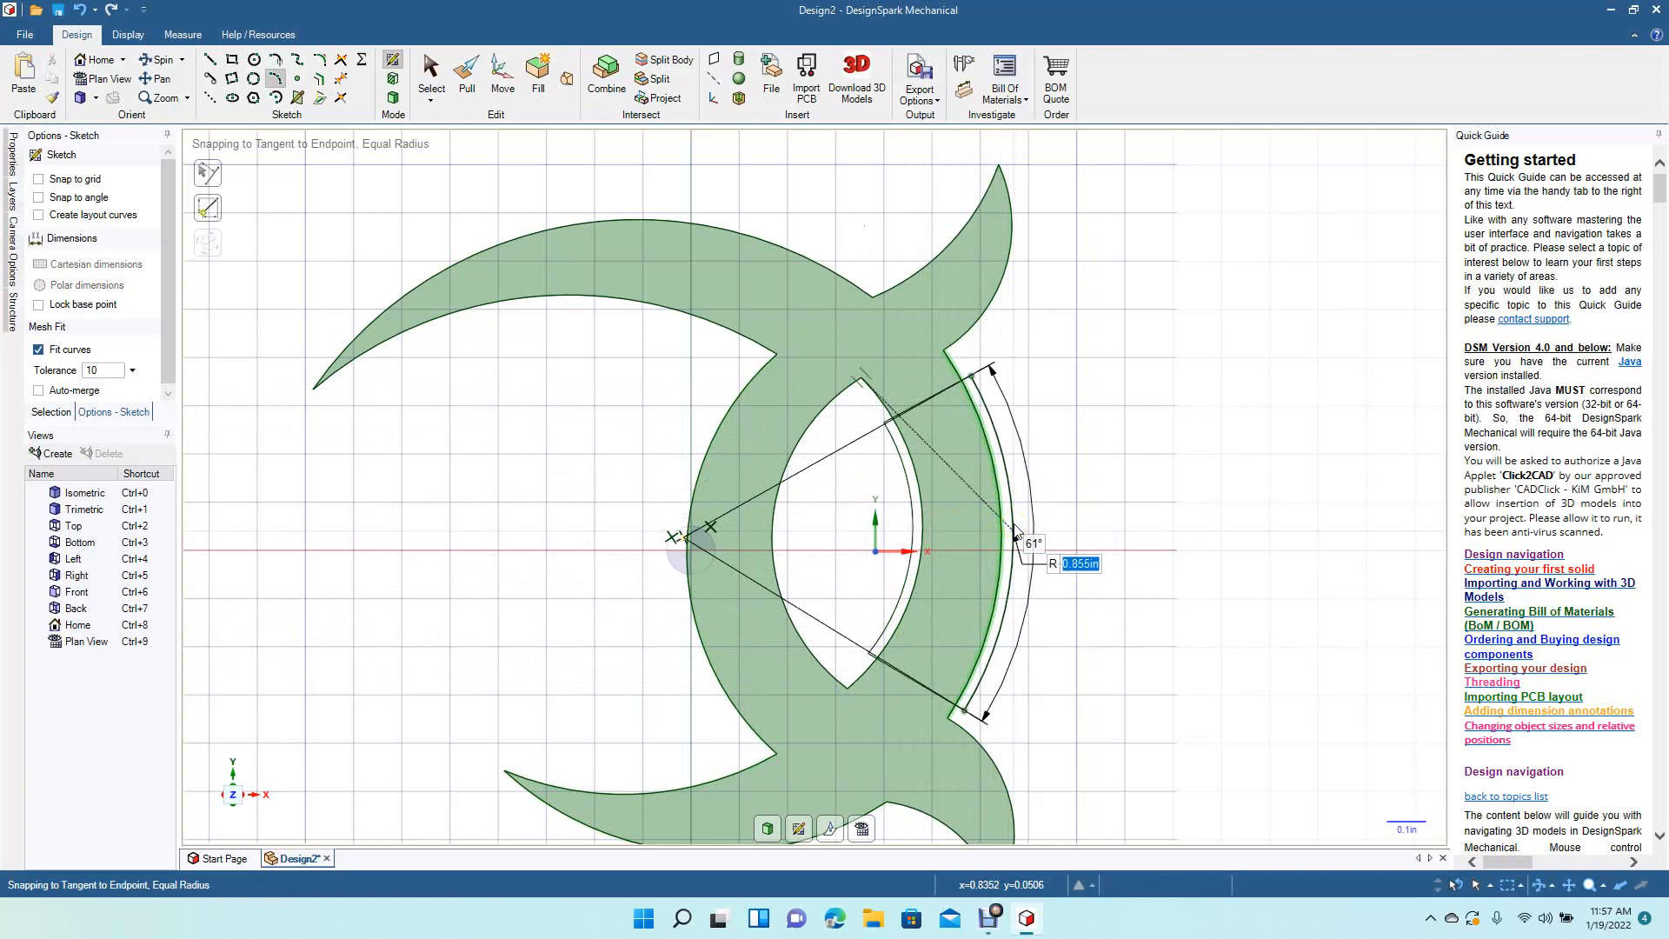
click(1018, 535)
click(430, 80)
click(1156, 354)
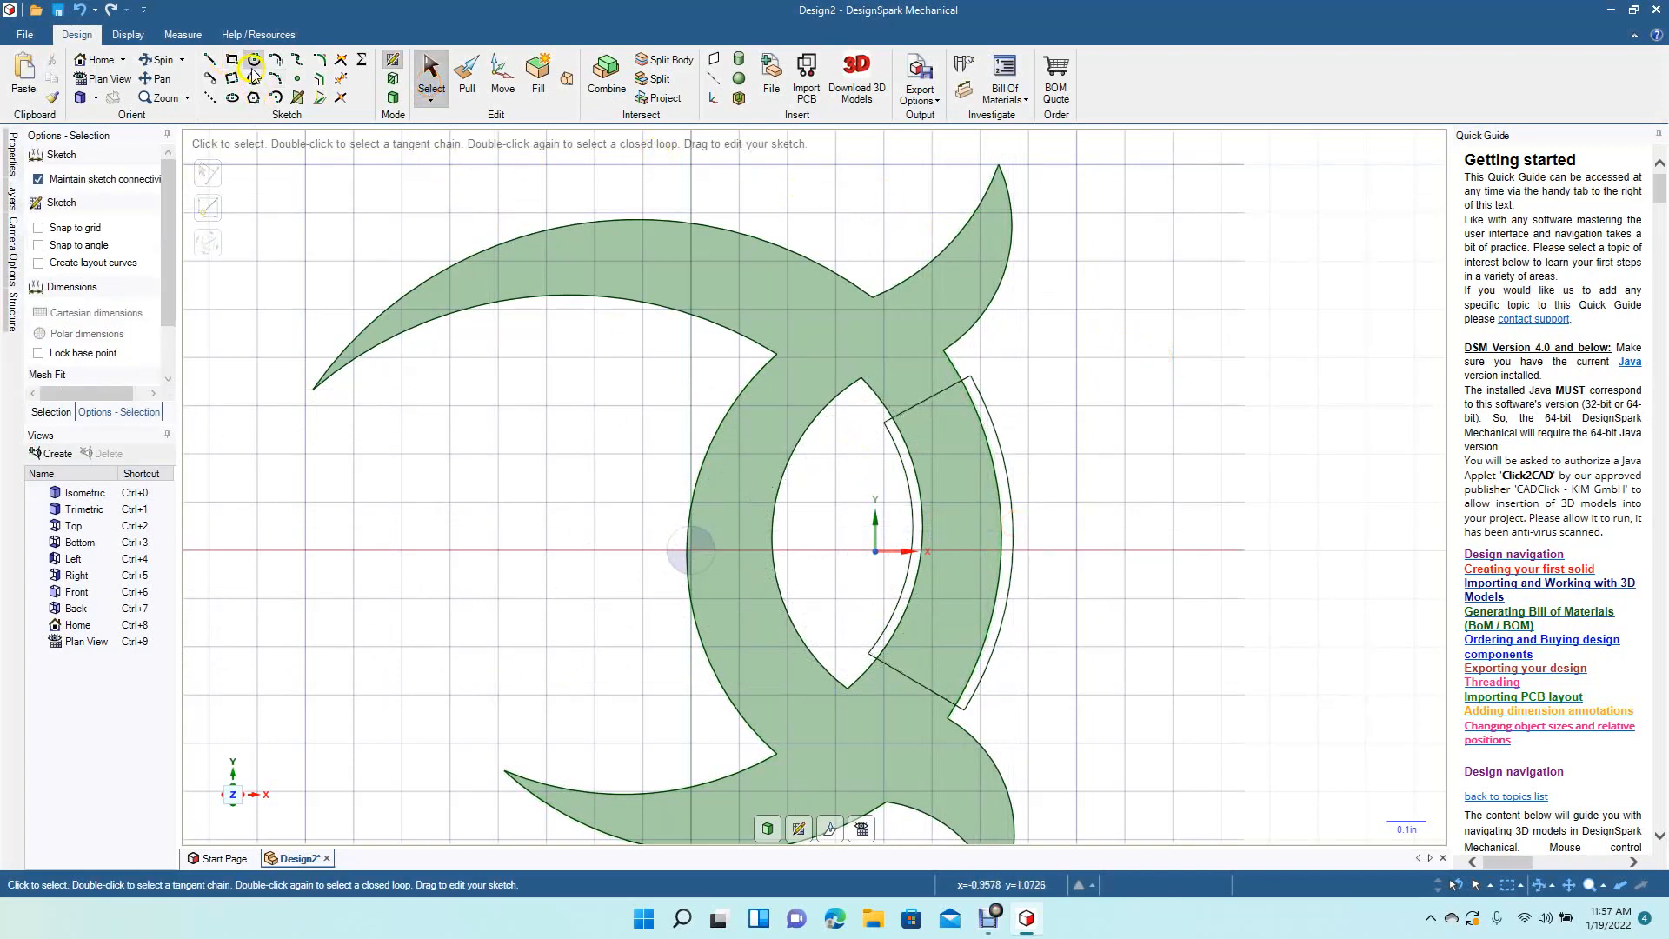
Step: Round the two upper corners of the closed grip outline with a radius of about 0.024 in
click(159, 60)
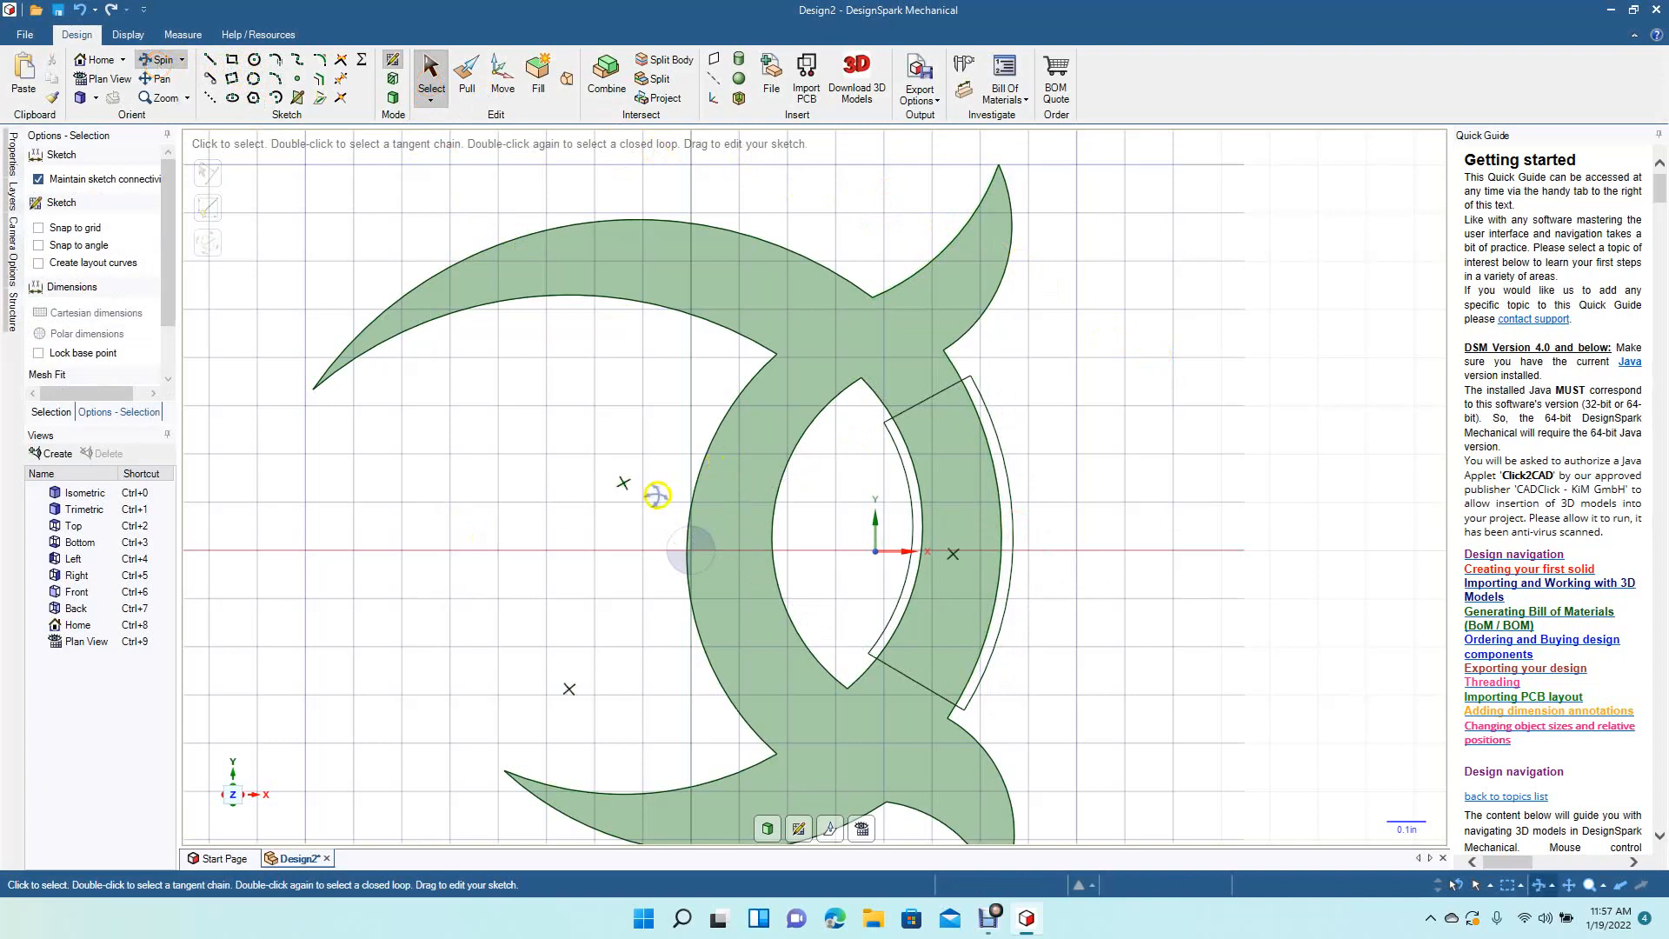
click(318, 63)
scroll(866, 489, up, 5)
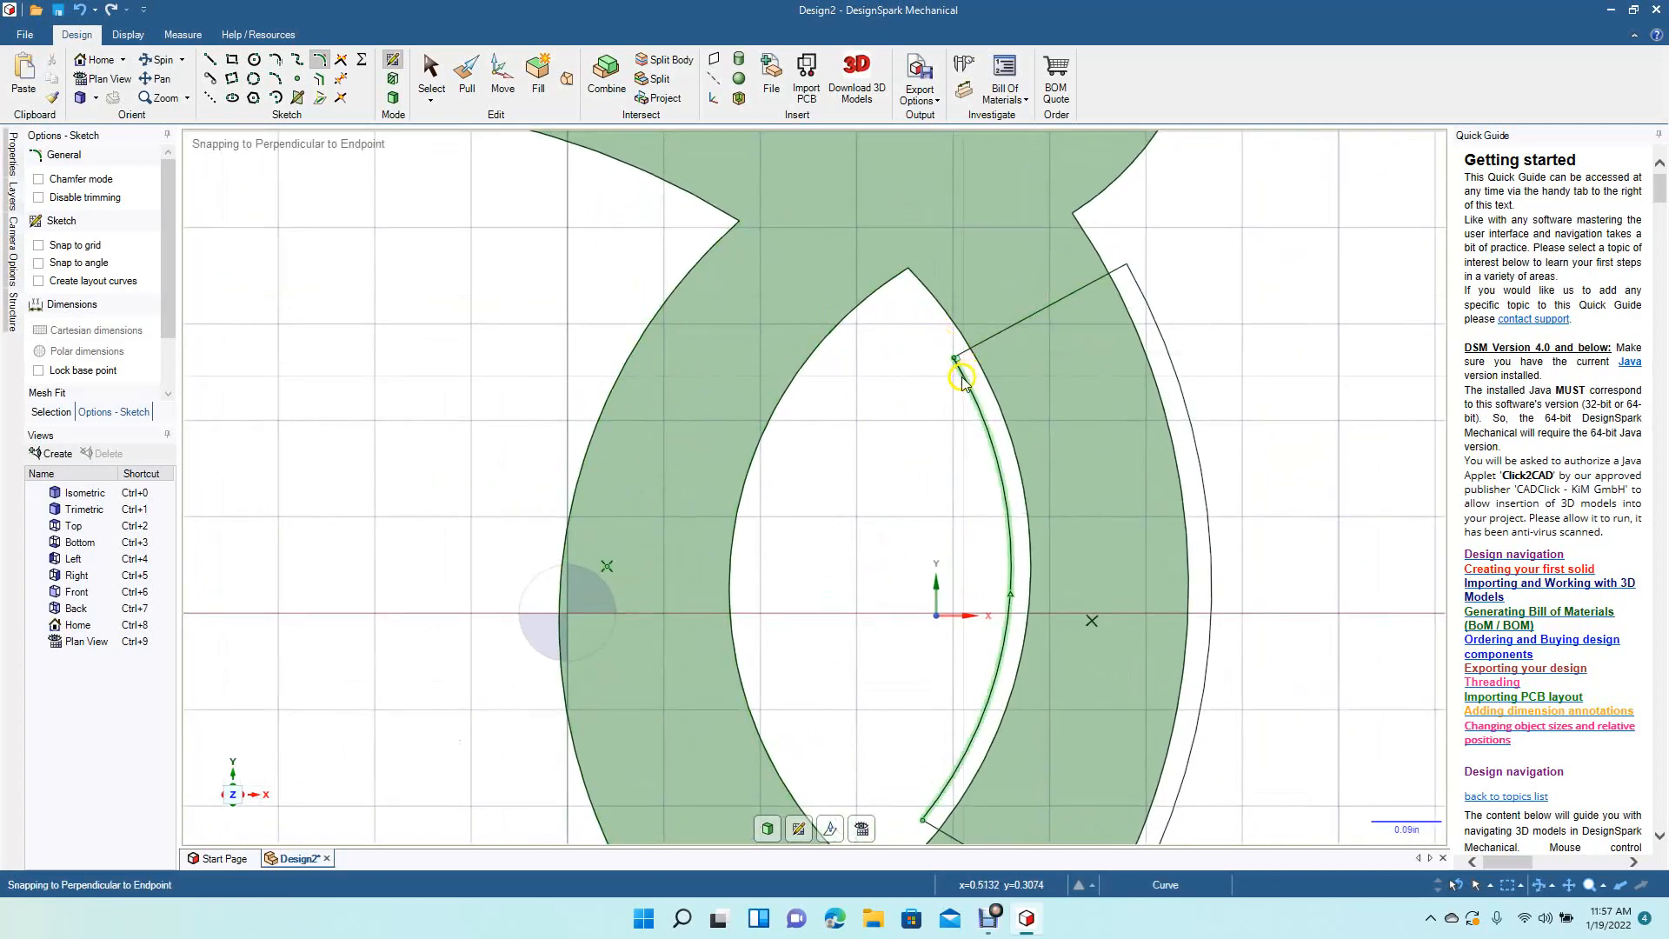
click(962, 379)
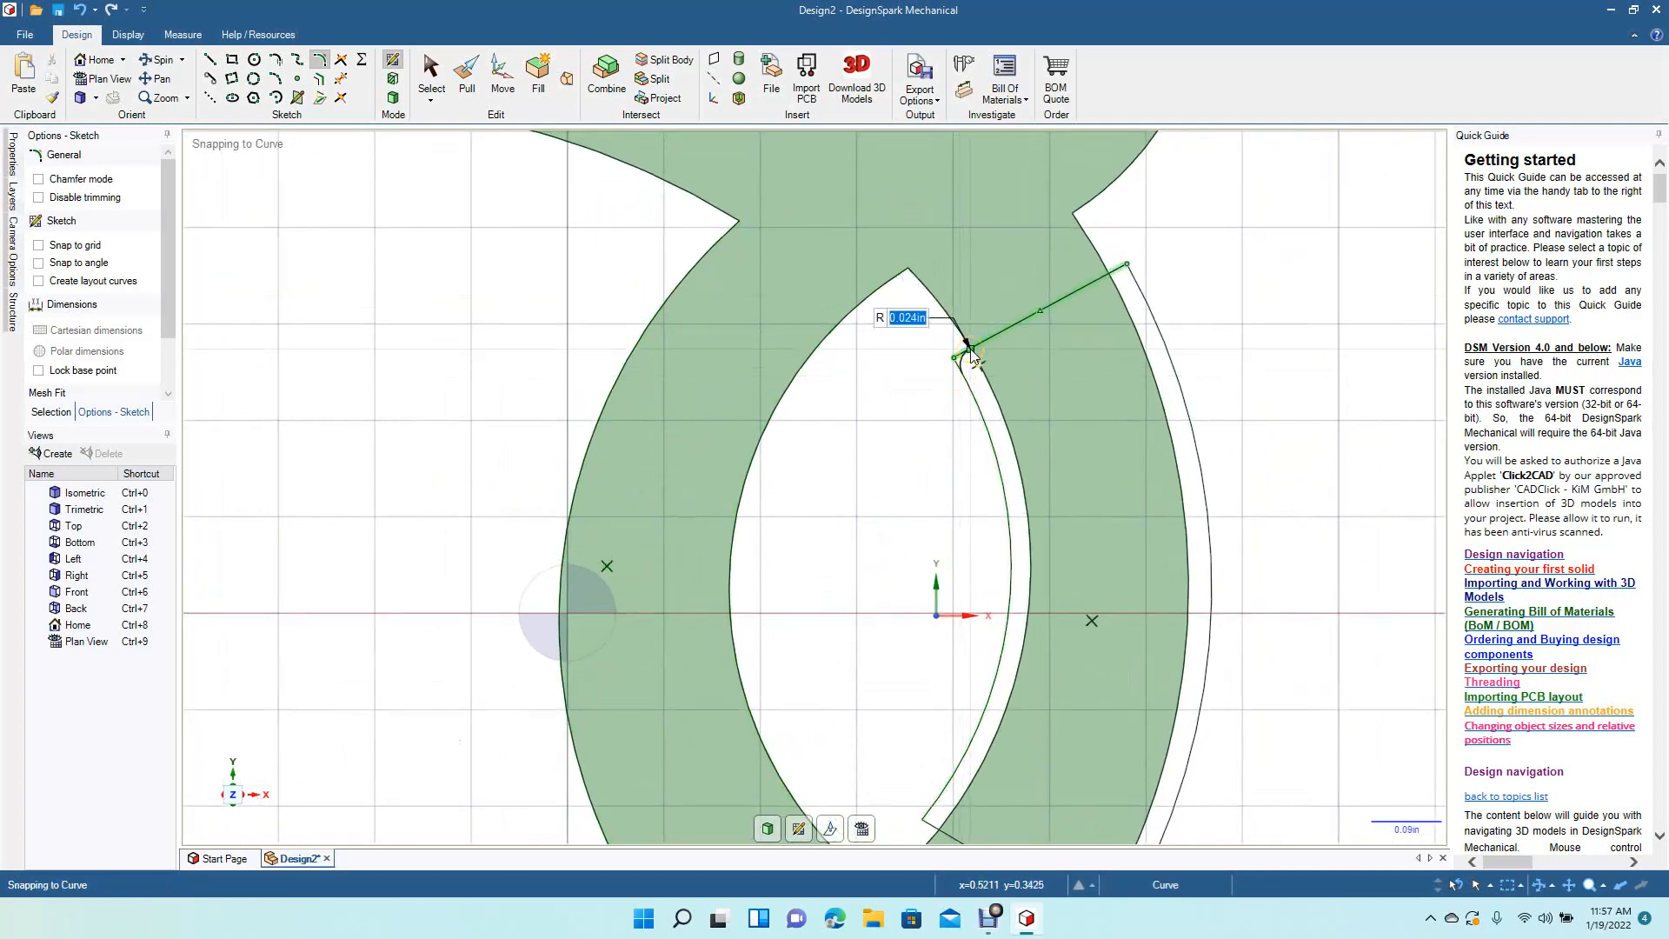
click(970, 349)
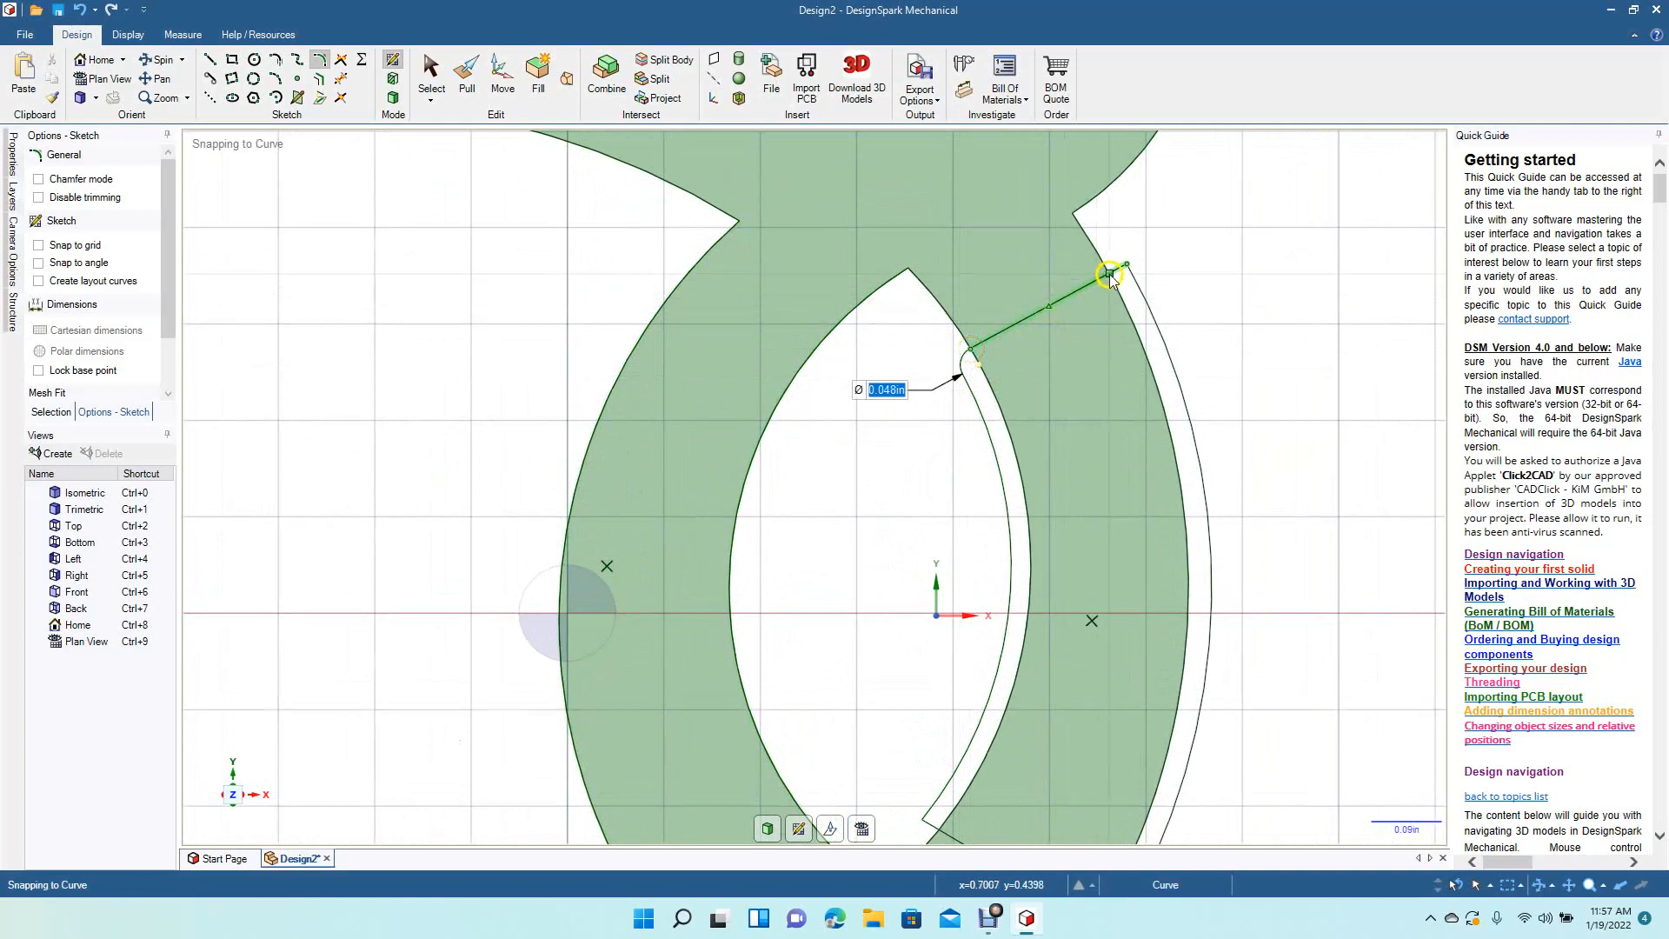
click(1110, 276)
click(1140, 282)
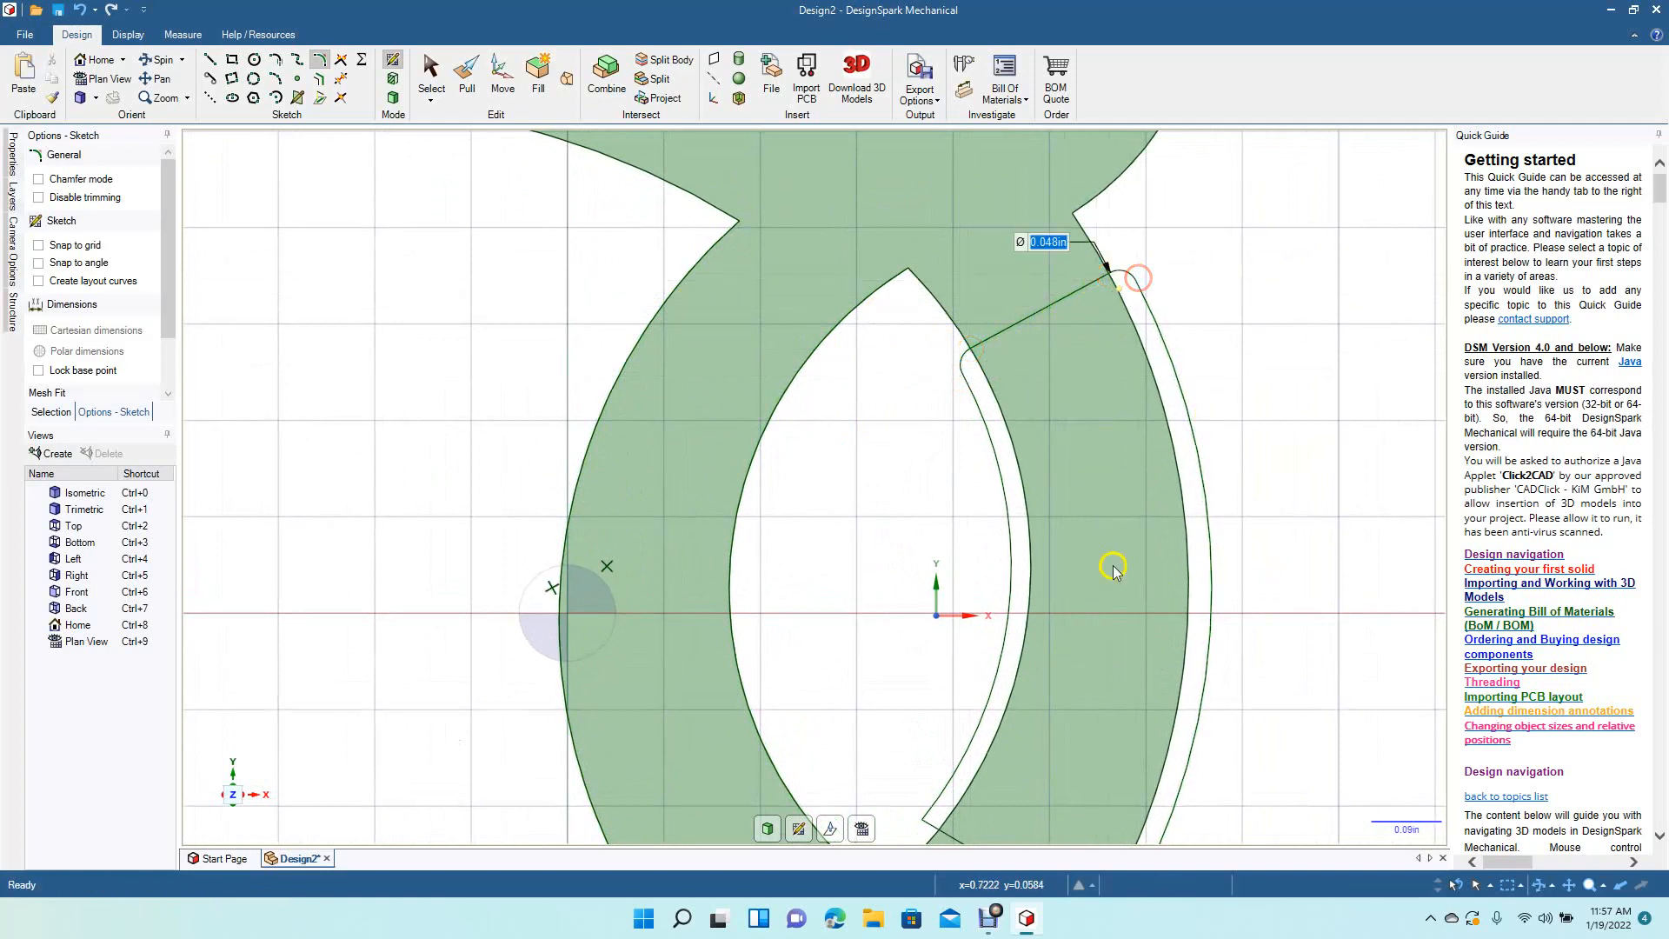
Step: Round the two lower corners of the closed grip outline with a radius of about 0.024 in
click(163, 79)
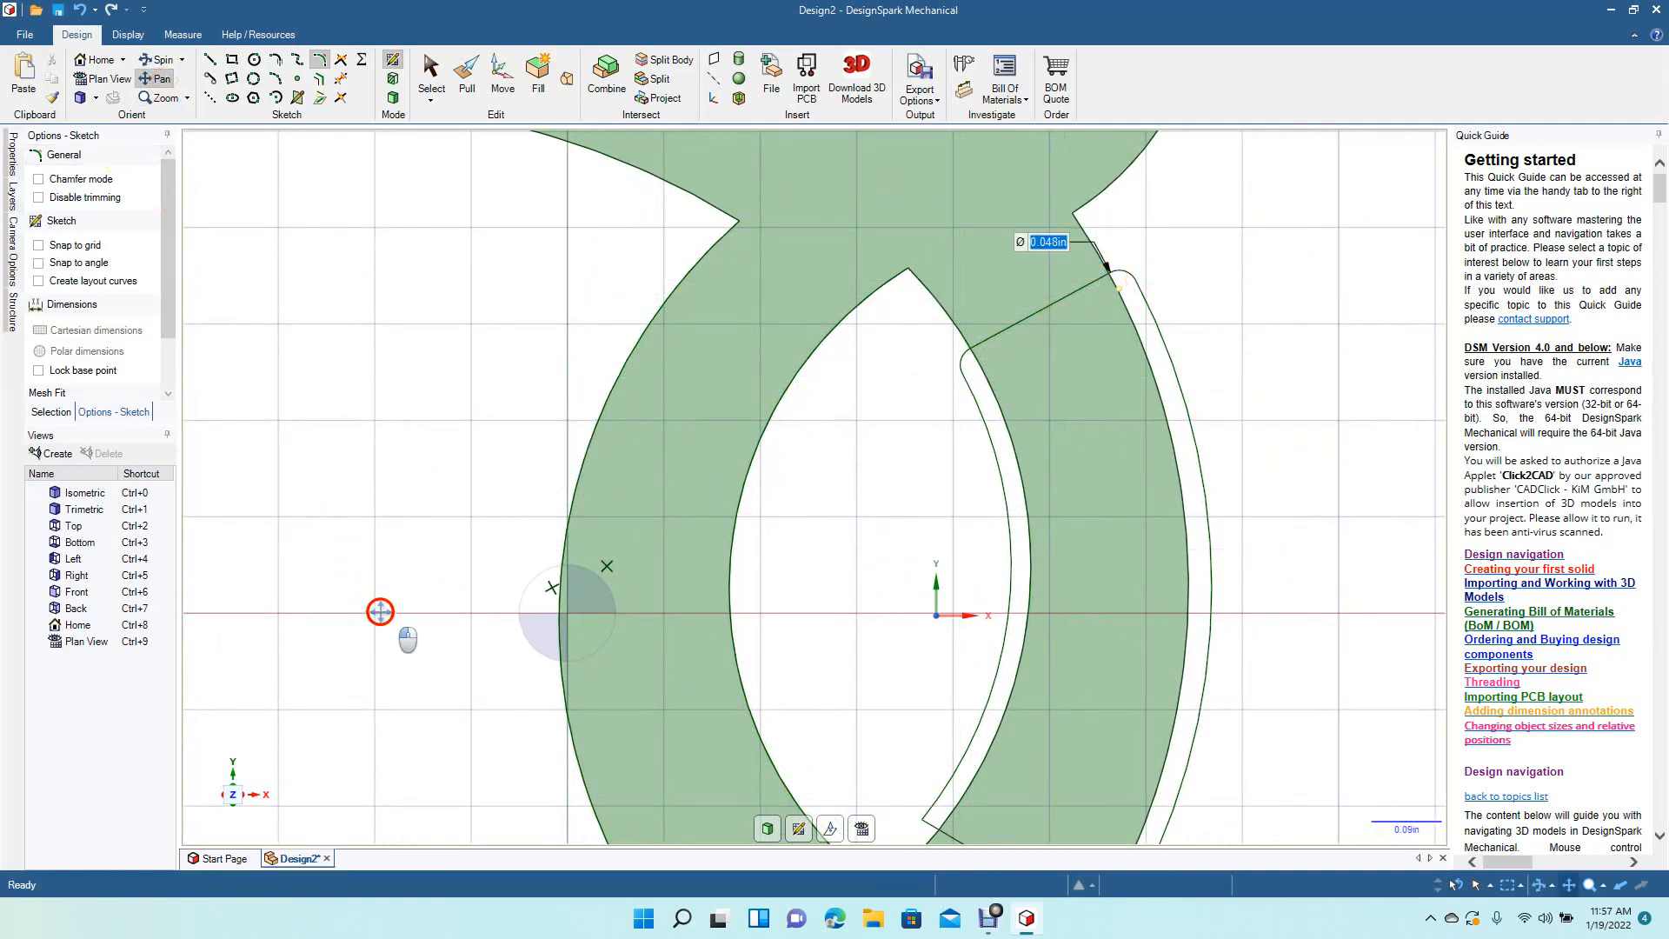
drag(376, 607, 387, 520)
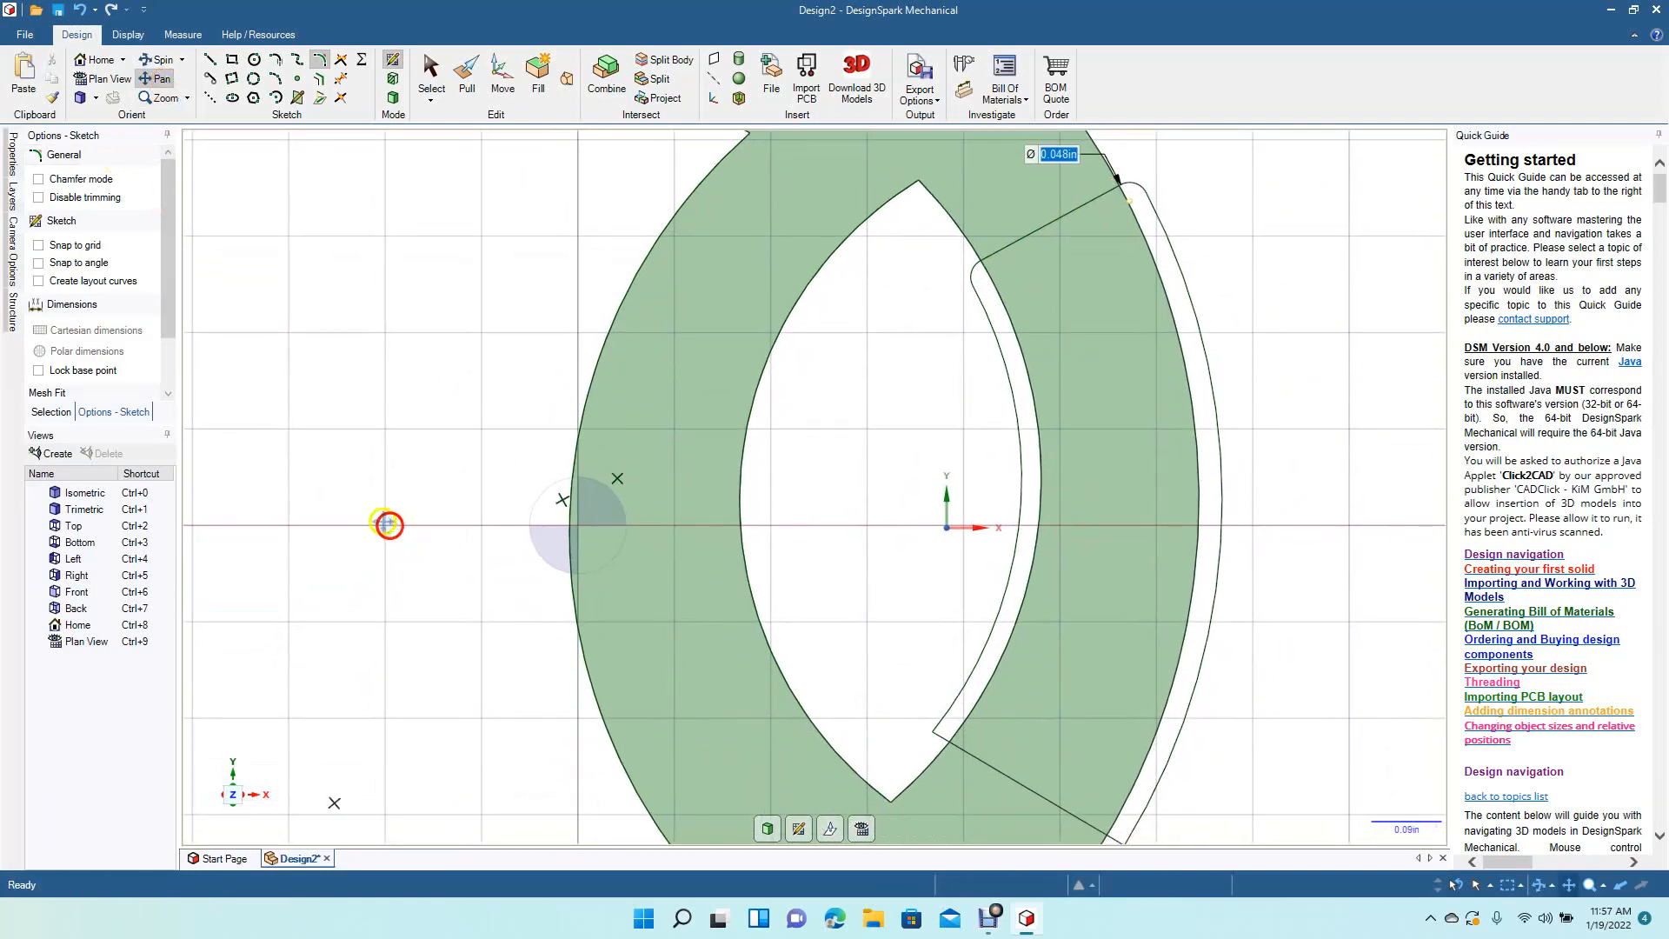
click(320, 62)
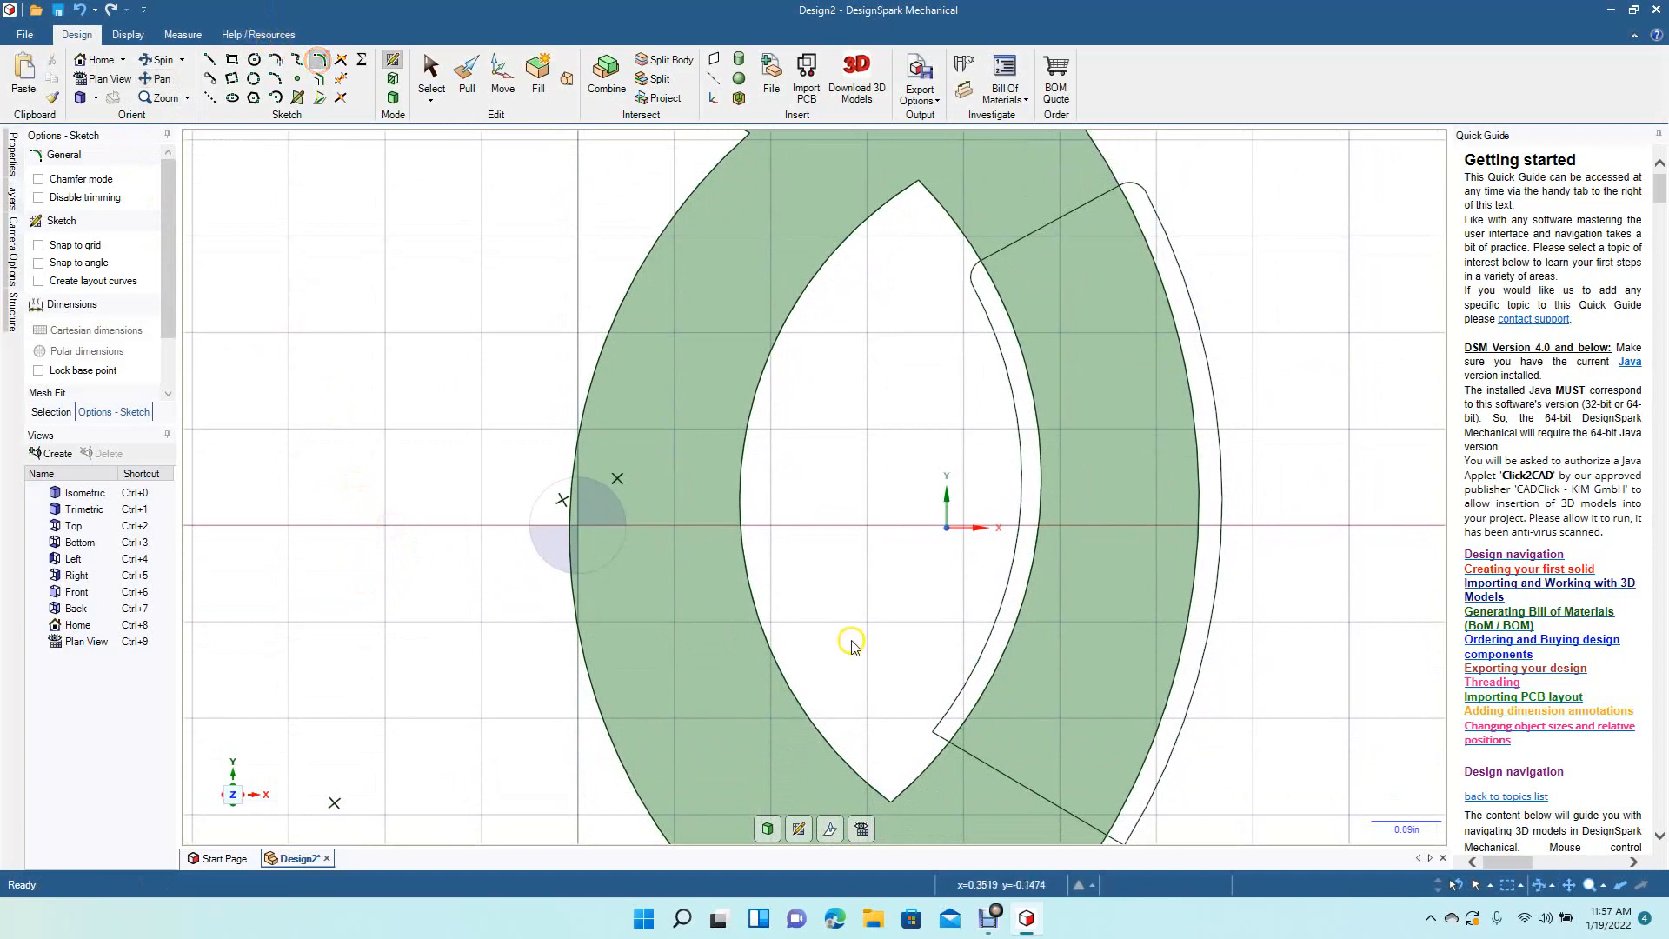
click(945, 734)
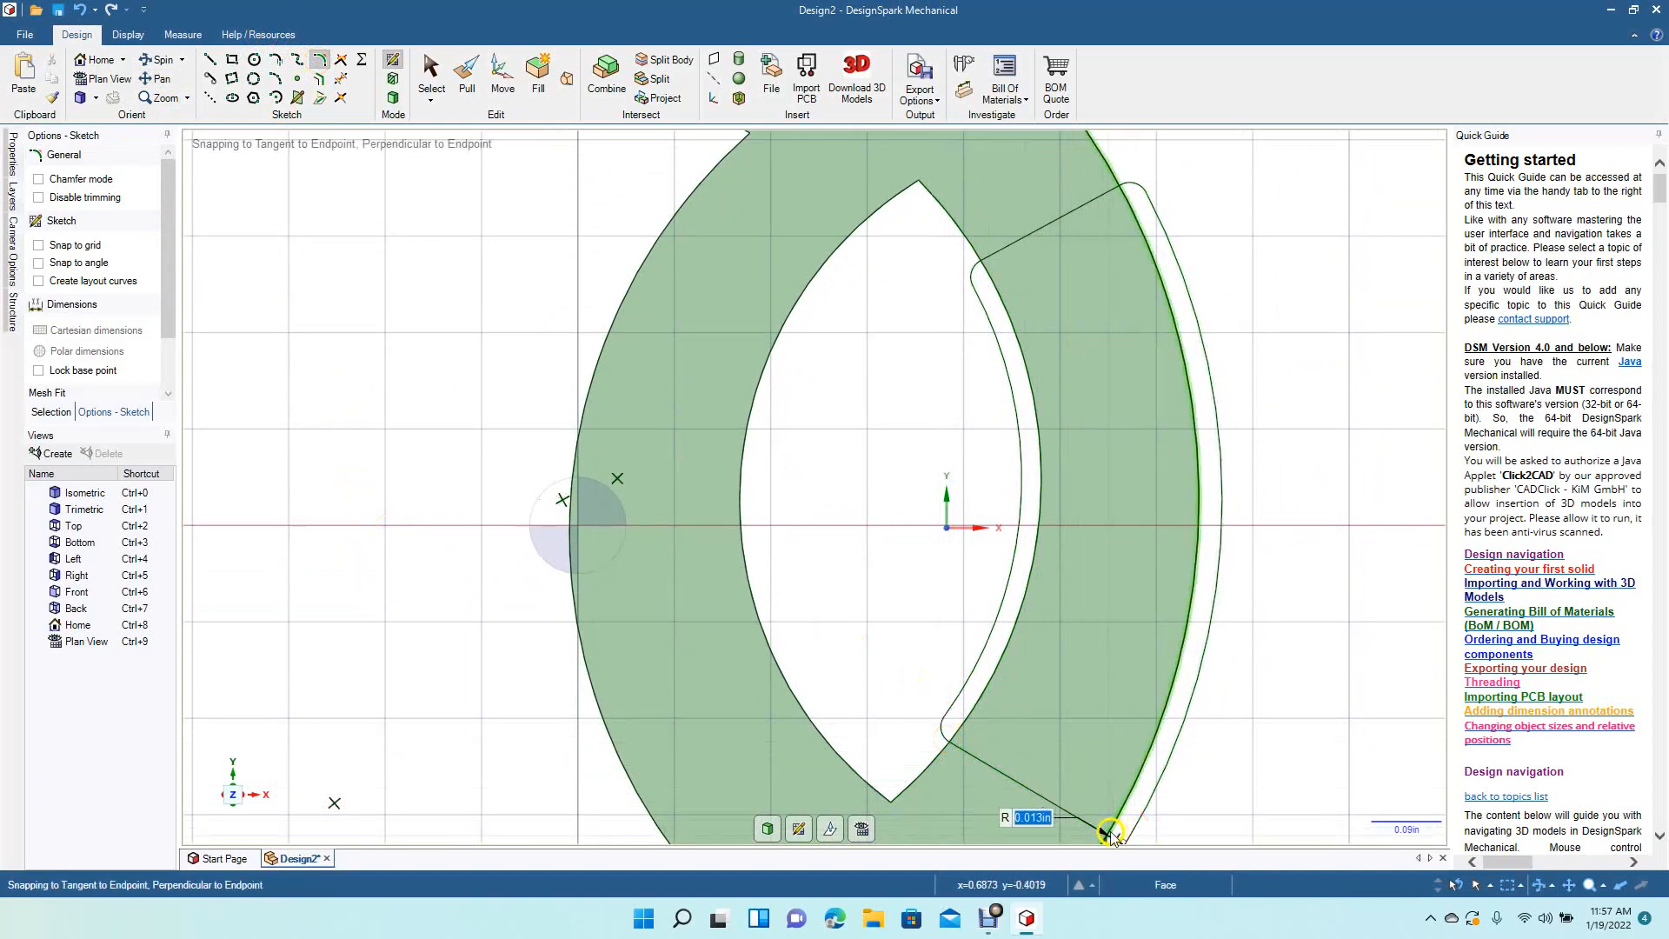
click(1096, 831)
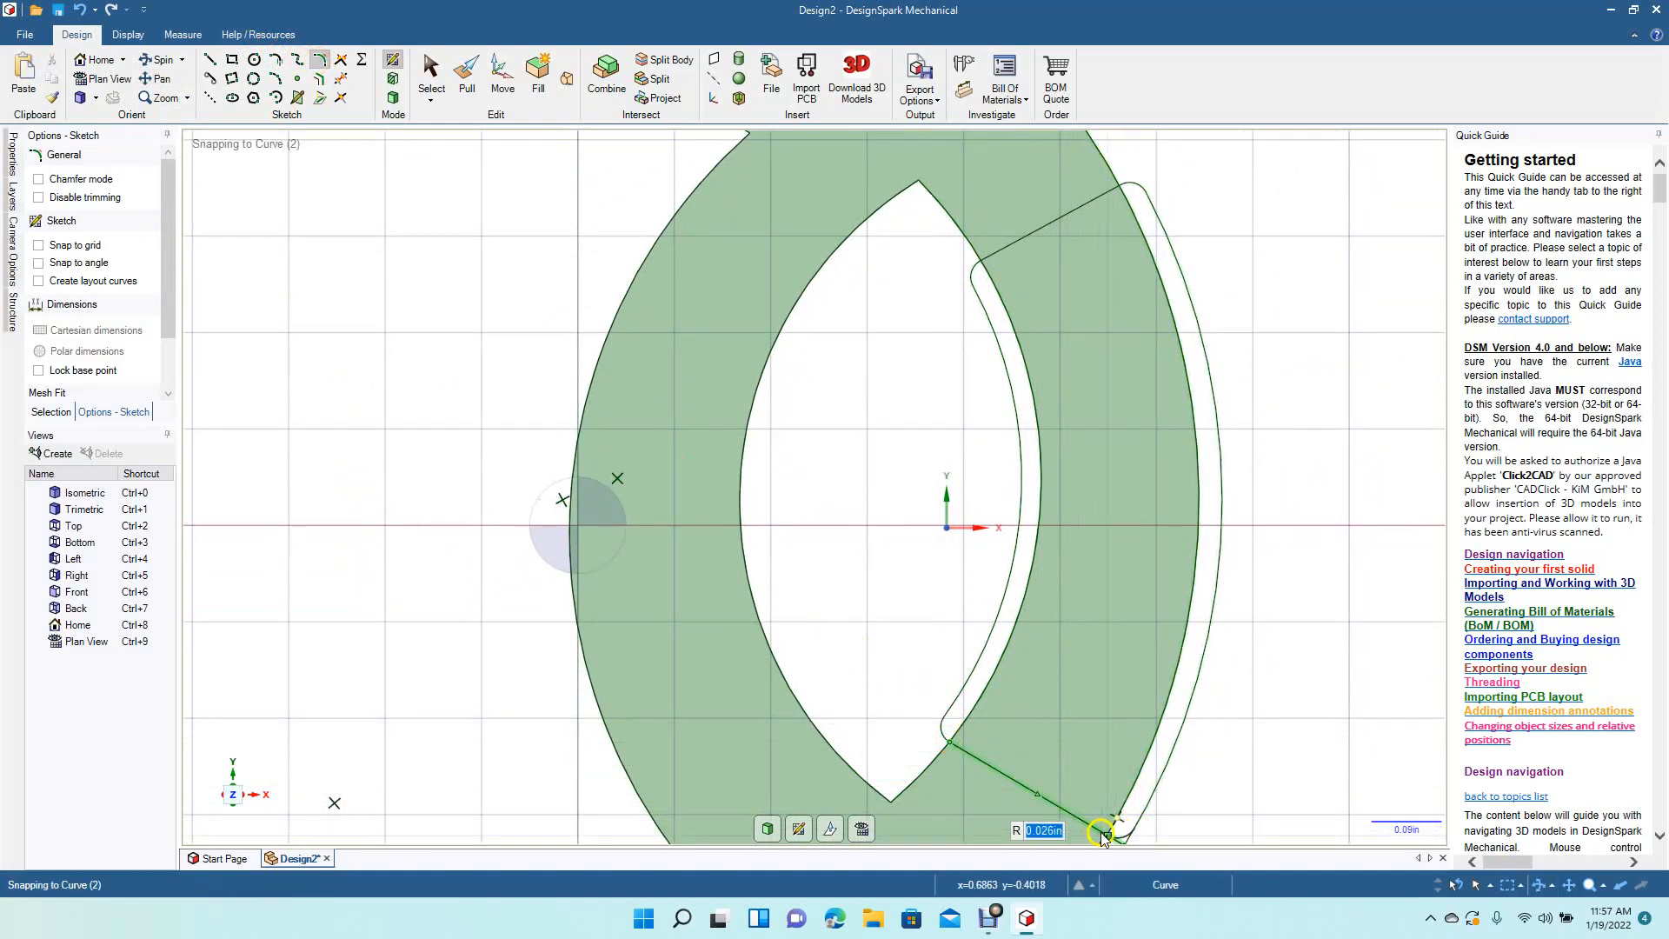
text(0)
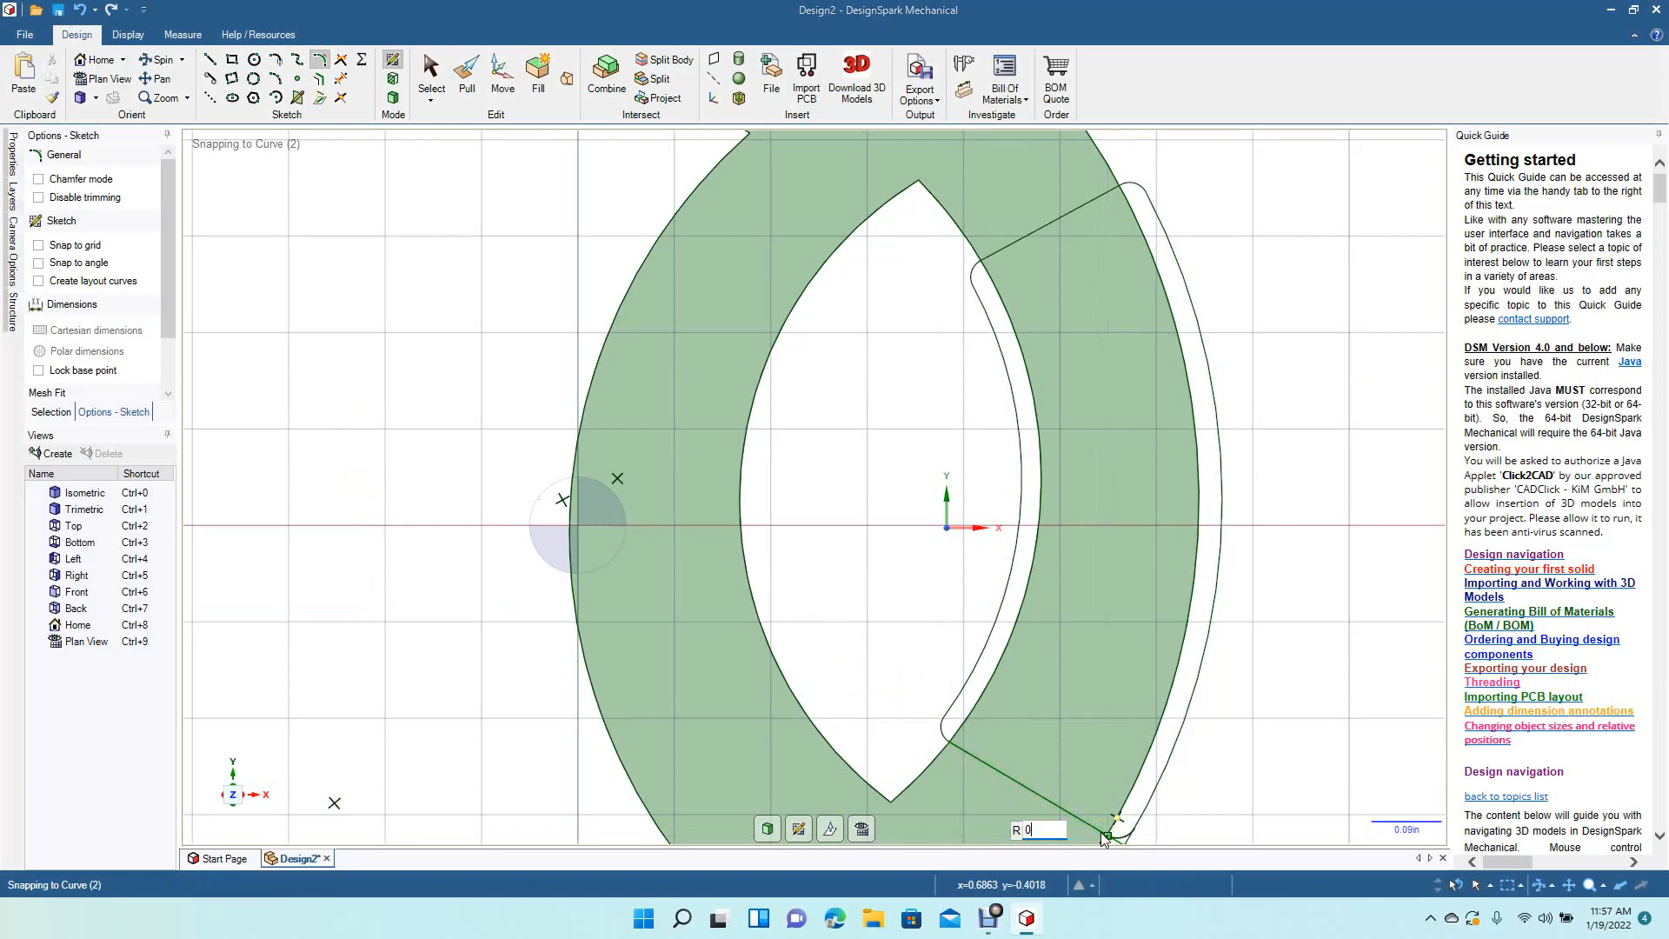
key(Return)
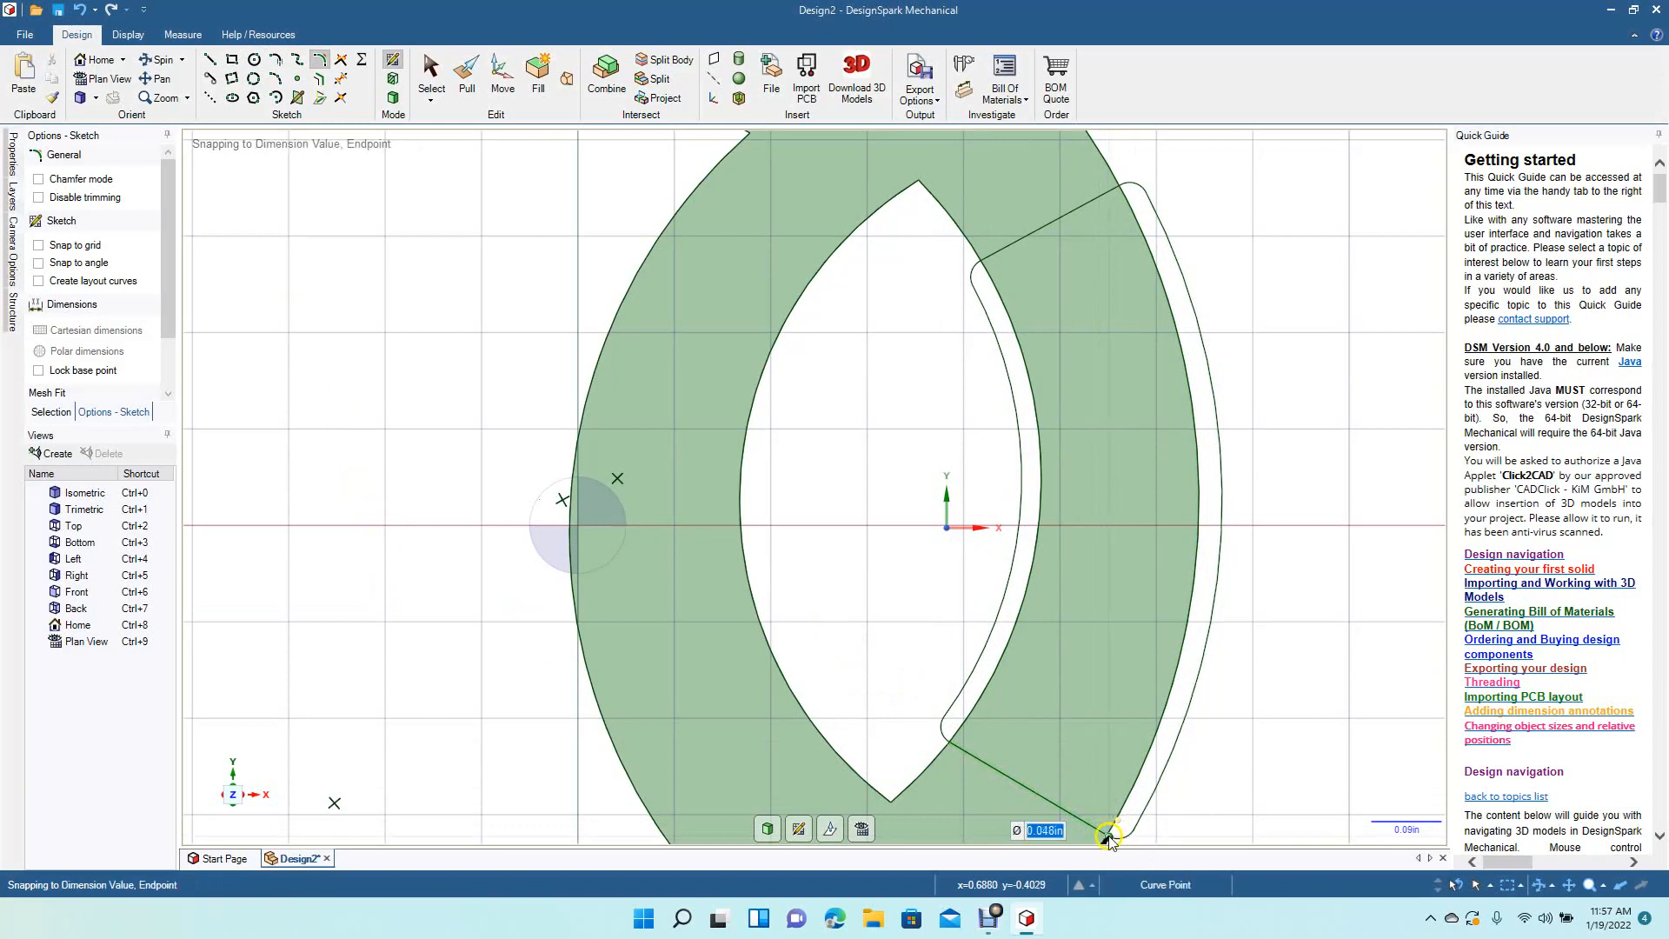
click(430, 73)
Step: Pull the grip outline's three regions together into a raised block across the band beside the finger opening
click(152, 67)
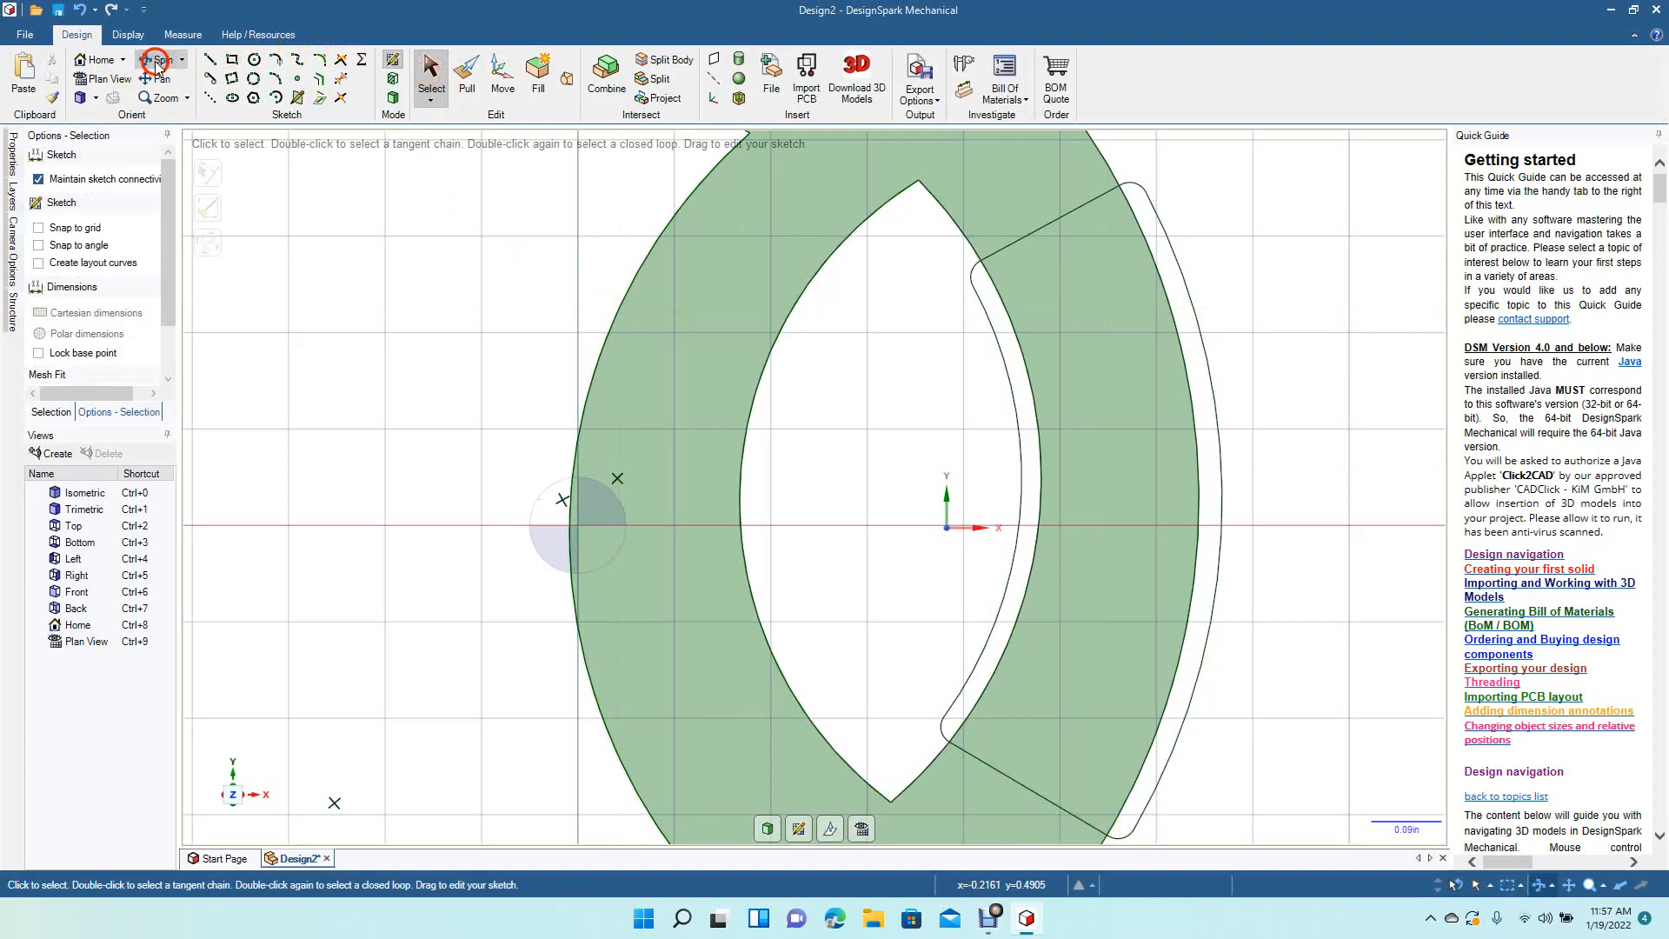
drag(336, 401, 278, 421)
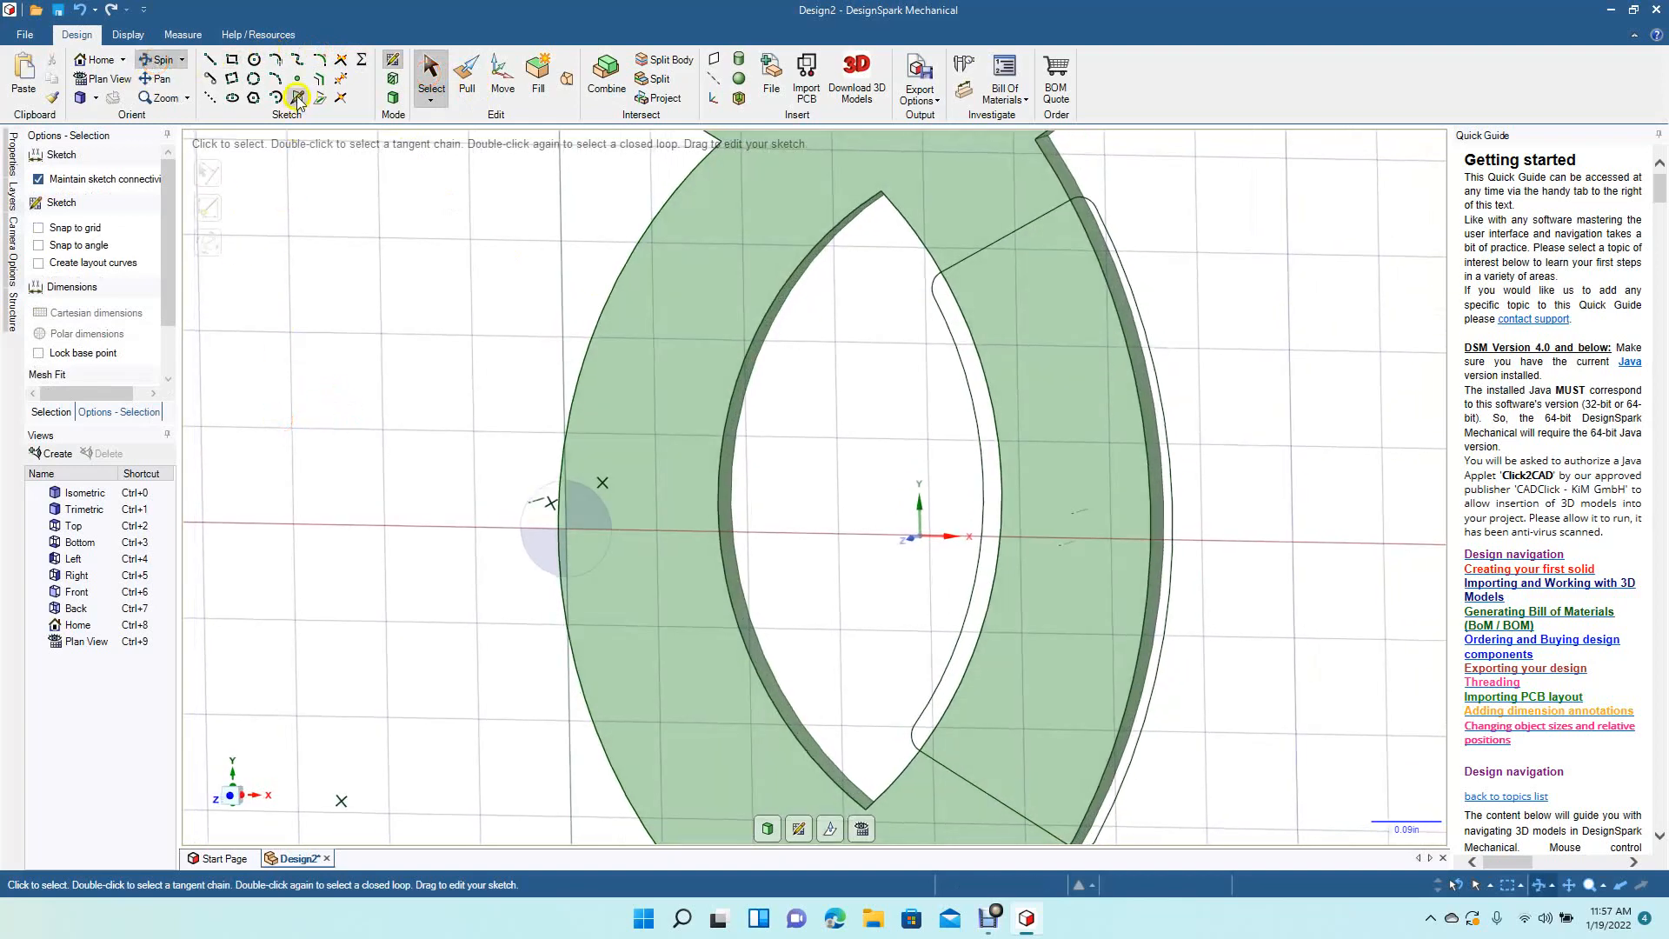
click(466, 77)
click(970, 393)
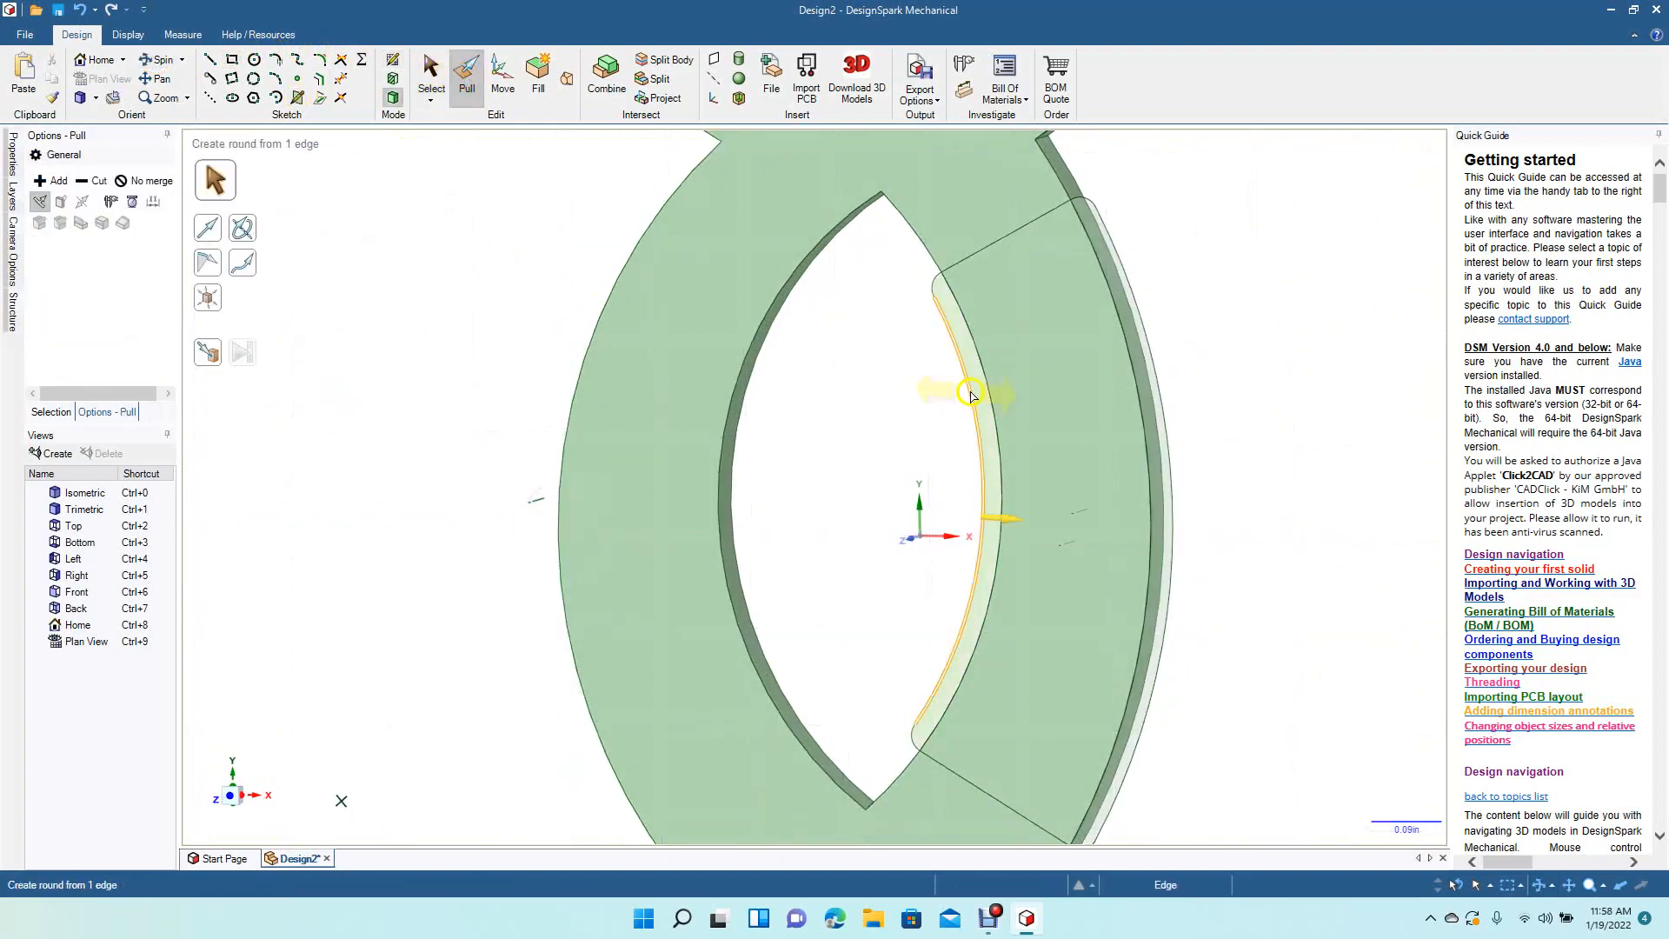
click(1043, 372)
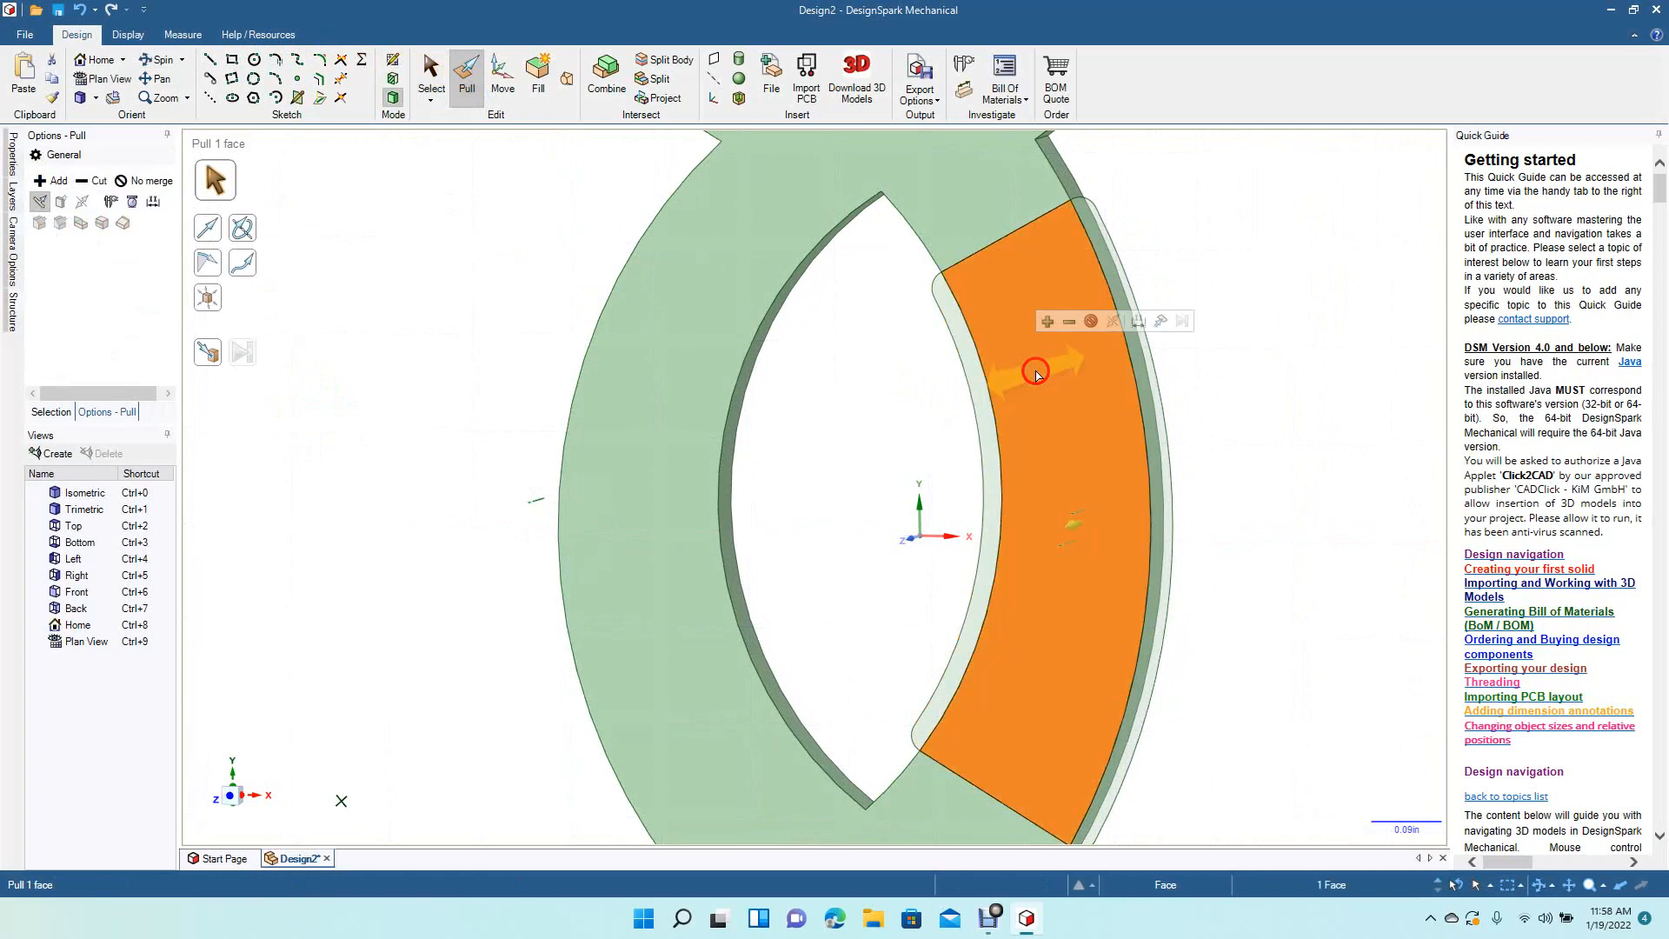
ctrl+click(977, 385)
click(1147, 382)
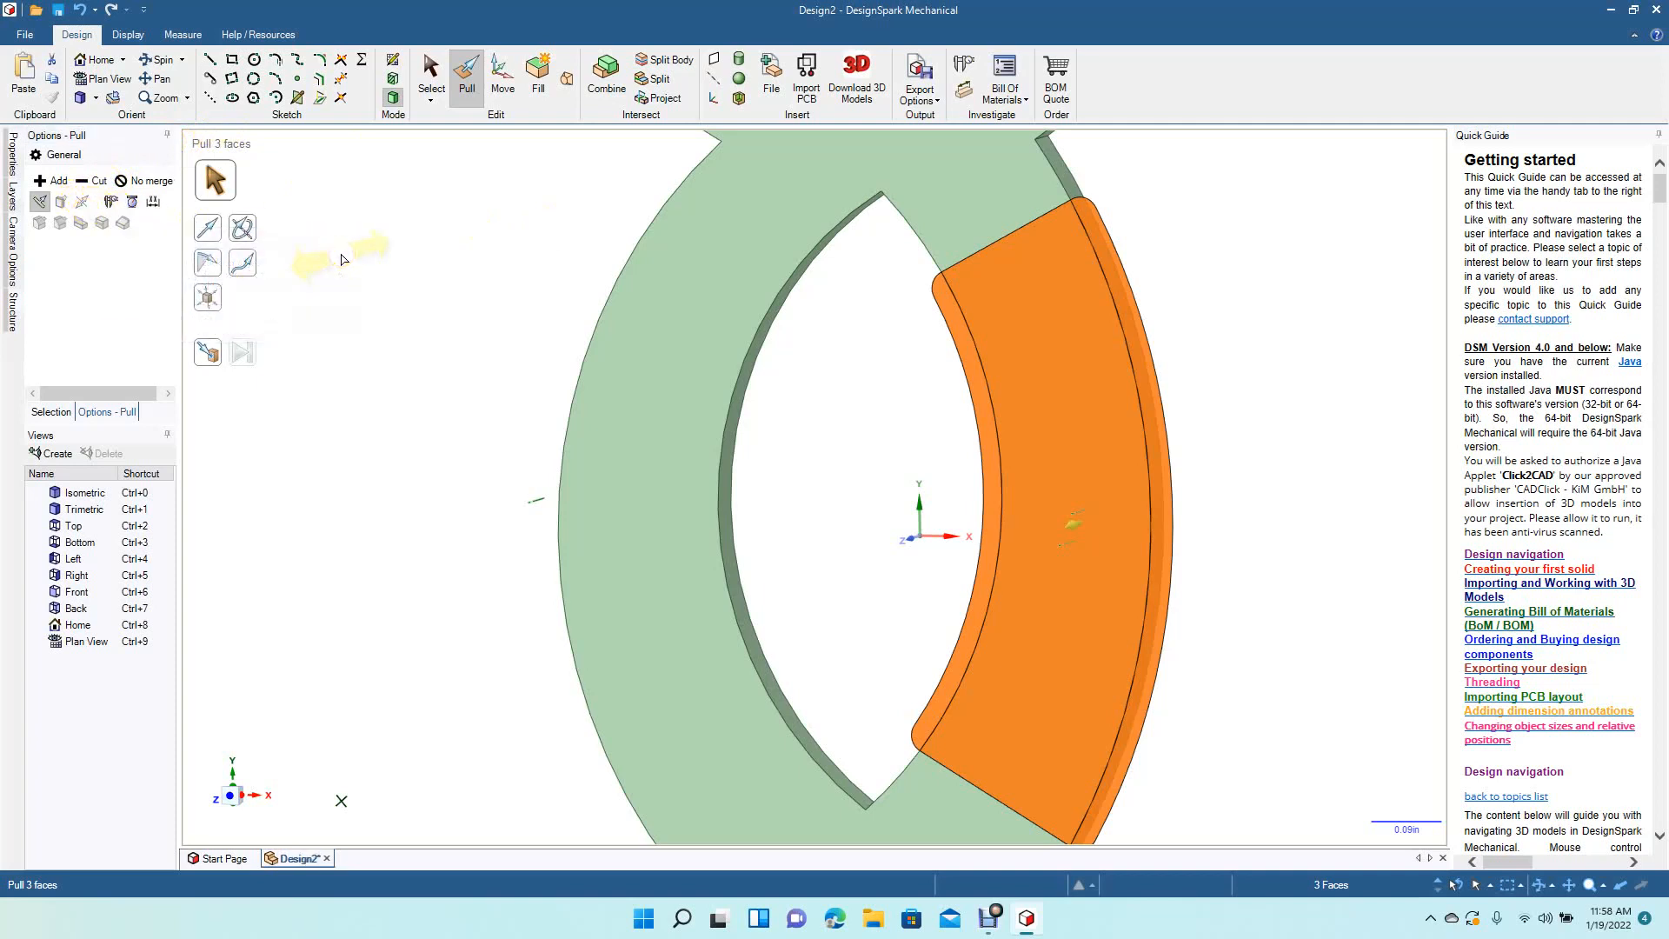
drag(1093, 398, 1070, 430)
Step: Select the raised grip as a solid from several angles to check whether it is separate from the blade body
click(425, 78)
click(151, 59)
drag(310, 339, 229, 393)
click(431, 76)
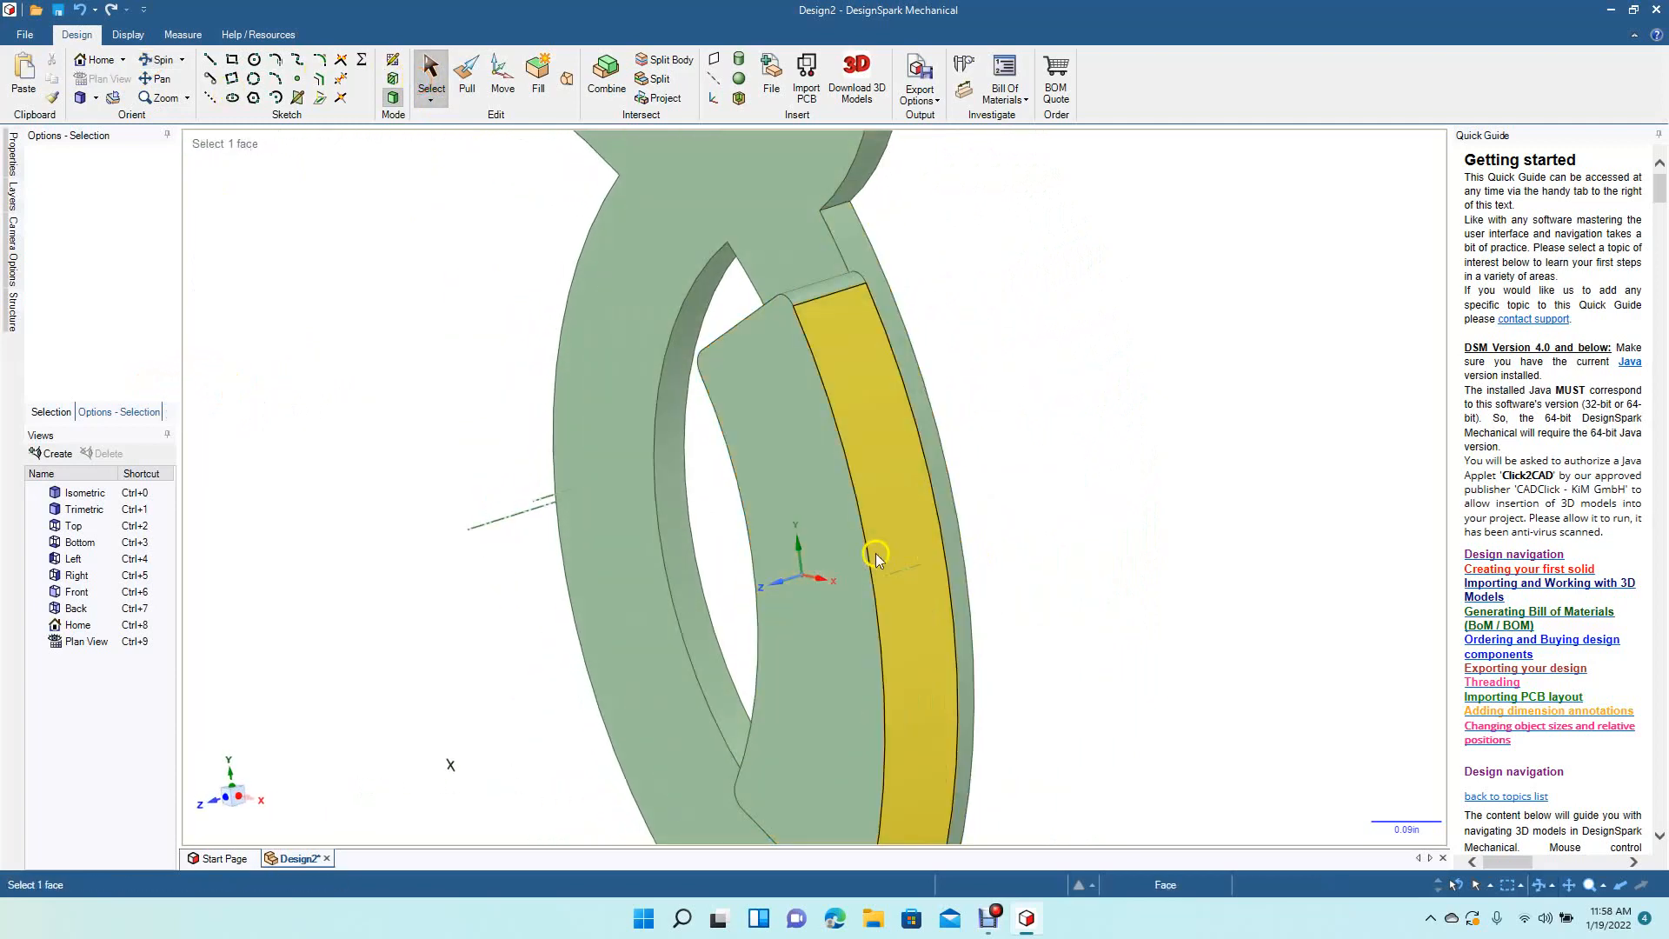
triple_click(892, 555)
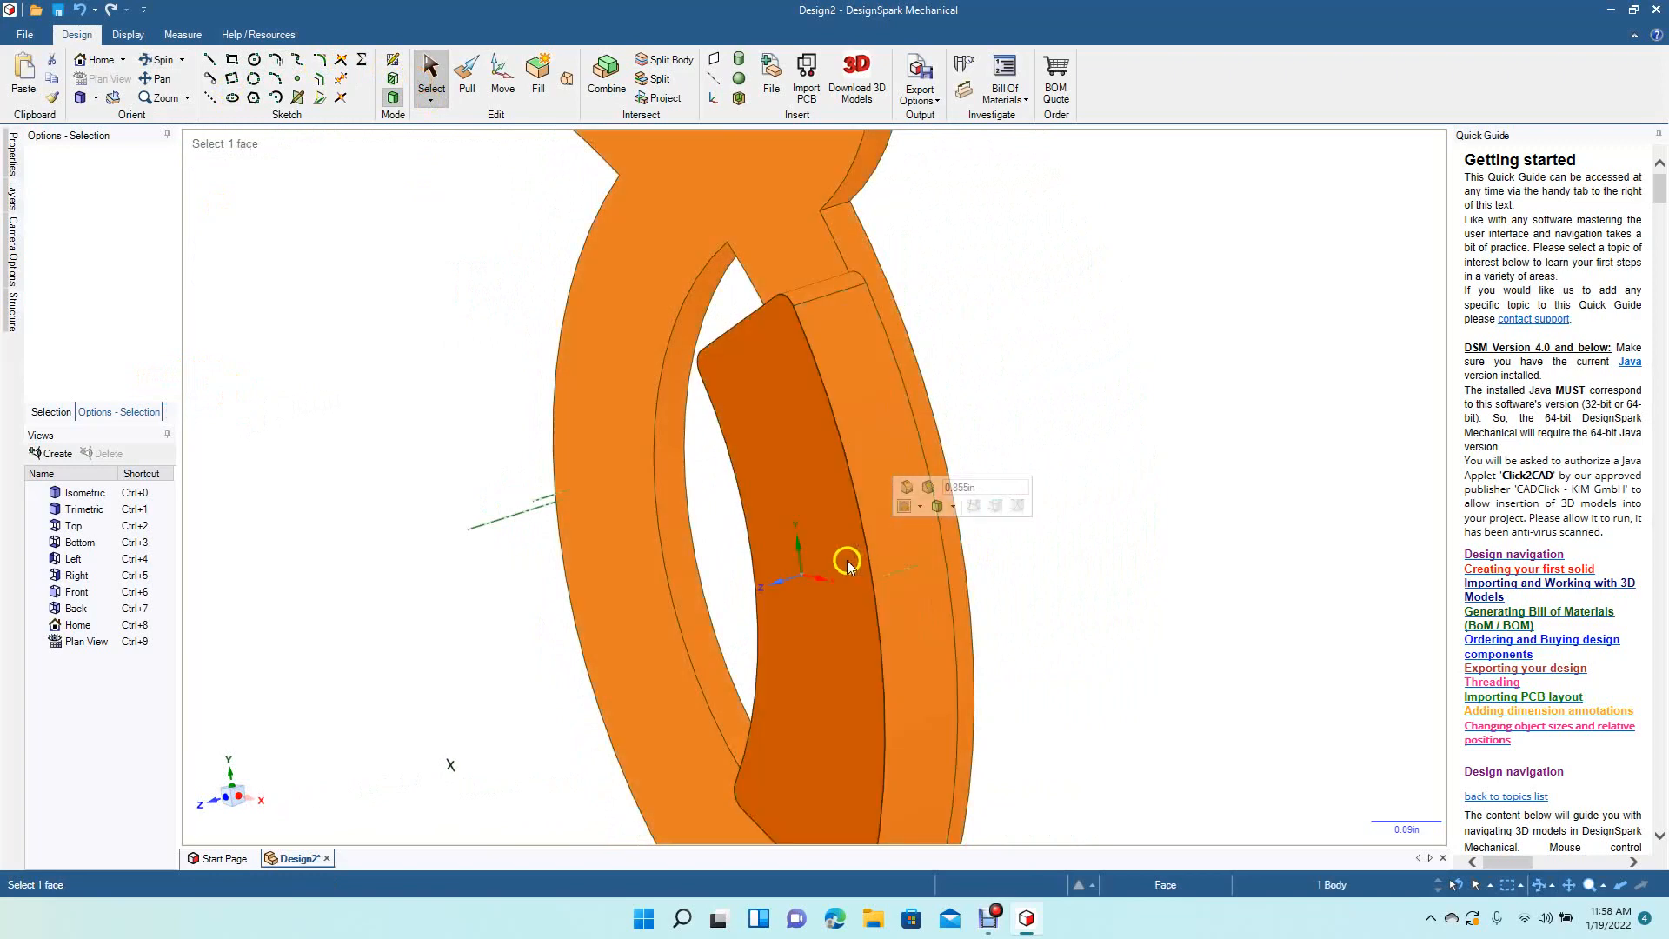
click(846, 558)
triple_click(847, 558)
click(1137, 446)
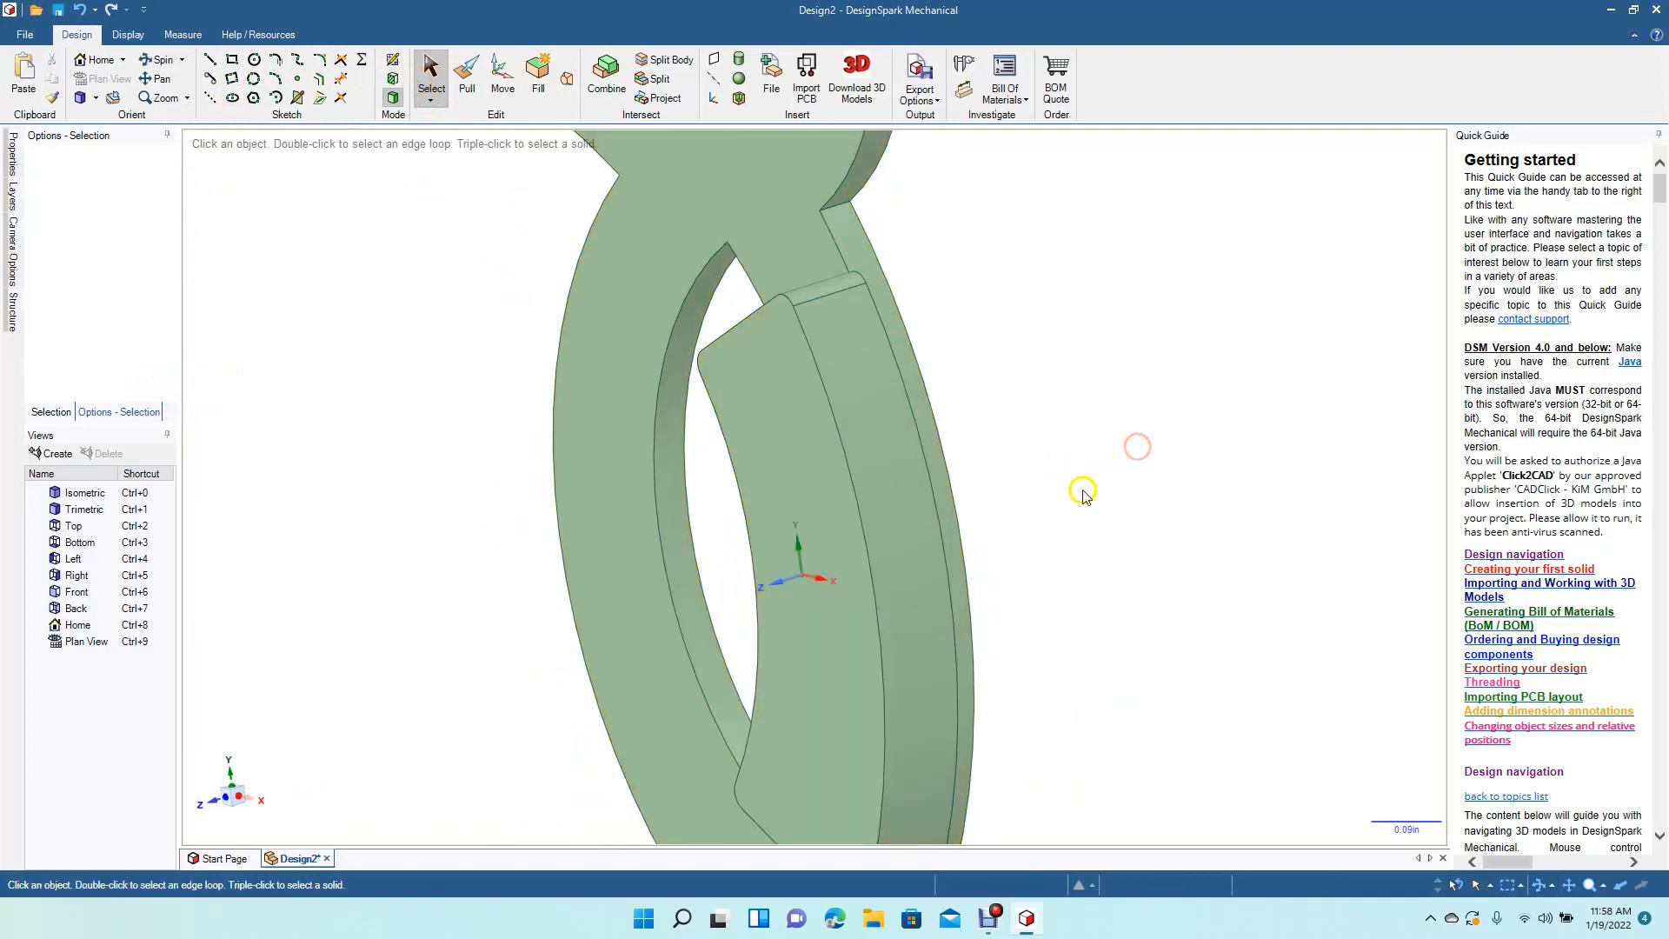
click(1040, 538)
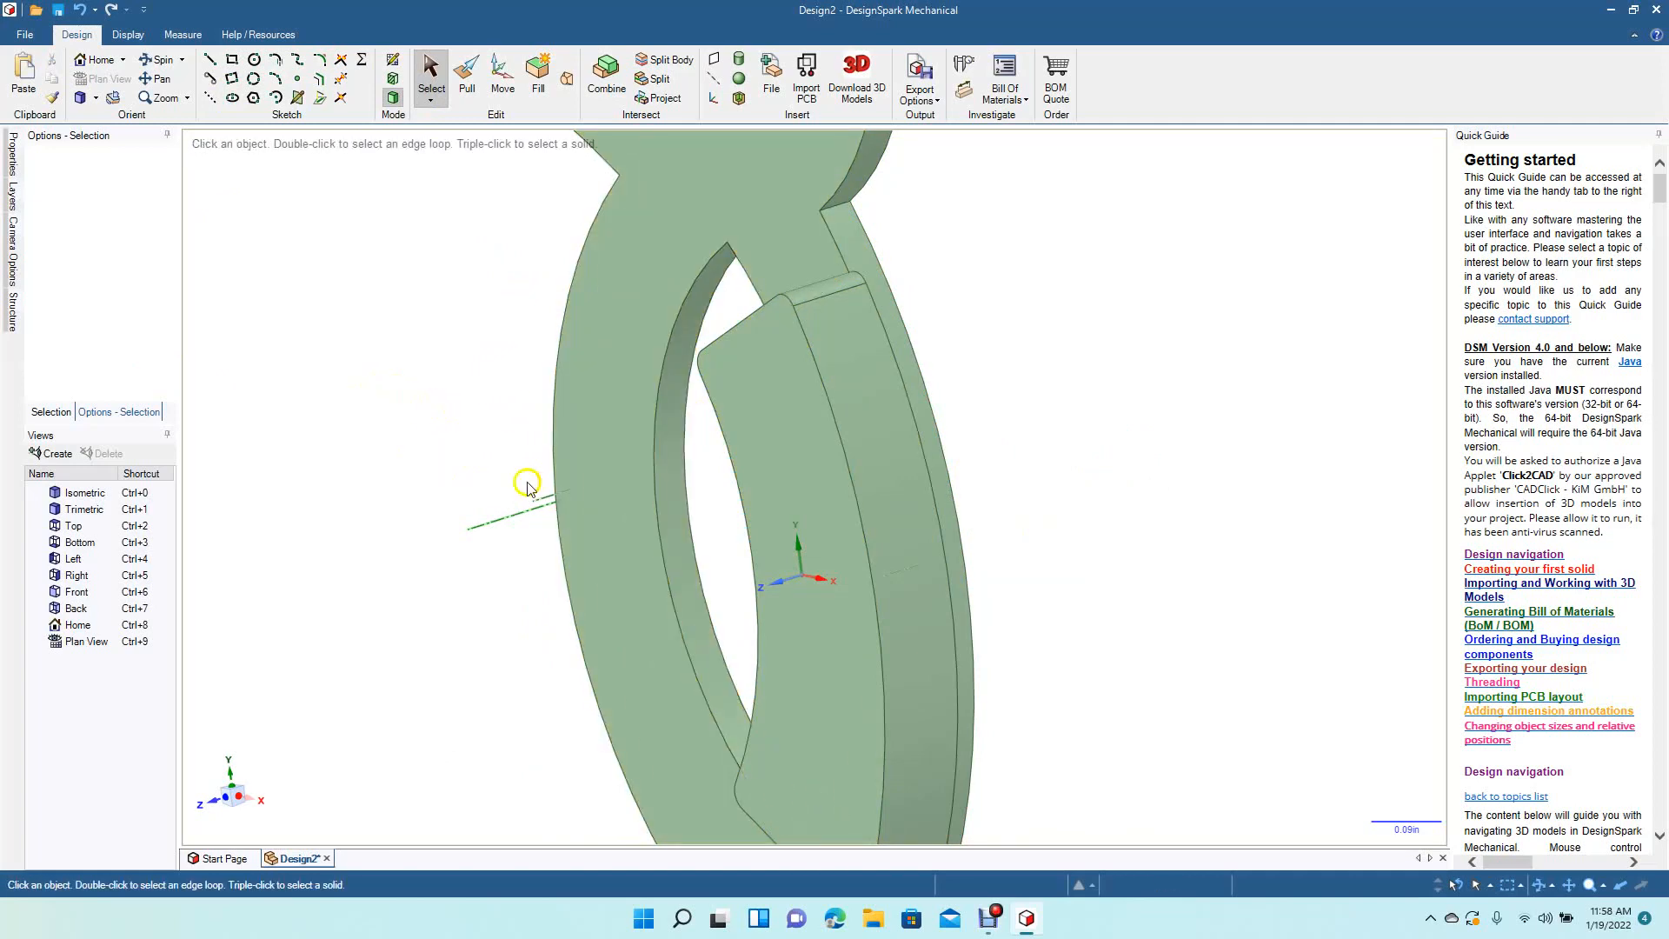
click(92, 99)
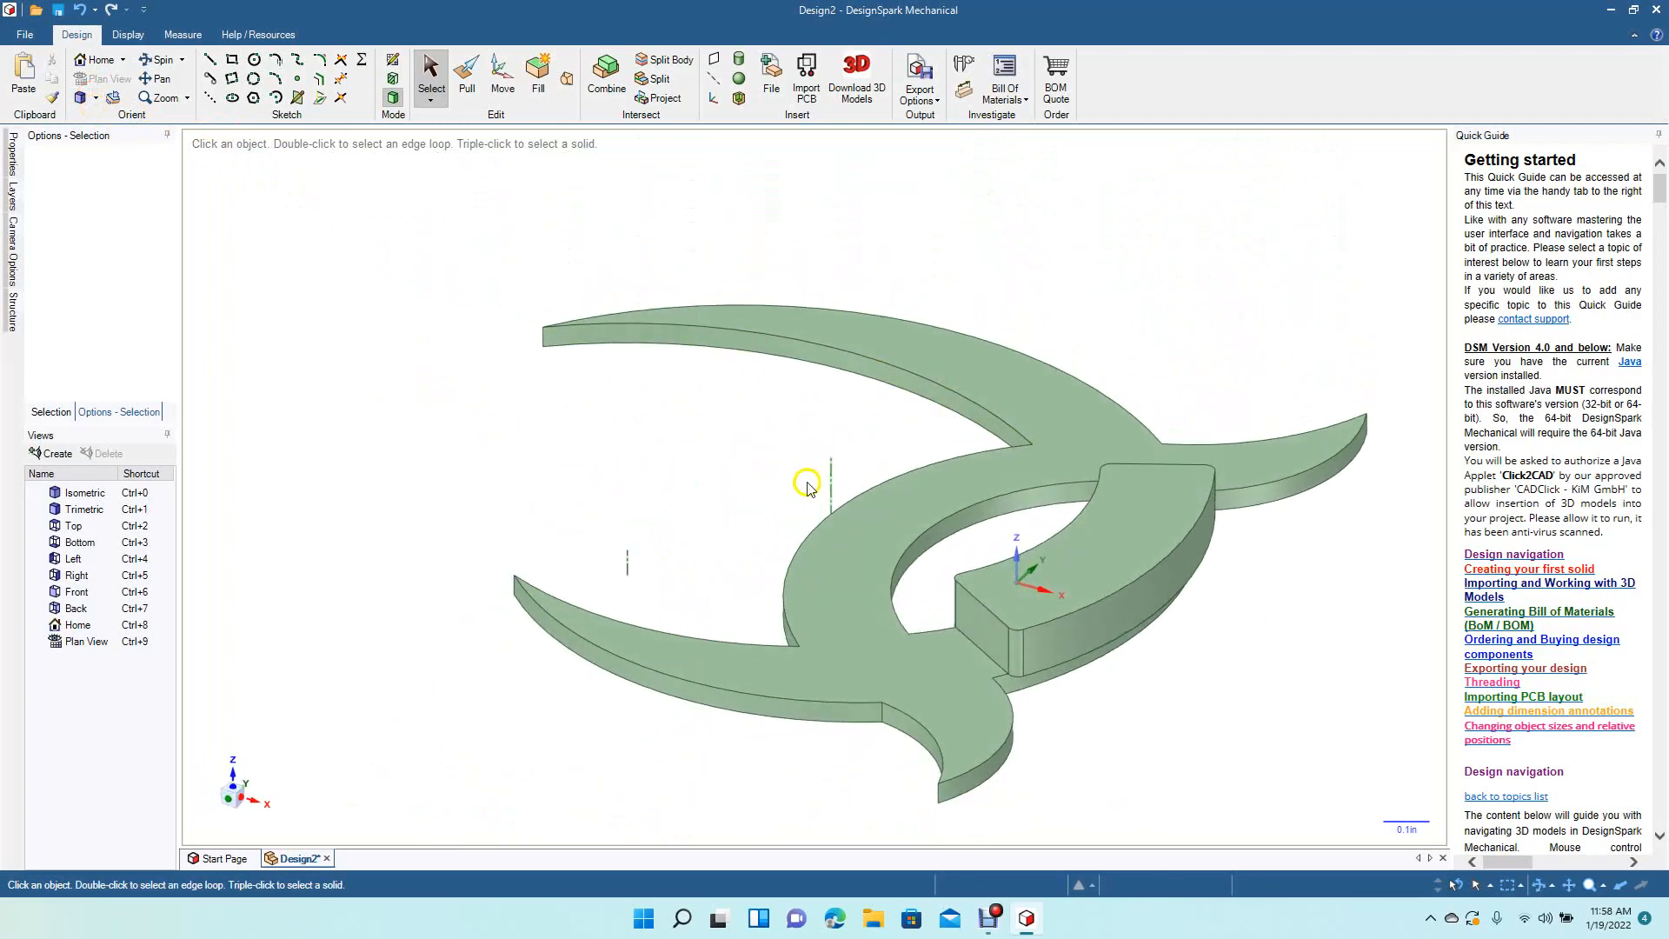
click(1123, 557)
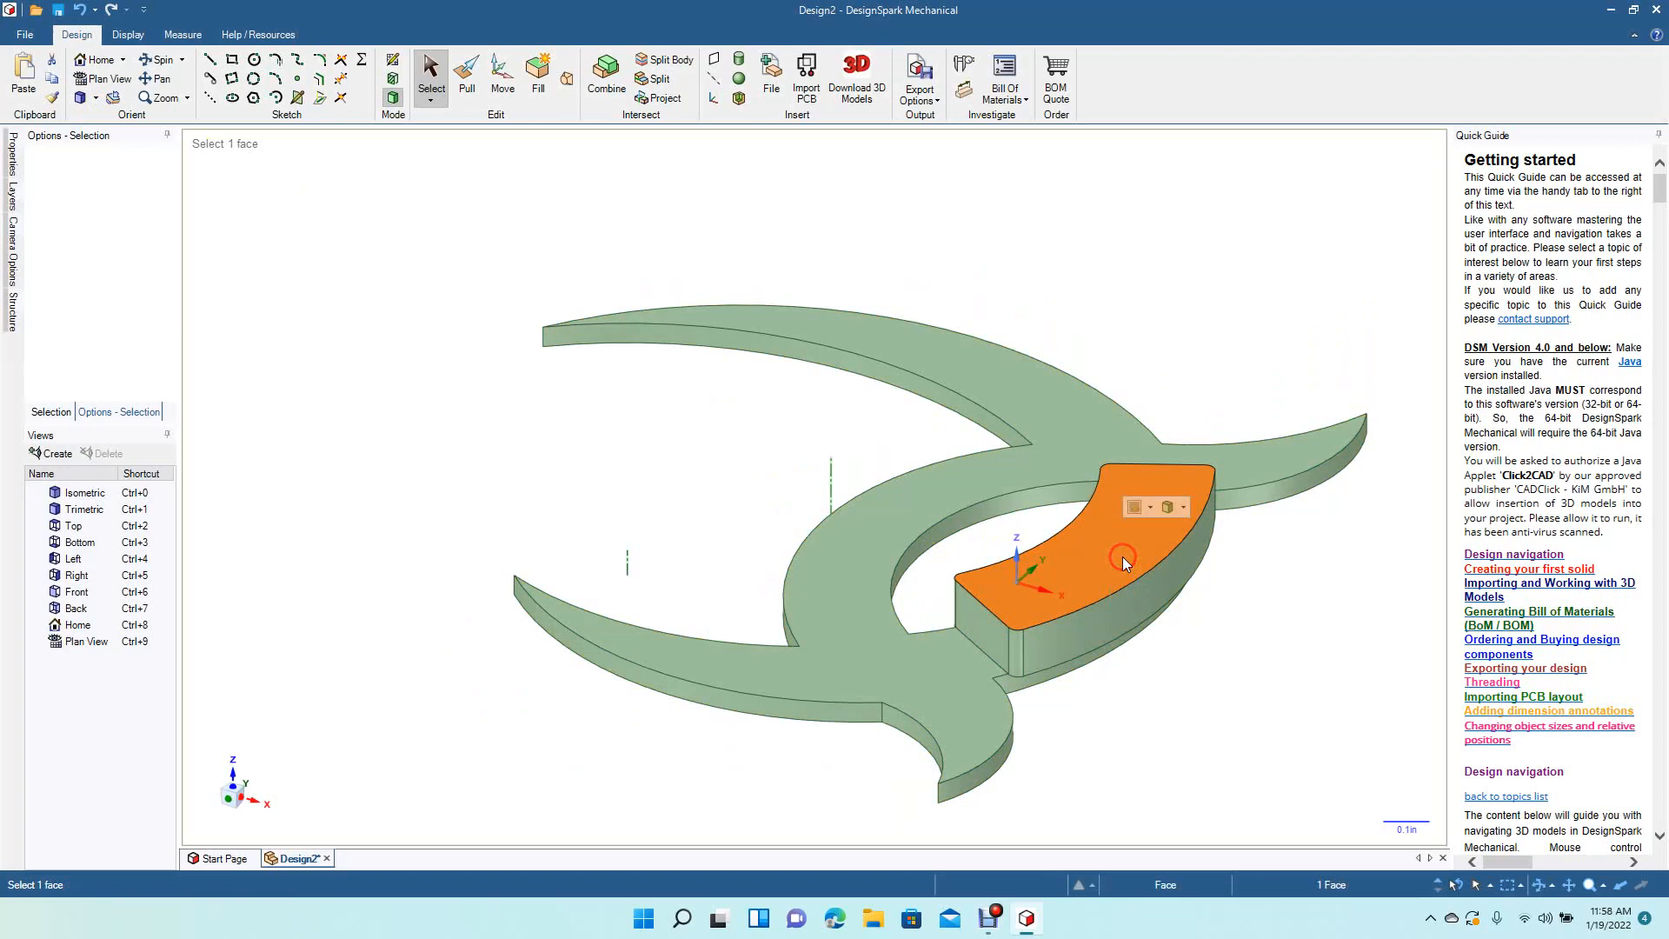
triple_click(1123, 556)
ctrl+click(866, 558)
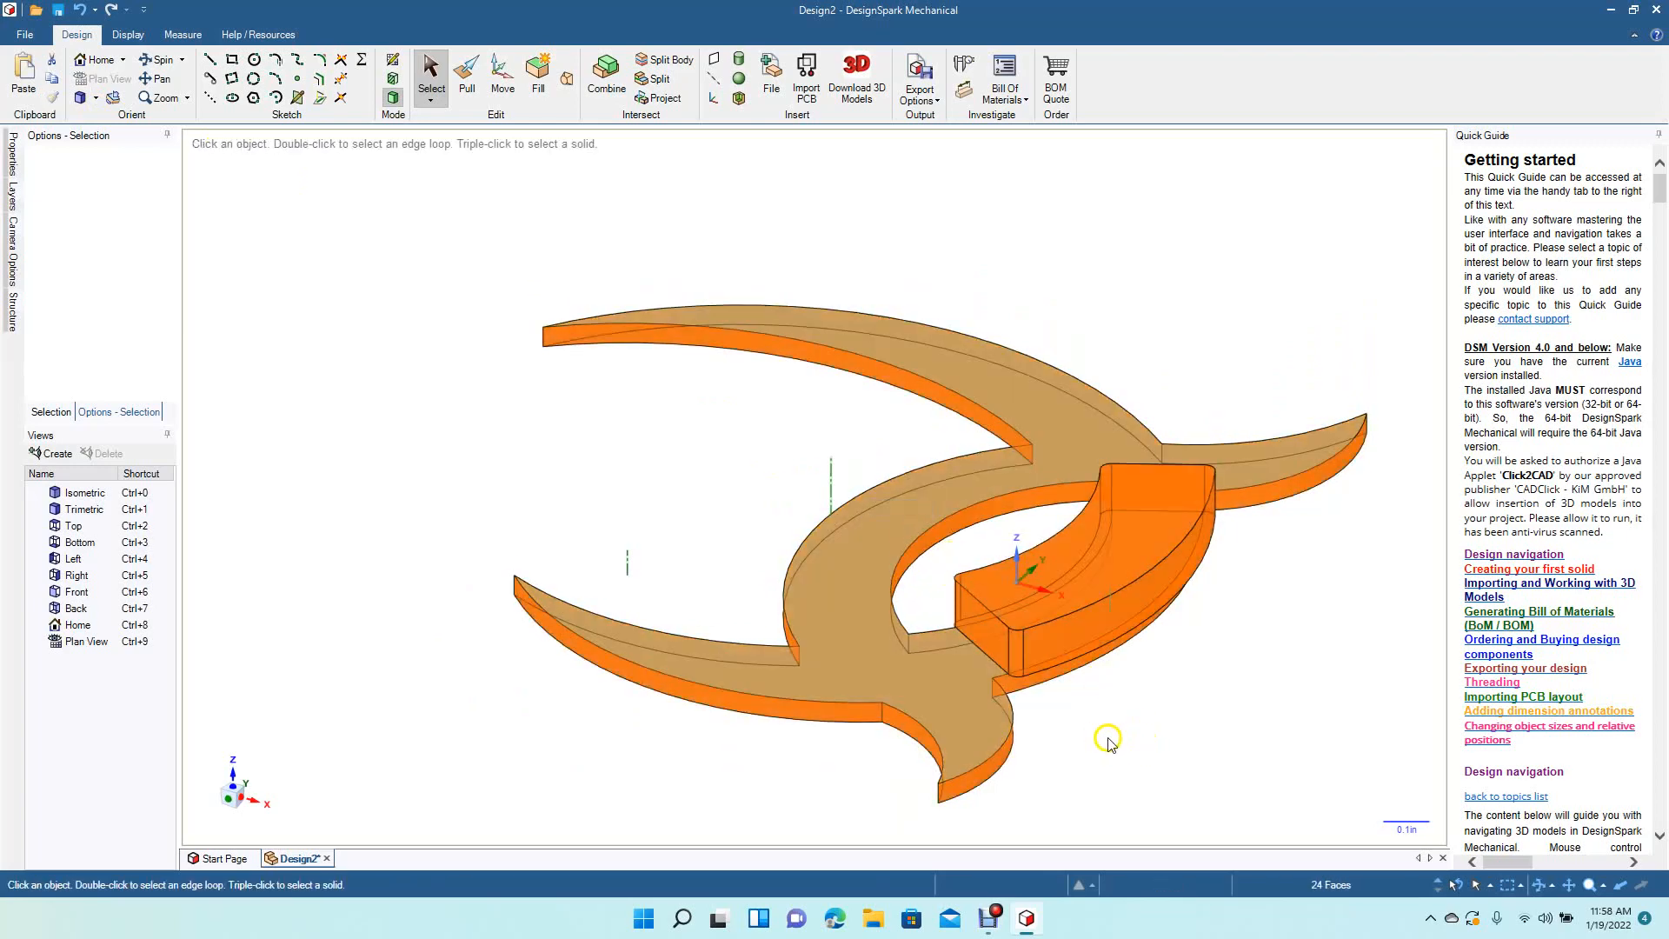
click(1107, 738)
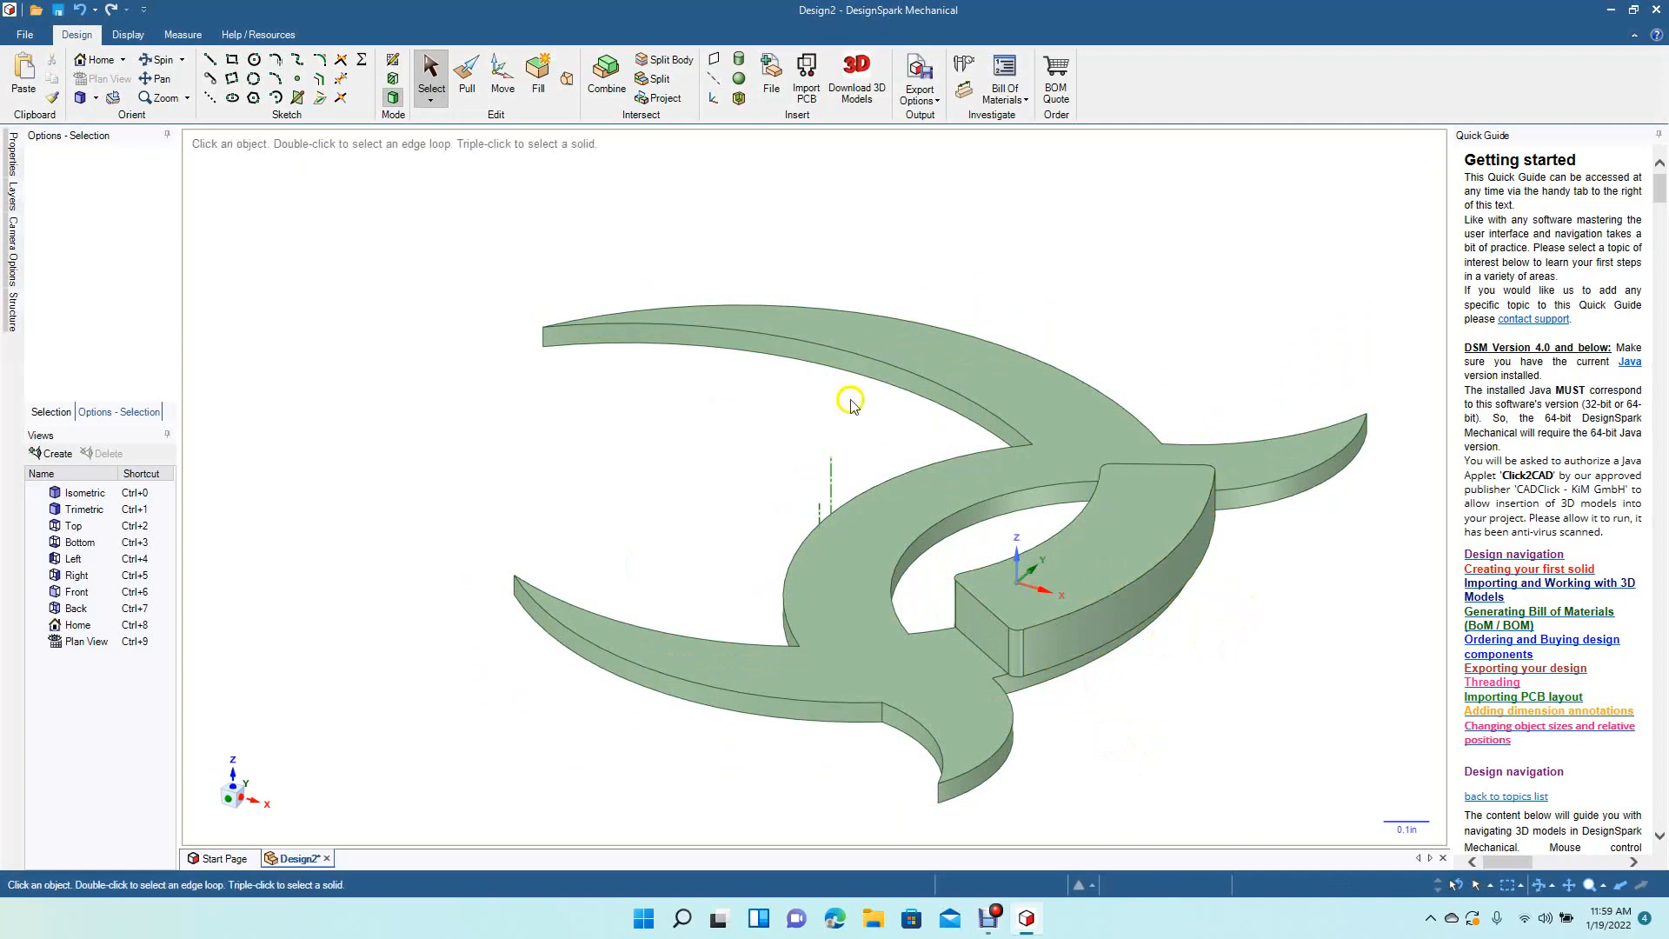
Step: Try to isolate the grip by selecting its outer, top and end faces together and picking it as a solid
click(1154, 579)
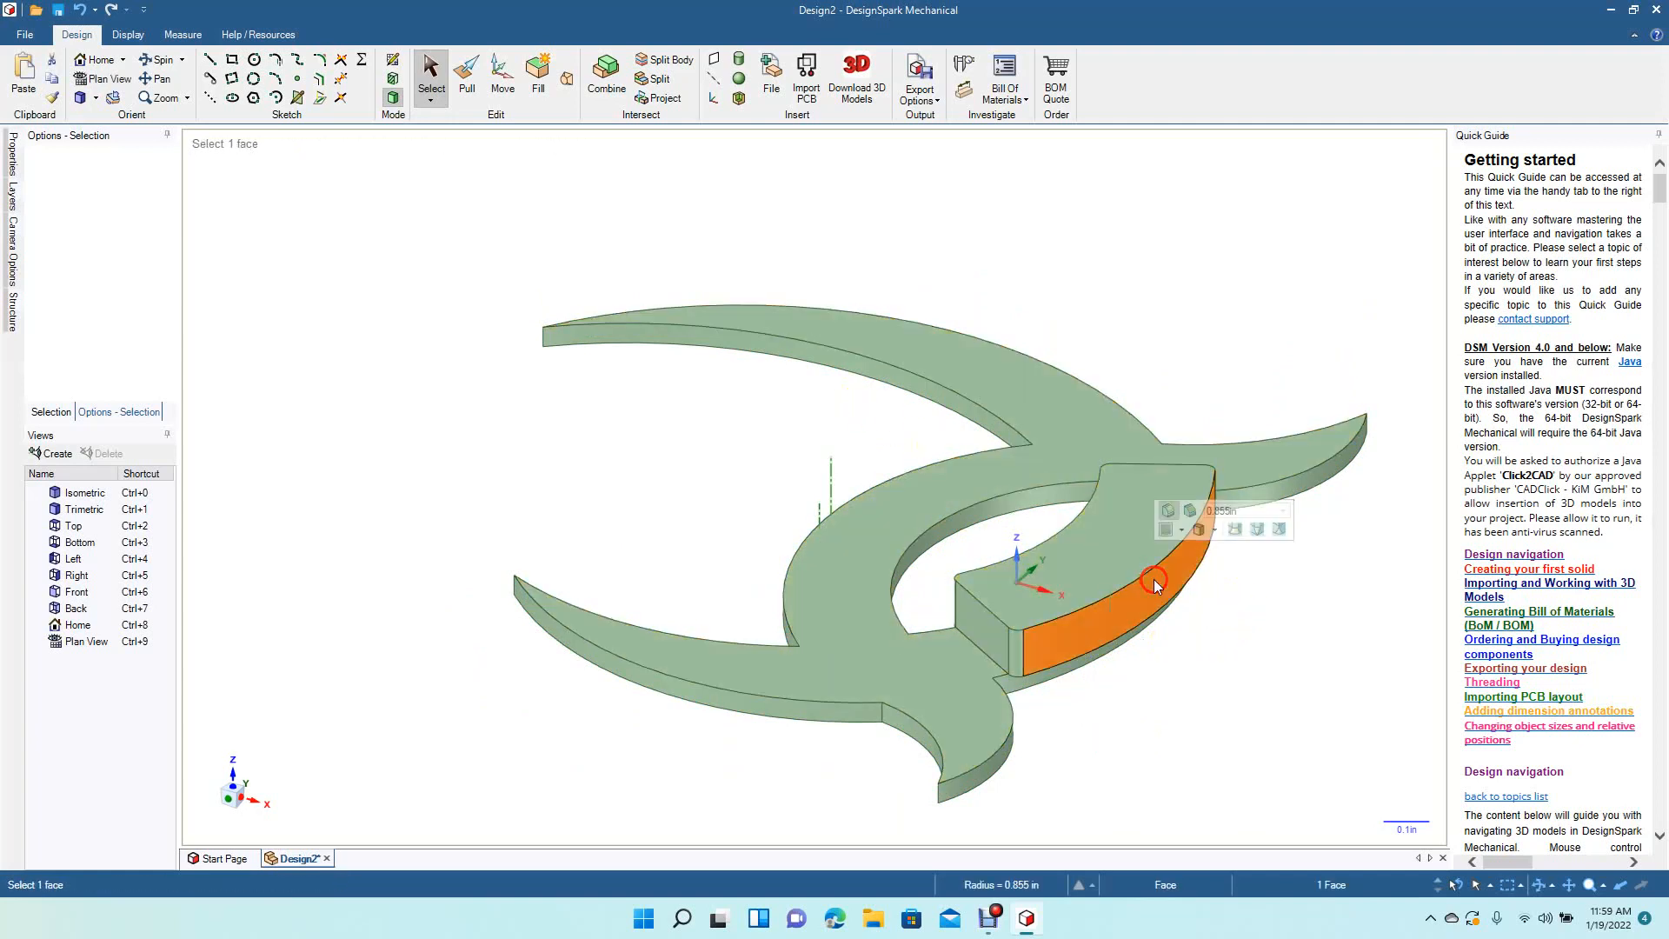
ctrl+click(1078, 574)
ctrl+click(1003, 645)
click(147, 57)
drag(521, 400, 665, 469)
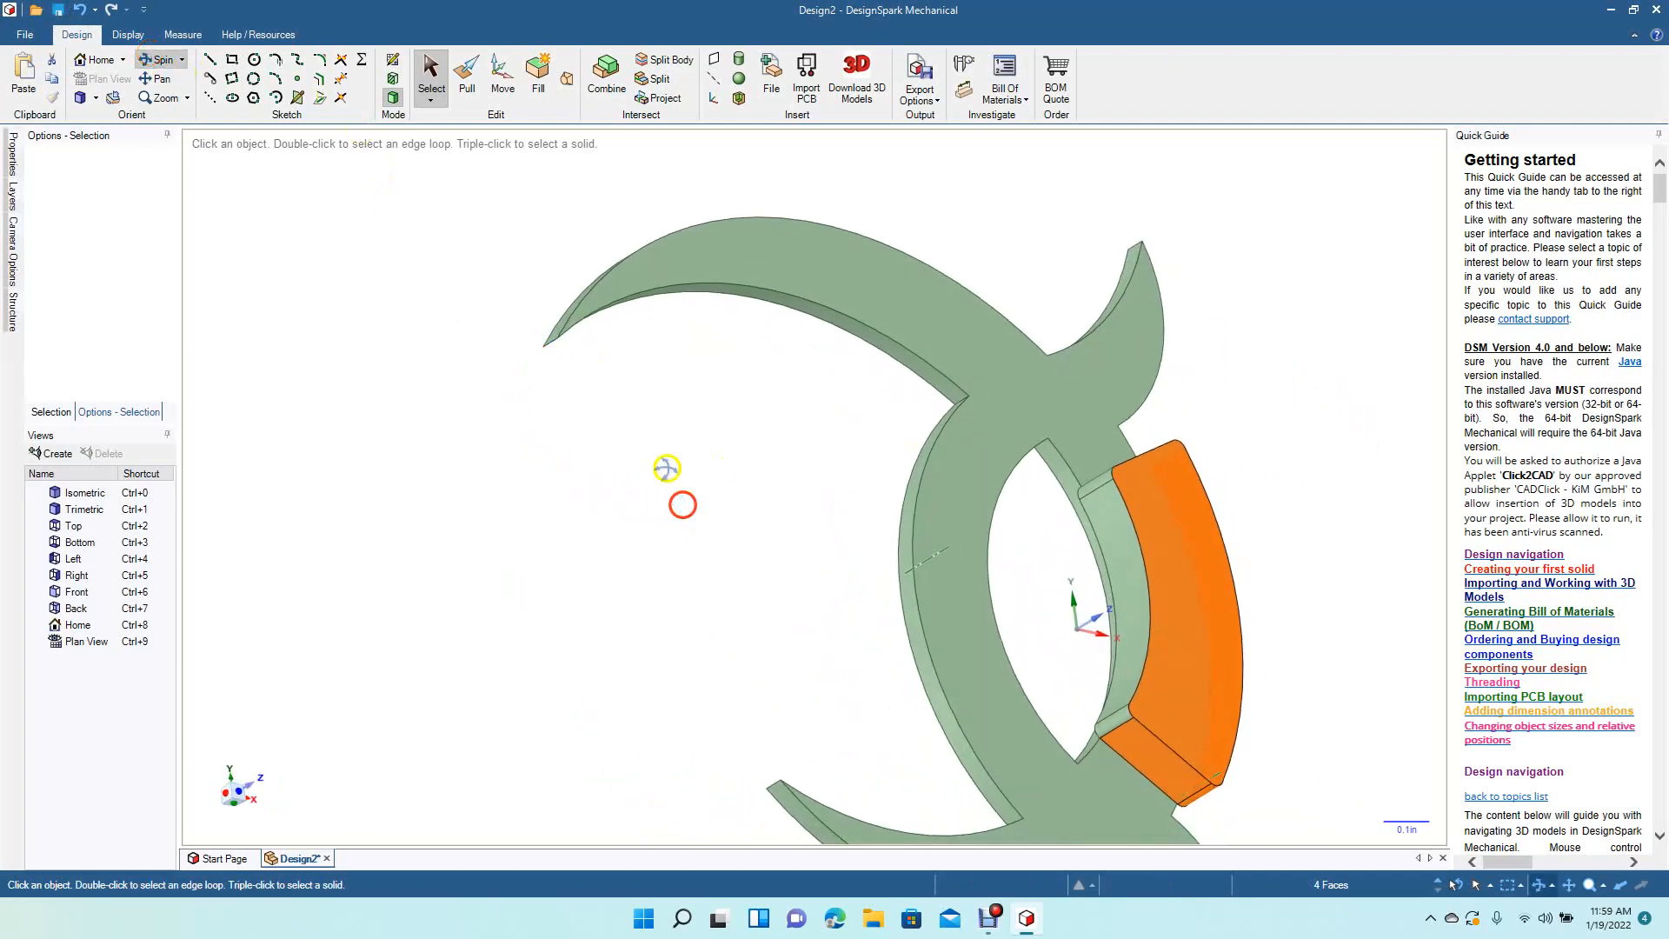
click(431, 69)
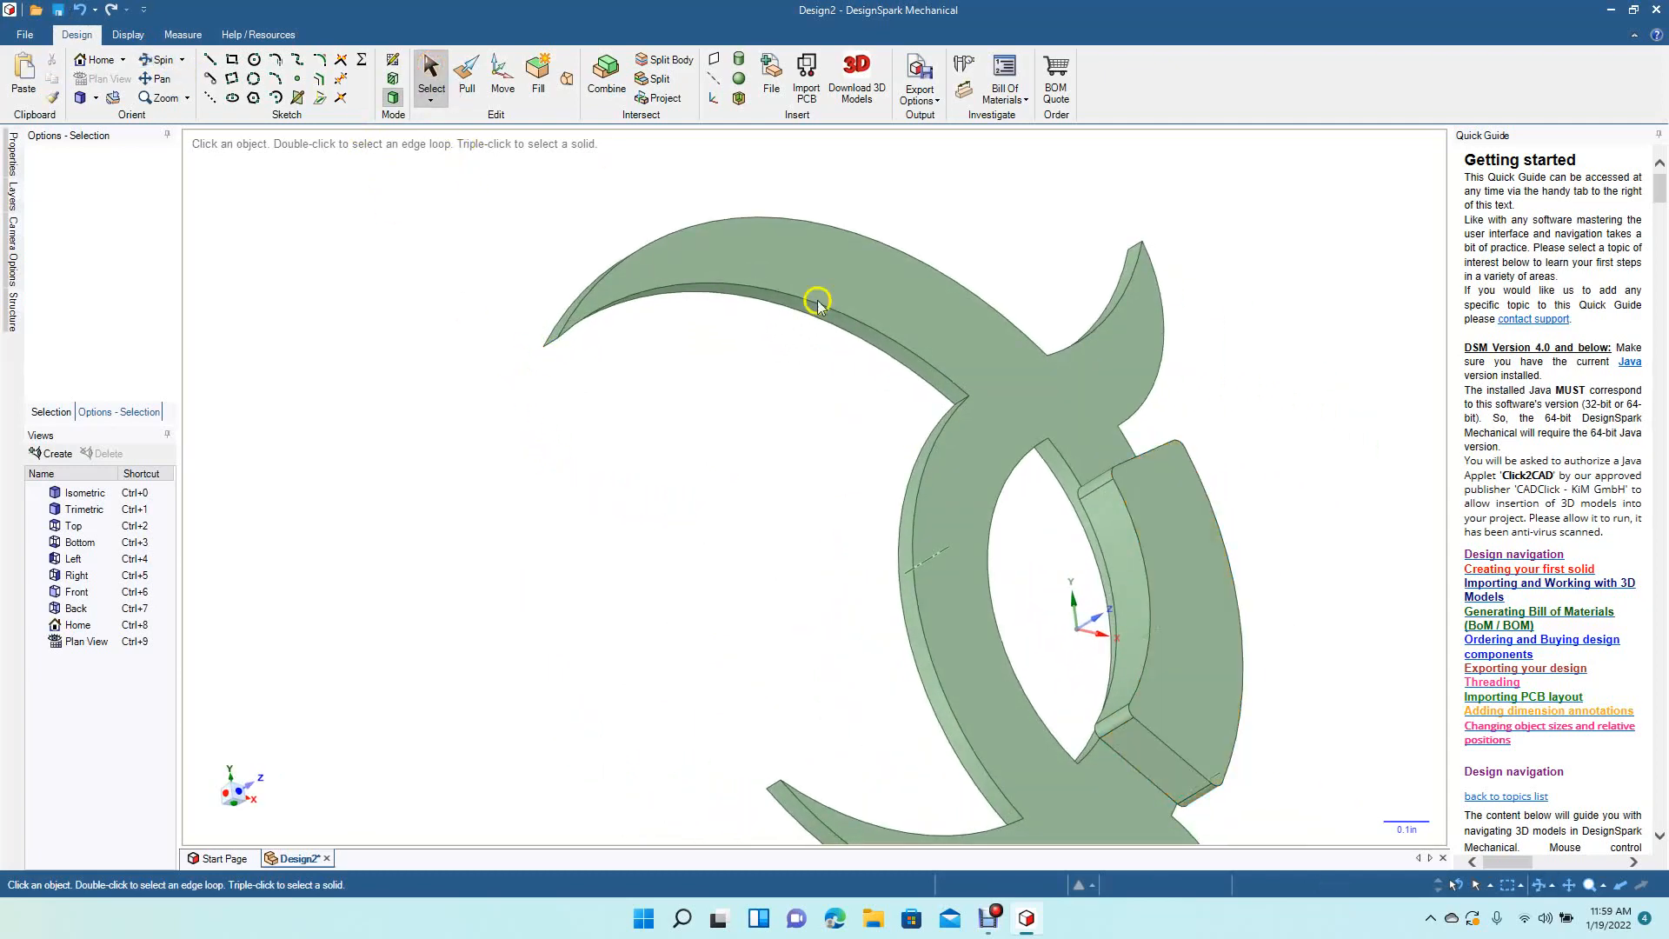
click(1171, 539)
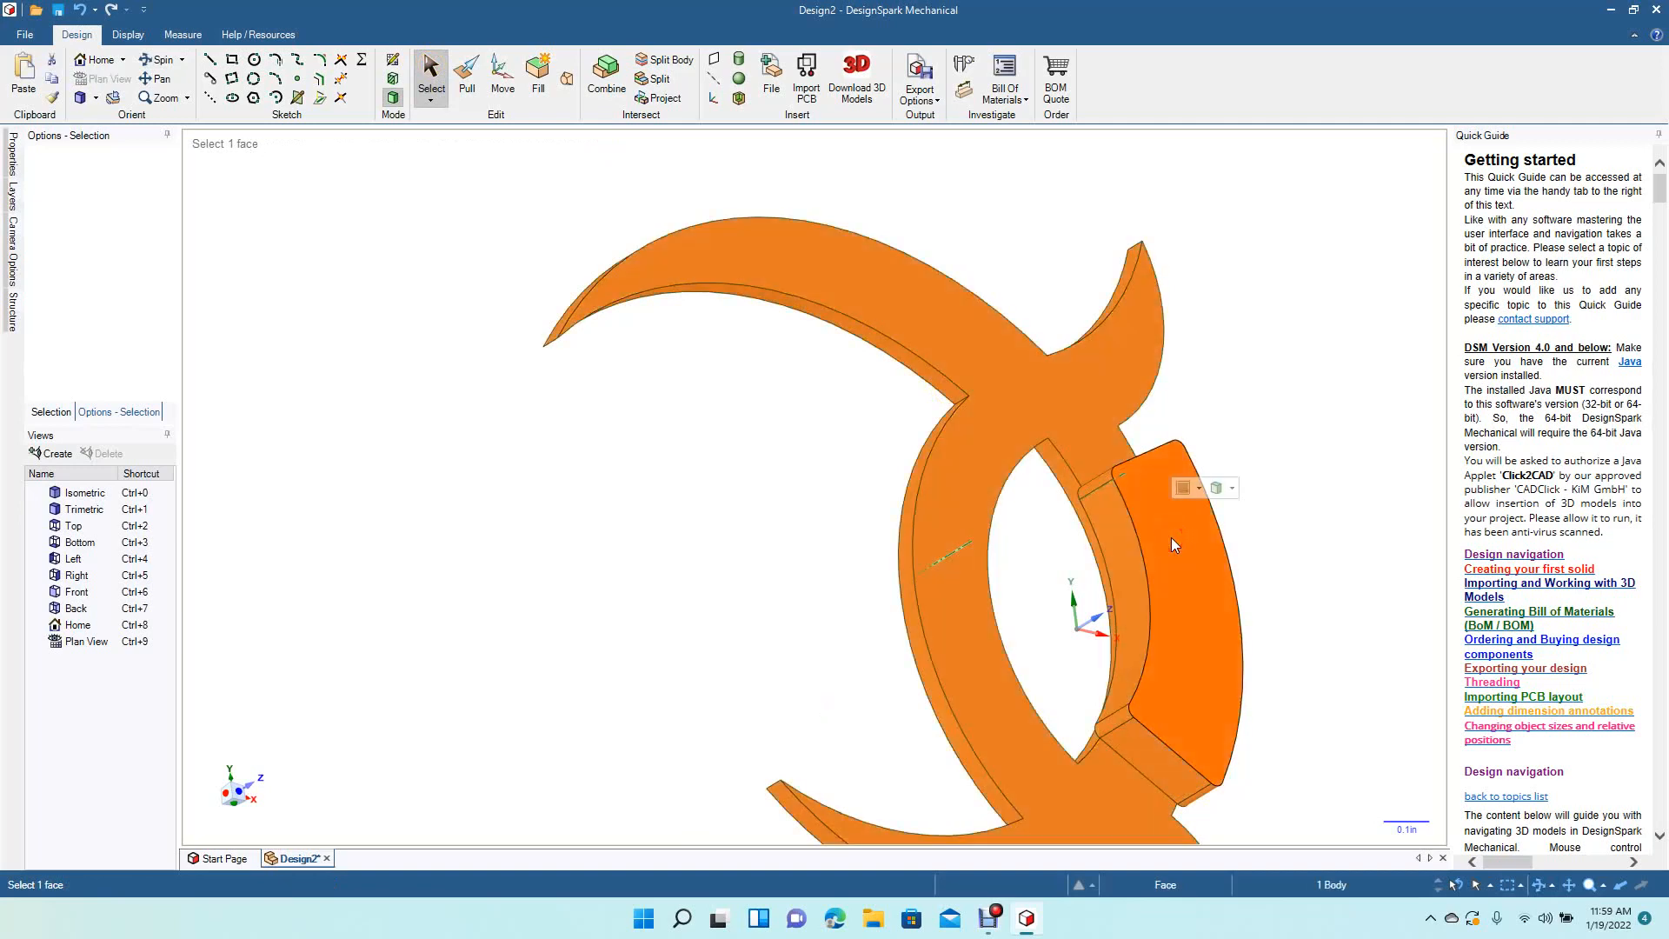
click(1322, 519)
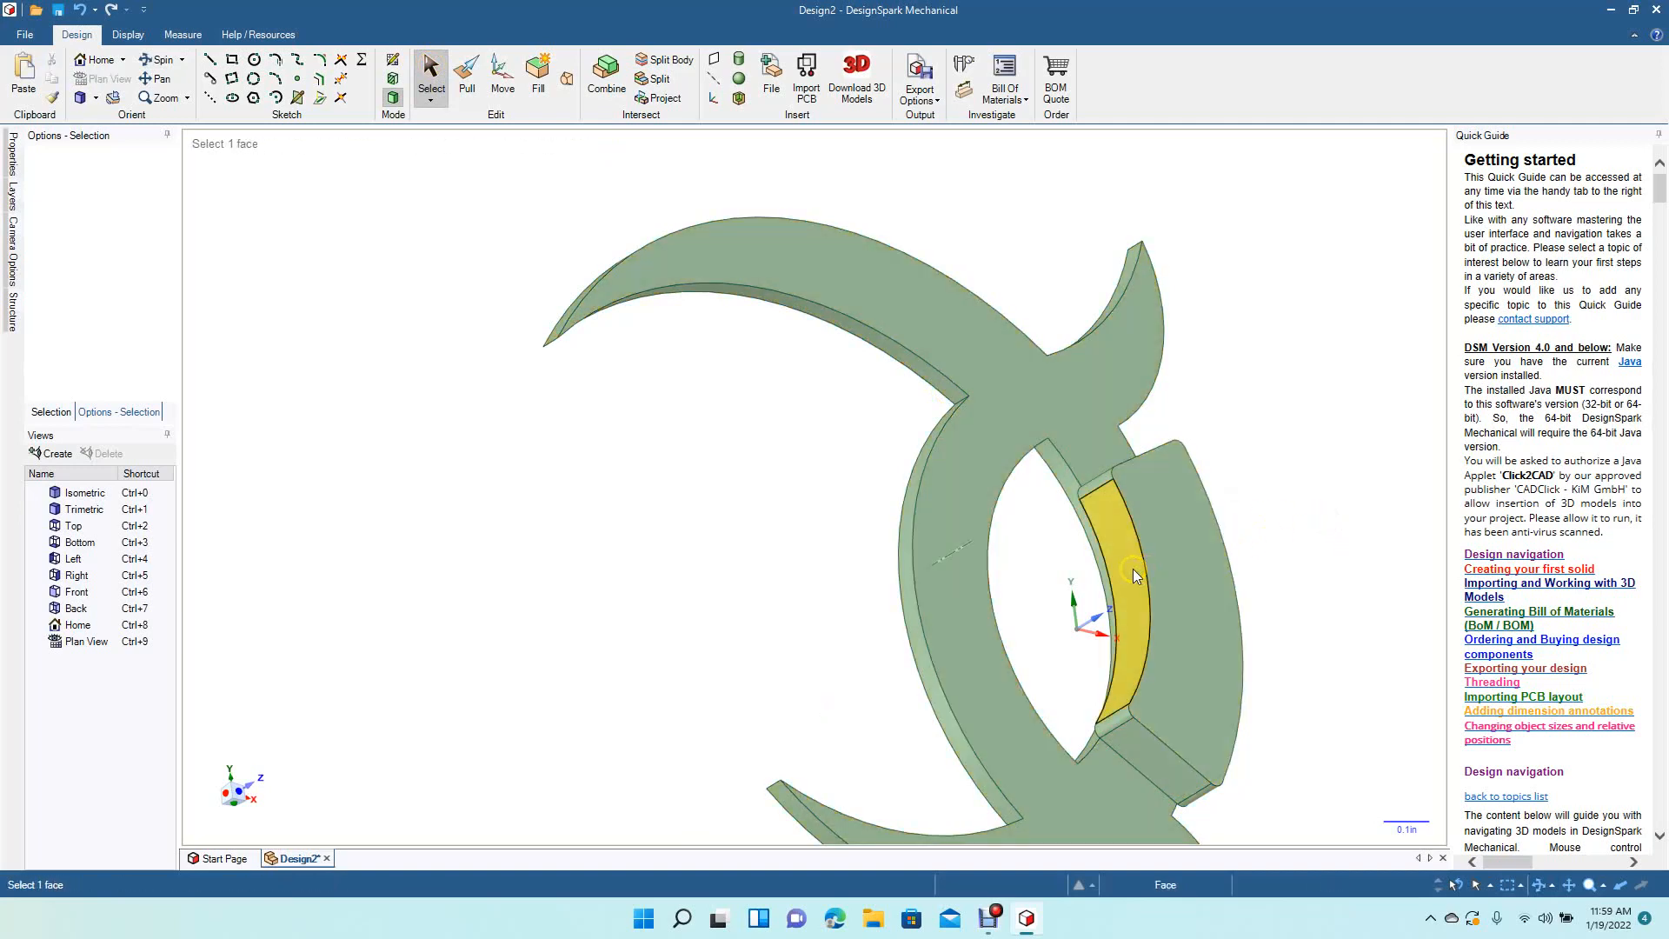
Step: Try to select the grip alone in the top view and move it about 0.26 in along X
click(96, 97)
click(112, 155)
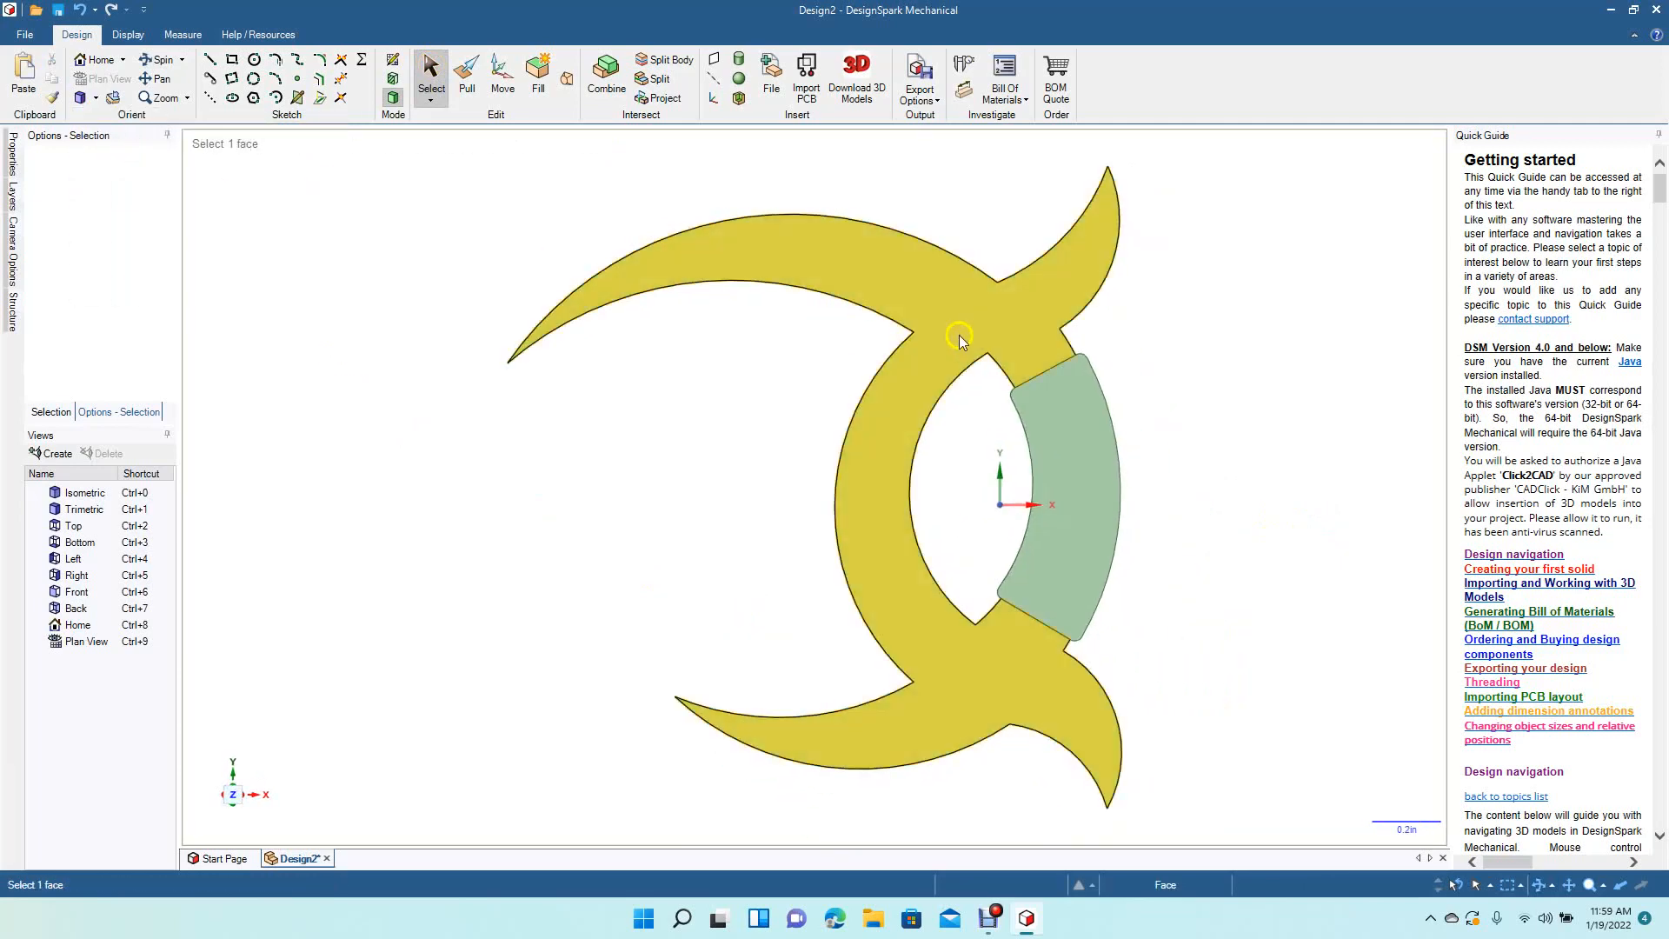
drag(1198, 326, 988, 652)
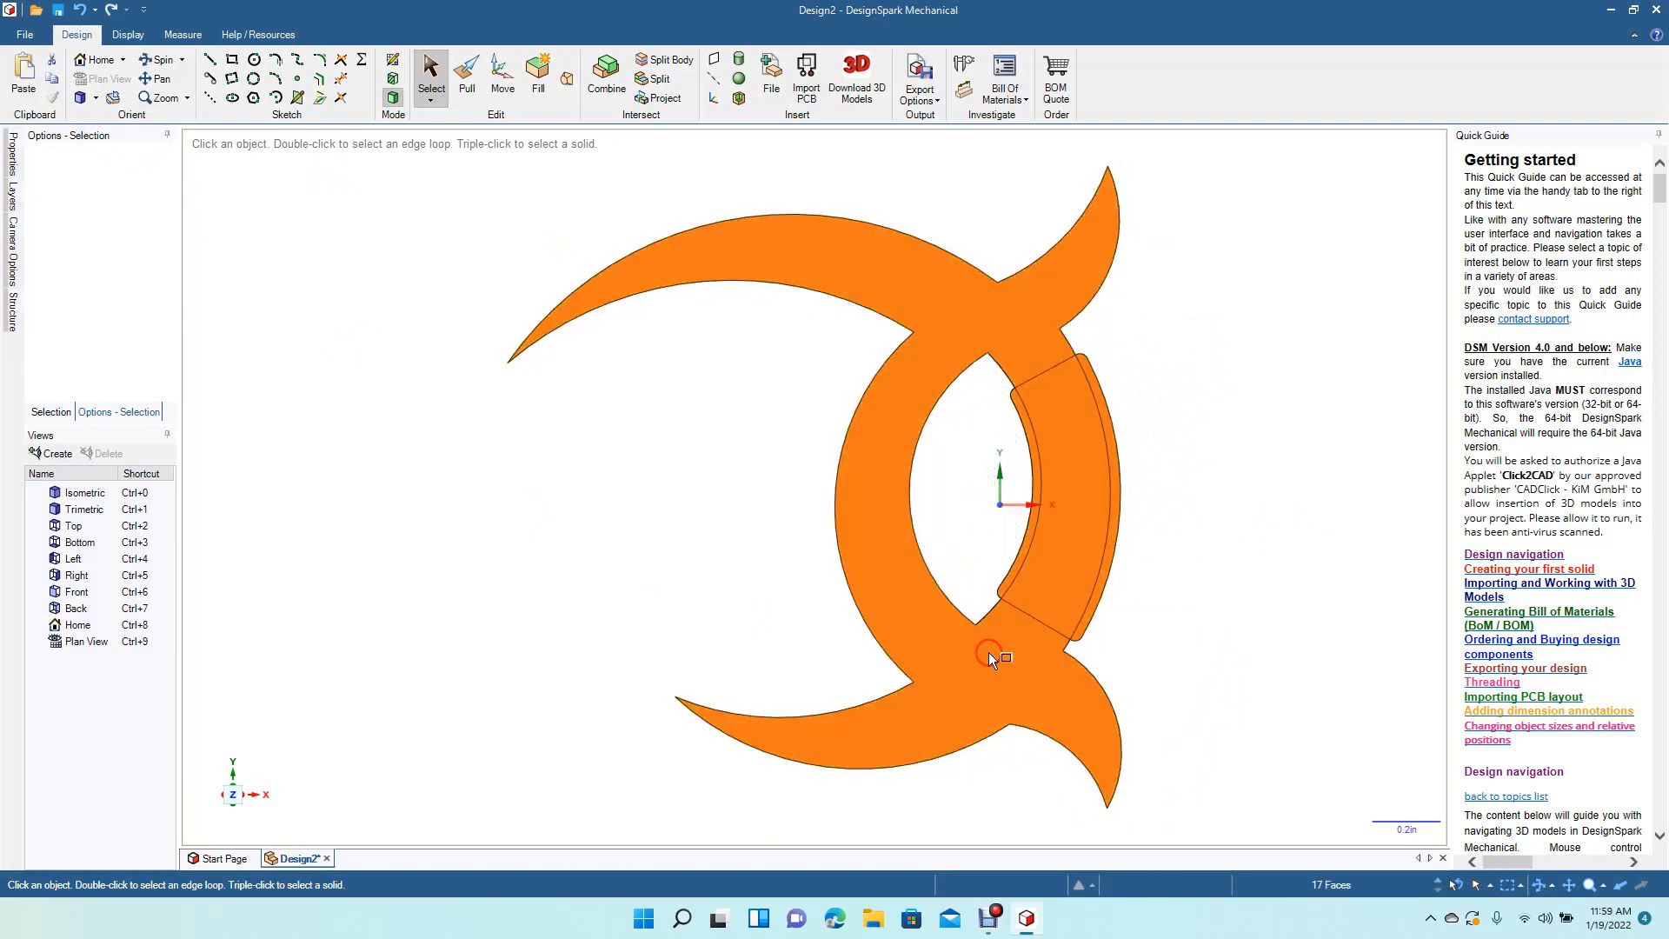
click(1034, 344)
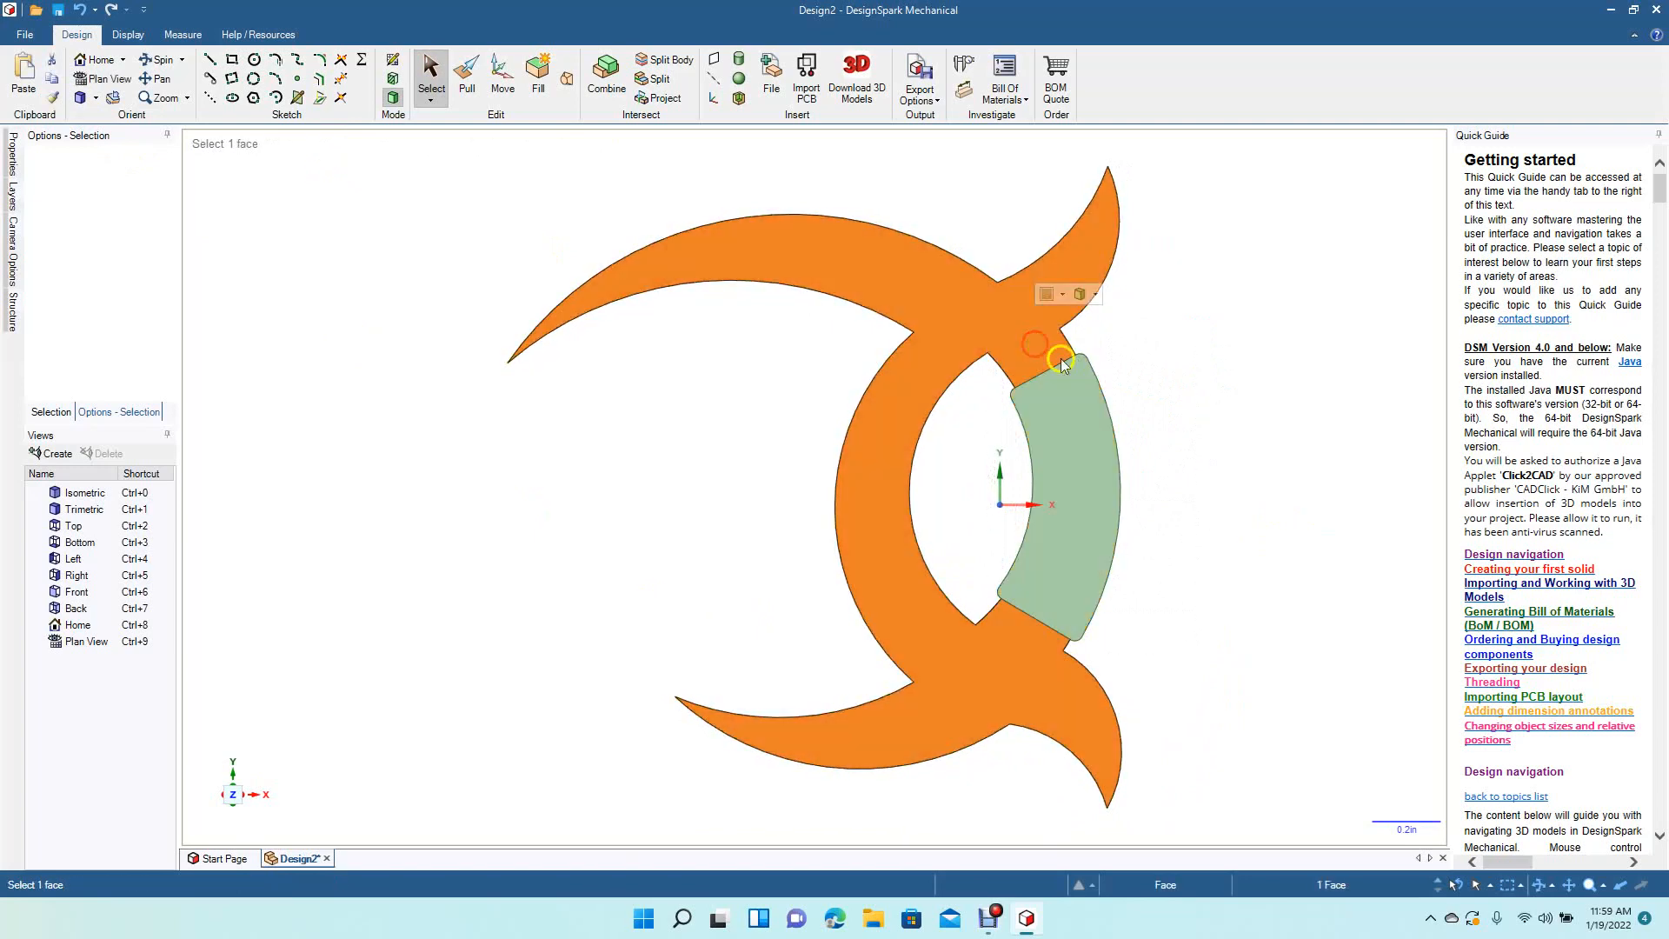
triple_click(1075, 487)
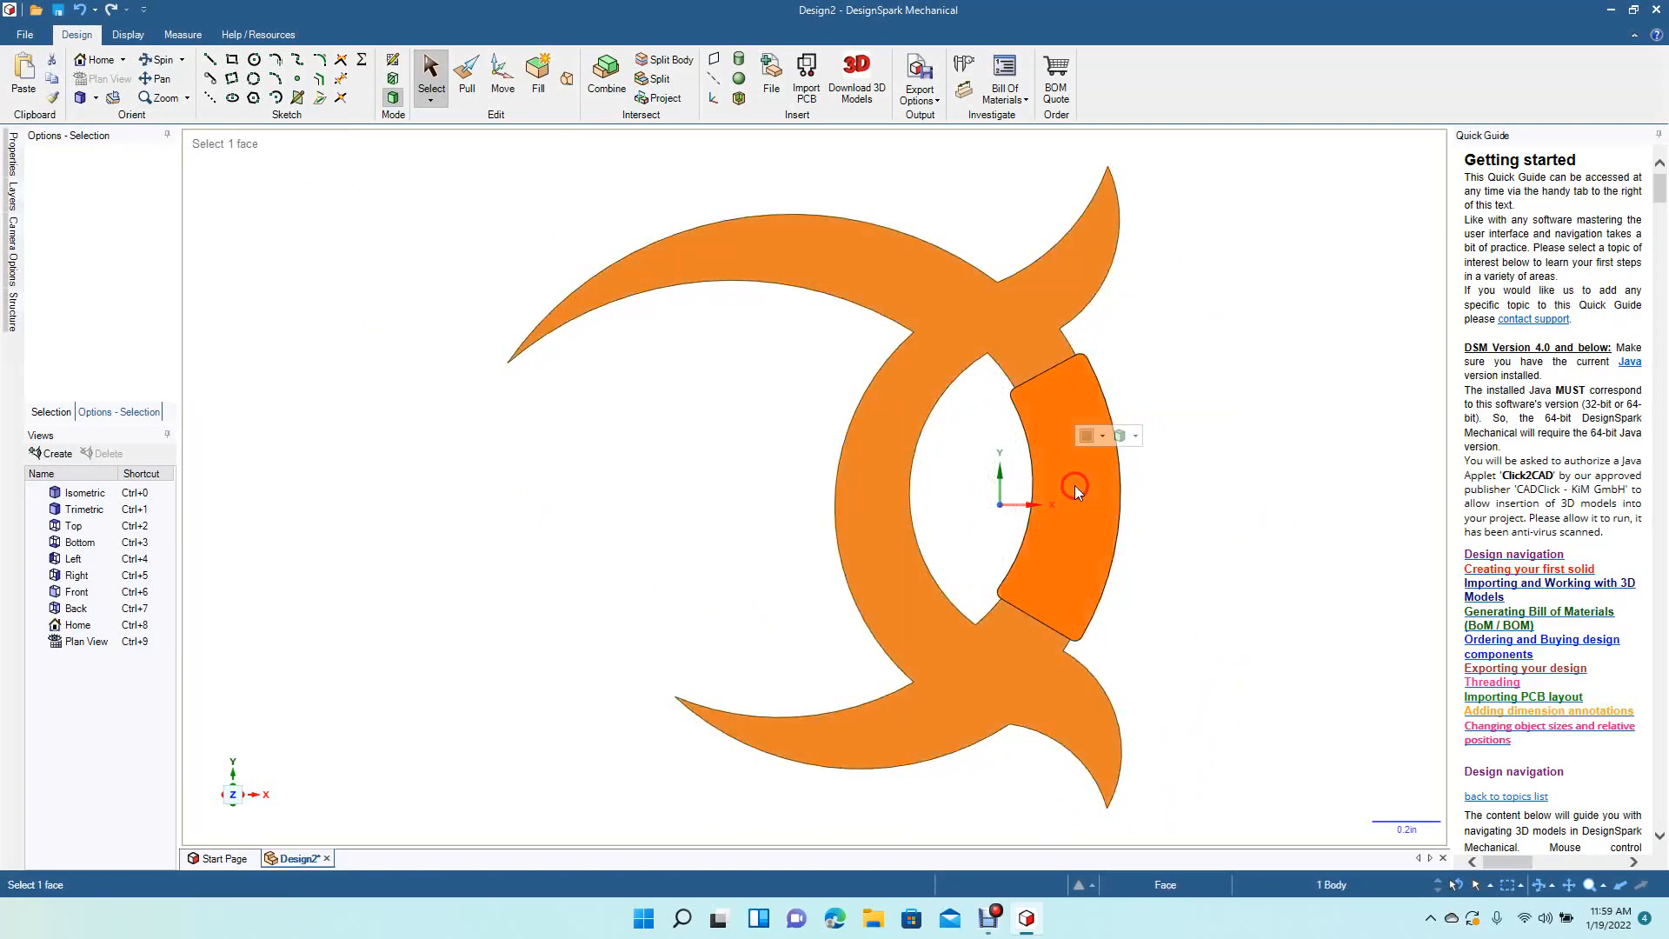
click(1074, 485)
click(503, 76)
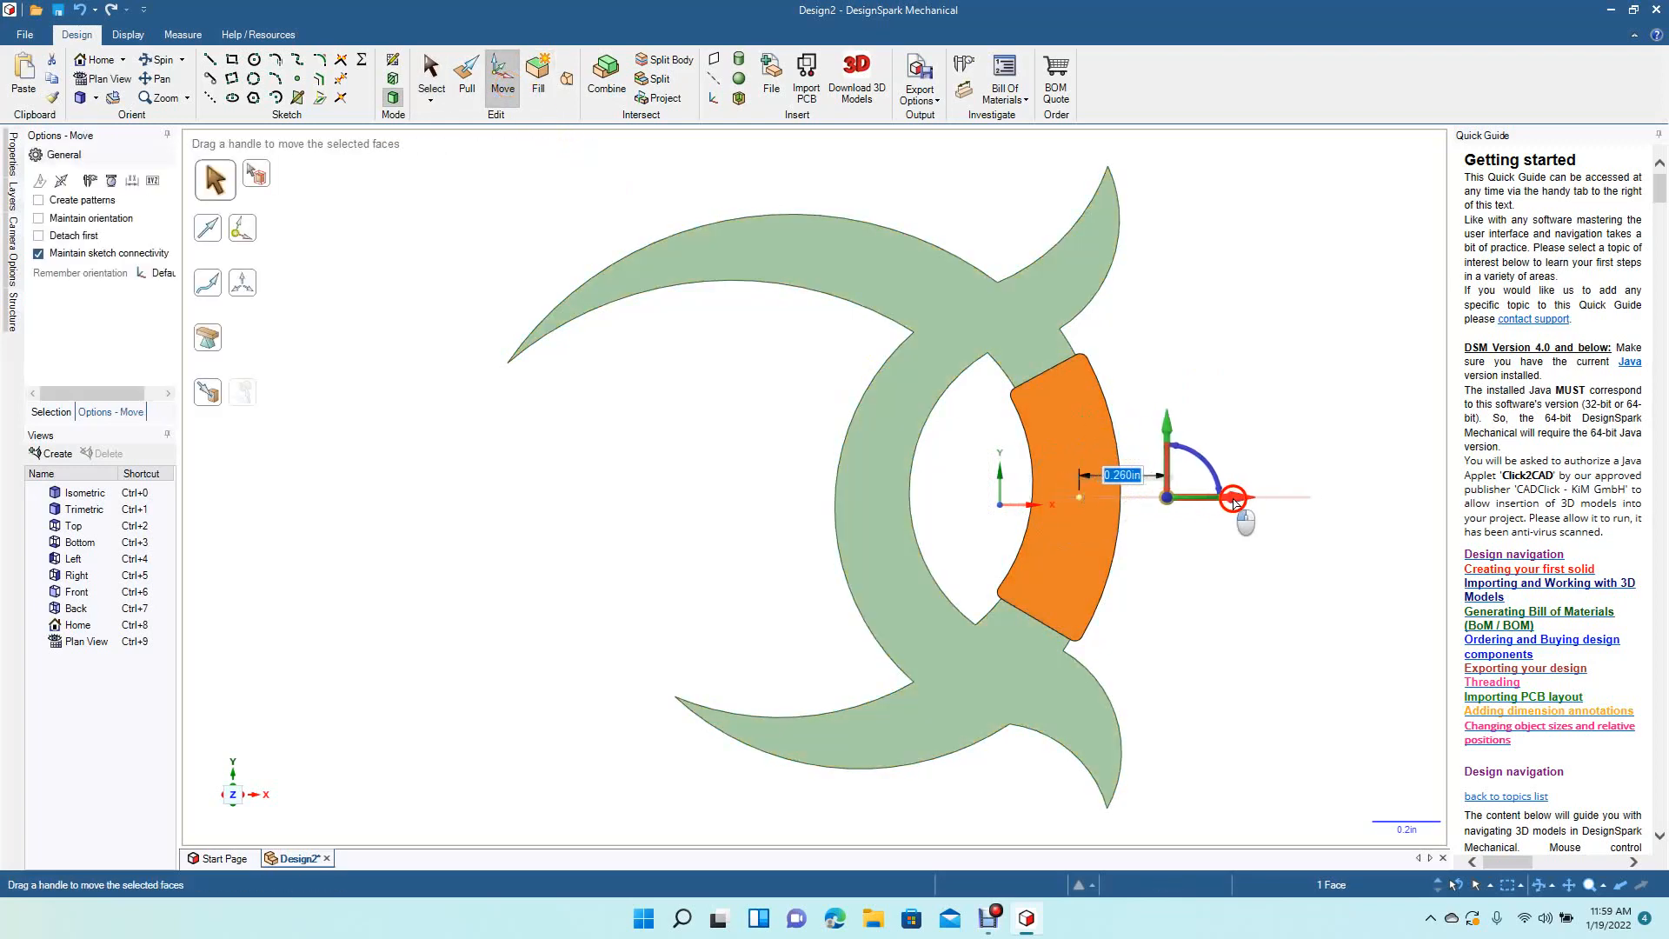
click(1184, 589)
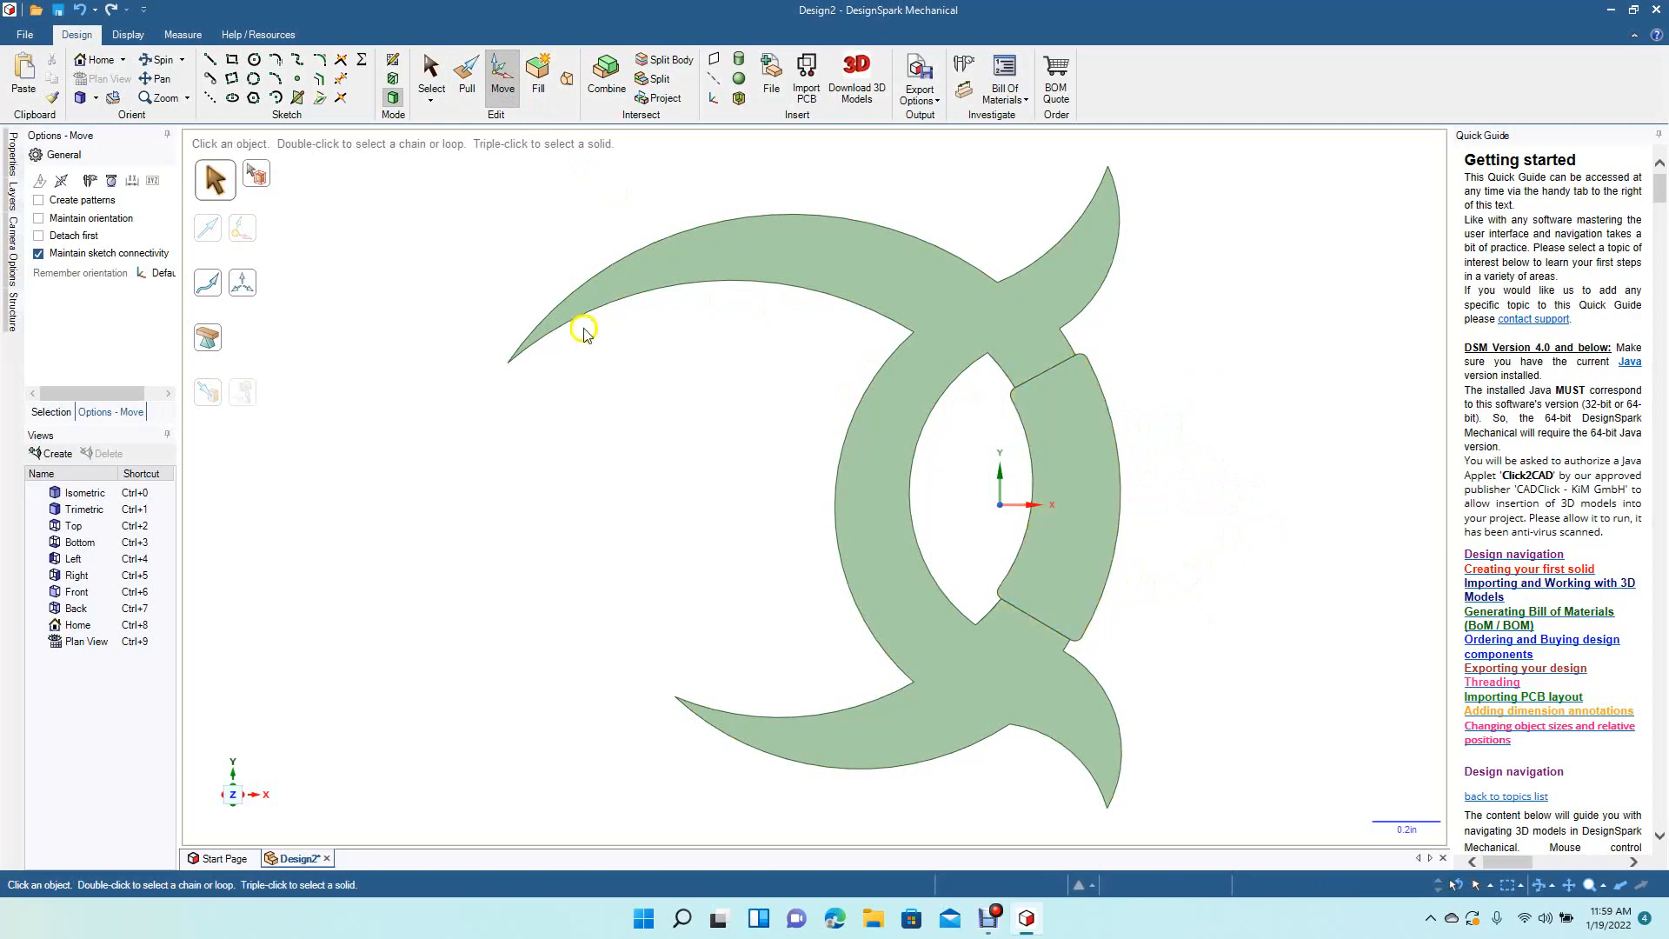
Step: Select the blade as a solid in an angled view to examine whether the grip belongs to the same body
click(158, 59)
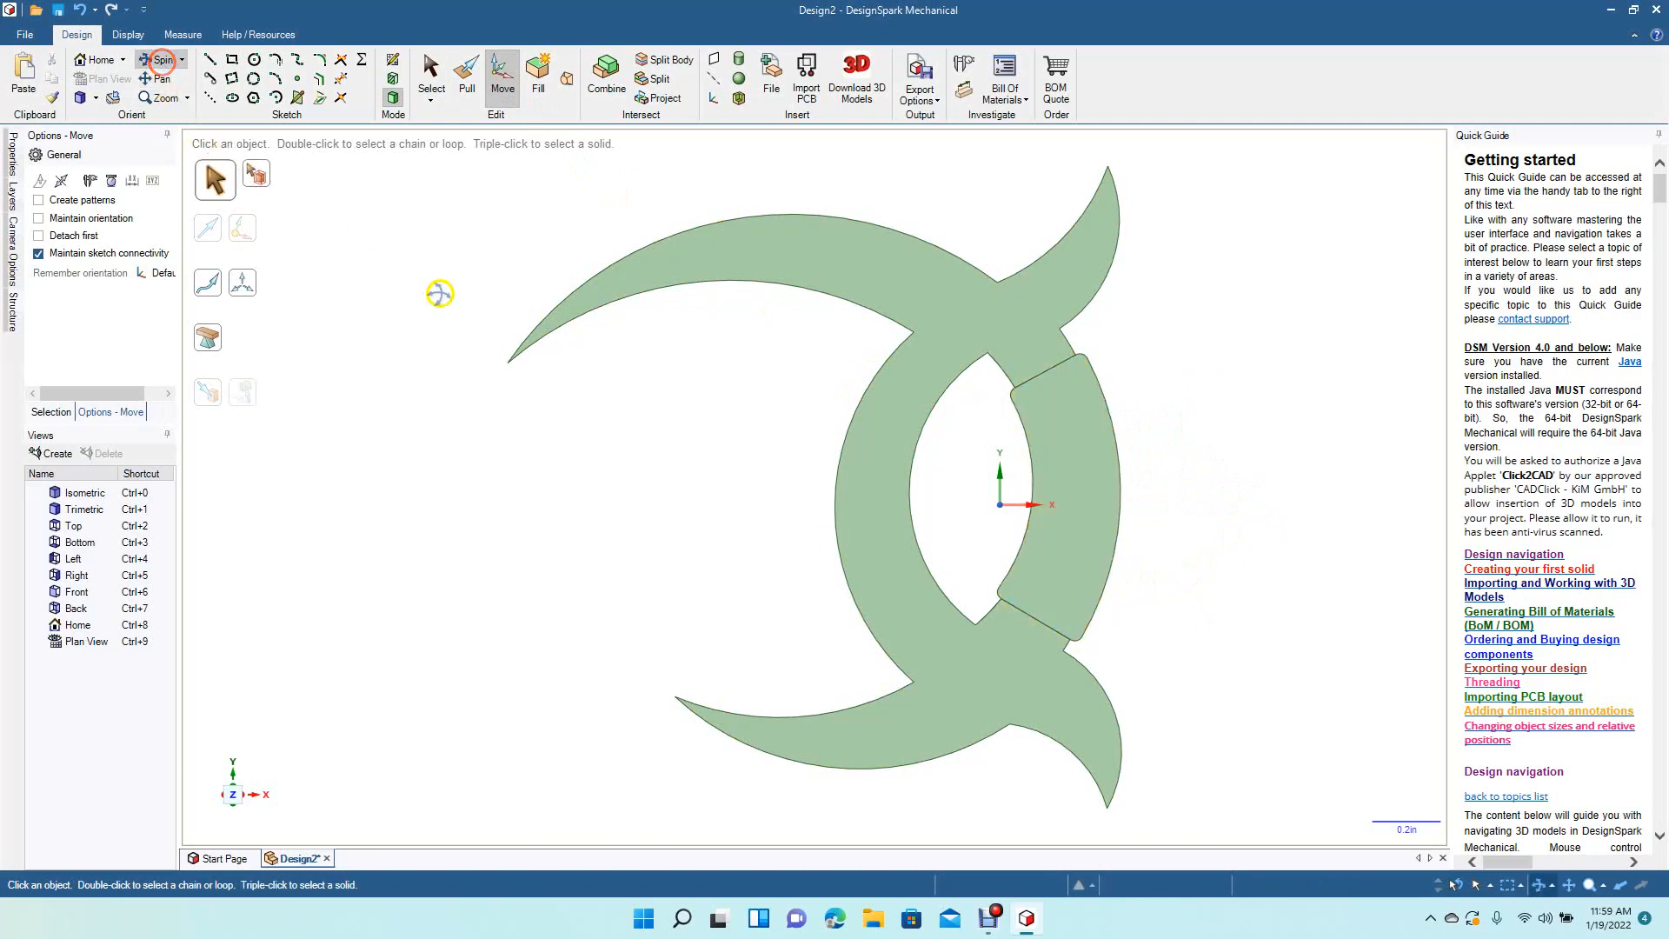
drag(618, 451, 435, 476)
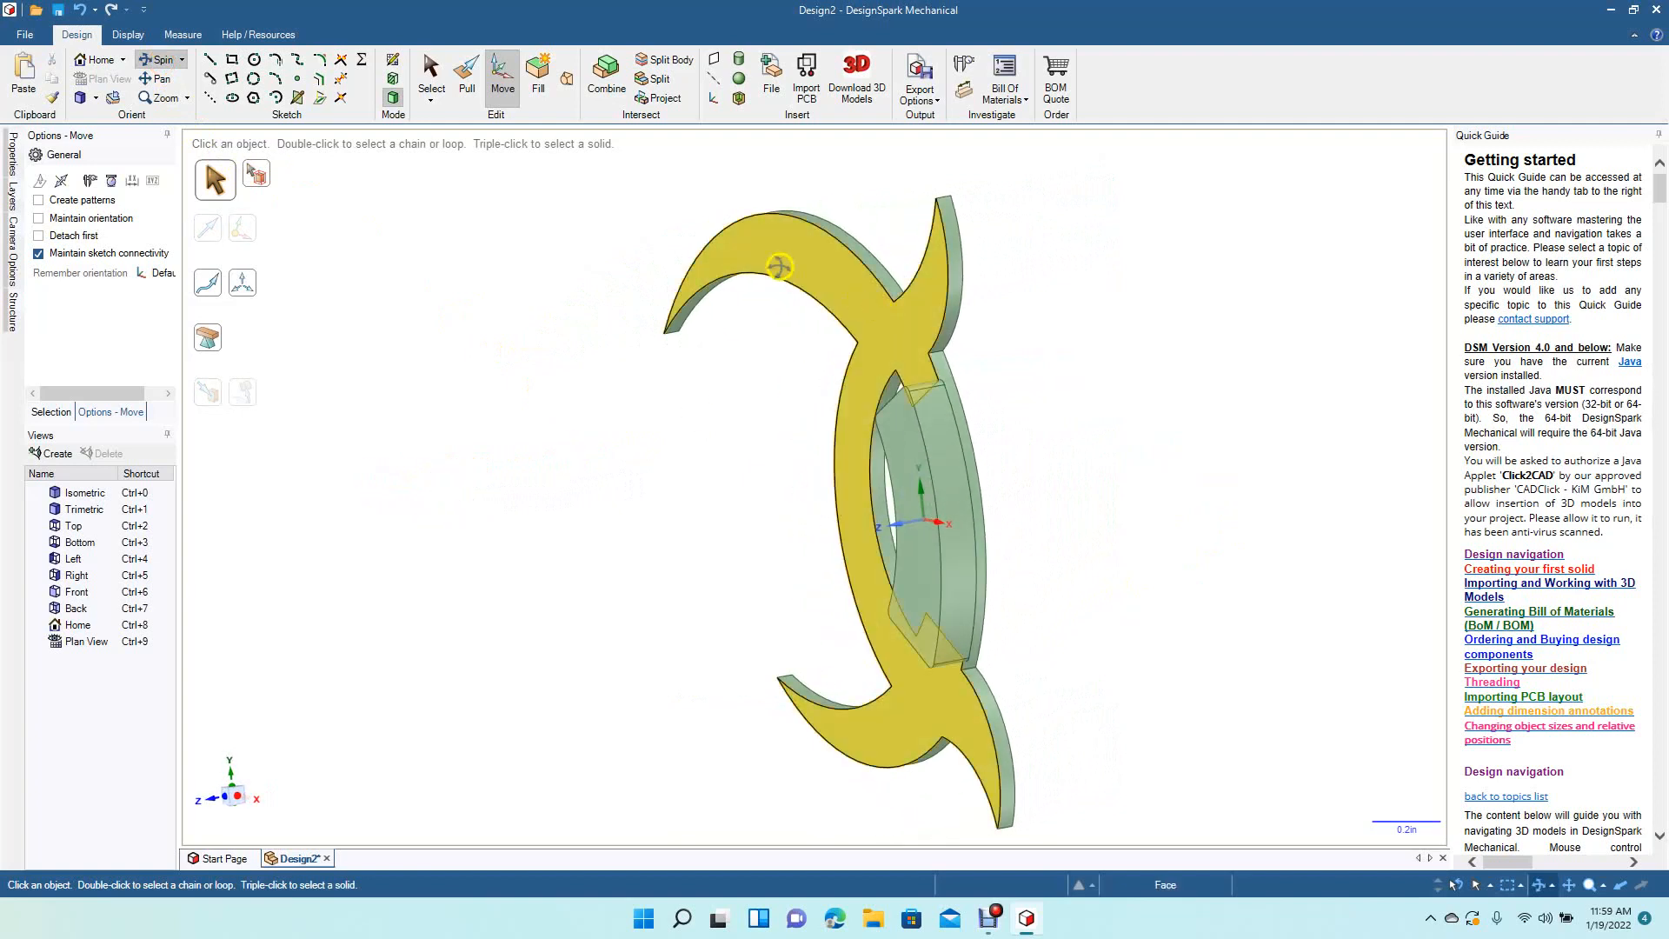
click(431, 69)
click(857, 320)
double_click(857, 317)
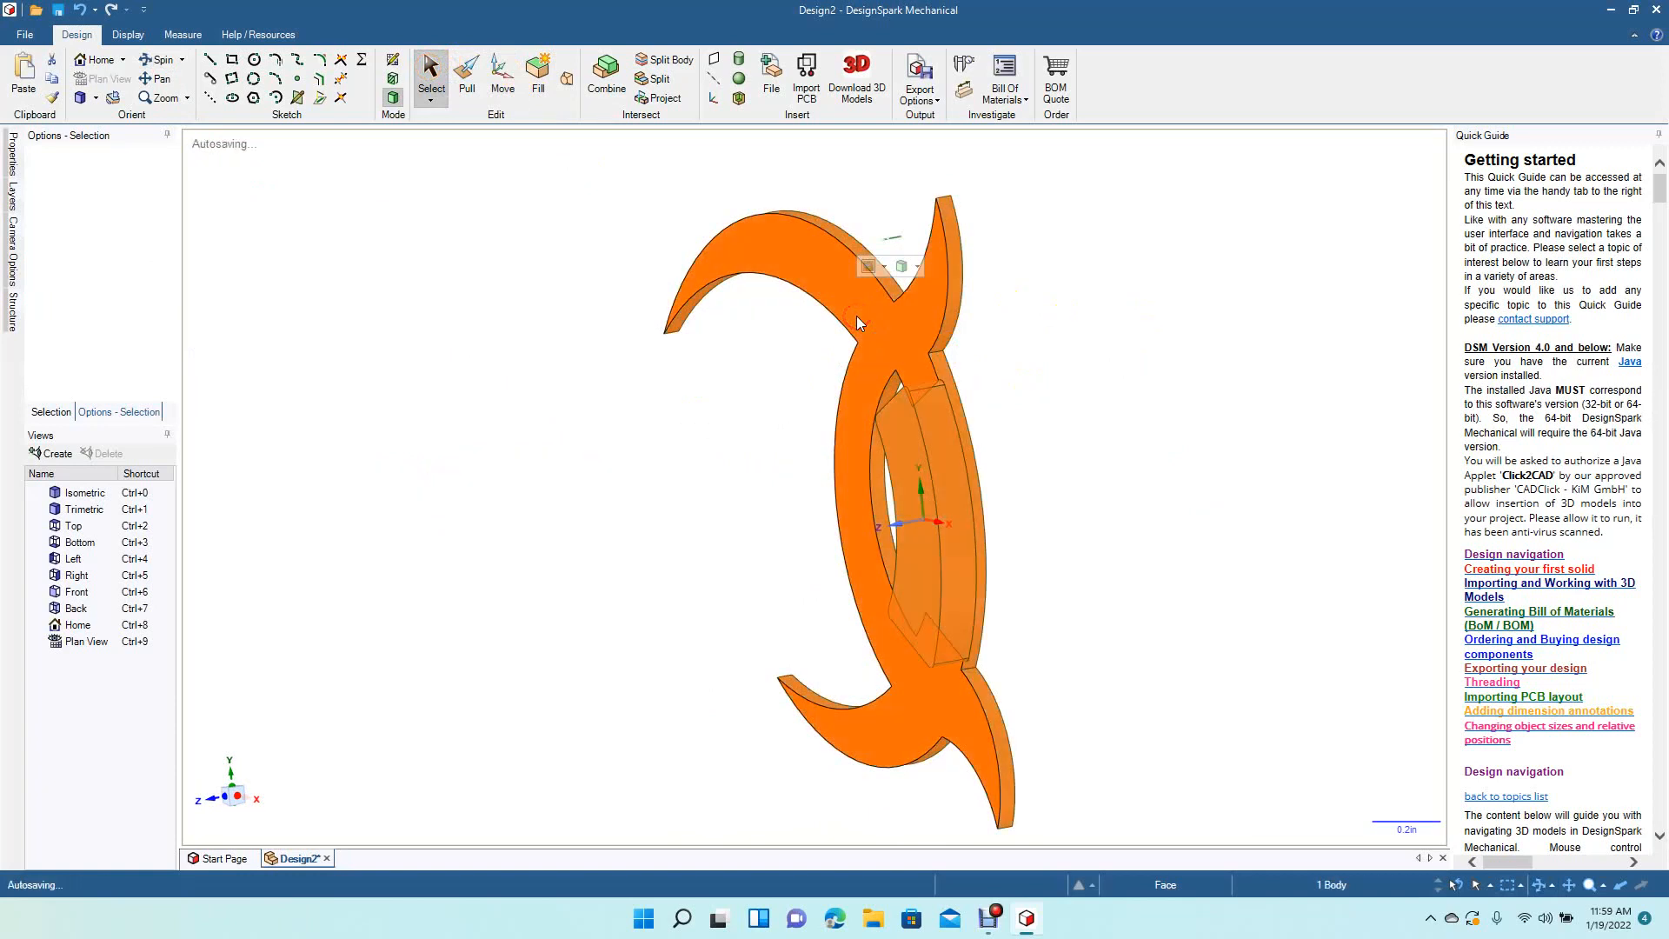
click(796, 455)
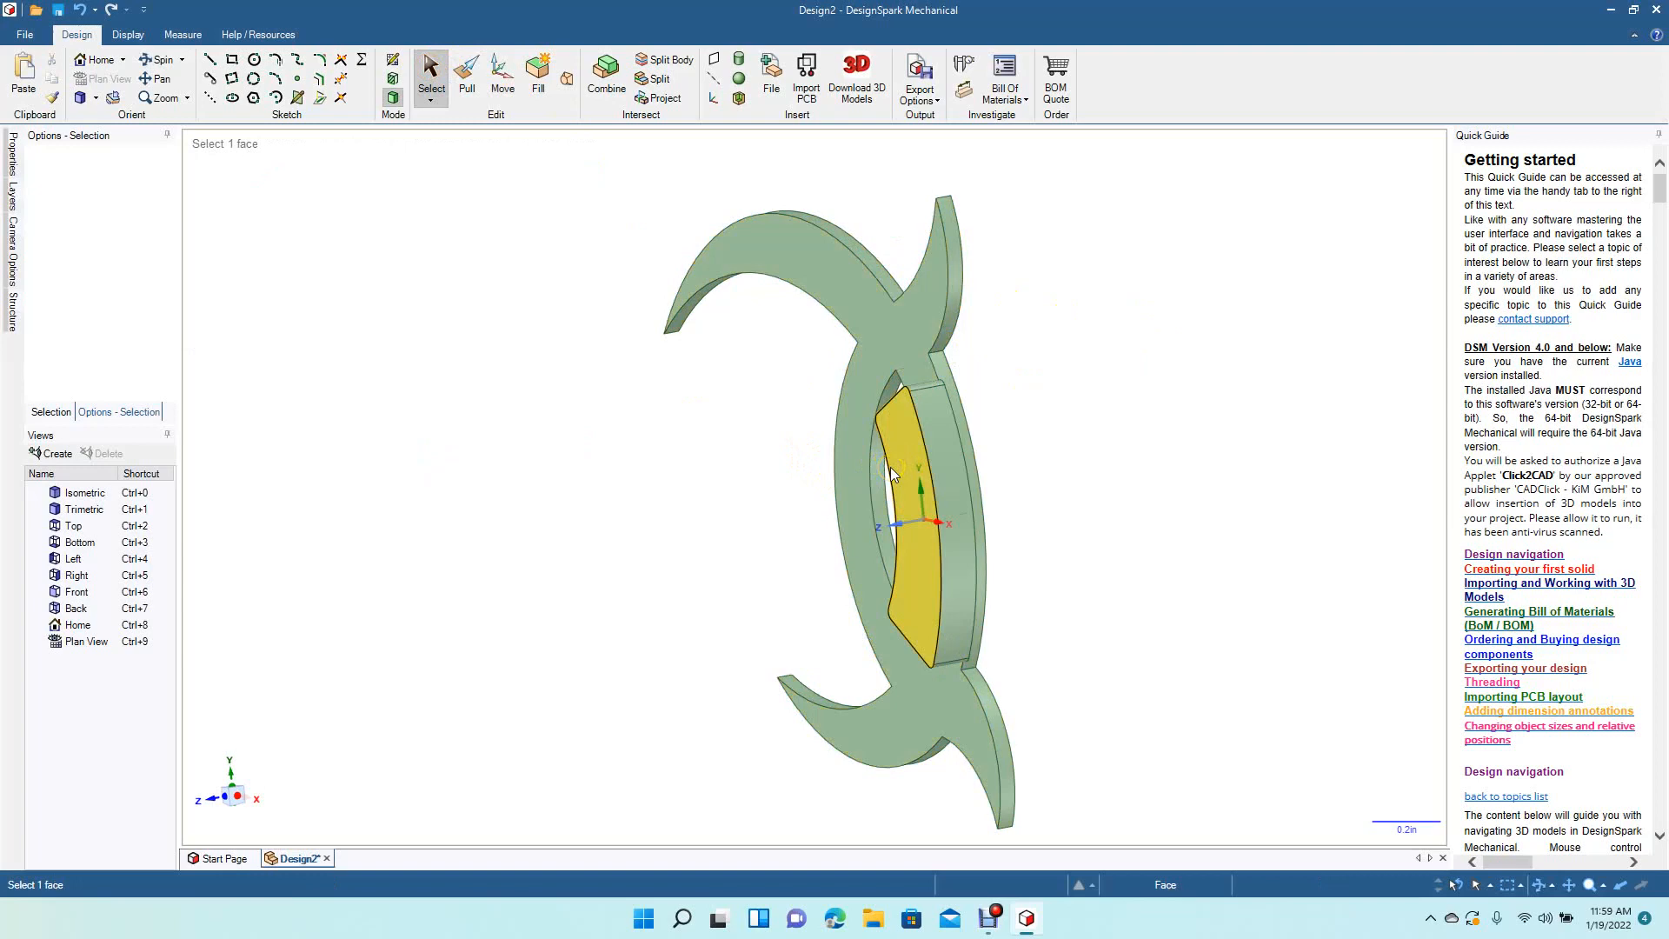
Step: Check the band's outer rim face and return the grip to its flat sketch outline in sketch mode
click(969, 439)
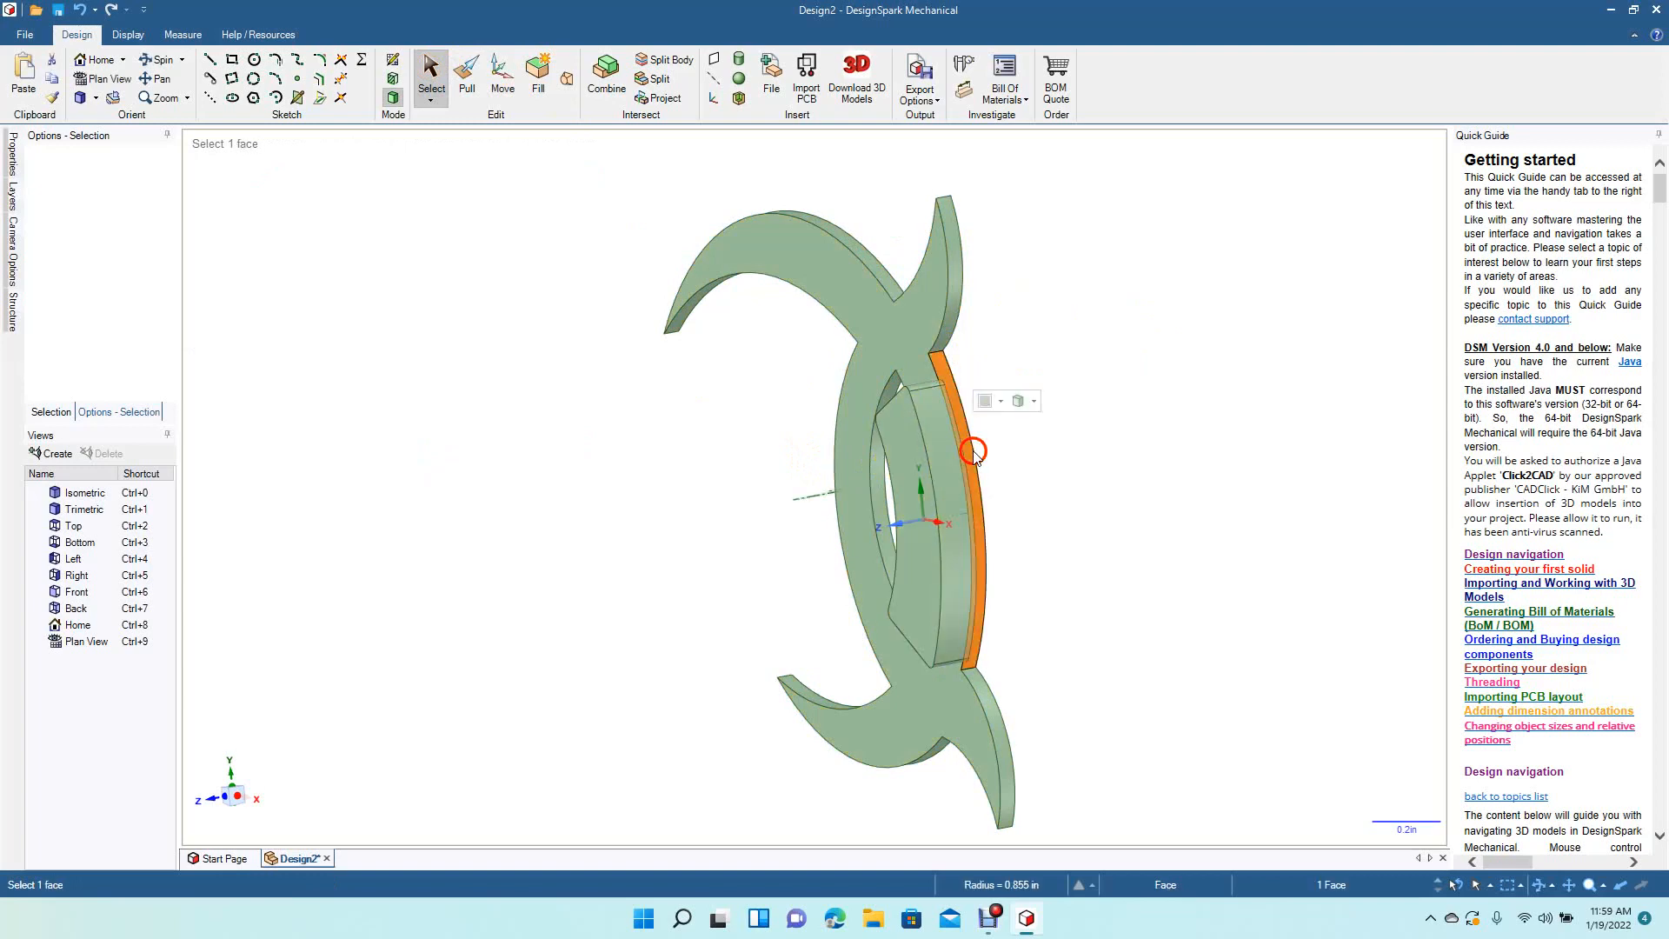
click(1083, 367)
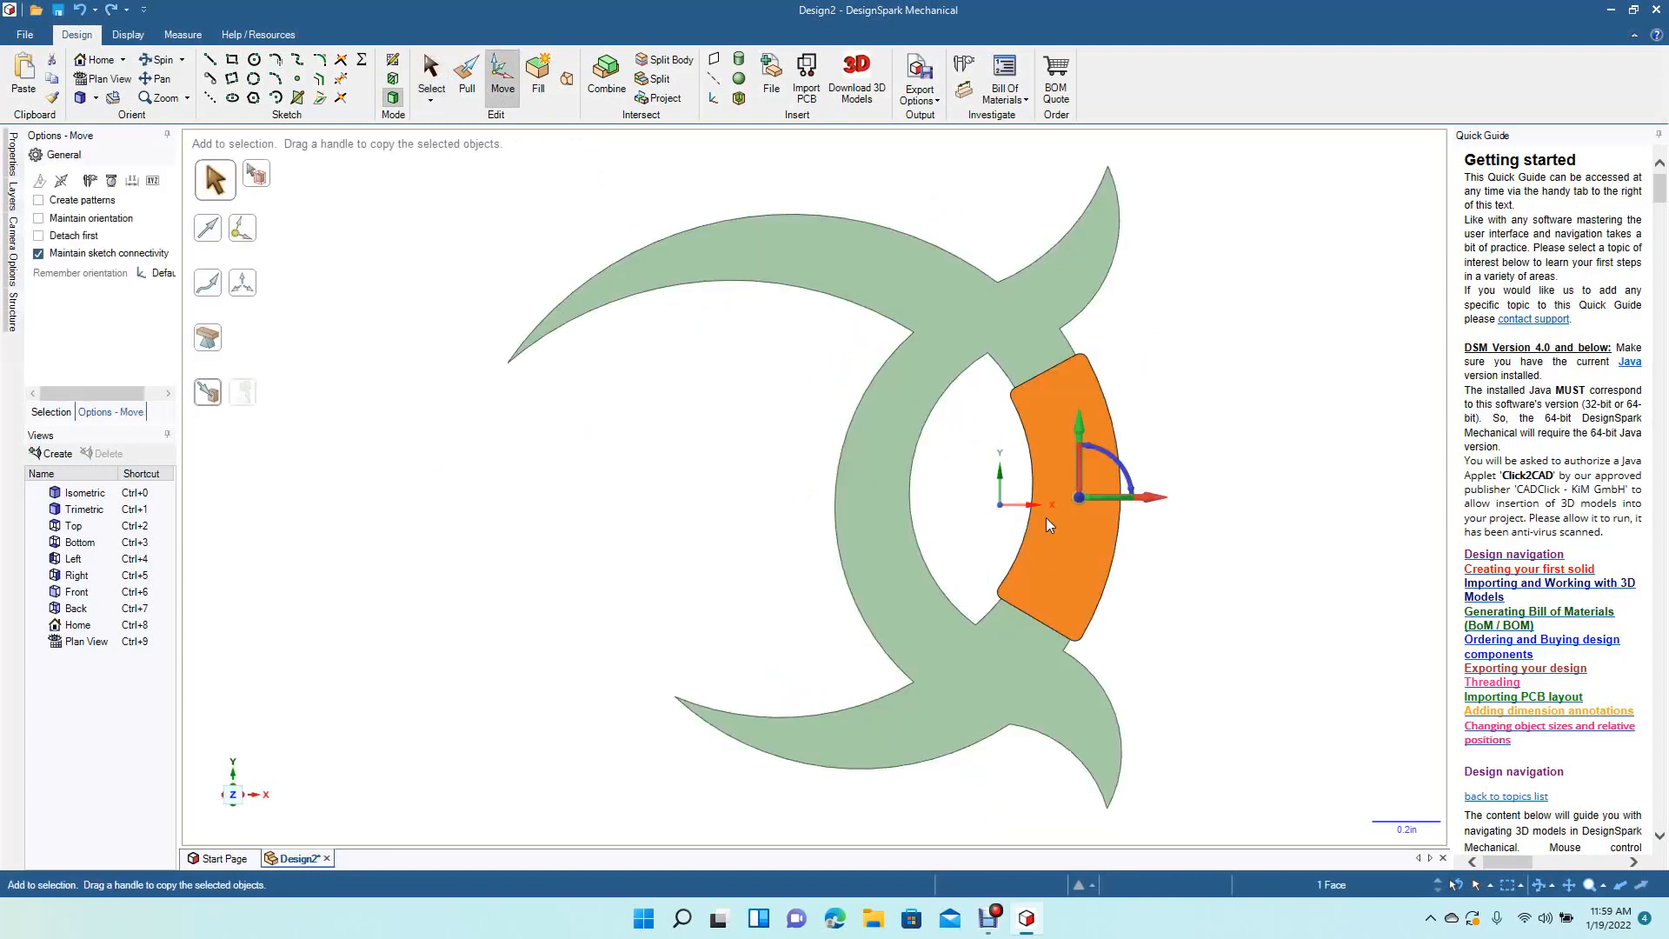
key(p)
scroll(618, 682, up, 4)
key(k)
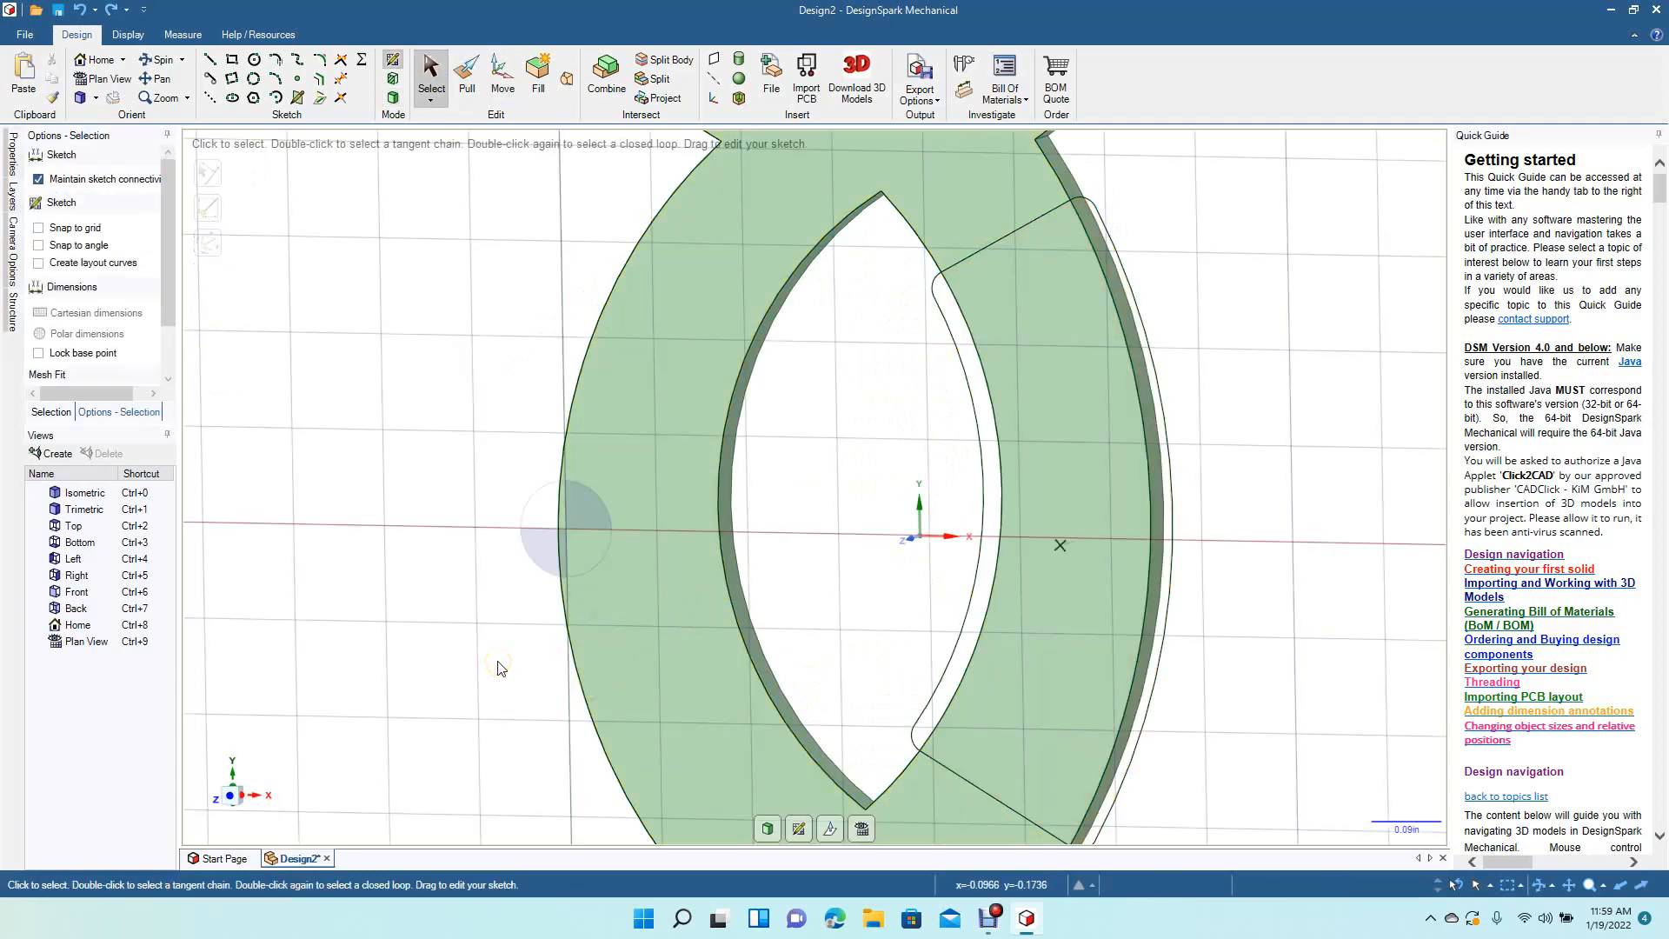
scroll(498, 668, down, 4)
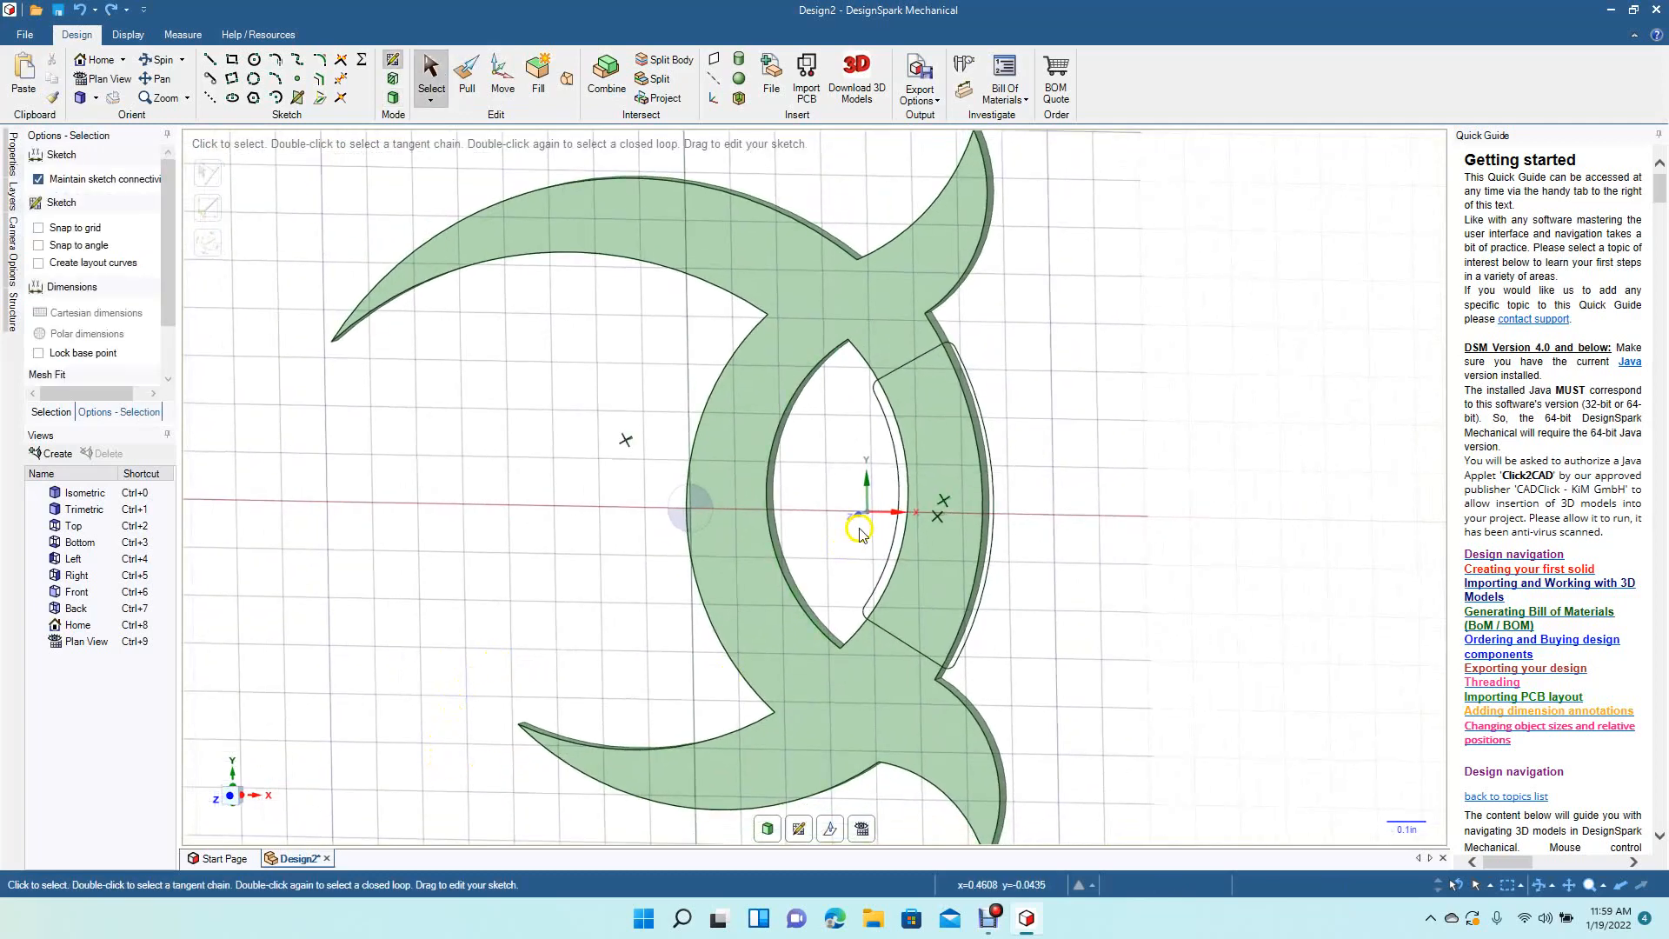
Step: Select all curves of the grip outline in plan view and move them clear of the blade, past its outer edge
click(103, 78)
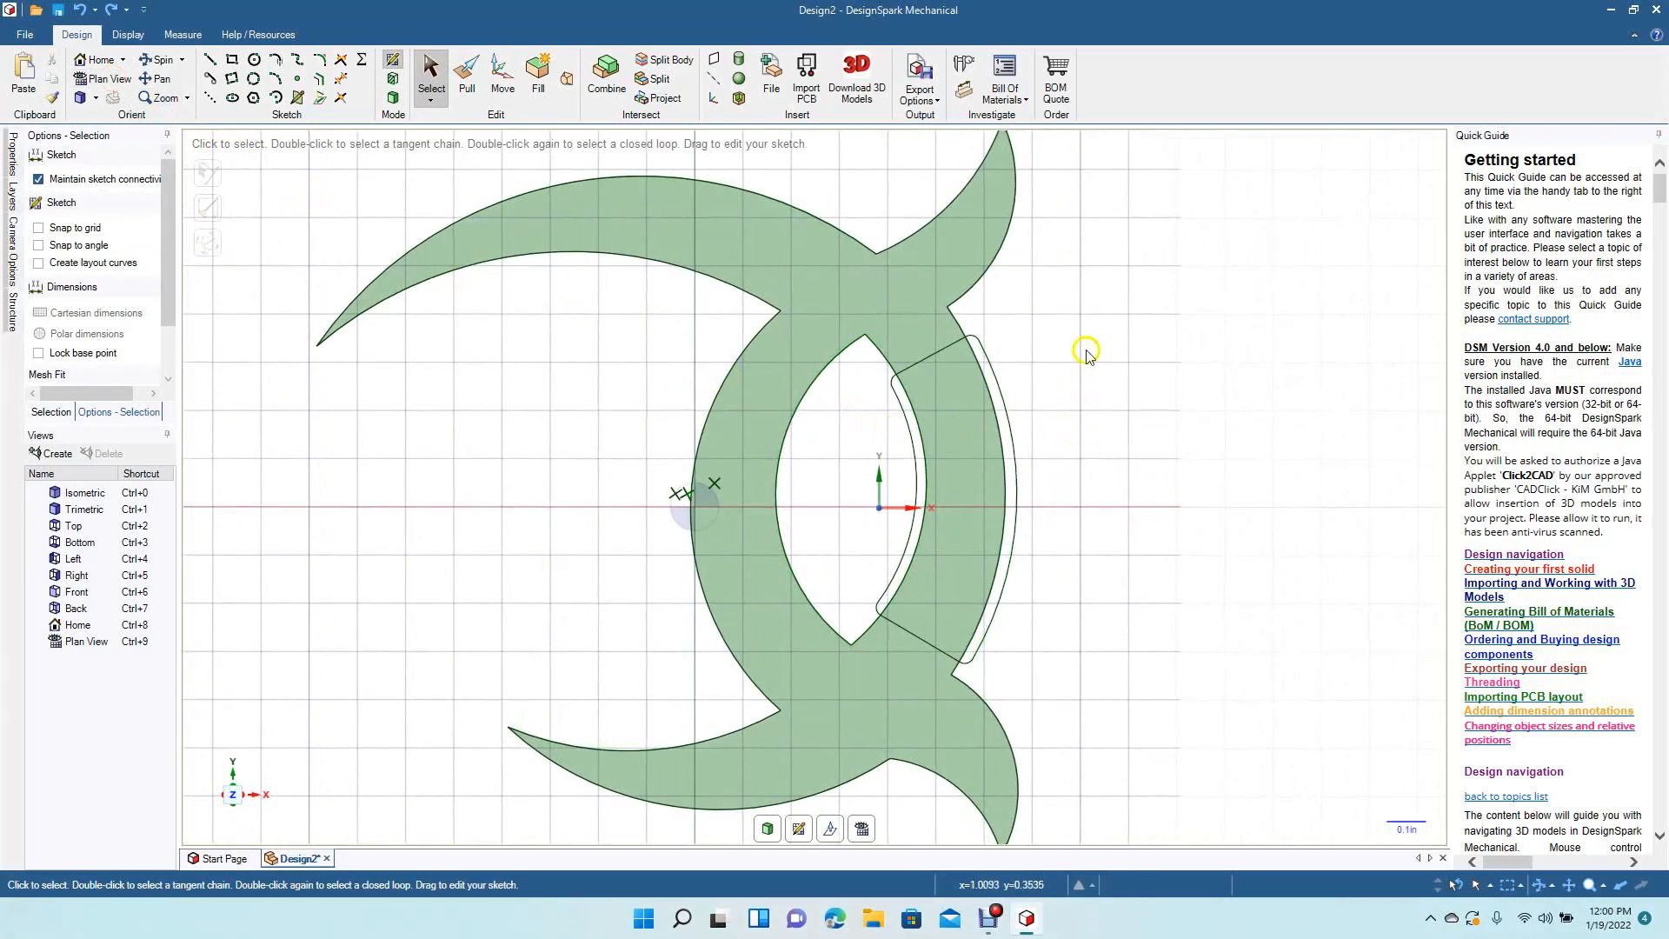
drag(1099, 278, 848, 749)
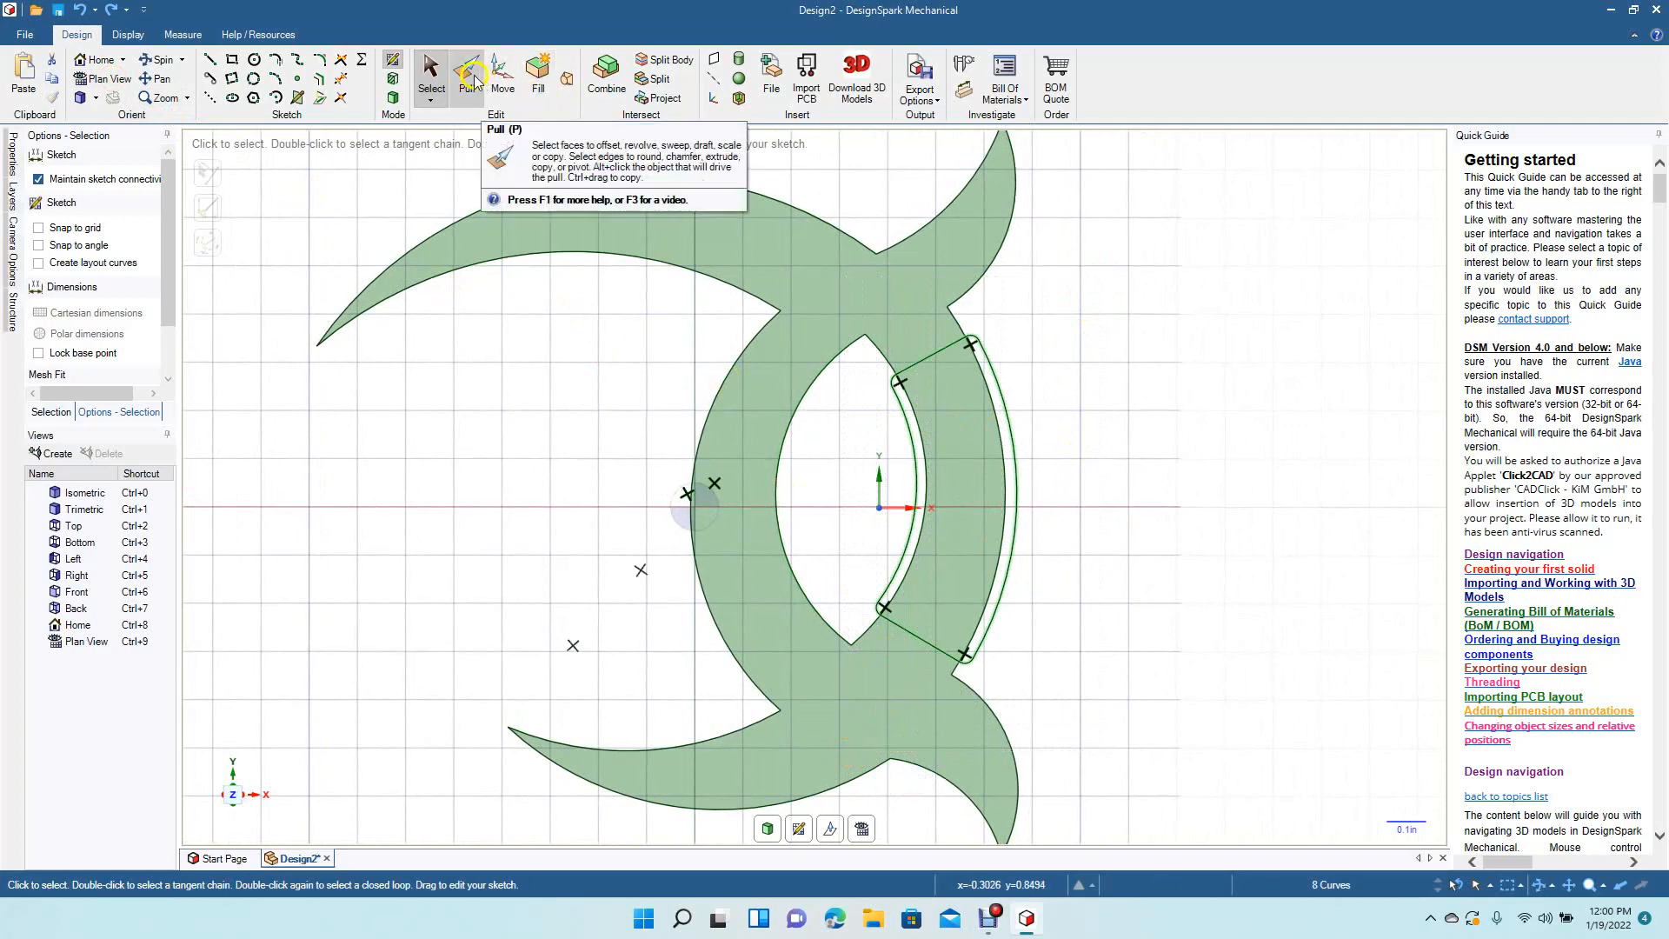
click(499, 75)
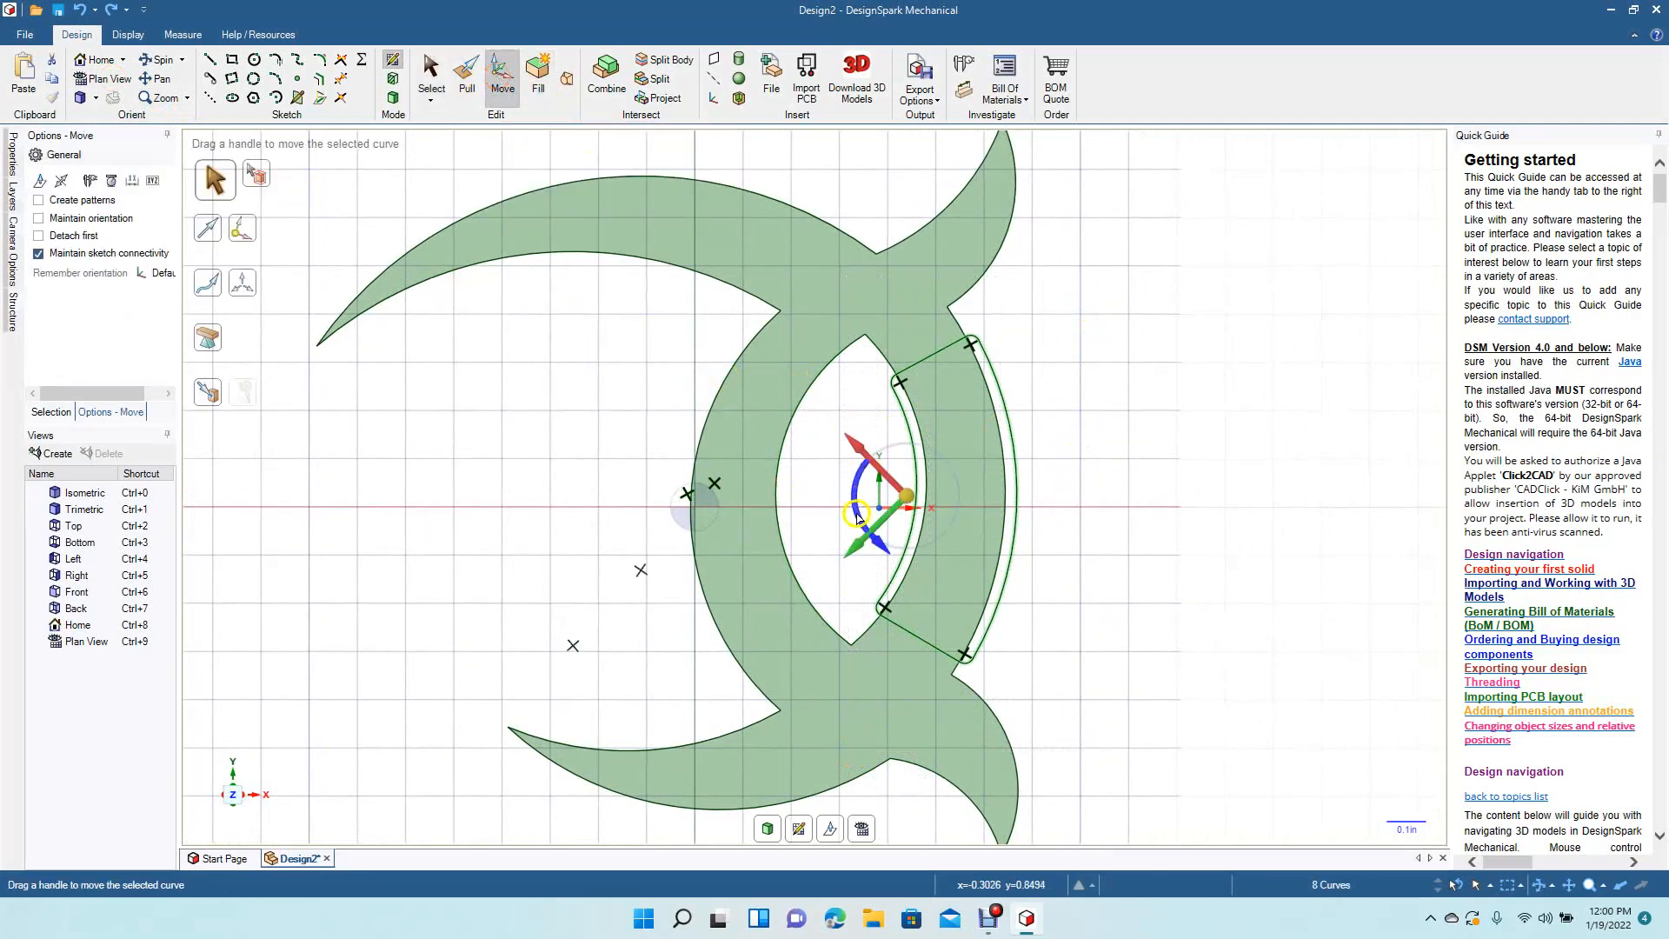
drag(860, 550, 1130, 446)
drag(1062, 271, 1177, 415)
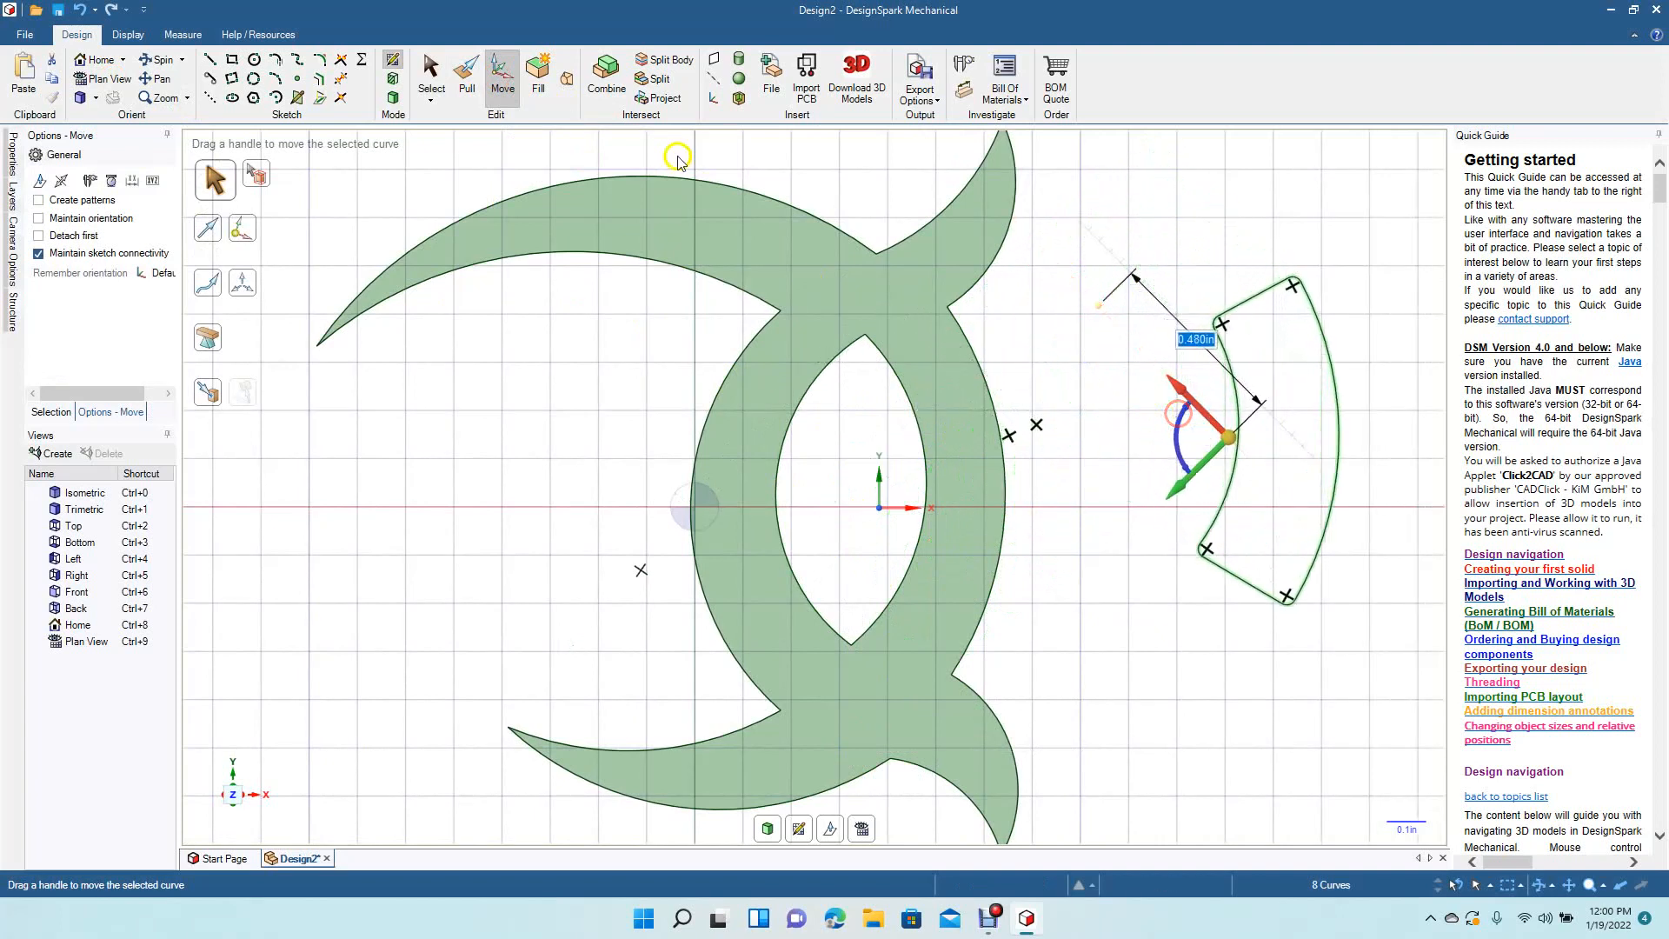
Step: Extrude the detached grip outline symmetrically to both sides to a total thickness of 0.1 in
click(159, 59)
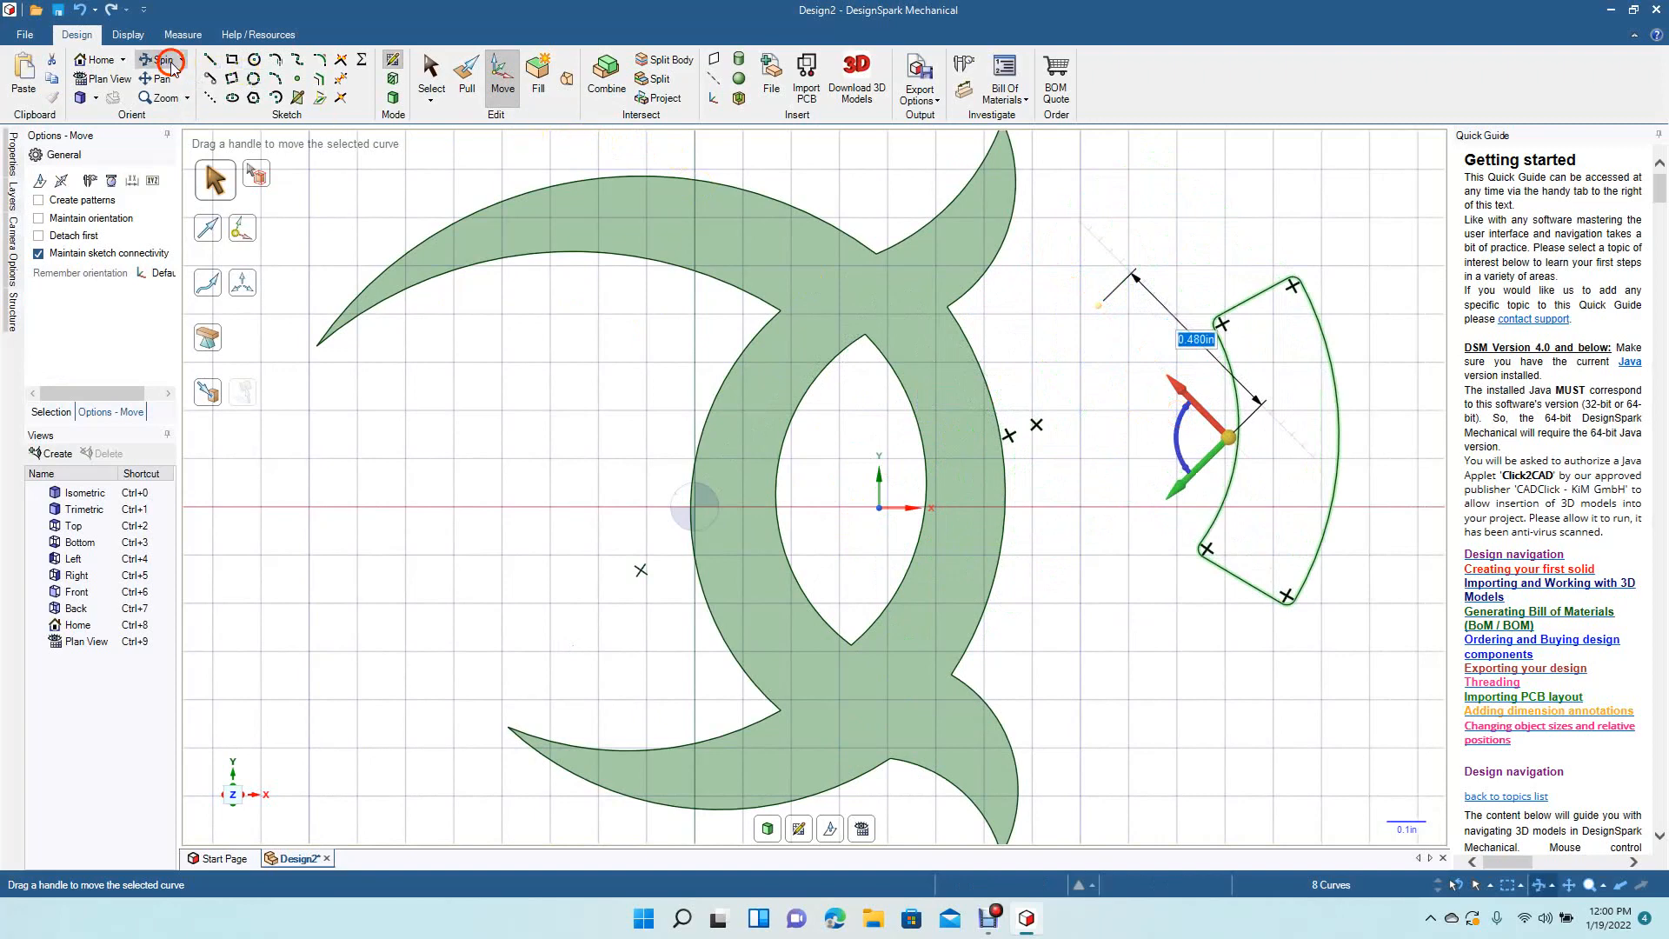
drag(478, 392, 378, 410)
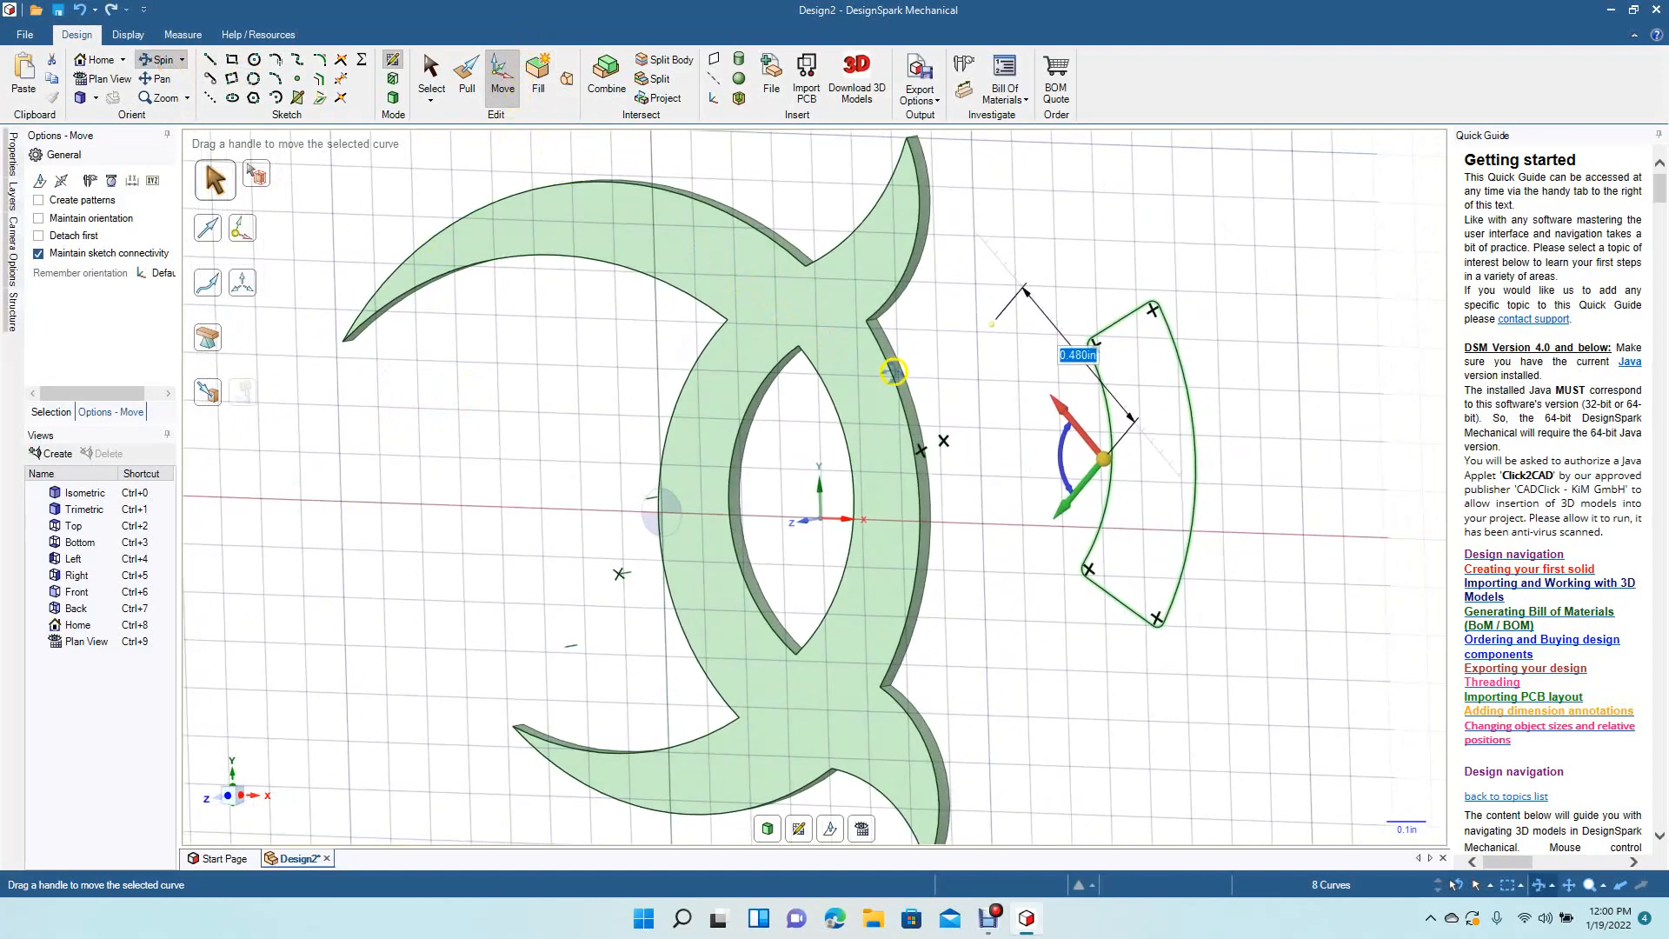
click(468, 80)
click(1144, 429)
click(82, 201)
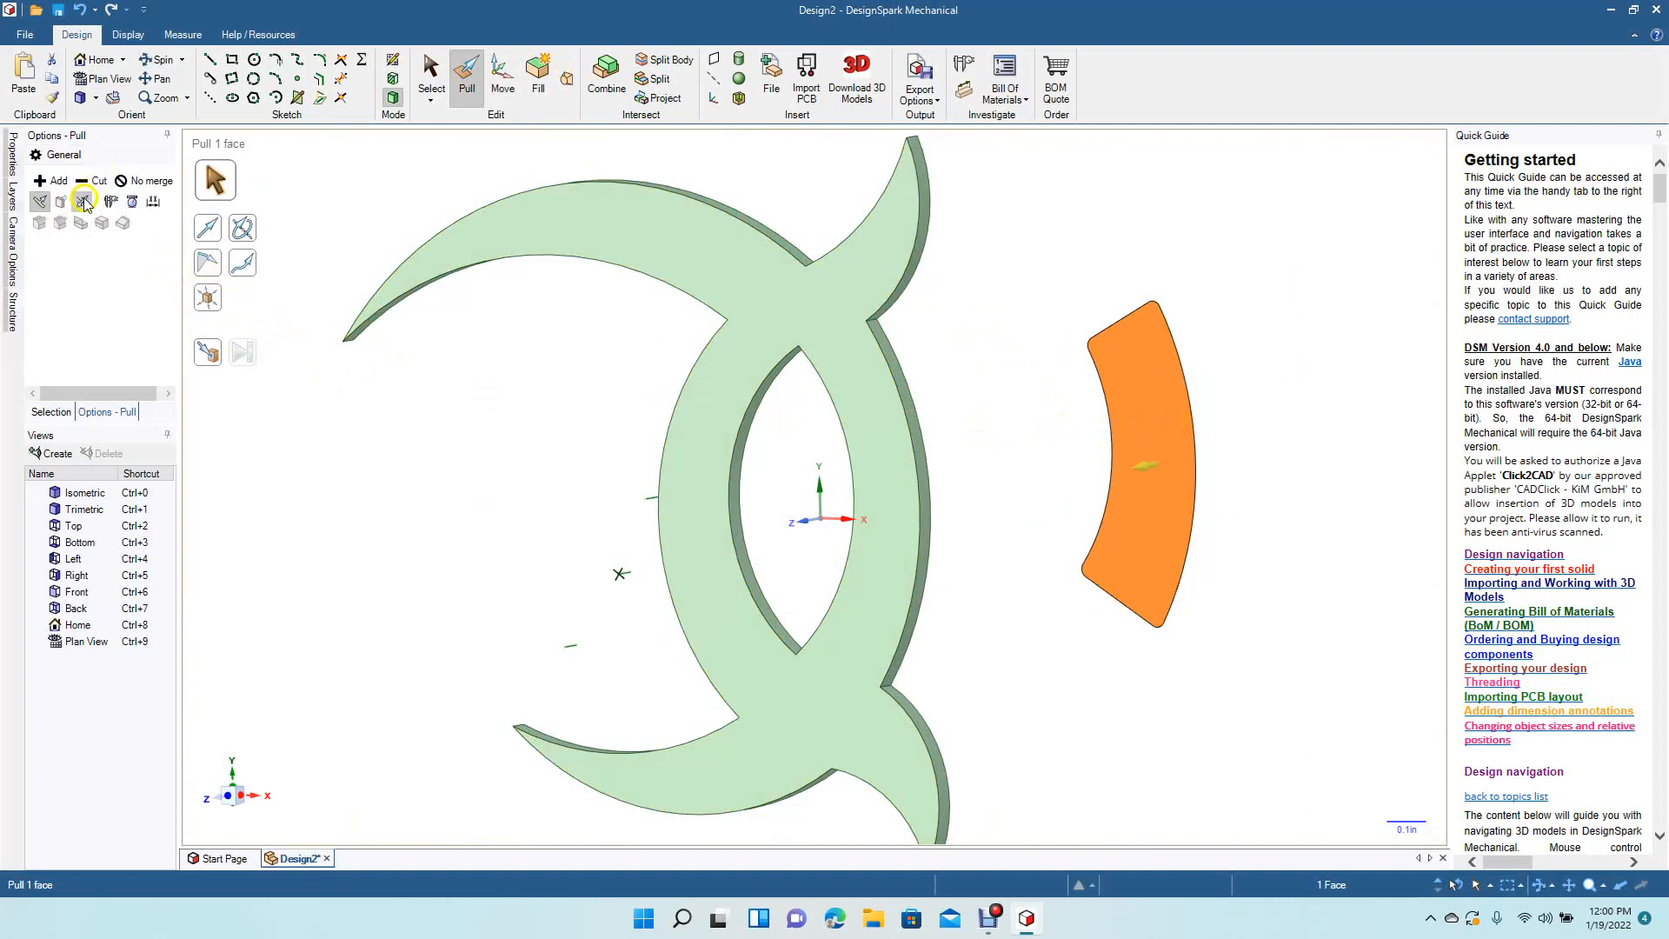
mouse_move(1149, 465)
mouse_down()
mouse_move(1103, 478)
mouse_move(1125, 487)
mouse_up()
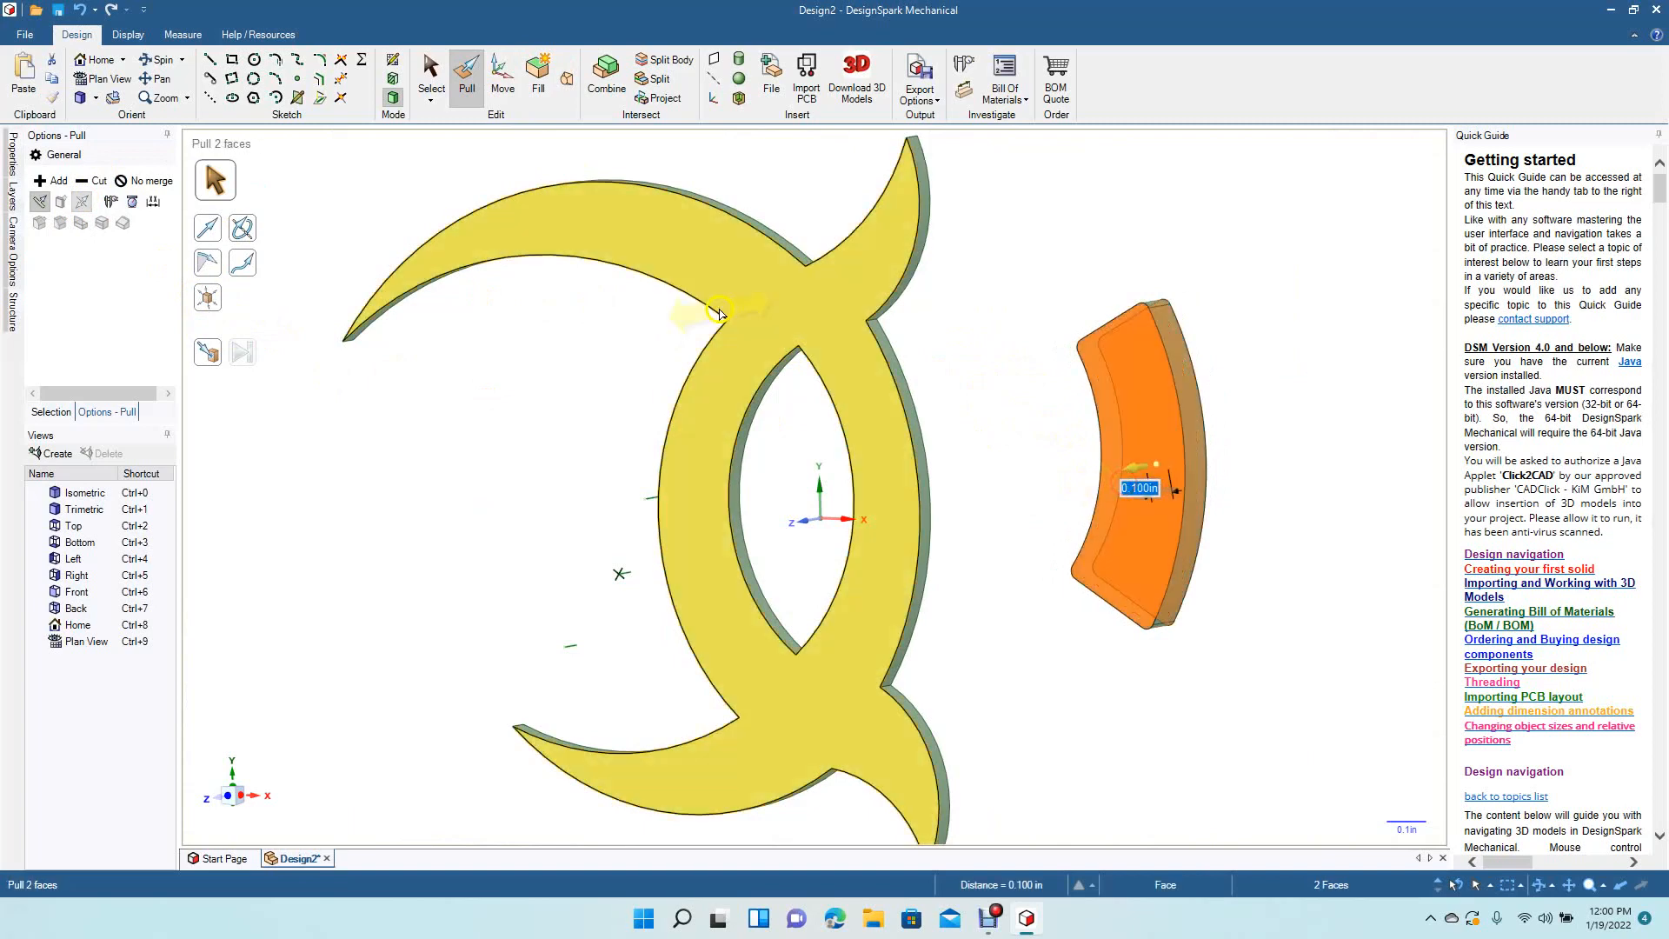
click(432, 74)
click(1038, 370)
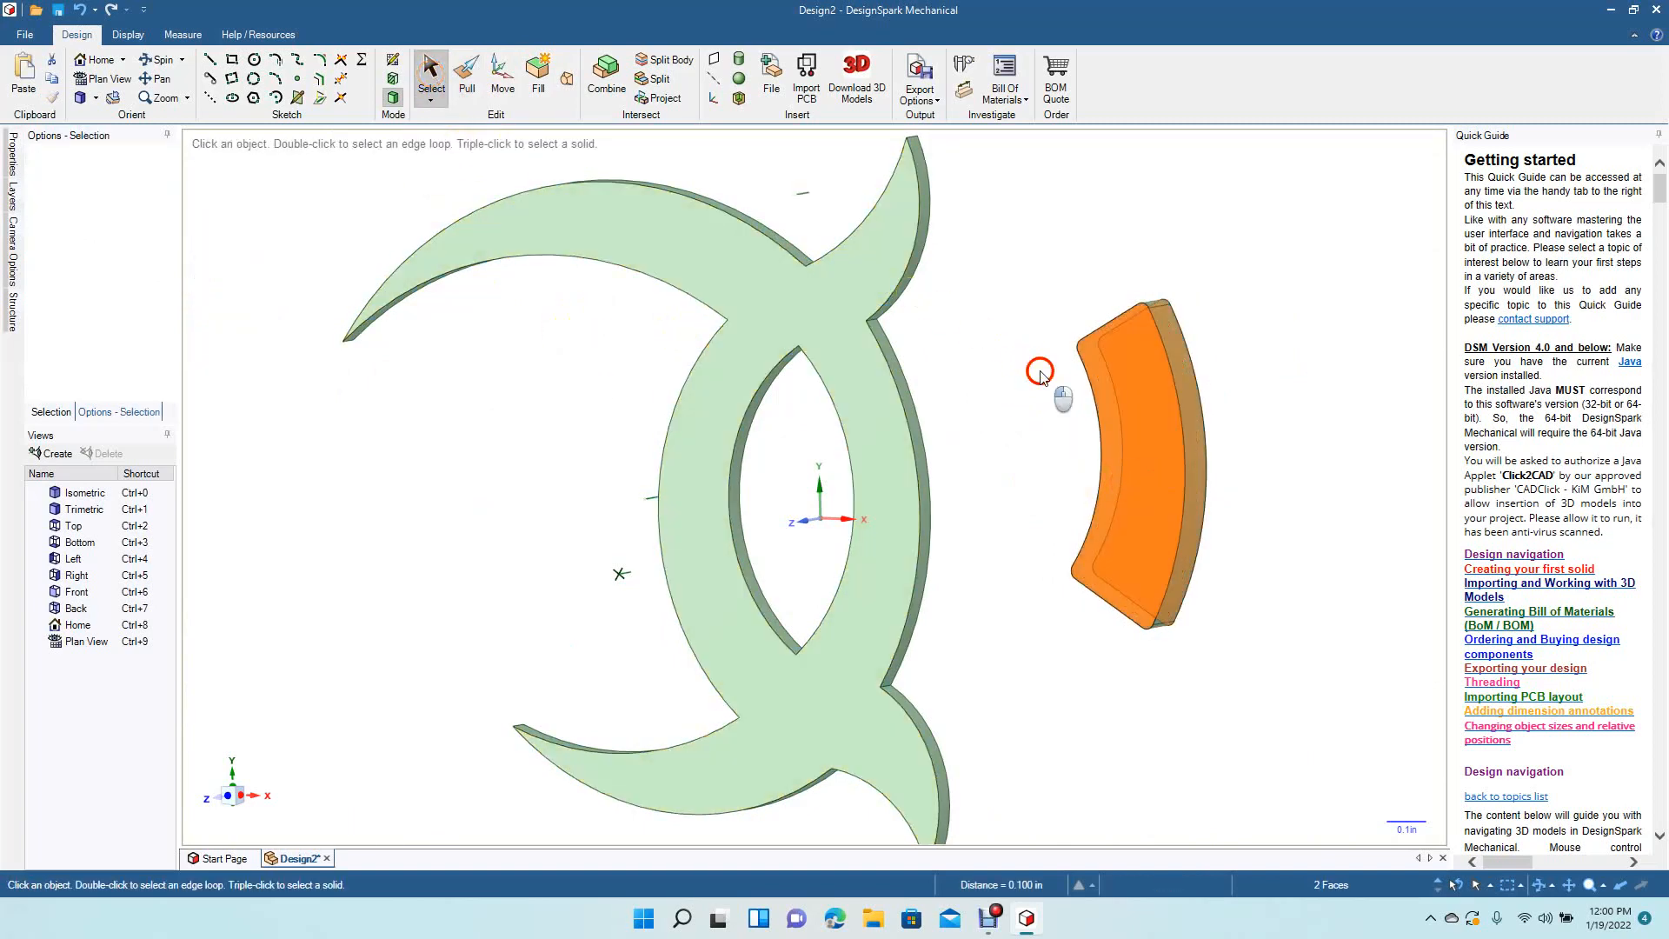
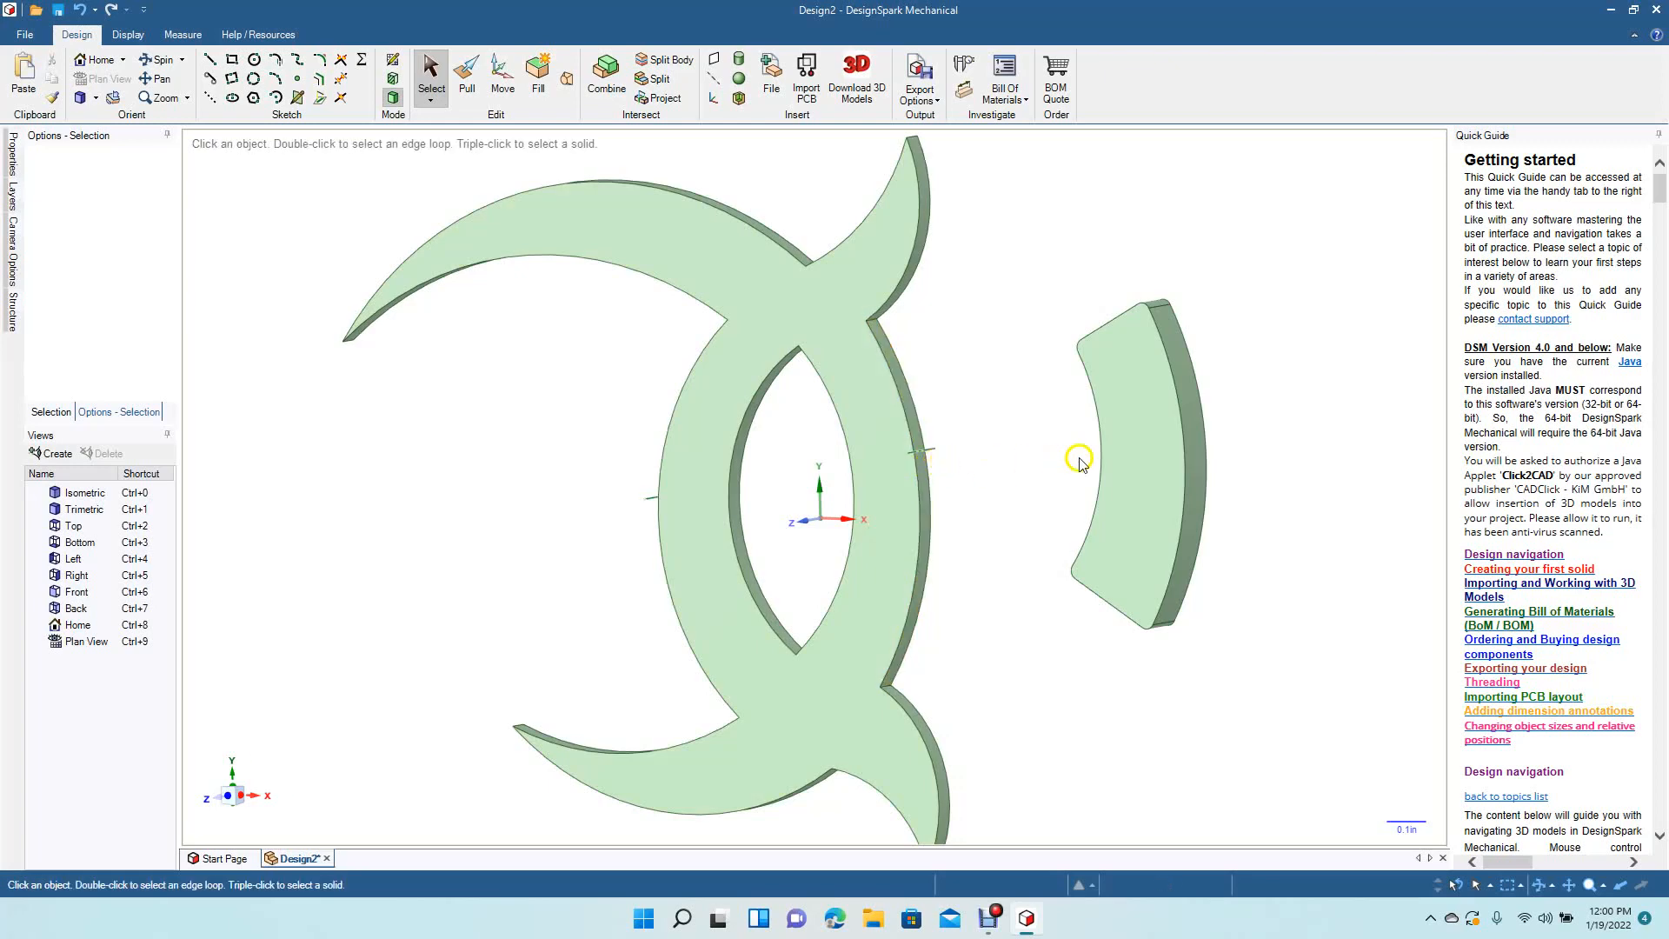
Step: Select the grip as a solid and, in a side view, move it 0.025 in down along Z to centre it on the blade's thickness
triple_click(1155, 460)
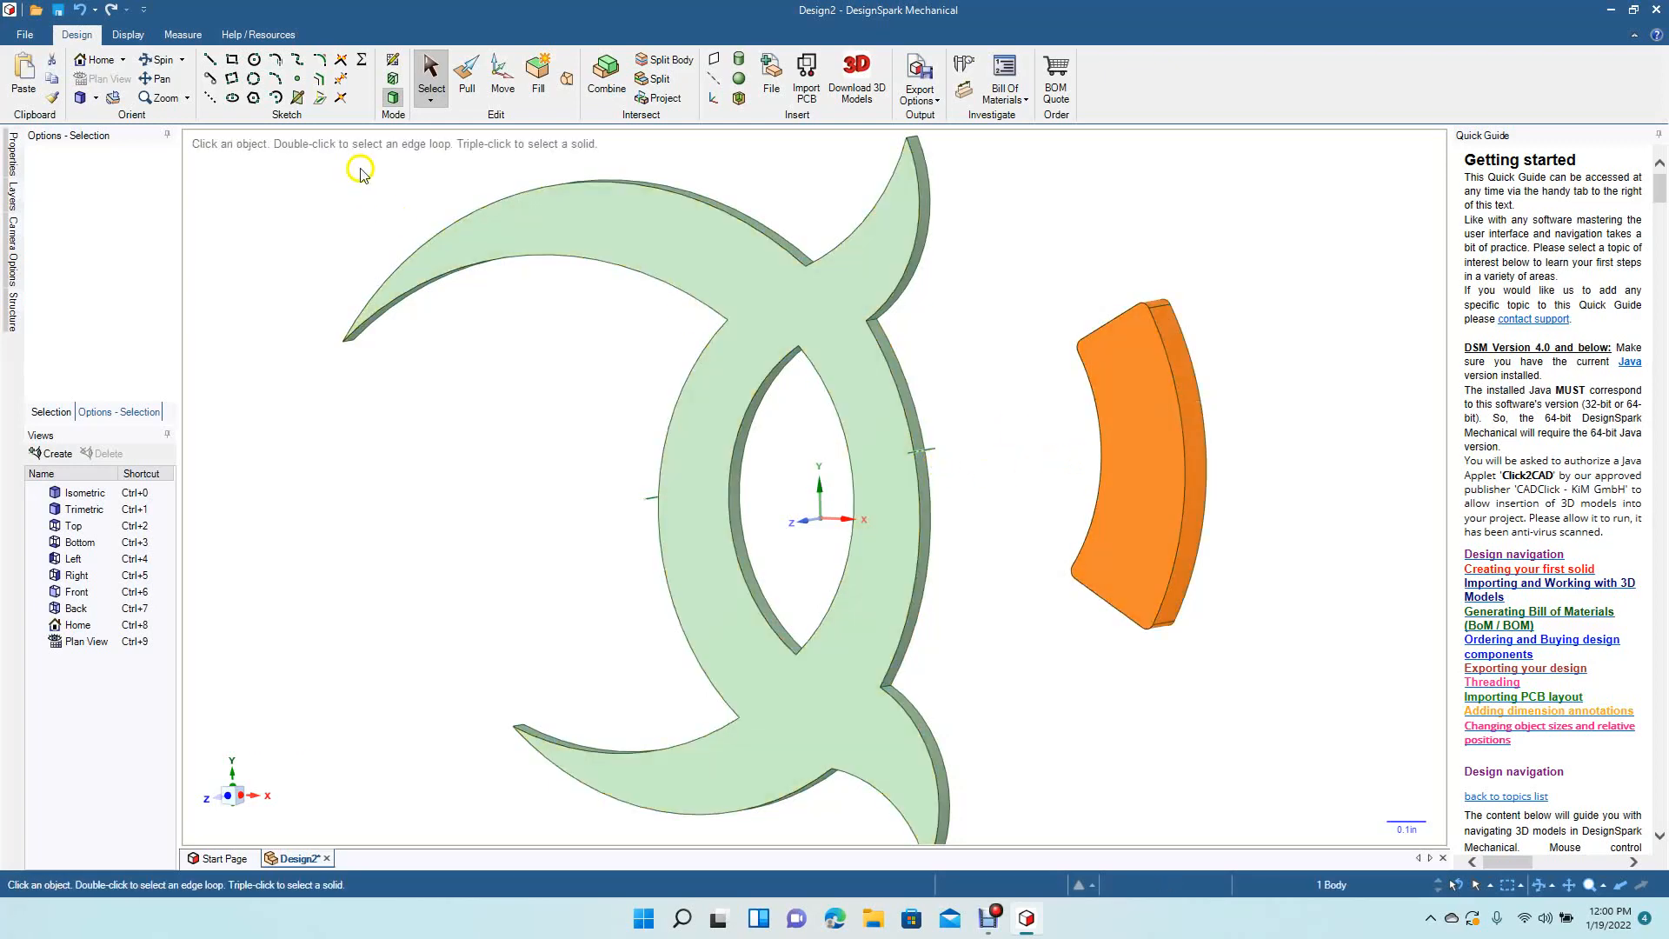
click(159, 61)
drag(518, 440, 448, 461)
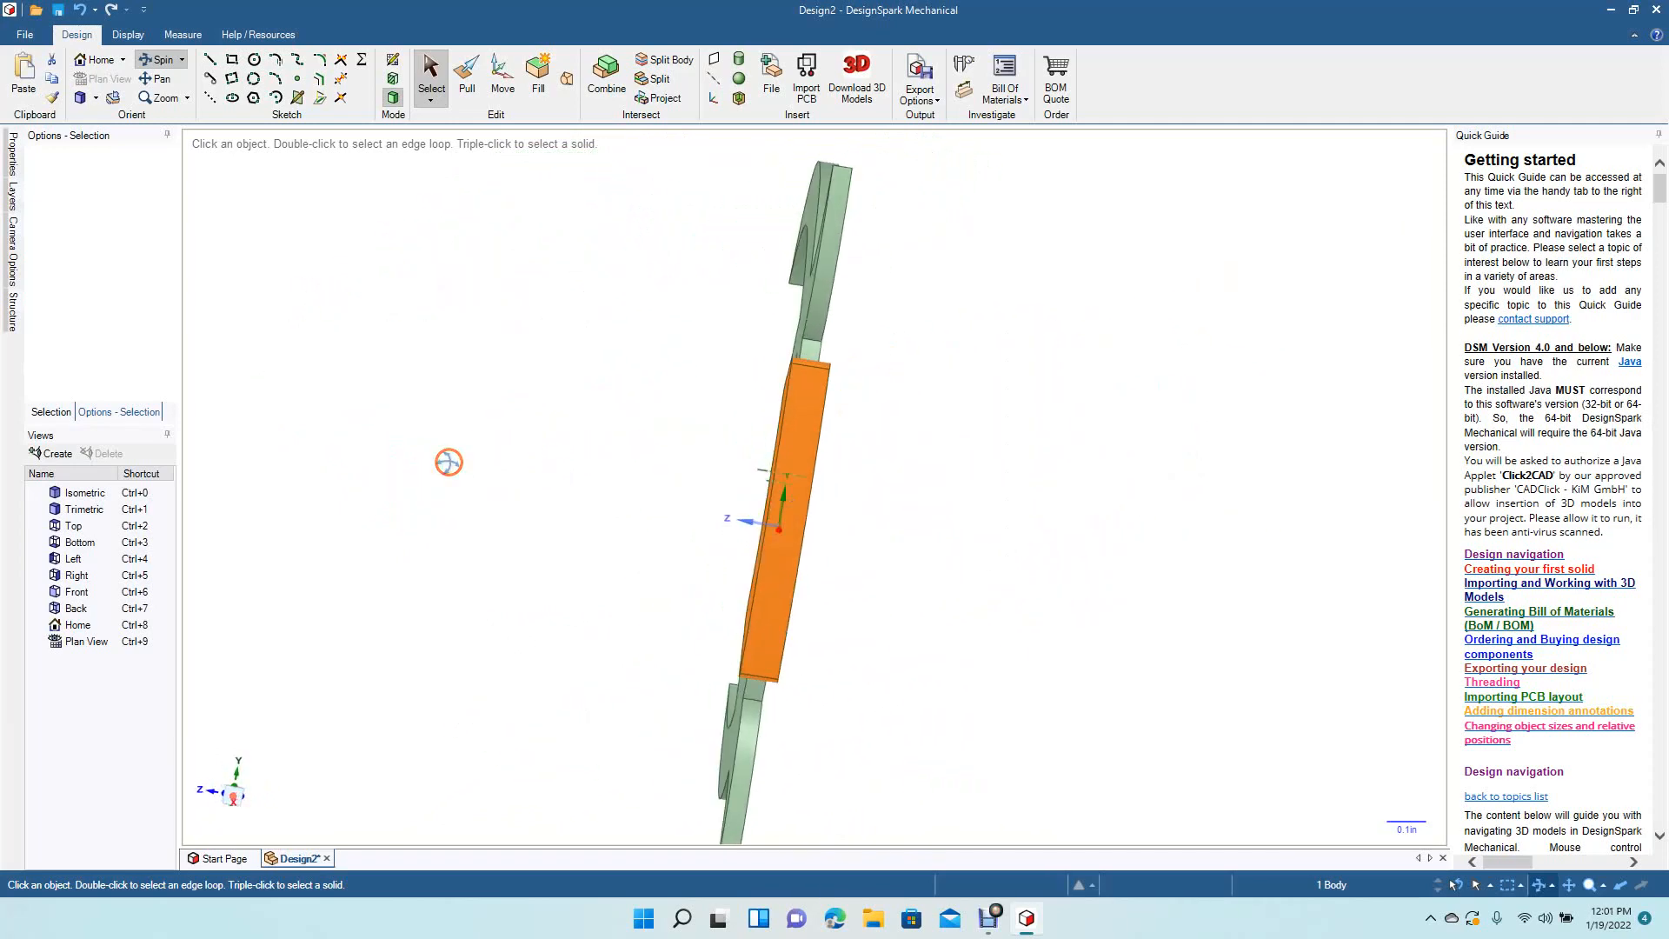
click(96, 101)
click(122, 221)
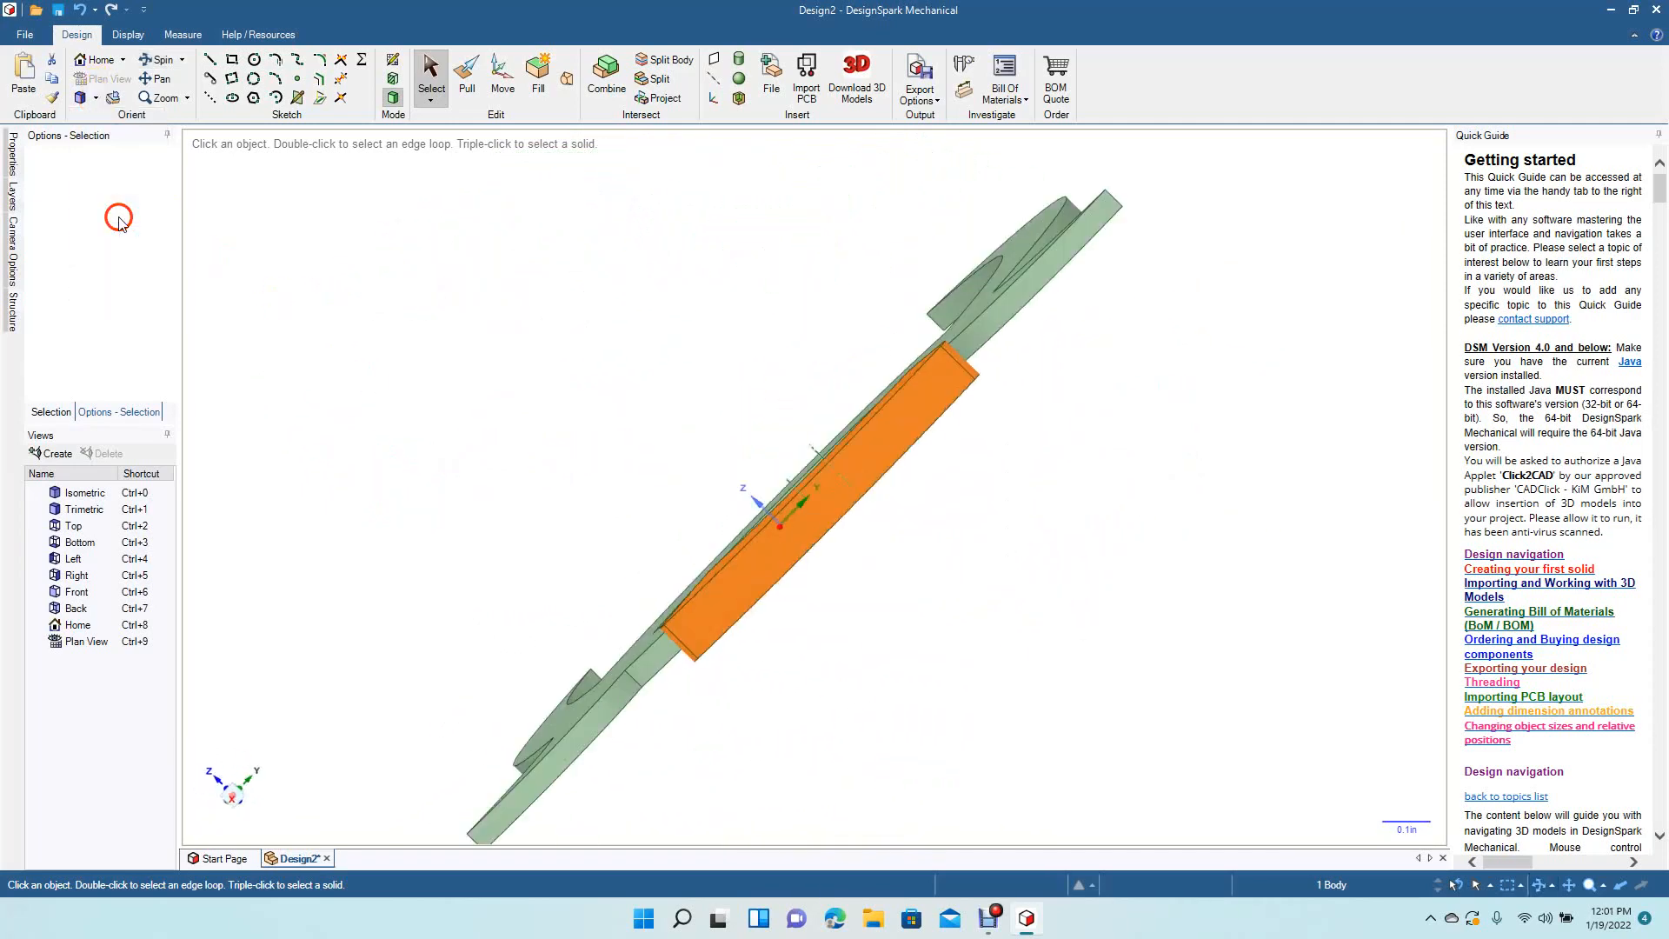
click(502, 77)
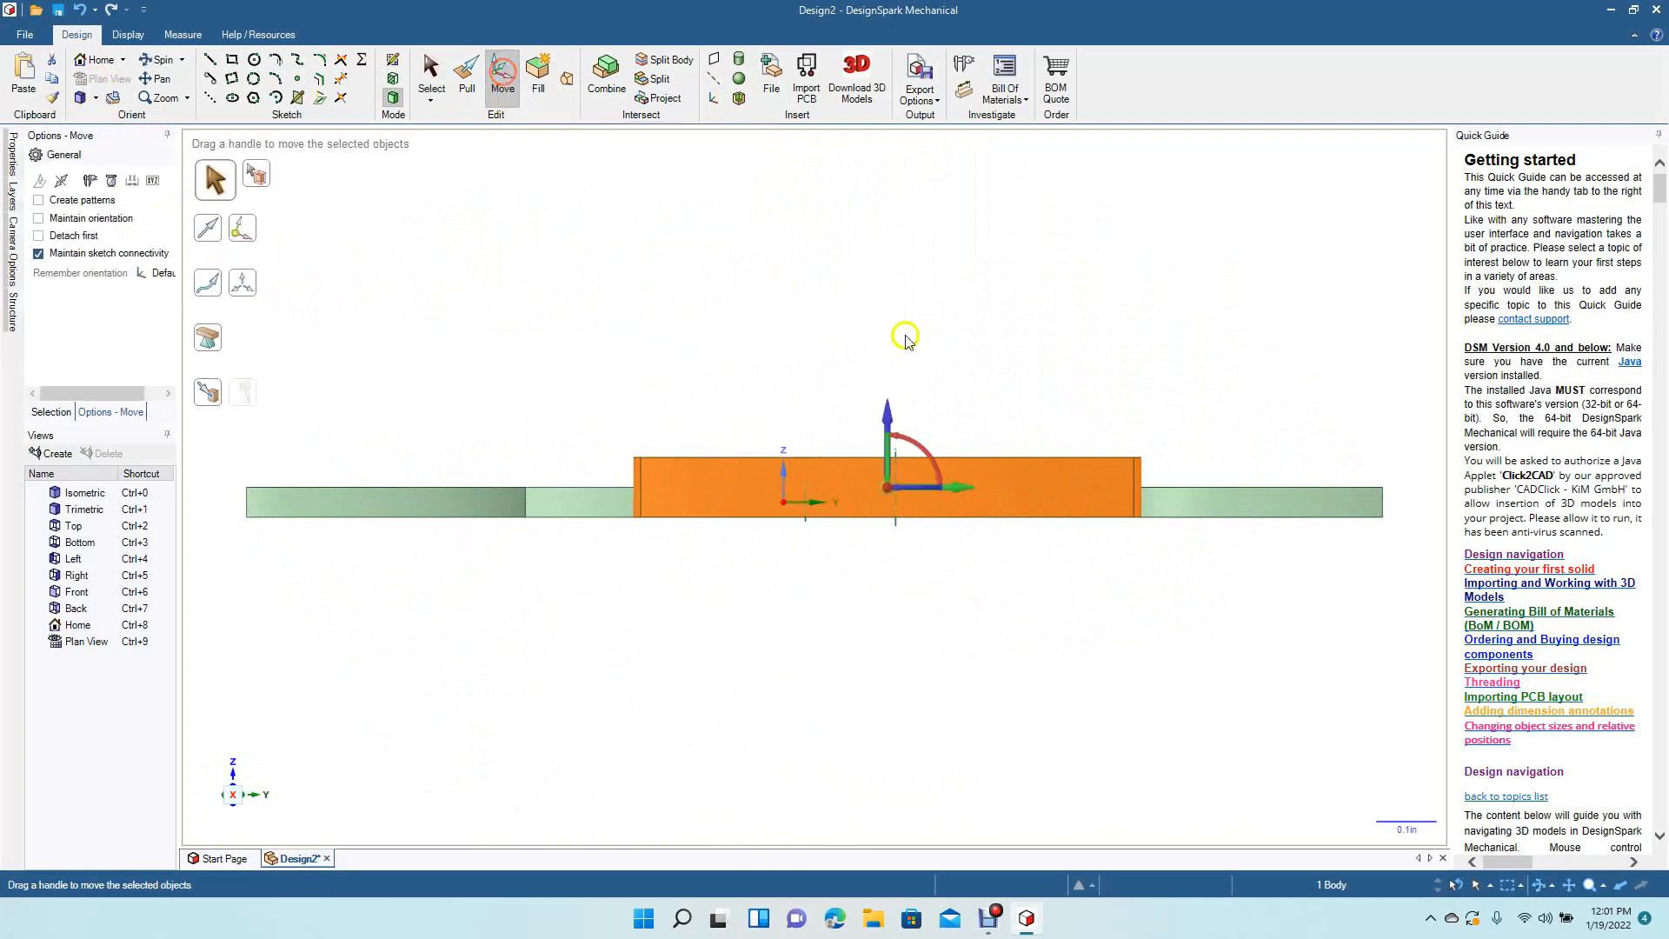
drag(886, 417, 886, 432)
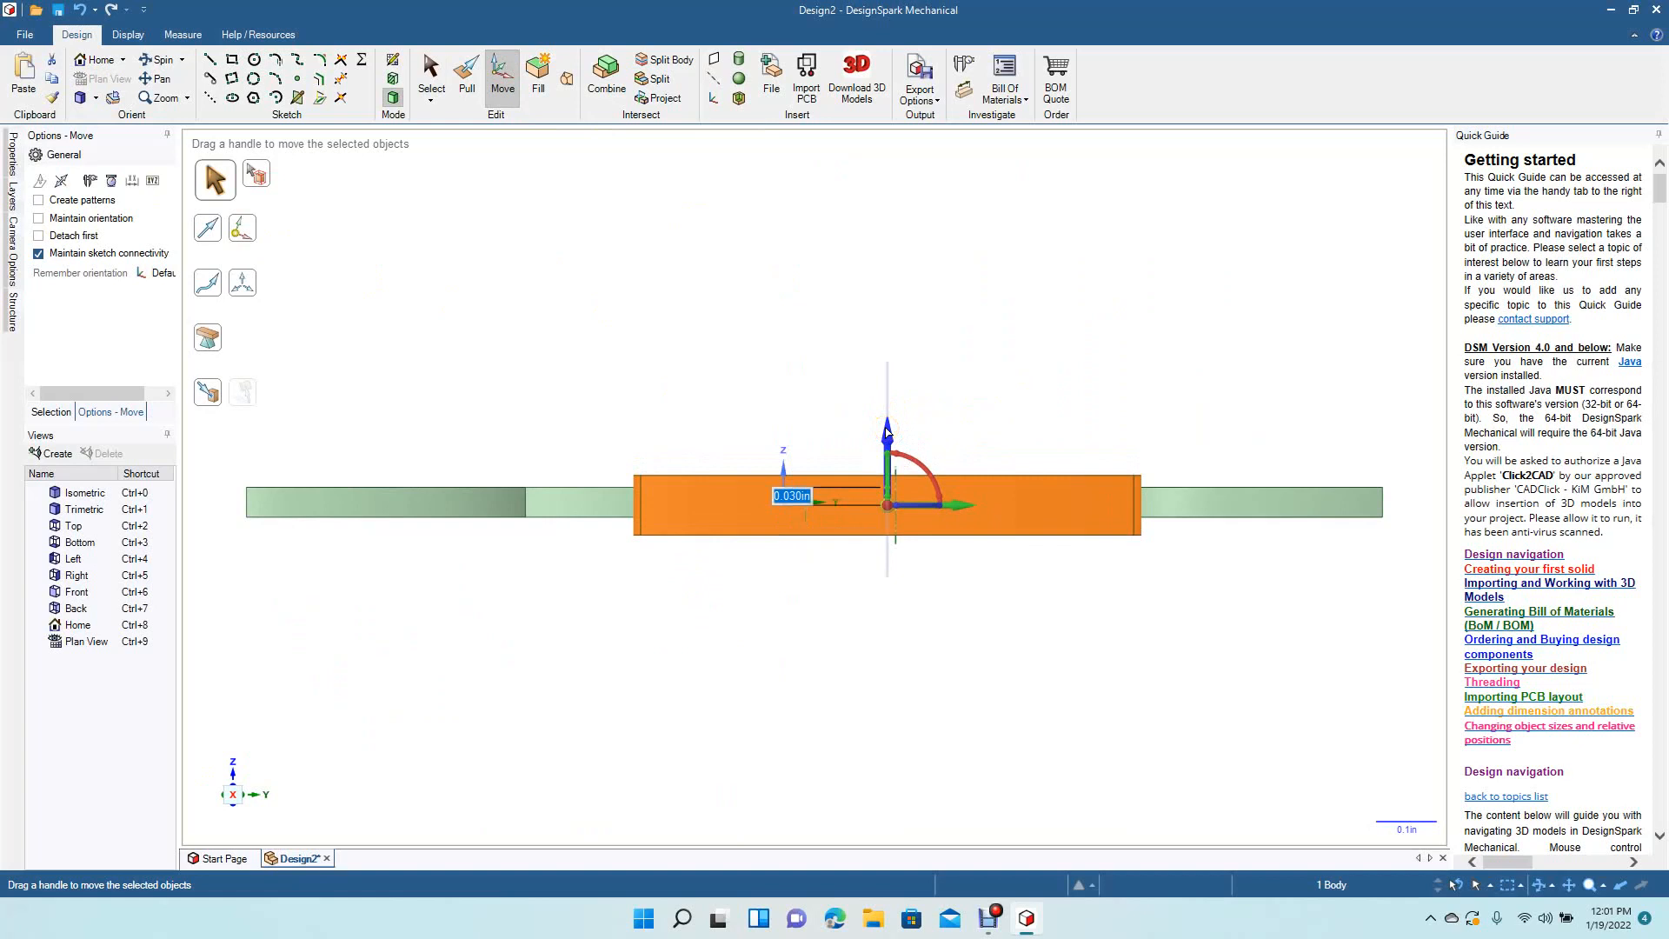
text(0.02)
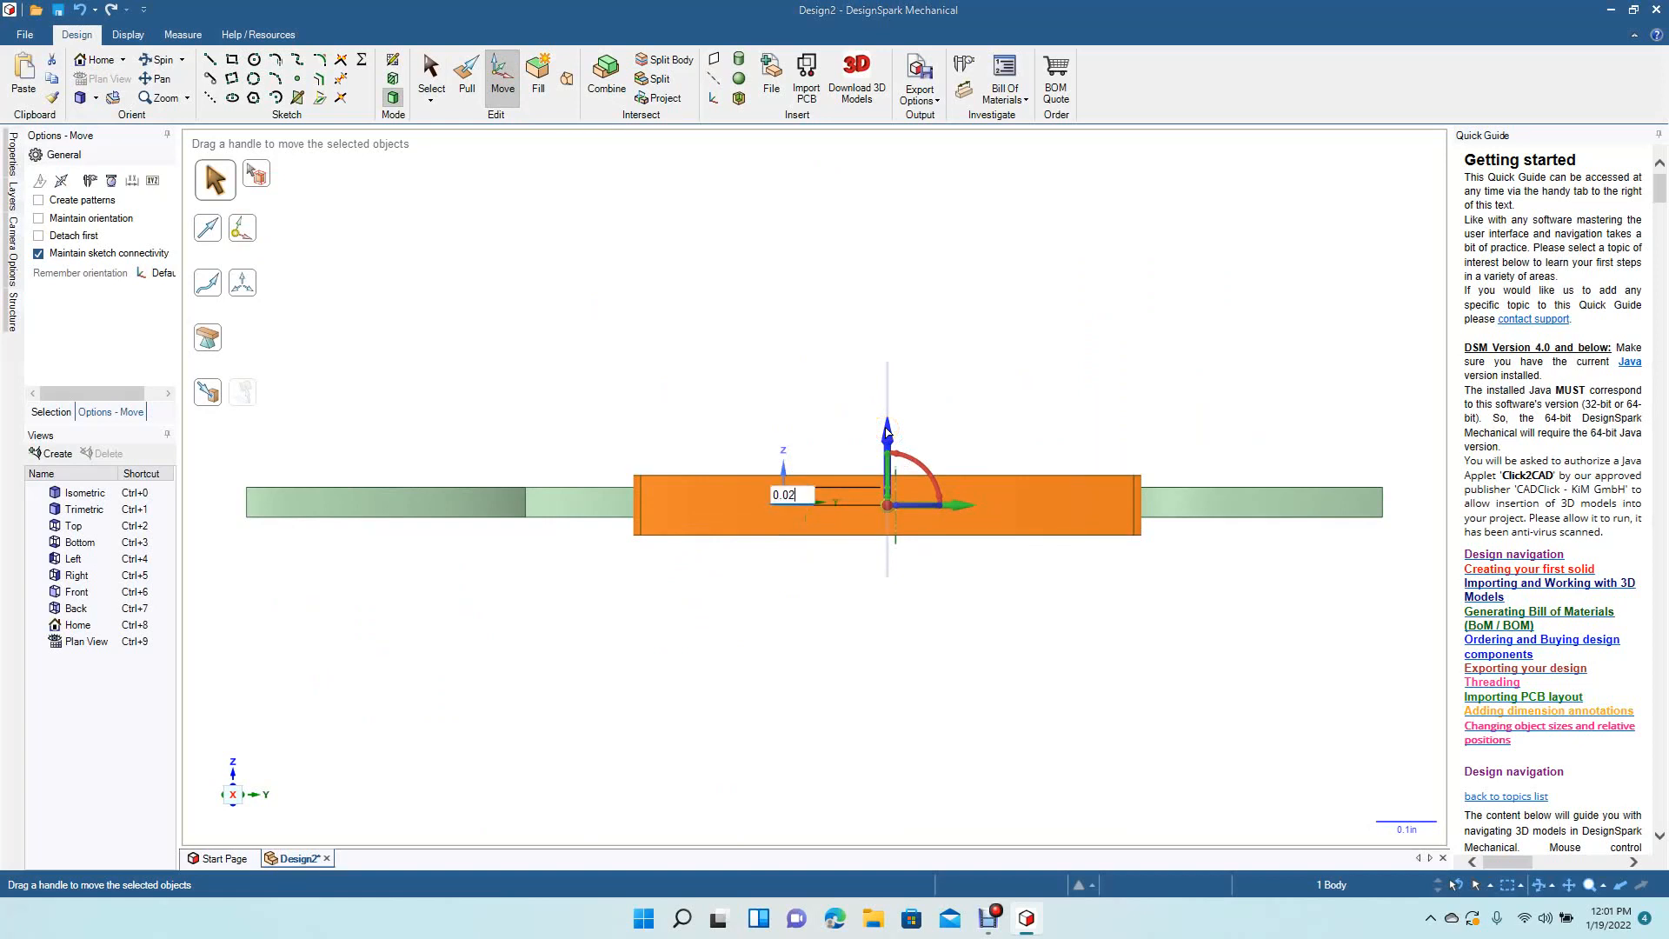
key(Return)
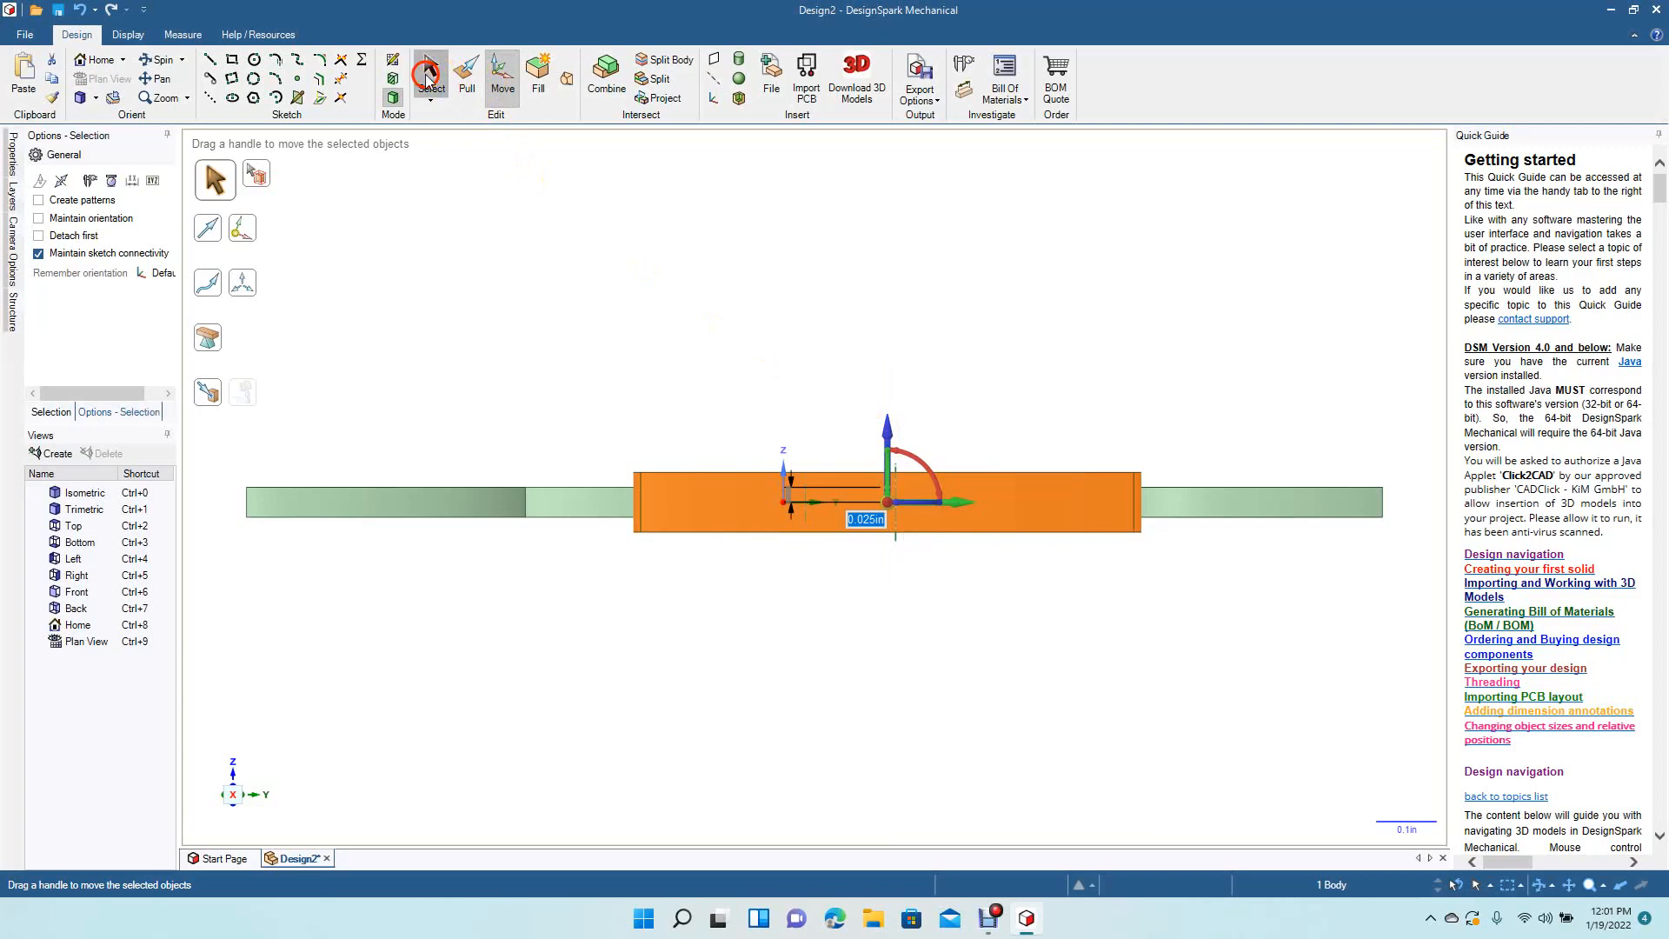
click(431, 74)
Step: Move the grip solid back onto the blade's outer band in the top view, with a last shift of about 0.04 in inward along X
click(161, 60)
drag(313, 260, 382, 330)
middle_drag(586, 364, 548, 461)
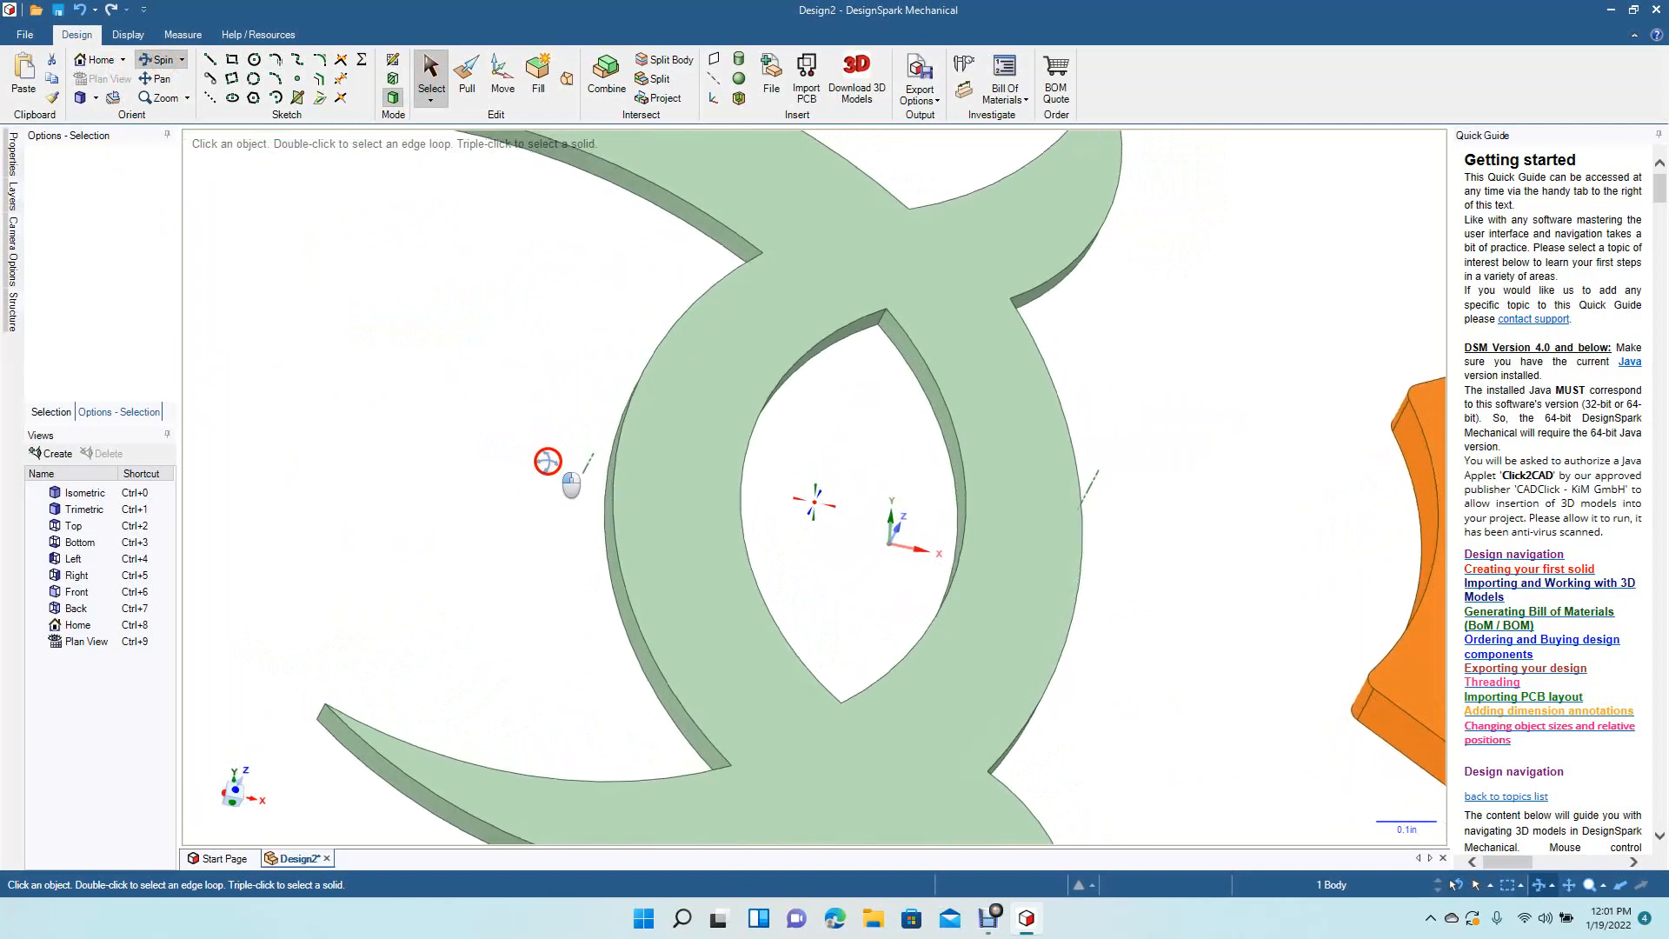
click(94, 97)
click(114, 159)
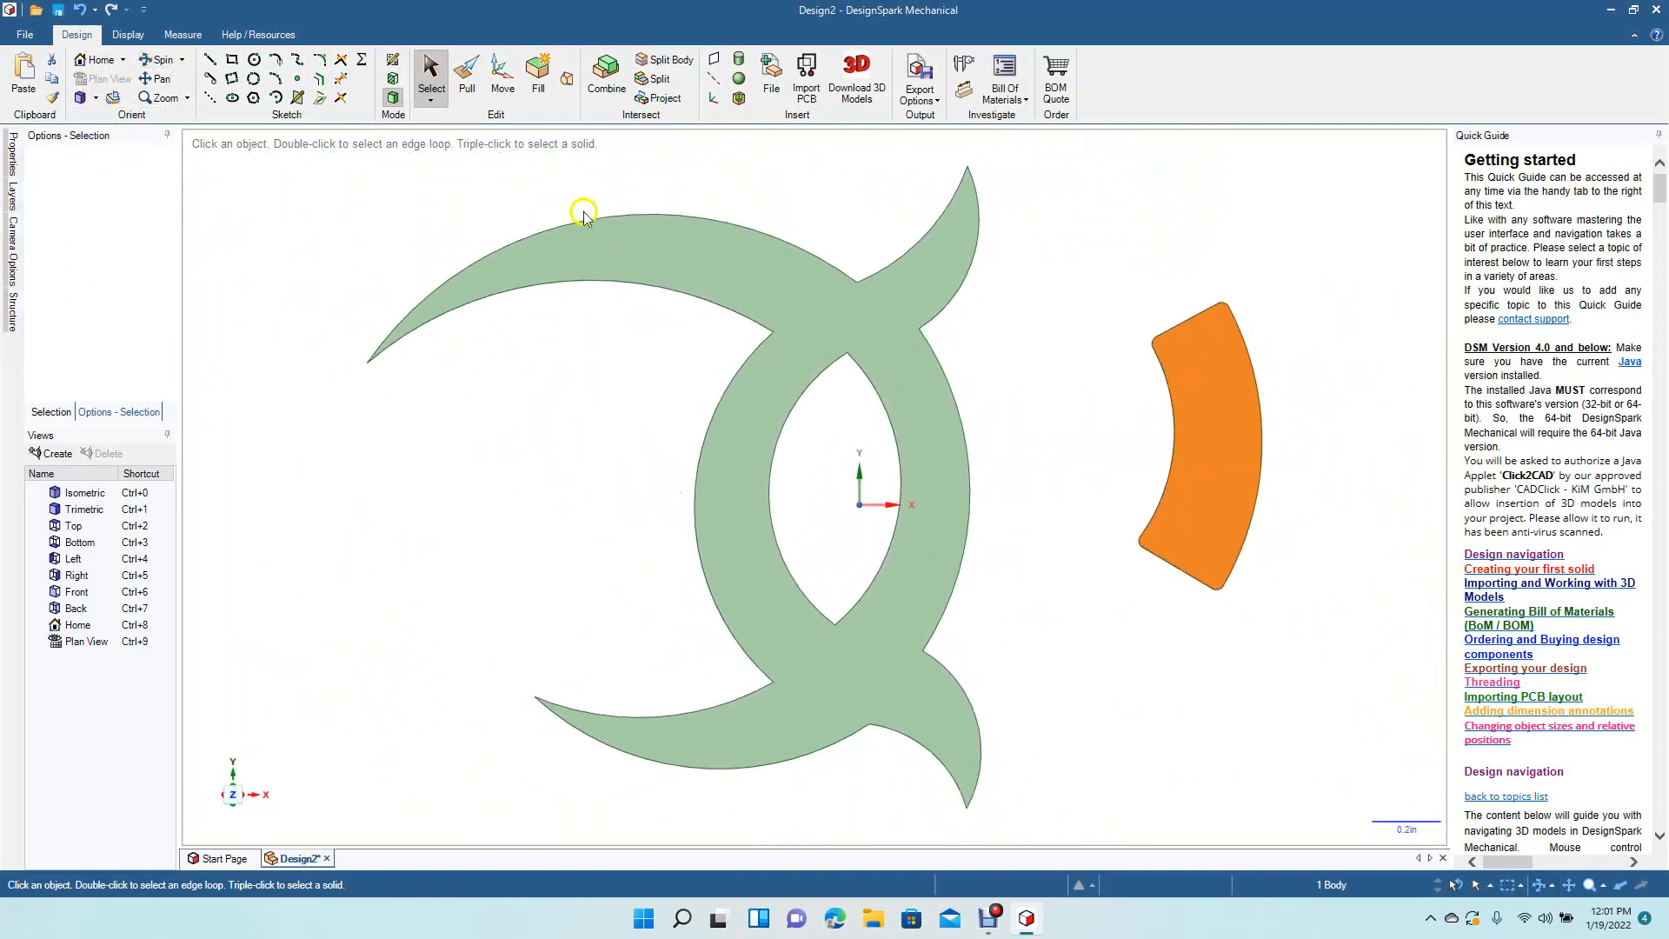
click(502, 78)
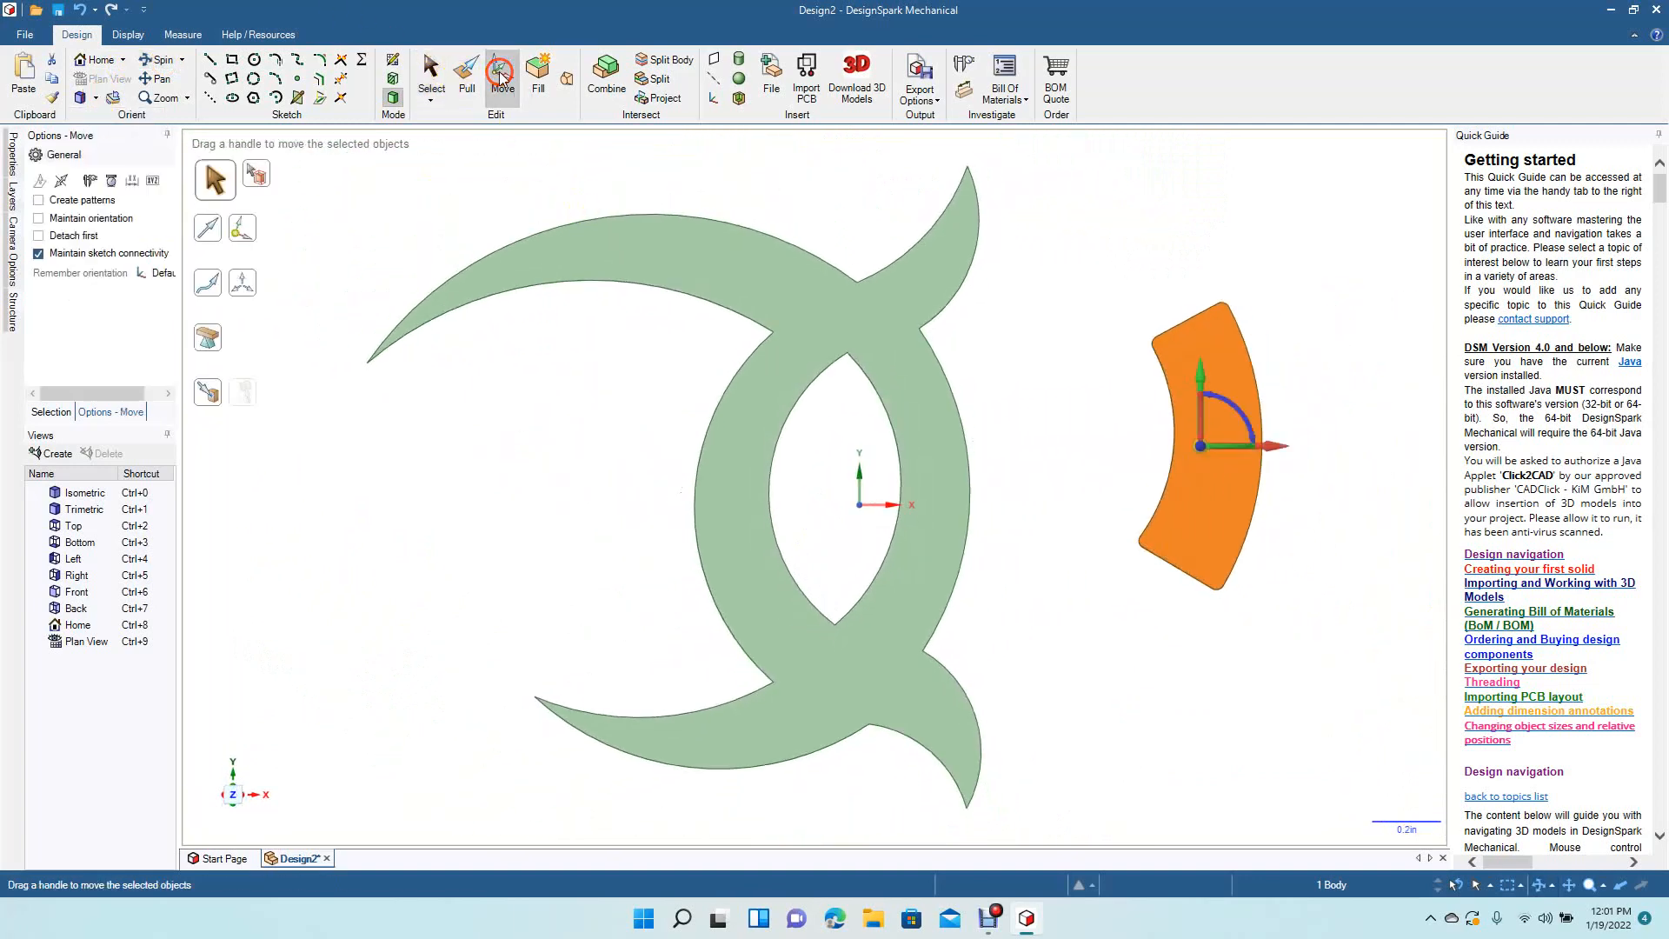
drag(1278, 445, 1009, 530)
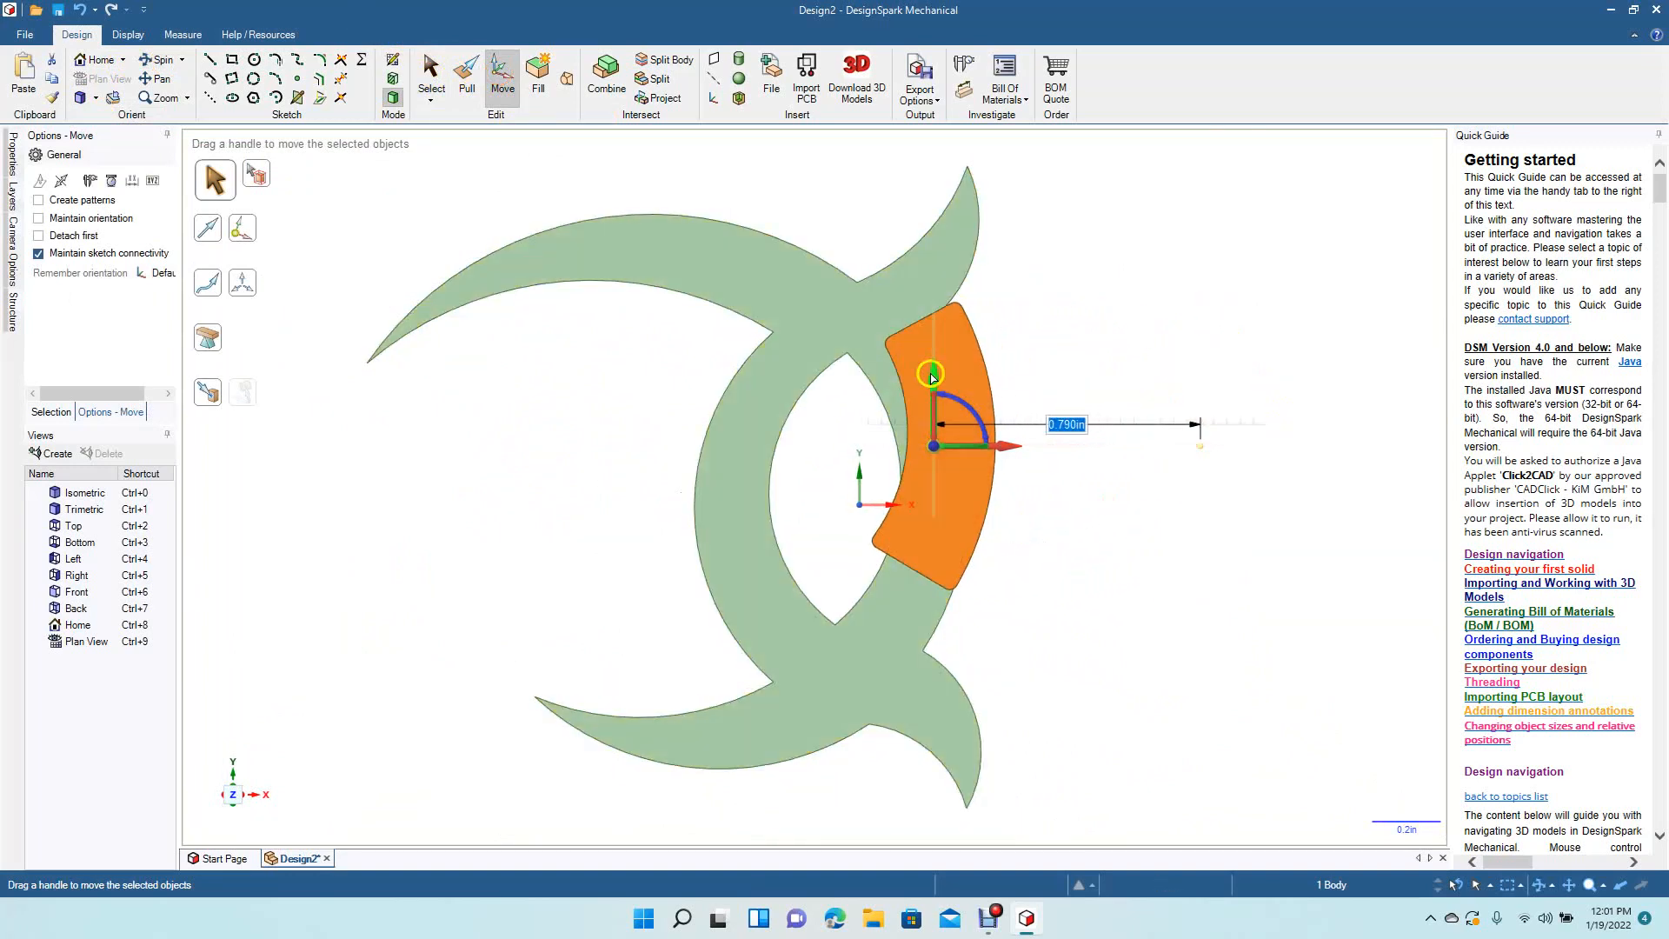
key(ctrl+z)
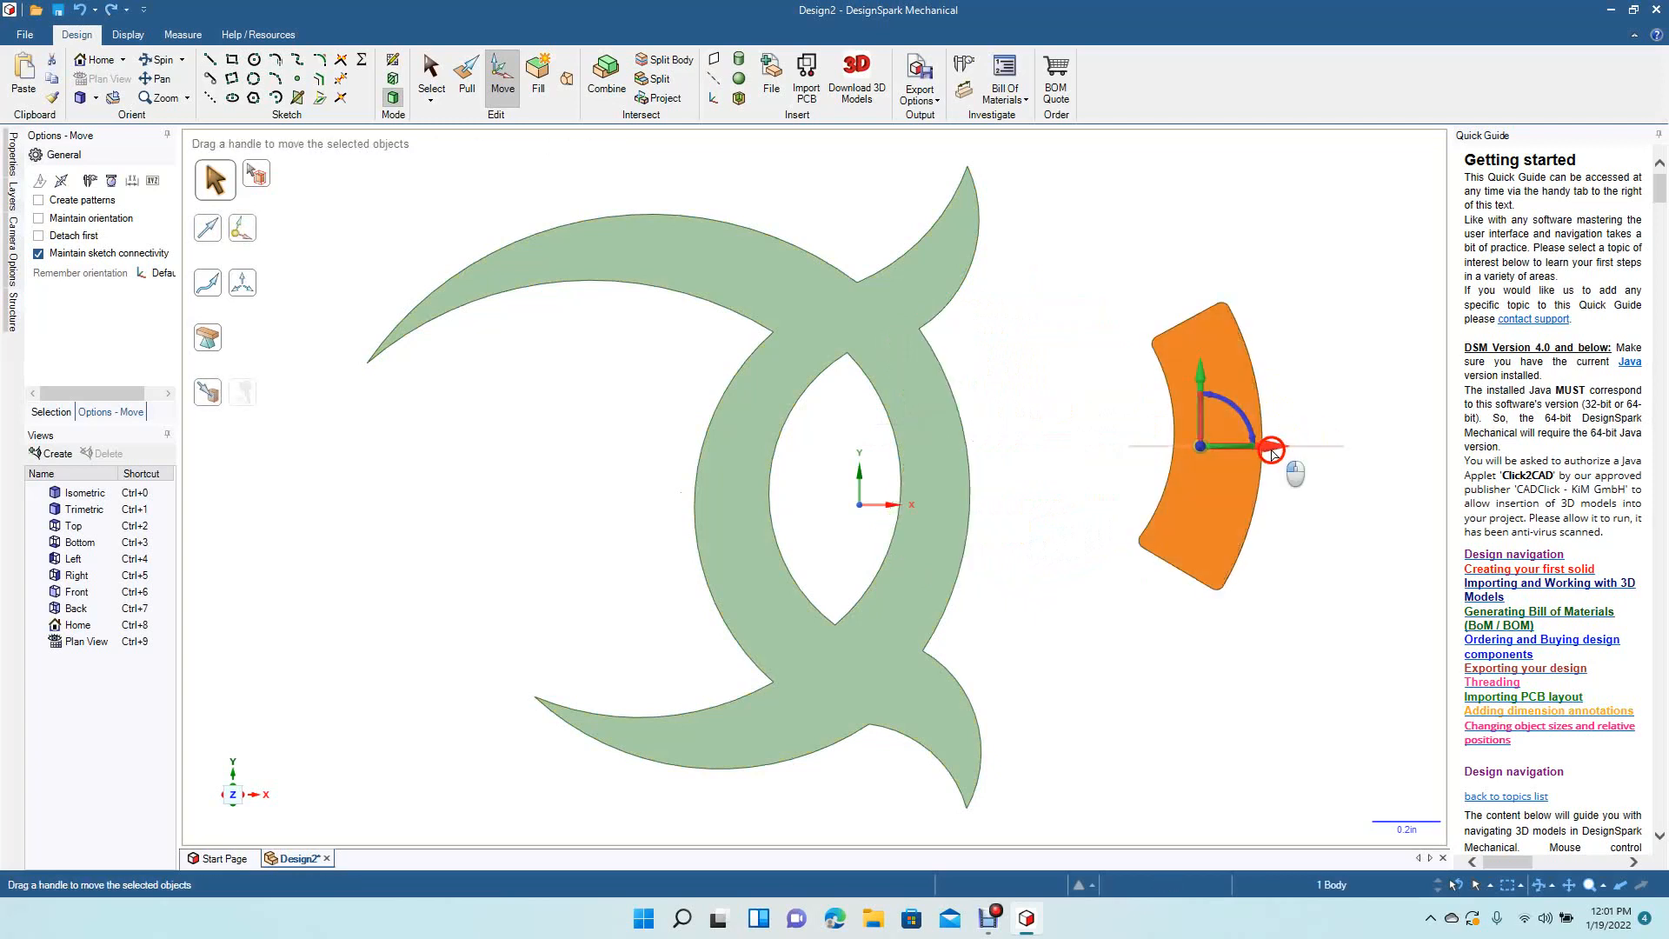
drag(1272, 447, 1004, 543)
drag(930, 380, 909, 424)
drag(1011, 487, 997, 496)
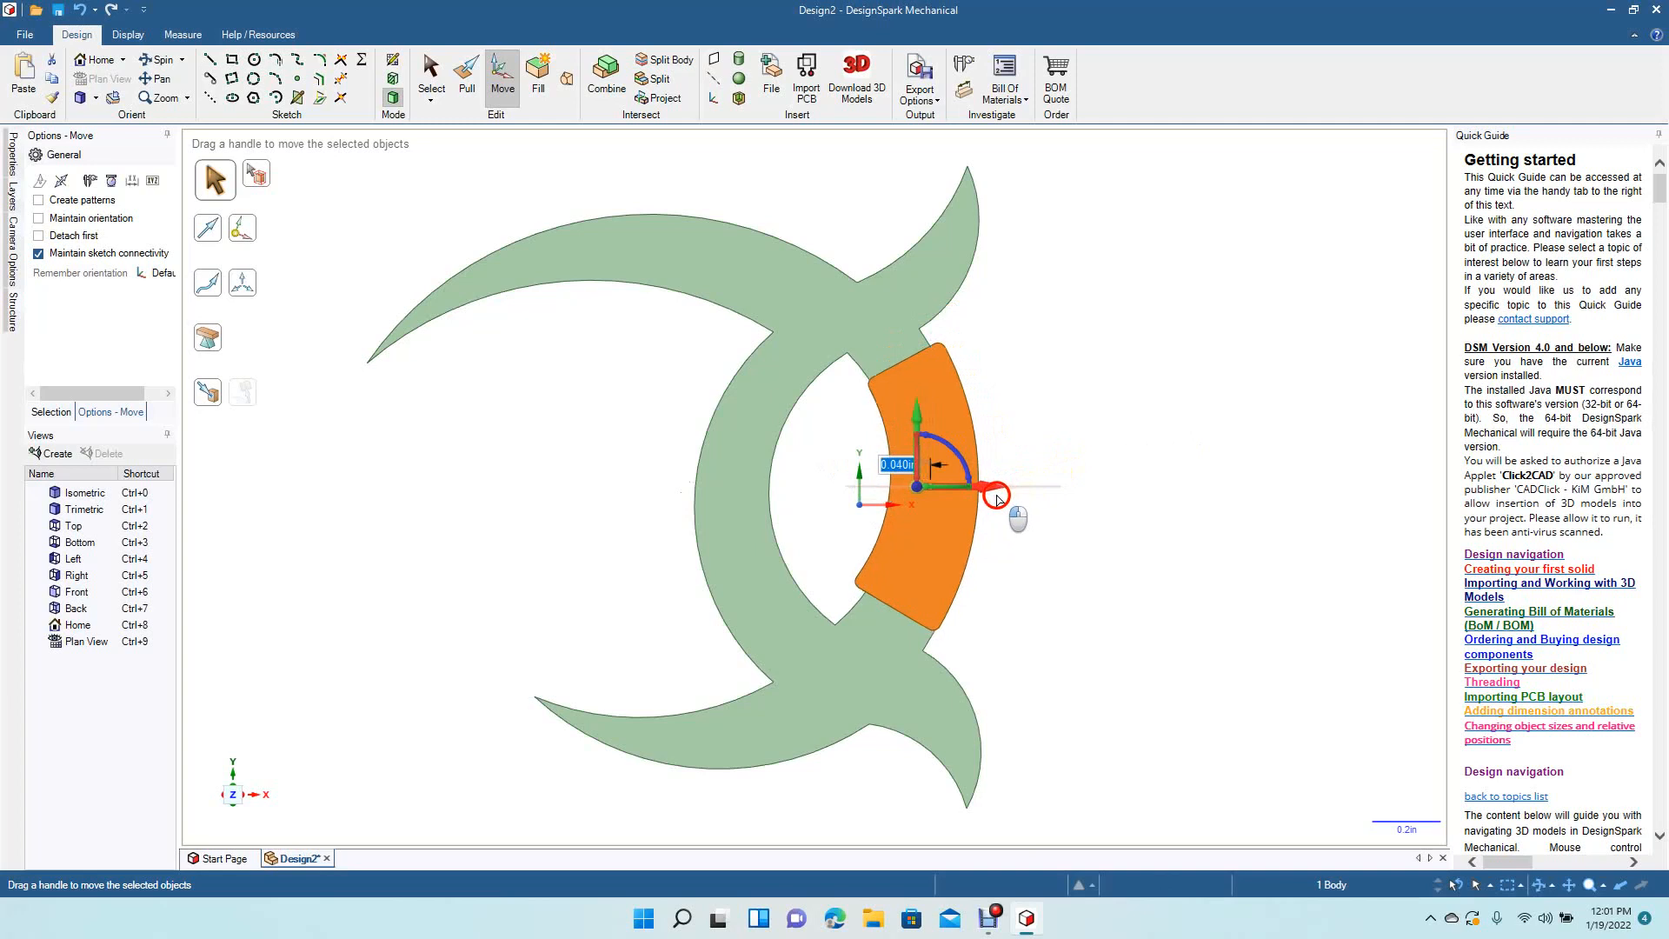
Step: Fine-tune the grip's fit over the band, shifting it about 0.02 in down along Y and 0.015 in outward, then slightly inward along X
drag(997, 497, 997, 497)
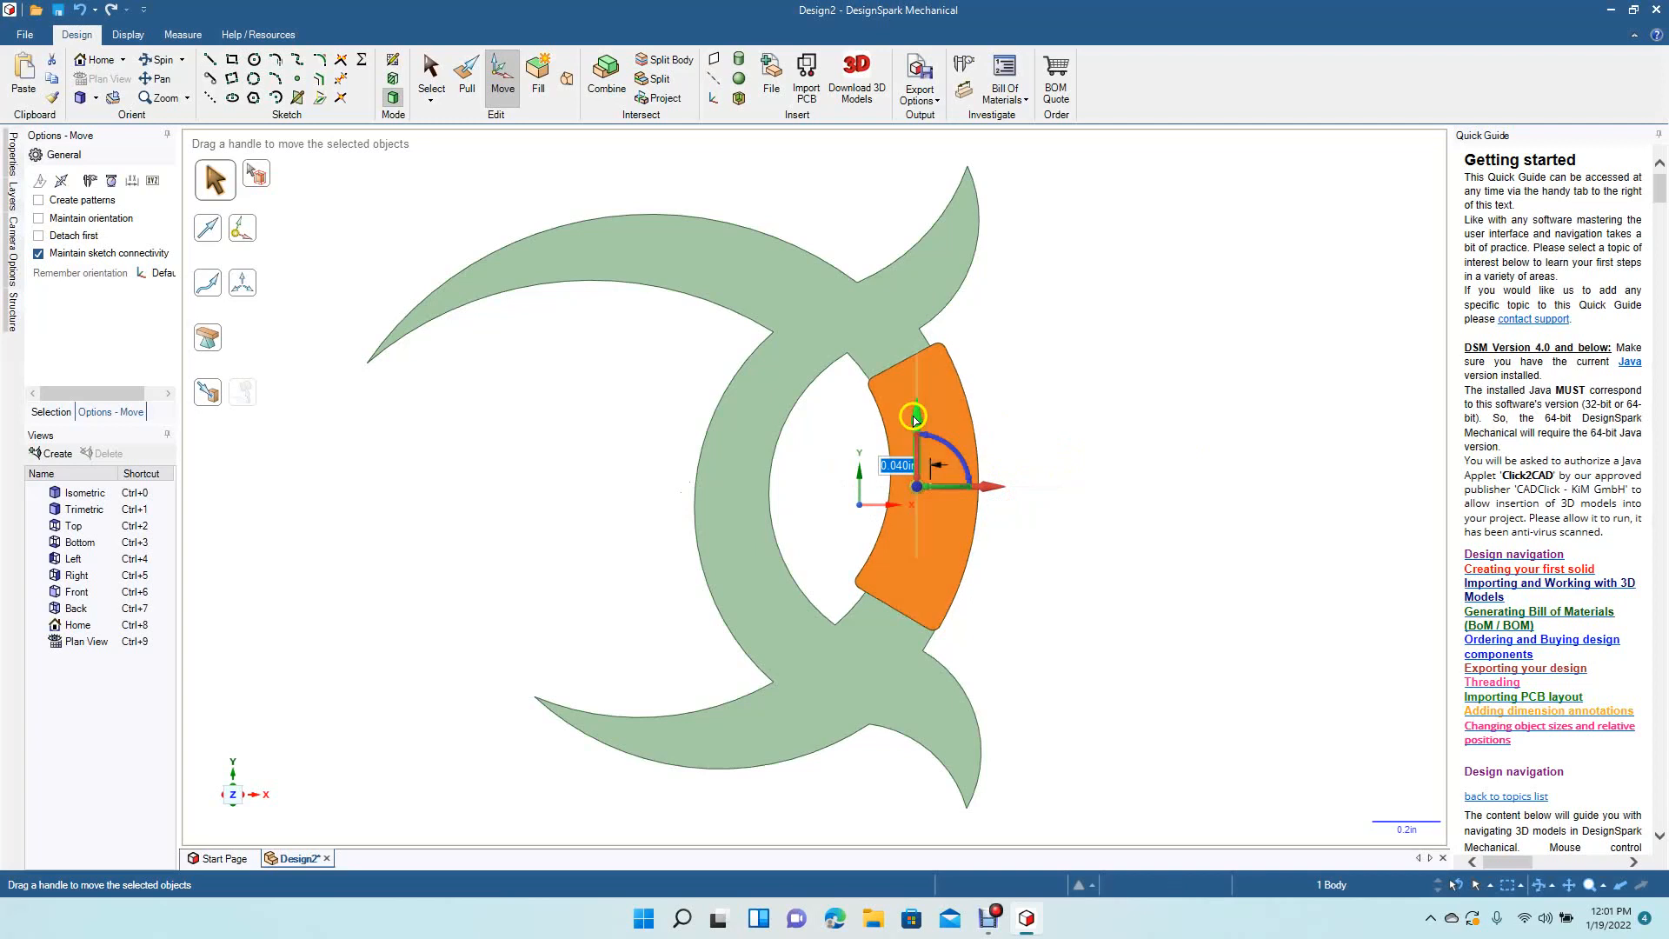
drag(914, 419, 914, 426)
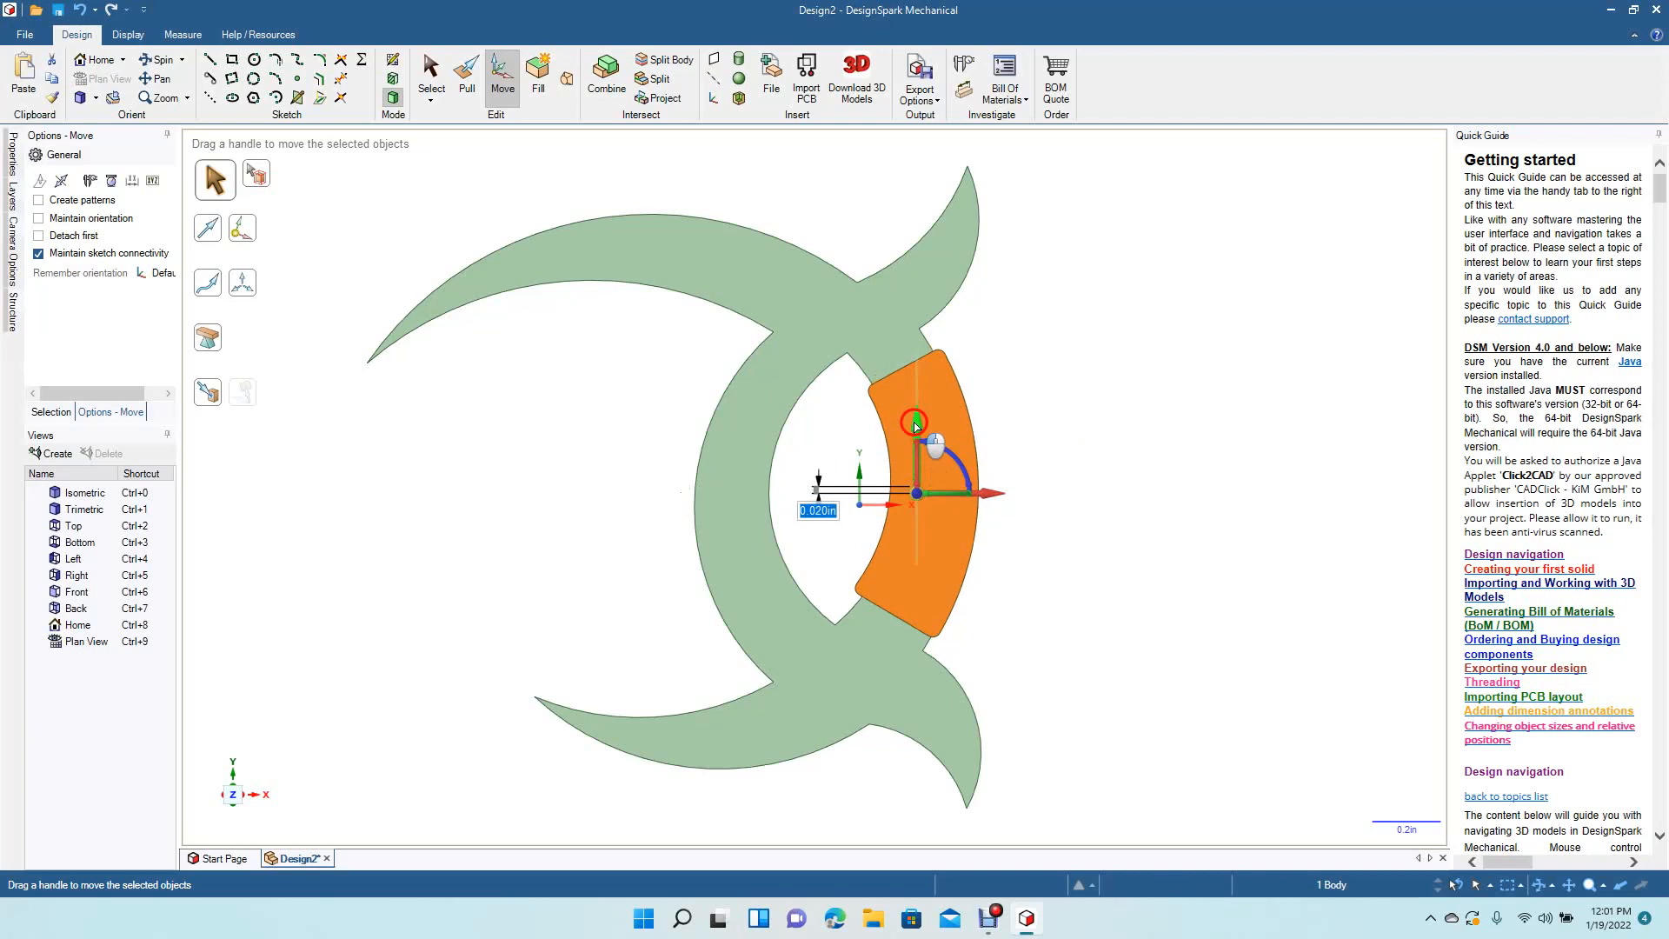
drag(915, 424, 914, 424)
drag(994, 492, 995, 508)
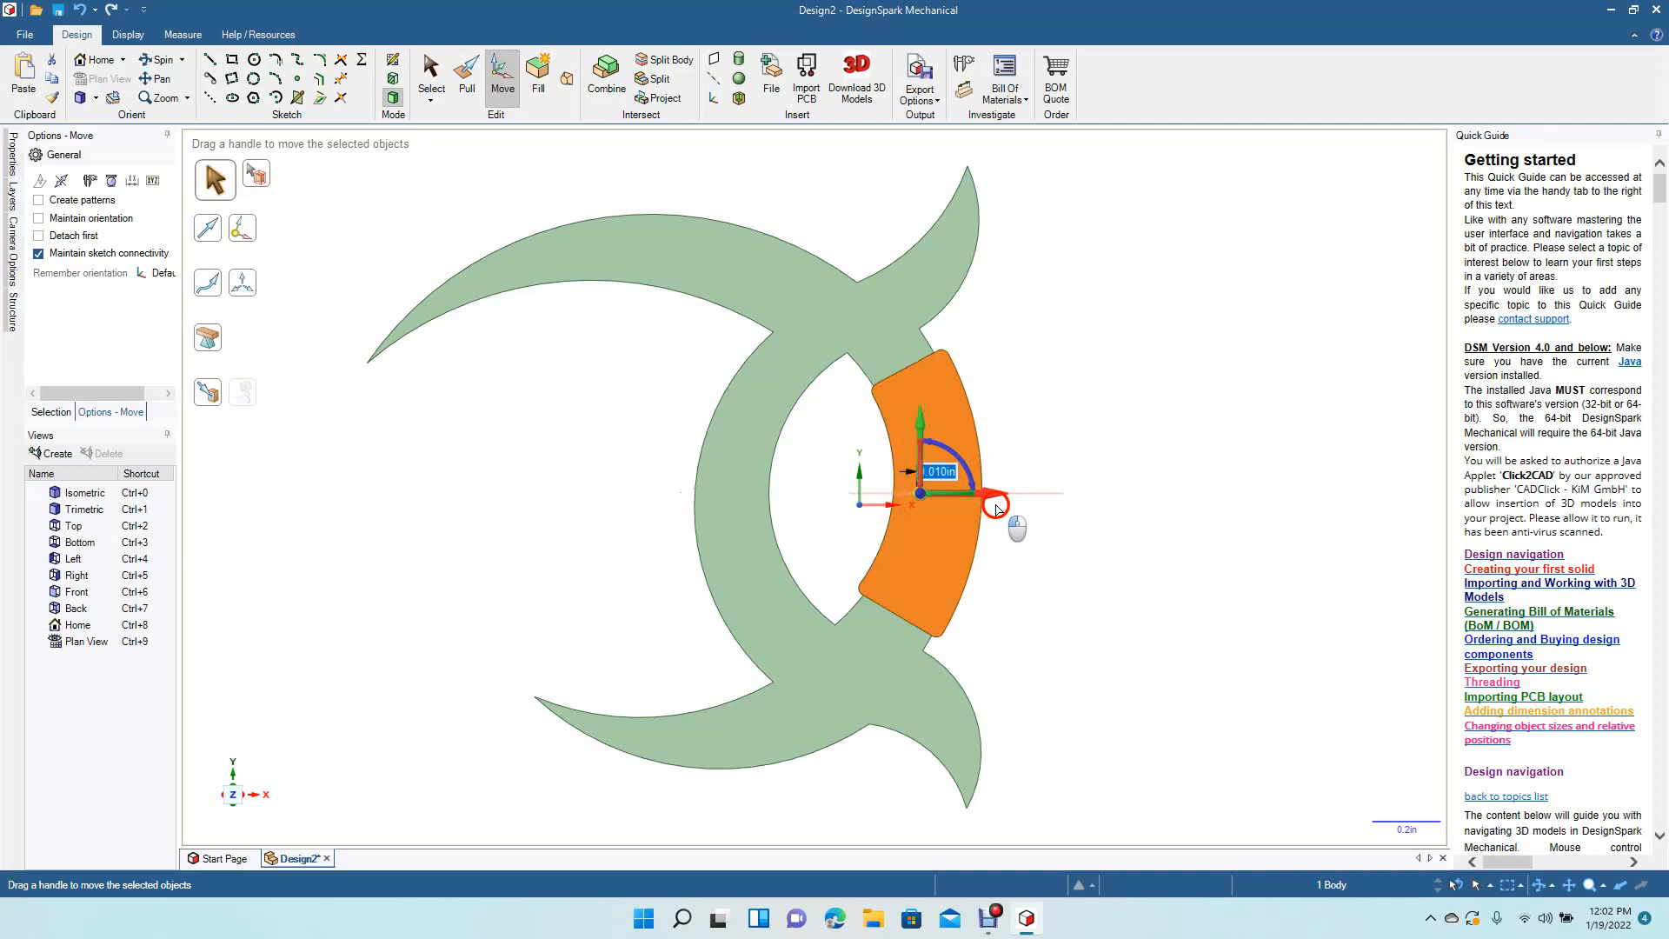
drag(996, 508, 998, 509)
text(0)
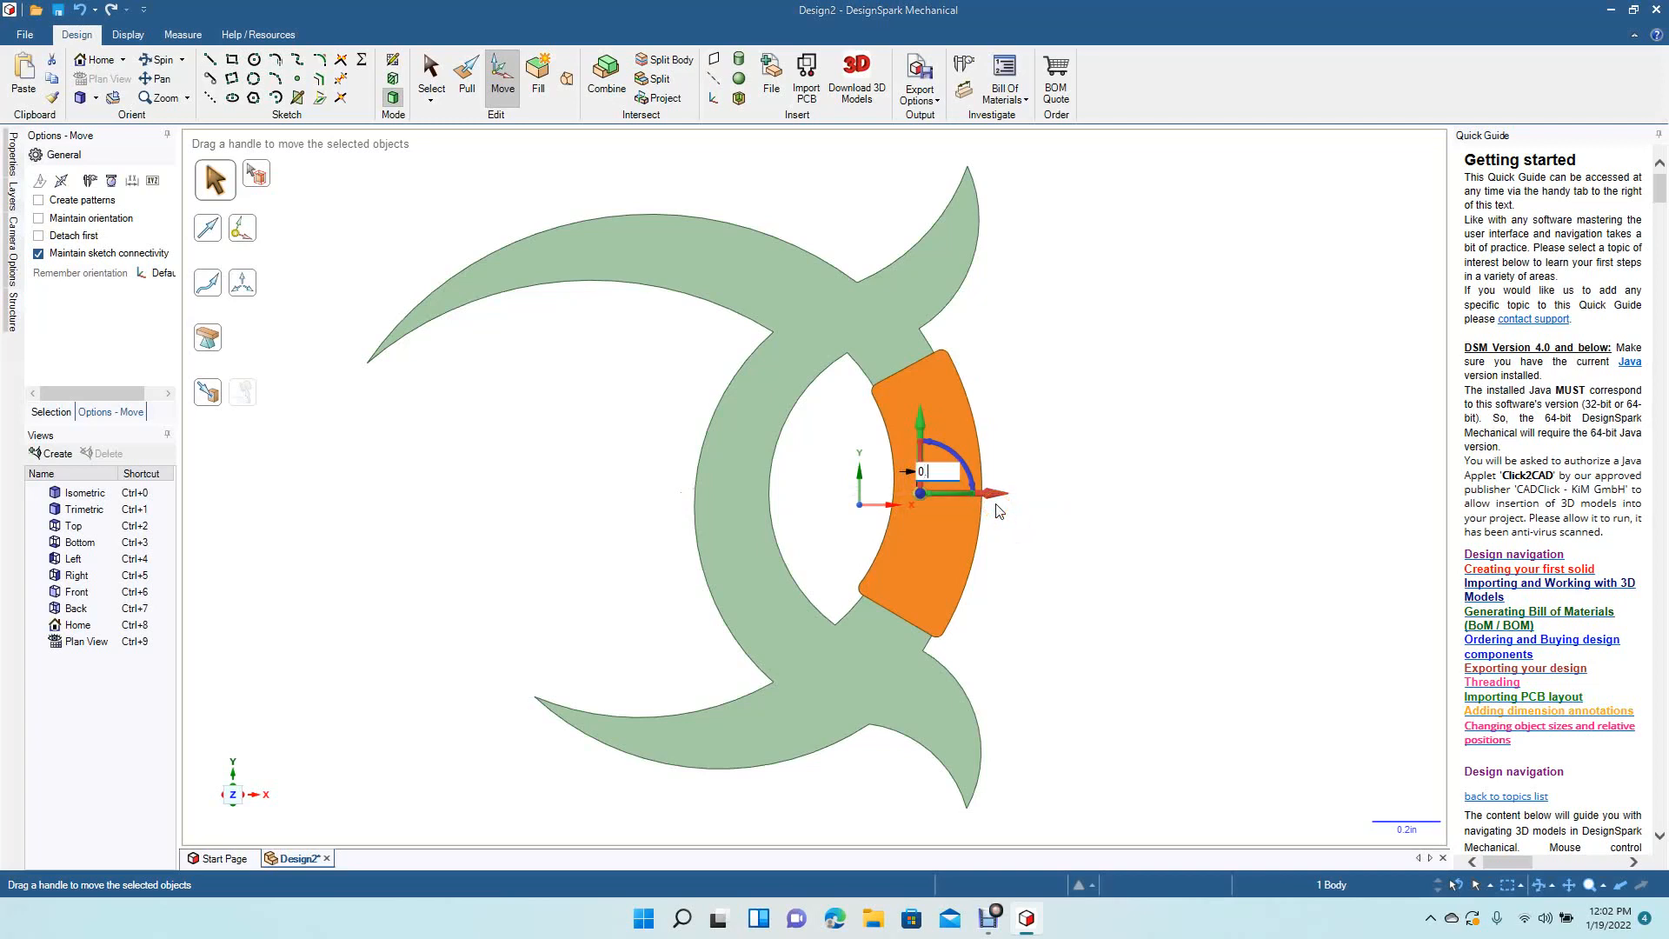
key(Return)
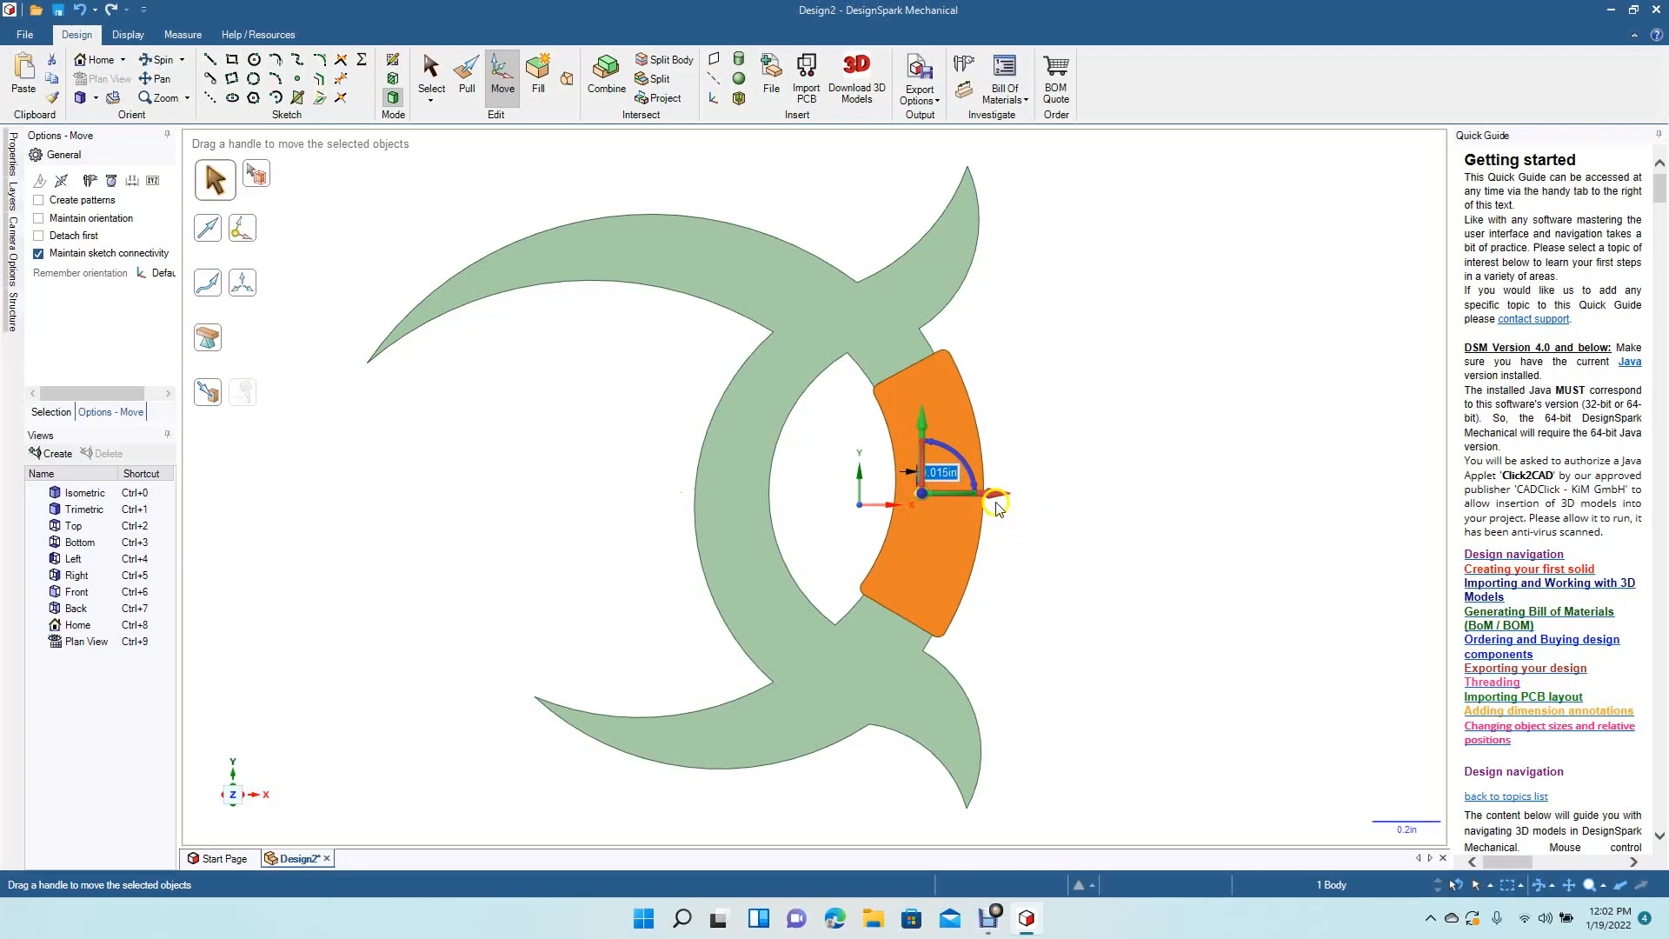
drag(998, 500, 993, 506)
click(1075, 474)
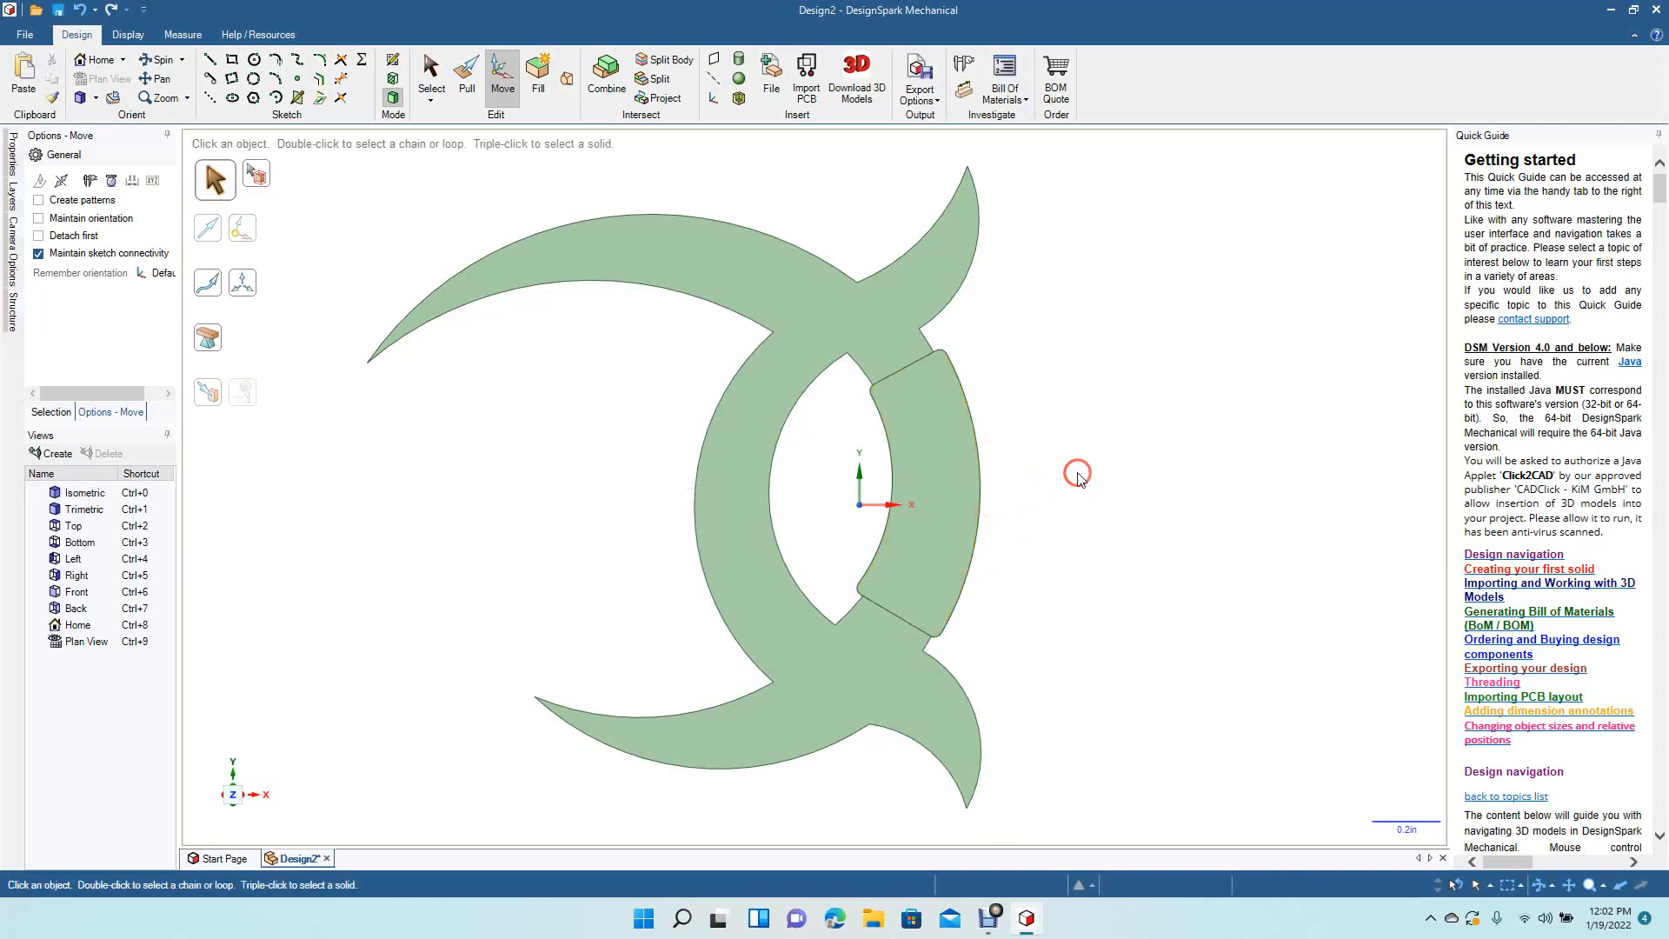
Step: Round the full edge loop around one flat face of the grip
click(159, 59)
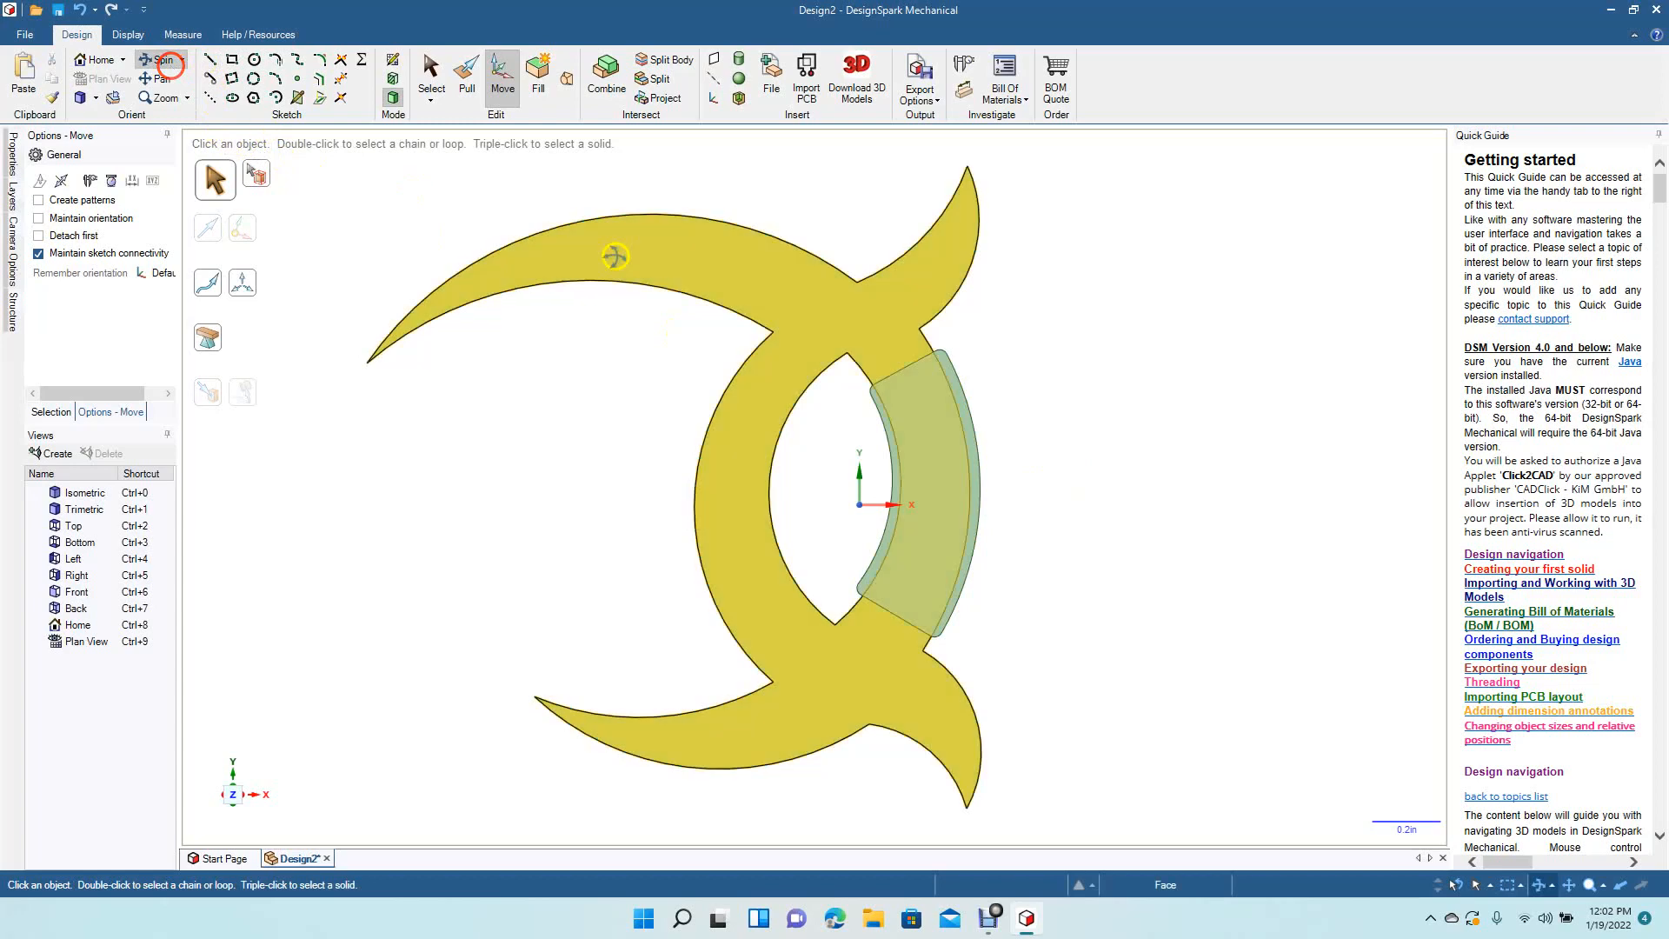
drag(1084, 458, 1131, 460)
click(467, 71)
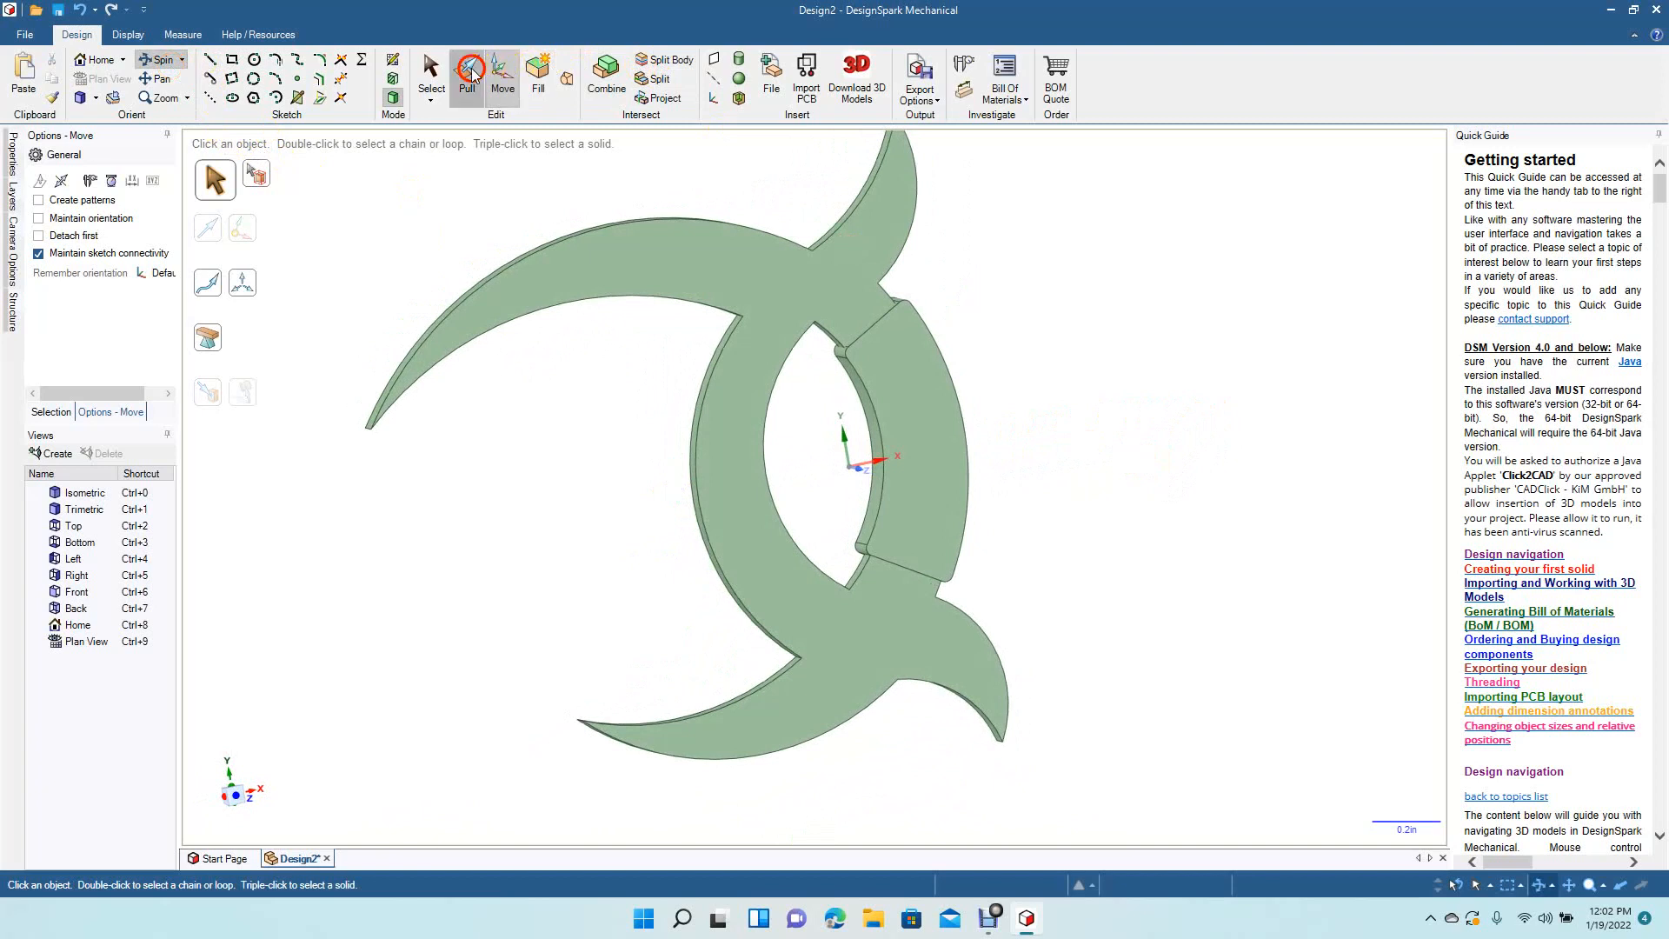
click(865, 409)
double_click(874, 413)
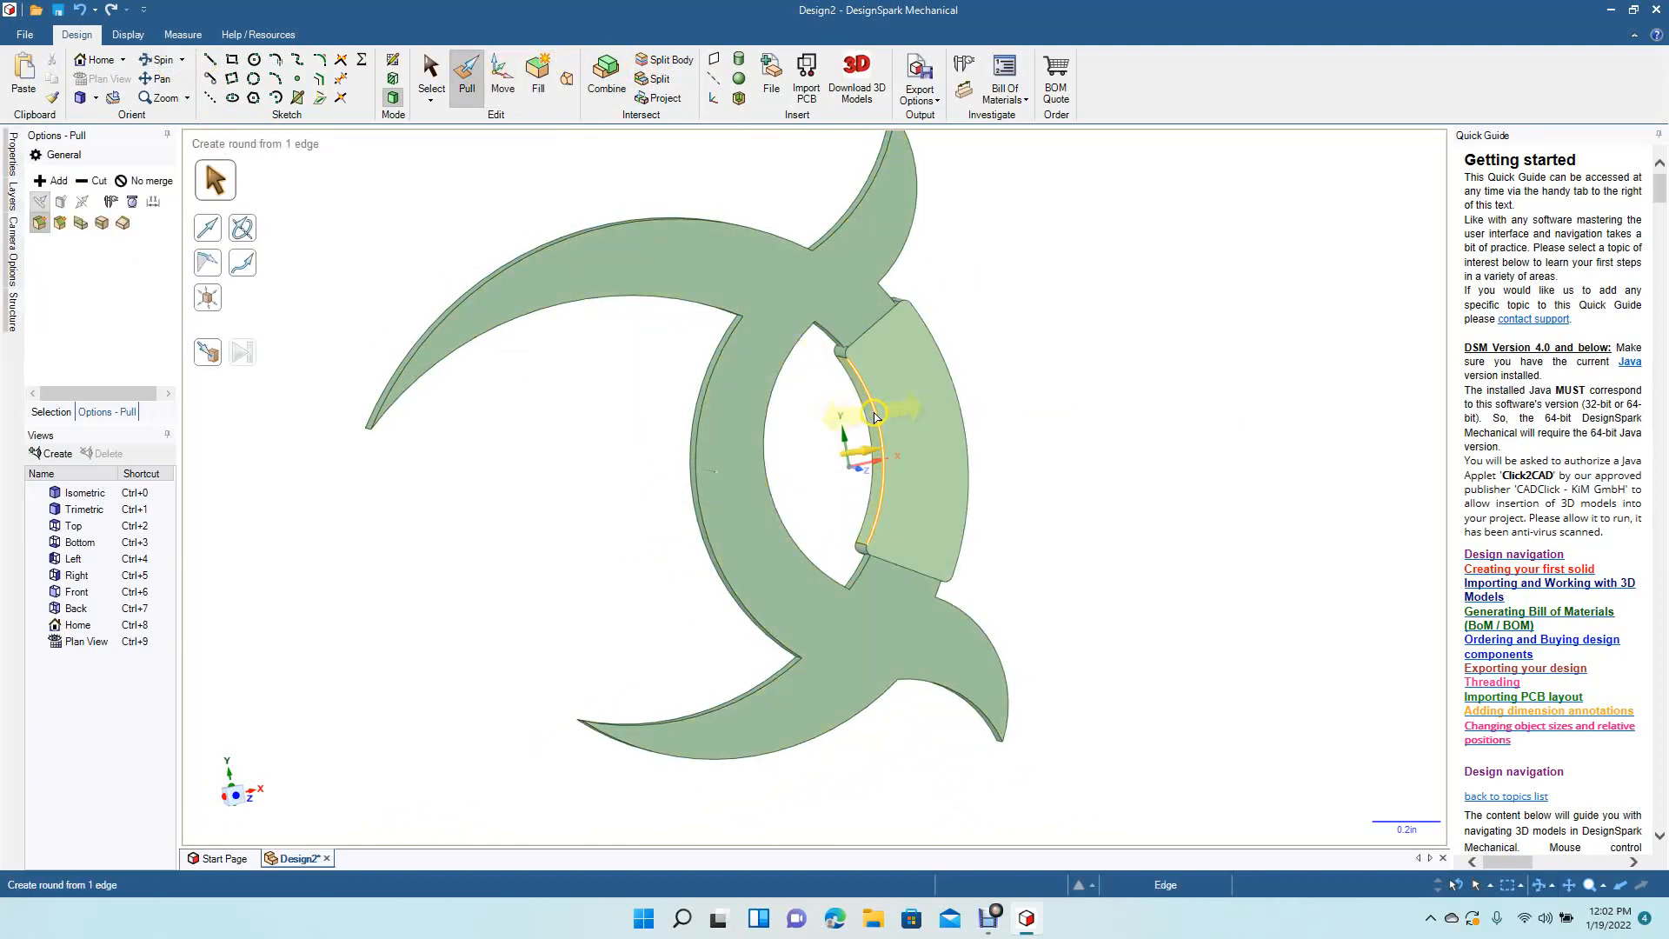
drag(874, 416, 885, 419)
Step: Round the edge loop around the grip's opposite flat face with a radius of 0.02 in
click(159, 59)
drag(1188, 499, 769, 627)
click(431, 76)
click(467, 79)
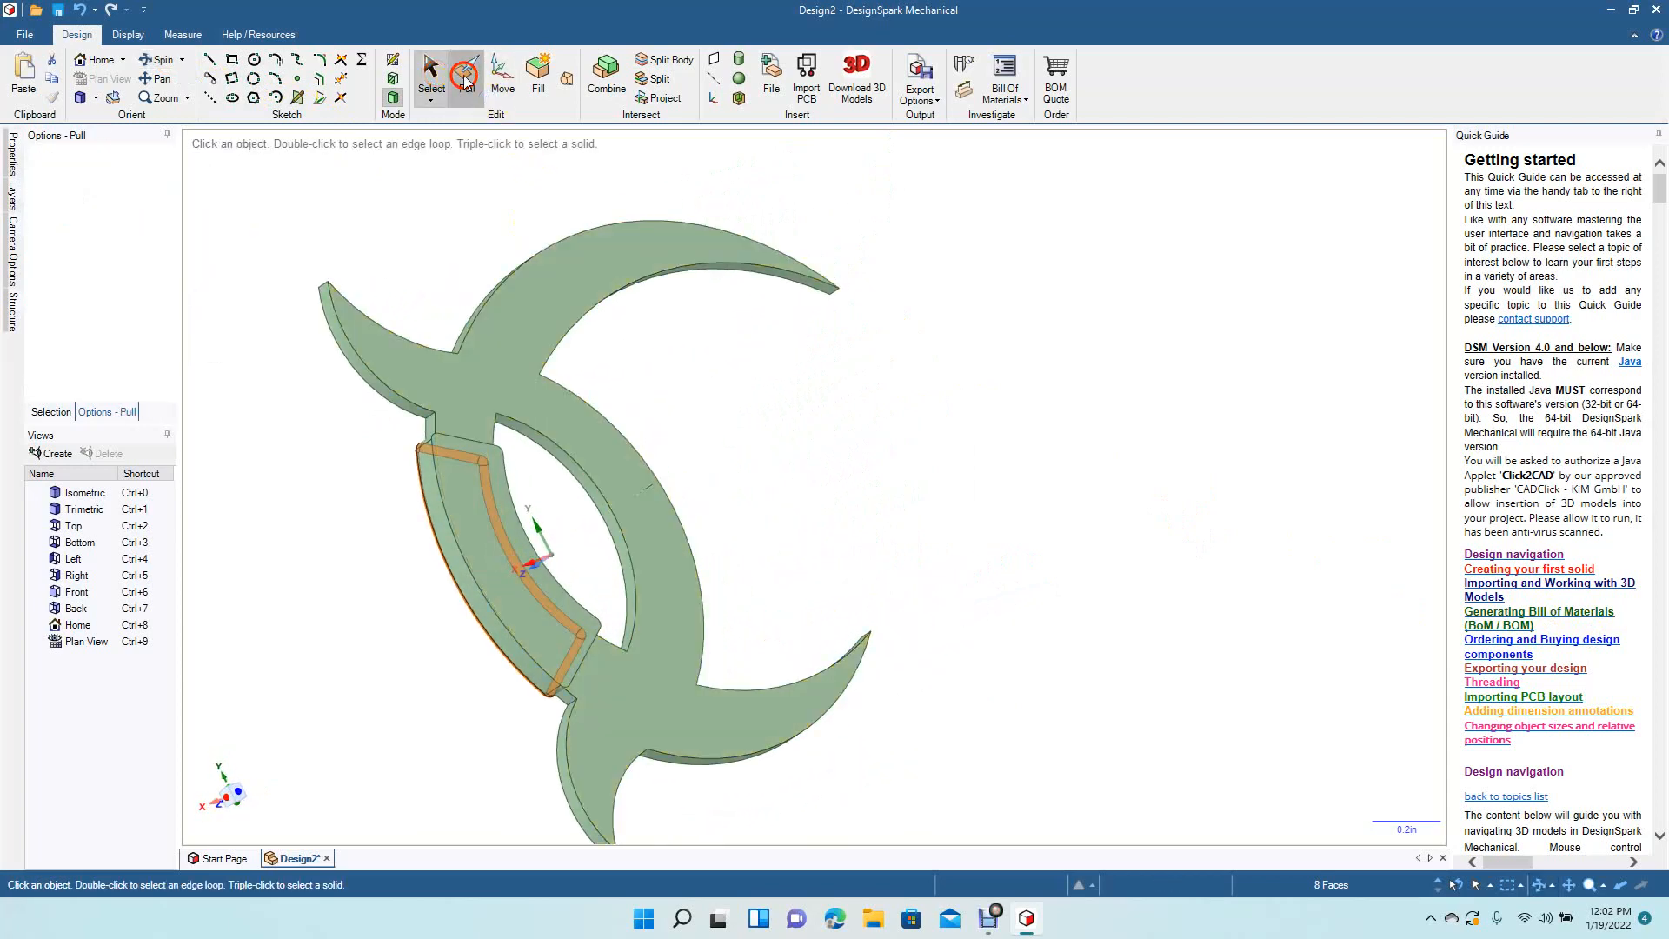
click(443, 506)
key(Delete)
drag(445, 510, 440, 523)
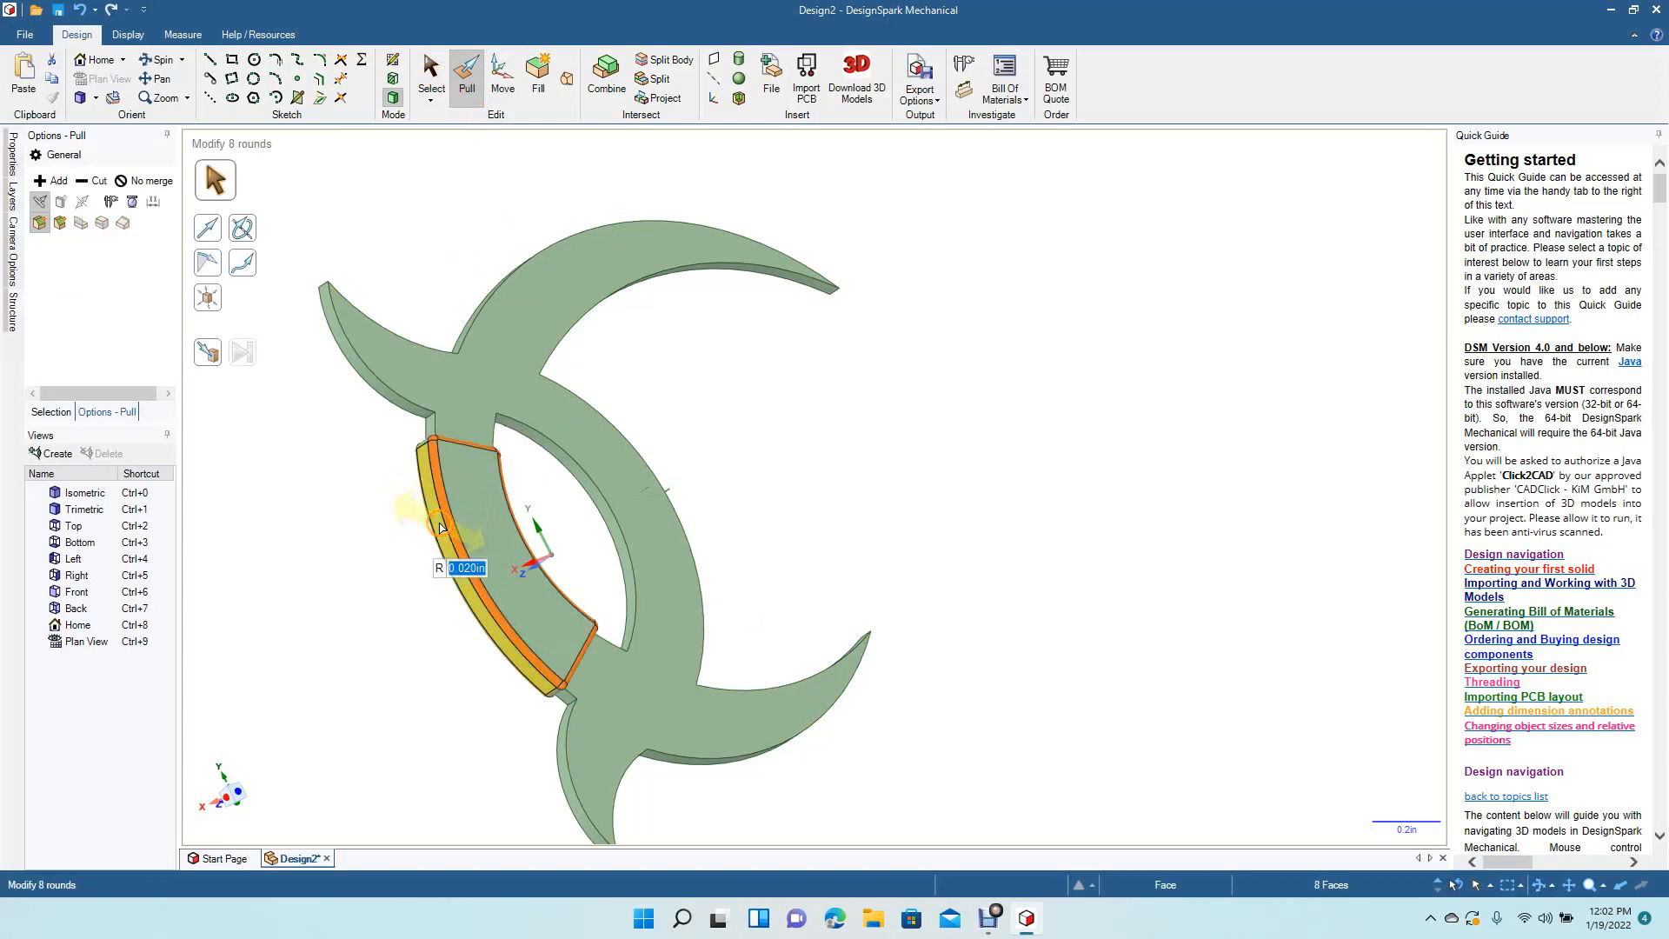
click(437, 87)
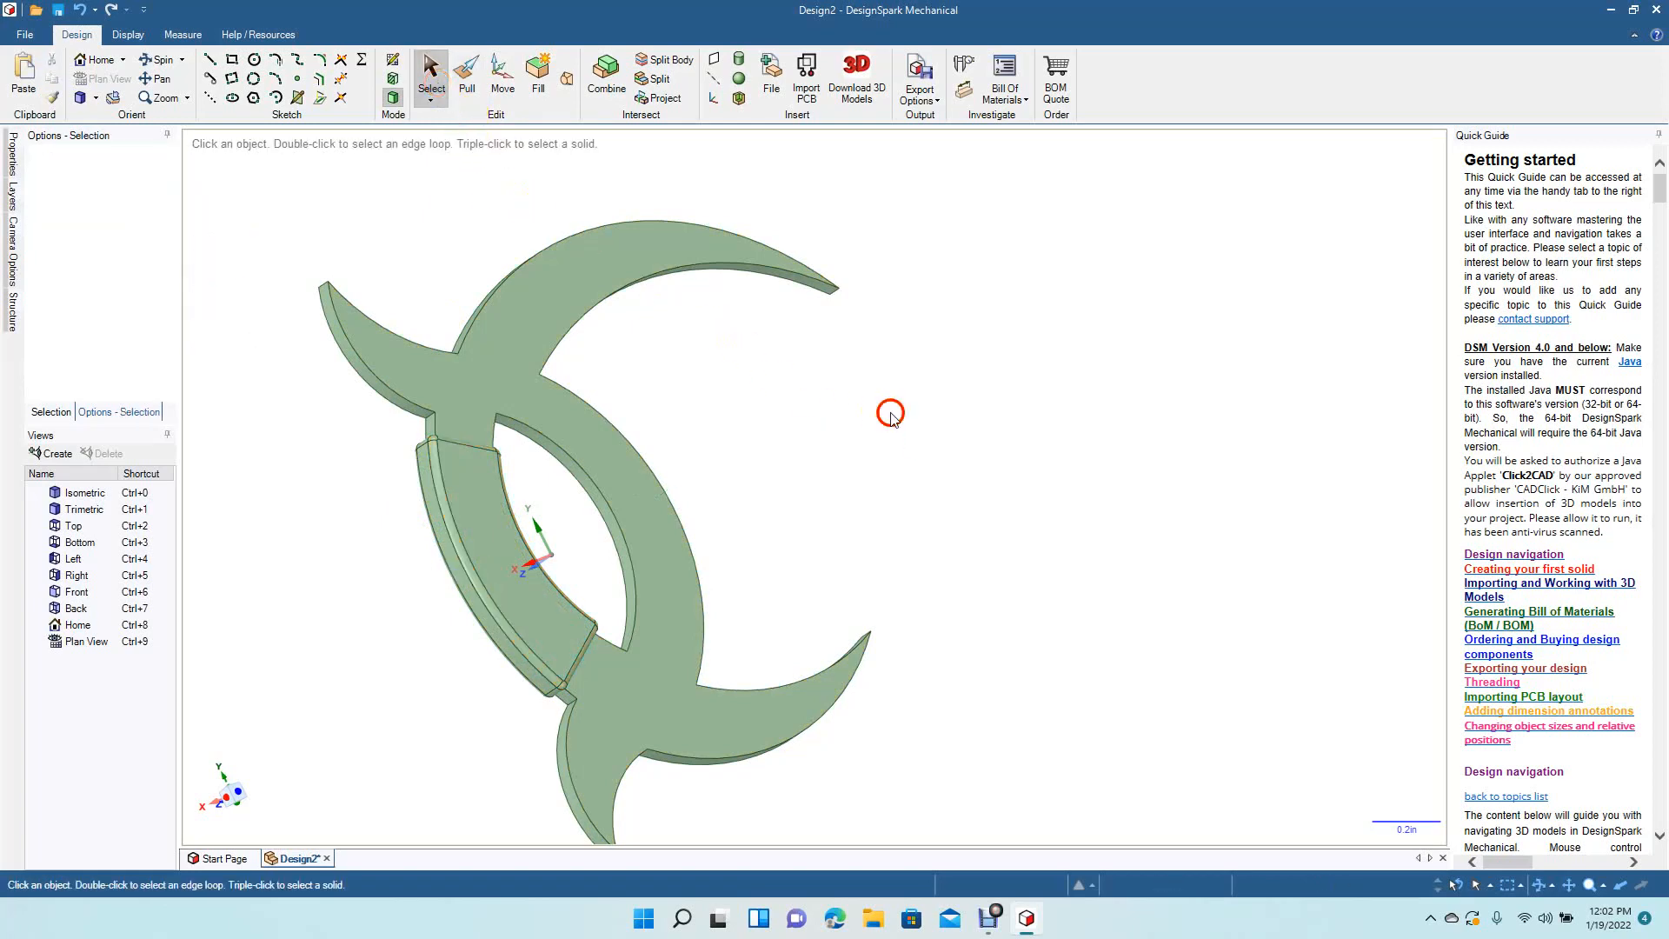
Step: Try a chamfer on one inner edge of the upper crescent blade, then undo it
click(94, 101)
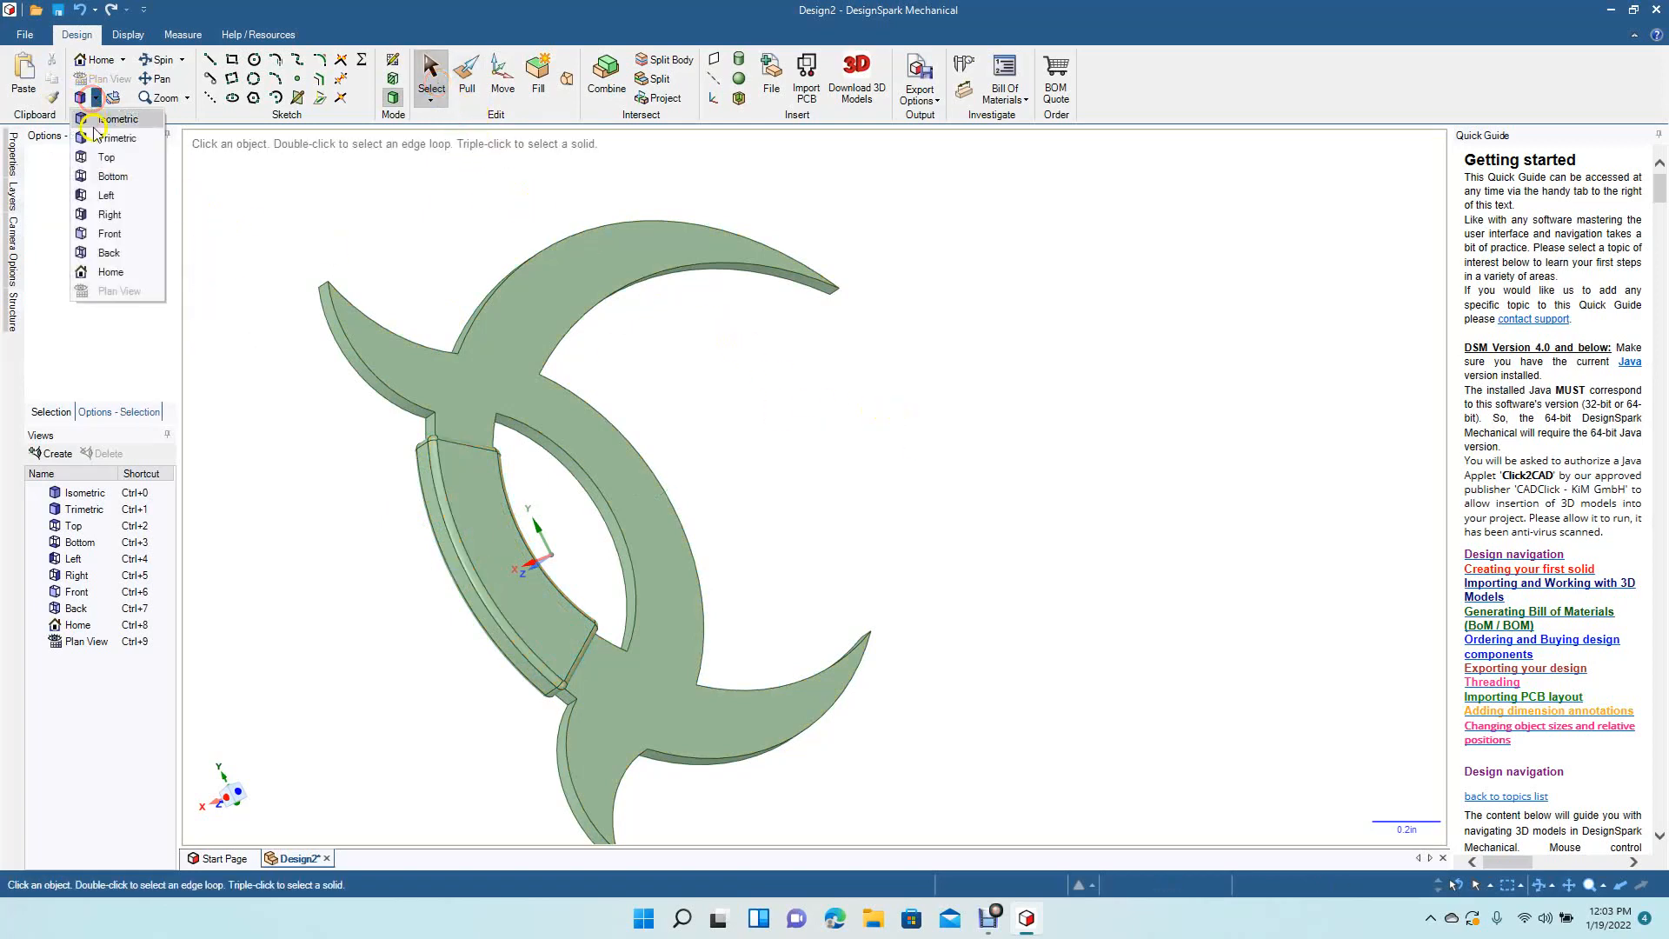
click(102, 155)
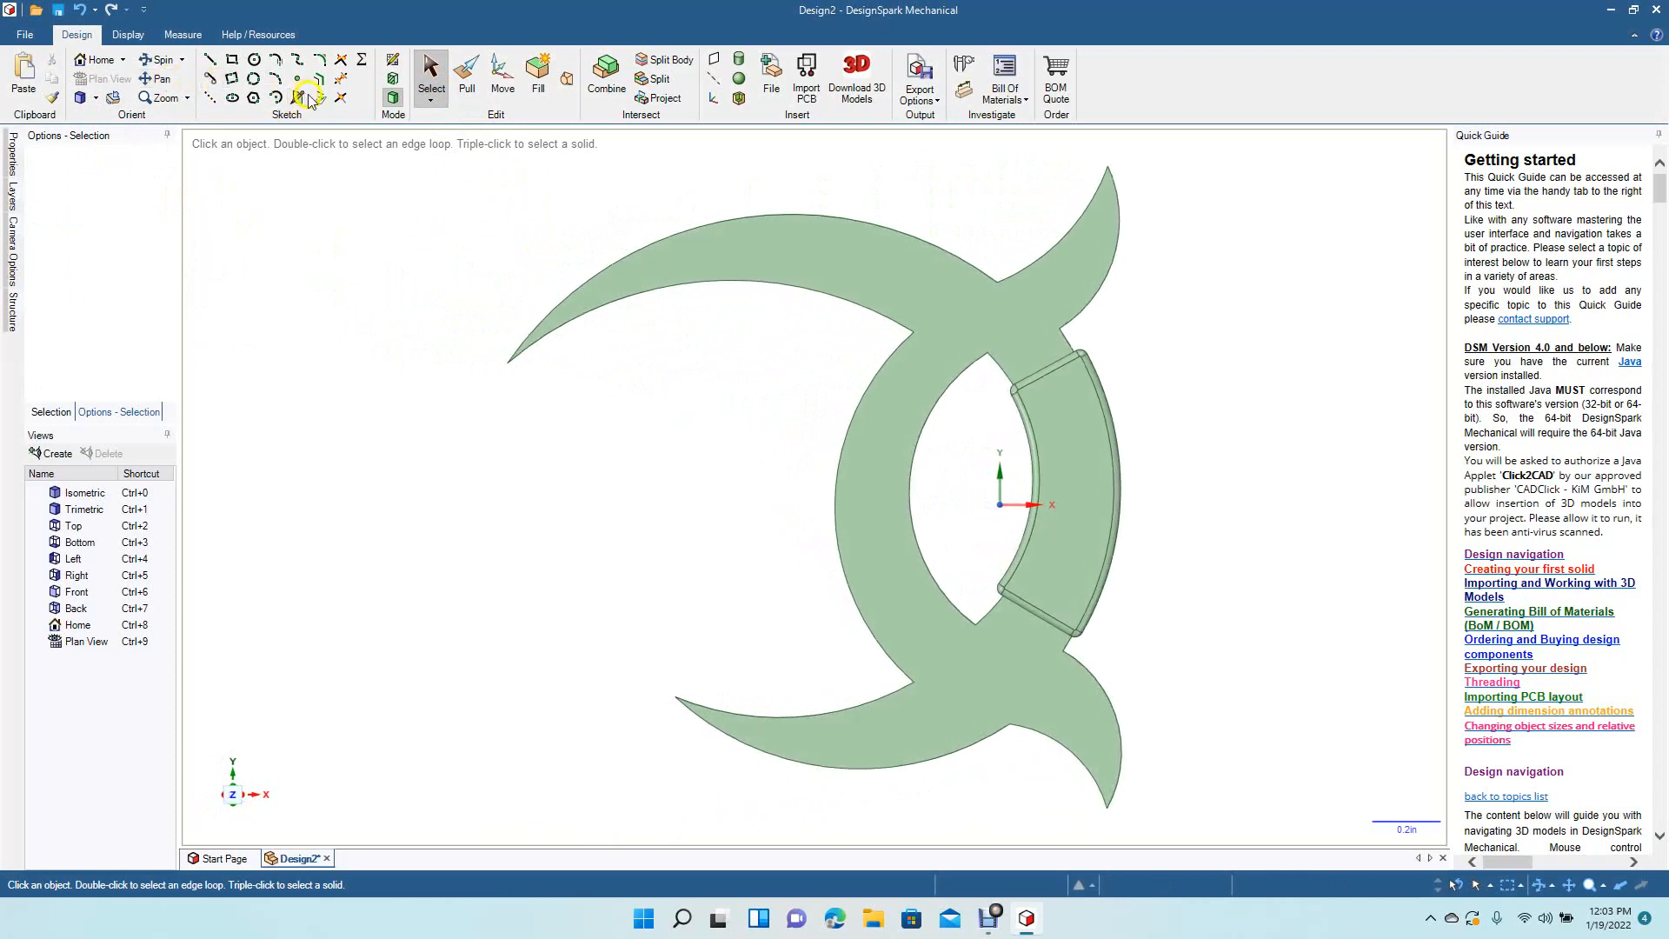
click(164, 61)
drag(594, 609, 646, 525)
click(466, 74)
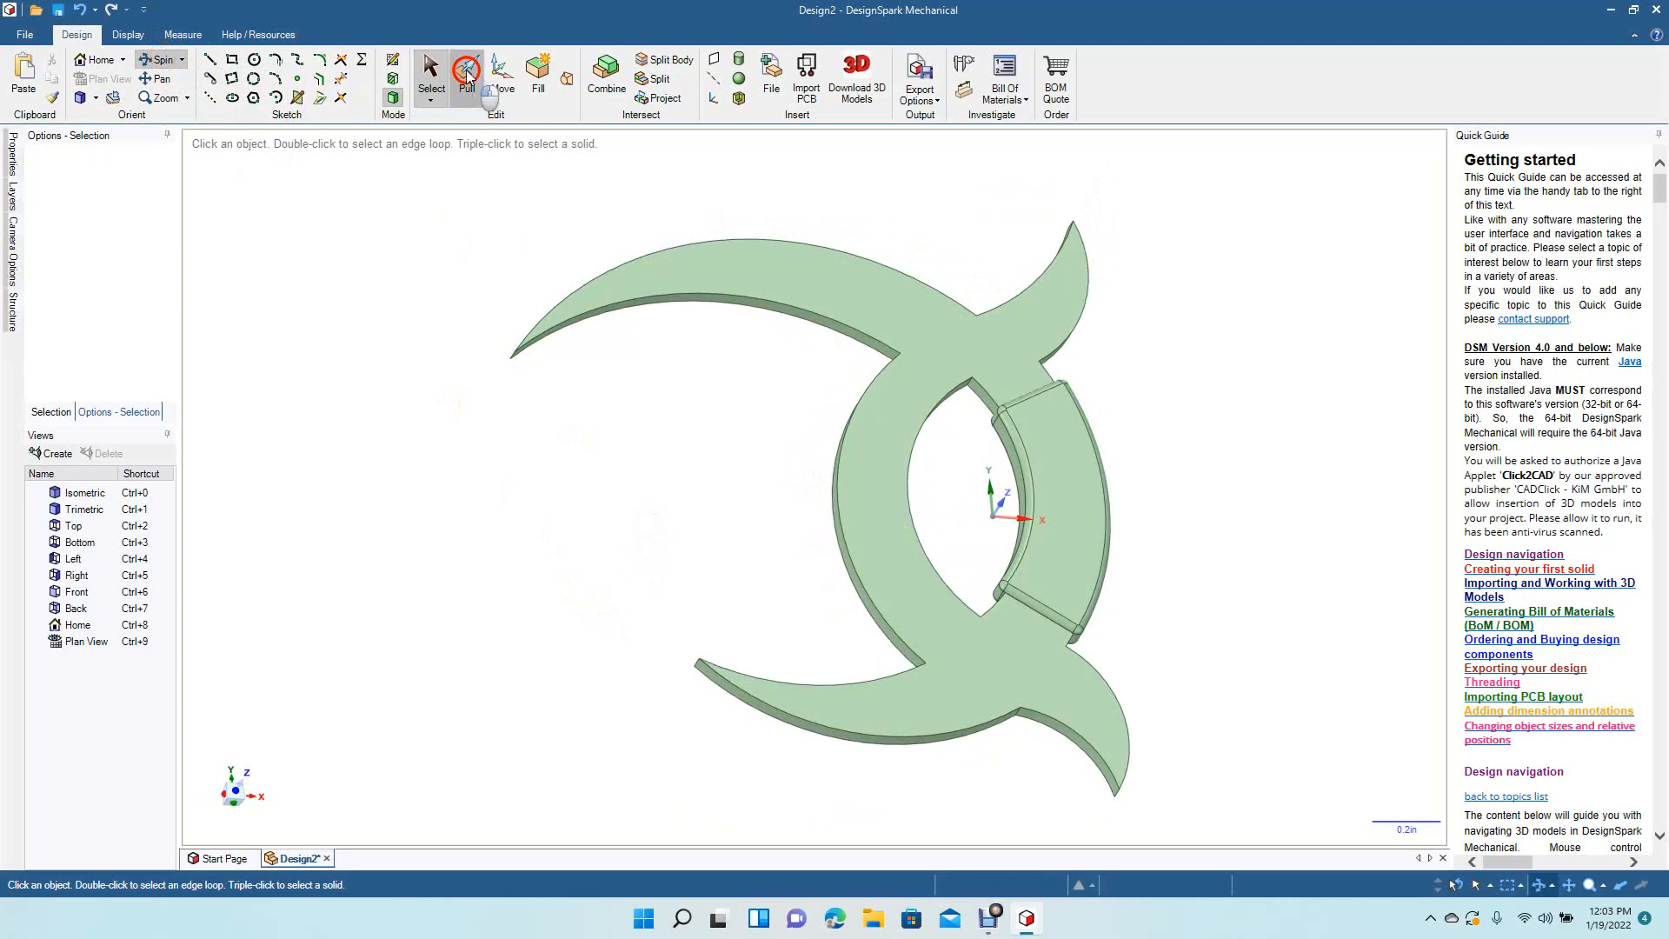
click(791, 317)
click(801, 309)
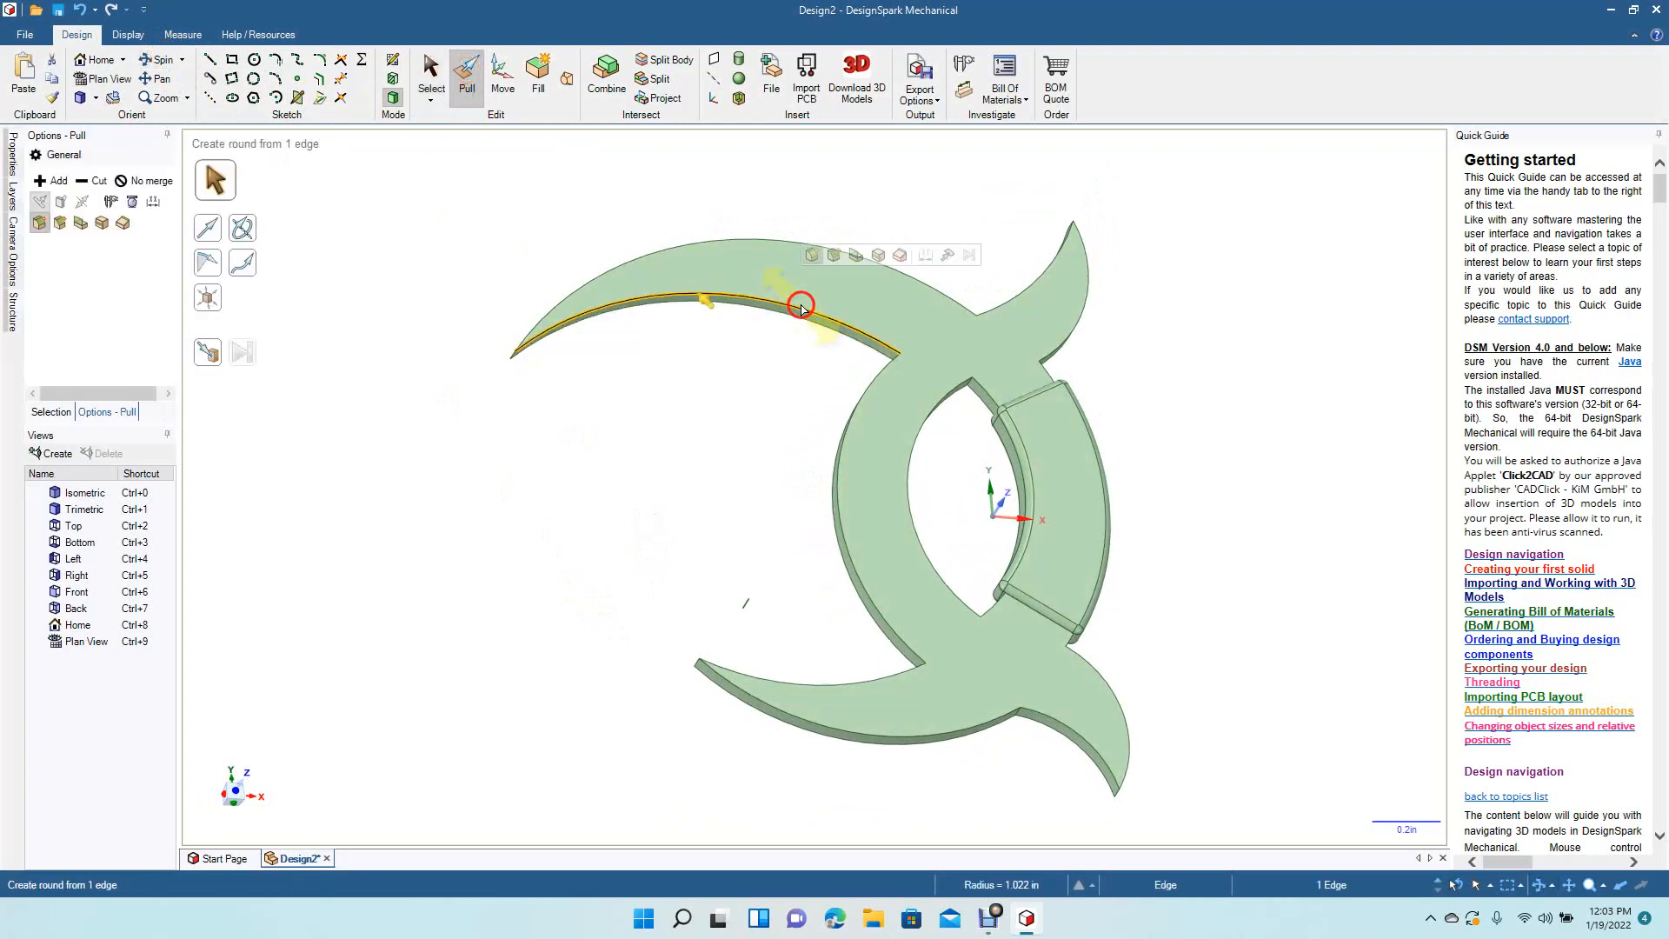
click(61, 222)
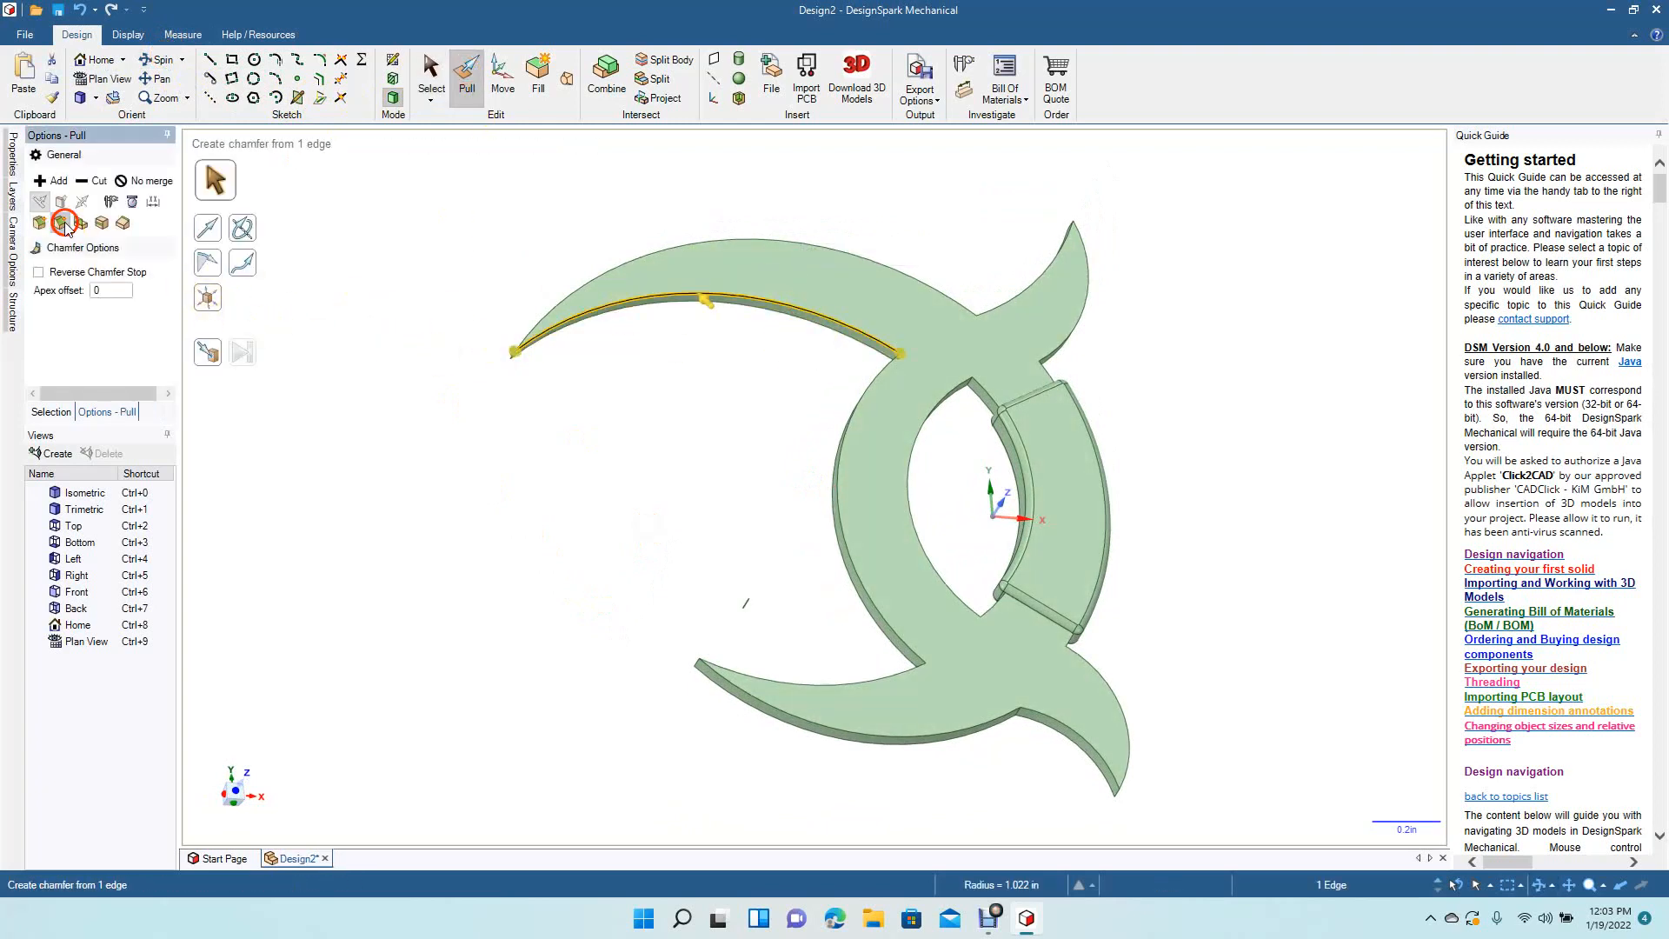
key(space)
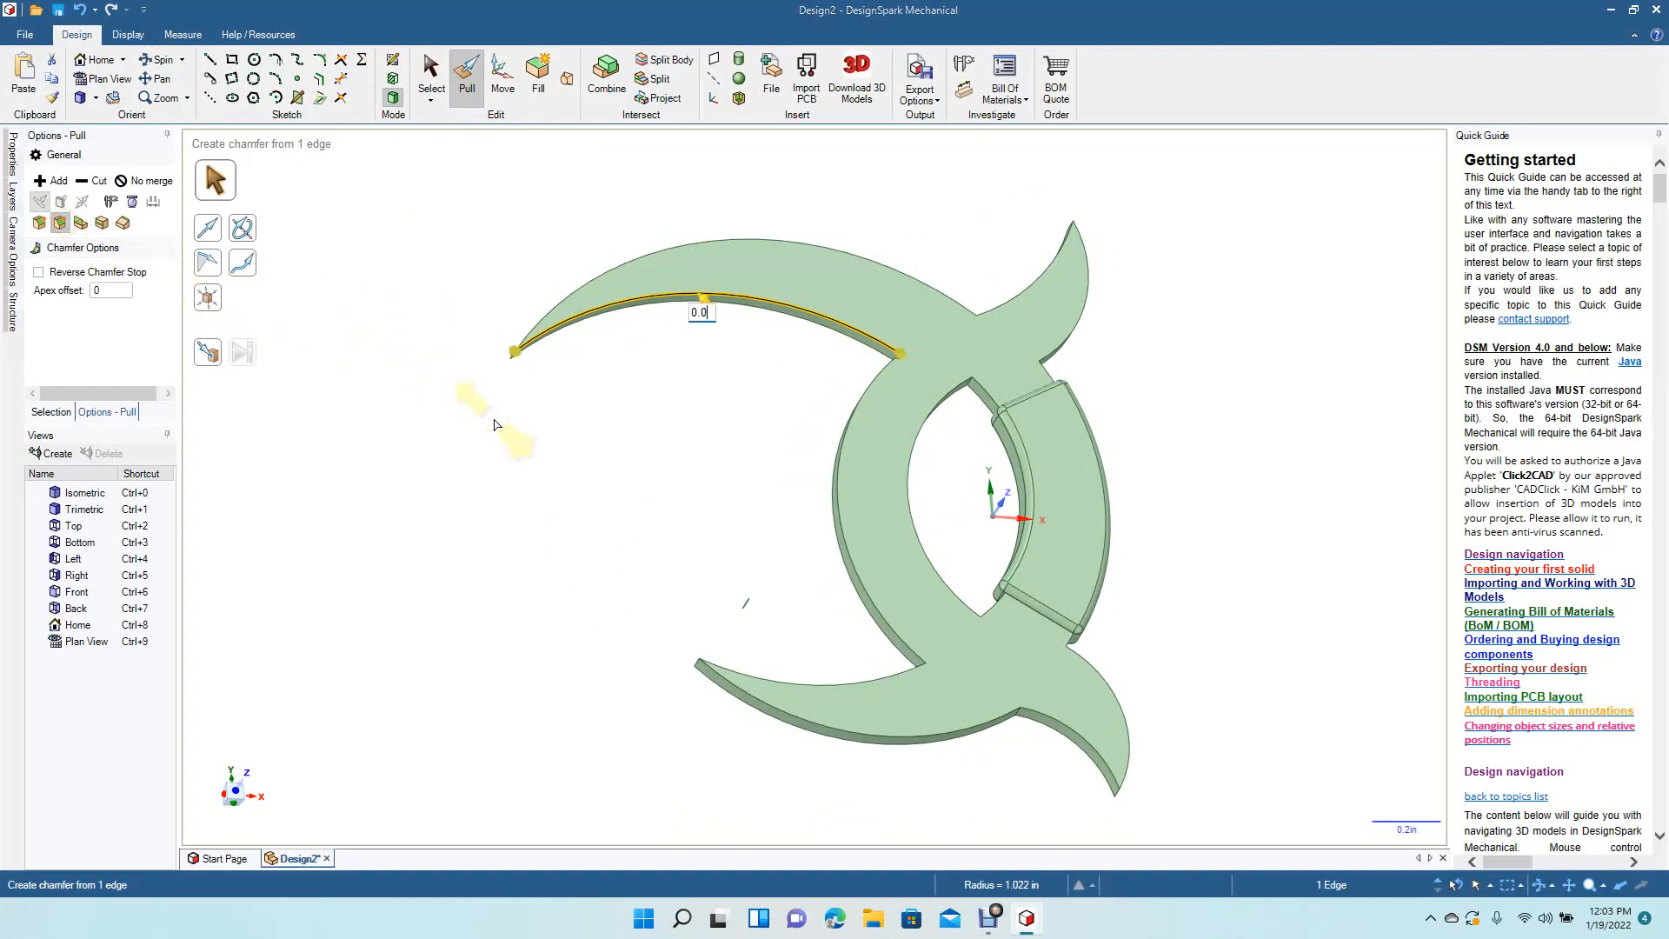
key(Return)
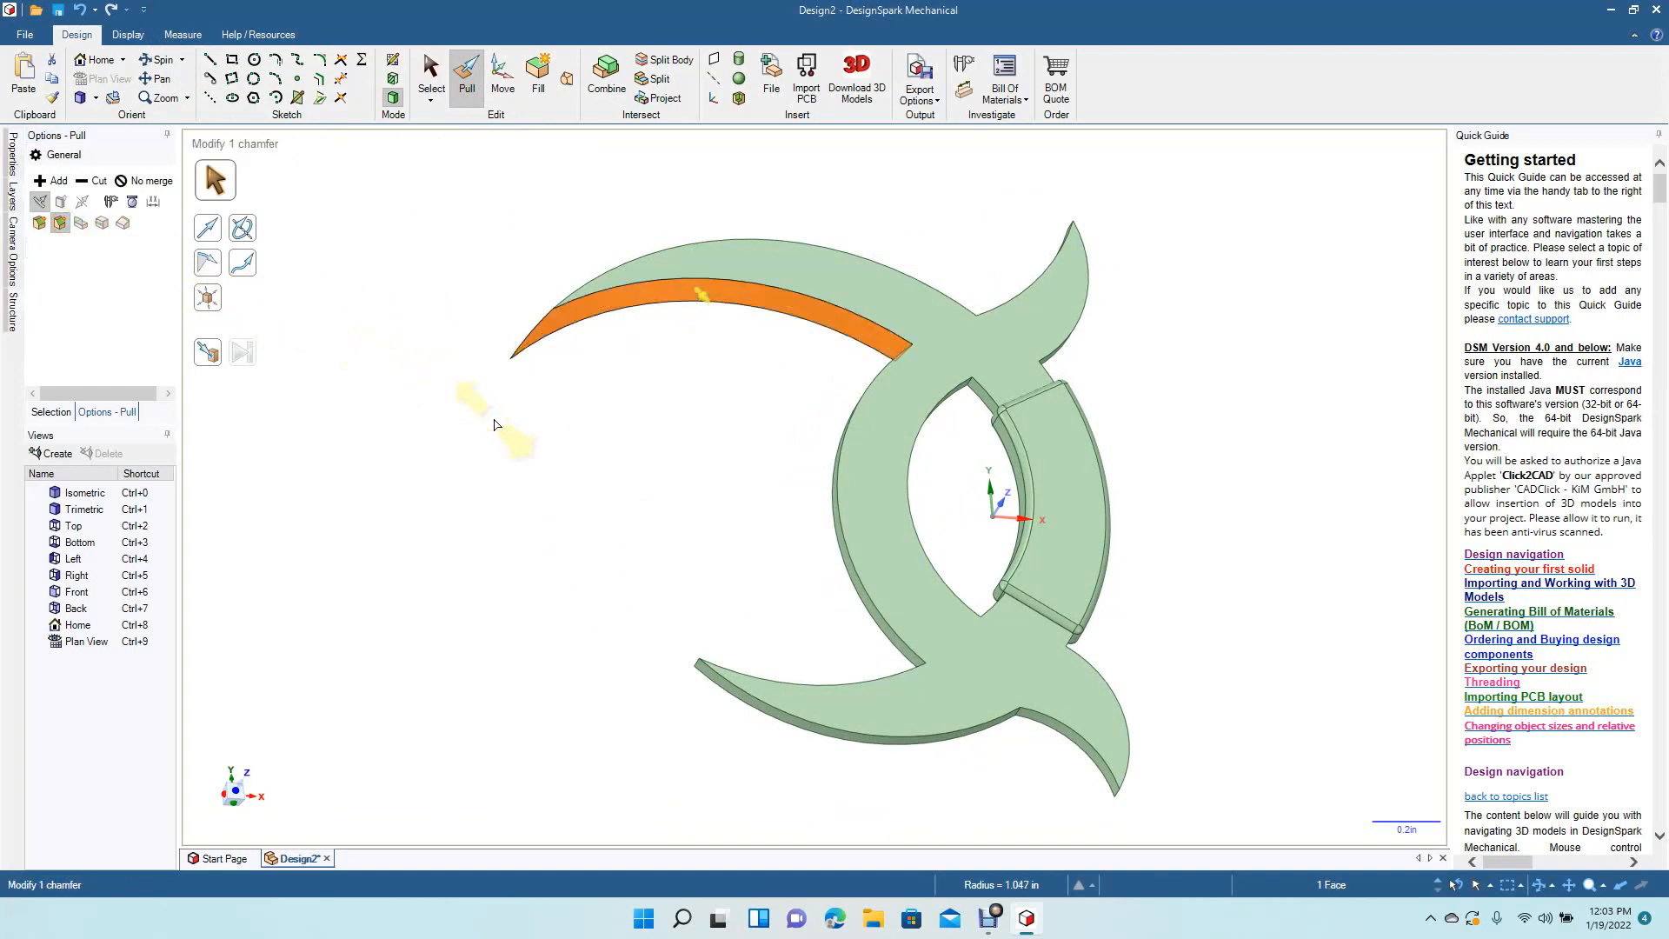
key(ctrl+z)
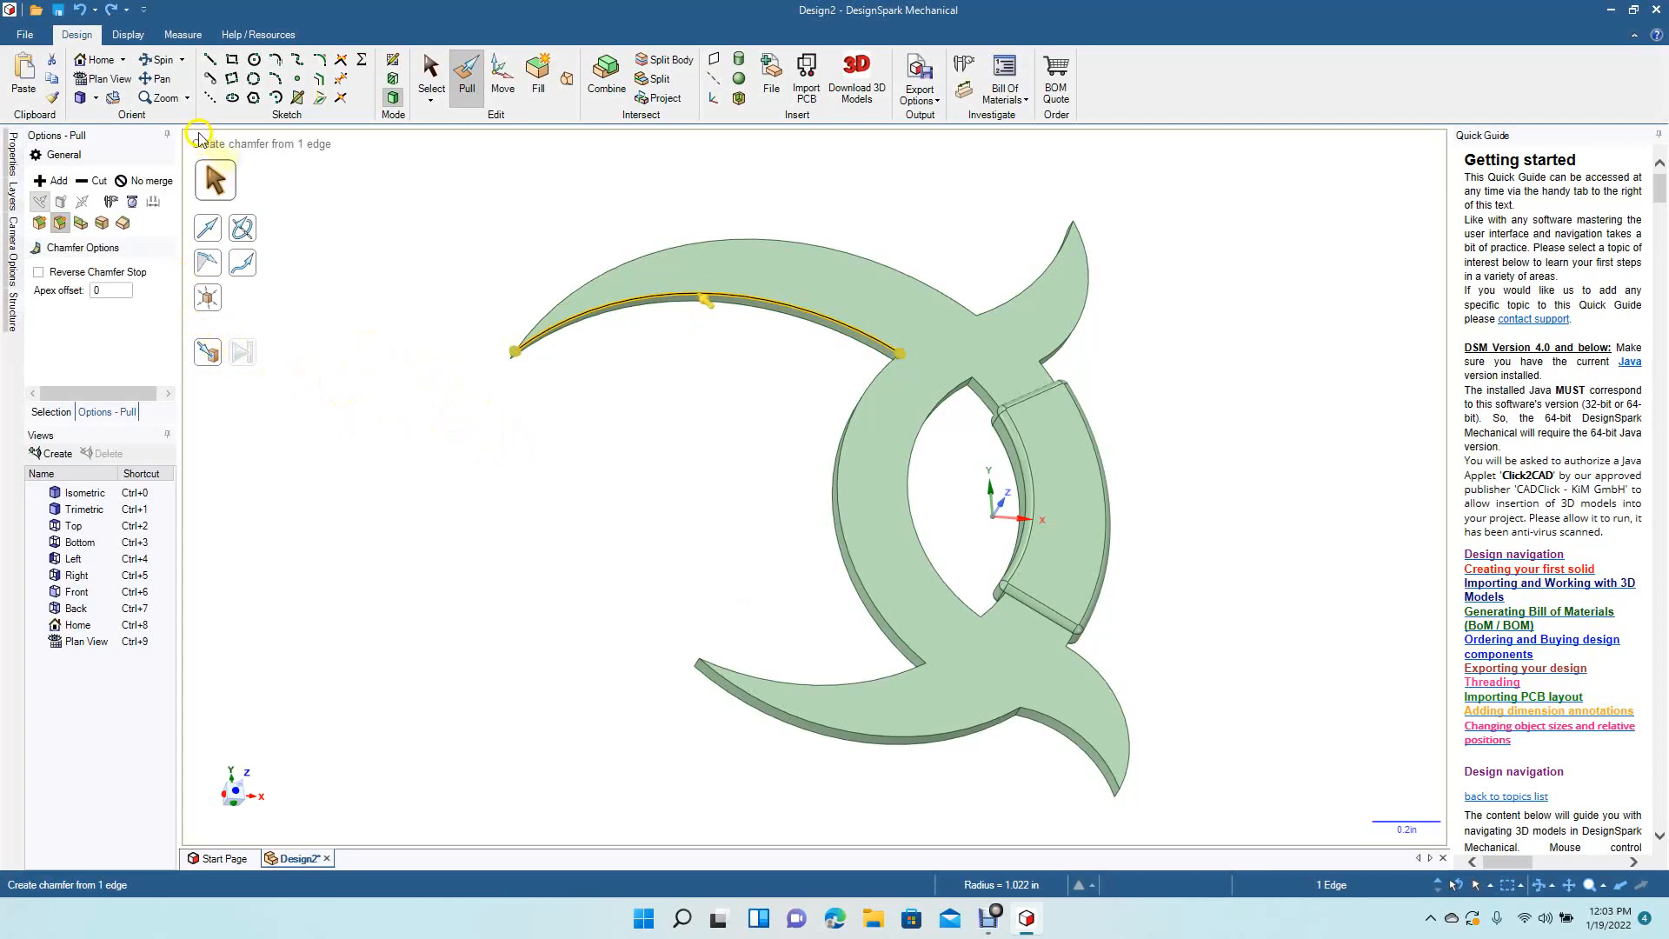
Step: Try a smaller freehand chamfer on the same inner edge of the upper crescent blade and undo it
click(160, 59)
drag(526, 431, 503, 371)
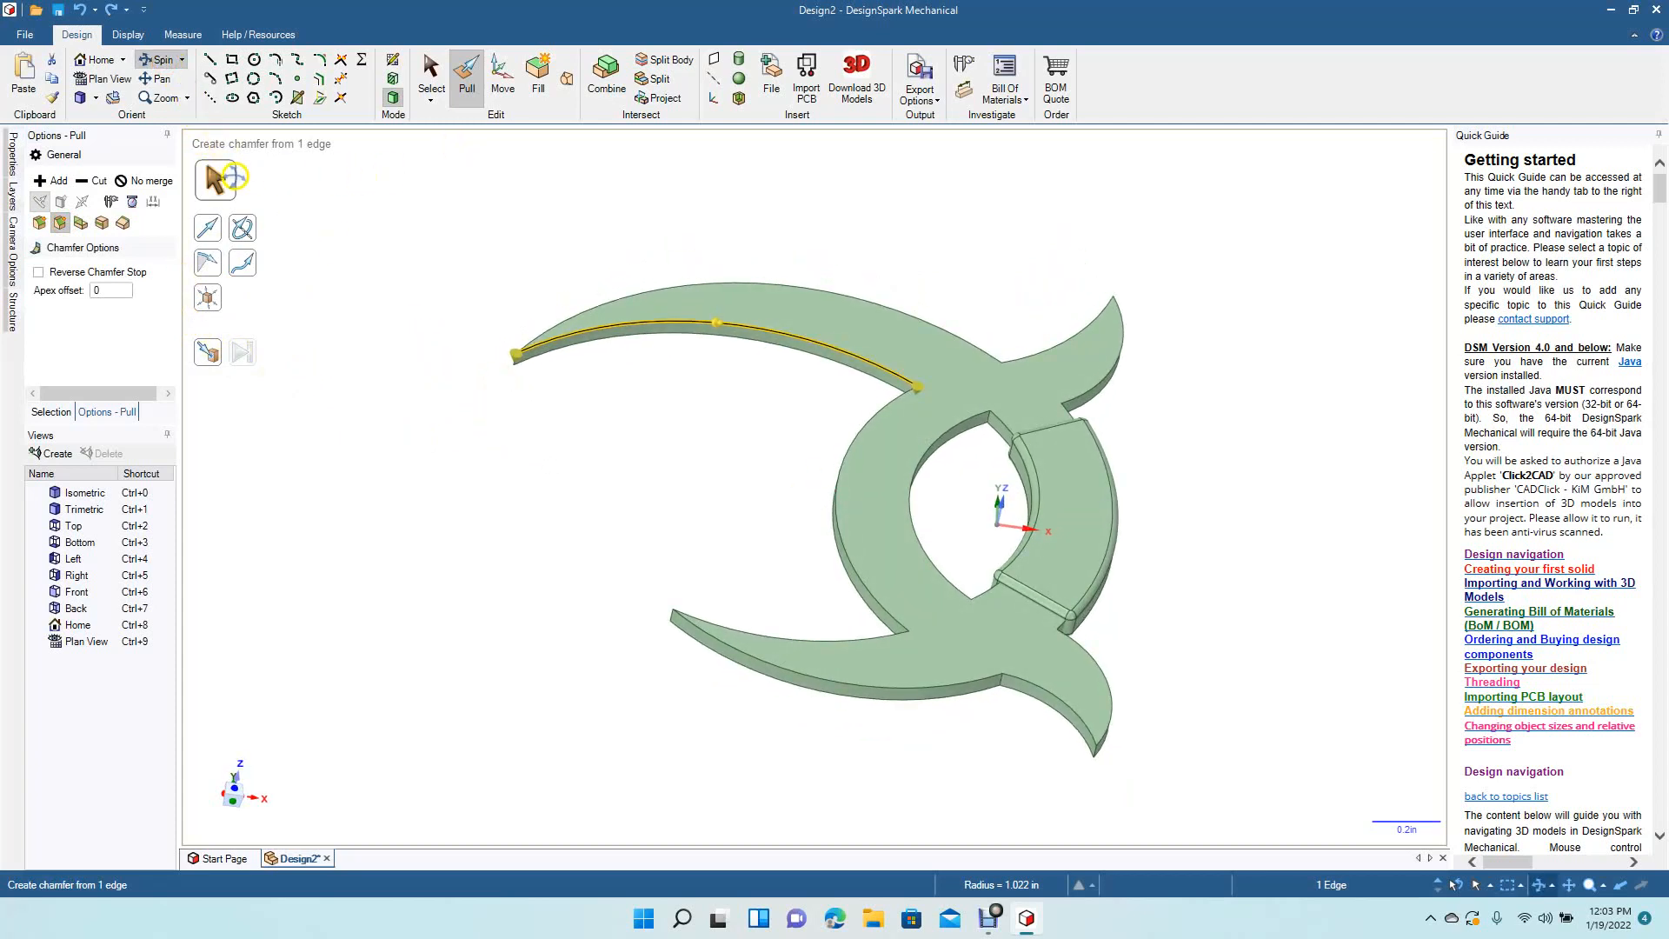
click(468, 80)
click(61, 224)
click(63, 225)
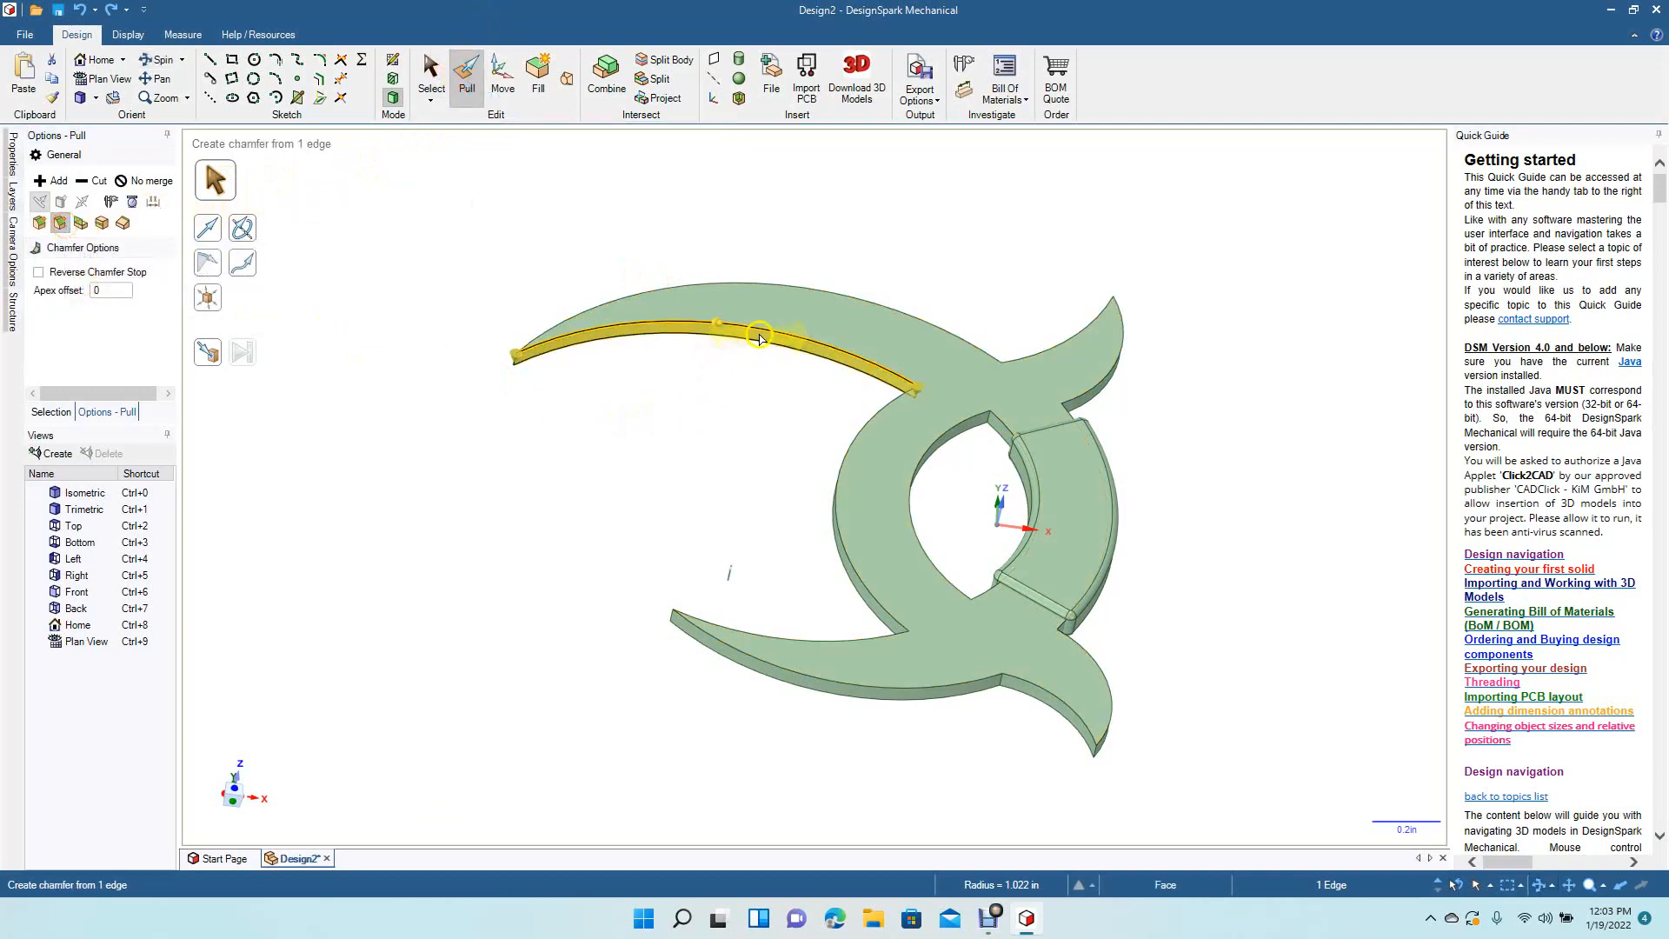
drag(769, 334, 765, 354)
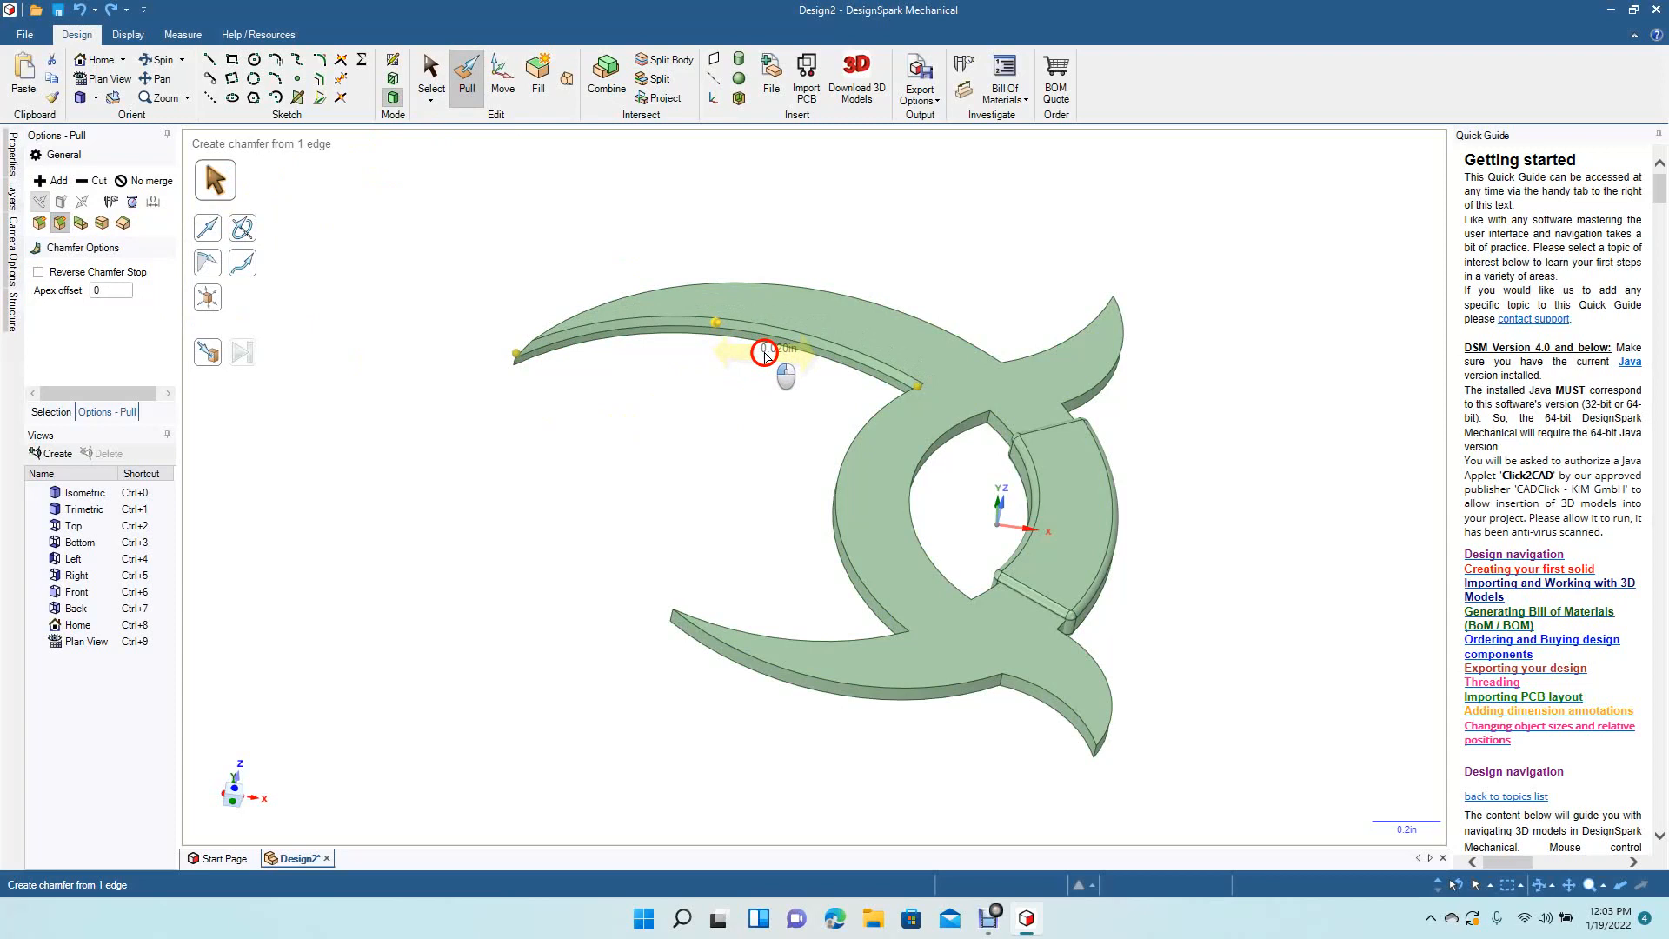
drag(765, 355, 764, 355)
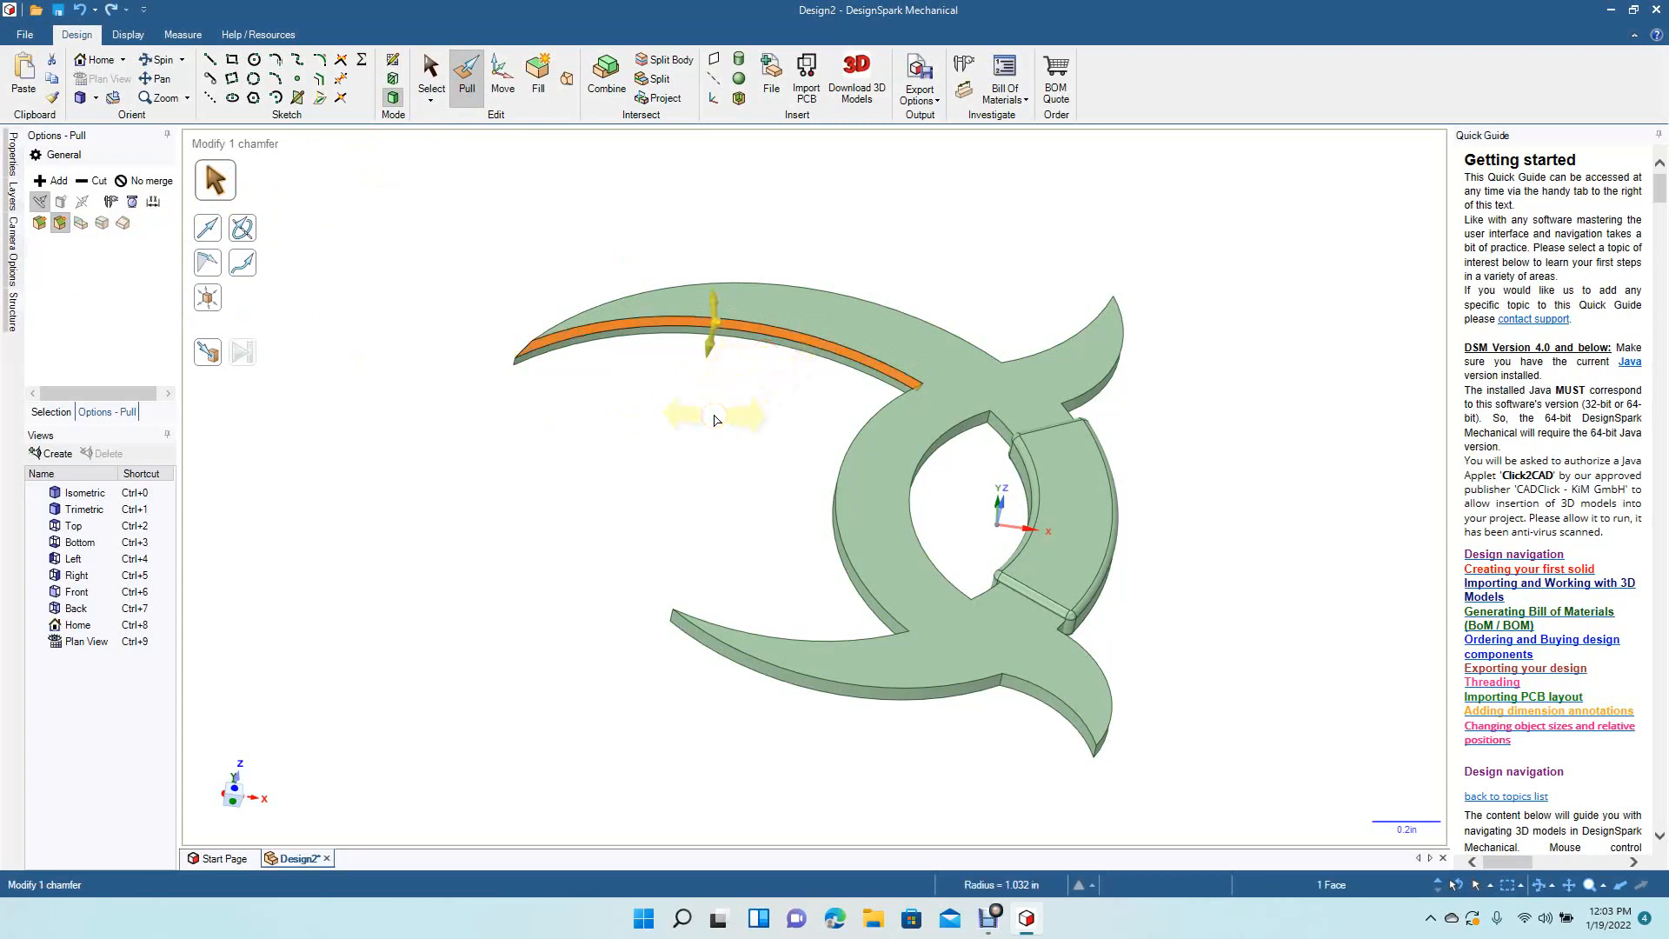
key(ctrl+z)
Step: Chamfer both inner edges of the upper crescent blade by 0.025 in, giving the blade a sharp inner cutting edge
text(0)
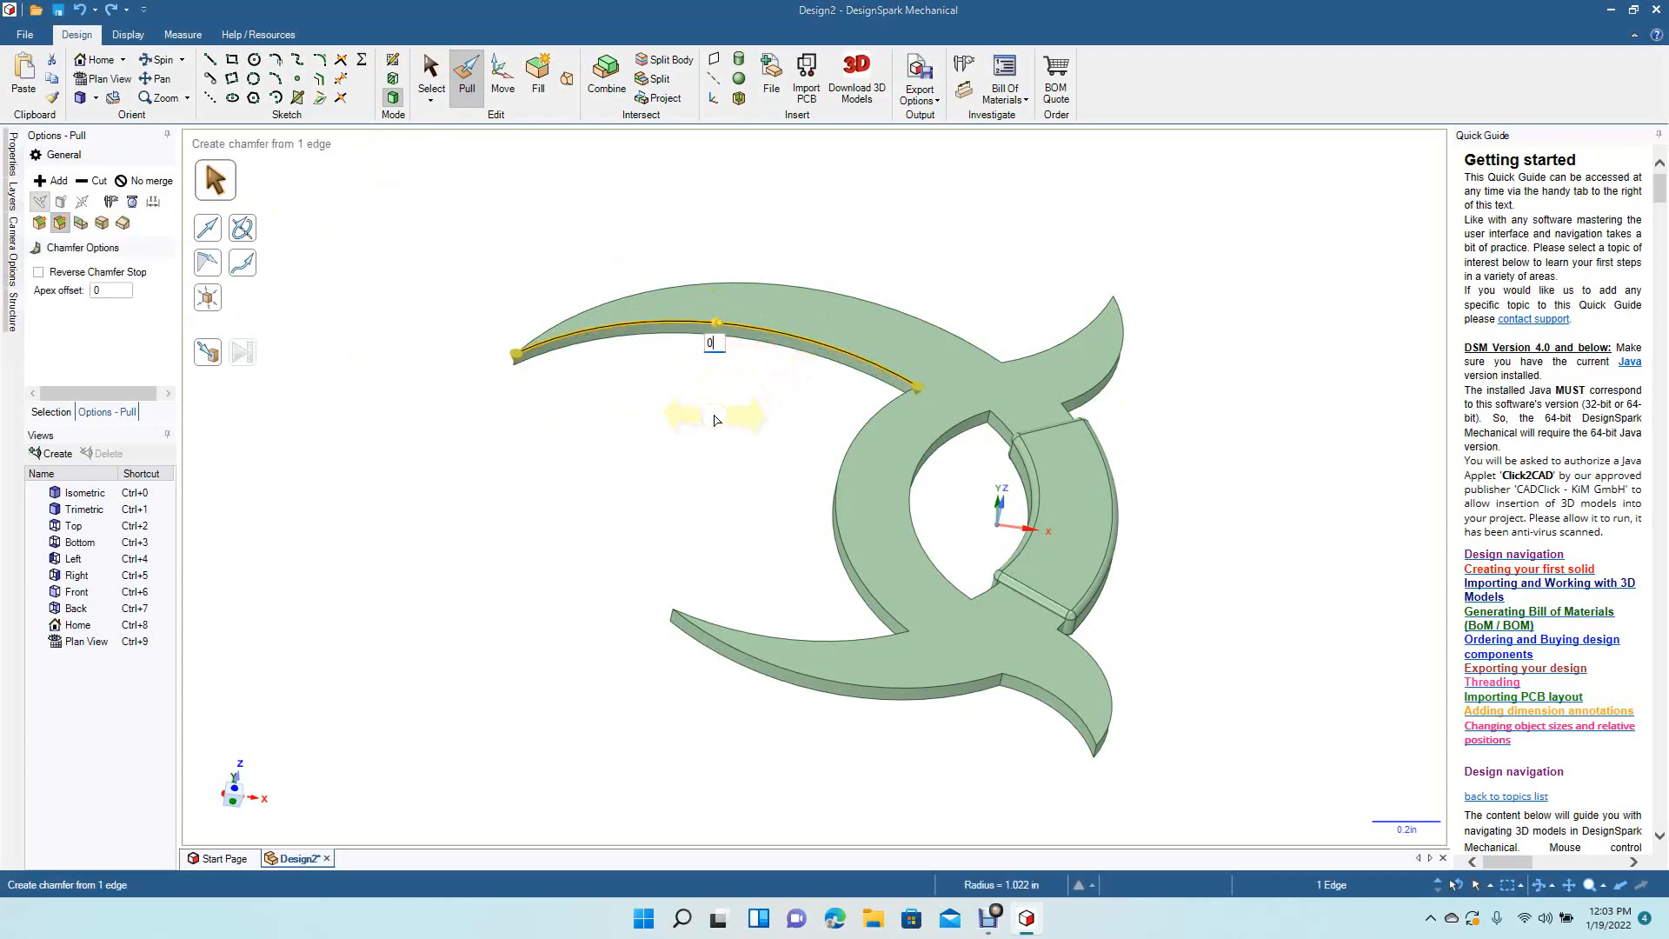
text(.025)
key(Return)
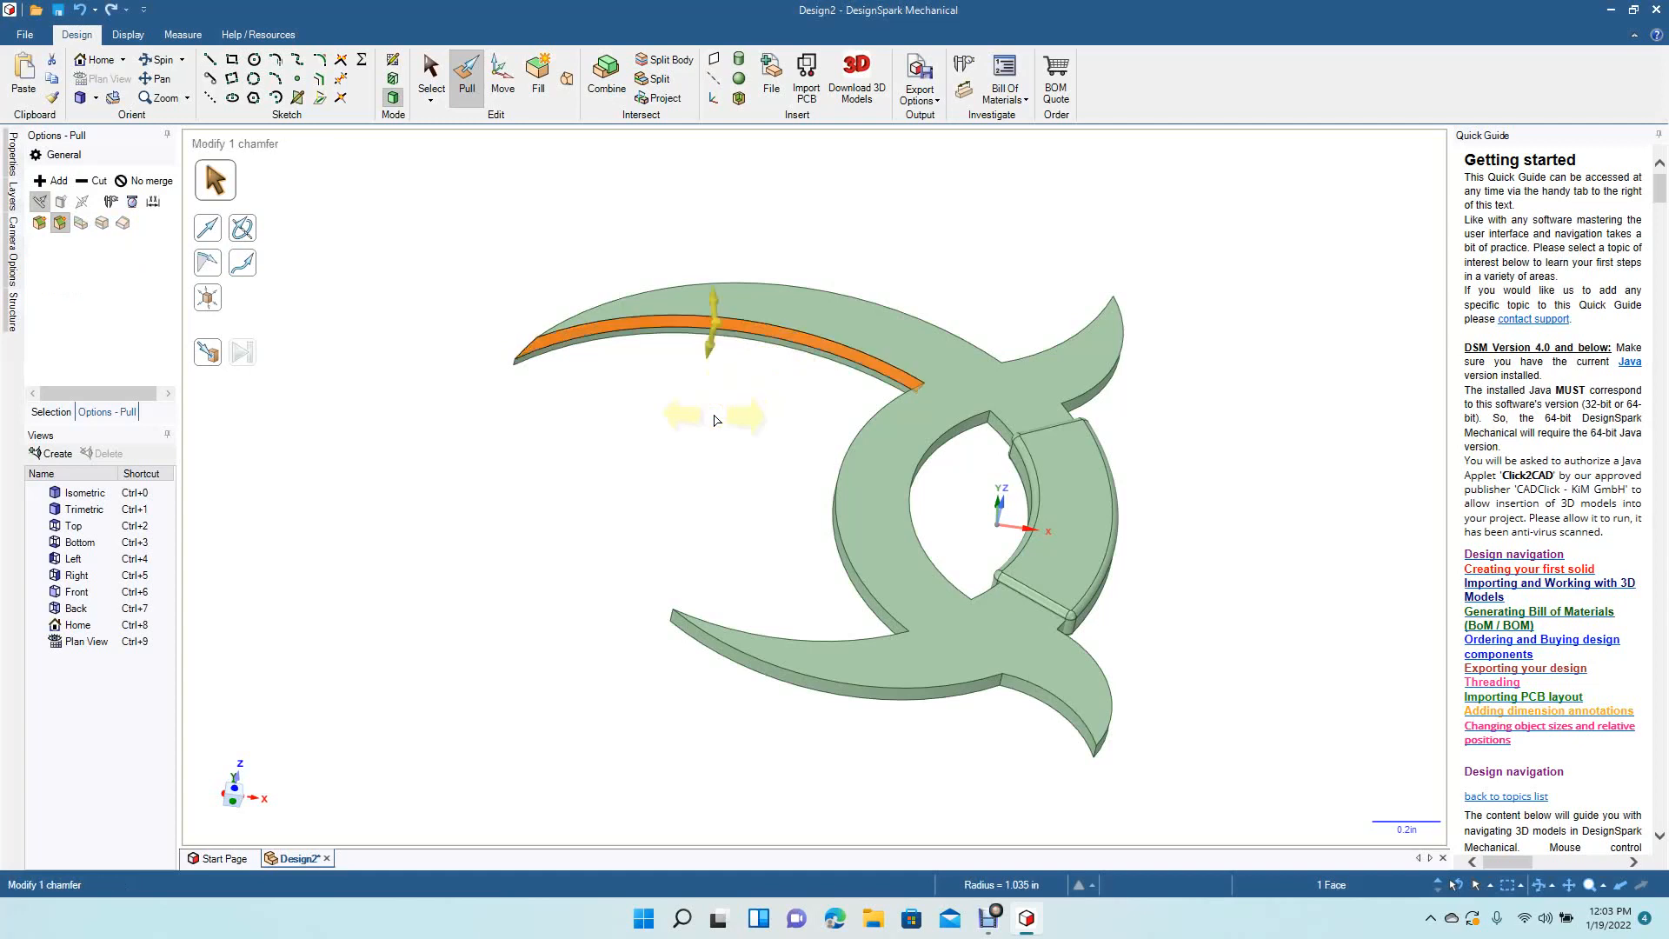
click(630, 342)
key(space)
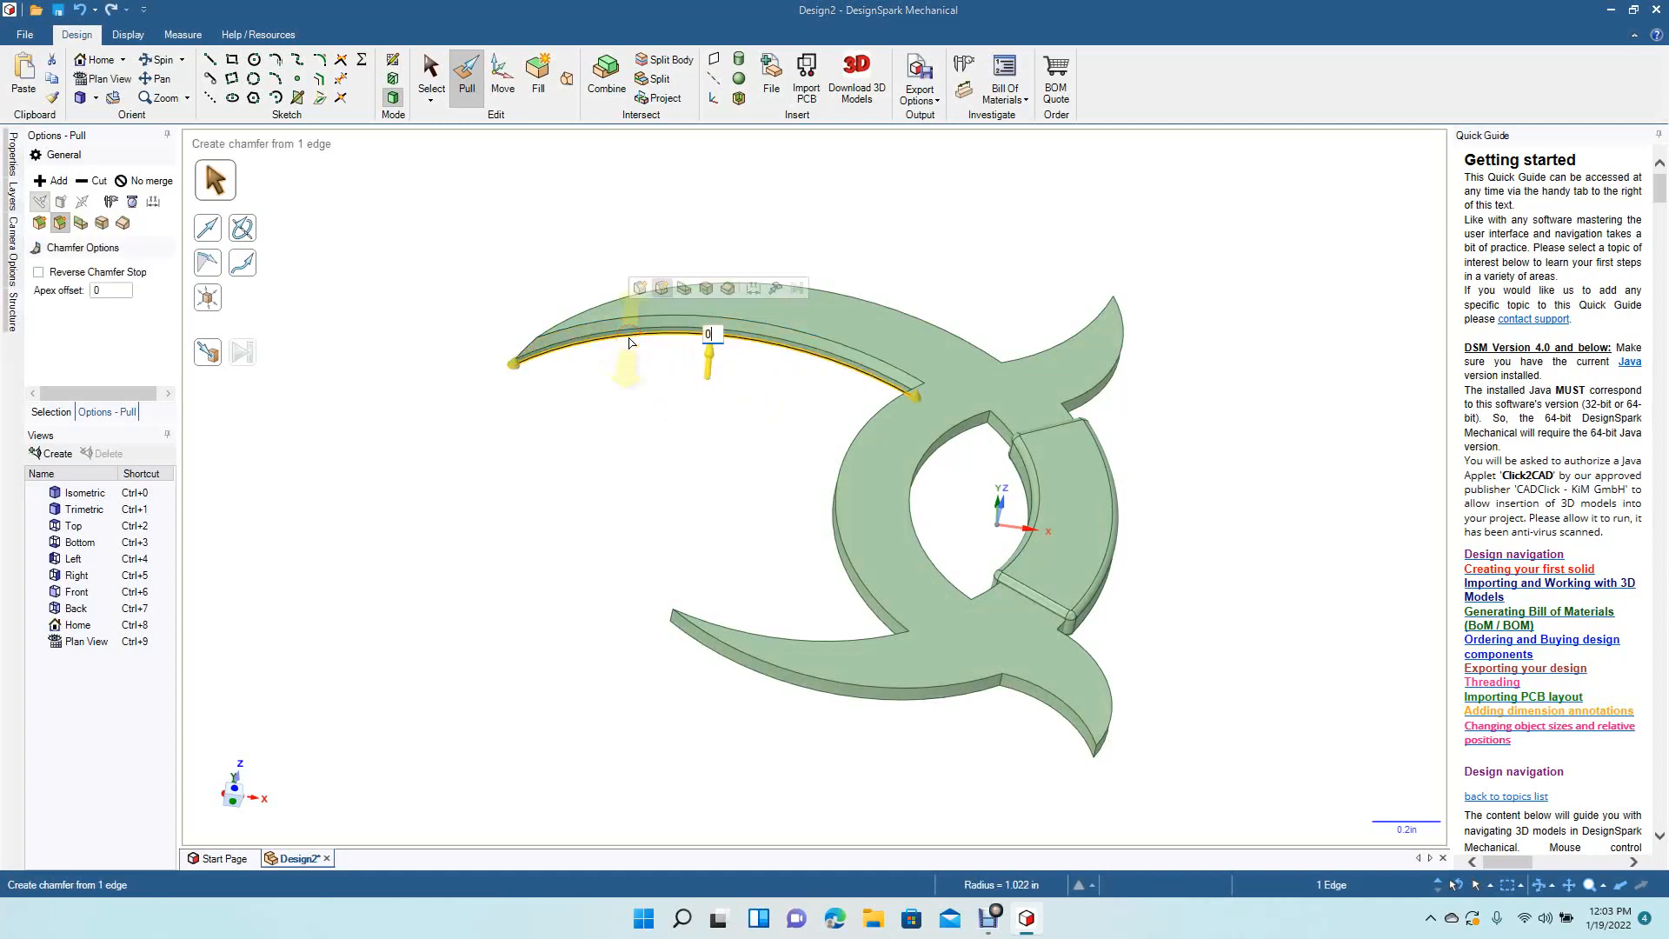
key(Return)
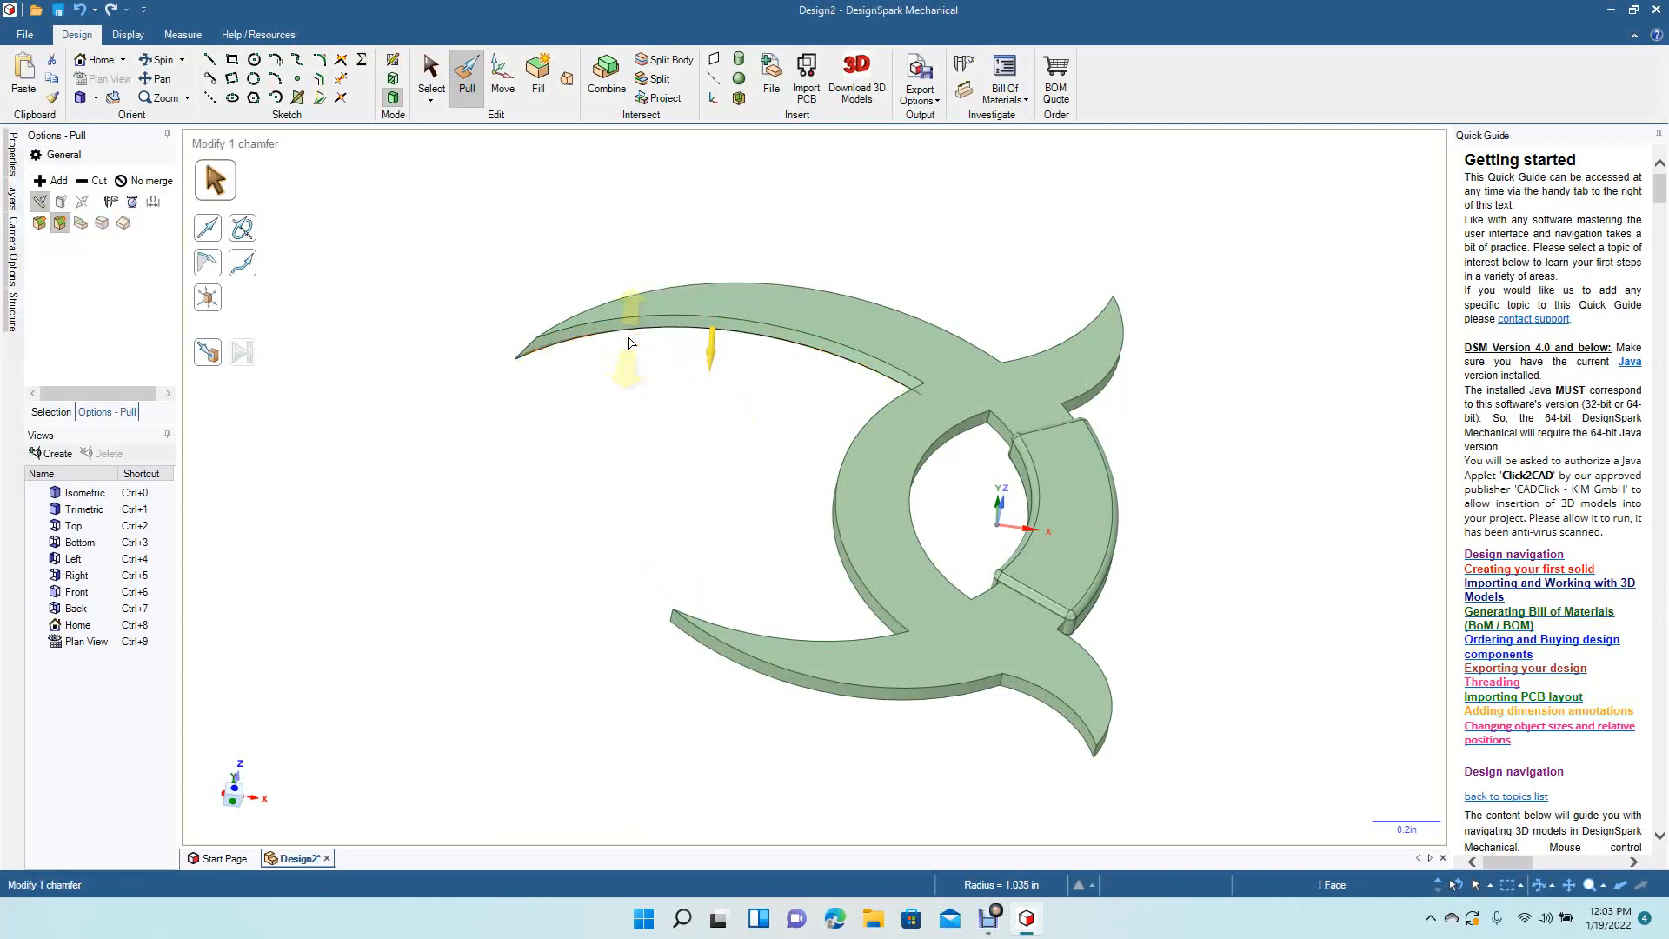
Step: Chamfer both inner edges of the lower crescent blade by 0.025 in
click(157, 59)
drag(437, 410, 350, 618)
click(468, 76)
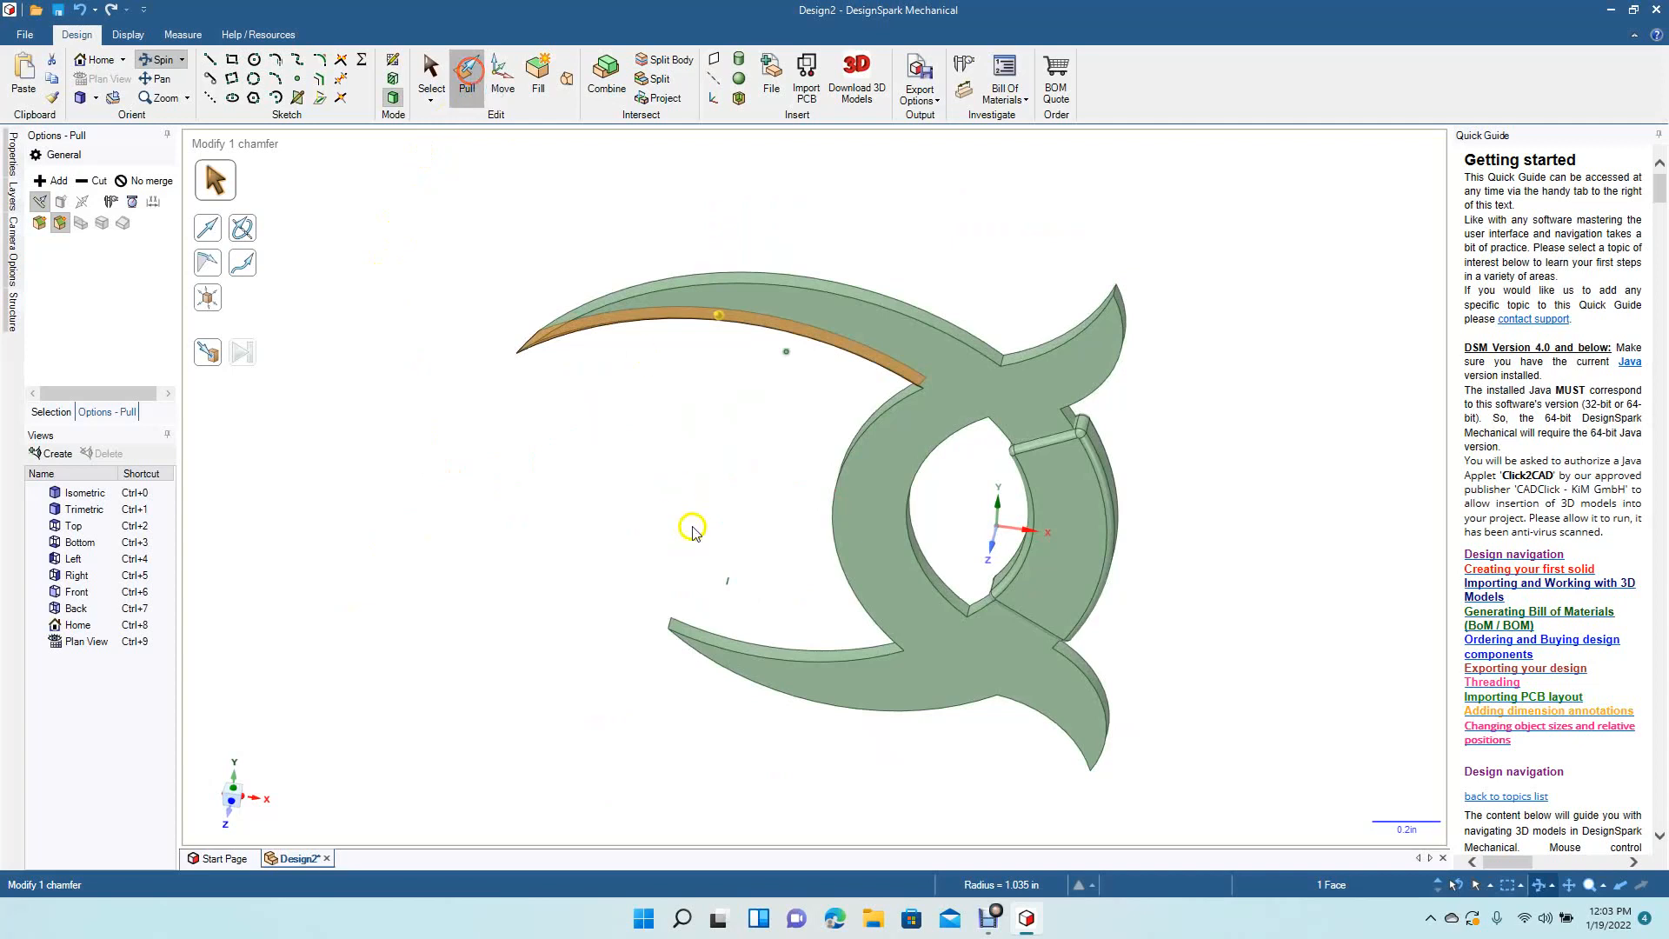
click(752, 662)
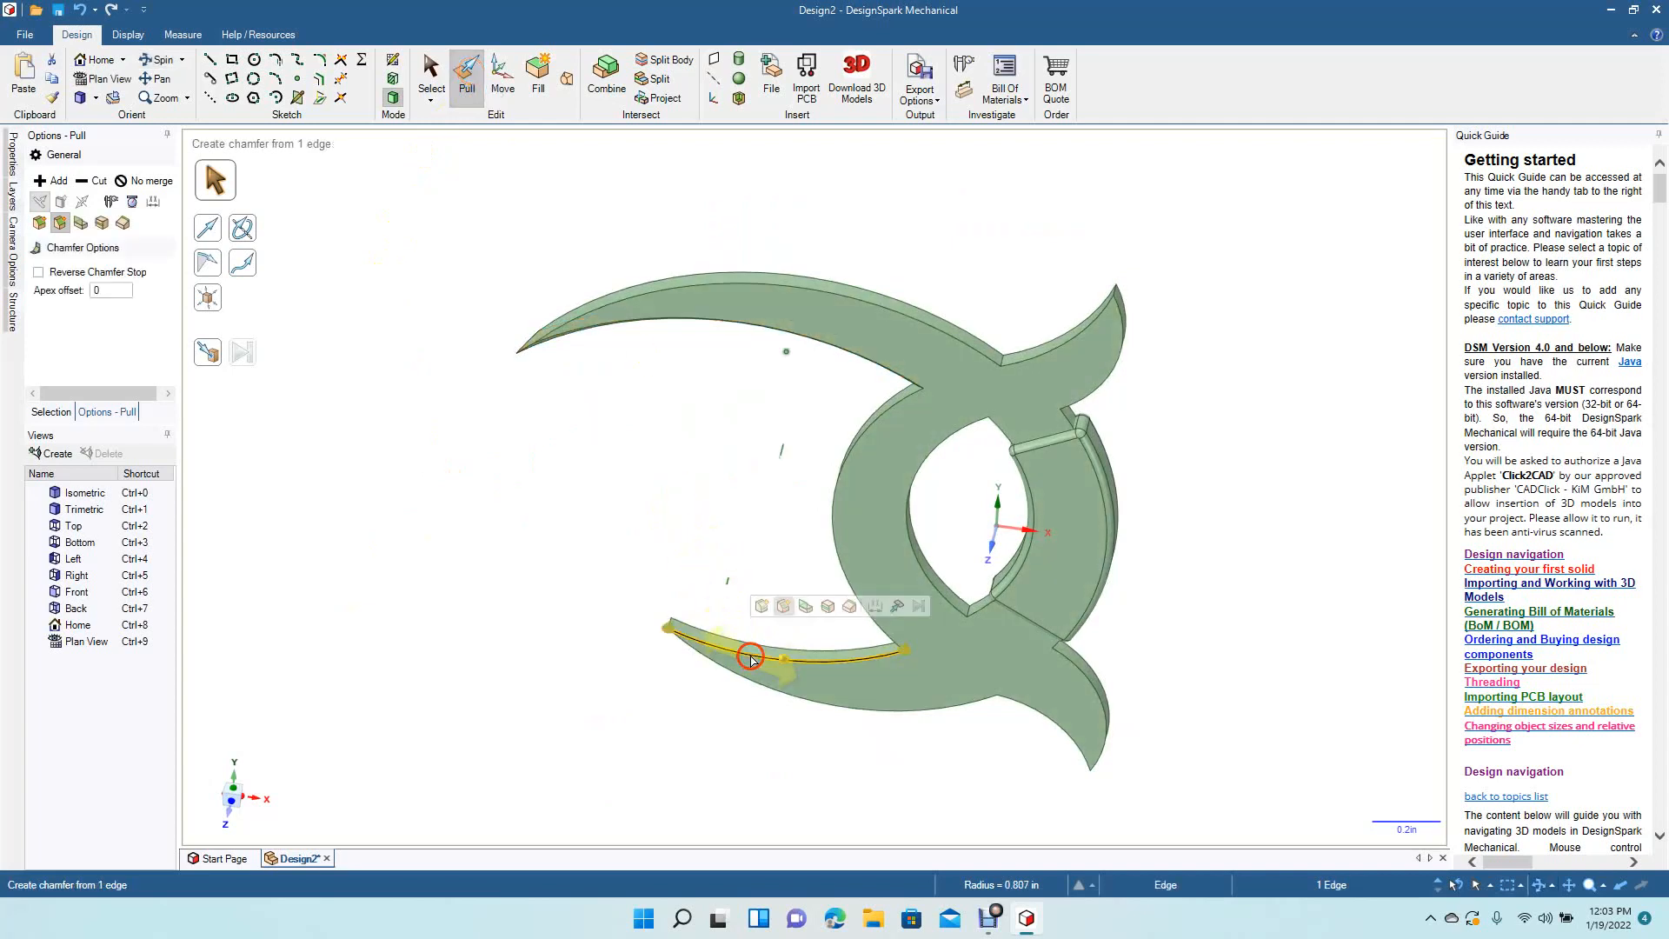
text(0.)
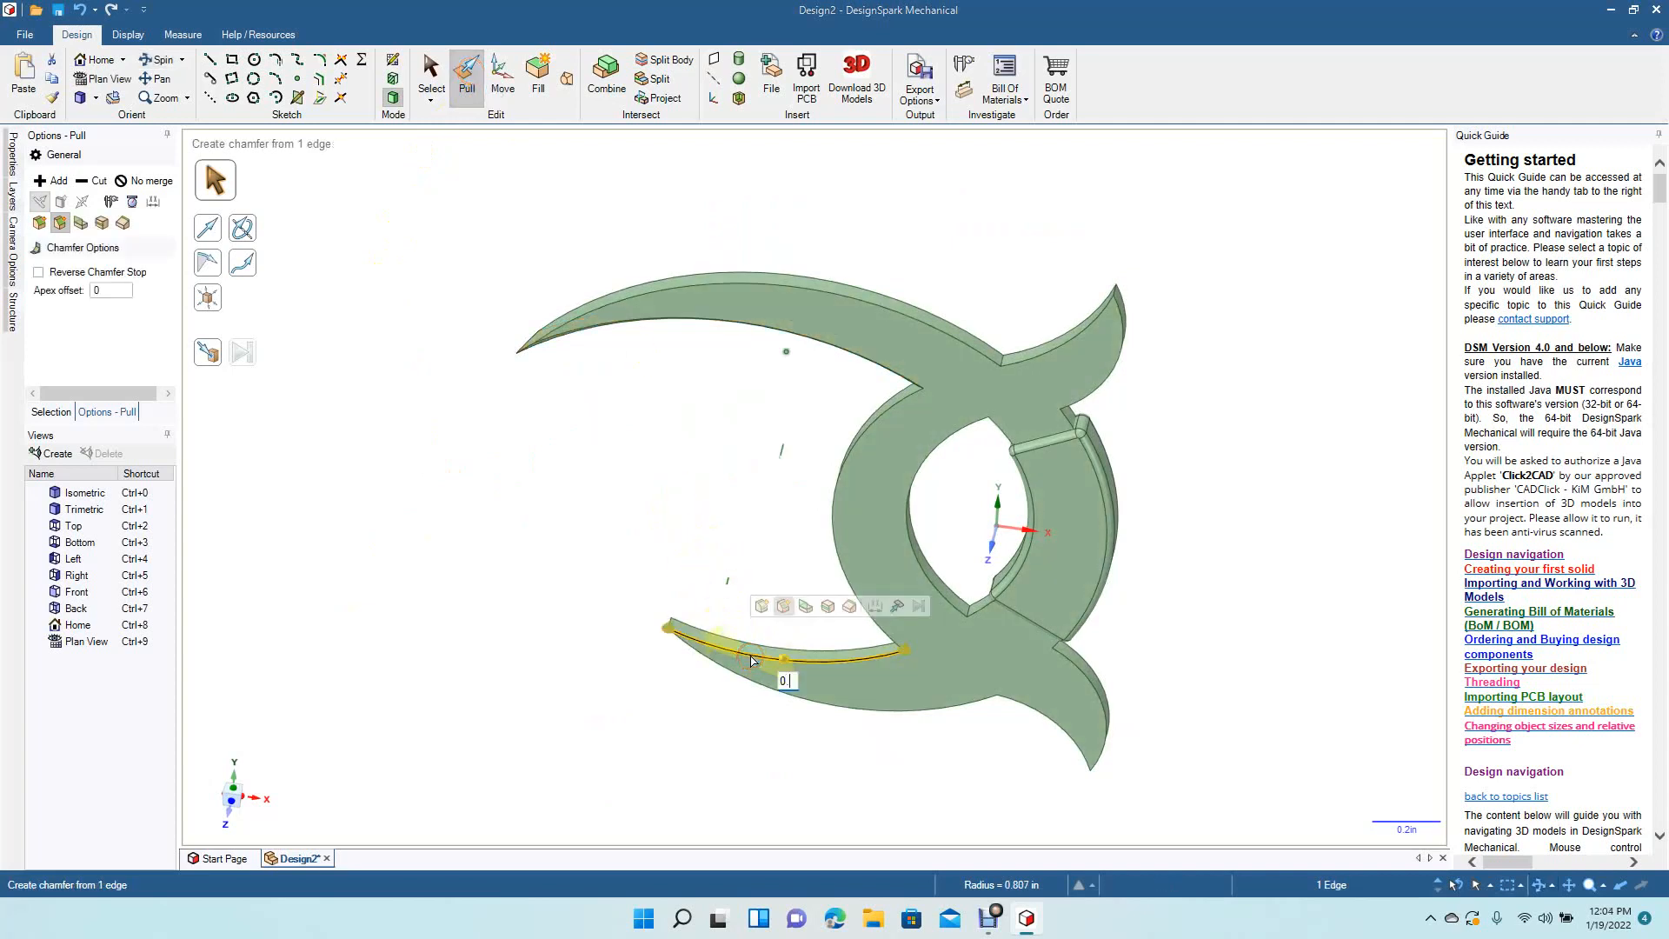
text(025)
key(Return)
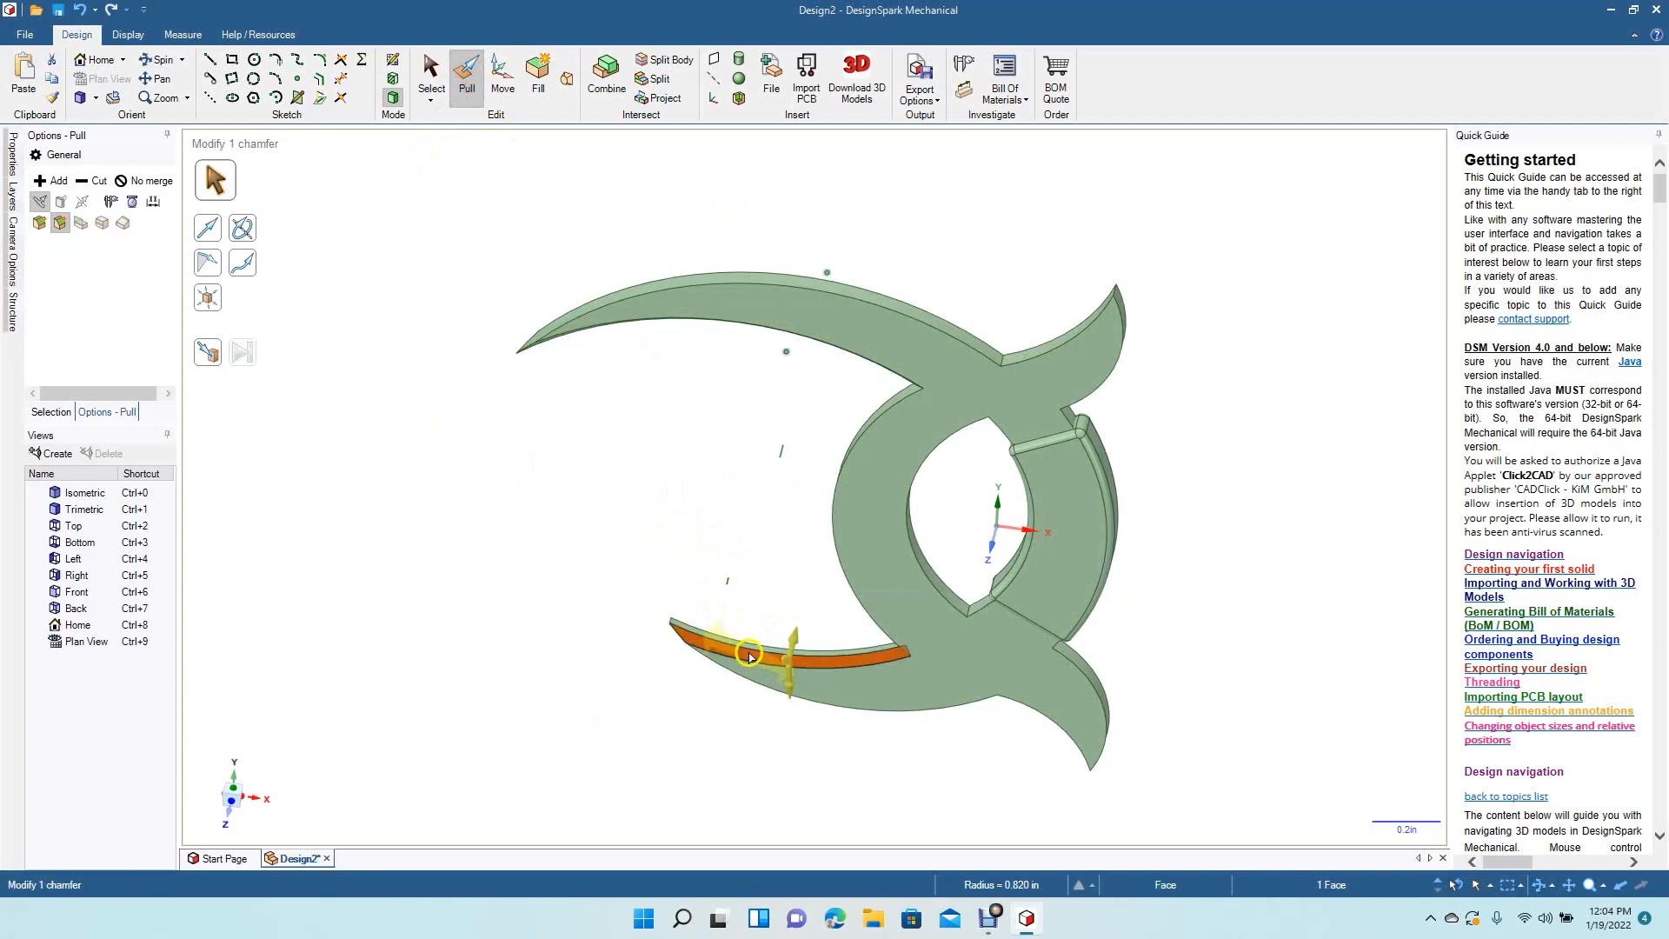
click(749, 647)
text(0)
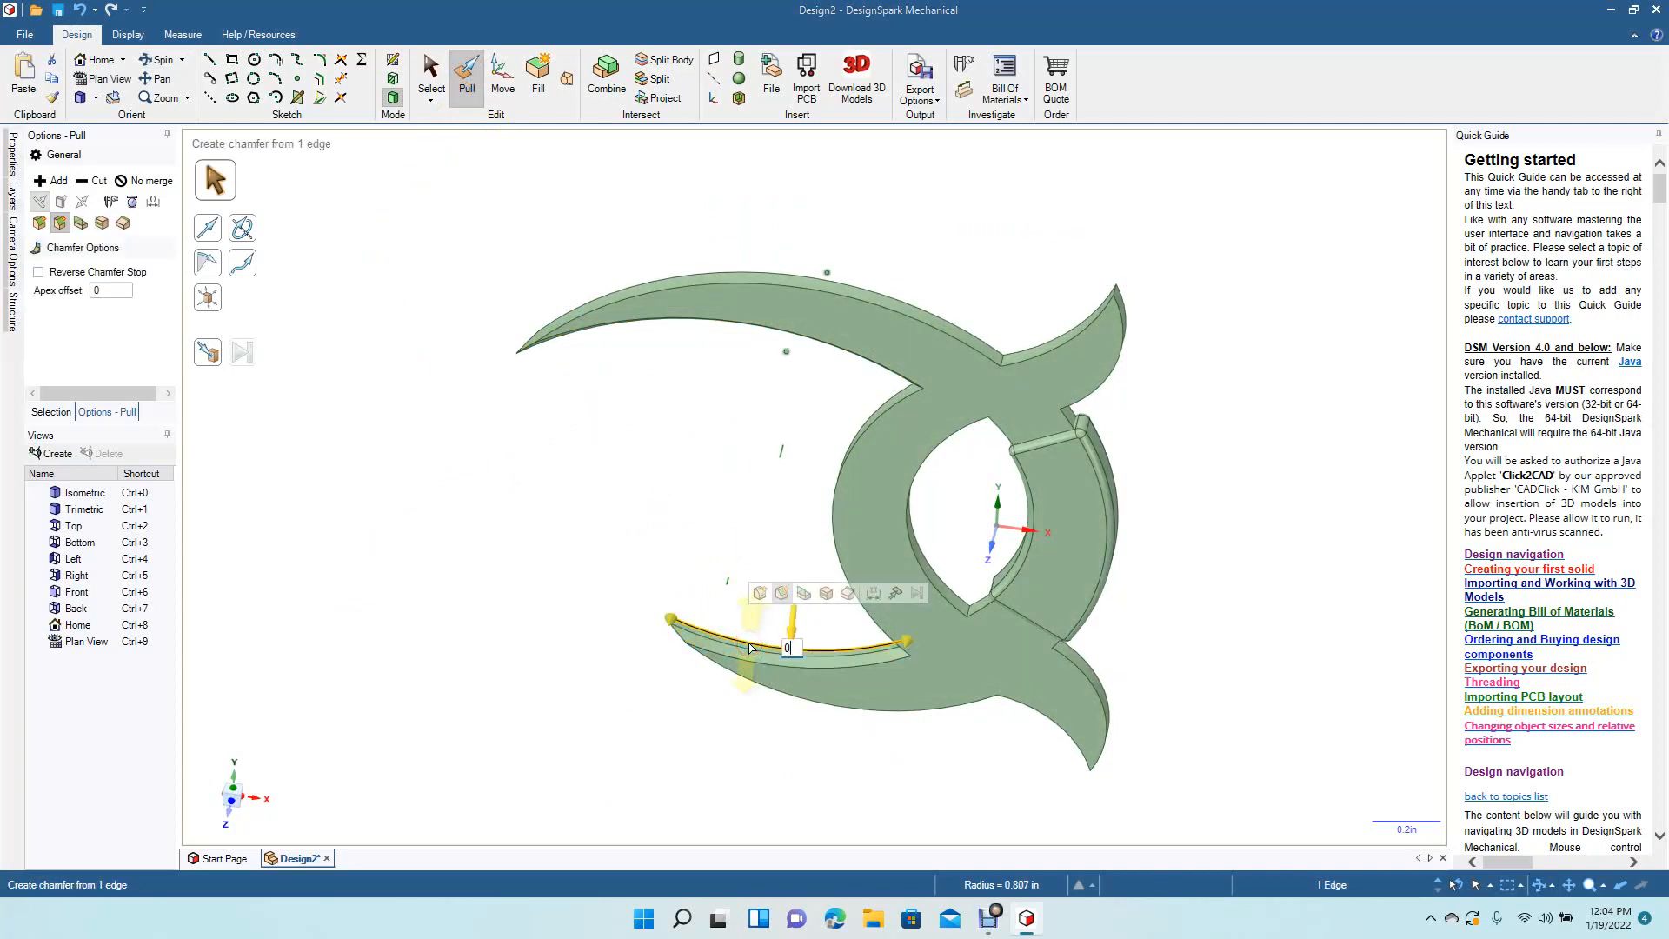
text(.025)
key(Return)
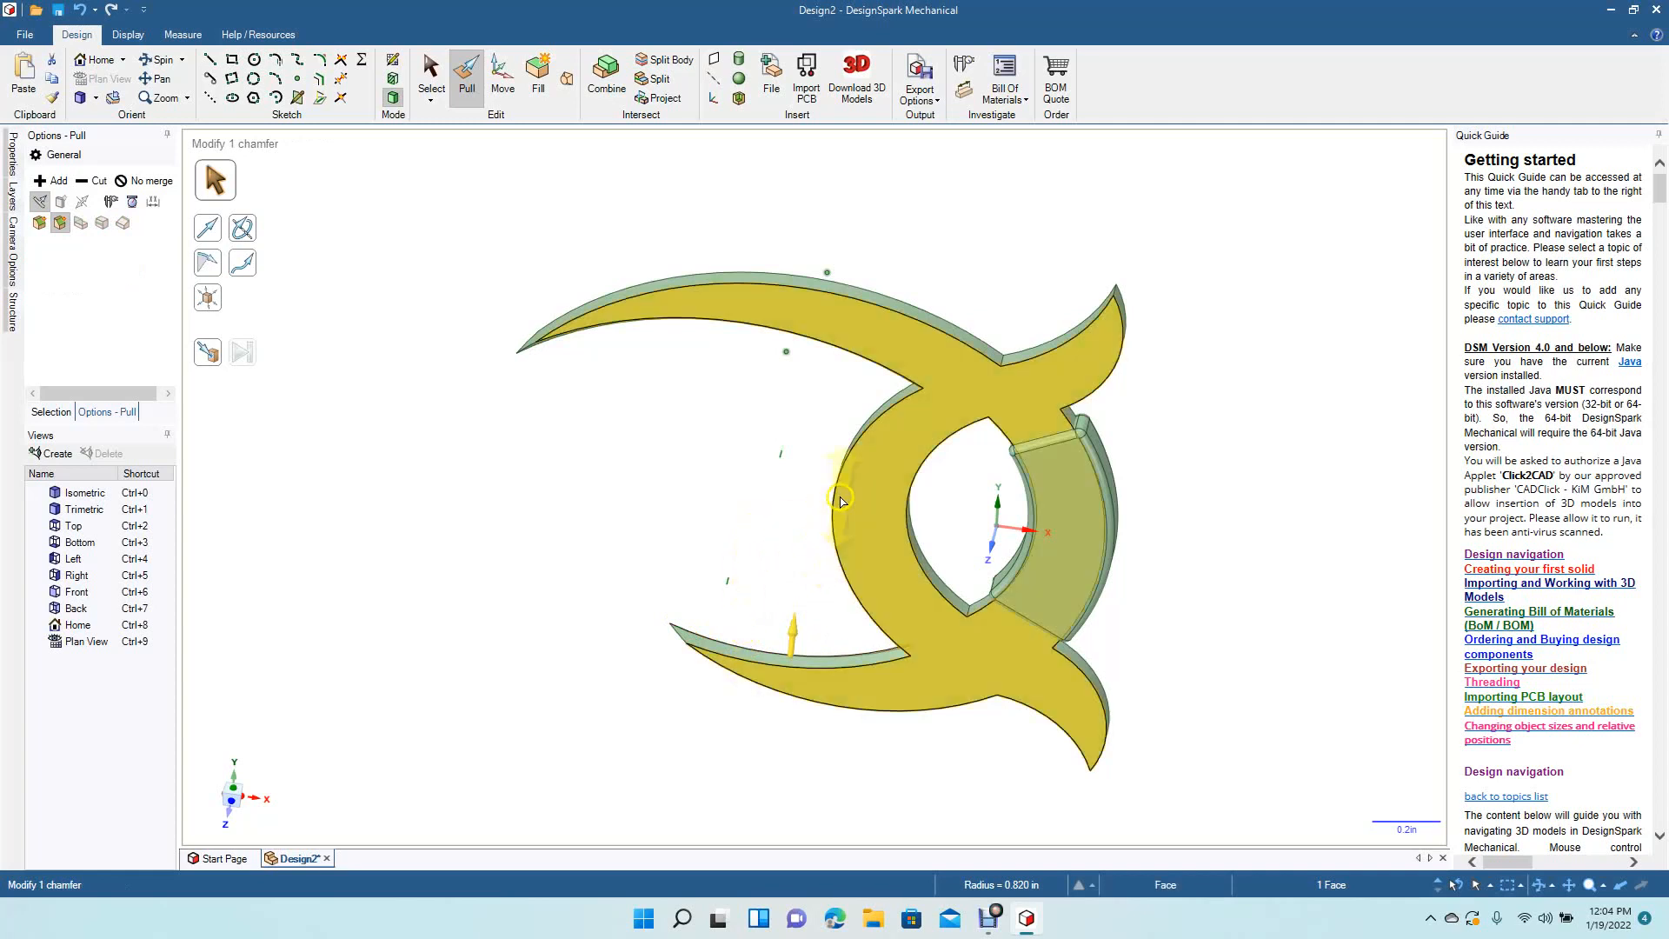
Step: Chamfer the outer convex edges of the two short horns beside the grip by 0.025 in on this face
click(1103, 387)
text(0.0)
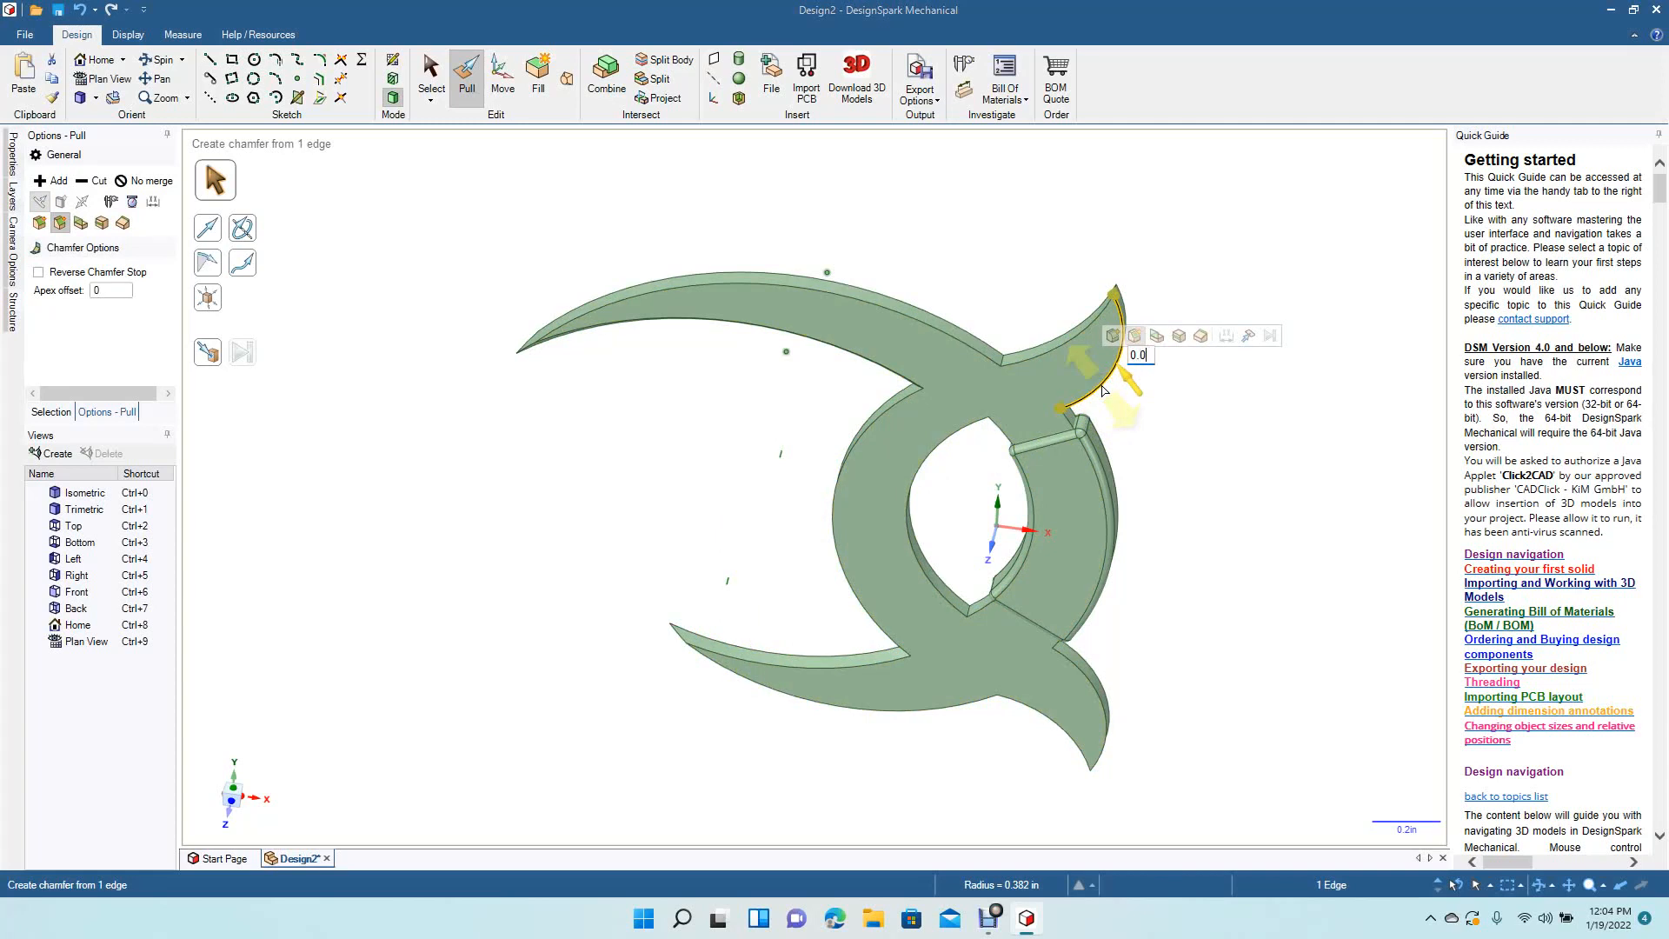
text(25)
key(Return)
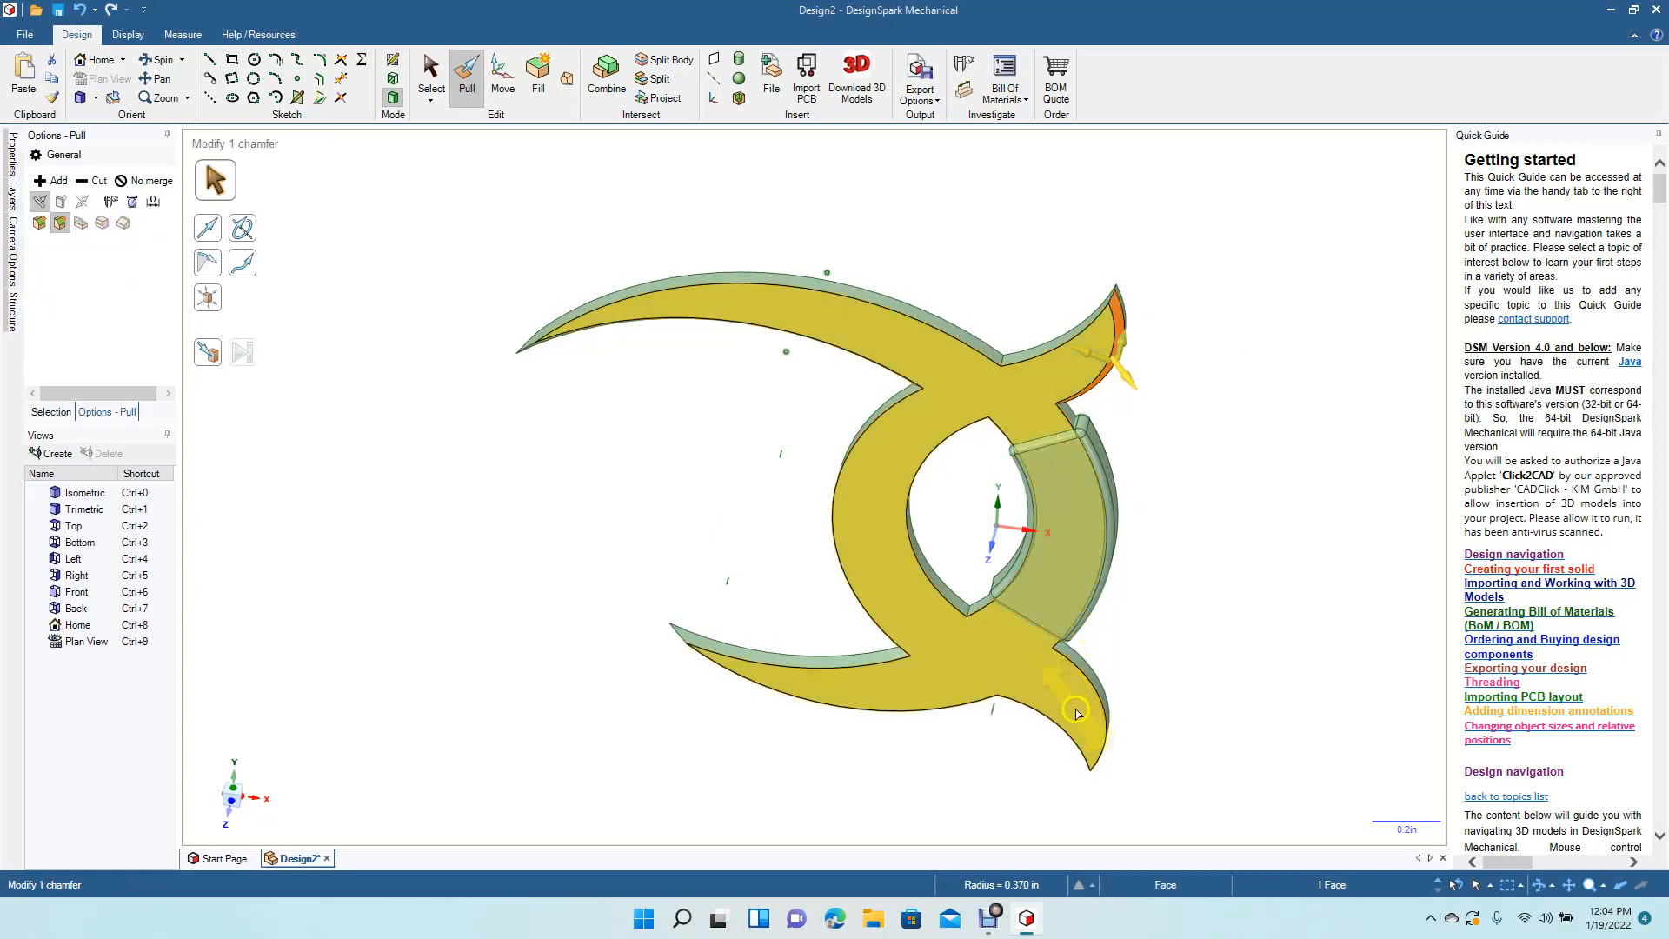
click(1095, 691)
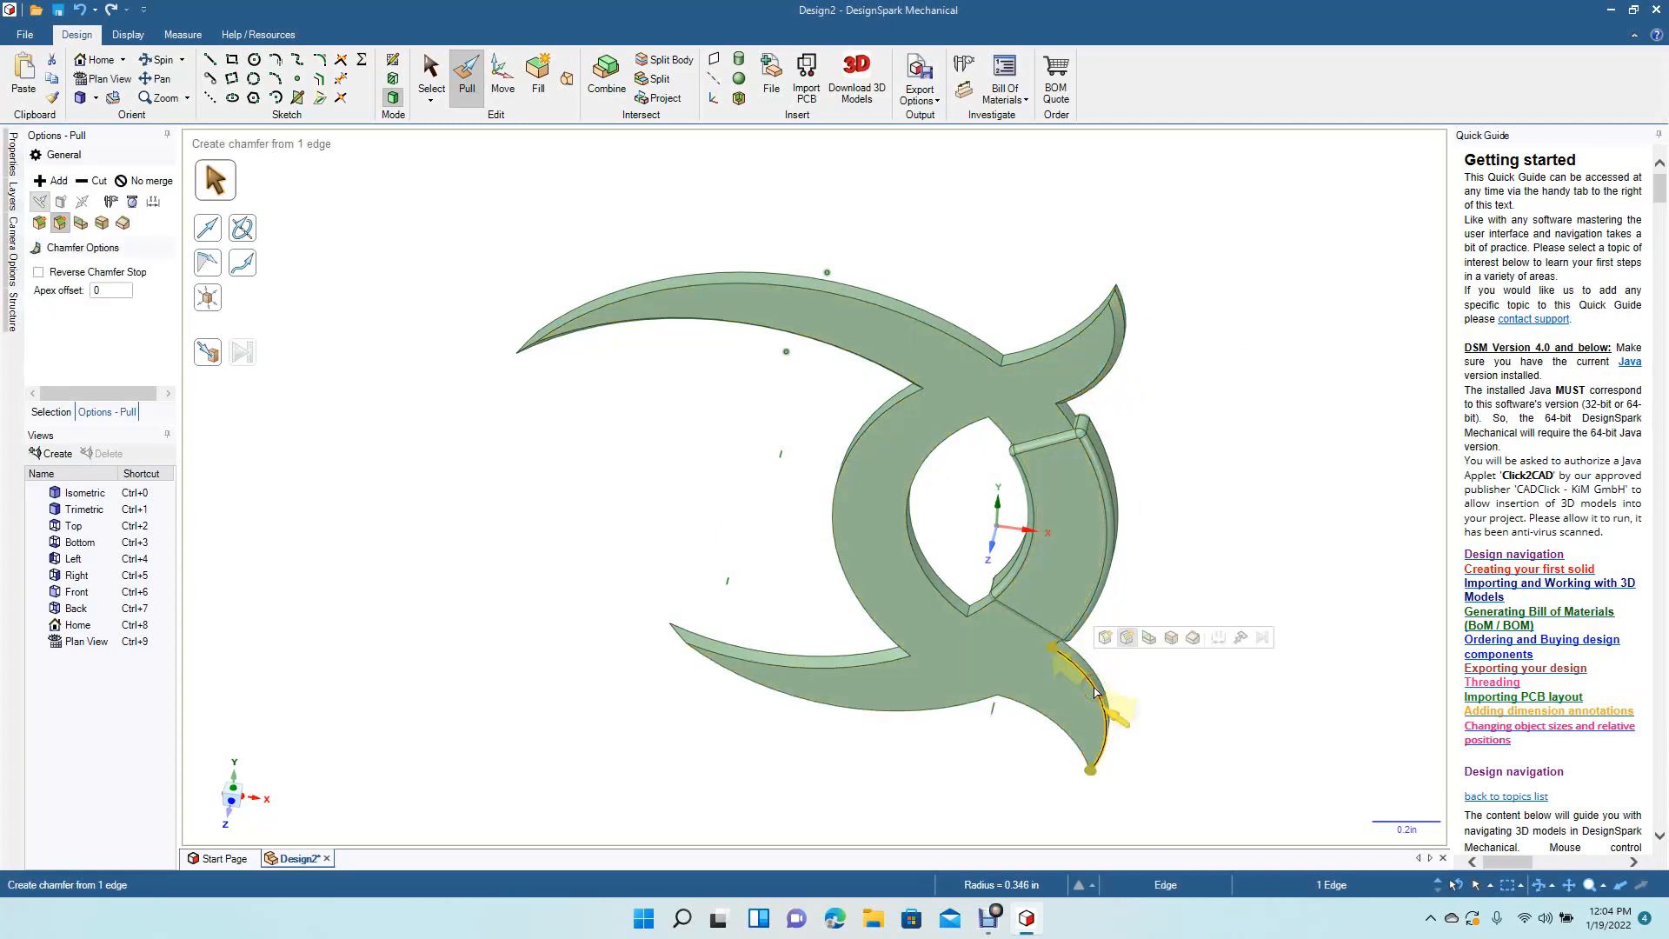
key(Return)
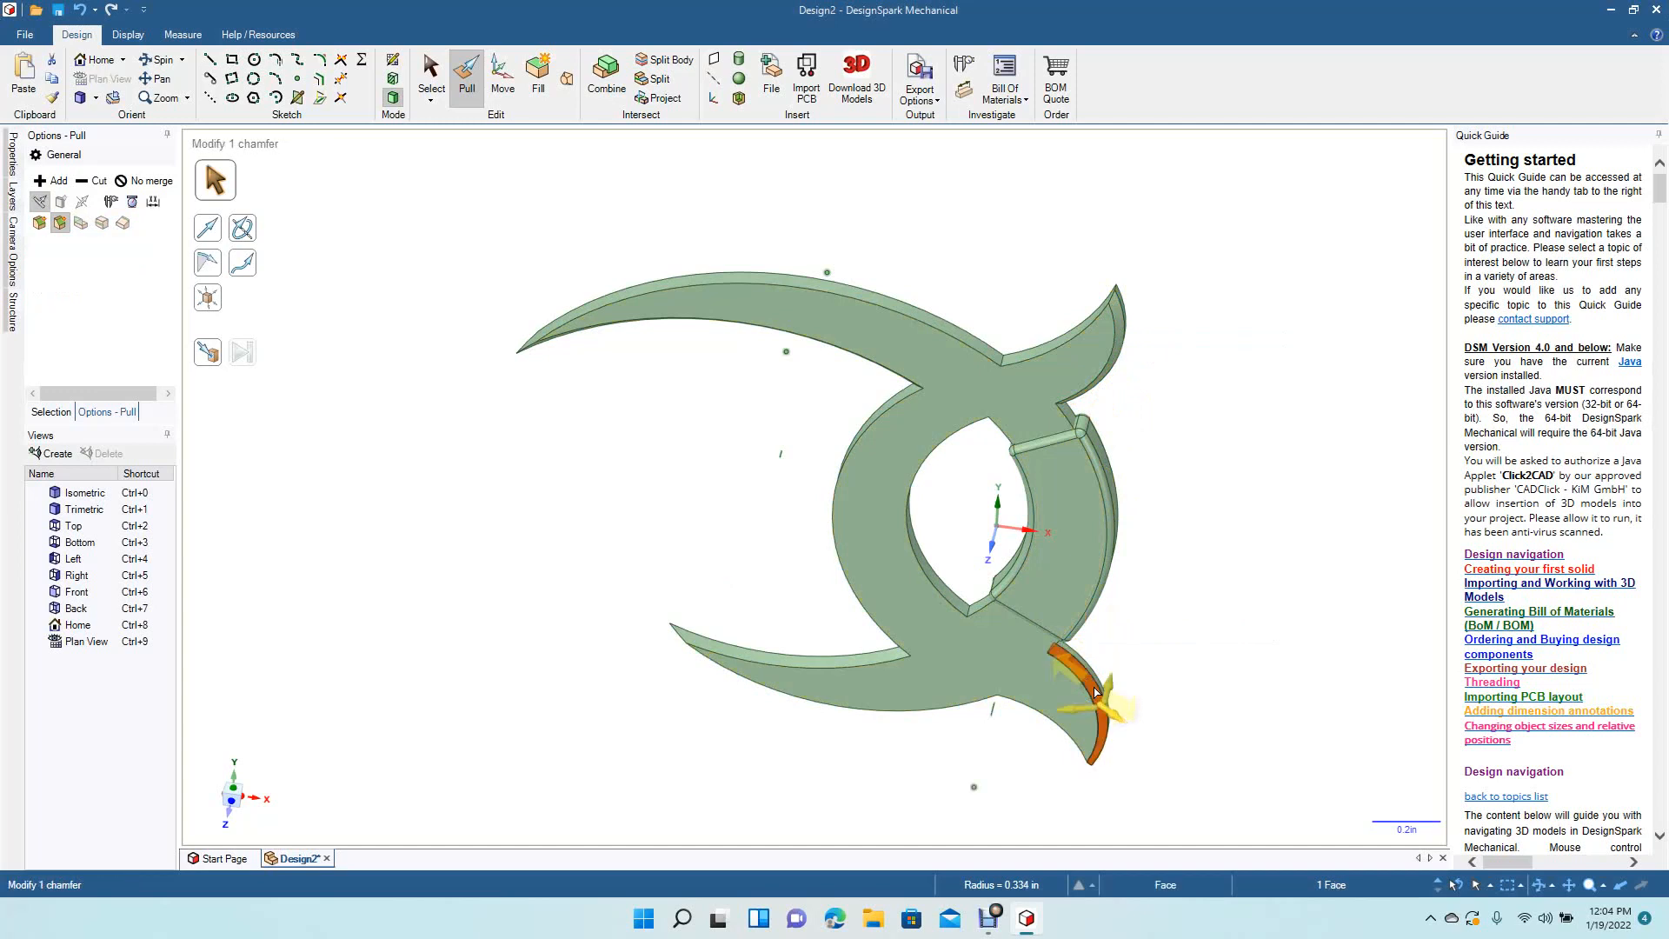
Step: Chamfer the outer convex edges of both short horns by 0.025 in on the opposite face of the weapon
click(159, 60)
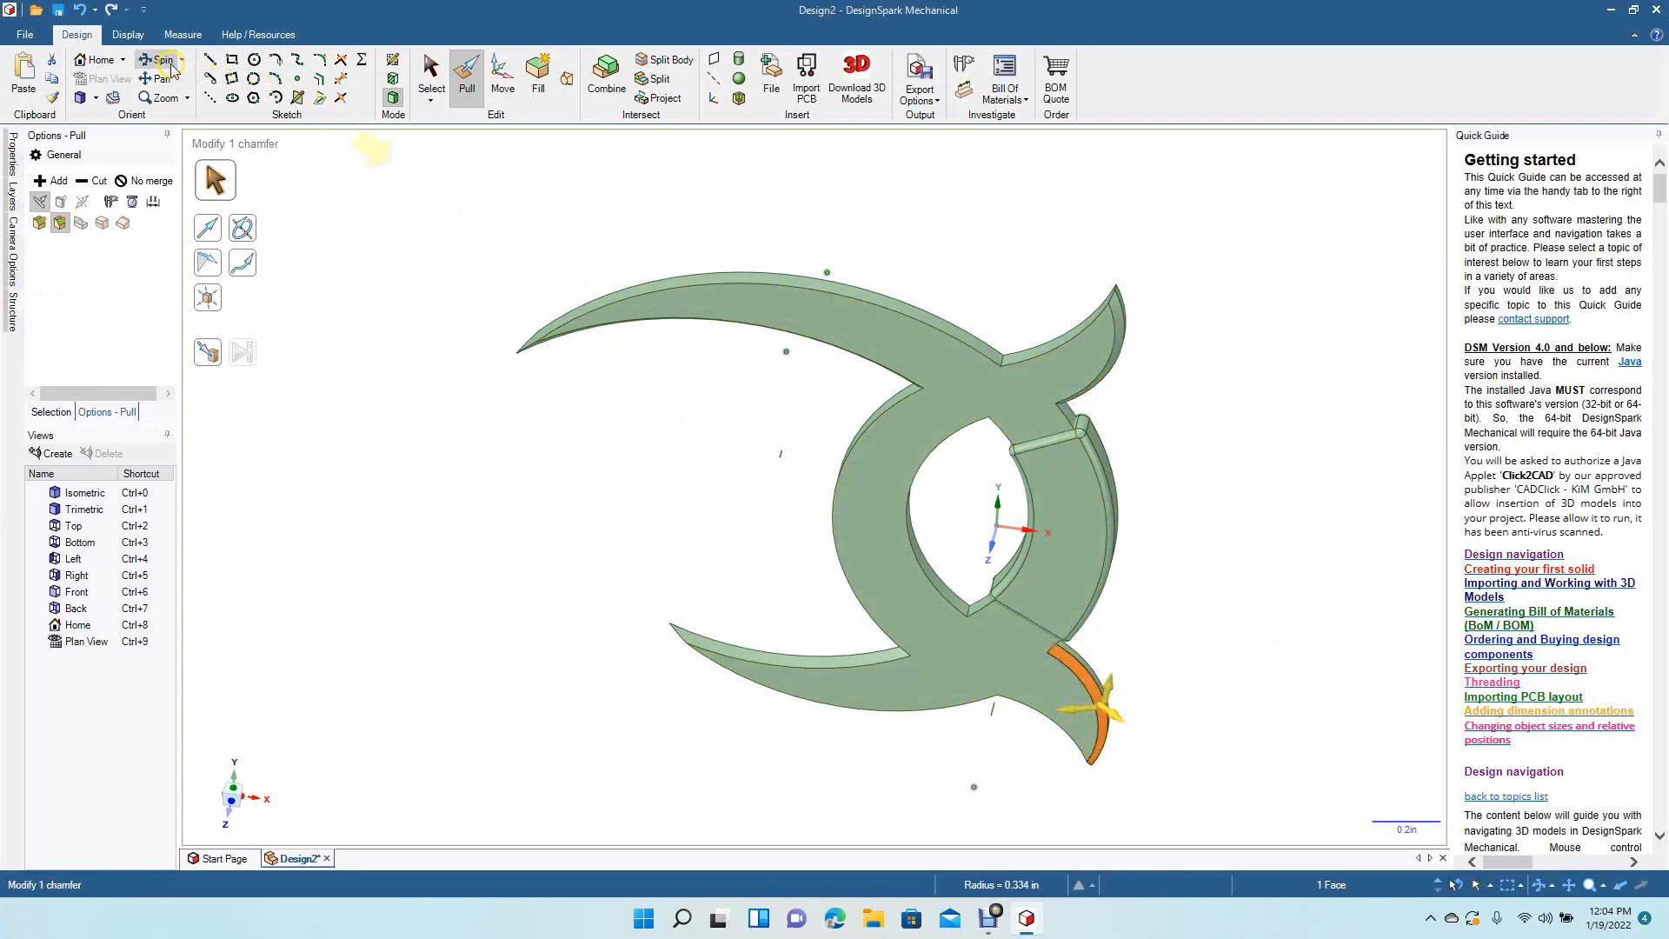
drag(700, 451, 365, 520)
click(461, 84)
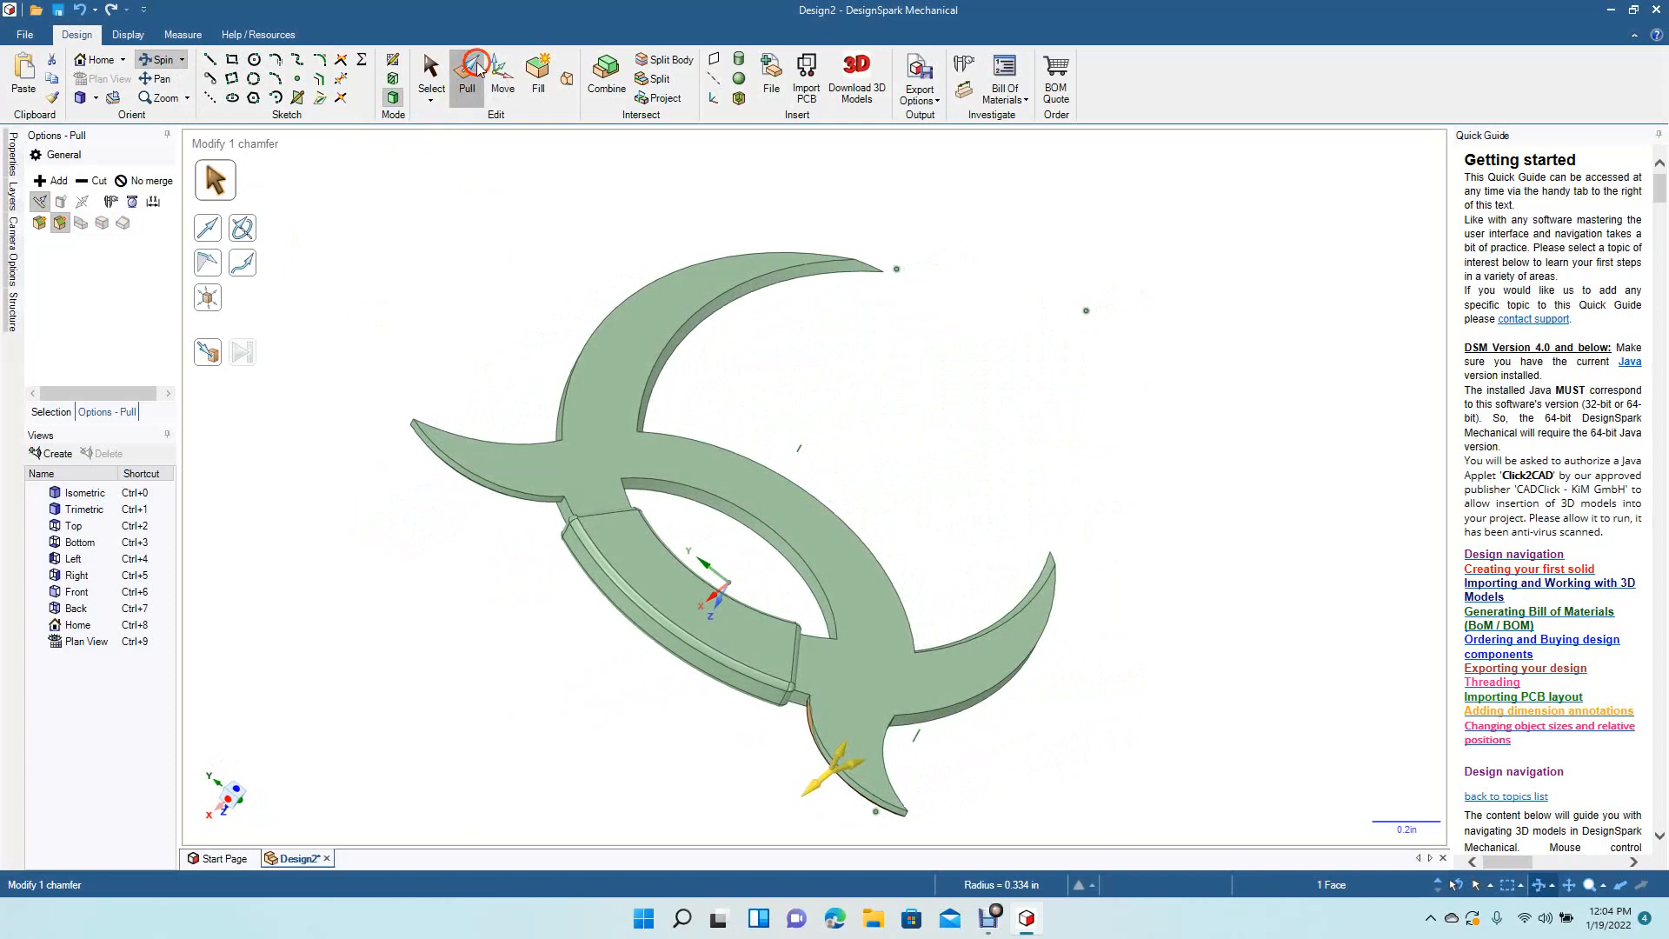
click(493, 486)
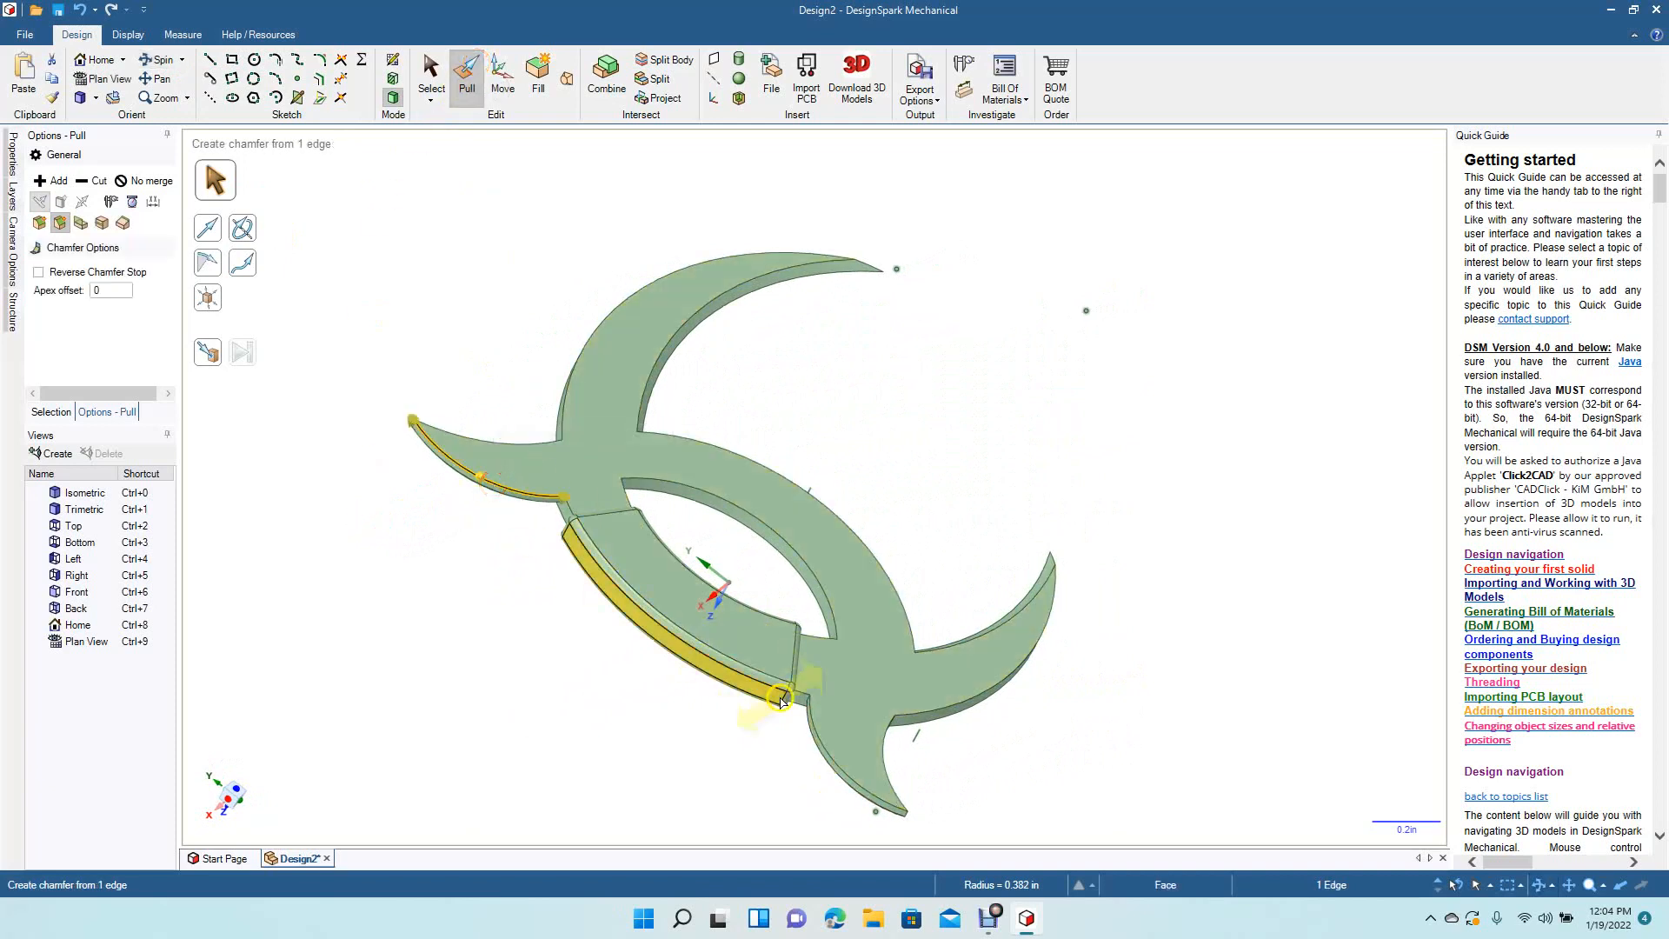
ctrl+click(821, 749)
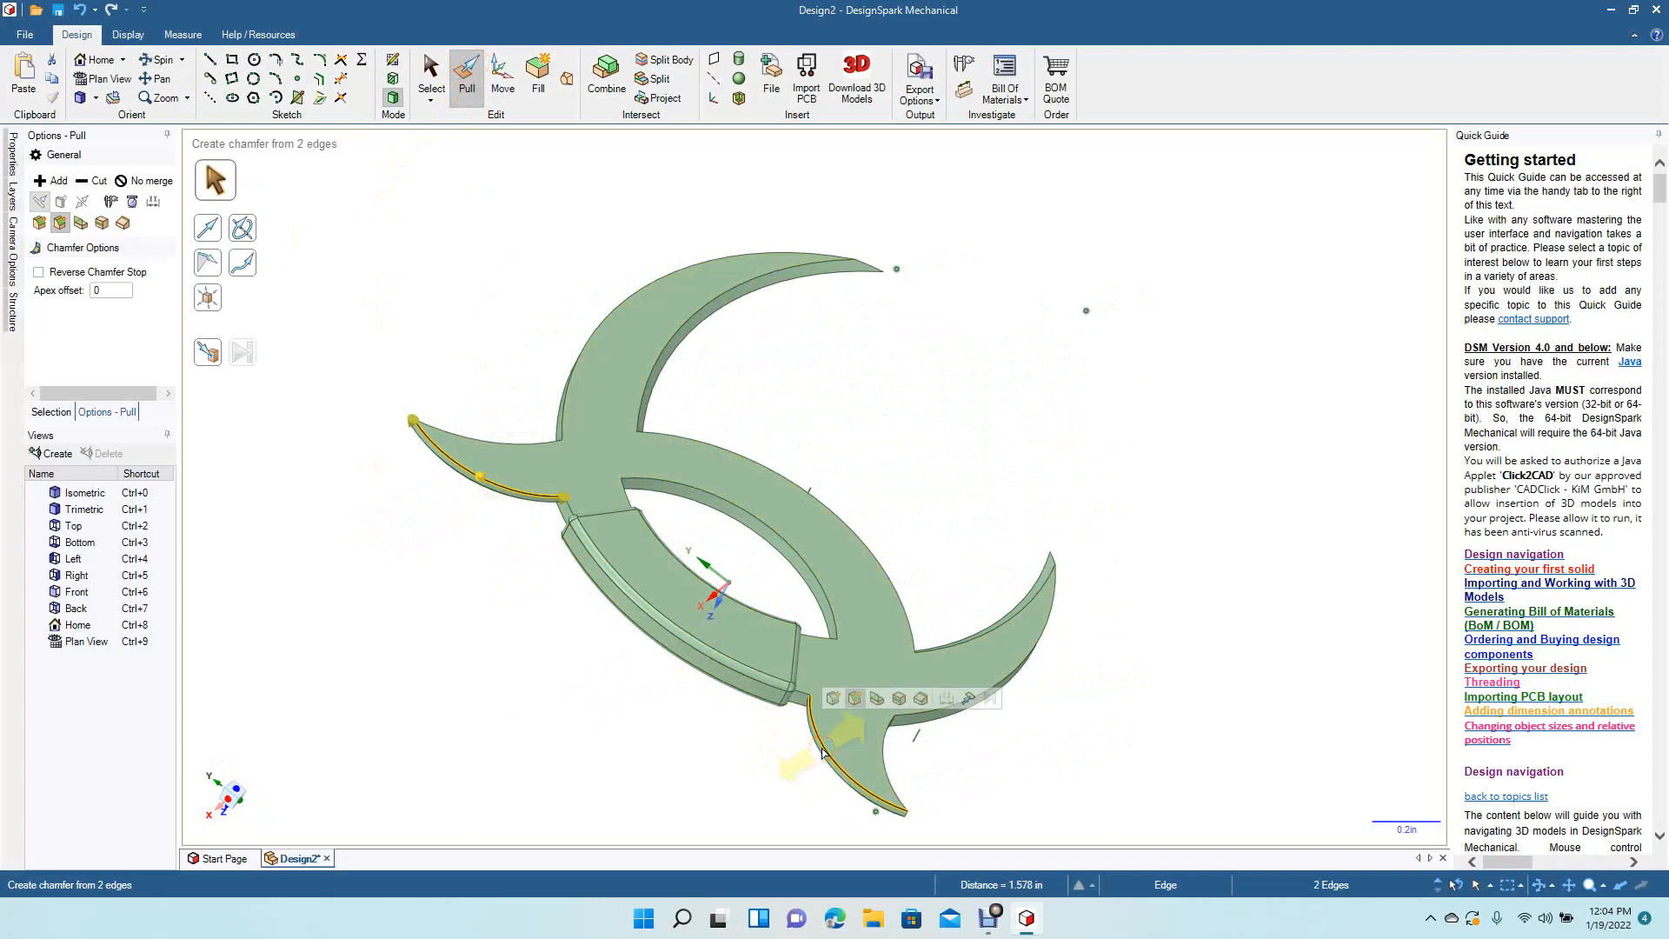
text(0.025)
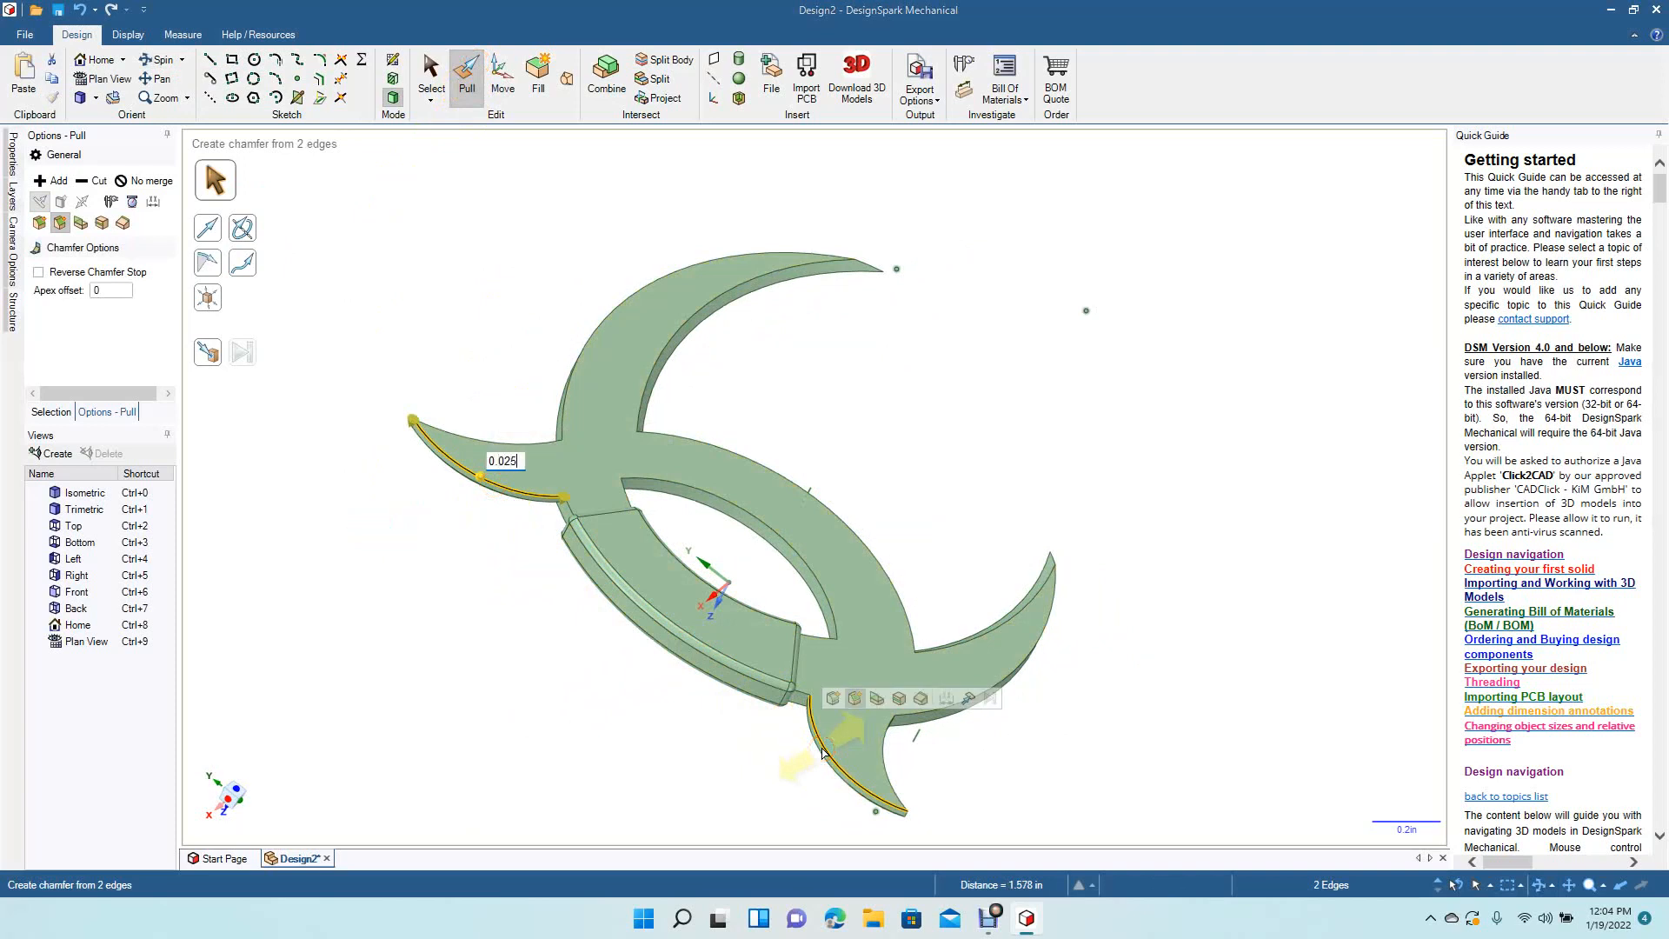
key(Return)
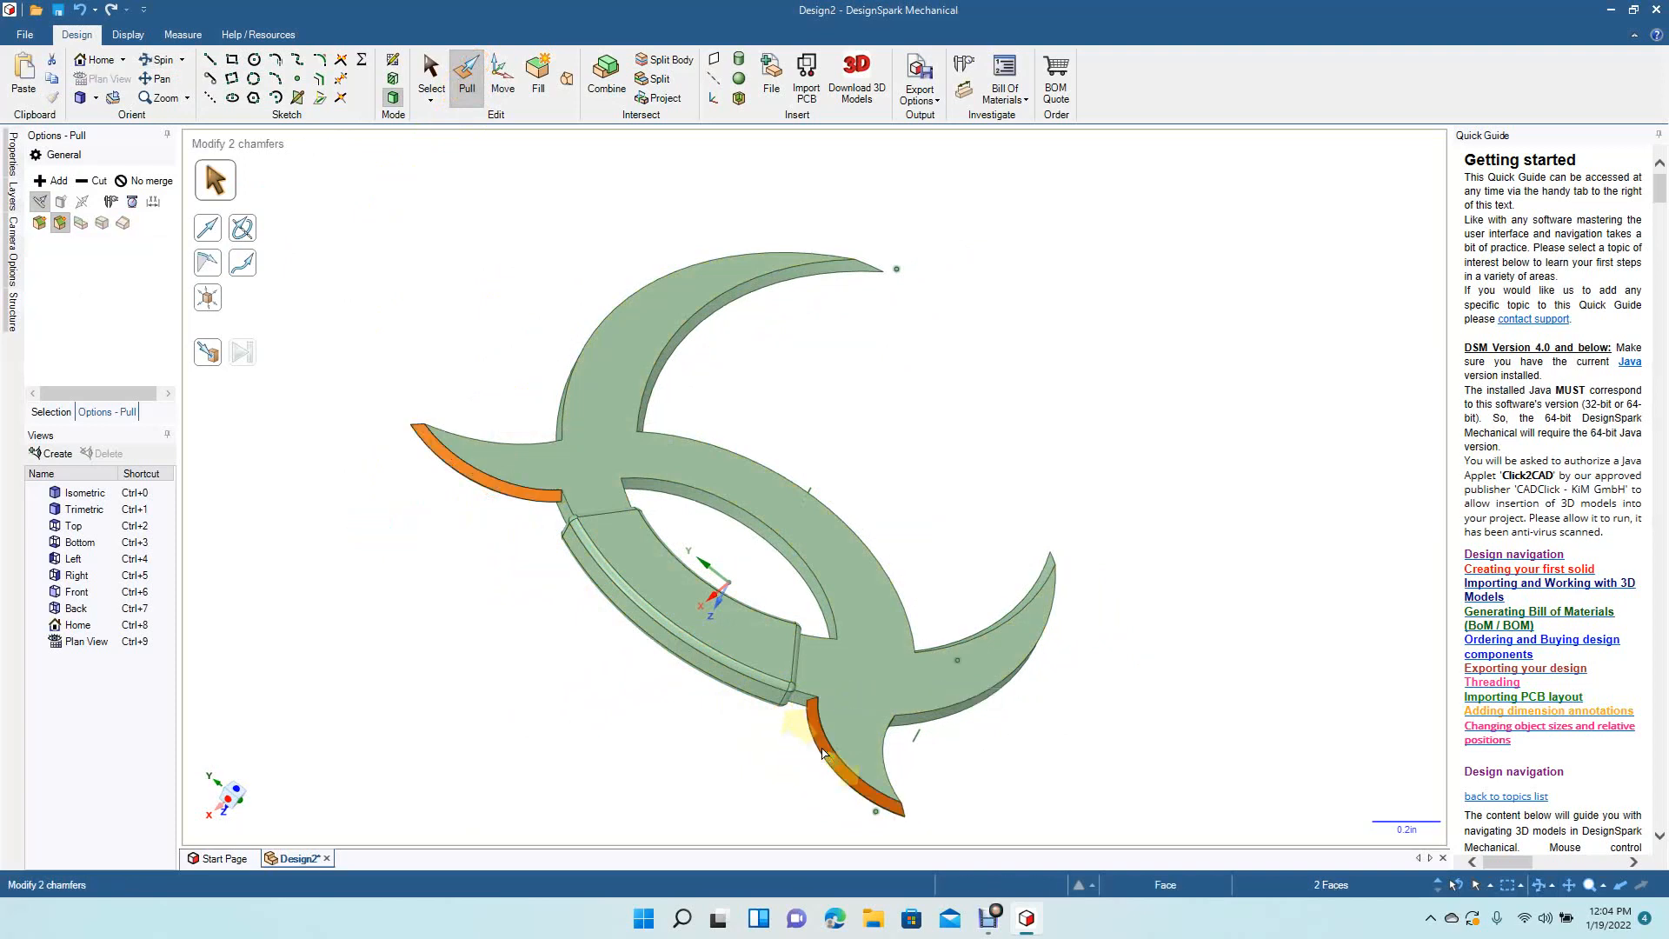
Step: Chamfer the outer arc edge of the central ring between the two crescent blades on both faces
click(723, 445)
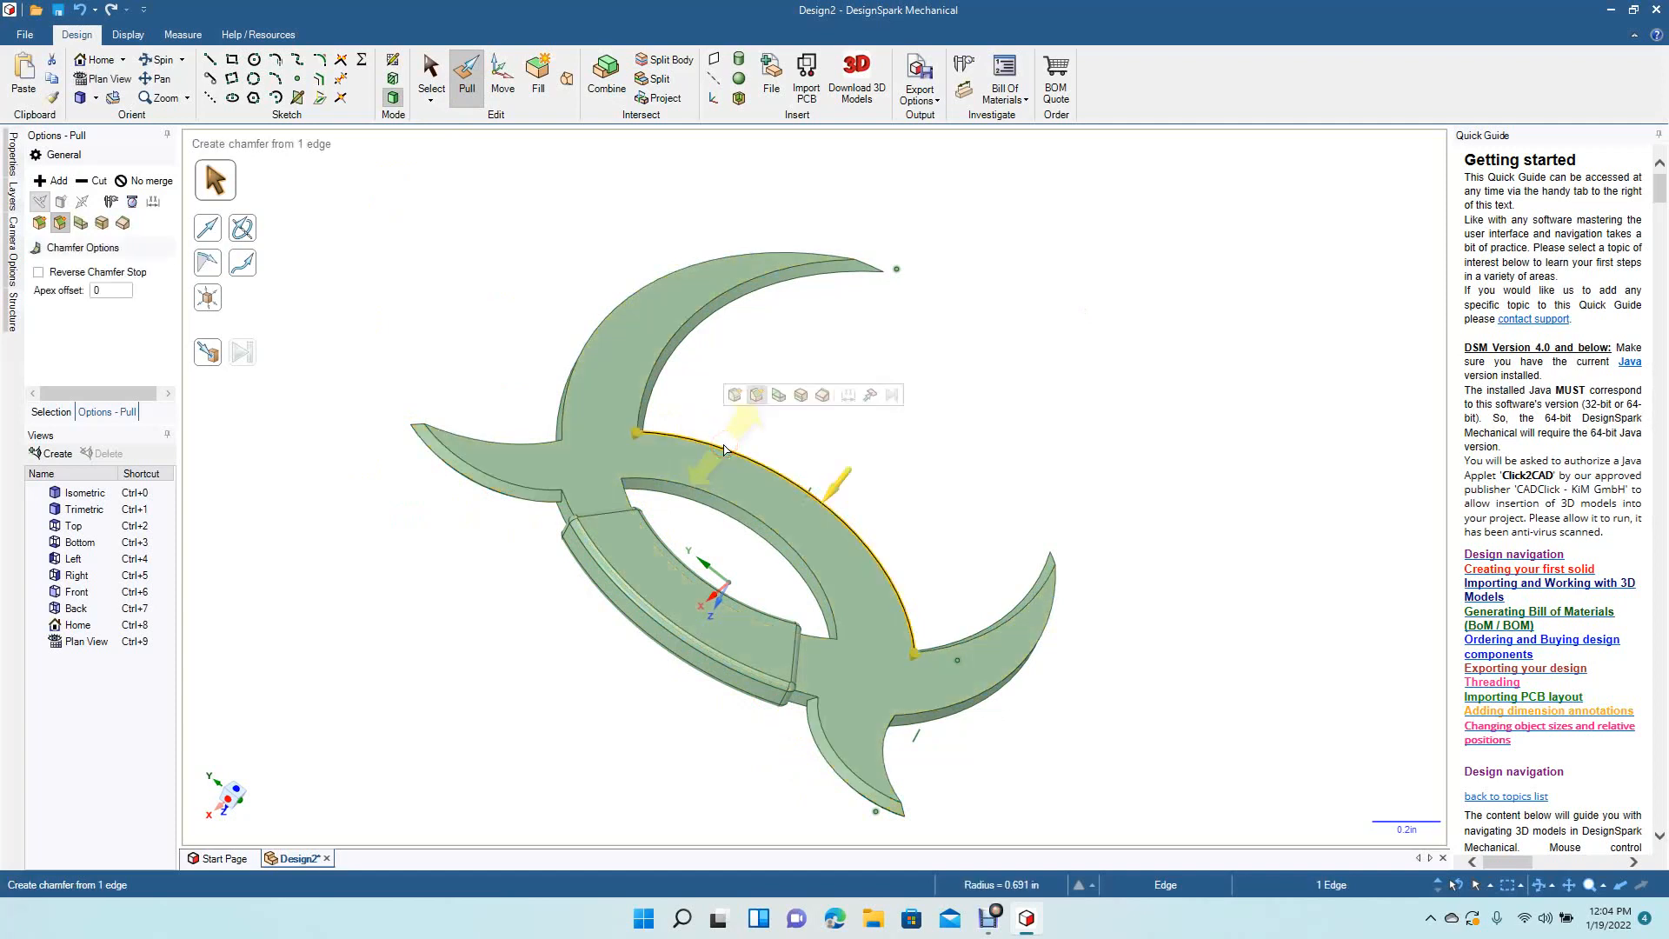
key(Return)
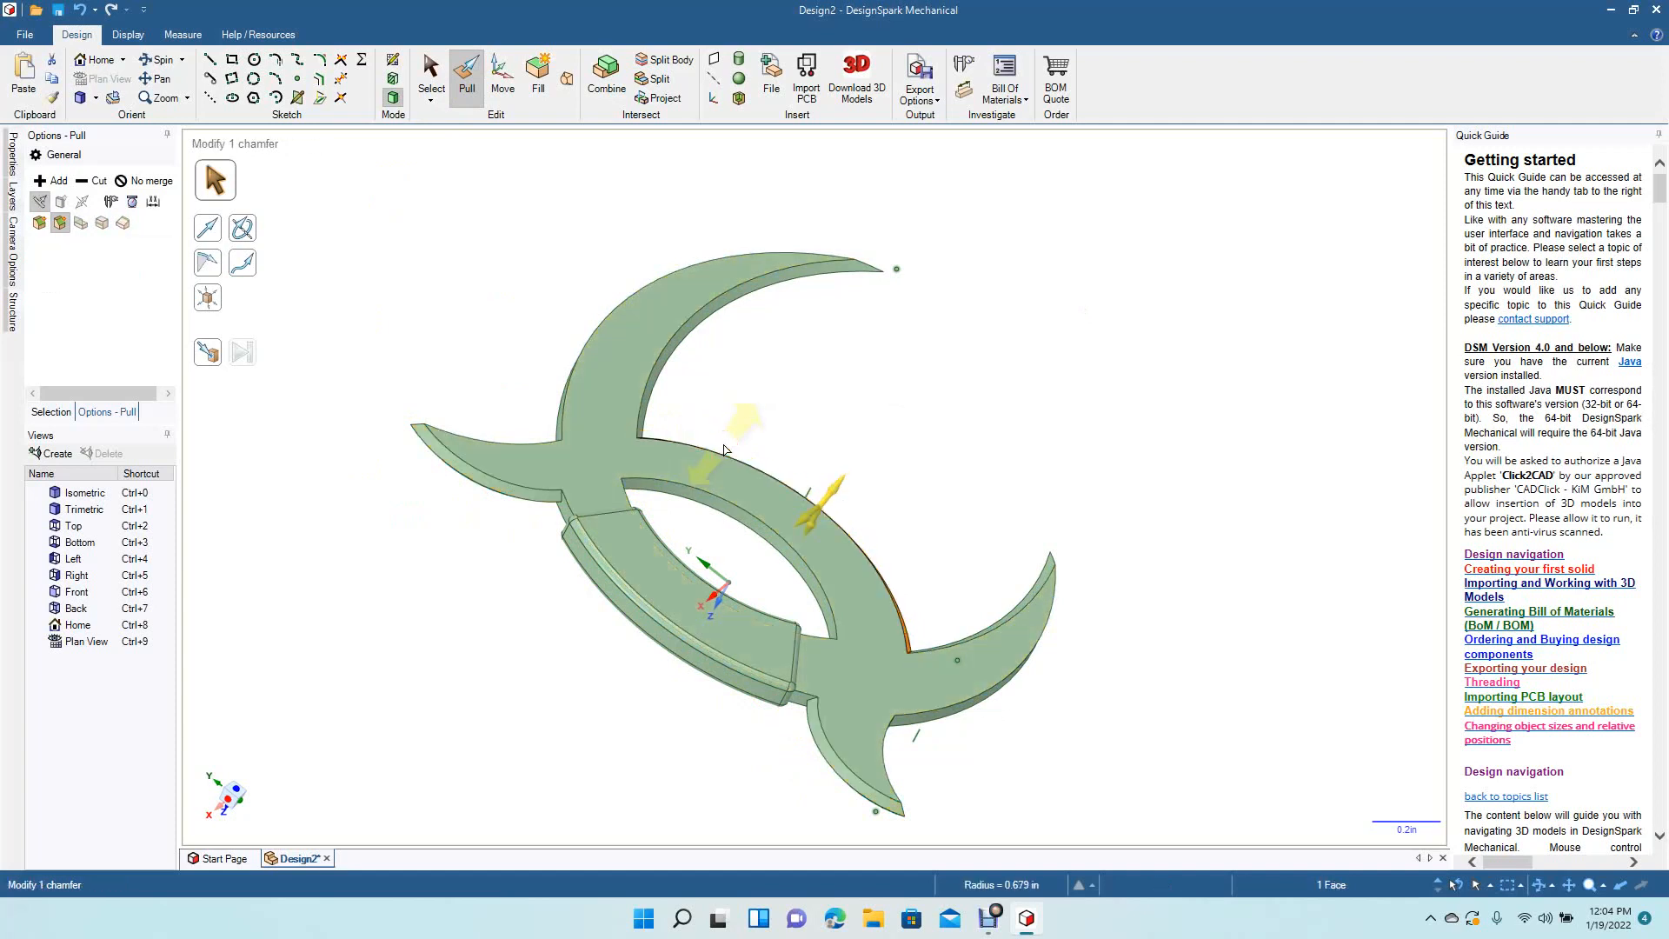
click(146, 61)
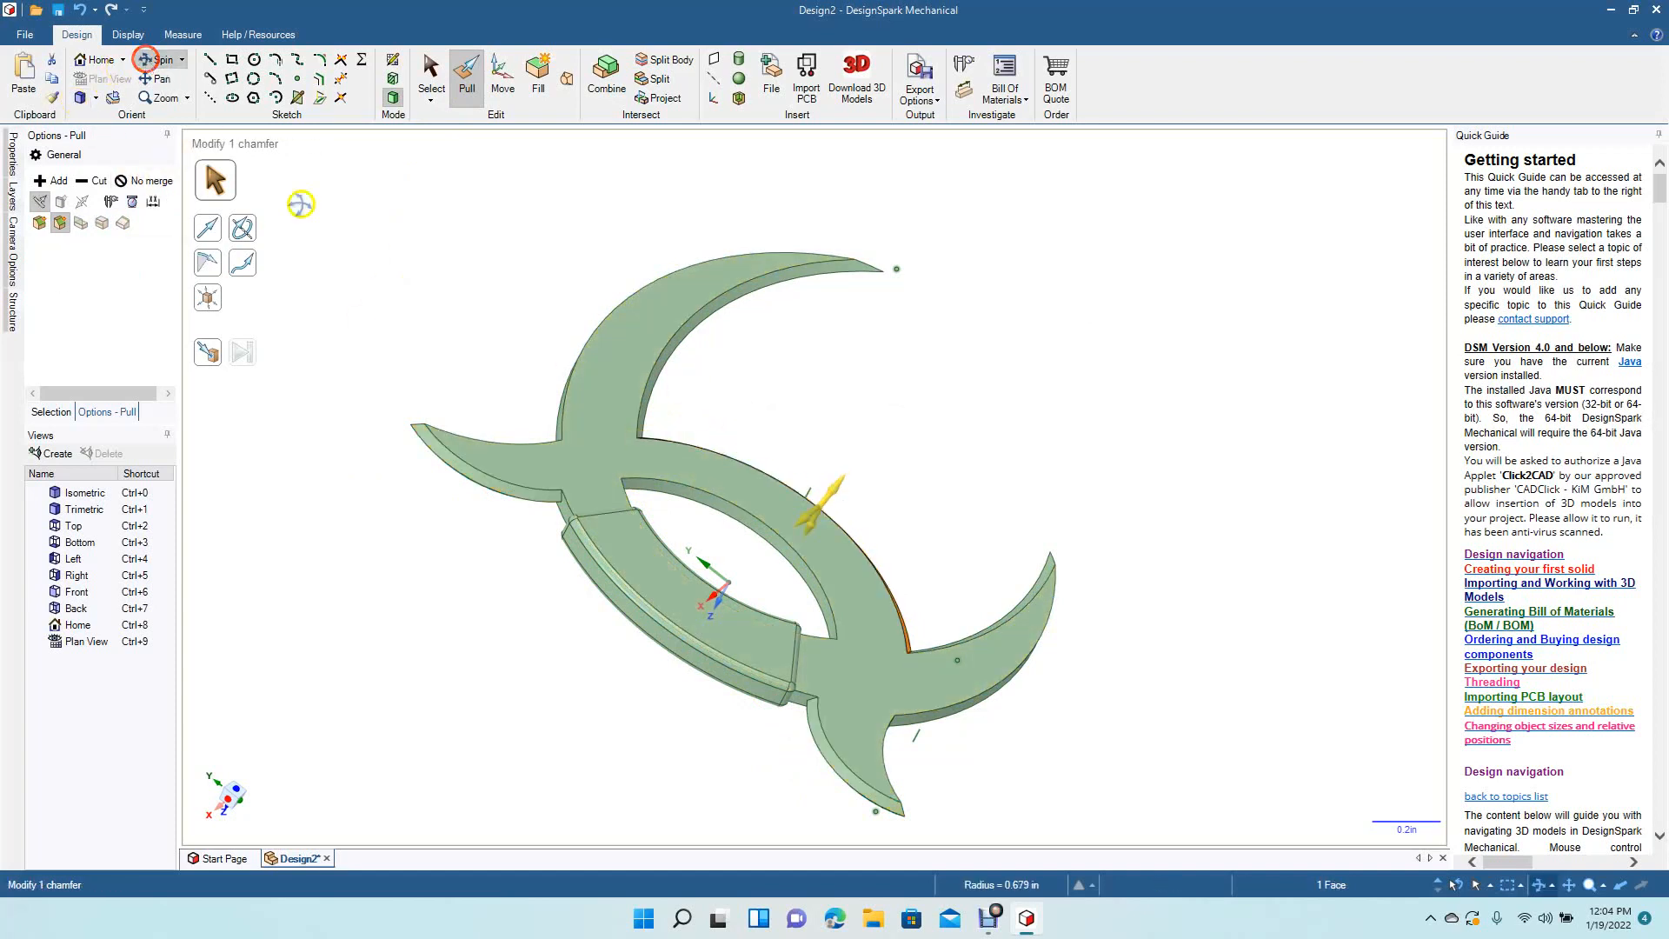
drag(365, 305, 796, 300)
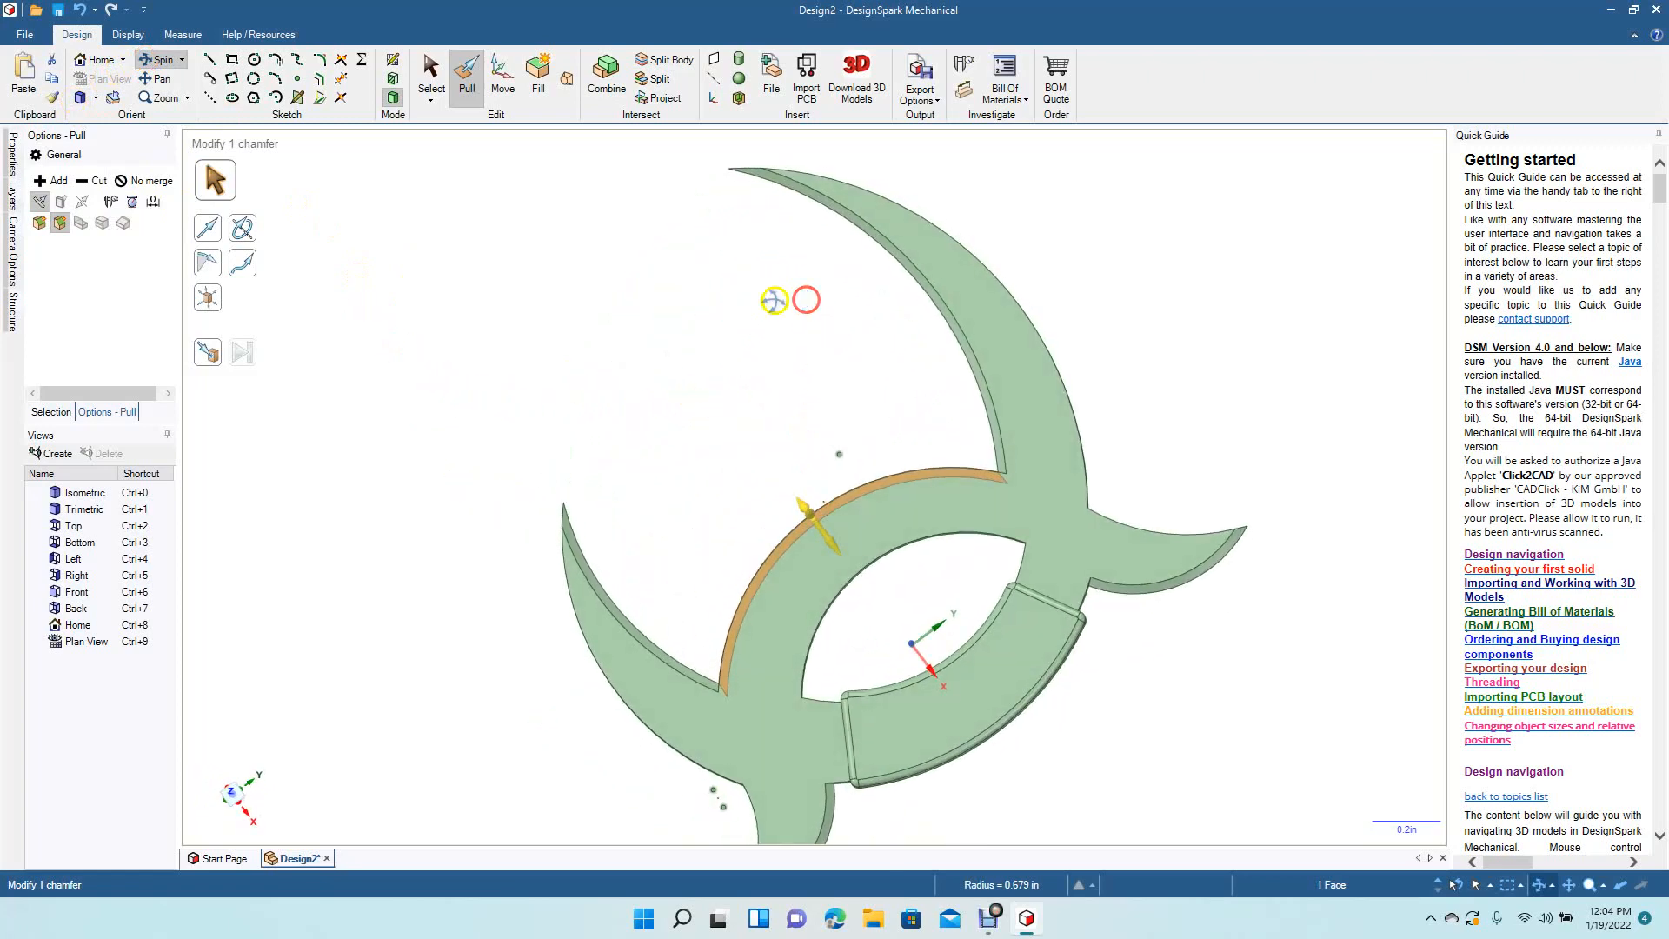
click(771, 556)
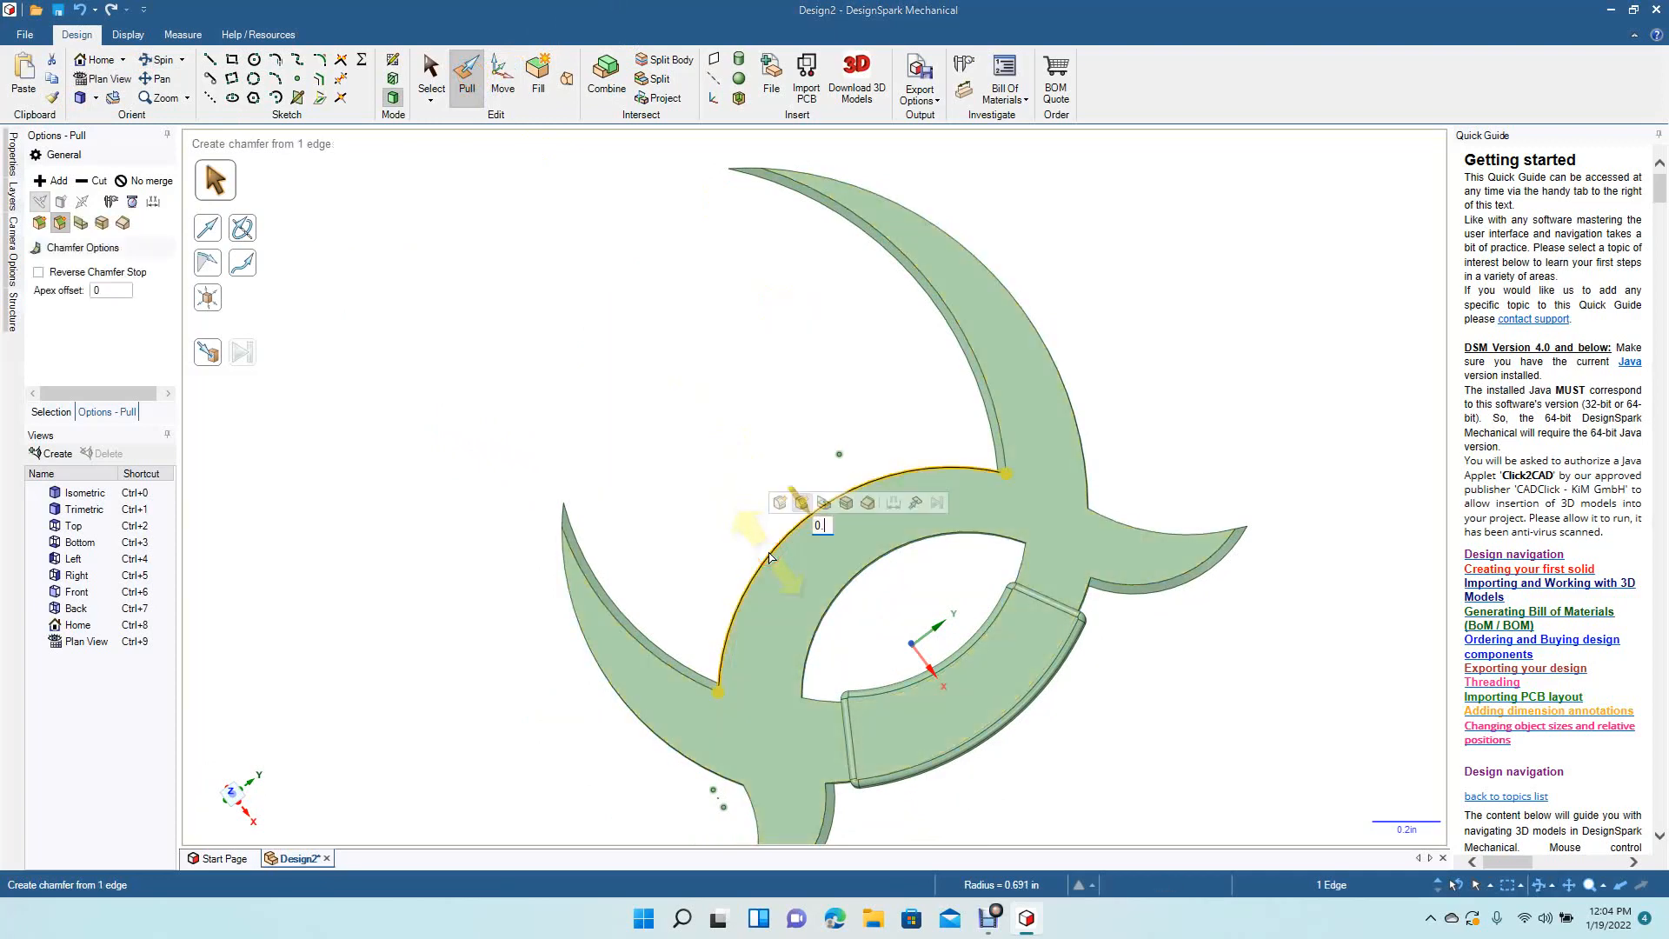
key(Return)
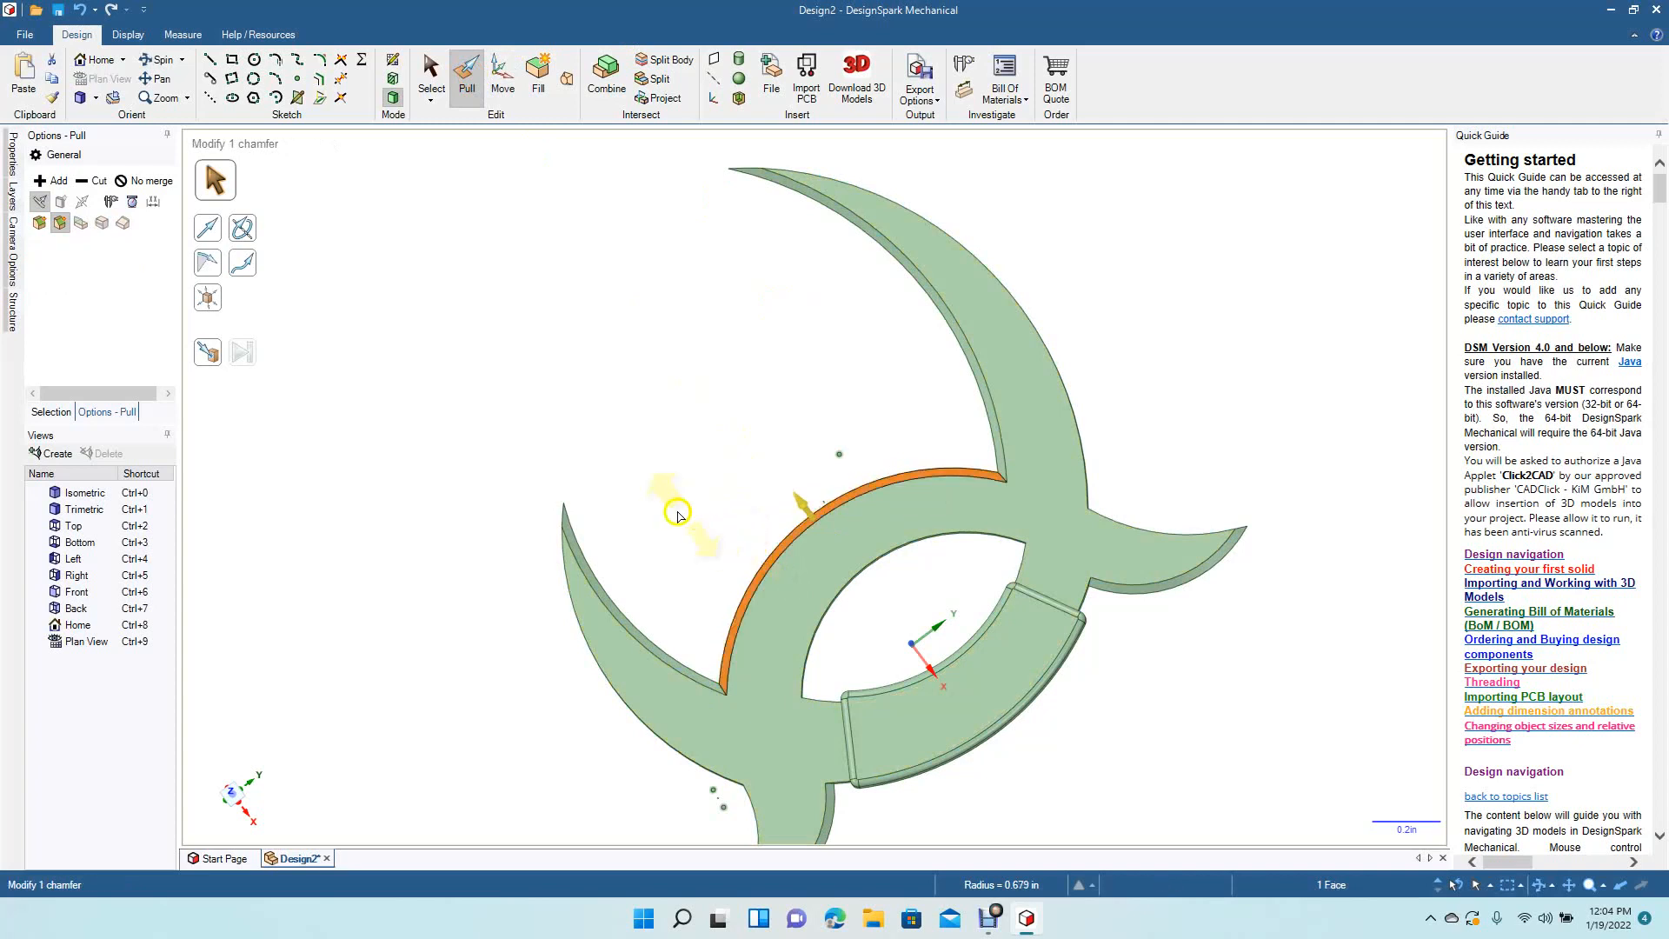
Step: Round both concave edges of the lower horn, on the side facing the lower blade, with a 0.025 in radius
click(430, 73)
click(165, 62)
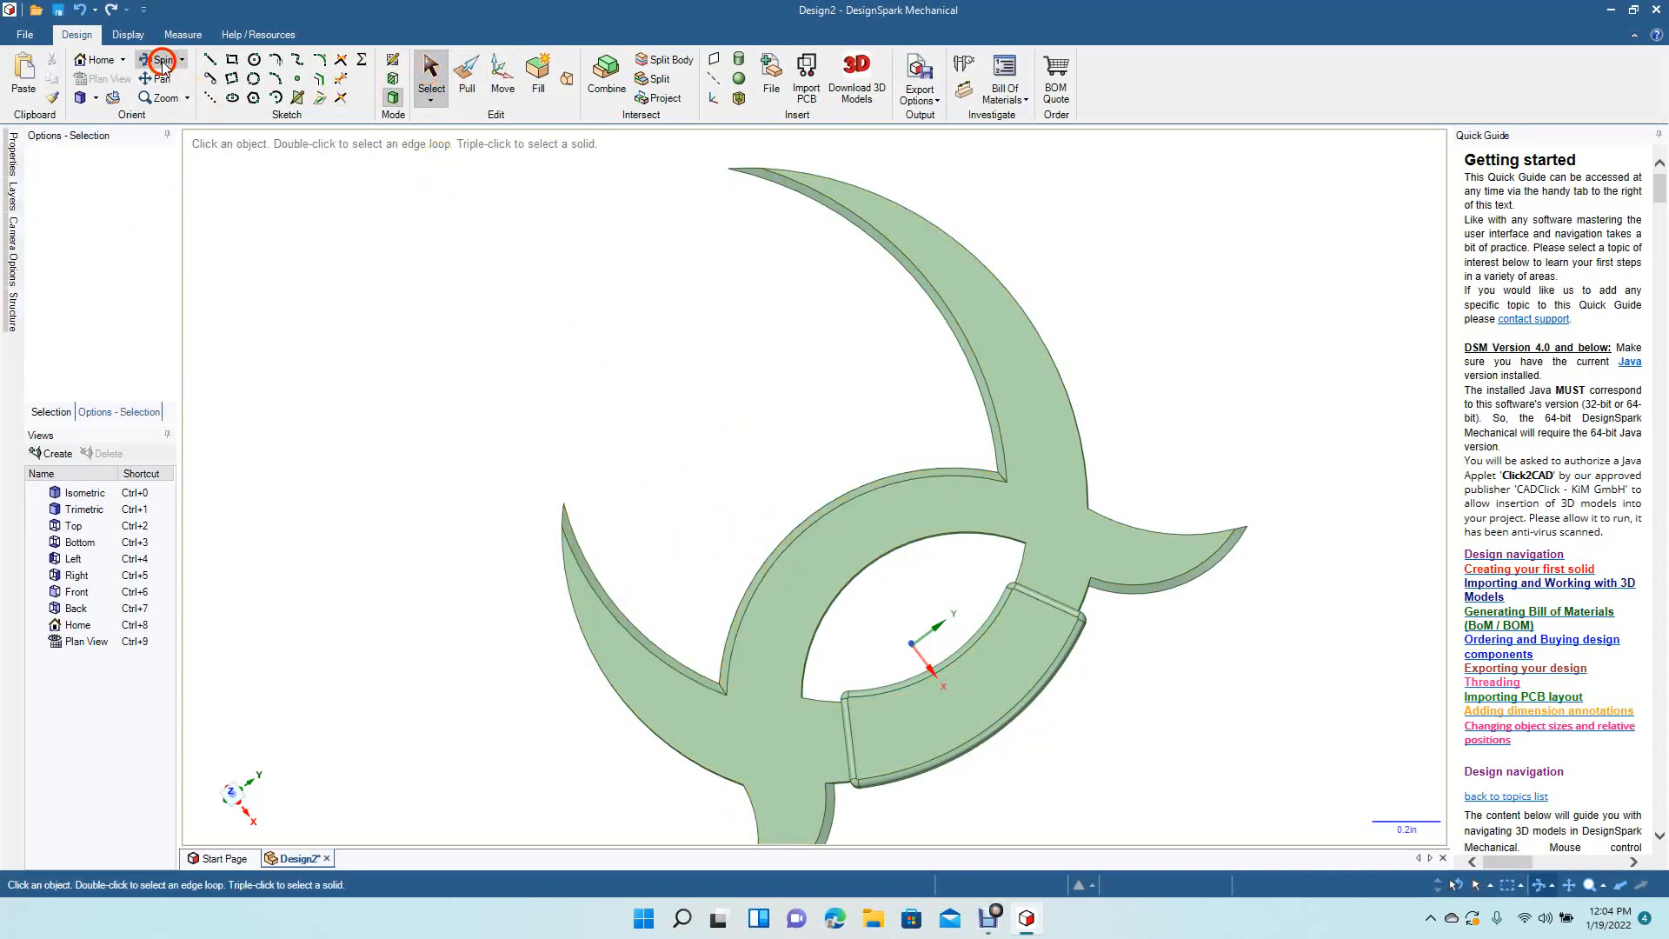
drag(339, 343, 443, 252)
click(467, 76)
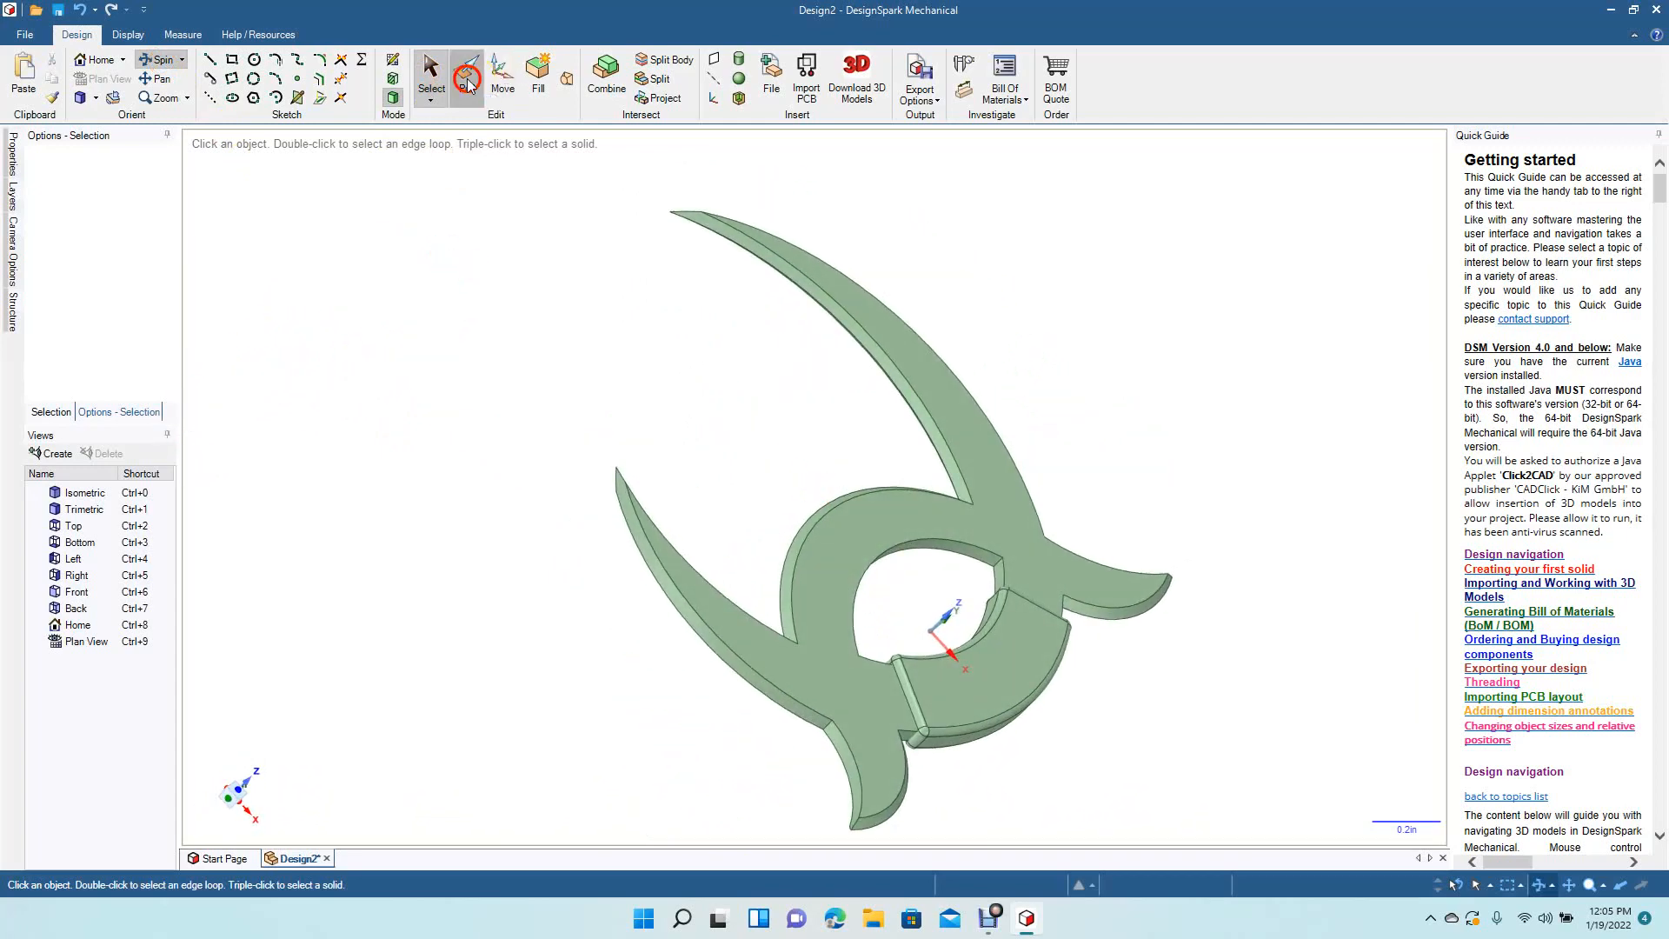
click(860, 781)
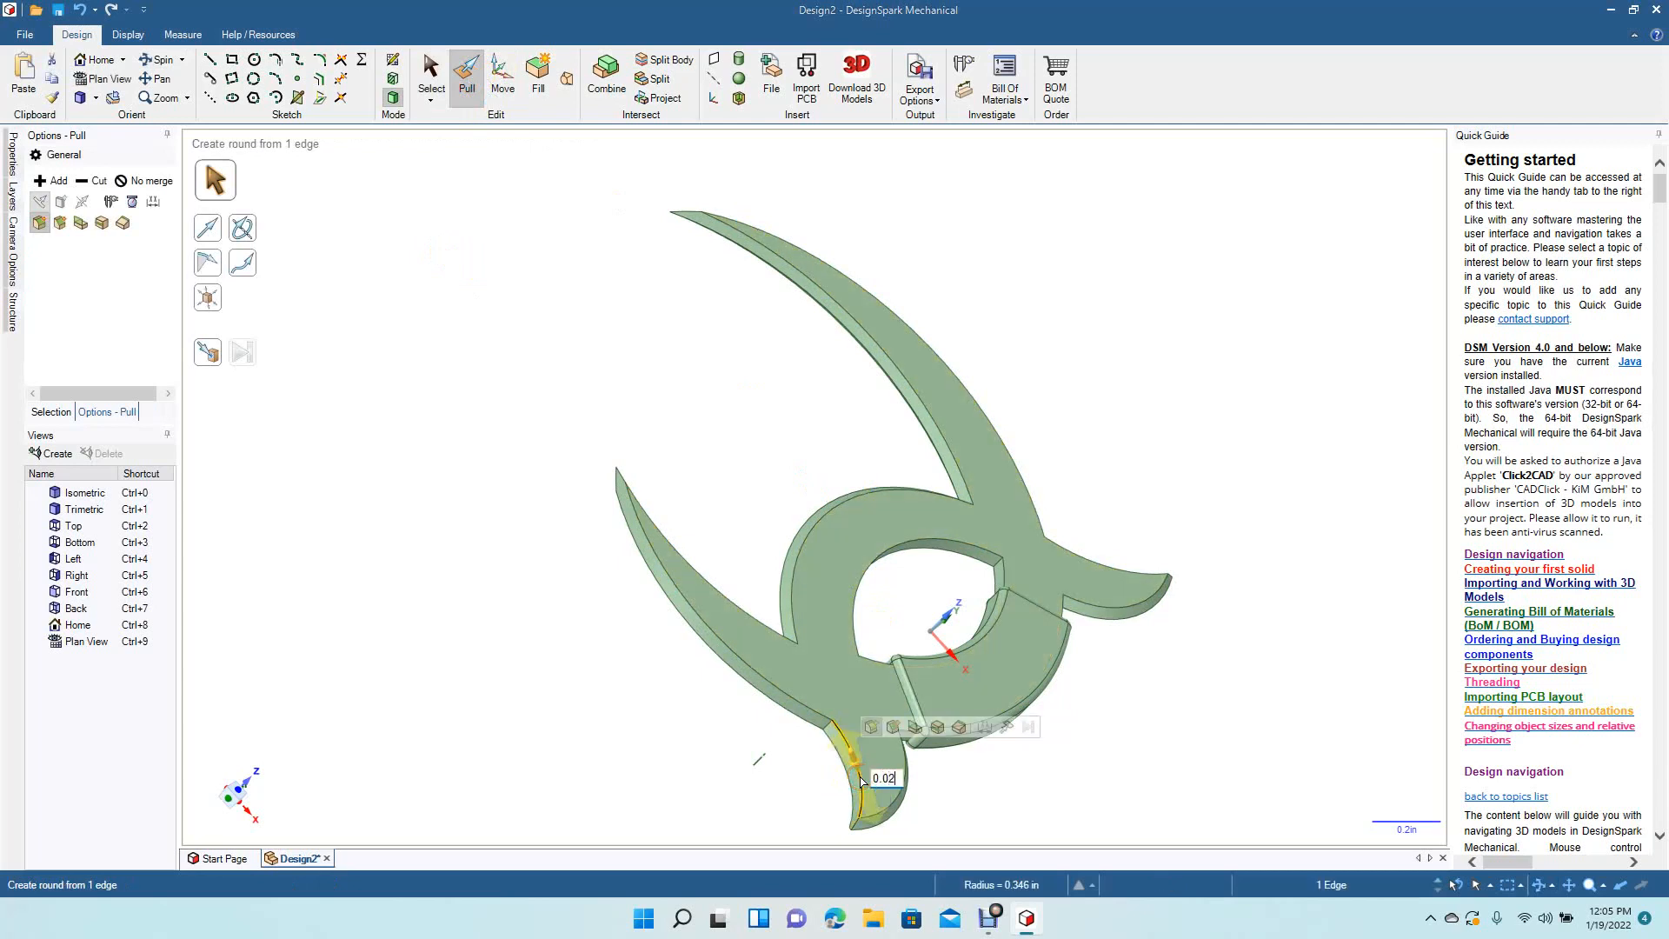
key(Return)
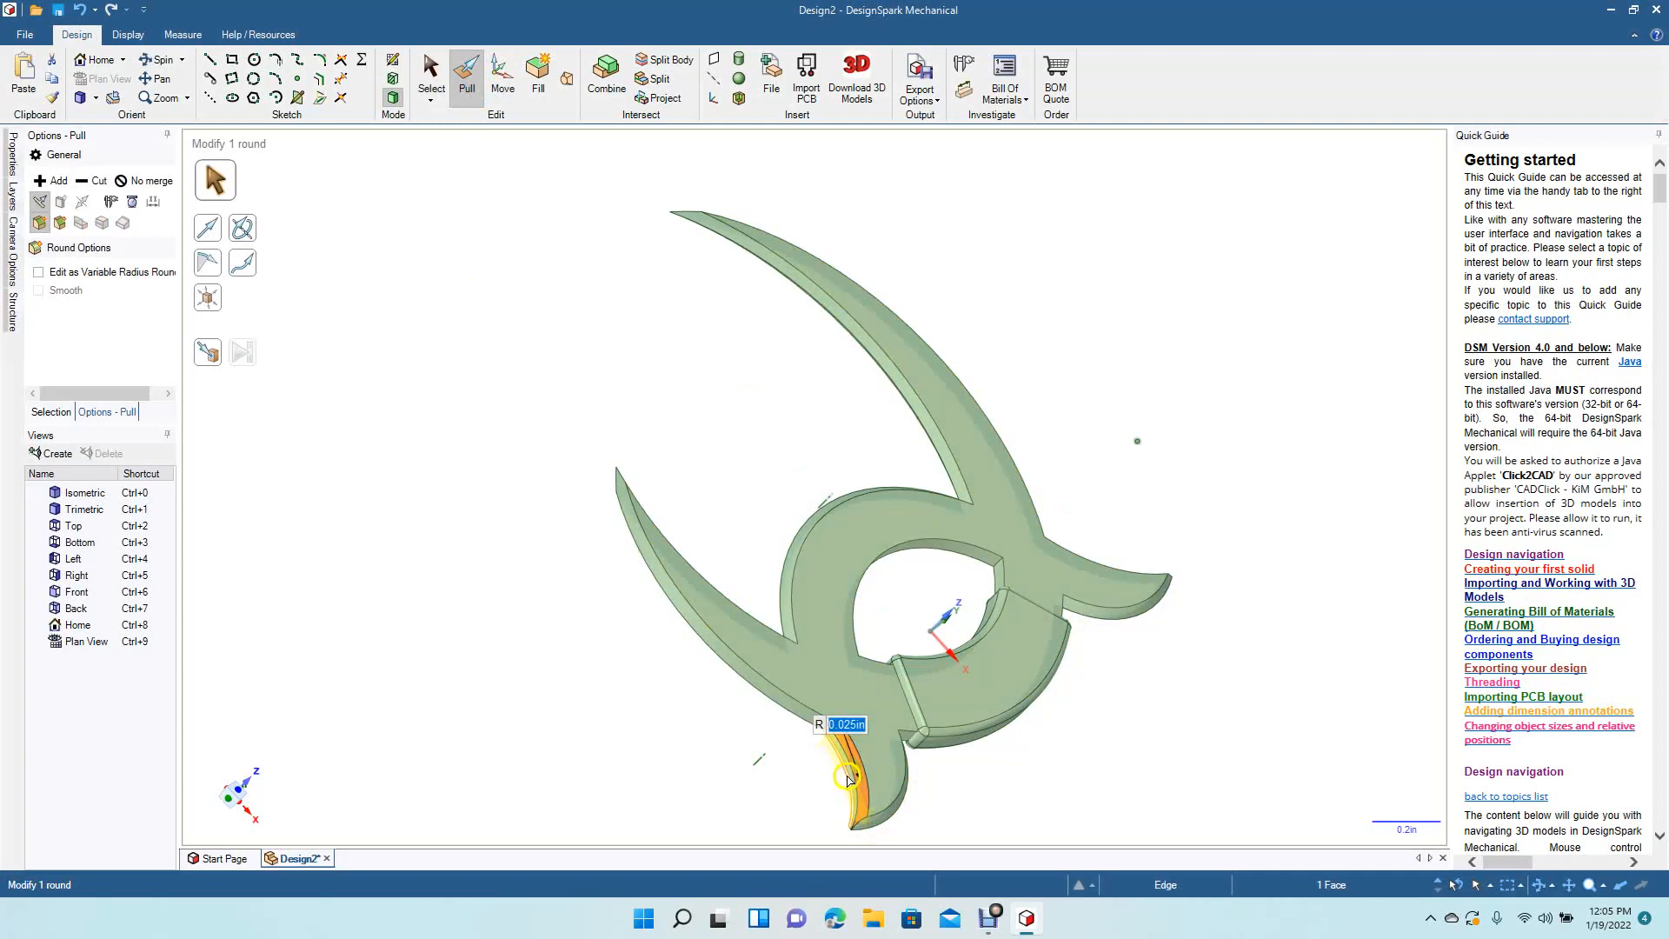
key(ctrl+z)
text(0.025)
key(Return)
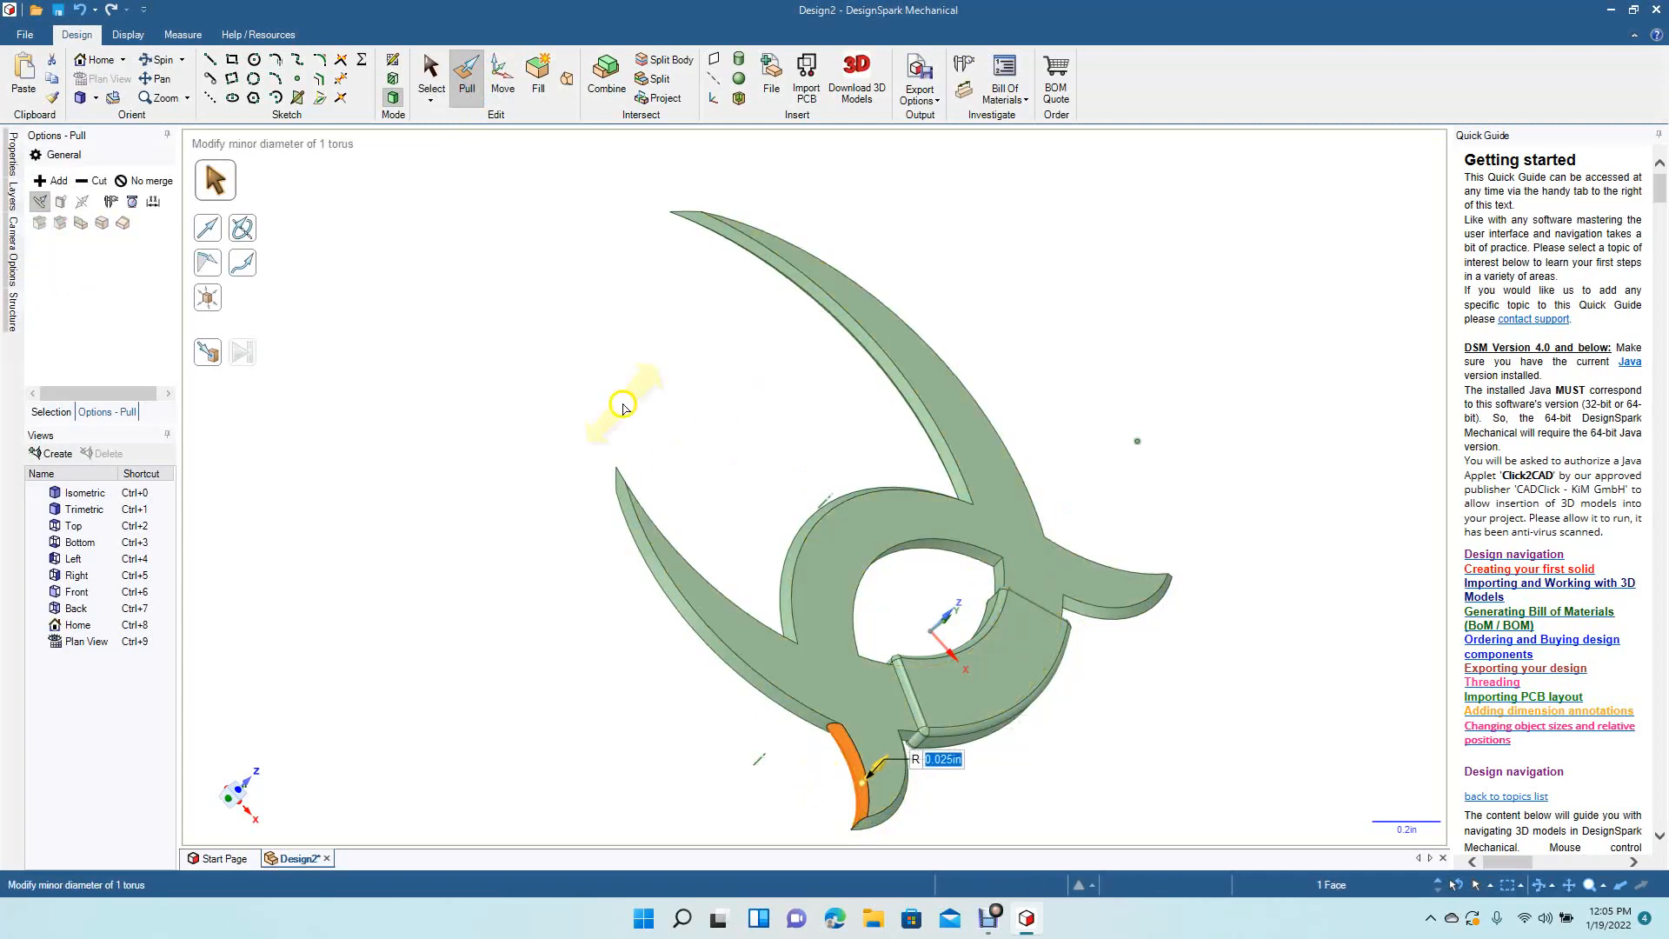
Step: Round both concave edges of the upper horn, on the side facing the upper blade, with a 0.025 in radius
drag(404, 253, 331, 477)
click(468, 73)
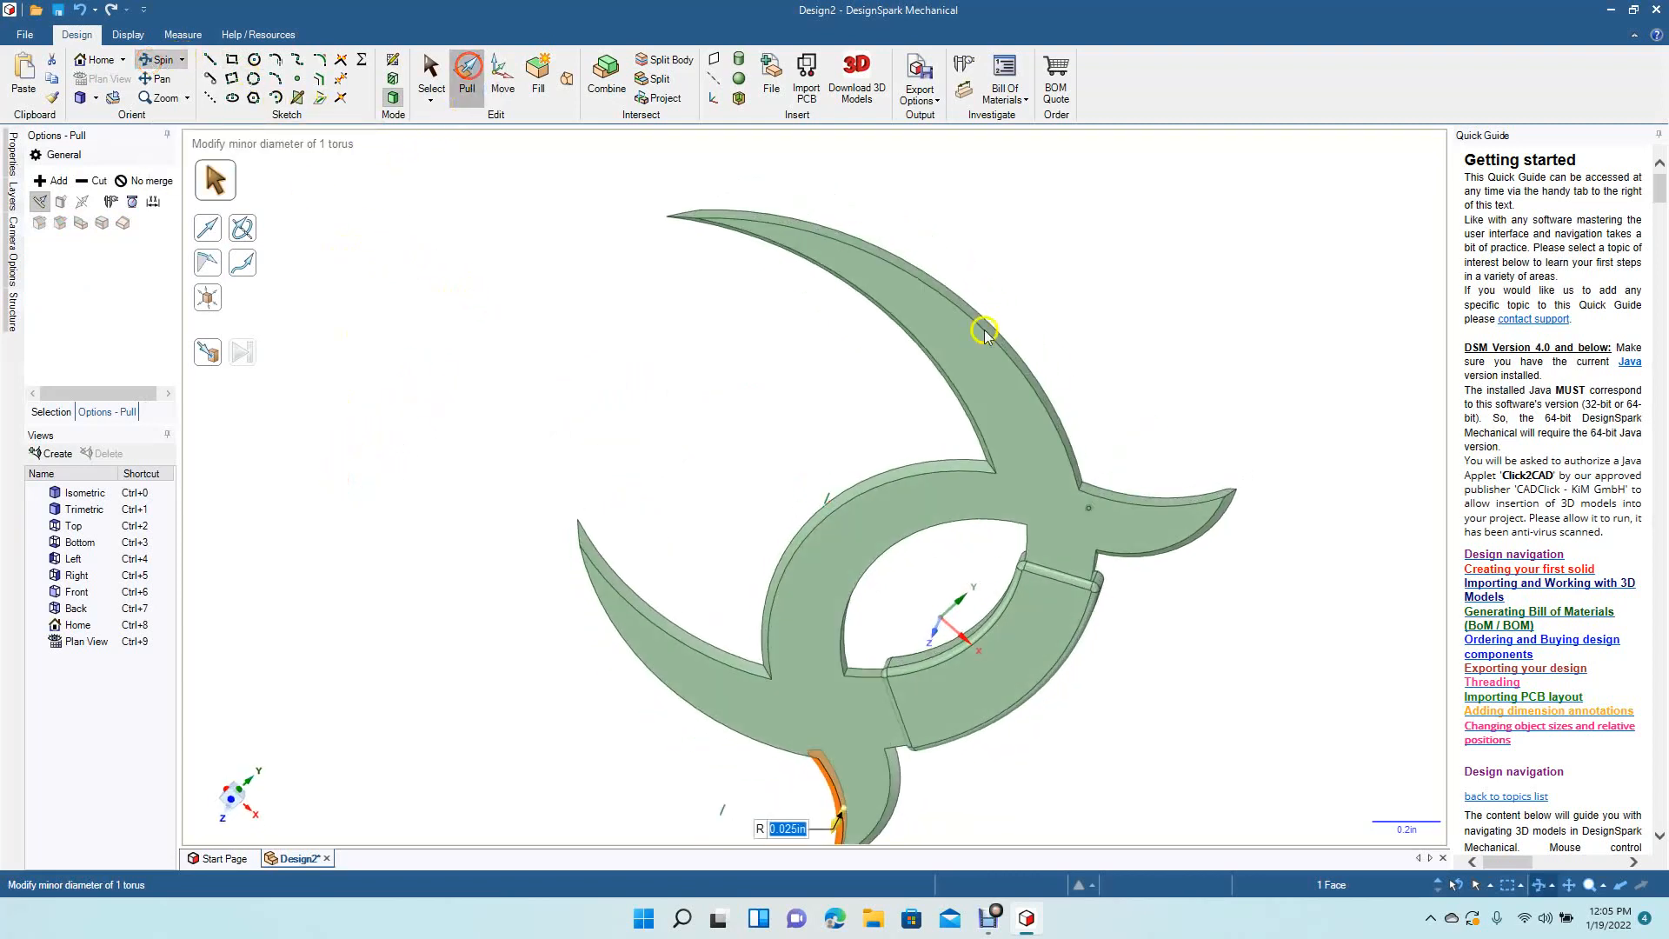
click(1150, 508)
text(0.02)
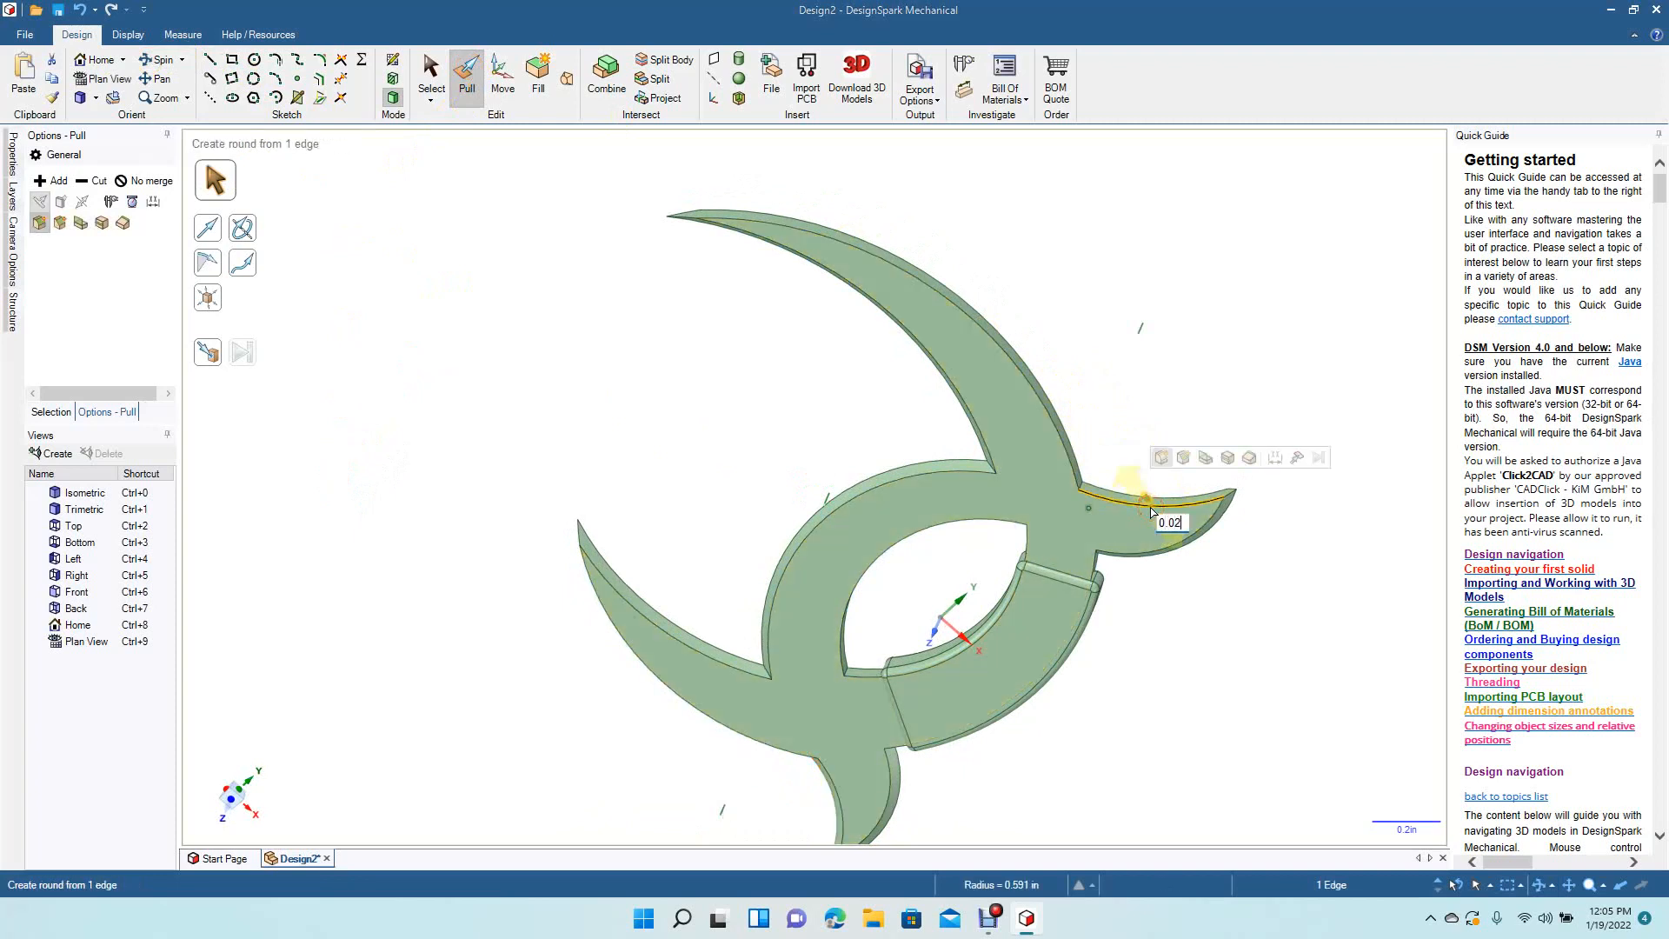
text(5)
key(Return)
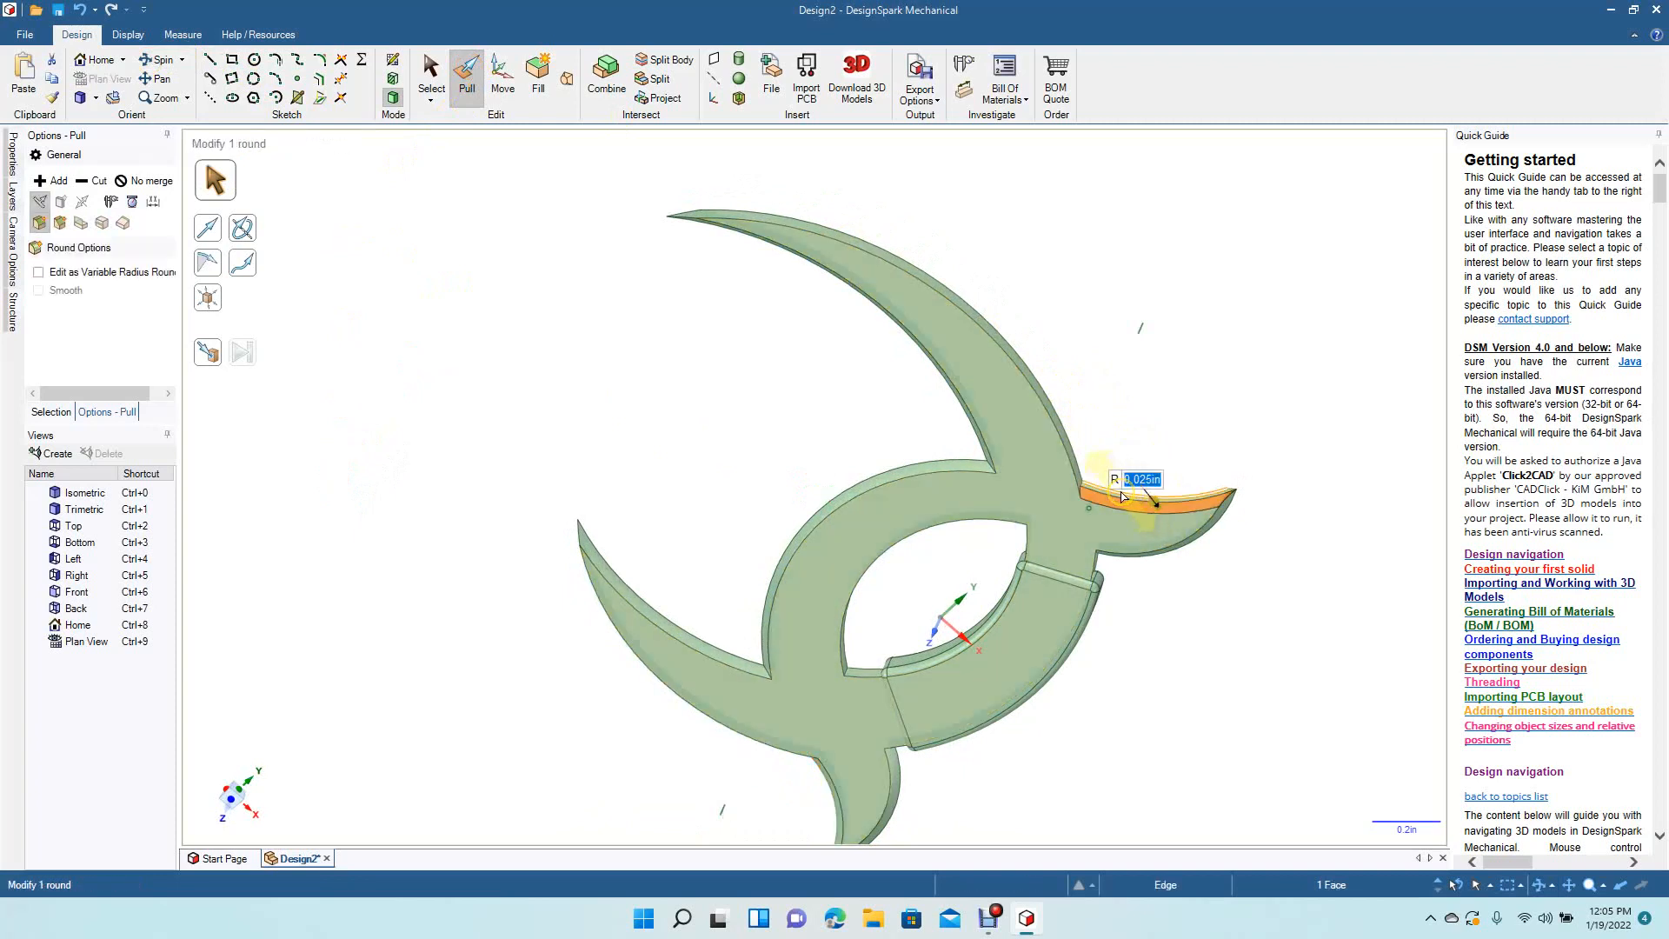
click(1122, 496)
text(0.02)
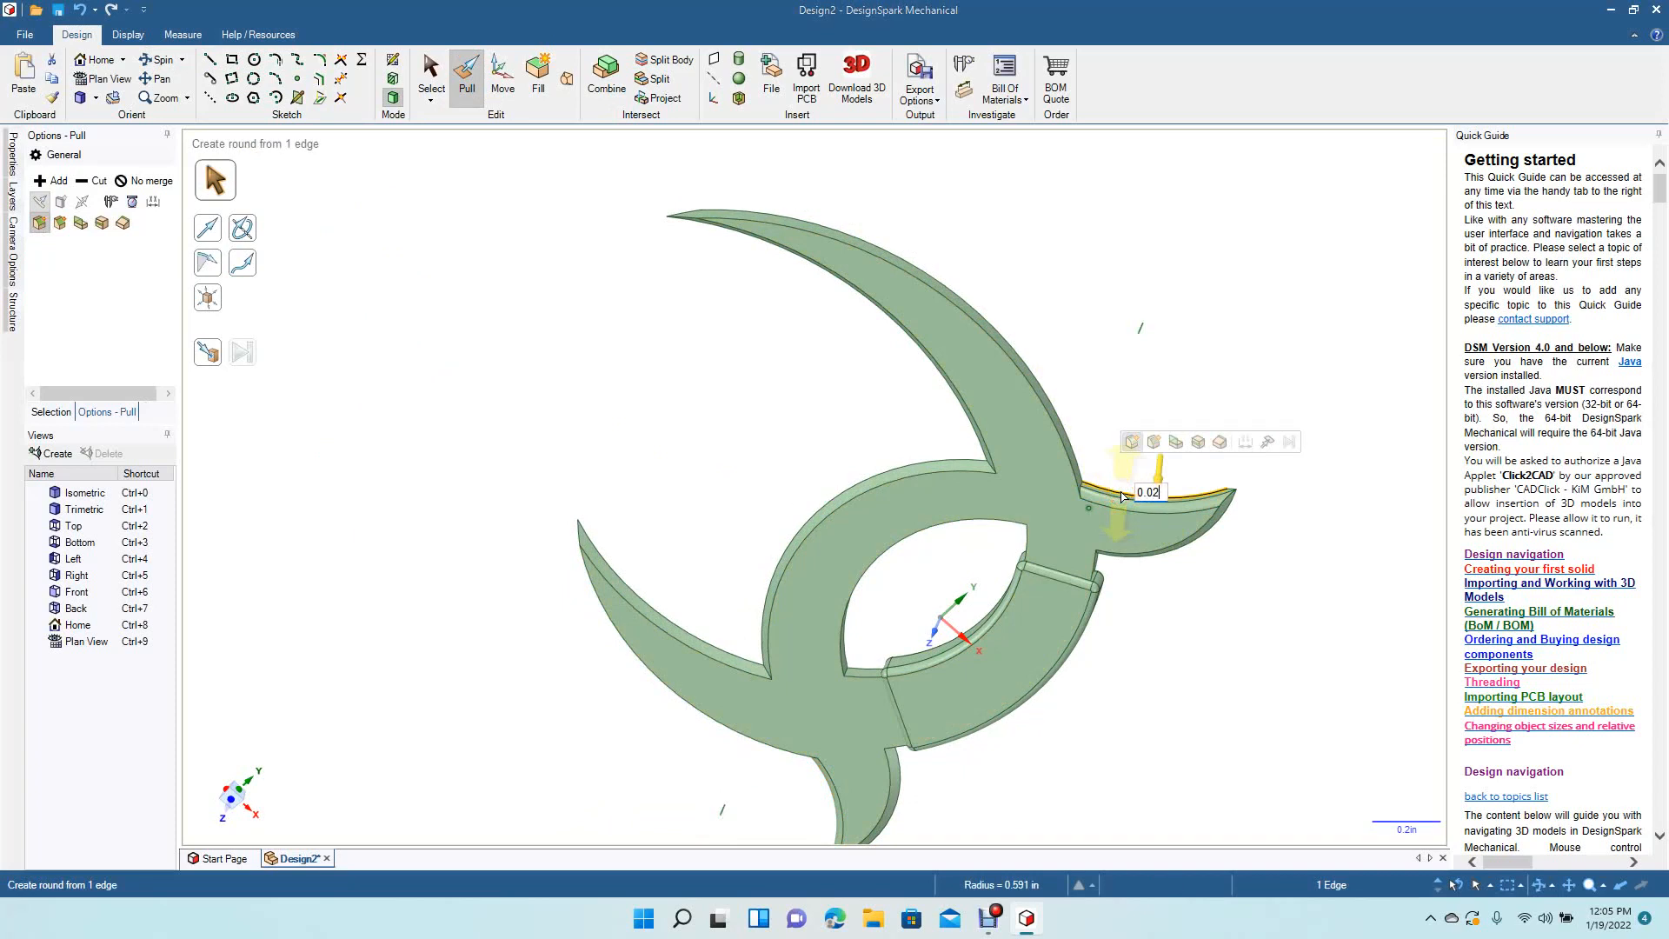
text(5)
key(Return)
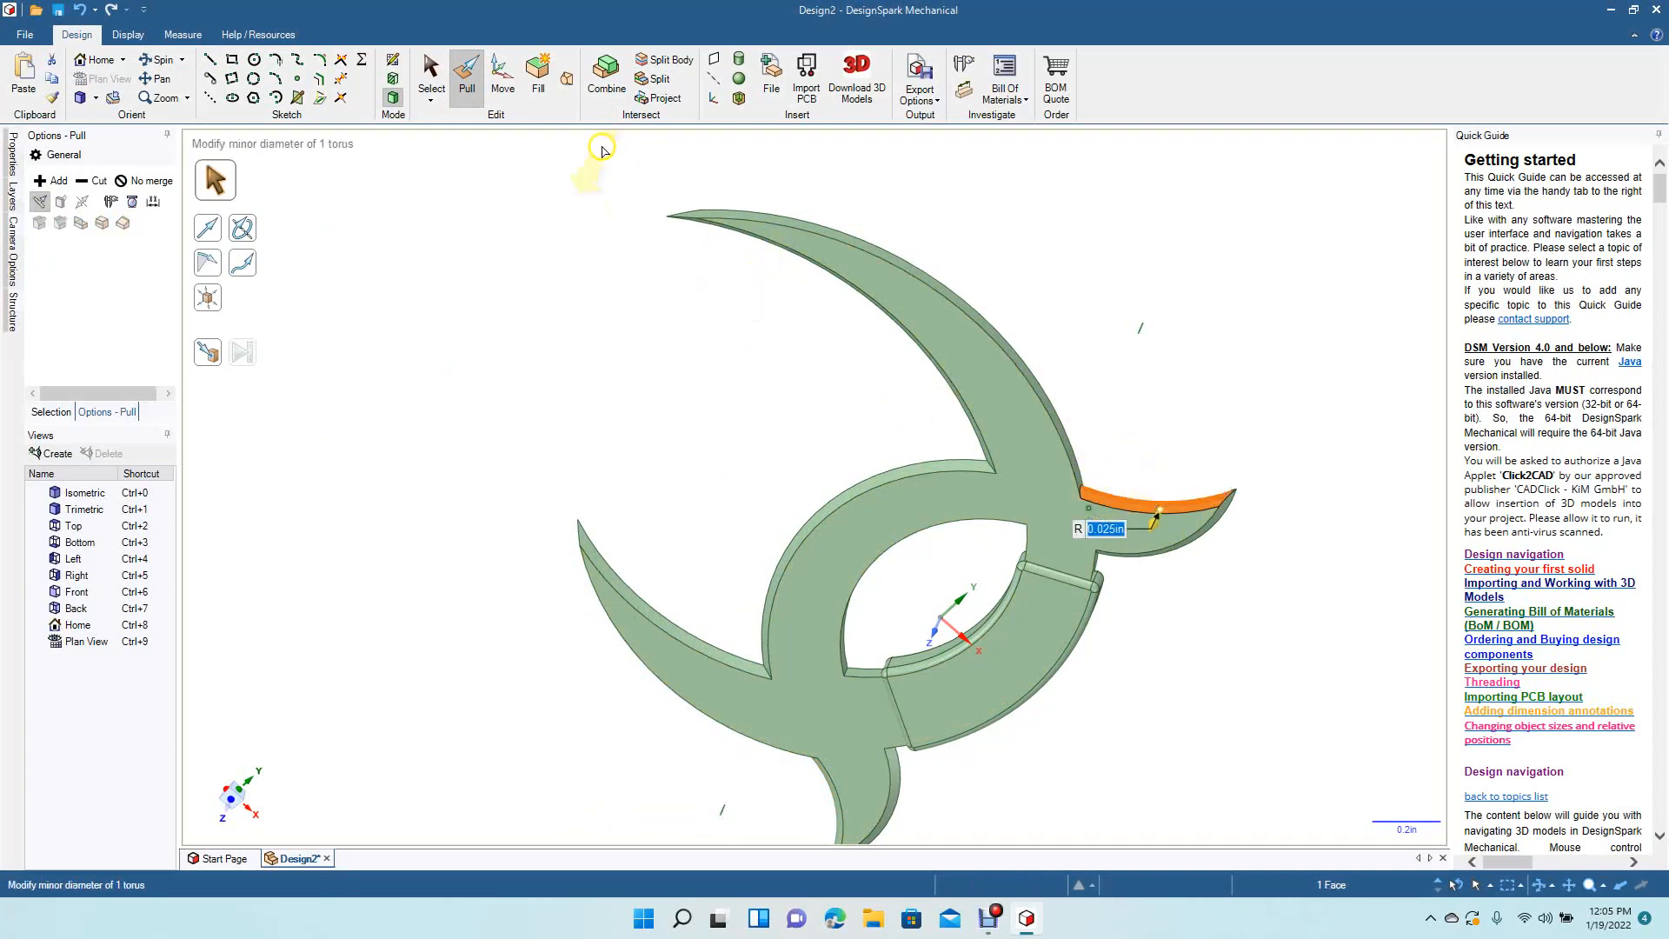
click(425, 70)
click(504, 294)
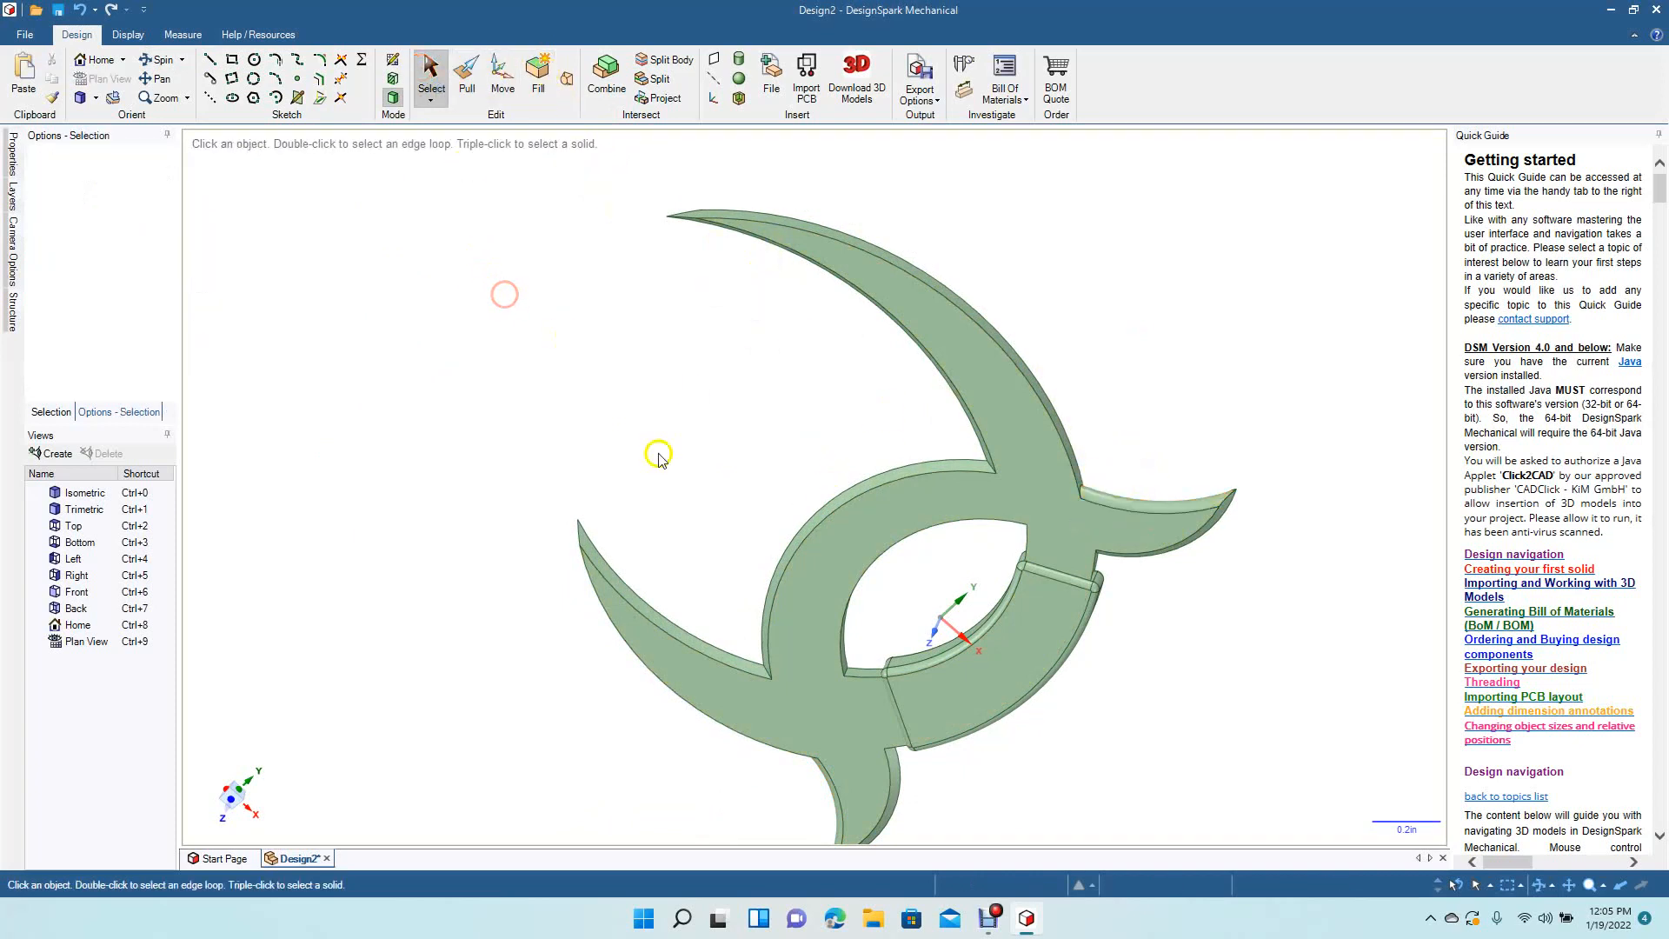
Step: Round the two curved edges of the lens-shaped central opening on one face with a radius of about 0.020 in
click(163, 62)
mouse_move(511, 378)
mouse_down()
mouse_move(577, 402)
mouse_move(490, 285)
mouse_up()
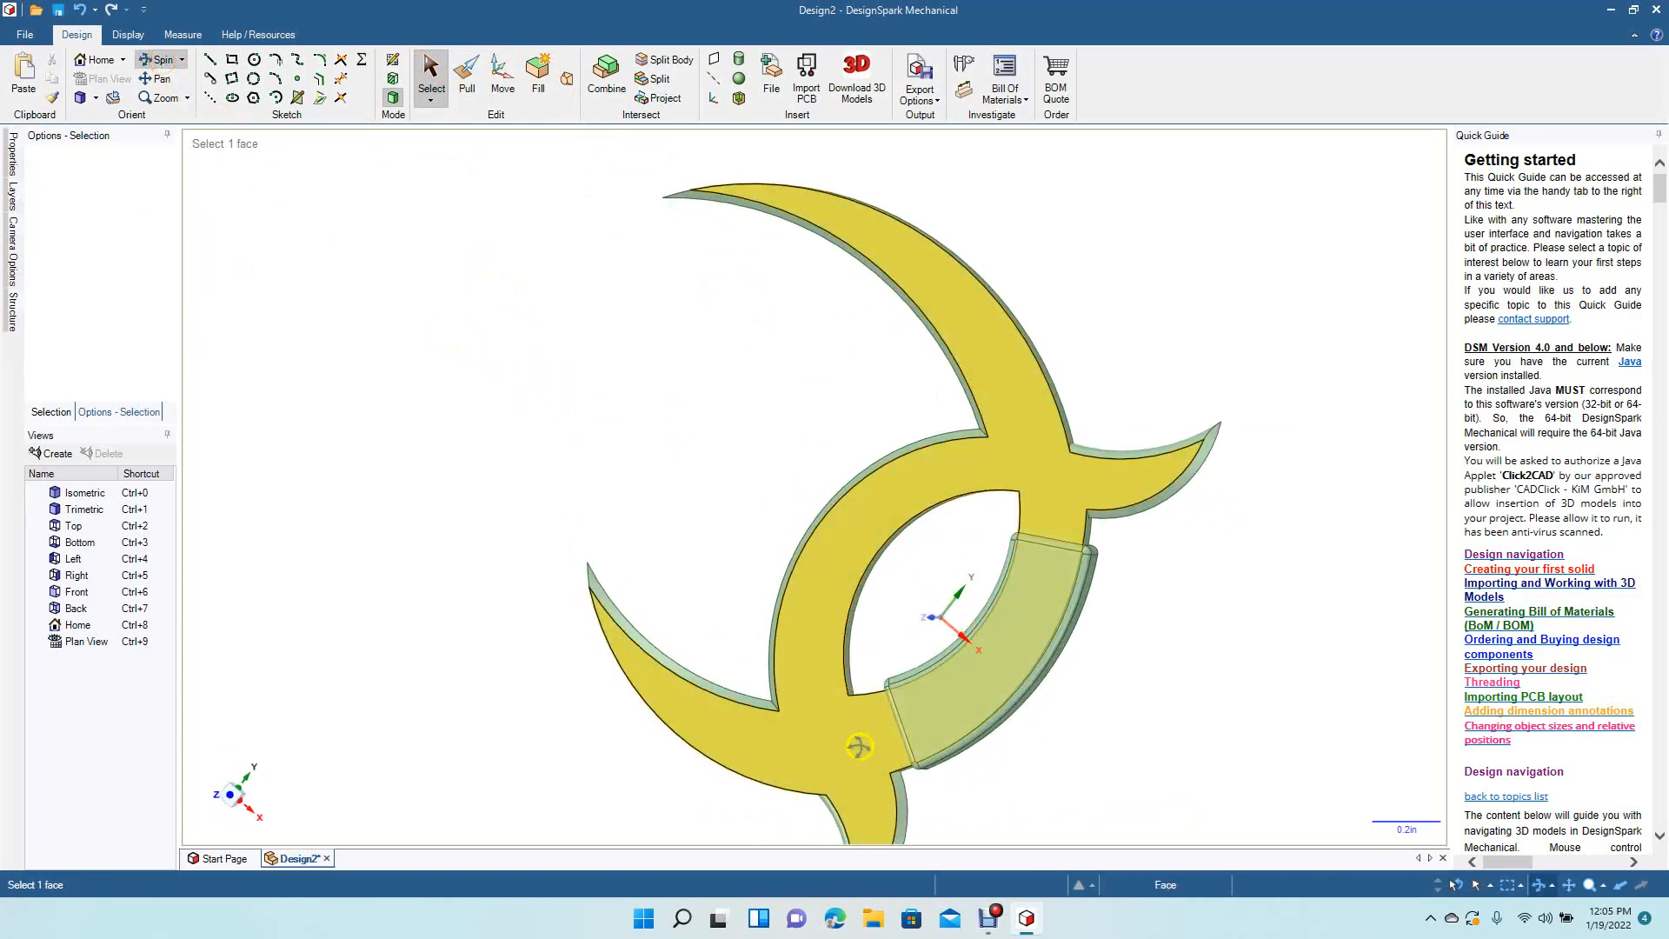
mouse_move(628, 368)
mouse_down()
mouse_move(805, 395)
mouse_move(1013, 458)
mouse_move(1217, 477)
mouse_move(1360, 574)
mouse_move(1251, 425)
mouse_move(1145, 460)
mouse_move(947, 466)
mouse_move(634, 524)
mouse_move(596, 496)
mouse_move(601, 459)
mouse_move(675, 458)
mouse_move(553, 462)
mouse_up()
click(467, 77)
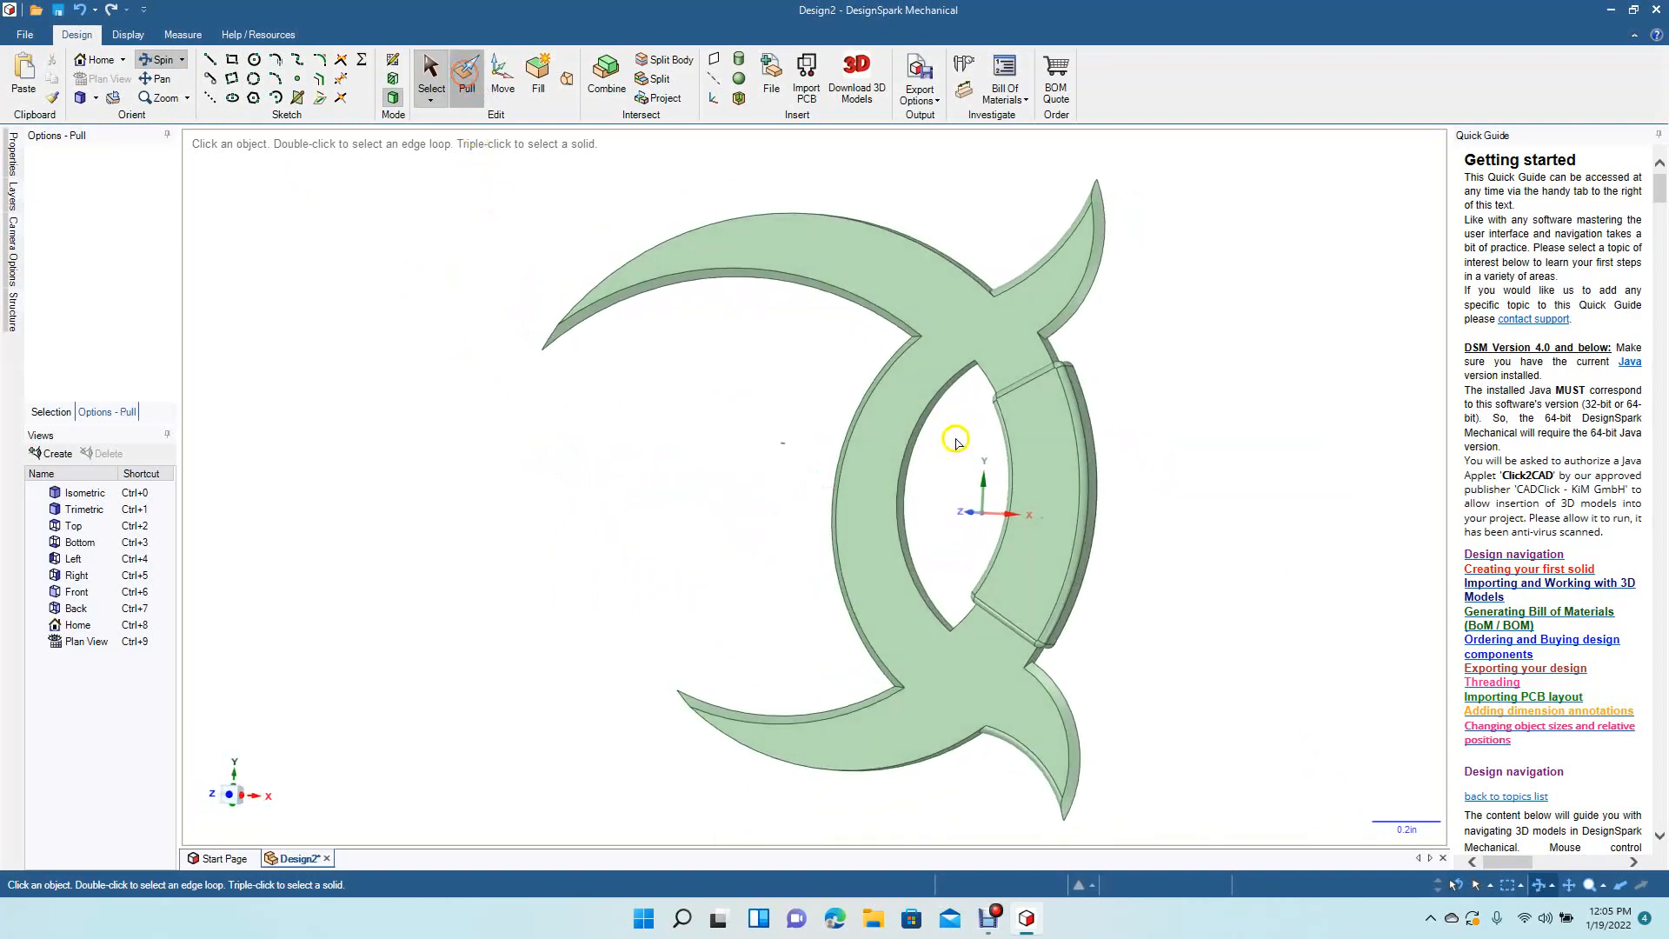
click(912, 442)
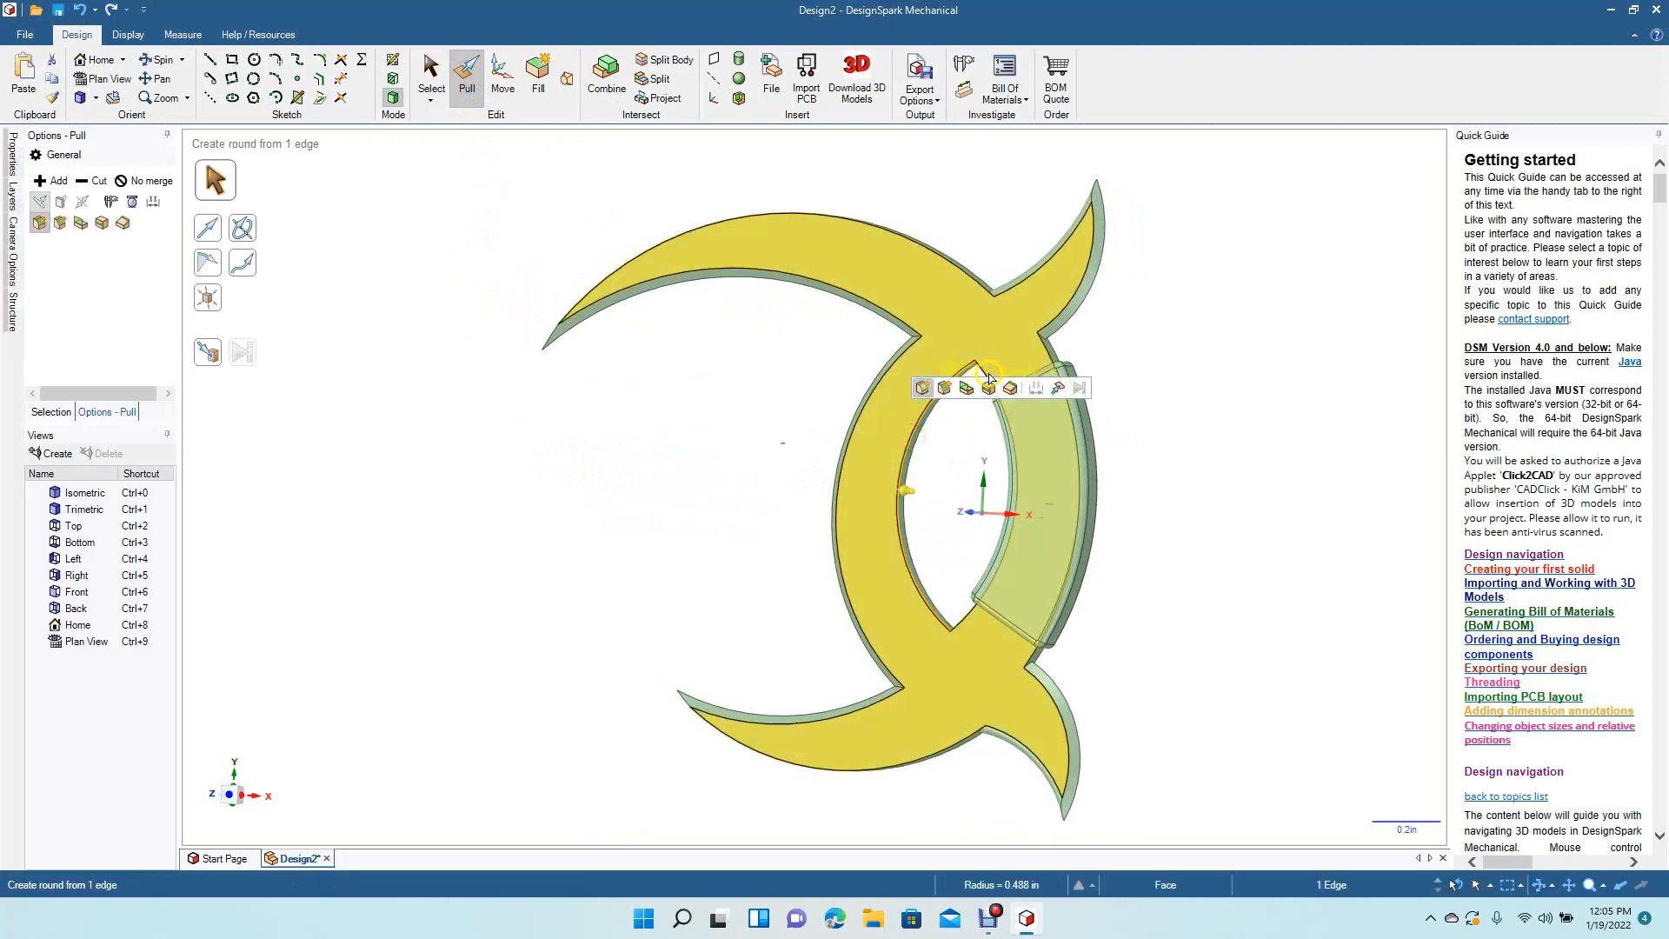
ctrl+click(989, 381)
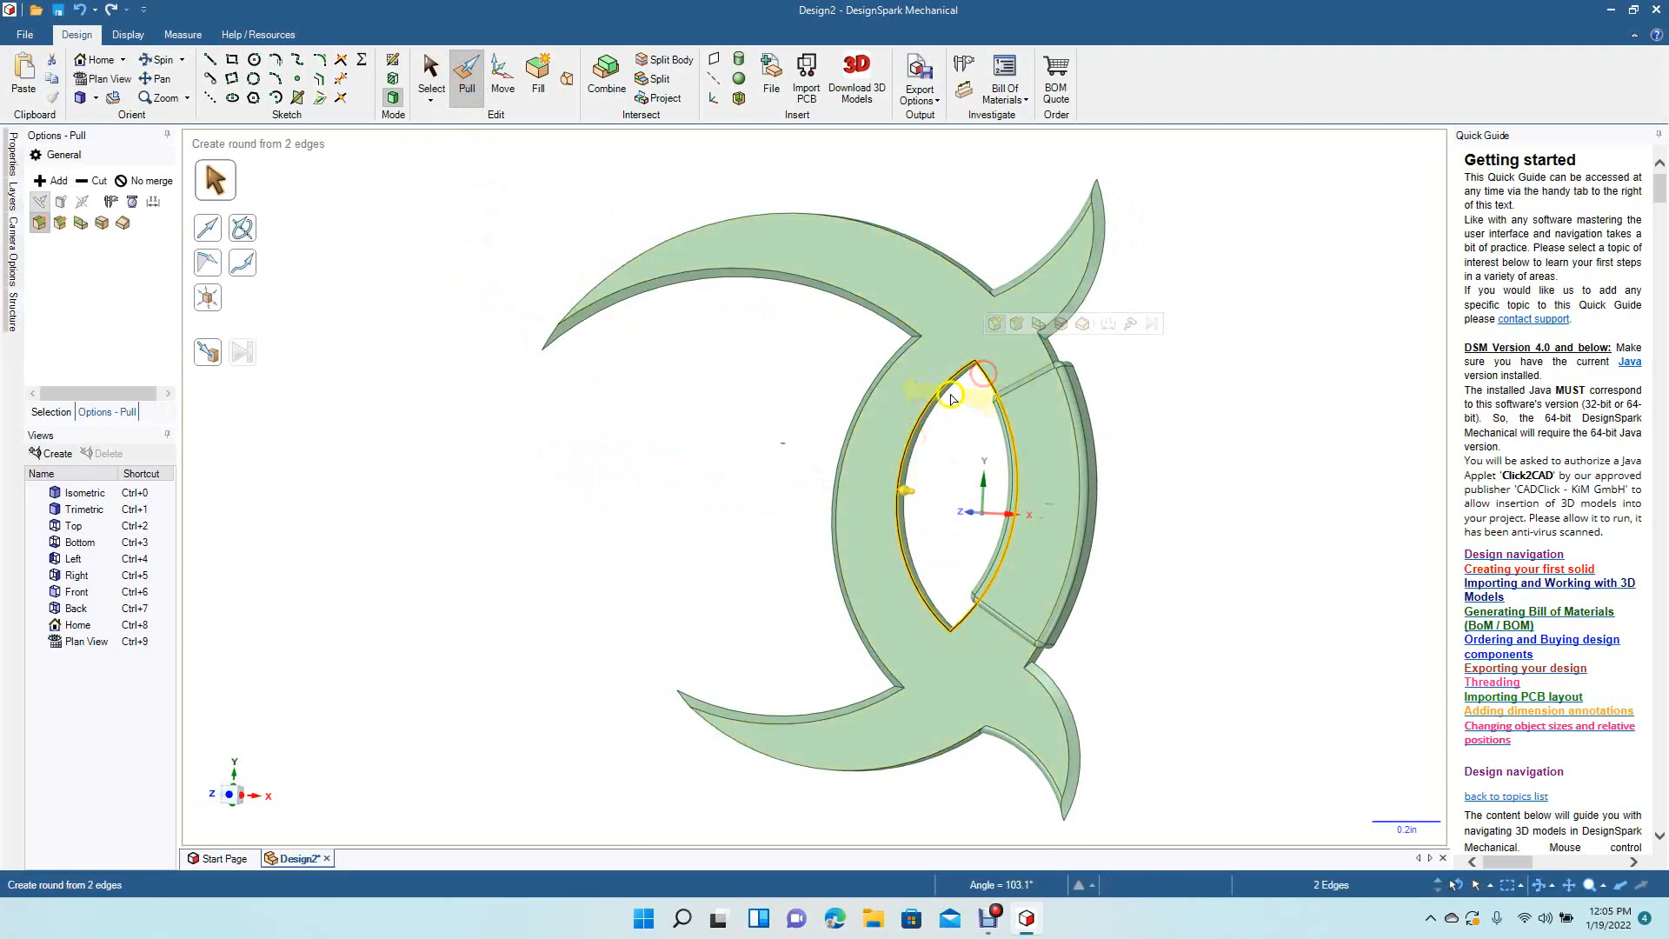
drag(917, 420, 910, 423)
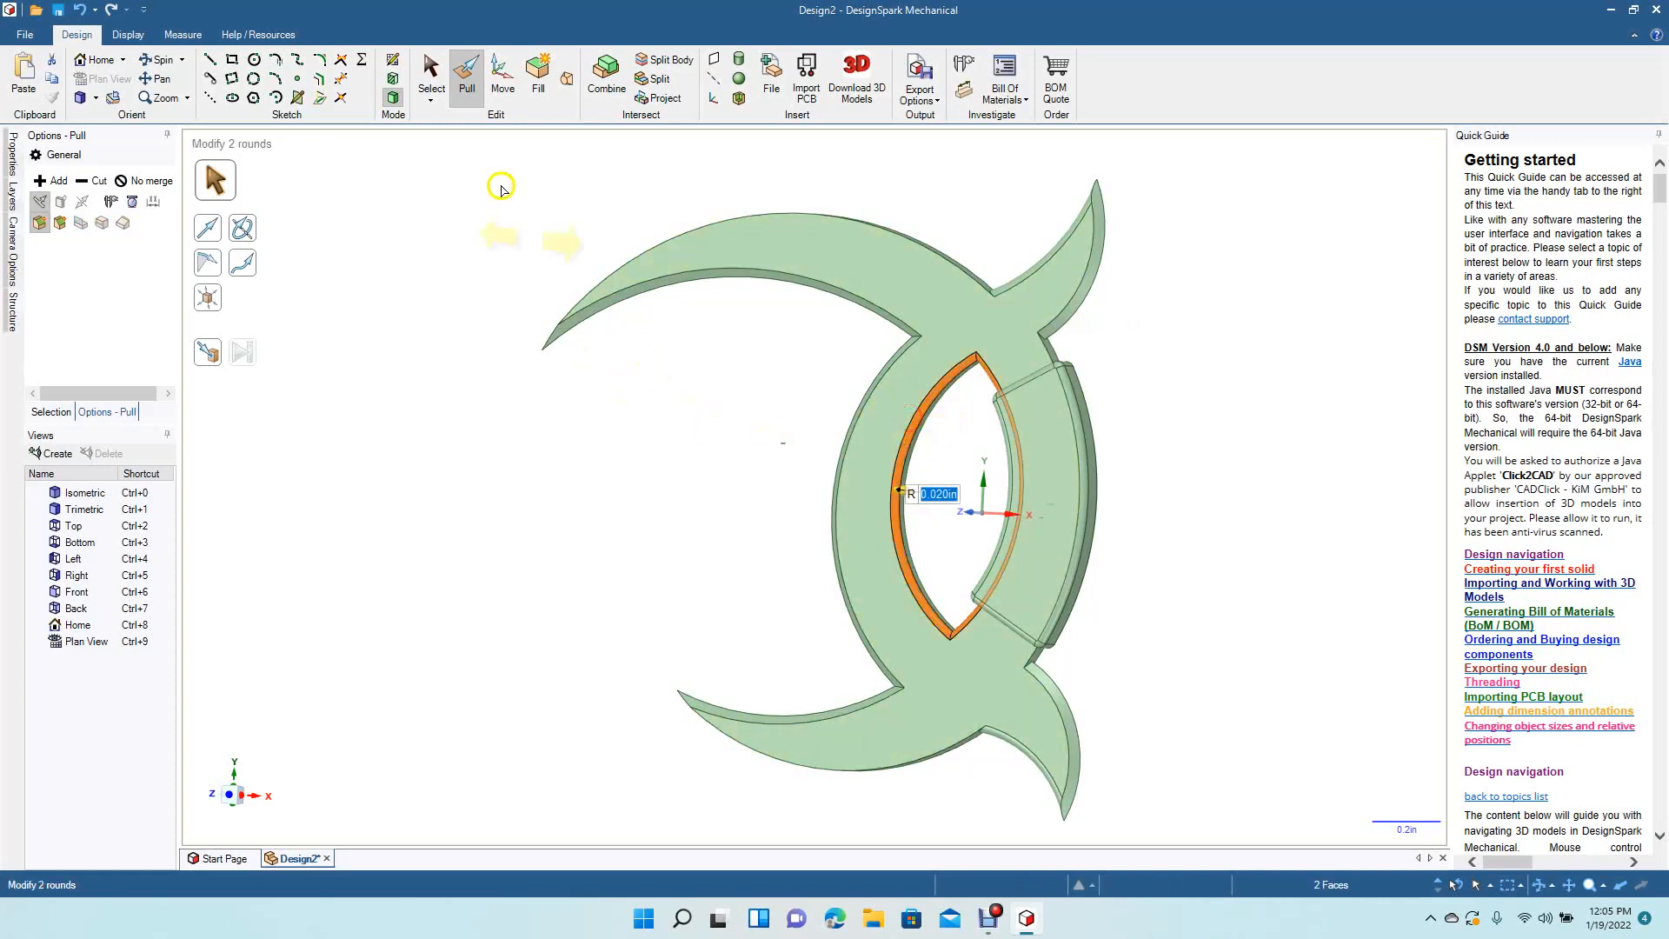
click(432, 74)
click(396, 461)
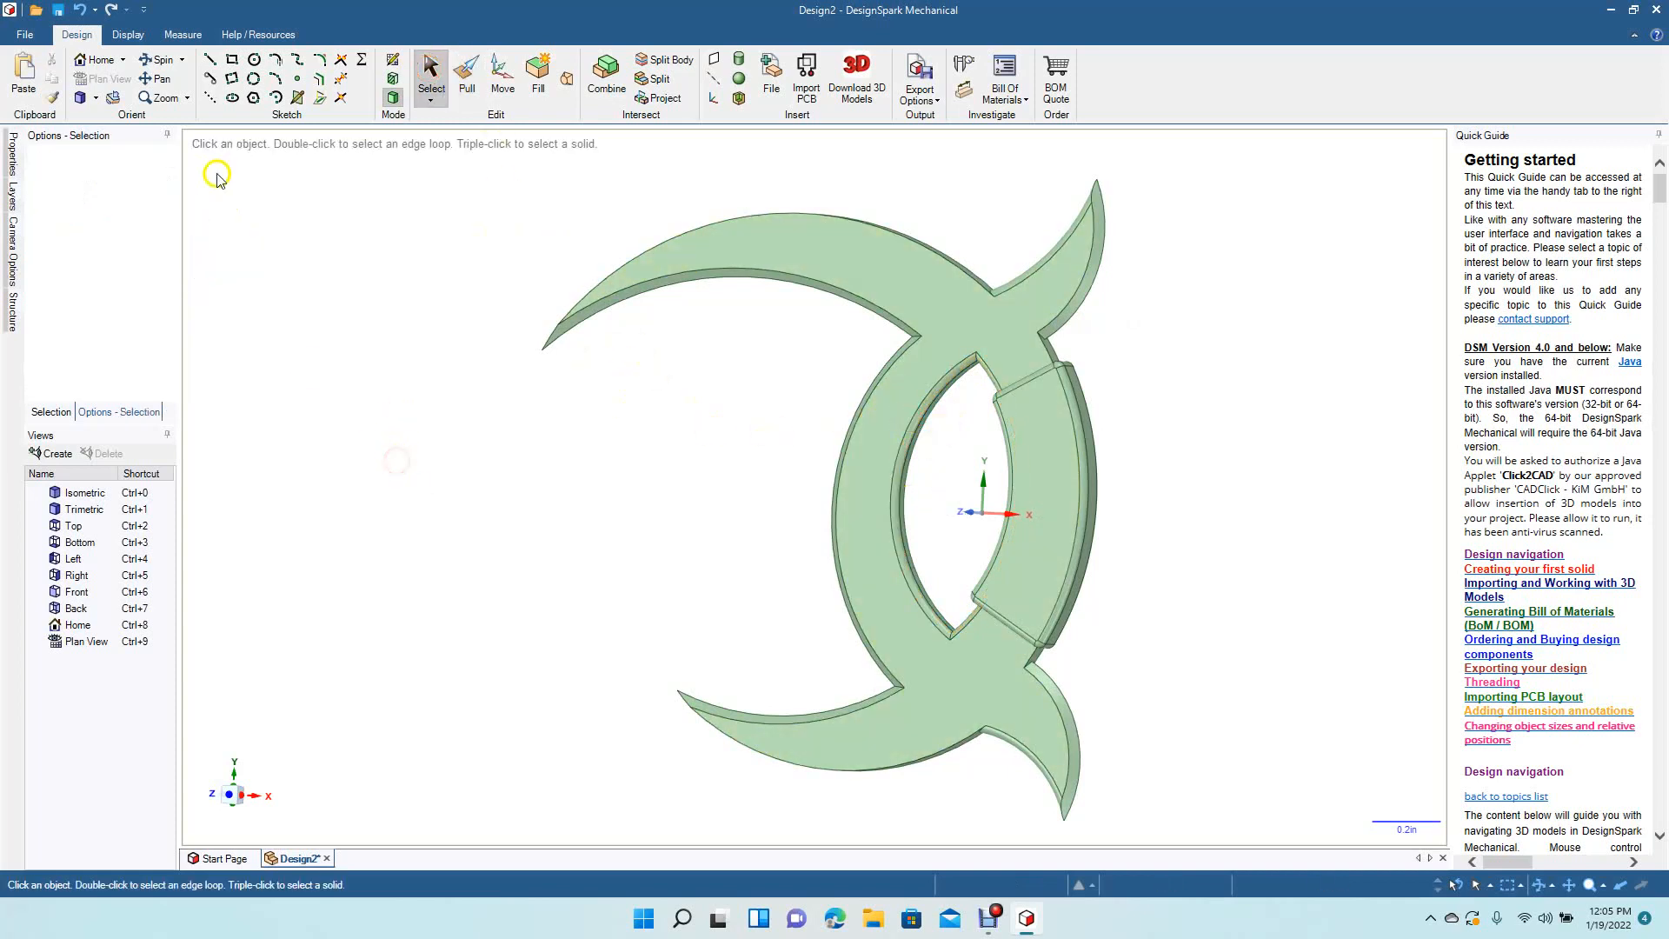
Step: Round the two curved edges of the central opening on the opposite face by a small freehand radius
click(156, 59)
drag(487, 291, 1108, 324)
click(469, 85)
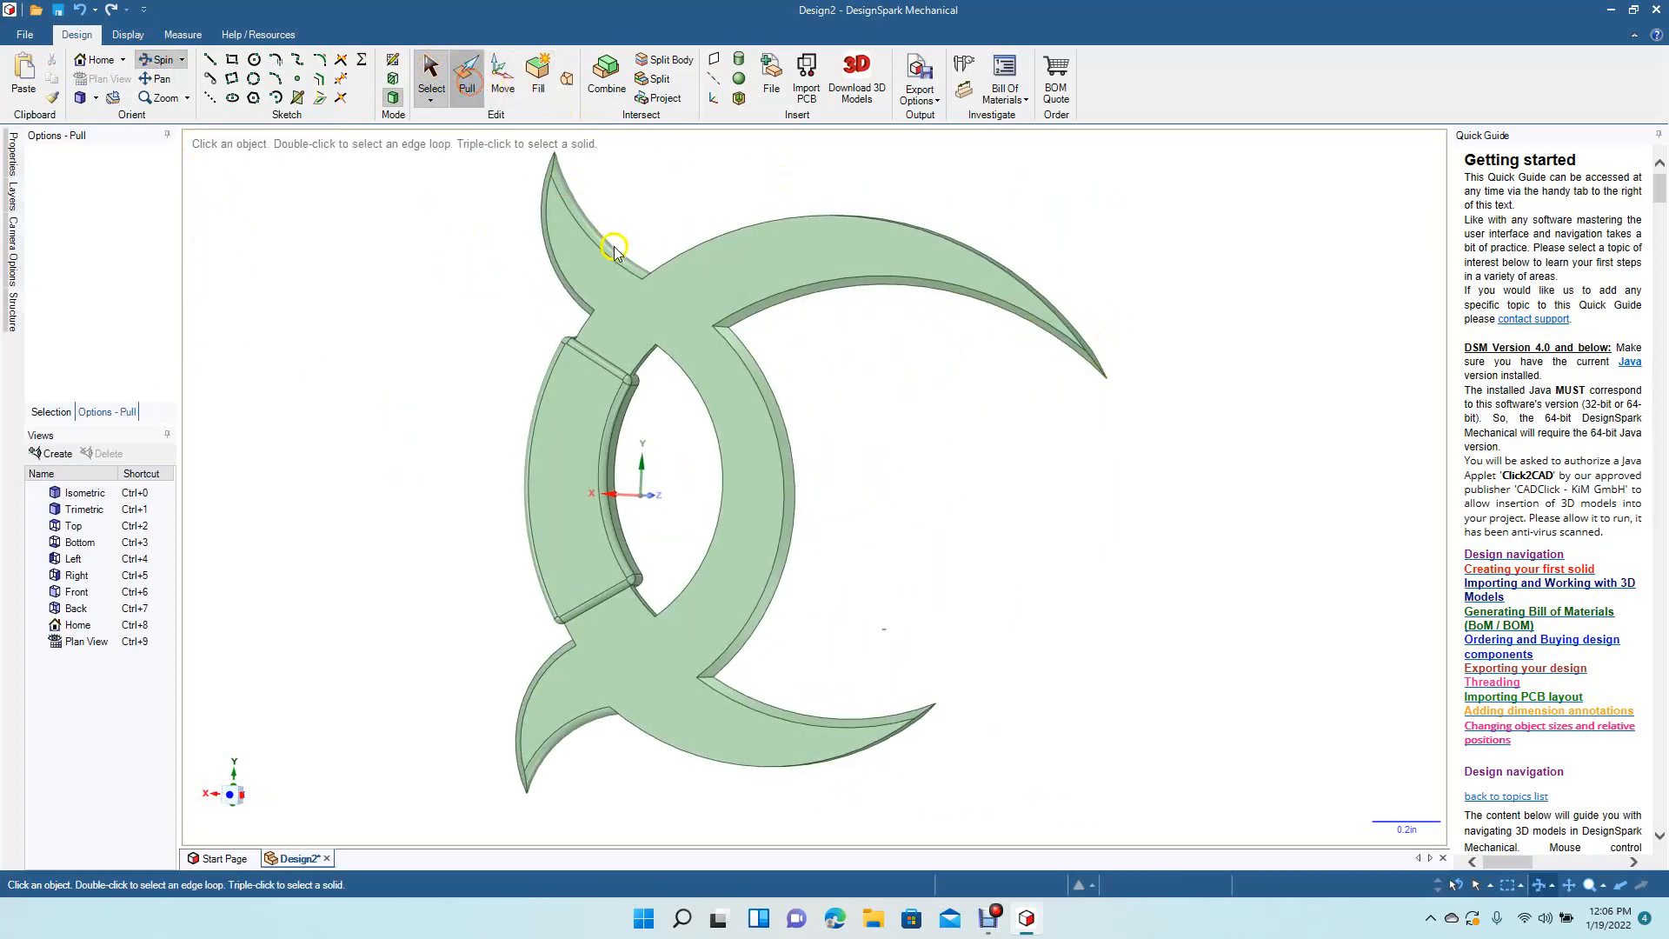
click(691, 349)
click(648, 361)
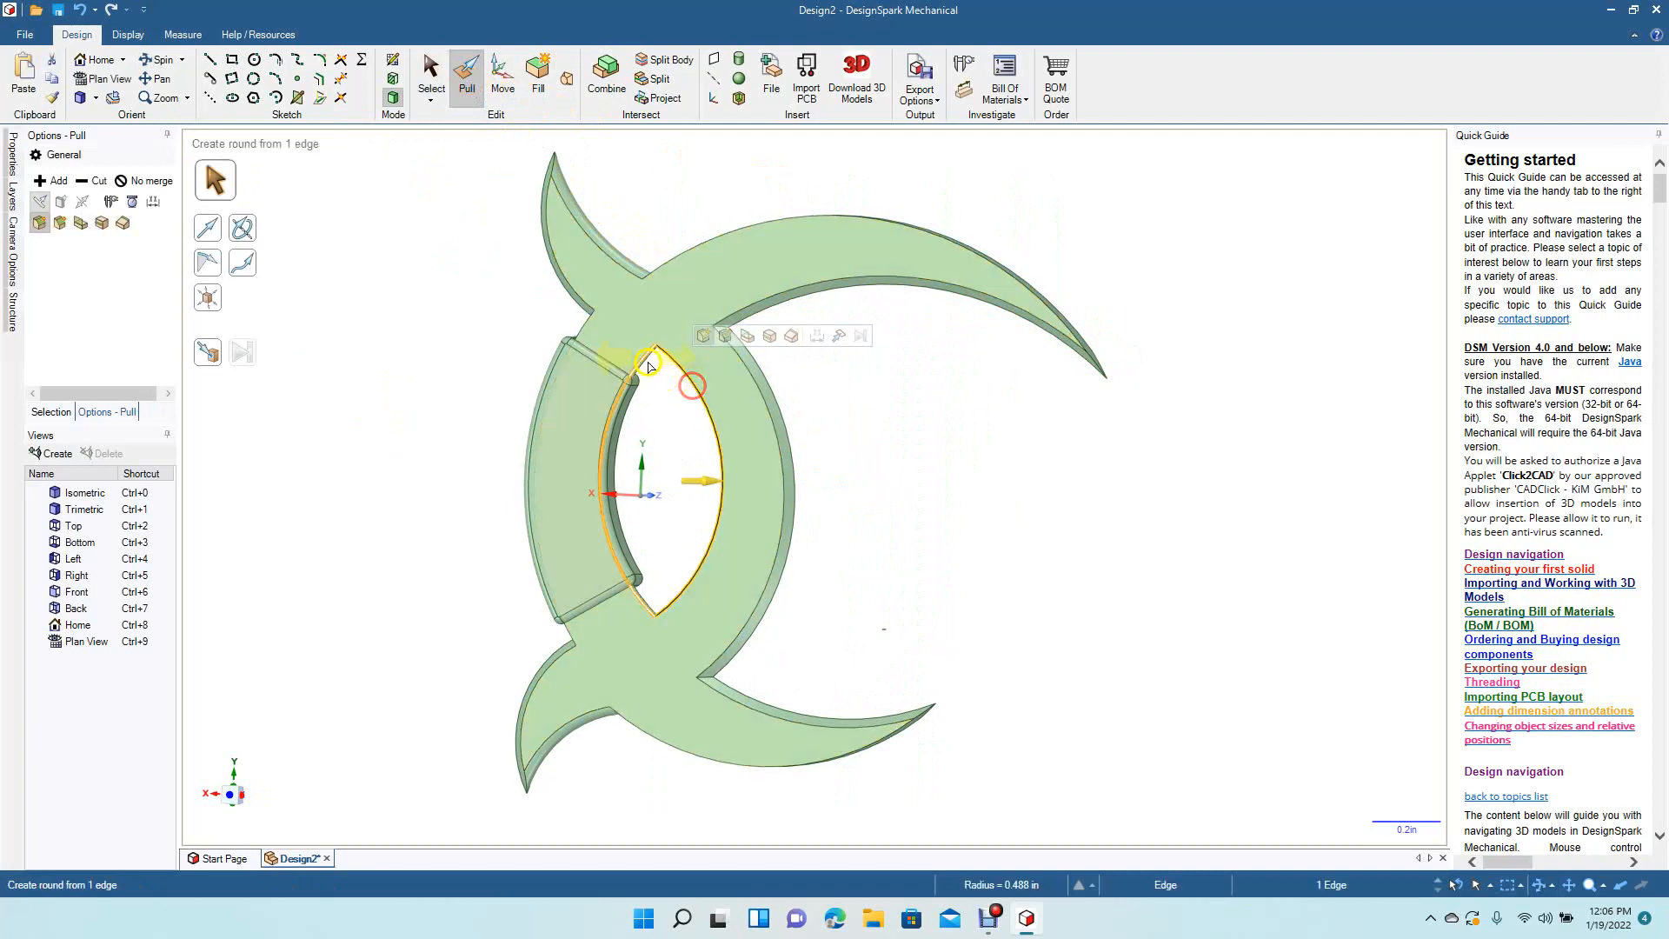
ctrl+click(692, 385)
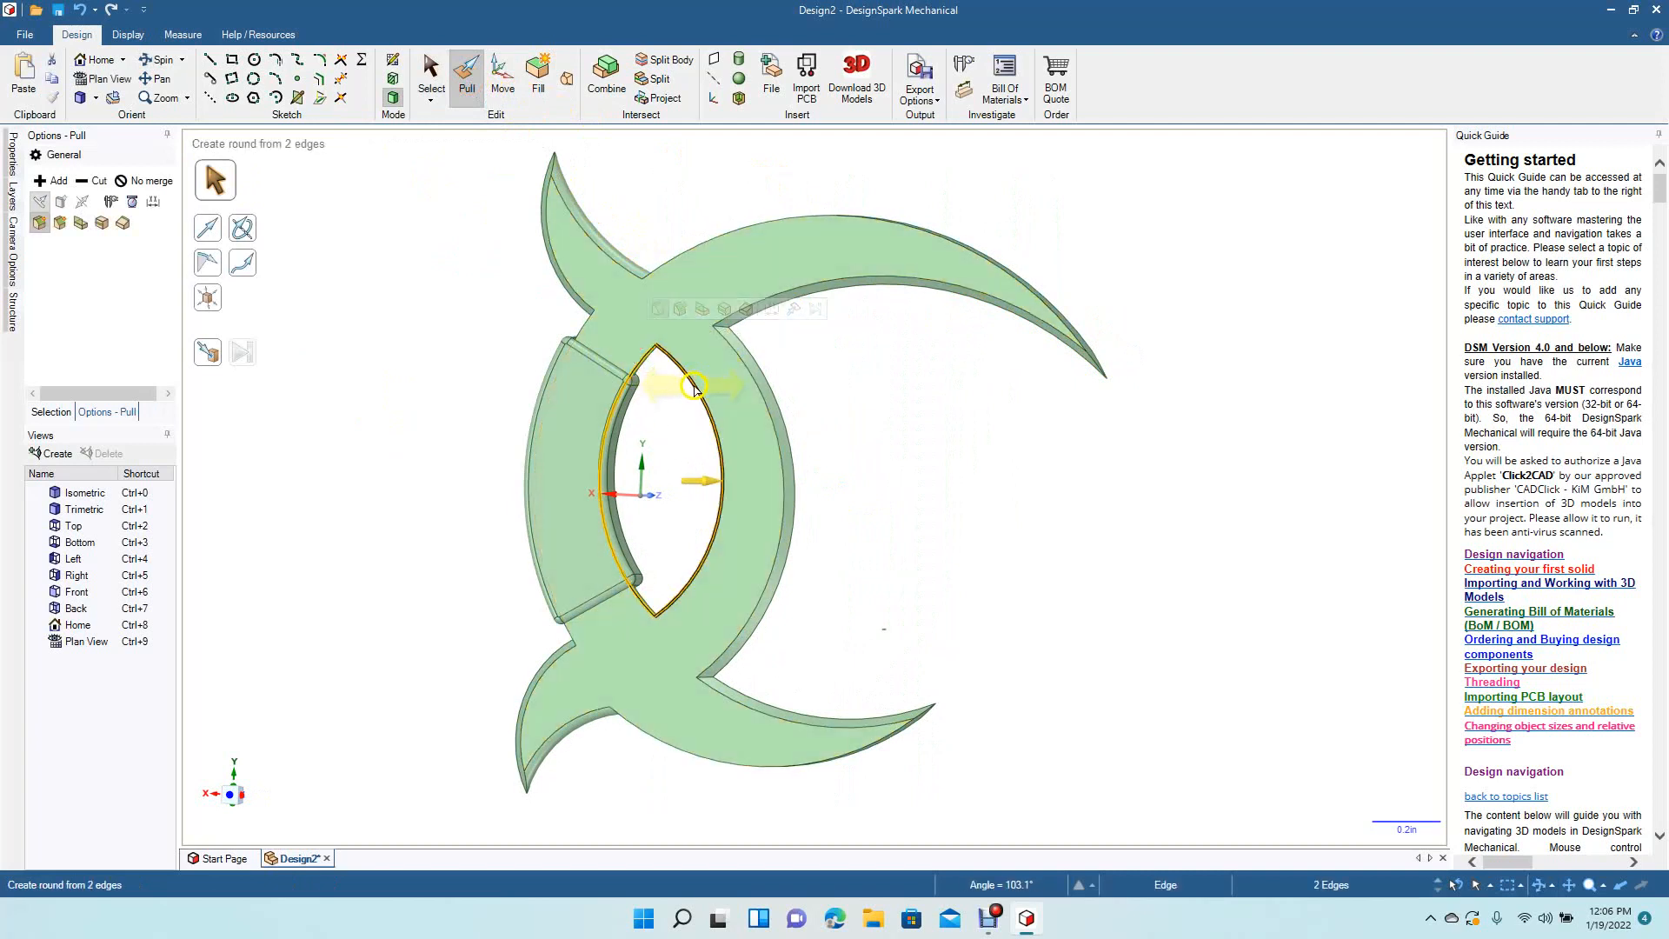
drag(695, 386, 711, 391)
click(433, 76)
click(442, 397)
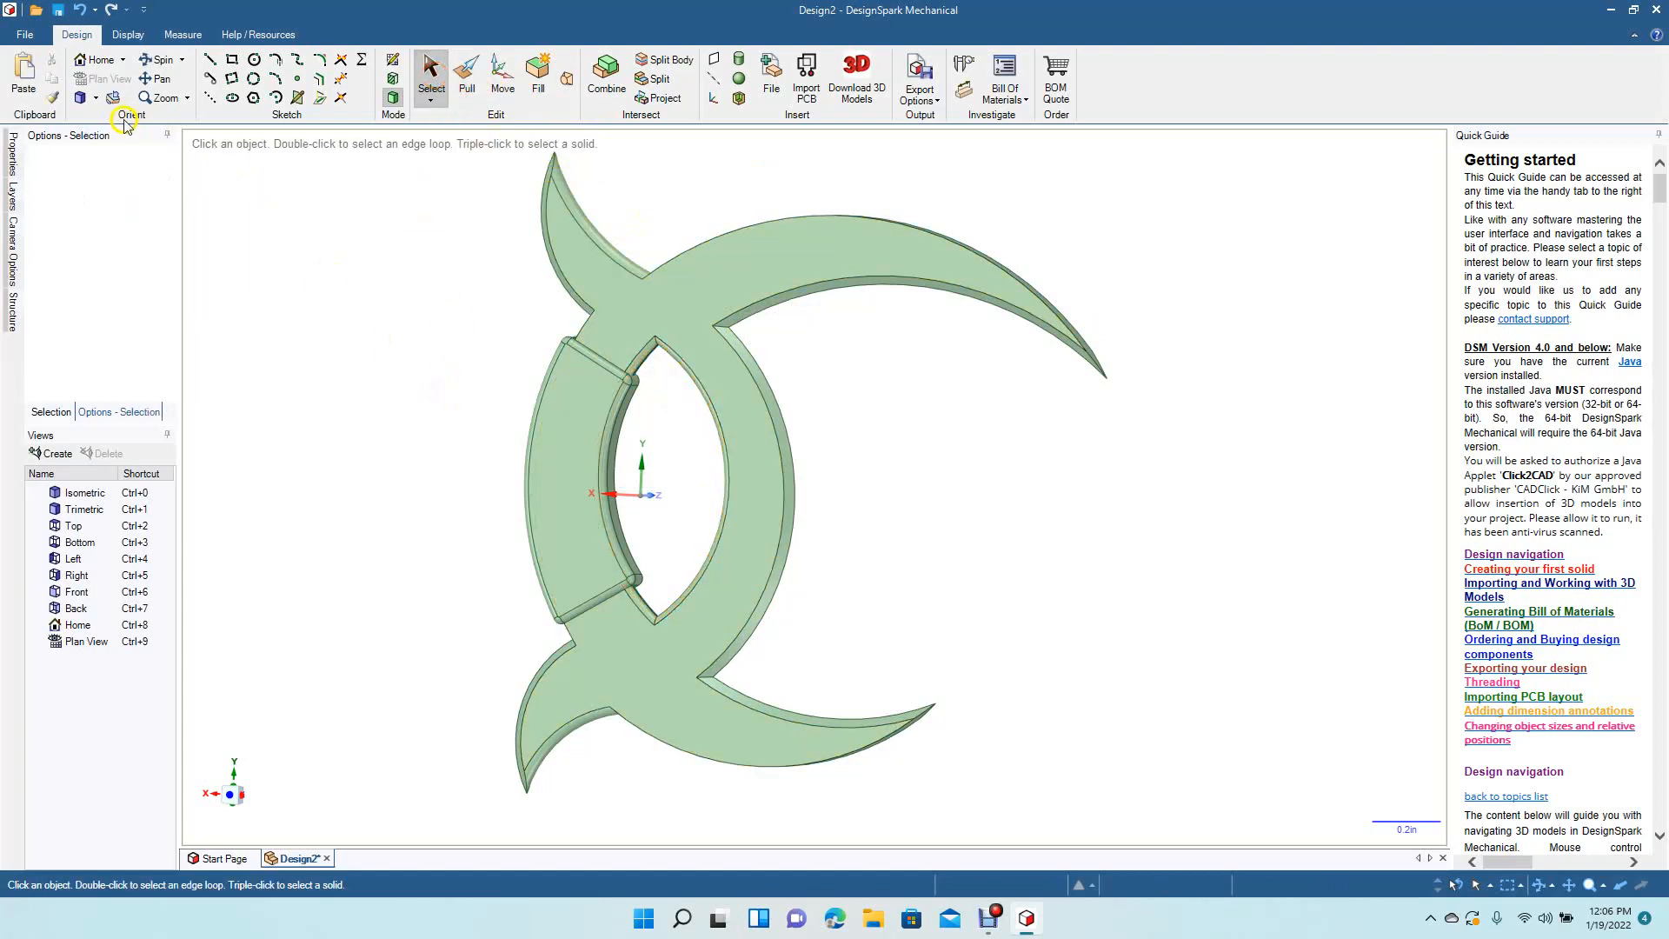
Step: In a straight-on view, select both bodies of the weapon and place a copy beside the original along the X axis
click(97, 99)
click(116, 144)
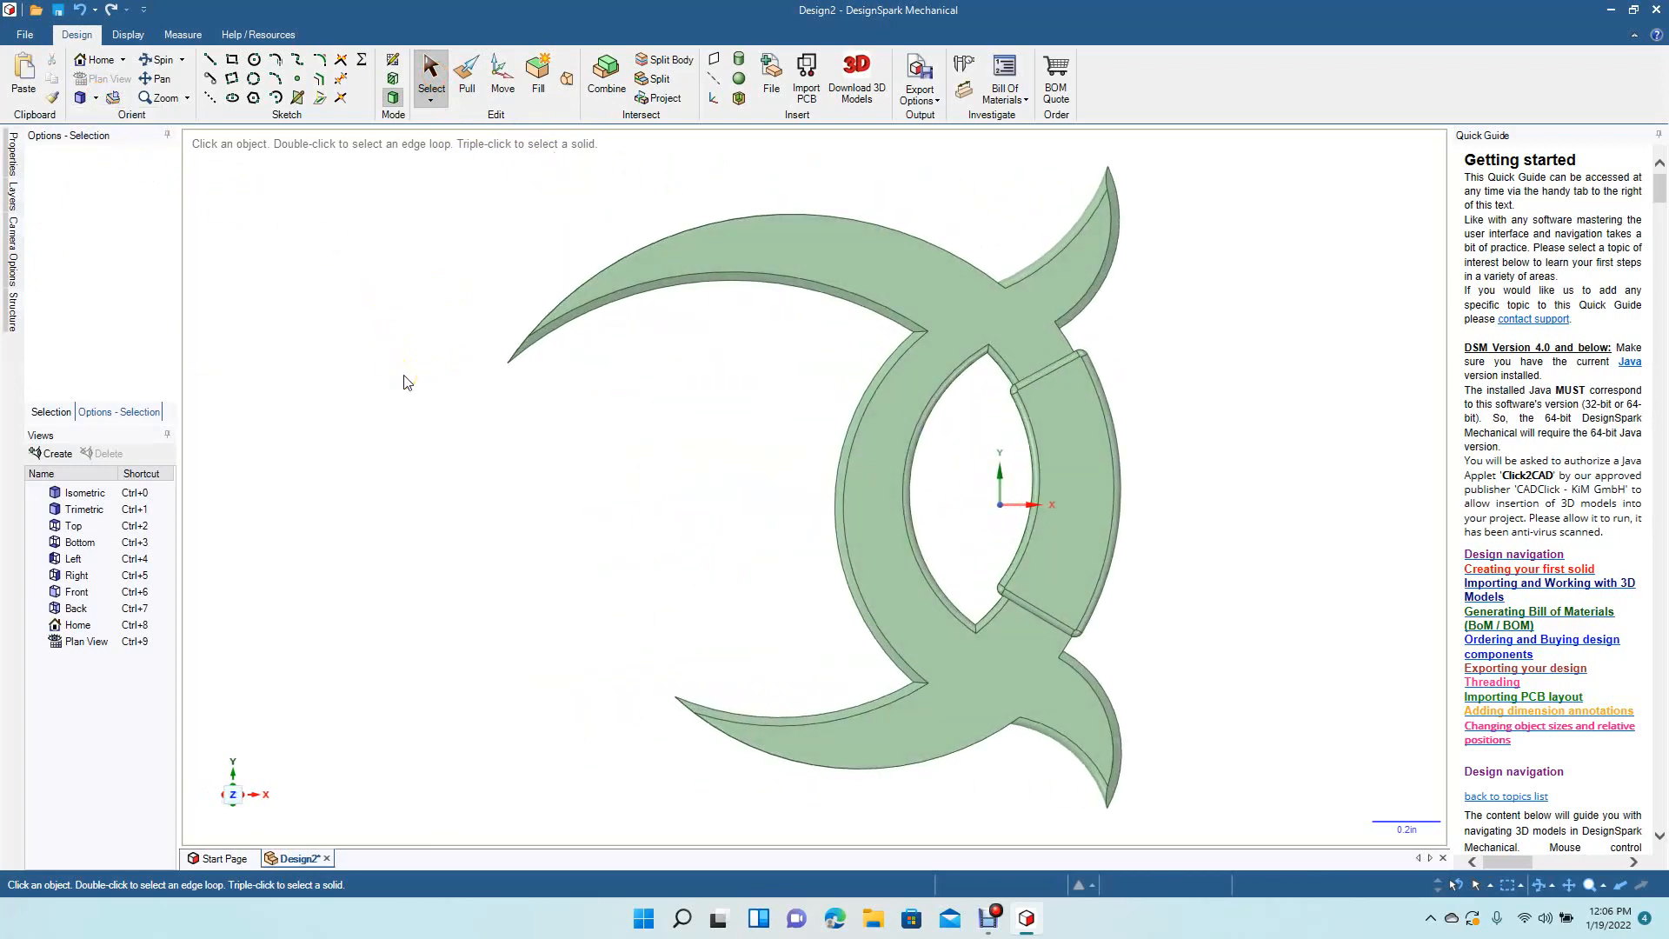
scroll(404, 382, down, 3)
click(581, 260)
drag(582, 265, 1198, 735)
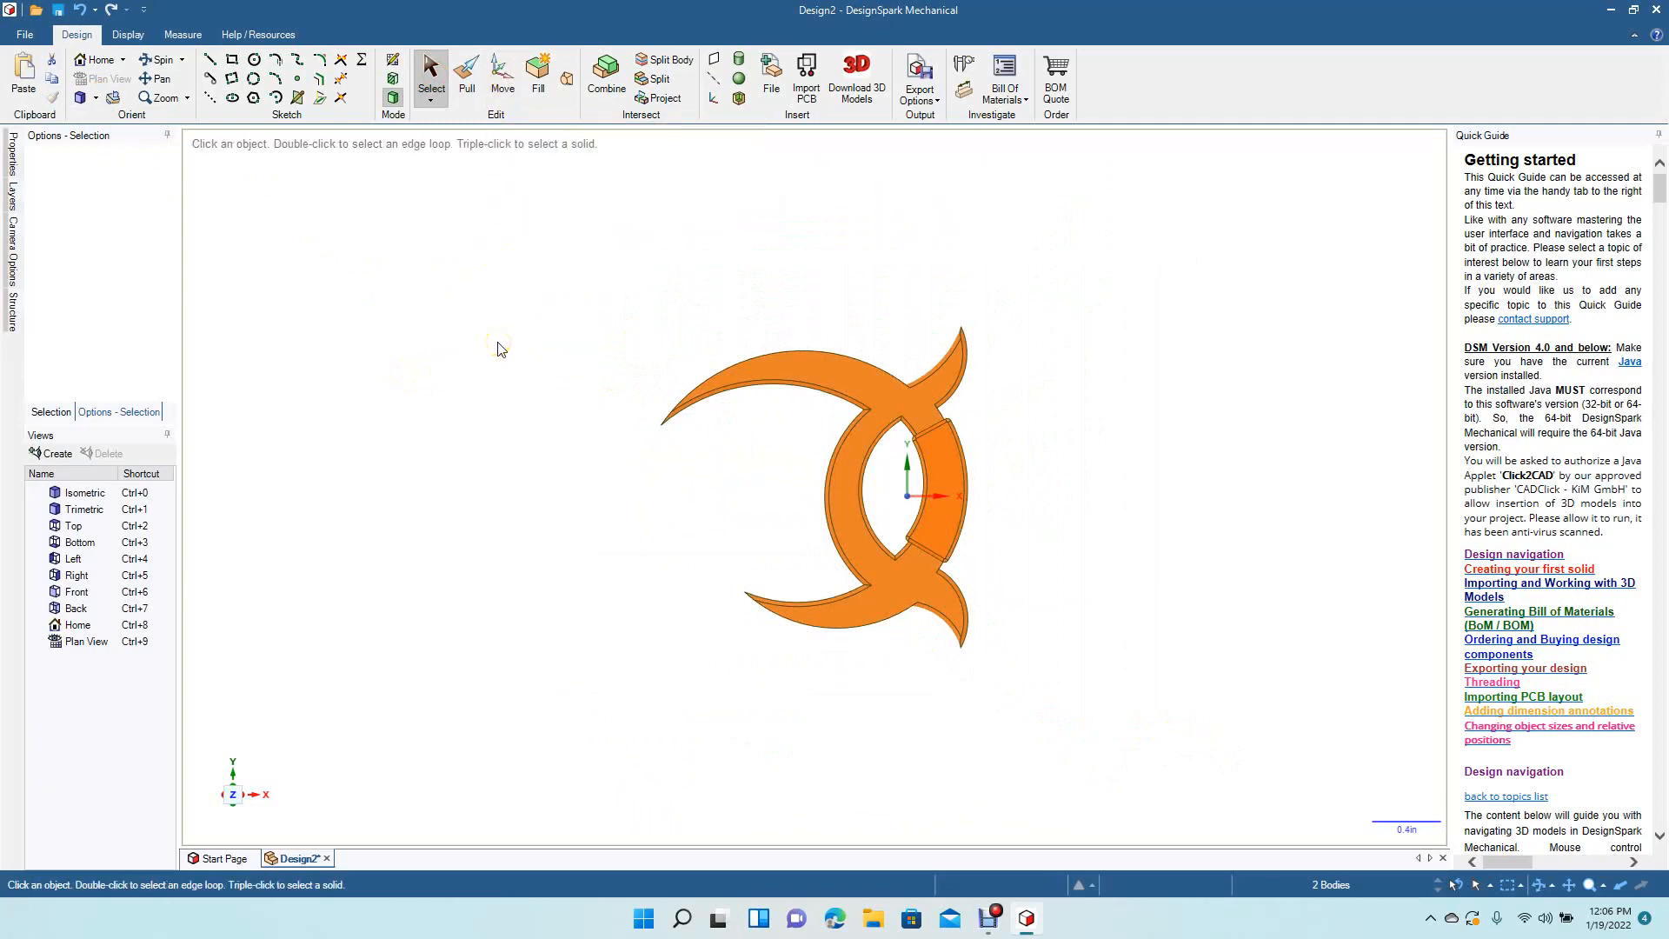
click(513, 317)
click(503, 109)
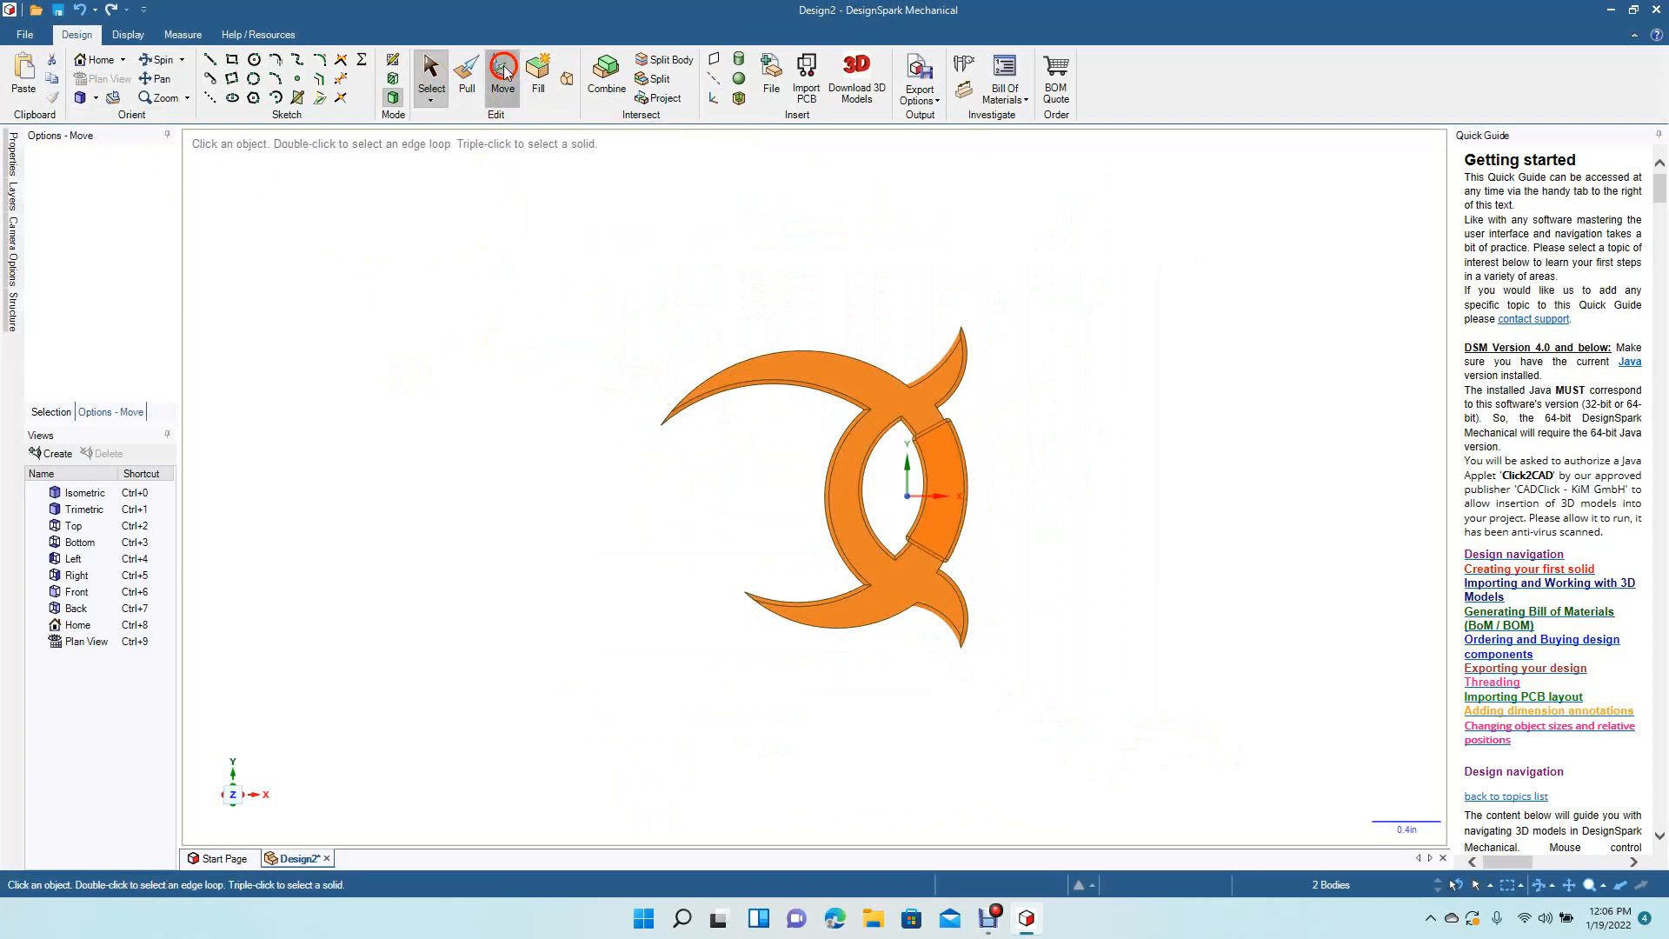
drag(894, 492, 1238, 458)
click(1074, 265)
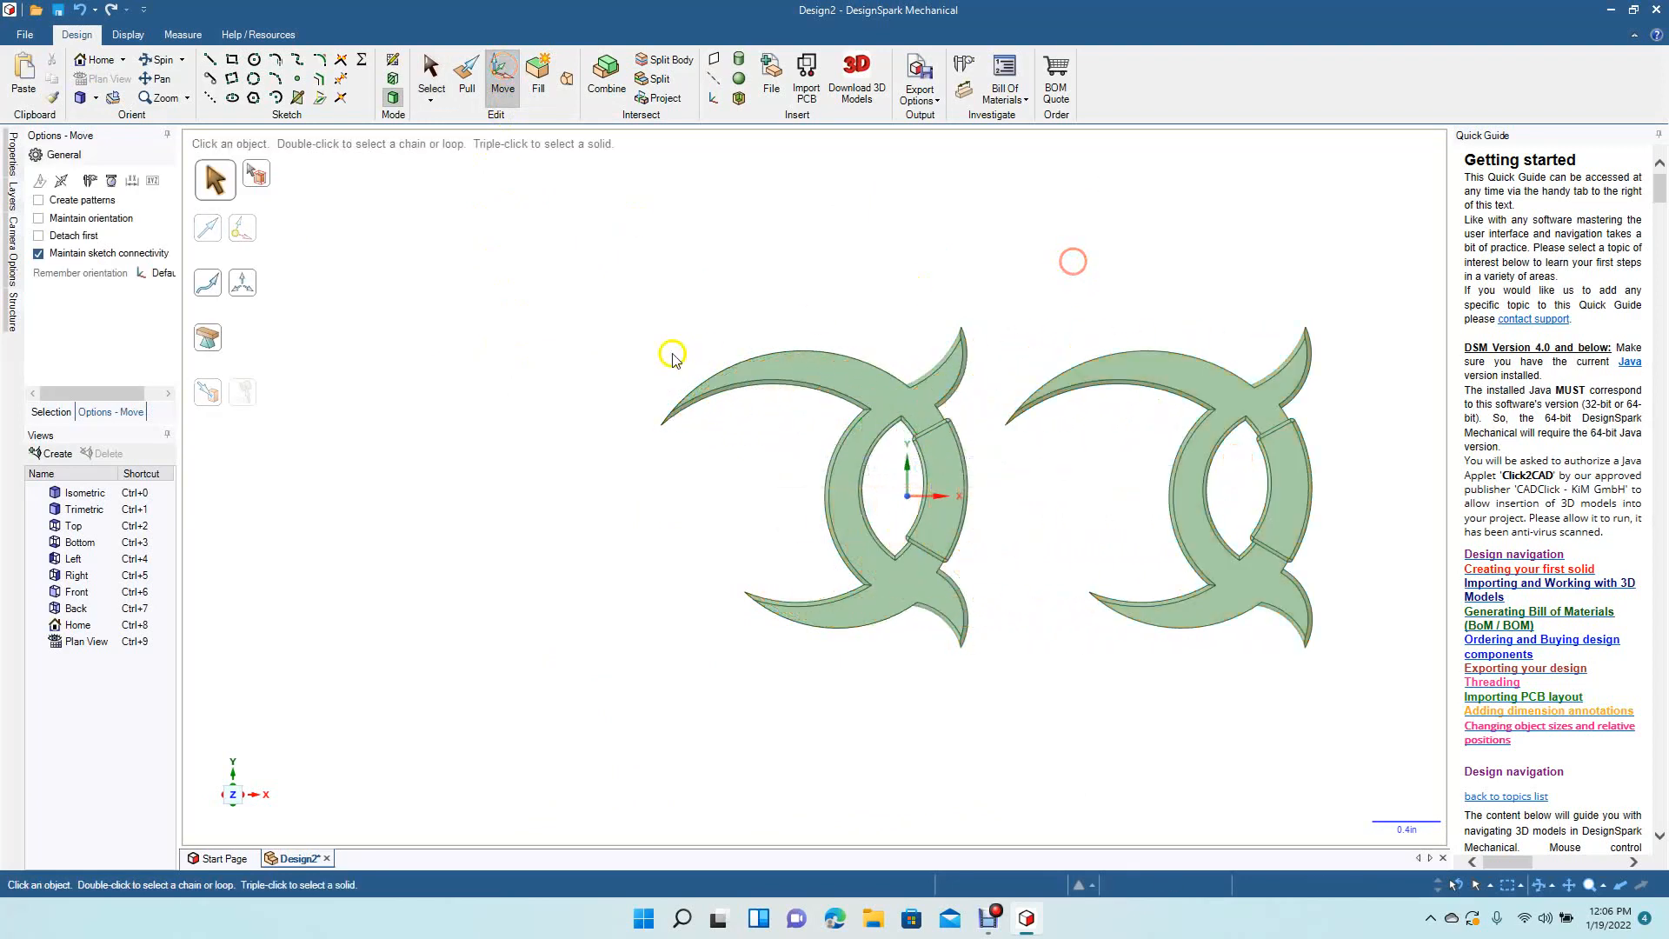
click(157, 80)
drag(596, 465, 405, 469)
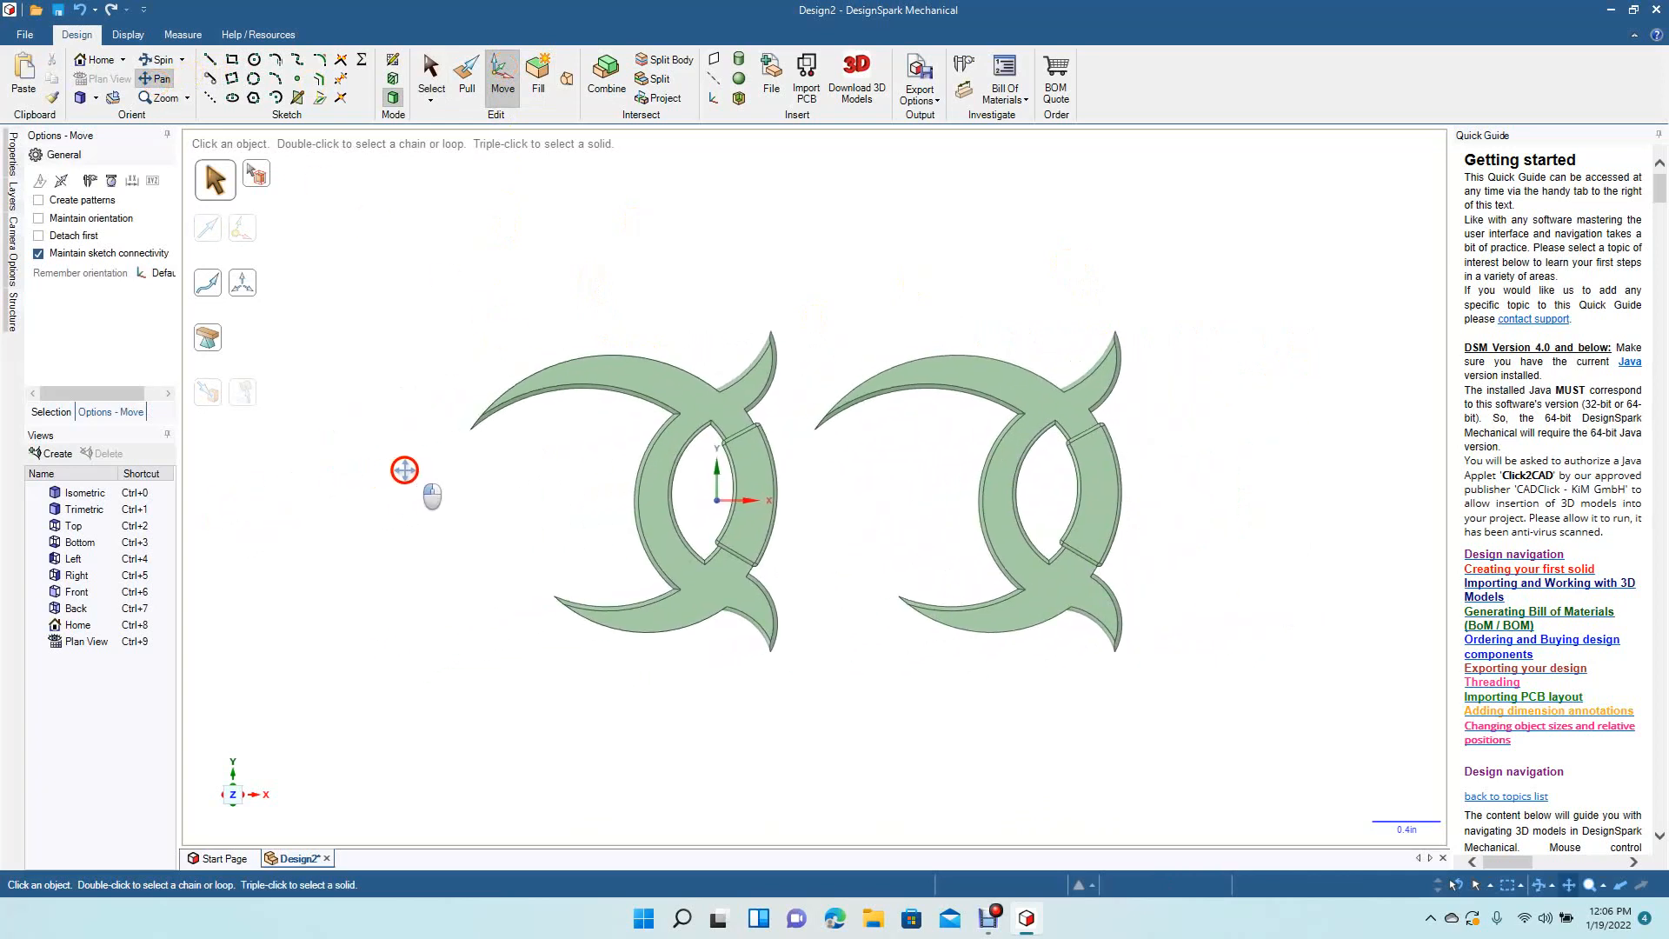